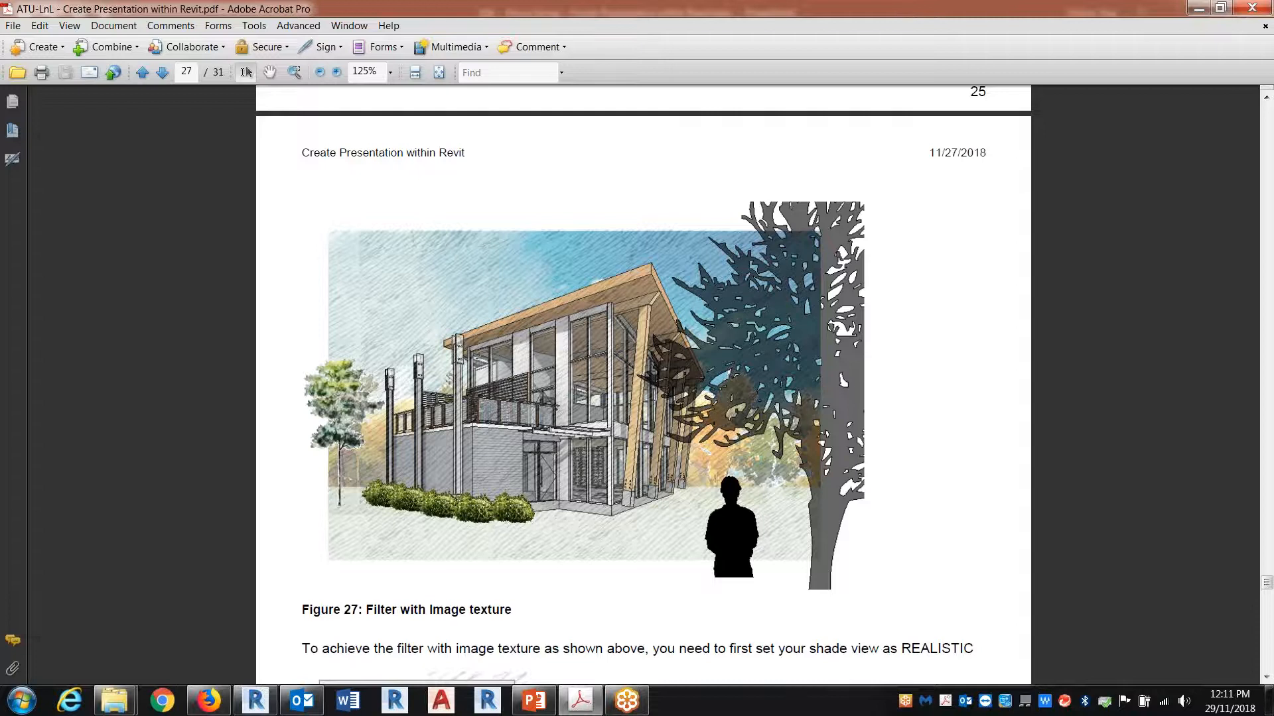
Step: Read the filter with image texture instructions in the PDF and switch to Revit
{"action": "scroll", "coordinate": [644, 385], "scroll_direction": "down", "scroll_amount": 3}
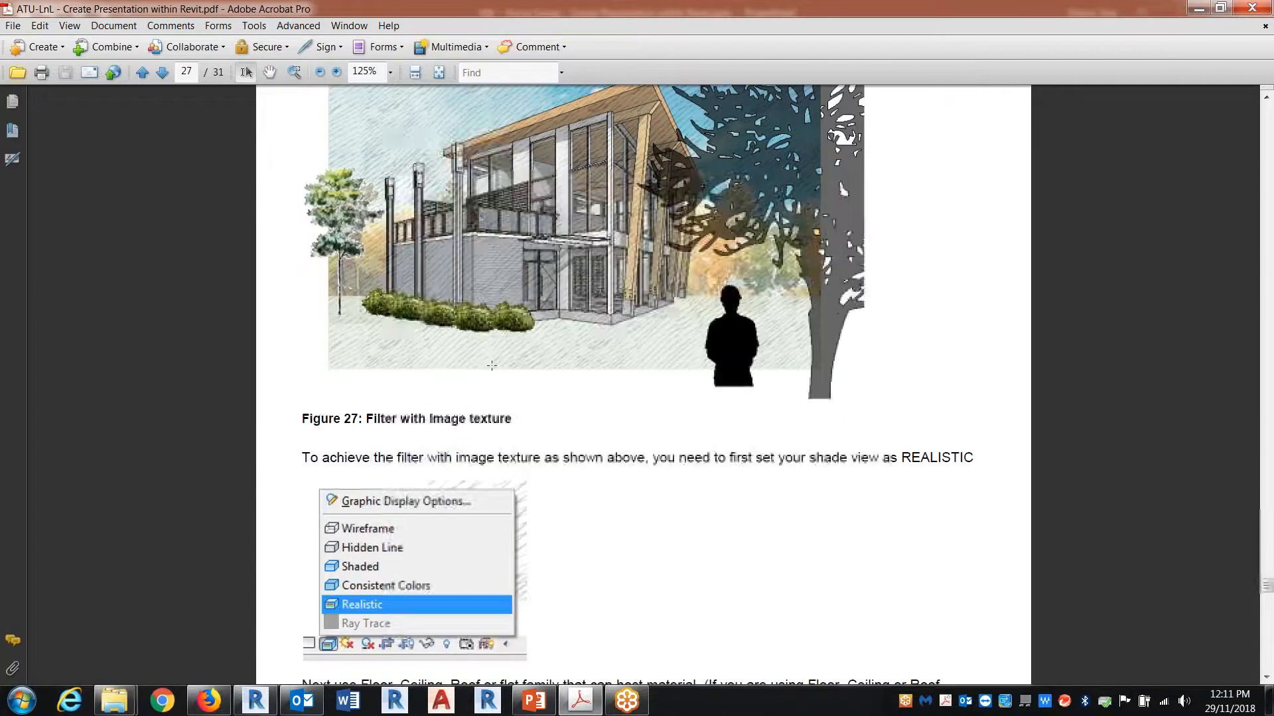
{"action": "scroll", "coordinate": [644, 384], "scroll_direction": "down", "scroll_amount": 3, "text": "ctrl"}
{"action": "scroll", "coordinate": [626, 455], "scroll_direction": "down", "scroll_amount": 5}
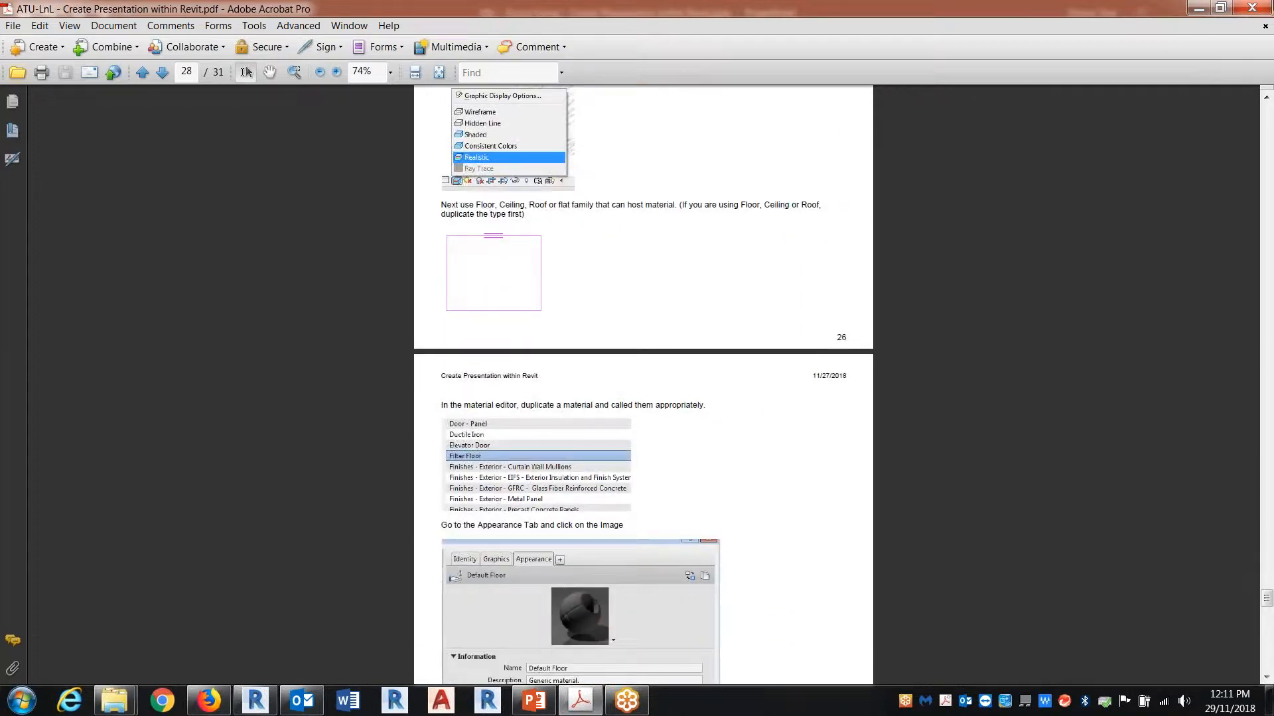
{"action": "left_click", "coordinate": [1201, 7]}
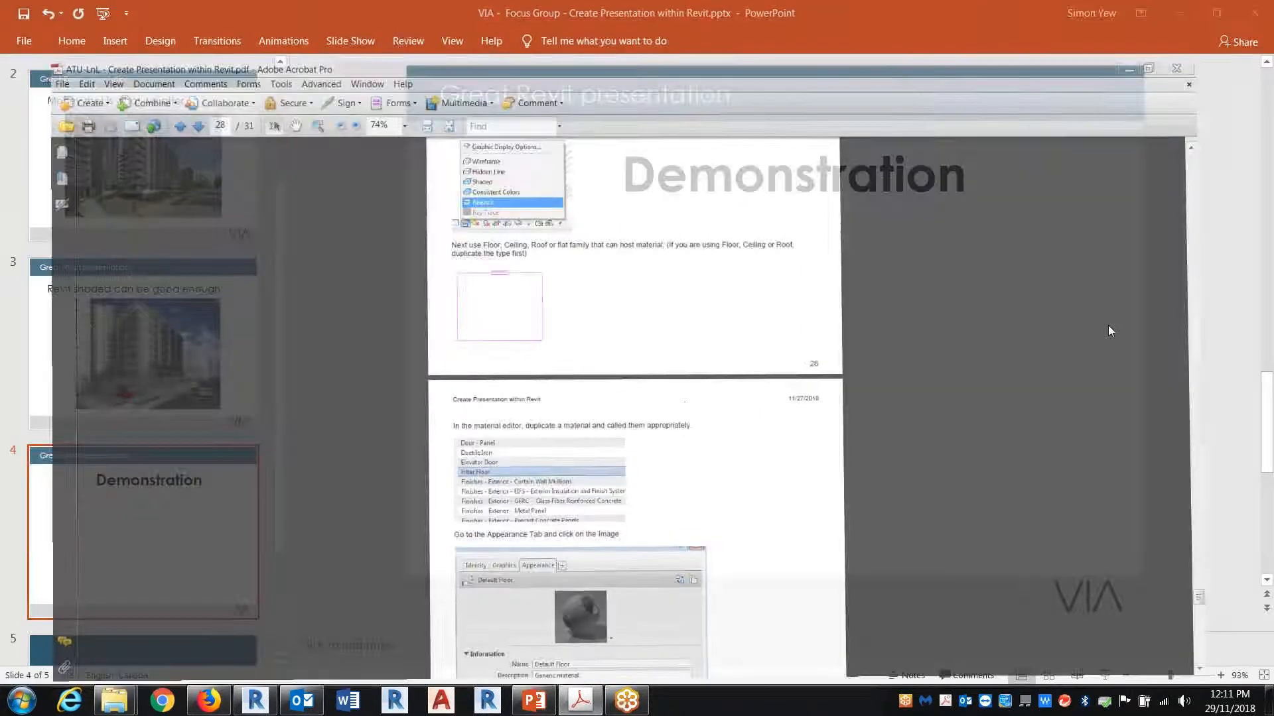
{"action": "left_click", "coordinate": [1189, 18]}
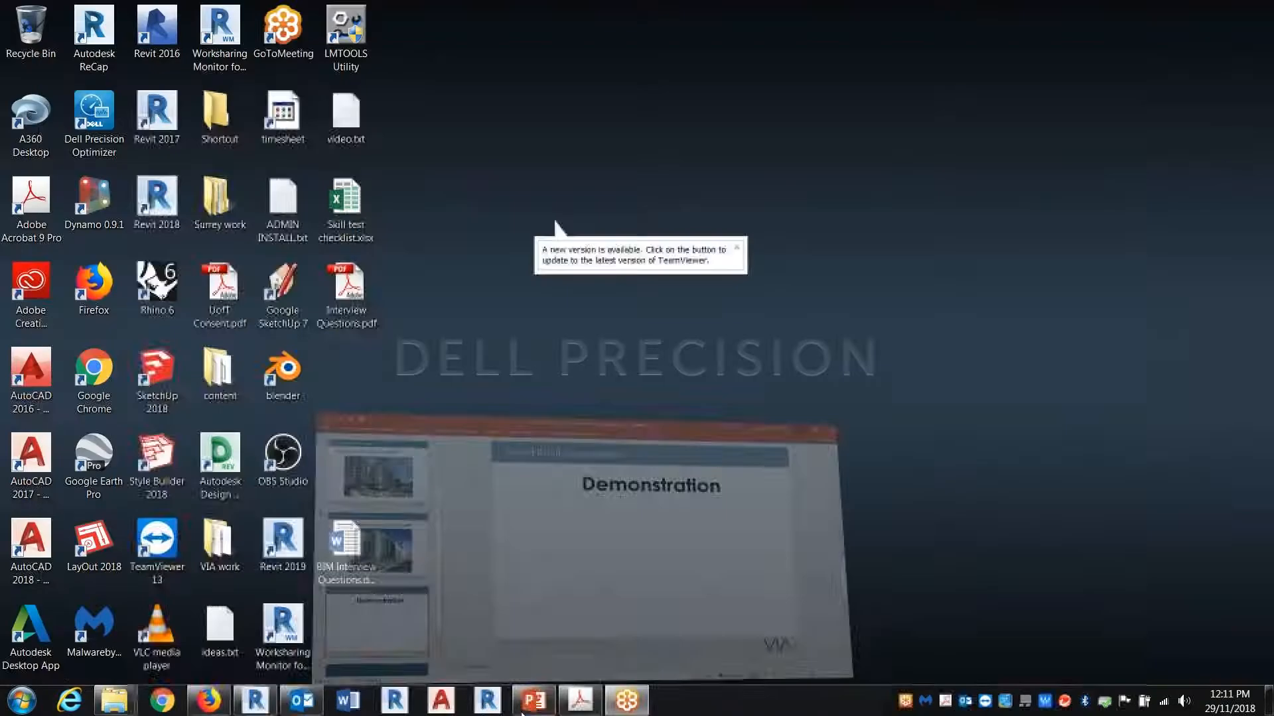
{"action": "left_click", "coordinate": [256, 704]}
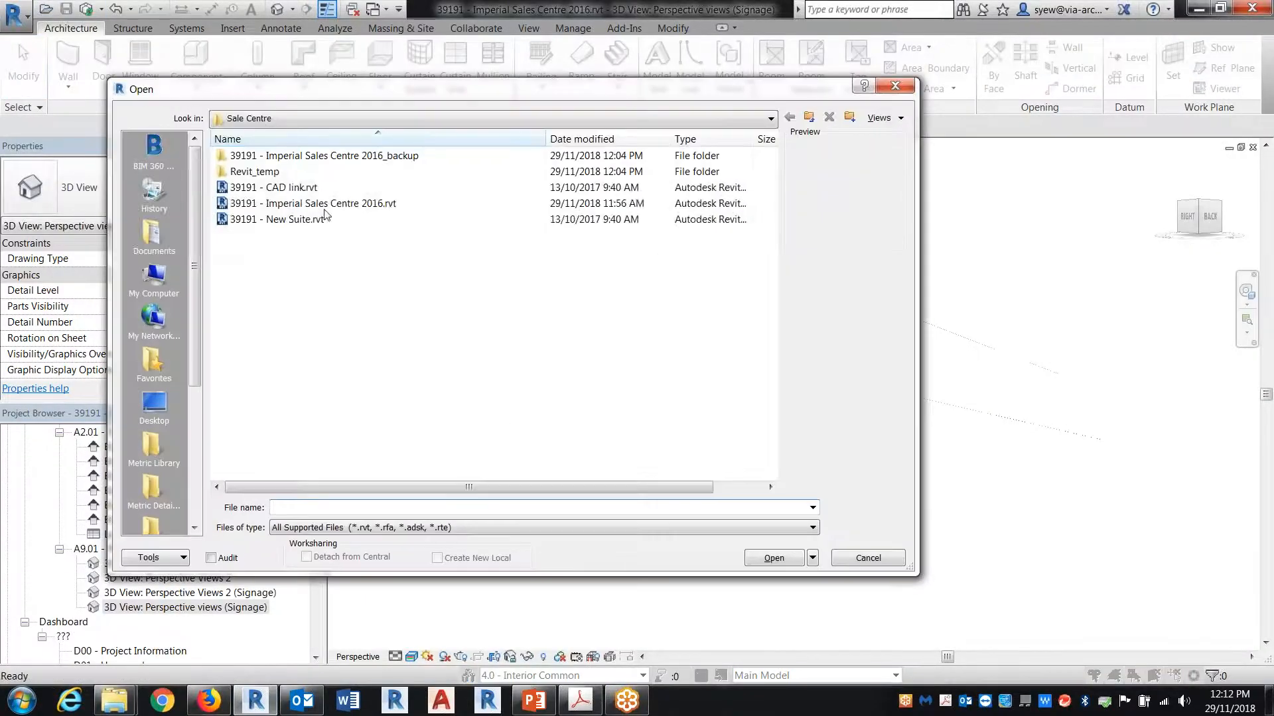
{"action": "key", "text": "Escape"}
{"action": "left_click", "coordinate": [359, 8]}
{"action": "left_click", "coordinate": [374, 12]}
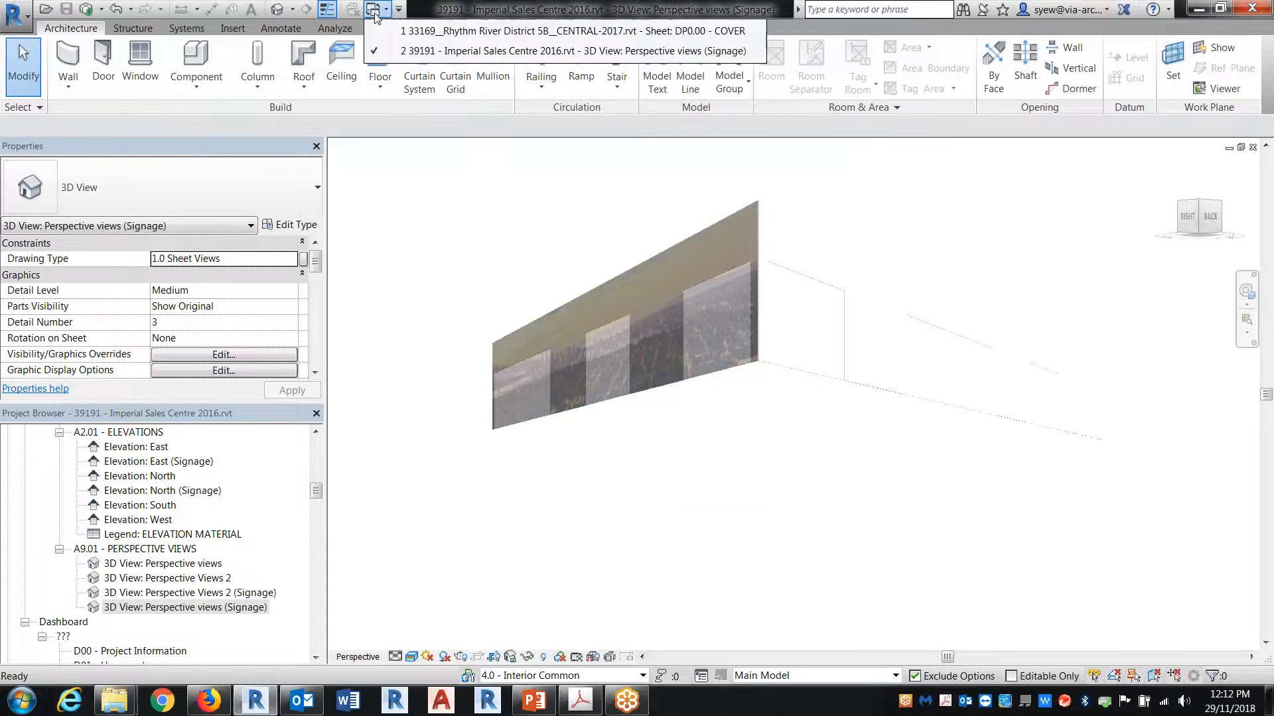
Step: Open the Clubhouse 2017.rvt project from the Clubhouse folder inside Samples
{"action": "left_click", "coordinate": [45, 12]}
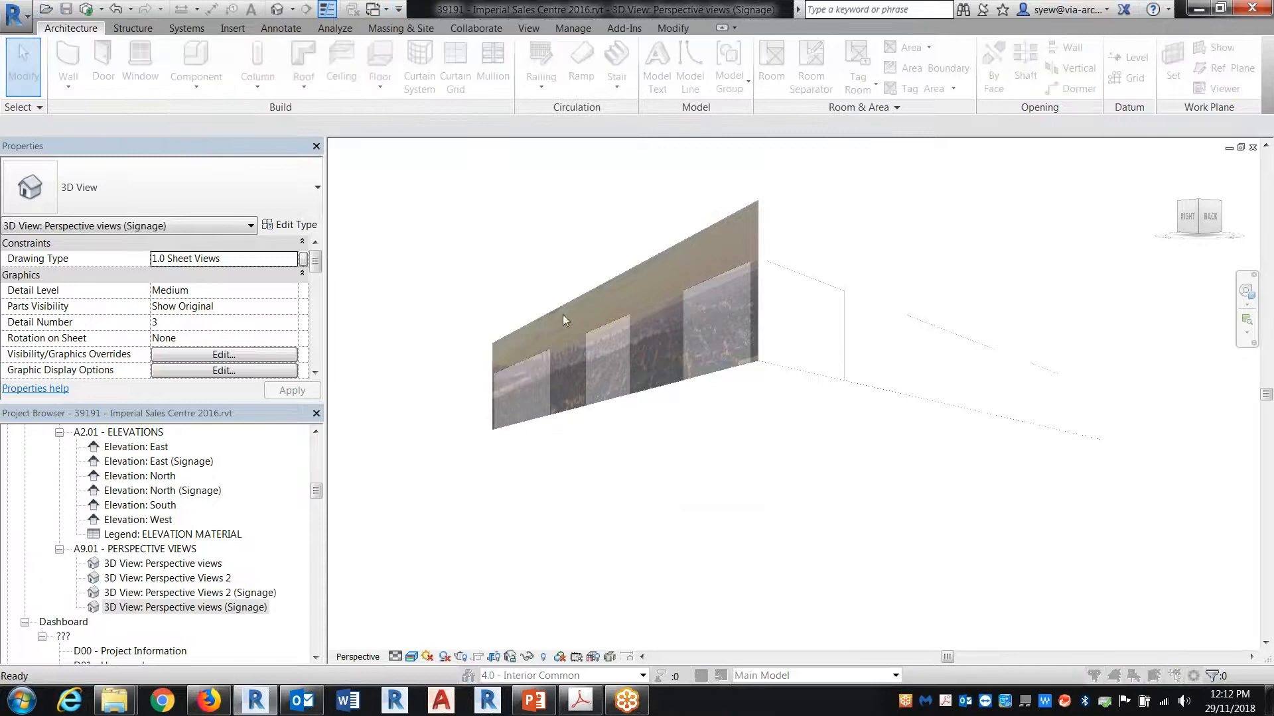
{"action": "left_click", "coordinate": [815, 118]}
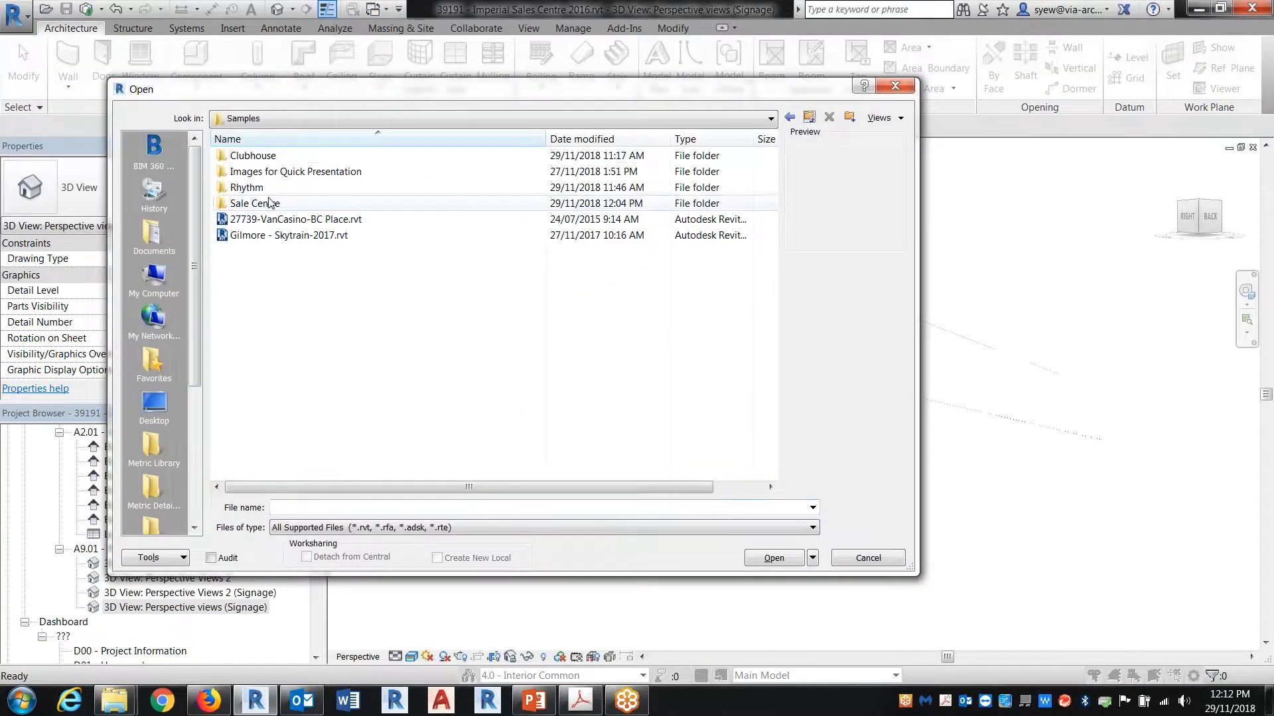
{"action": "double_click", "coordinate": [248, 155]}
{"action": "left_click", "coordinate": [284, 222]}
{"action": "left_click", "coordinate": [285, 205]}
{"action": "left_click", "coordinate": [775, 557]}
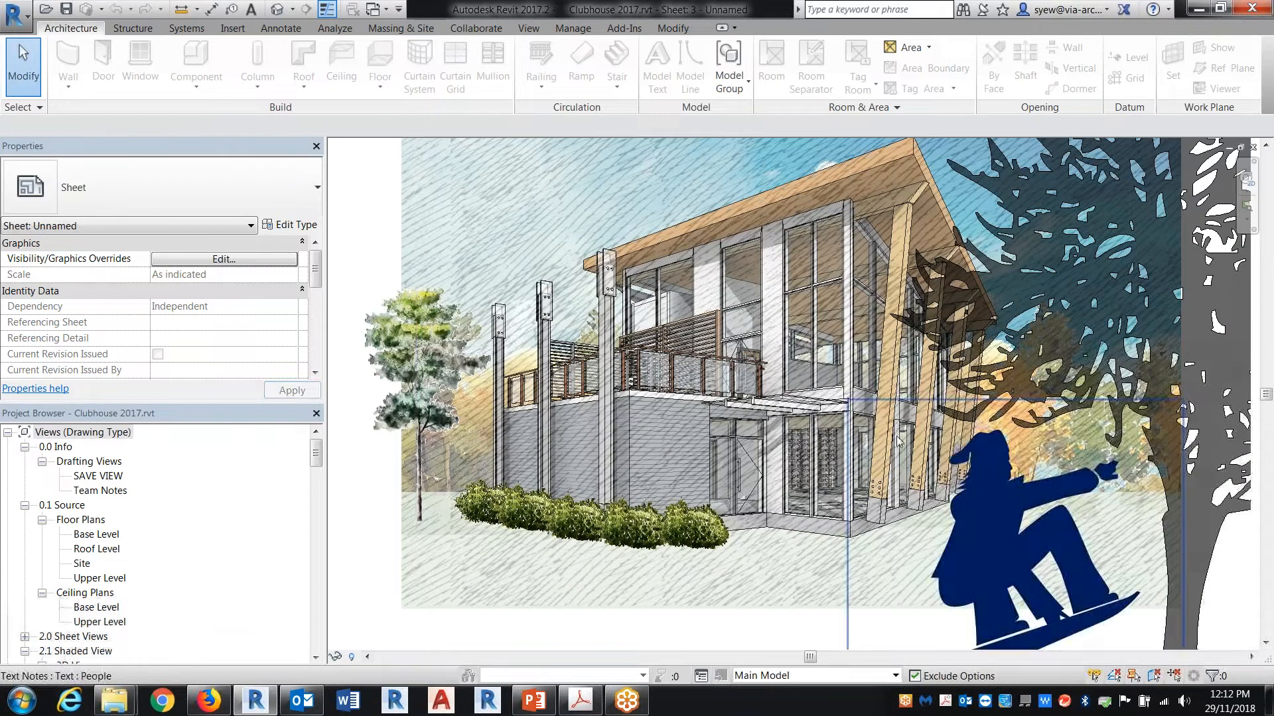
Step: Look over the layered clubhouse composition on the sheet and open the Base Level floor plan
{"action": "scroll", "coordinate": [873, 451], "scroll_direction": "down", "scroll_amount": 3}
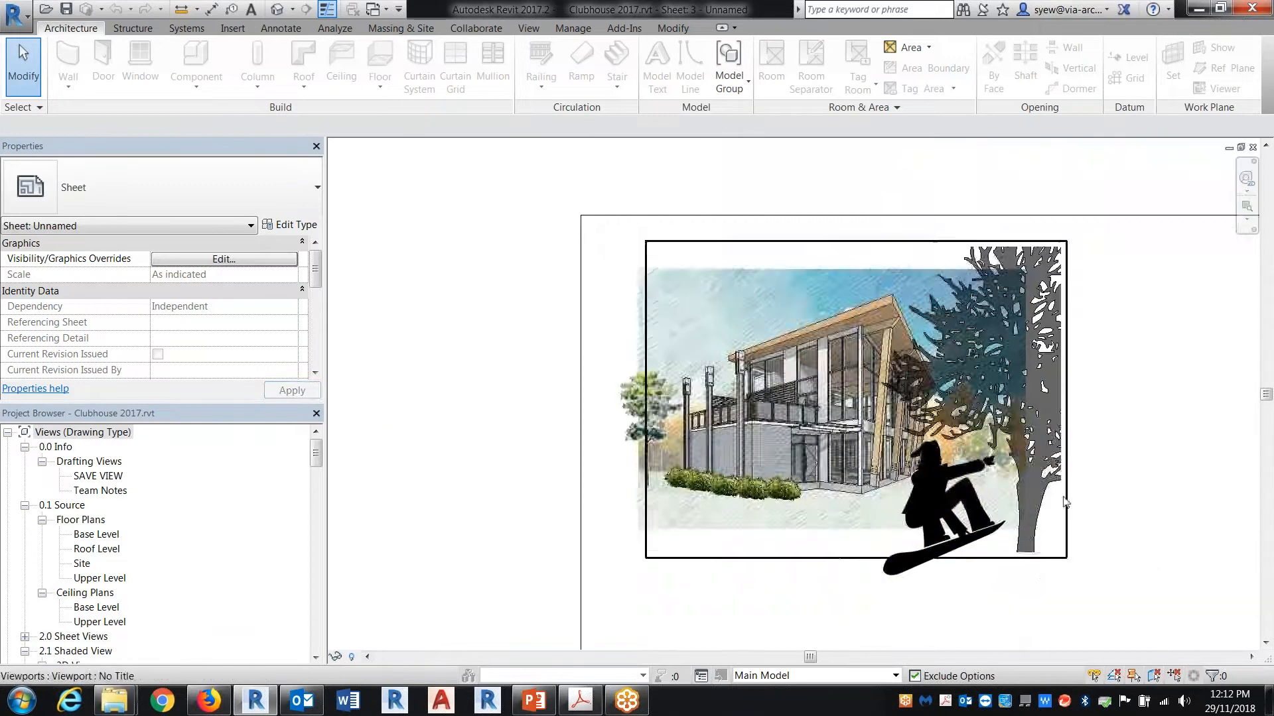
{"action": "scroll", "coordinate": [1064, 503], "scroll_direction": "up", "scroll_amount": 3}
{"action": "middle_click_drag", "start_coordinate": [593, 400], "coordinate": [630, 455]}
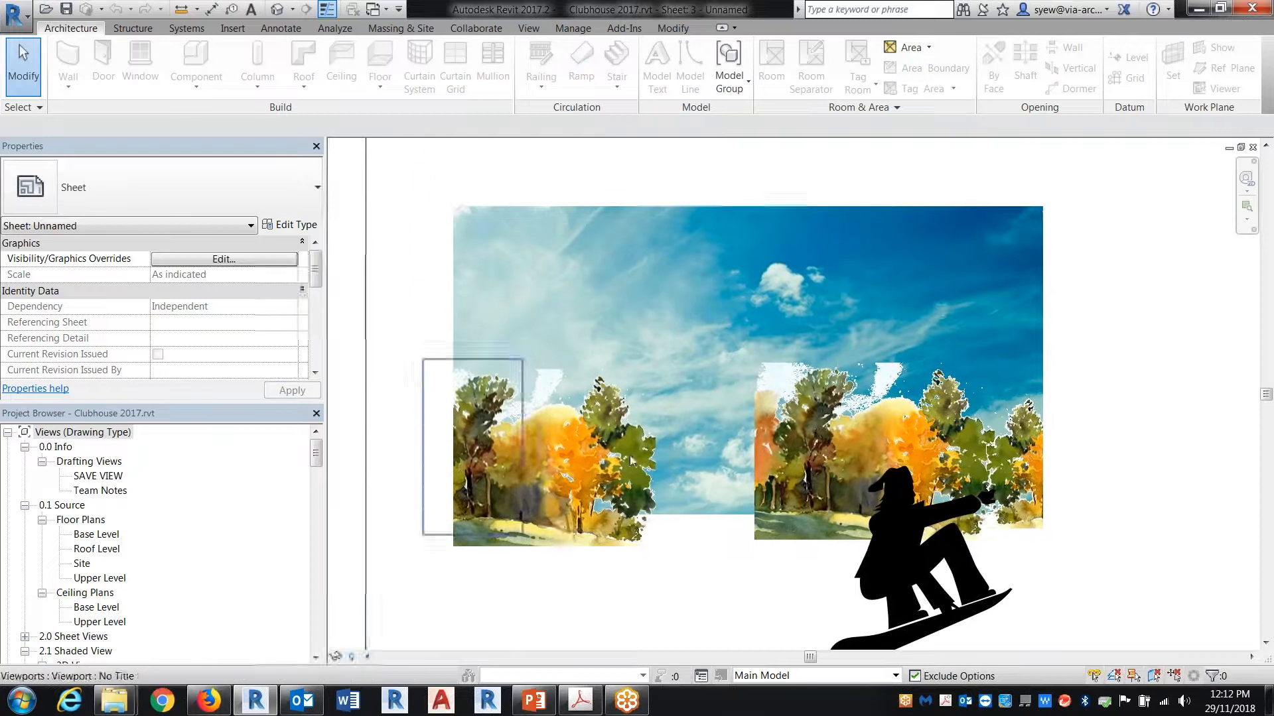
{"action": "double_click", "coordinate": [98, 535]}
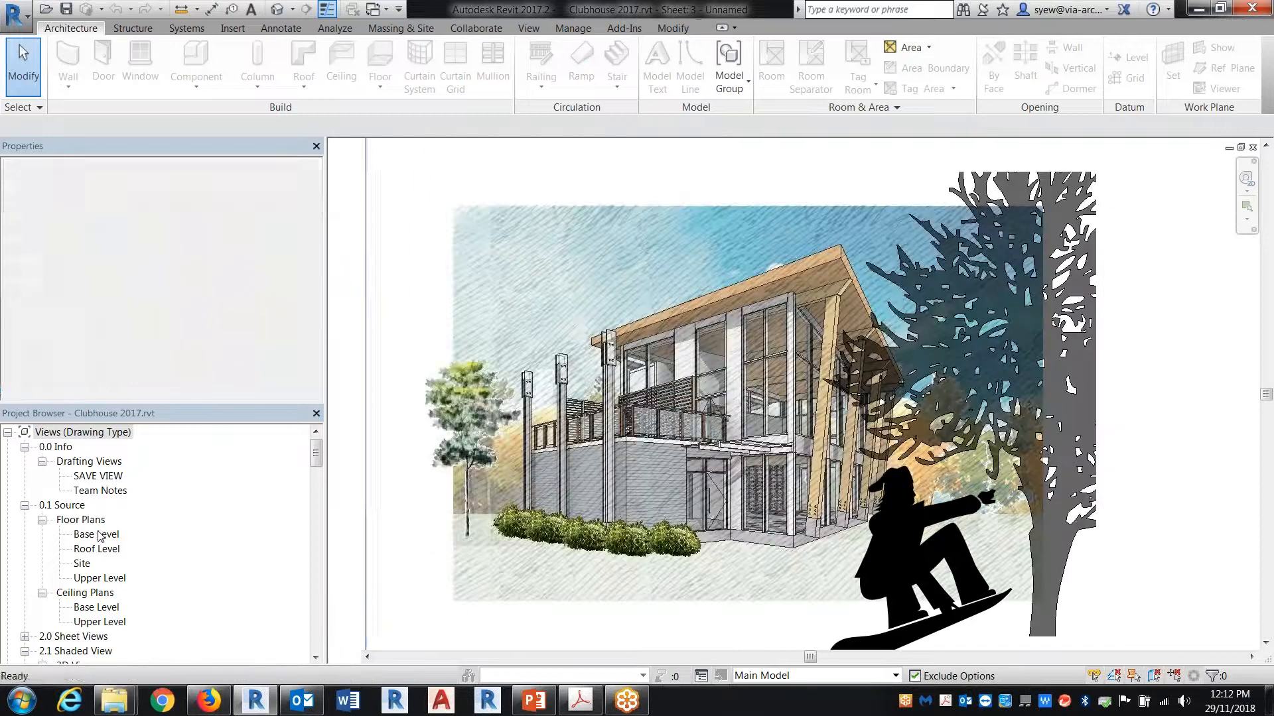
{"action": "middle_click_drag", "start_coordinate": [1136, 605], "coordinate": [831, 455]}
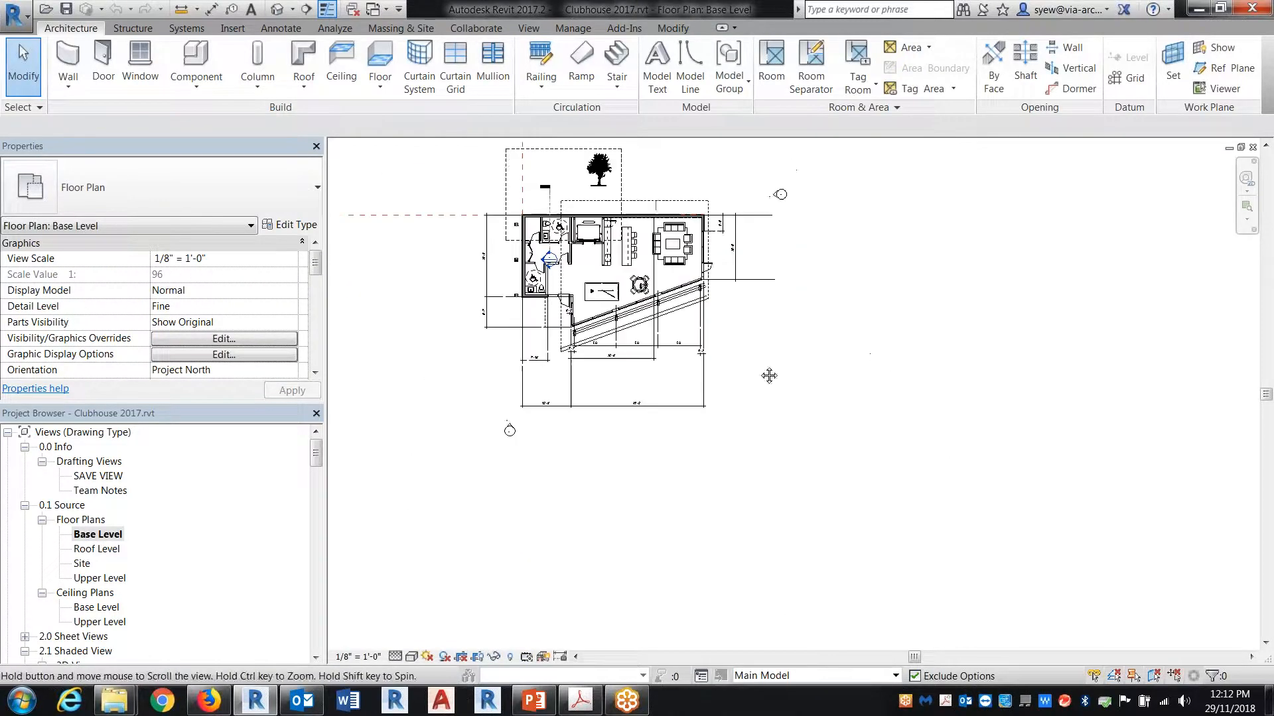
Step: Create a perspective camera view from the Base Level plan, looking at the clubhouse from outside with a 5' 6" eye offset
{"action": "left_click", "coordinate": [292, 9]}
{"action": "left_click", "coordinate": [321, 46]}
{"action": "middle_click_drag", "start_coordinate": [586, 484], "coordinate": [745, 491]}
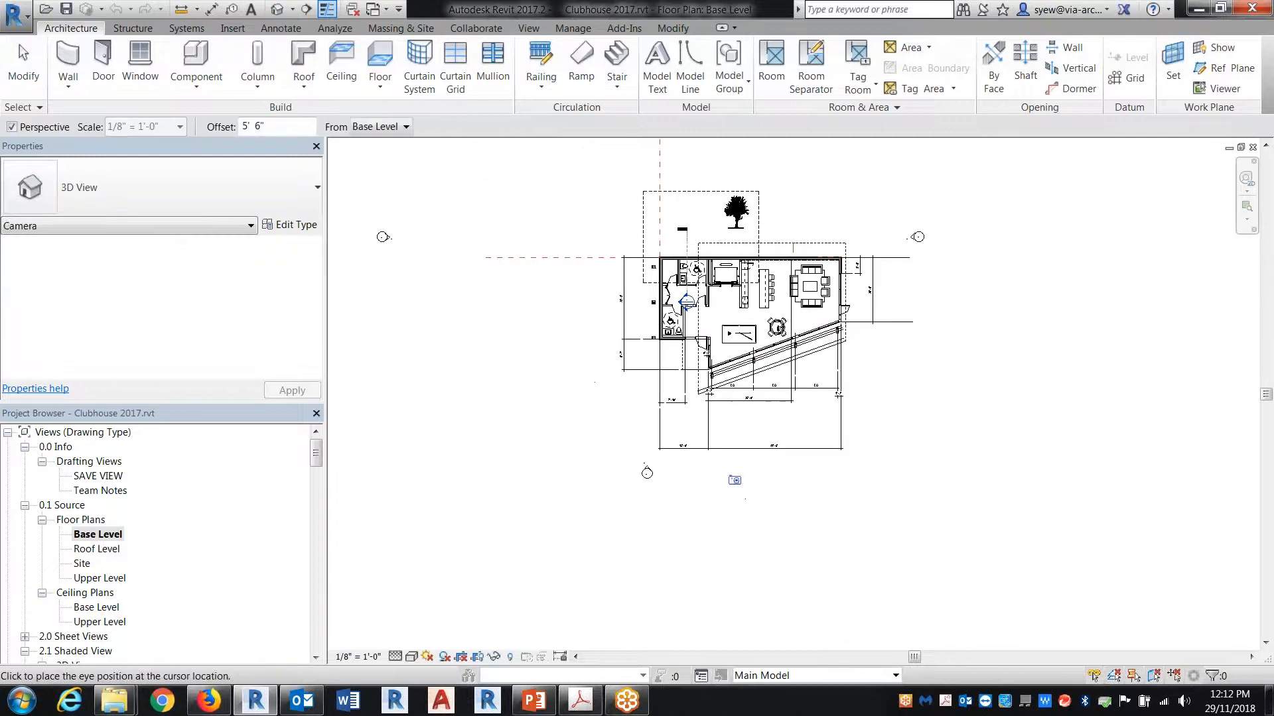
{"action": "left_click", "coordinate": [401, 526]}
{"action": "left_click", "coordinate": [737, 523]}
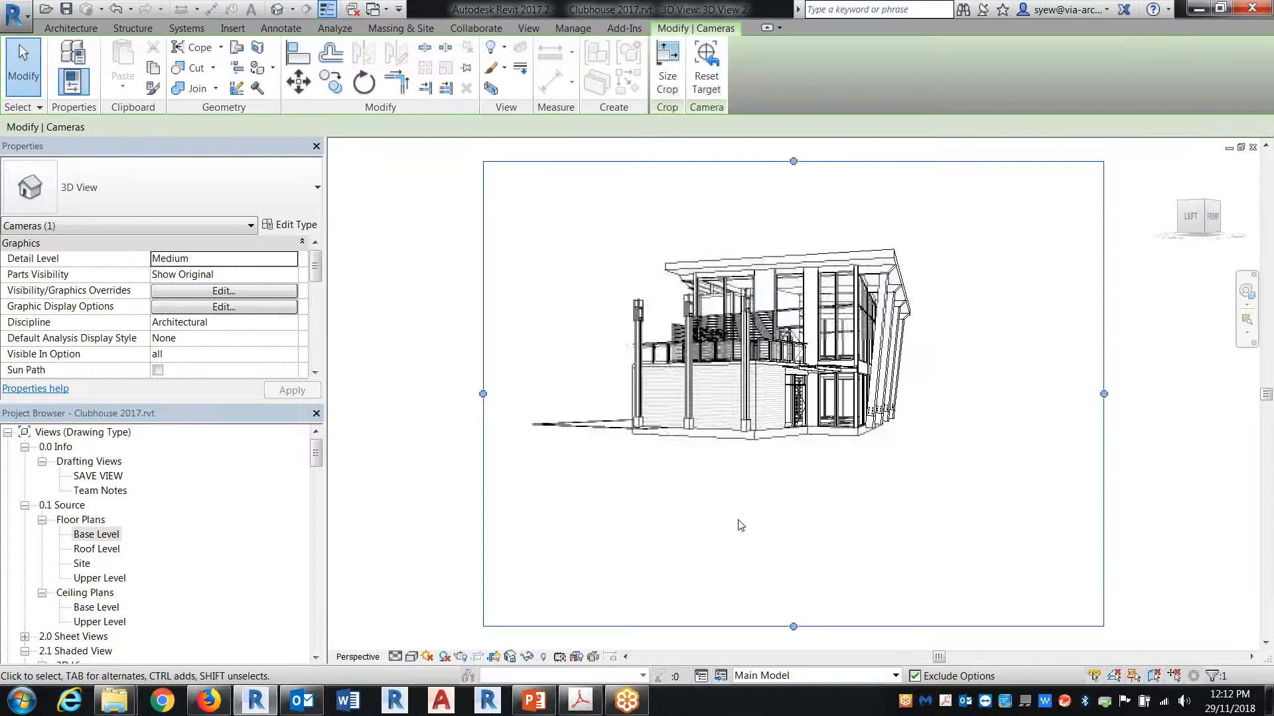
Step: Turn the new perspective view to show more of the clubhouse front and tighten its crop region above and below the building
{"action": "middle_click_drag", "start_coordinate": [852, 453], "coordinate": [773, 449], "text": "shift"}
{"action": "left_click_drag", "start_coordinate": [794, 626], "coordinate": [794, 480]}
{"action": "left_click_drag", "start_coordinate": [792, 161], "coordinate": [794, 199]}
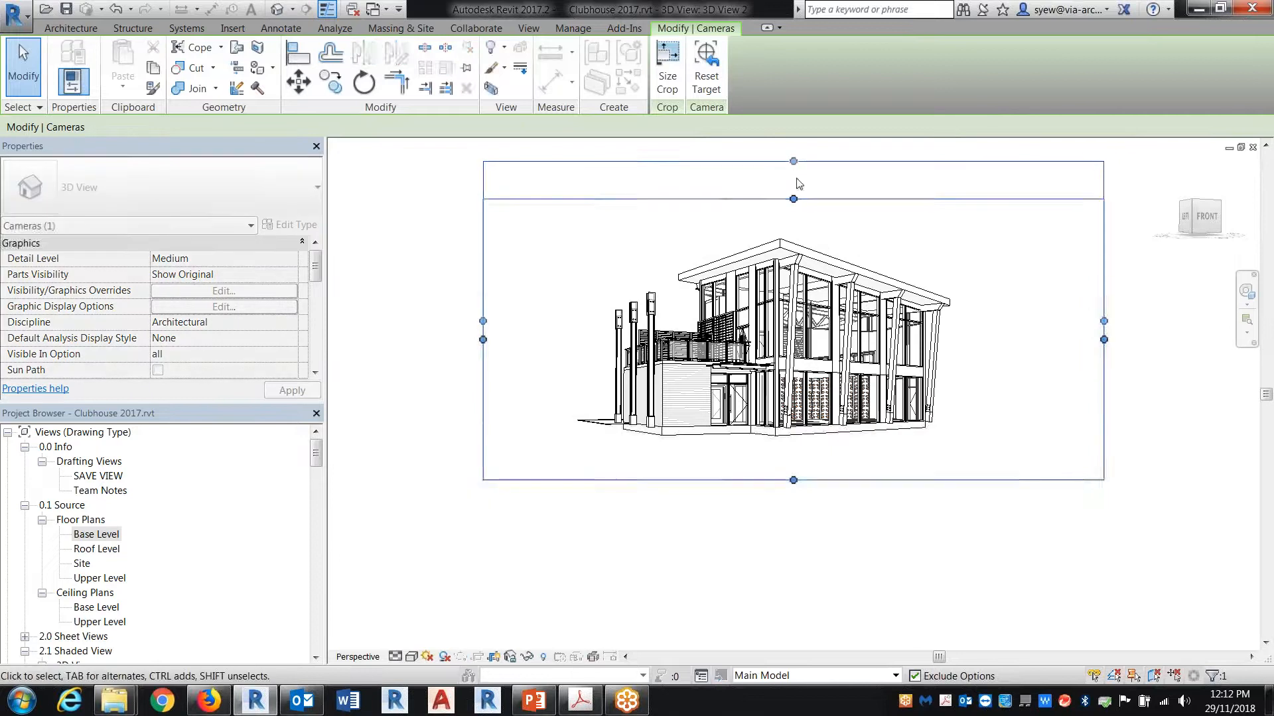
{"action": "left_click", "coordinate": [874, 222]}
{"action": "scroll", "coordinate": [864, 280], "scroll_direction": "up", "scroll_amount": 2}
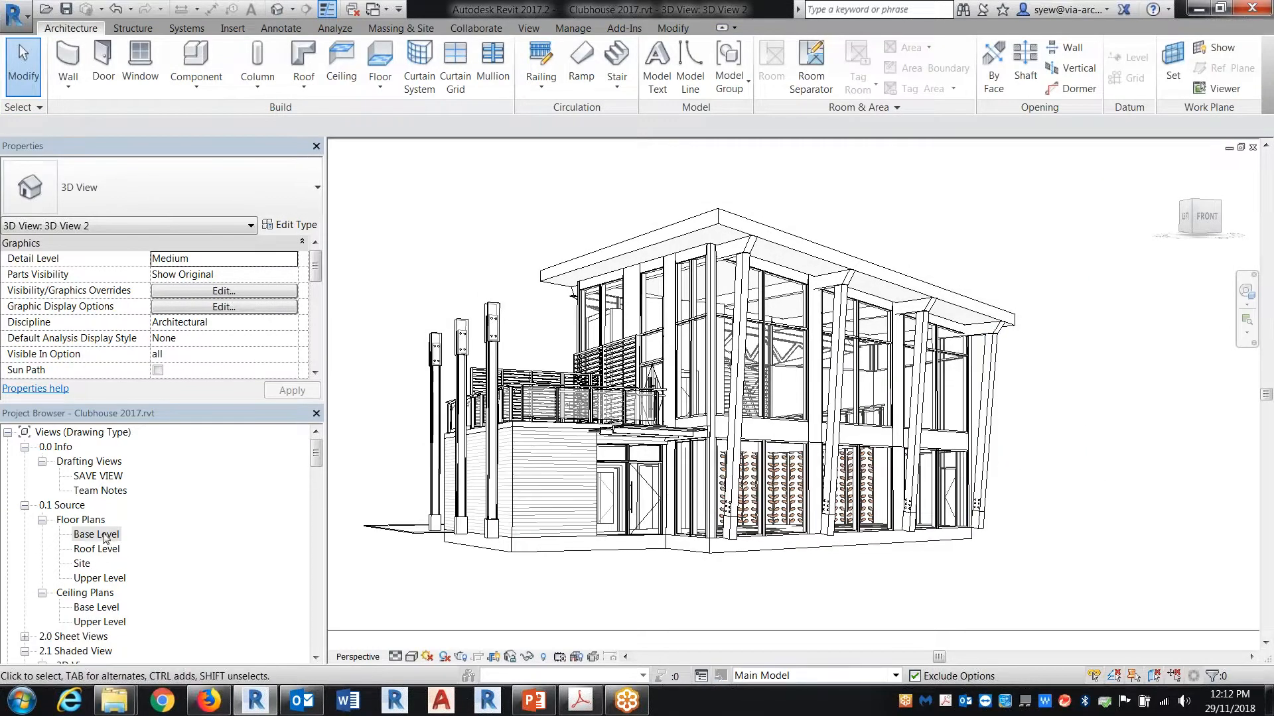
Step: Examine the existing 3D views, including 3D View 1 and {3D}, to find the one with the desired presentation style
{"action": "left_click", "coordinate": [89, 620]}
{"action": "scroll", "coordinate": [195, 591], "scroll_direction": "down", "scroll_amount": 8}
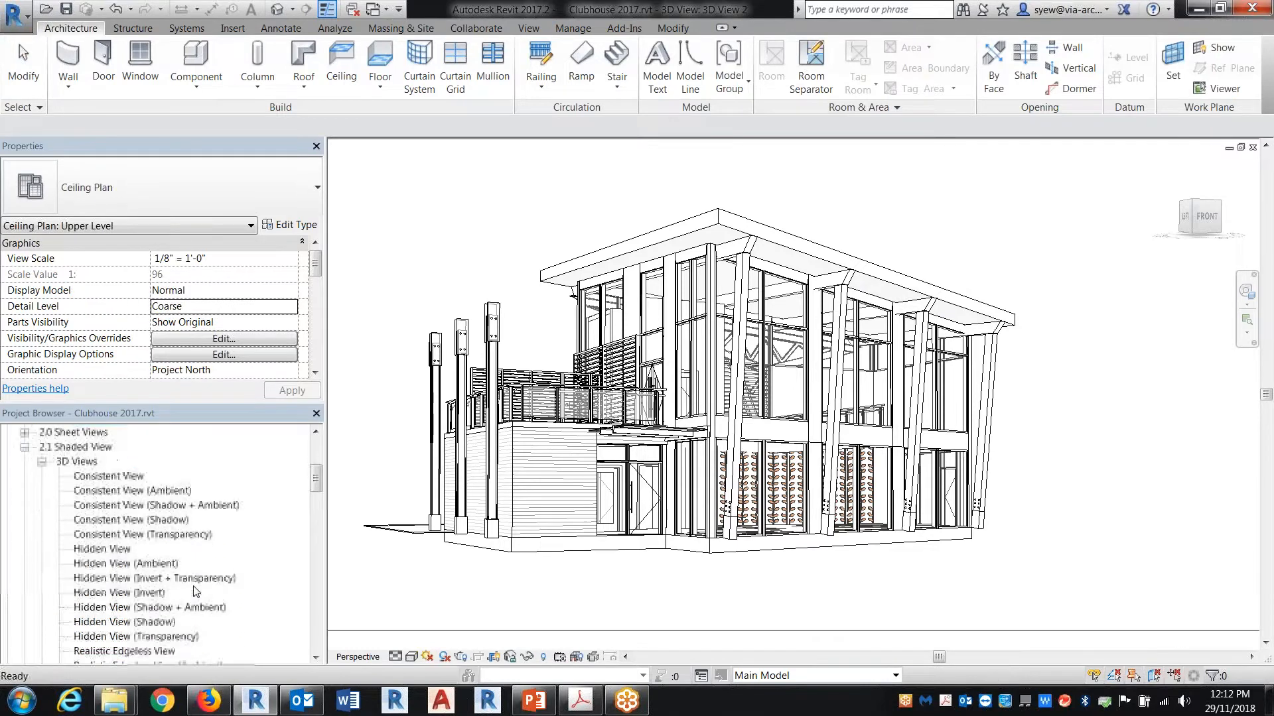
{"action": "scroll", "coordinate": [195, 591], "scroll_direction": "up", "scroll_amount": 8}
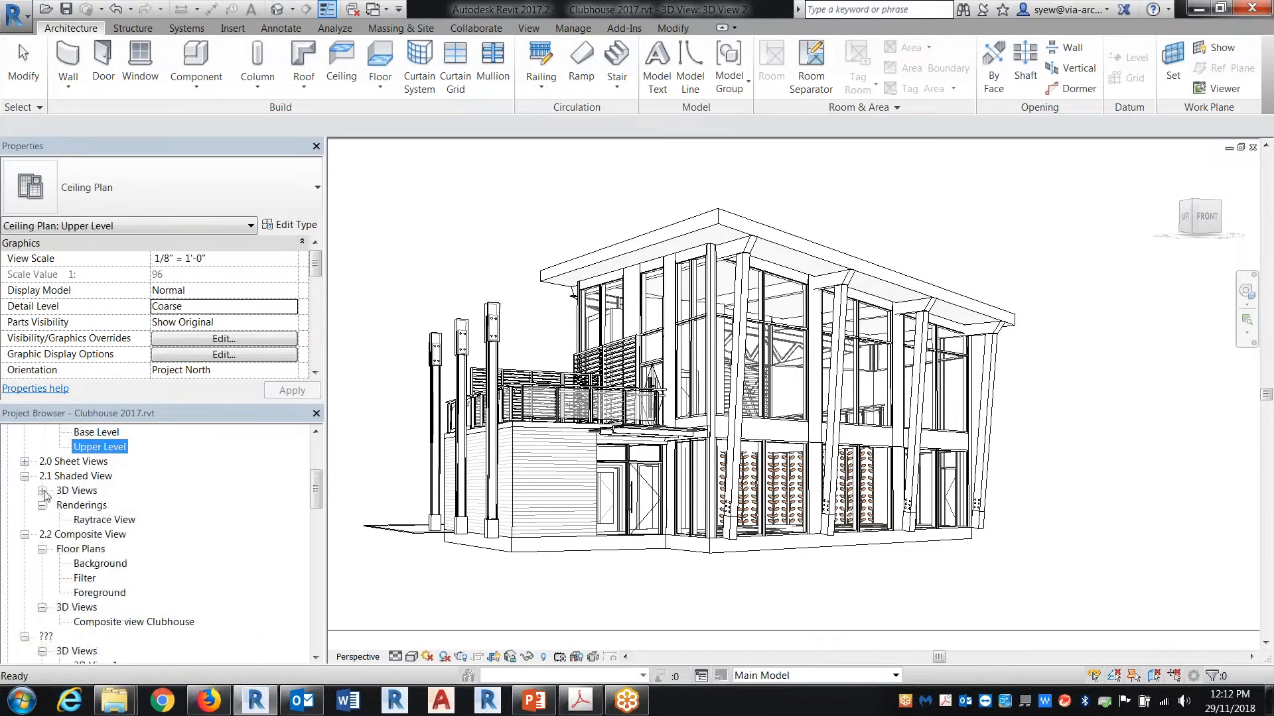
{"action": "scroll", "coordinate": [220, 617], "scroll_direction": "down", "scroll_amount": 3}
{"action": "right_click", "coordinate": [102, 550]}
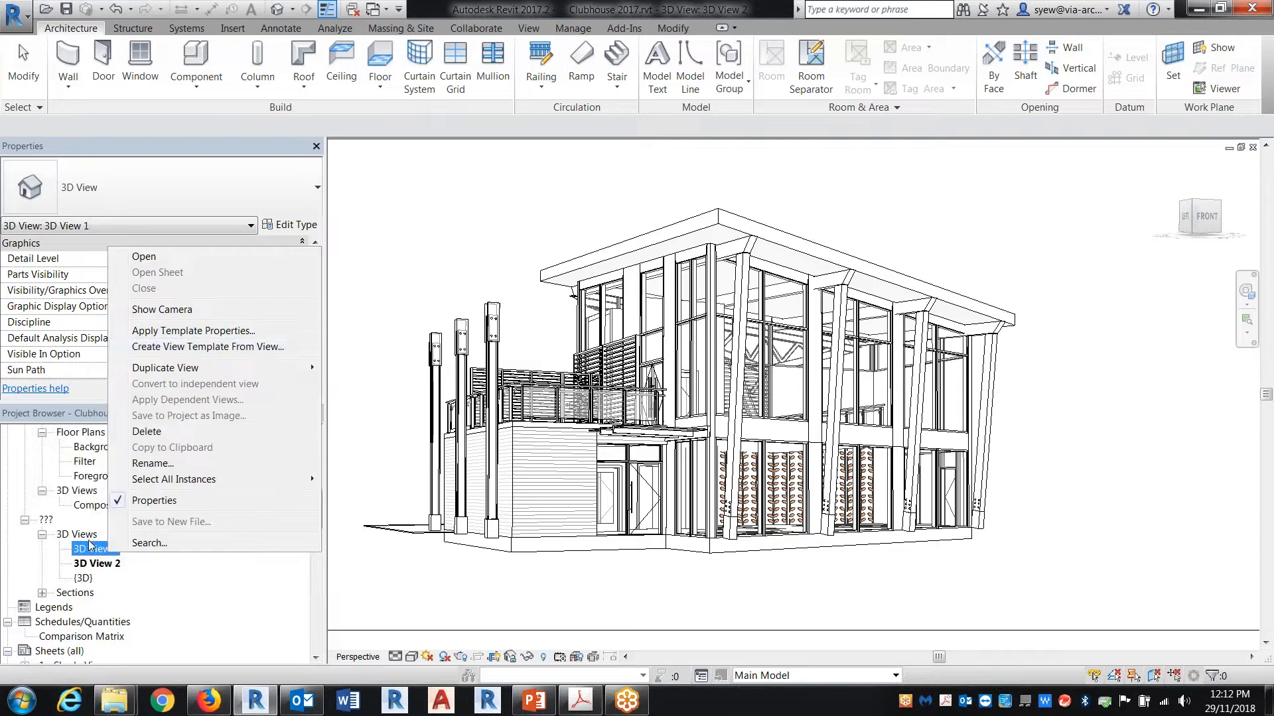
{"action": "double_click", "coordinate": [93, 549]}
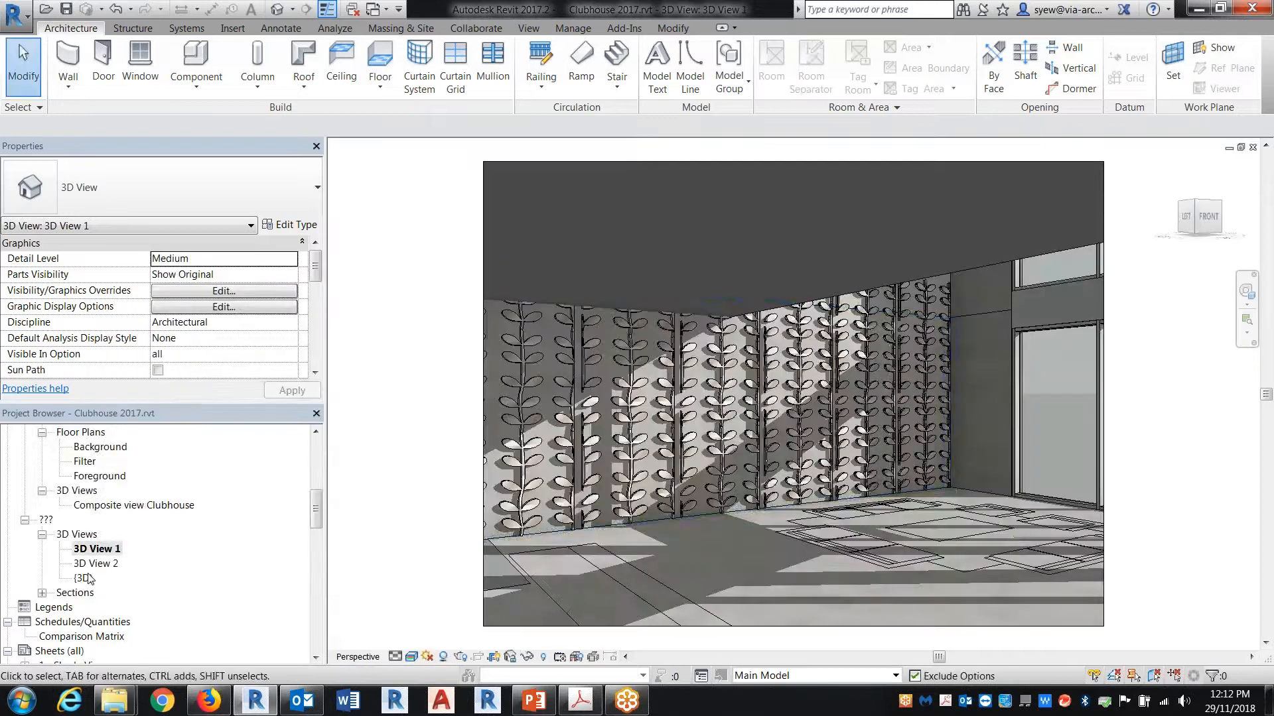
{"action": "left_click", "coordinate": [81, 579]}
{"action": "double_click", "coordinate": [82, 578]}
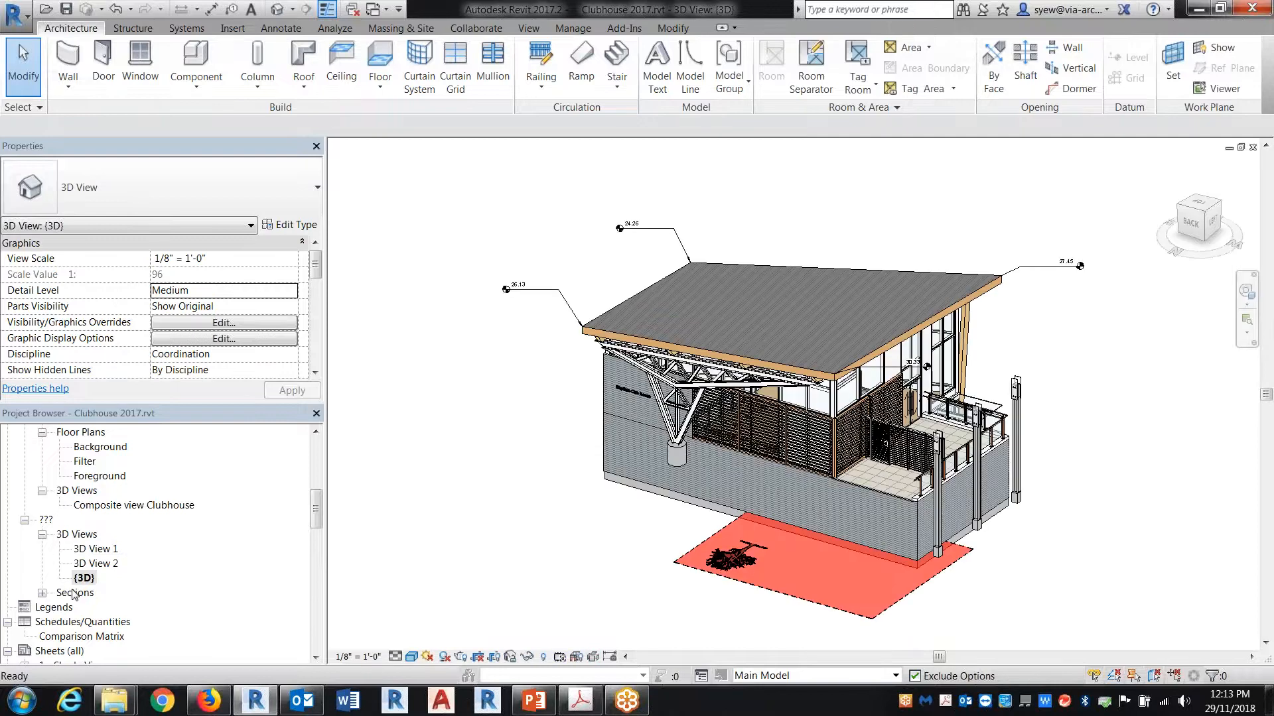
{"action": "left_click", "coordinate": [1252, 148]}
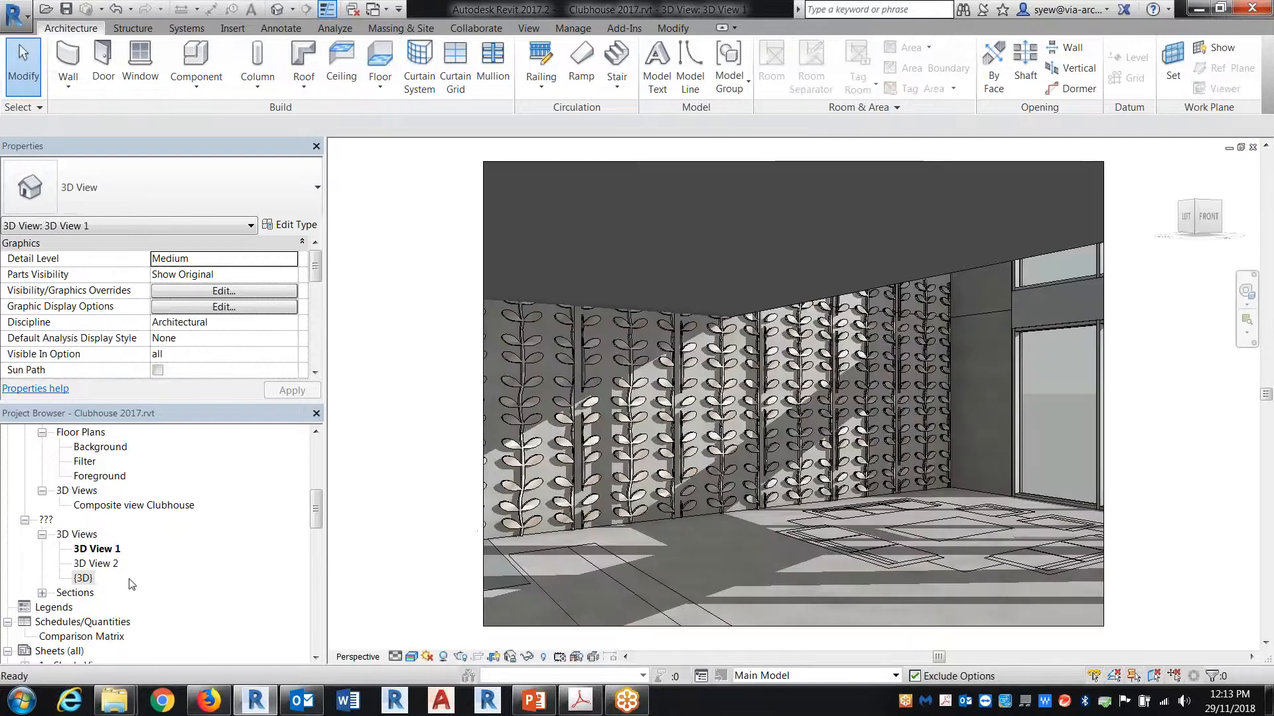
Step: Open the Composite view Clubhouse 3D view listed under sheet 3 - Unnamed
{"action": "left_click", "coordinate": [78, 637]}
{"action": "scroll", "coordinate": [116, 620], "scroll_direction": "down", "scroll_amount": 3}
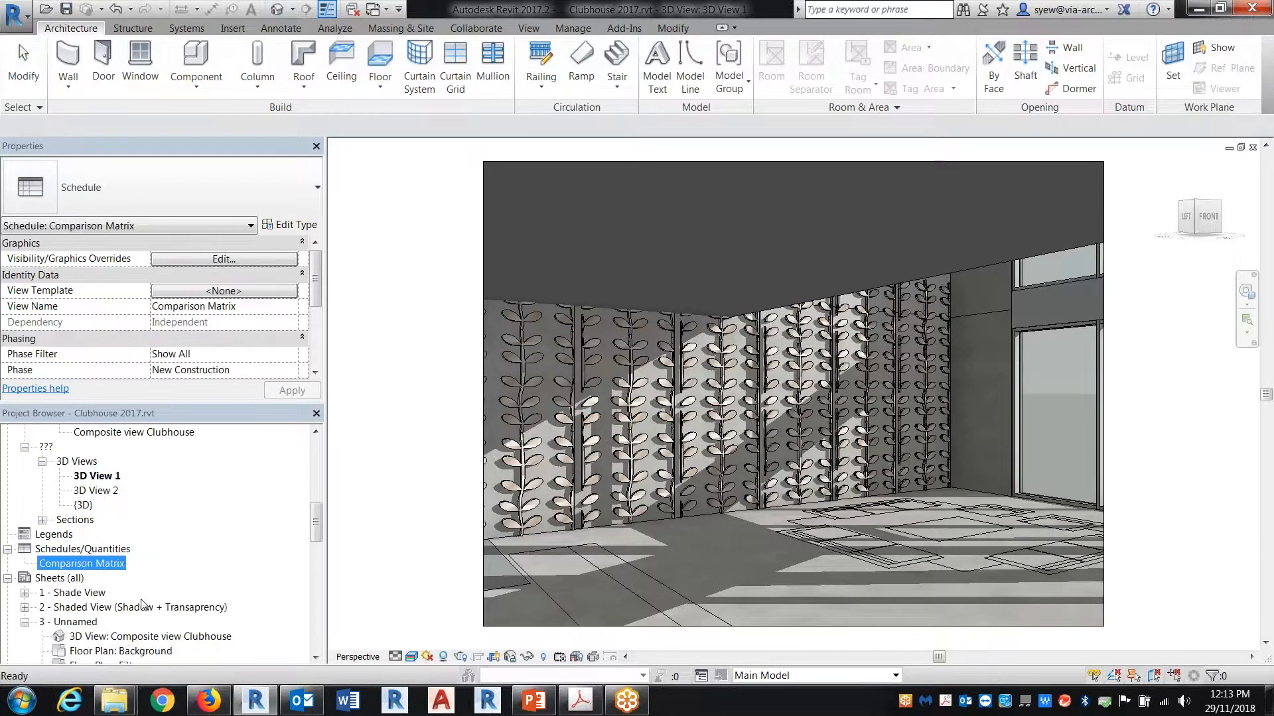
{"action": "double_click", "coordinate": [123, 594]}
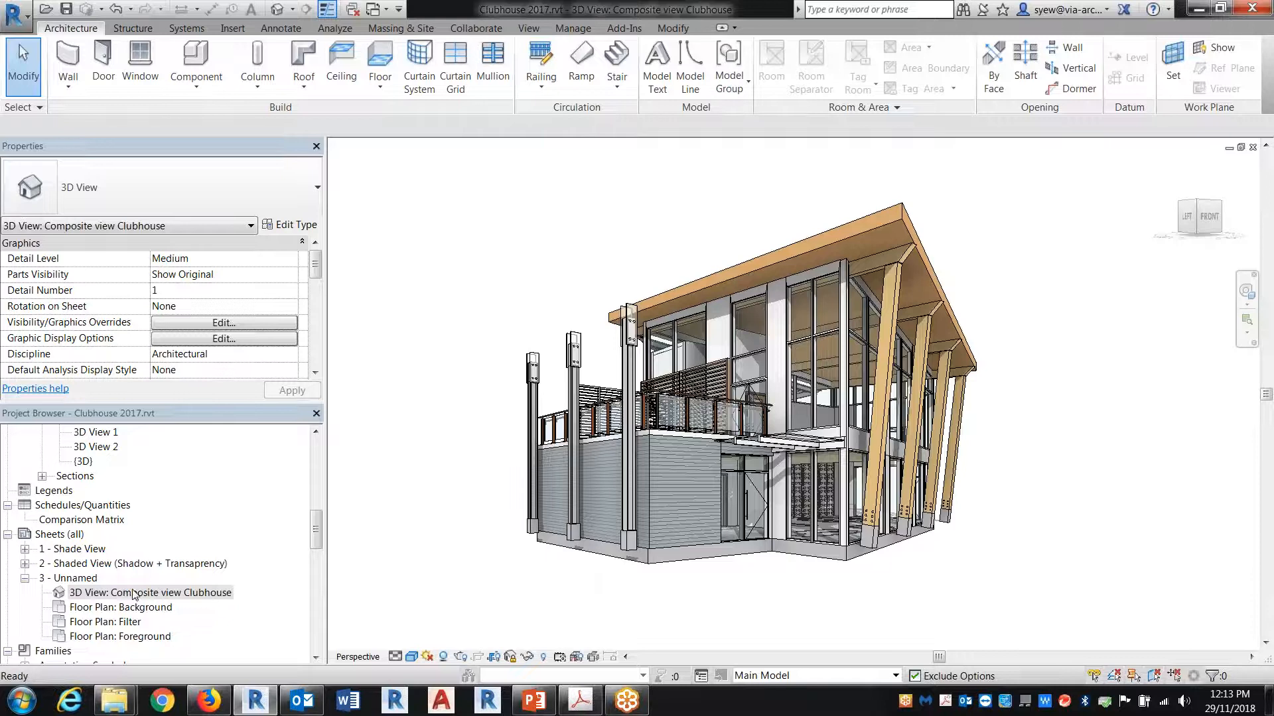
Step: Create a view template named "3d view" from the Composite view Clubhouse, keeping all its properties included
{"action": "right_click", "coordinate": [135, 594]}
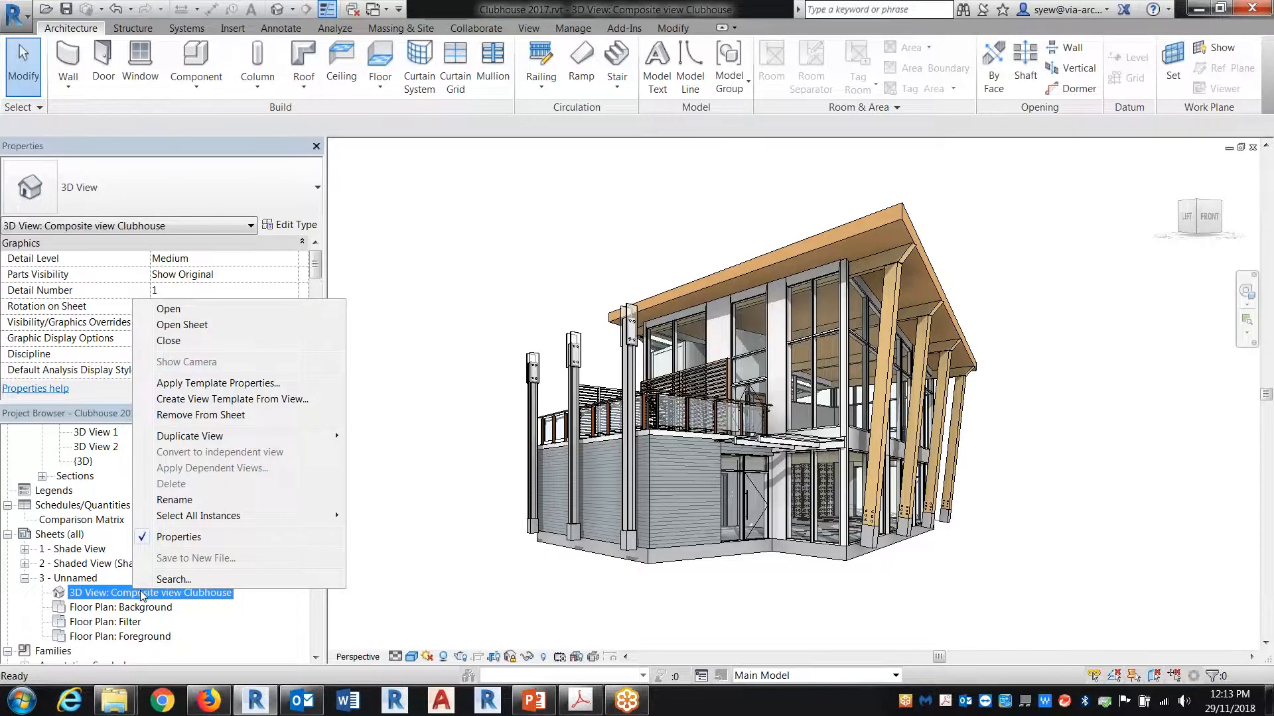
{"action": "left_click", "coordinate": [245, 401]}
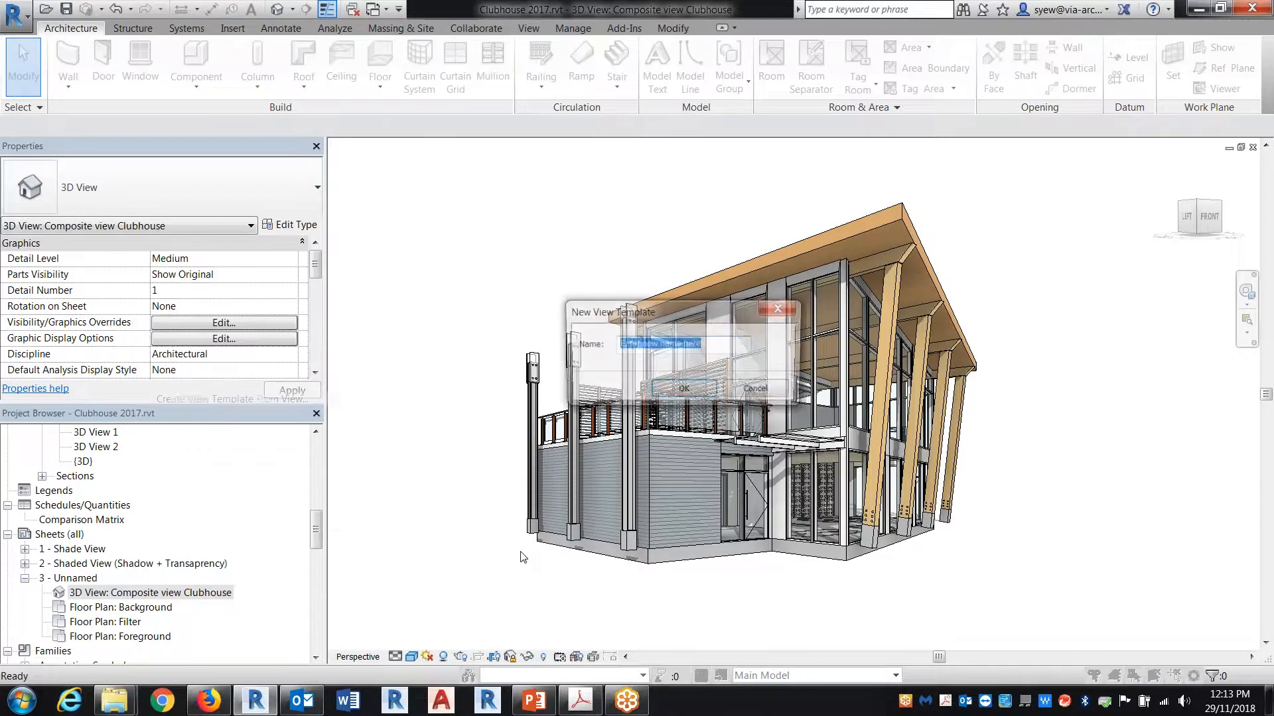
{"action": "type", "text": "3d view"}
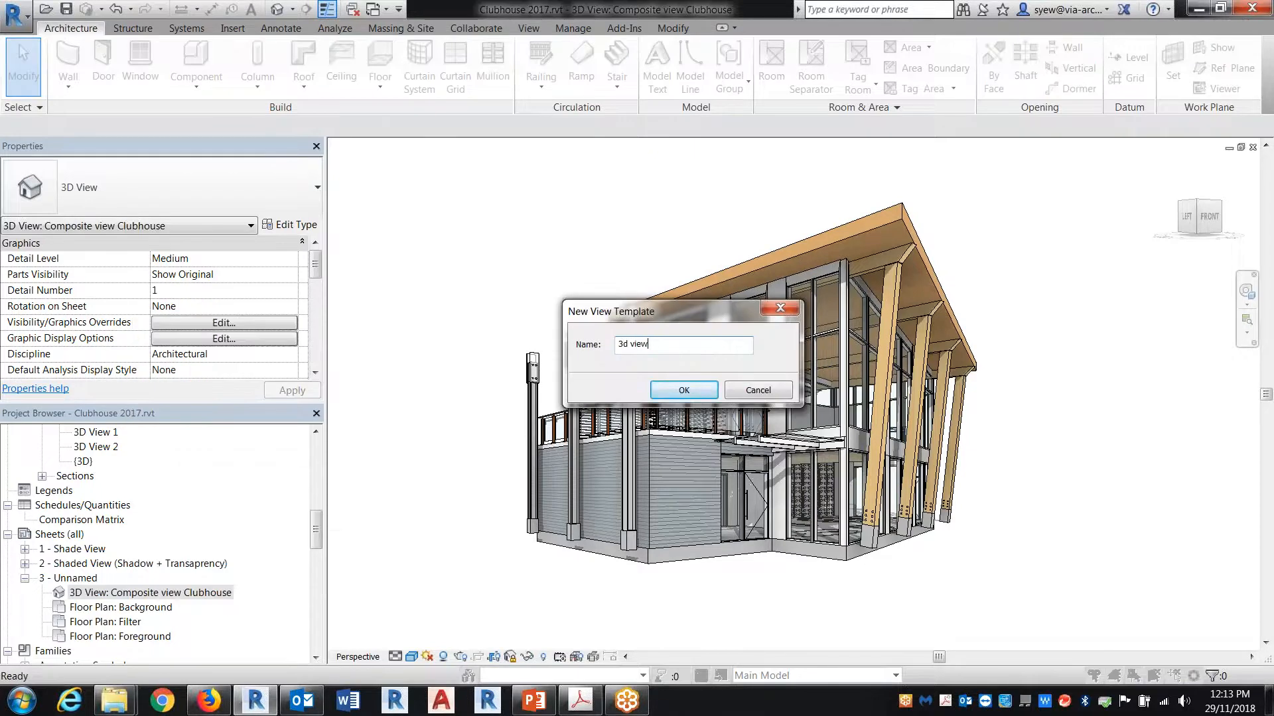
{"action": "key", "text": "Return"}
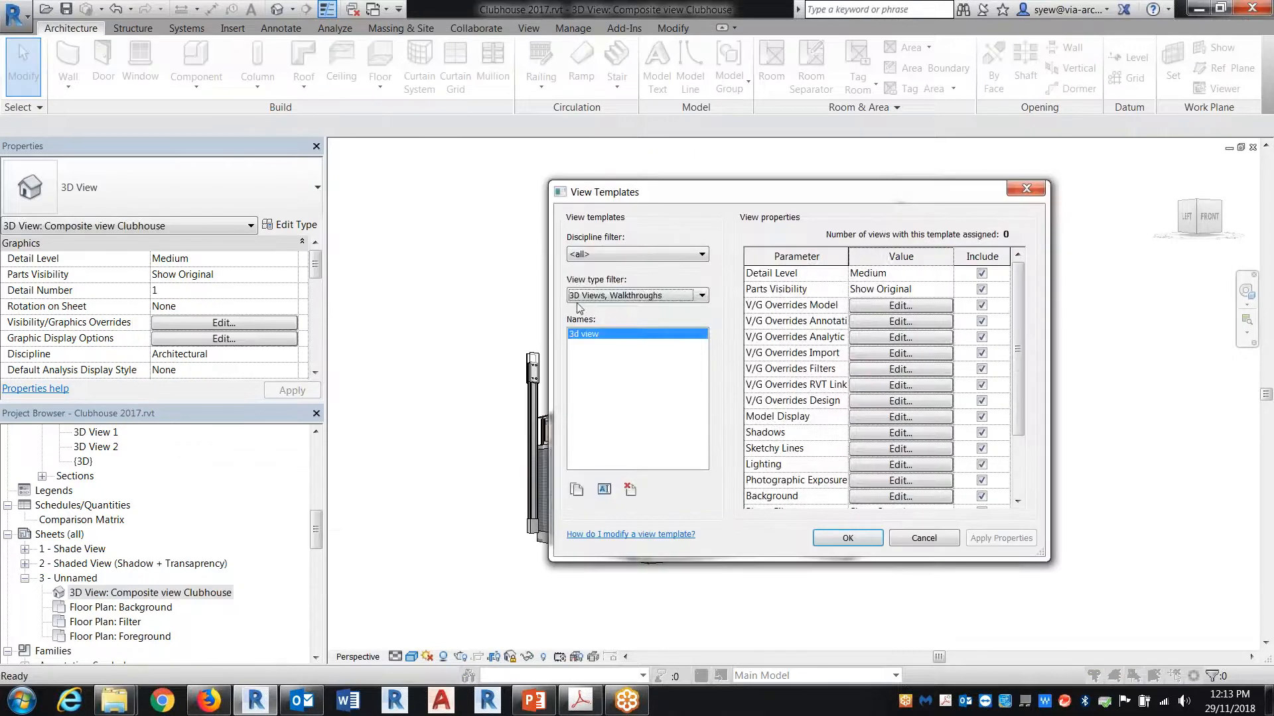
{"action": "left_click", "coordinate": [862, 538]}
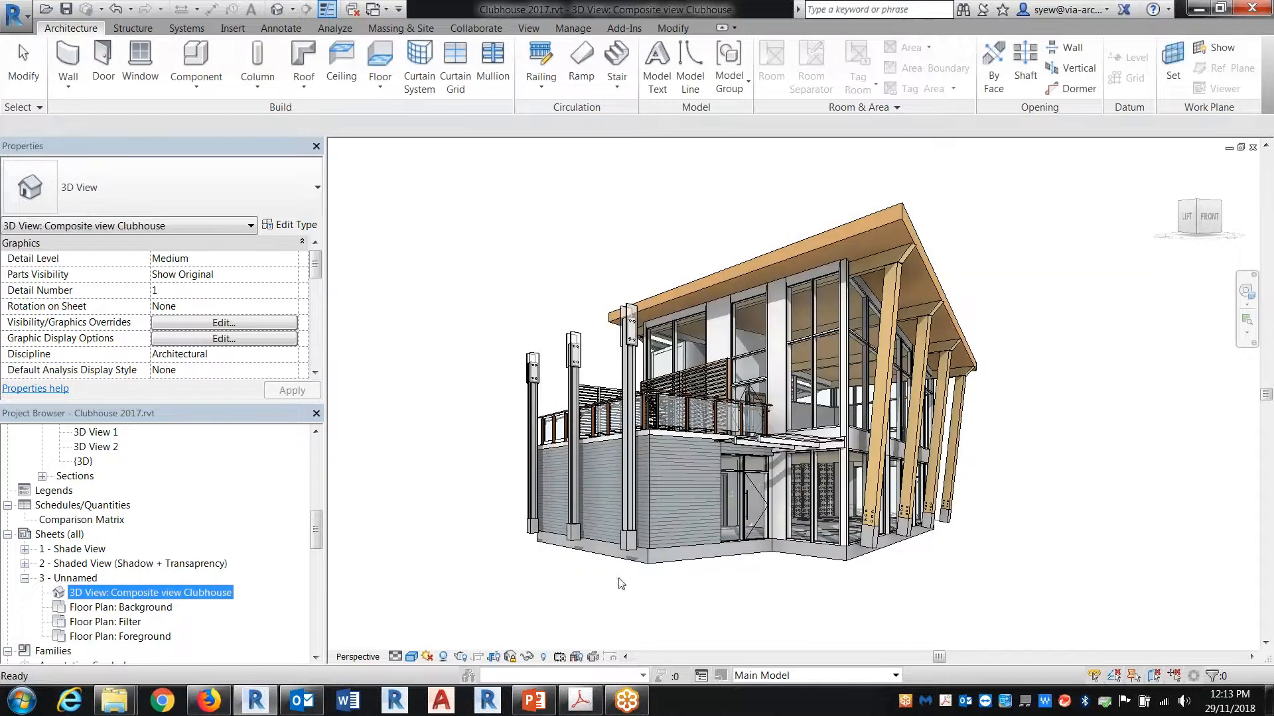
Step: Return to 3D View 2 and apply the "3d view" template properties to it
{"action": "key", "text": "ctrl+Tab"}
{"action": "key", "text": "ctrl+Tab"}
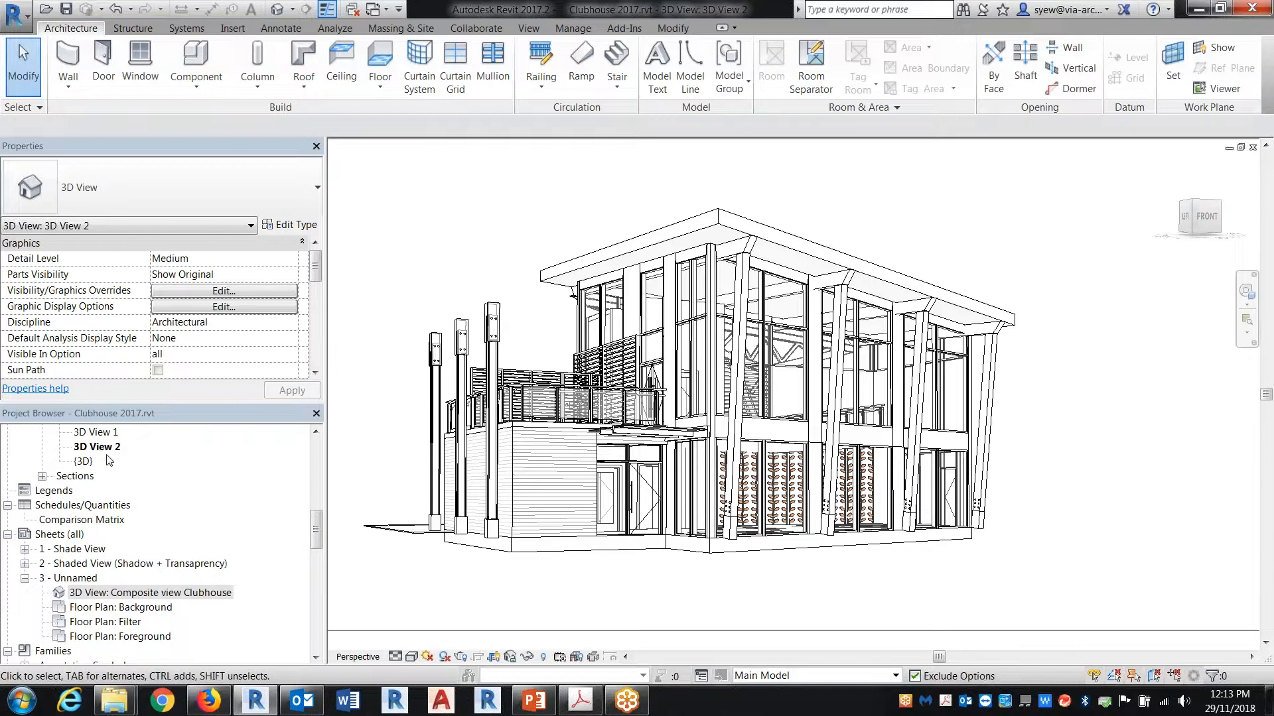
{"action": "right_click", "coordinate": [106, 447]}
{"action": "left_click", "coordinate": [196, 223]}
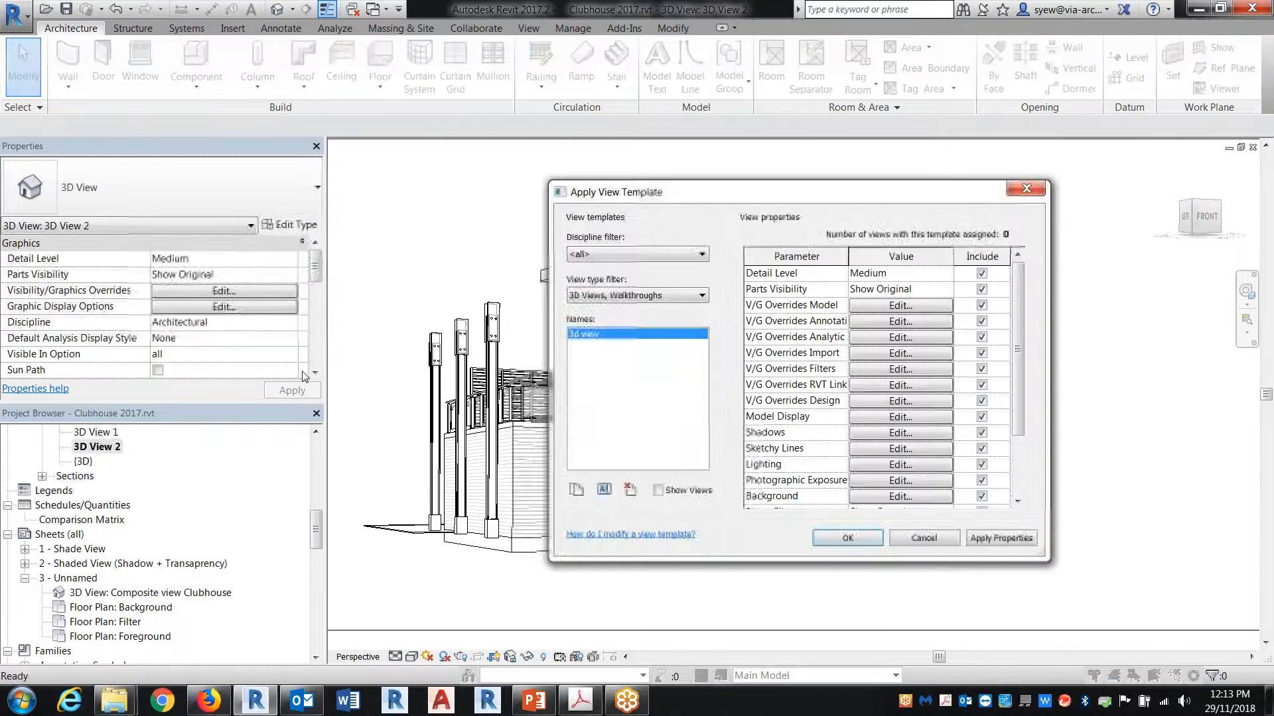
{"action": "left_click", "coordinate": [847, 537]}
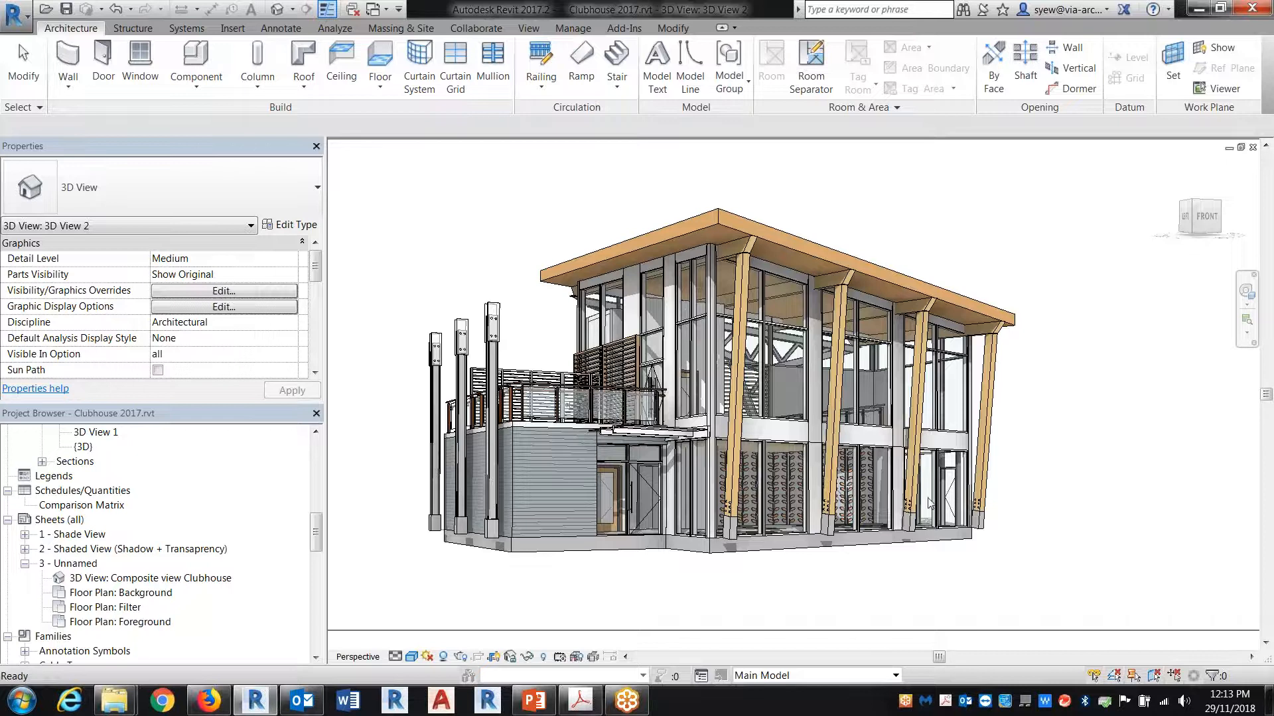
{"action": "left_click", "coordinate": [411, 658]}
{"action": "left_click", "coordinate": [477, 534]}
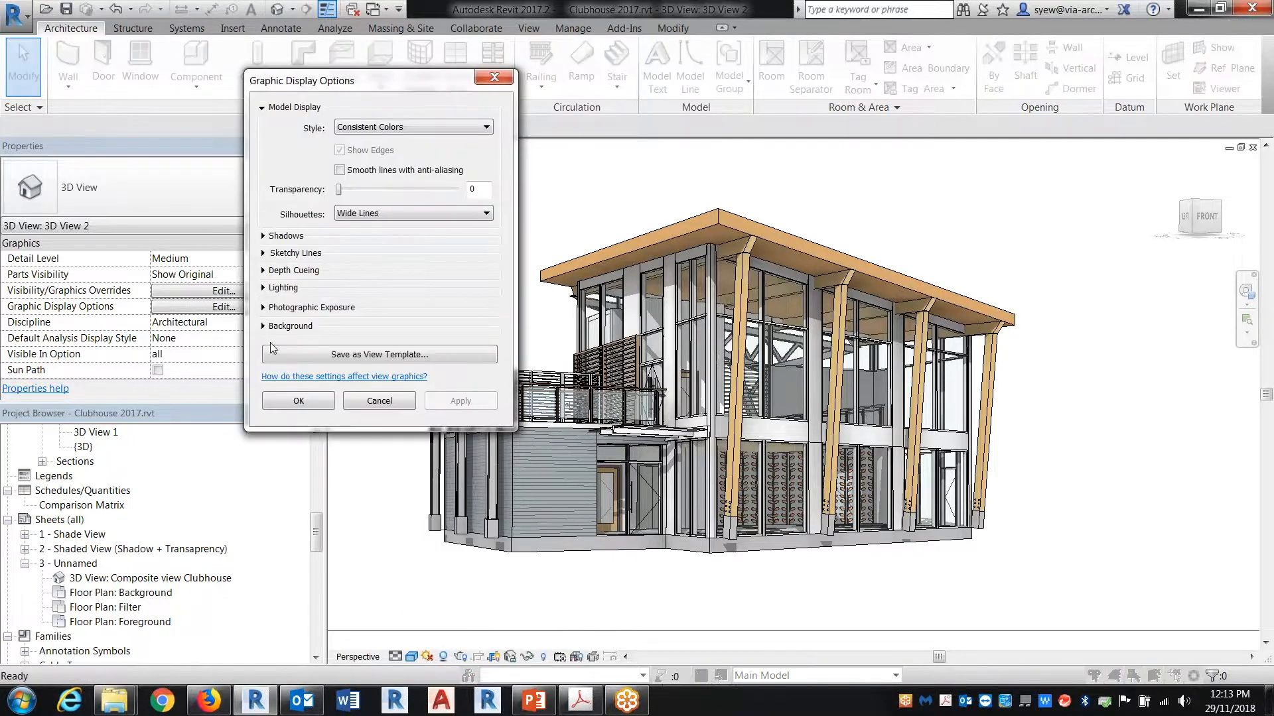
{"action": "left_click", "coordinate": [263, 326]}
{"action": "left_click", "coordinate": [412, 354]}
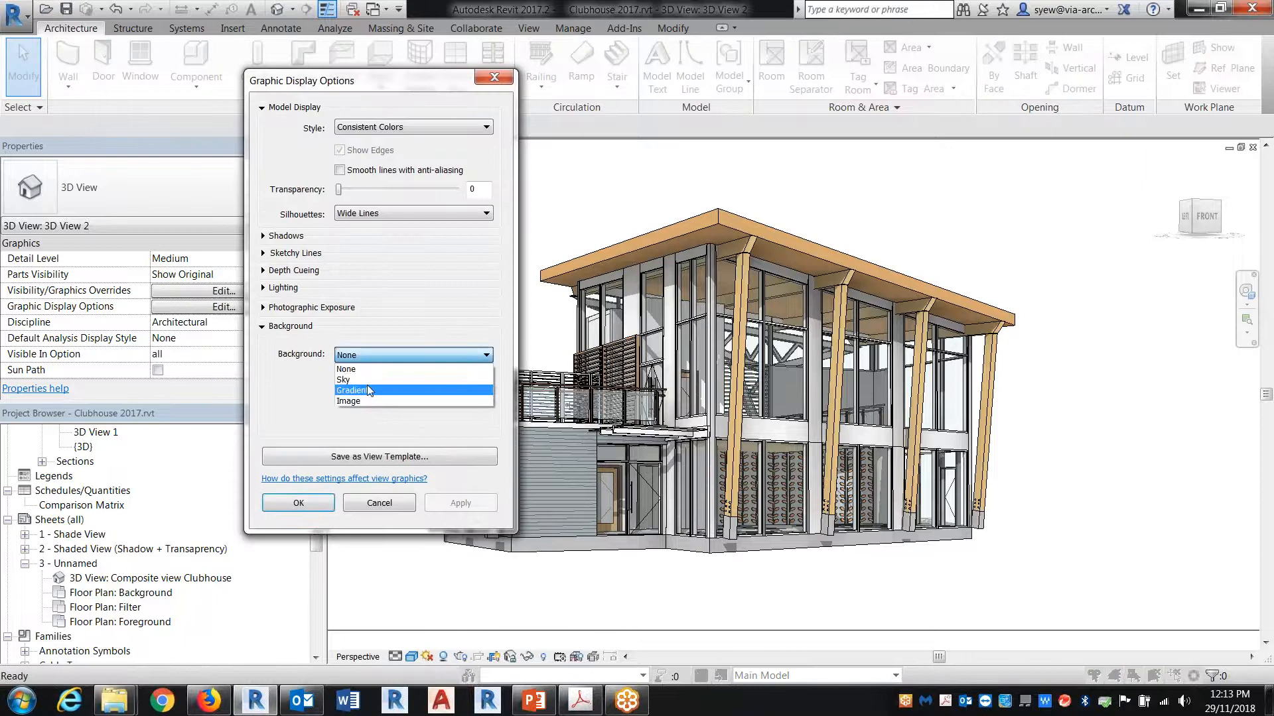
{"action": "left_click", "coordinate": [363, 402]}
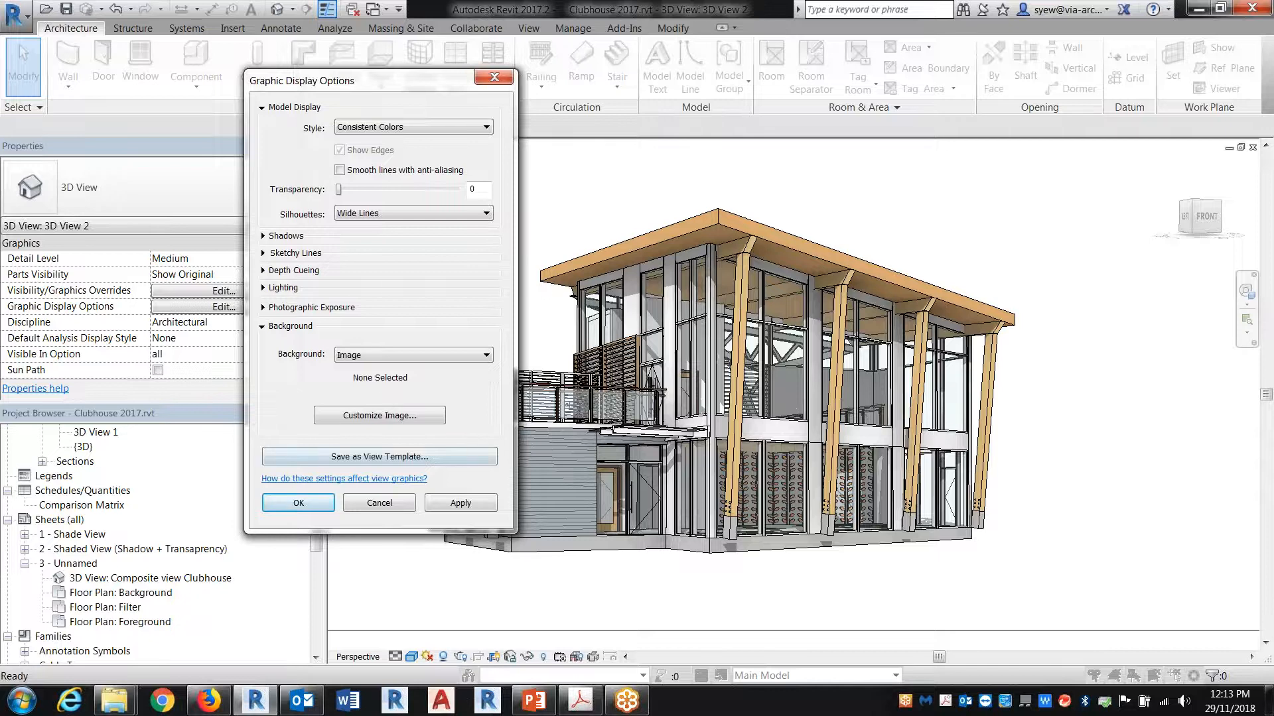
{"action": "left_click", "coordinate": [379, 503]}
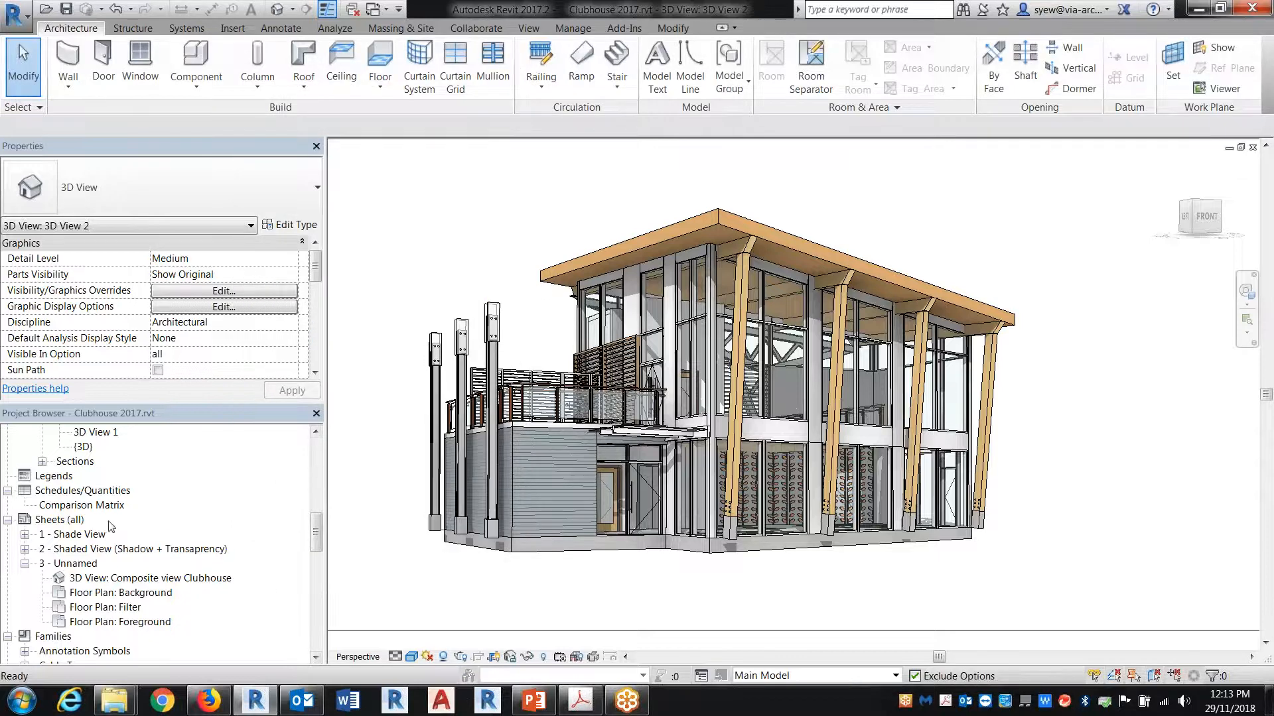
Step: Create a new sheet using the Blank Titleblock : 11x17
{"action": "right_click", "coordinate": [78, 520]}
{"action": "left_click", "coordinate": [220, 526]}
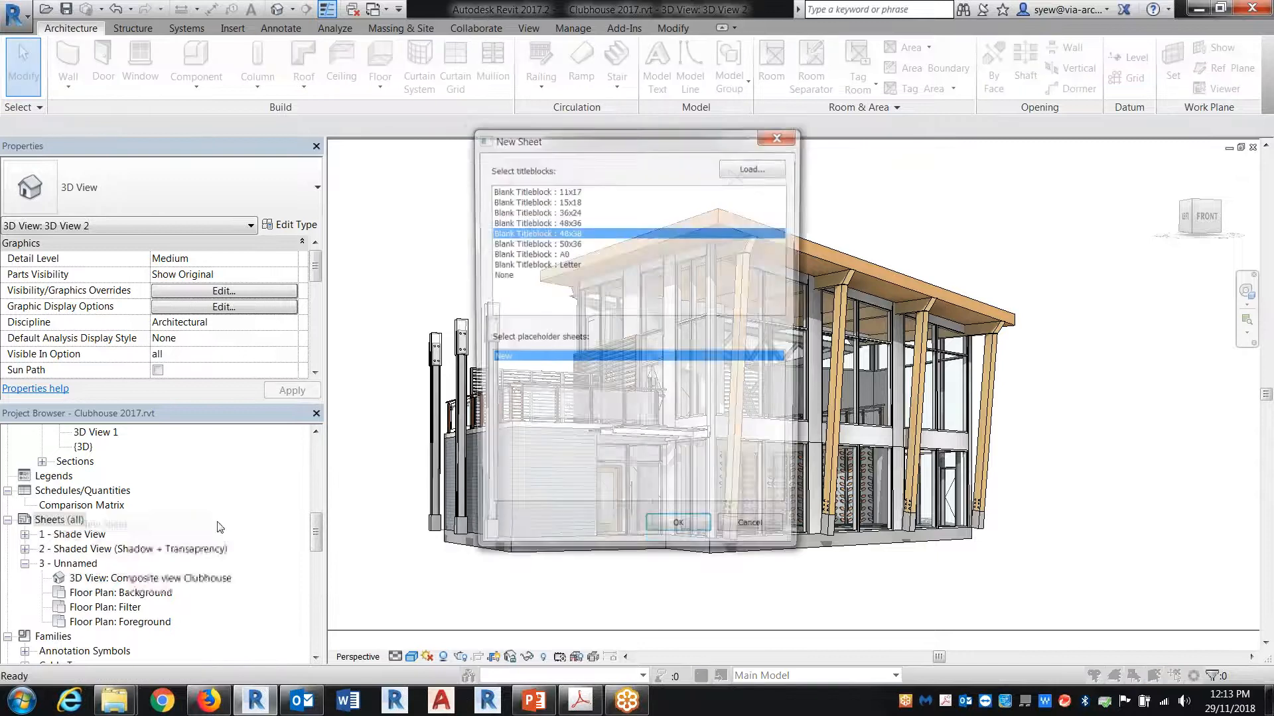
{"action": "left_click", "coordinate": [573, 190]}
{"action": "left_click", "coordinate": [678, 535]}
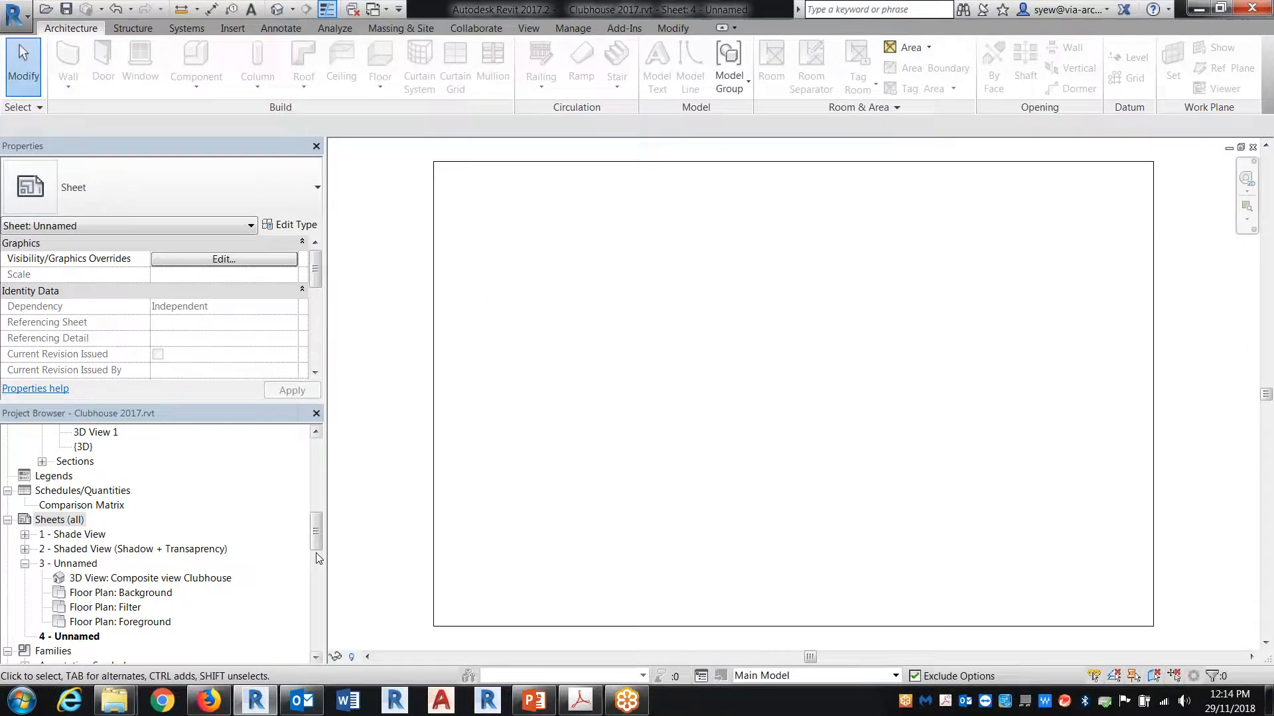
Step: Place 3D View 2 on the new sheet
{"action": "left_click_drag", "start_coordinate": [315, 538], "coordinate": [316, 512]}
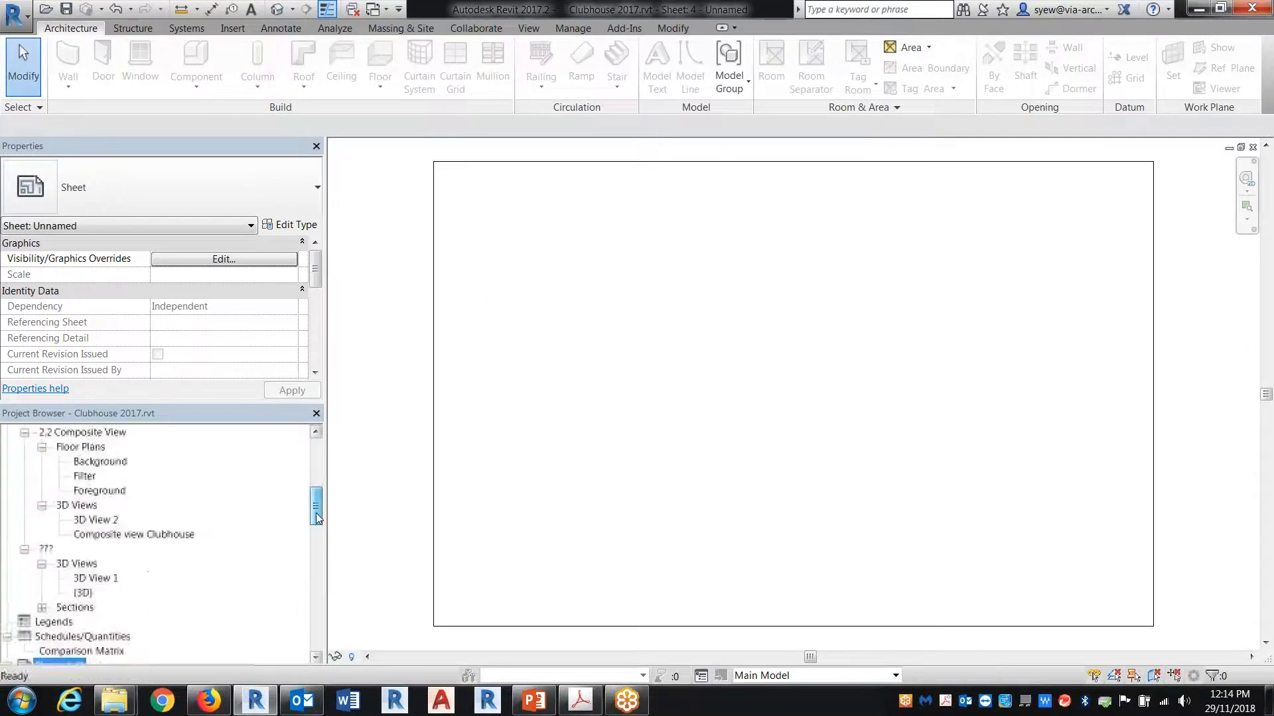
{"action": "left_click", "coordinate": [105, 584]}
{"action": "left_click", "coordinate": [95, 525]}
{"action": "left_click_drag", "start_coordinate": [96, 520], "coordinate": [839, 418]}
{"action": "left_click", "coordinate": [771, 345]}
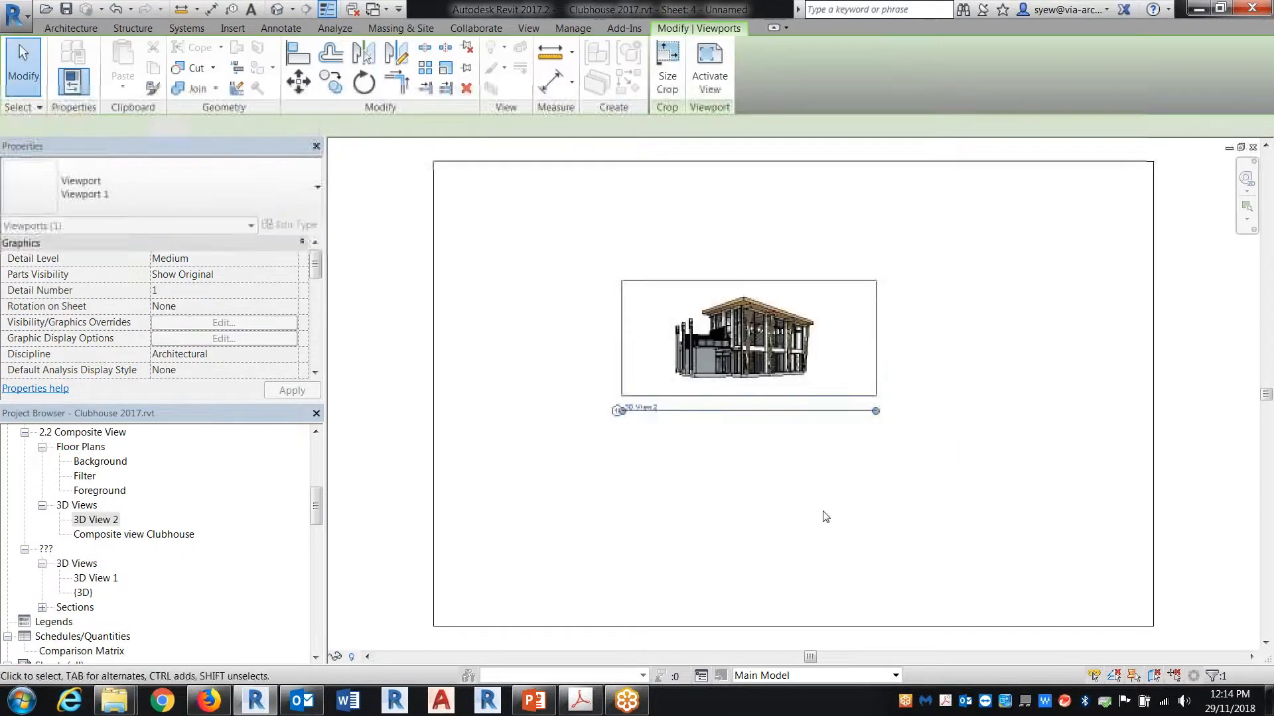
Step: Change the placed viewport's type to No Title
{"action": "left_click", "coordinate": [772, 352]}
{"action": "left_click", "coordinate": [108, 170]}
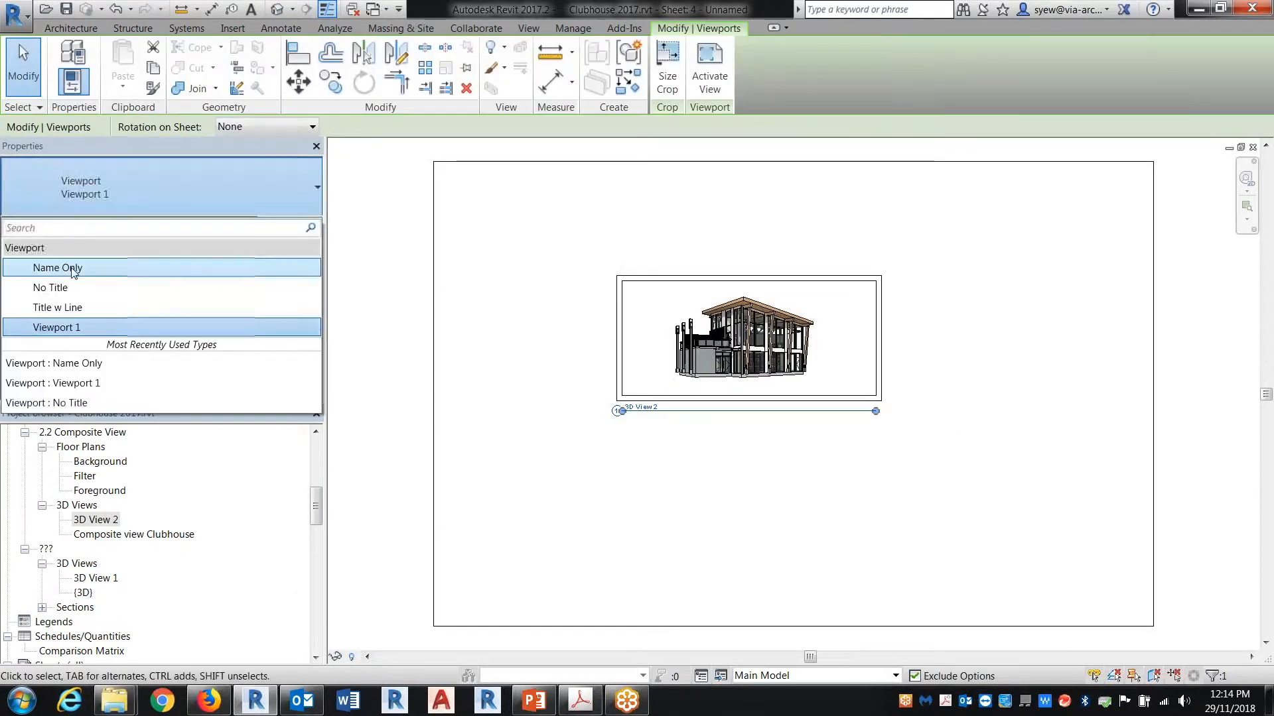
{"action": "left_click", "coordinate": [73, 268]}
{"action": "left_click", "coordinate": [125, 185]}
{"action": "left_click", "coordinate": [66, 289]}
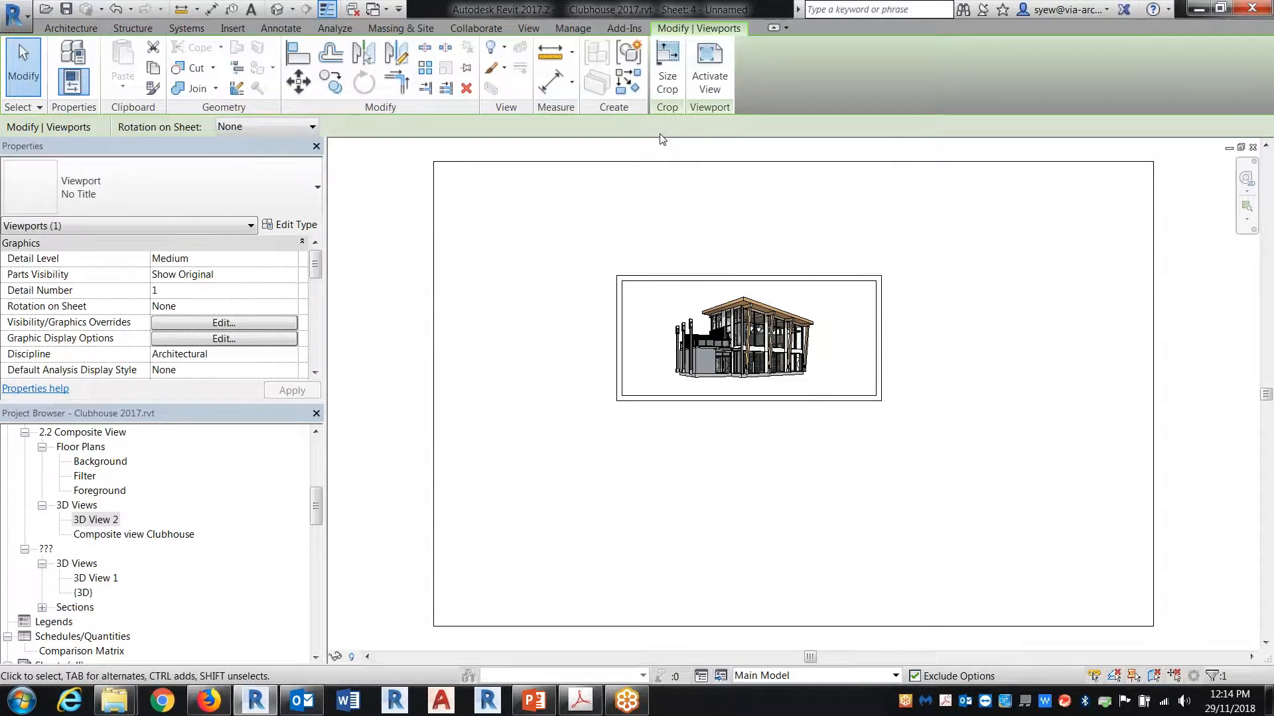
Step: Resize the viewport's crop with Scale (locked proportions) to a height of 10"
{"action": "left_click", "coordinate": [668, 73]}
{"action": "left_click", "coordinate": [510, 375]}
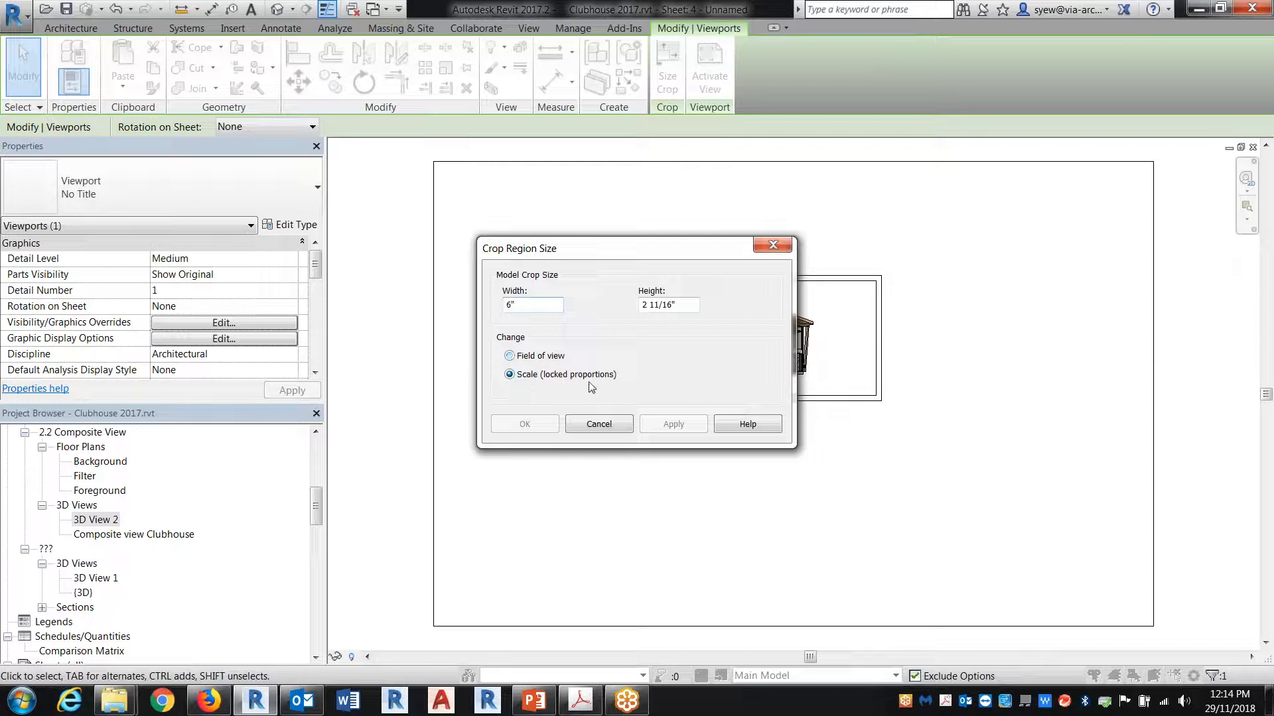
{"action": "left_click_drag", "start_coordinate": [679, 310], "coordinate": [589, 269]}
{"action": "type", "text": "10\""}
{"action": "left_click", "coordinate": [673, 423]}
{"action": "left_click", "coordinate": [524, 424]}
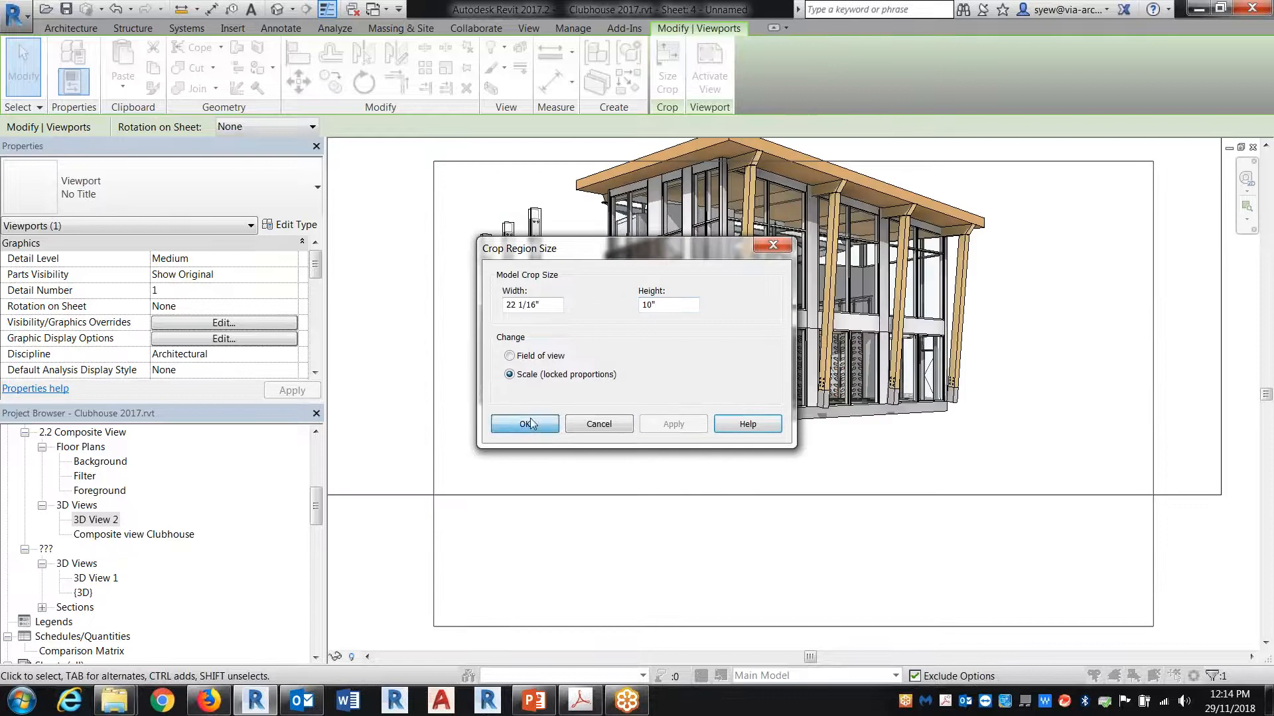
Step: Activate the placed view to tighten its crop region around the building, and centre the deactivated viewport inside the sheet border
{"action": "right_click", "coordinate": [802, 458]}
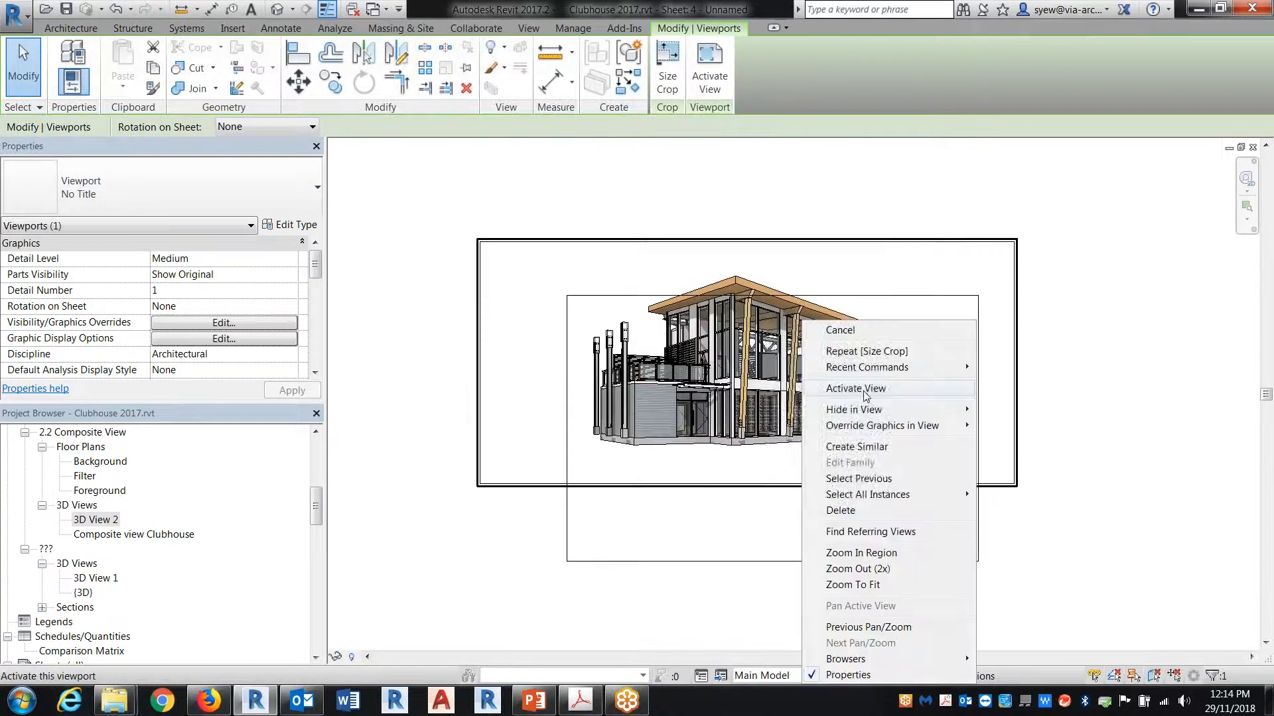
{"action": "left_click", "coordinate": [853, 389]}
{"action": "left_click", "coordinate": [1015, 364]}
{"action": "left_click_drag", "start_coordinate": [1014, 364], "coordinate": [937, 363]}
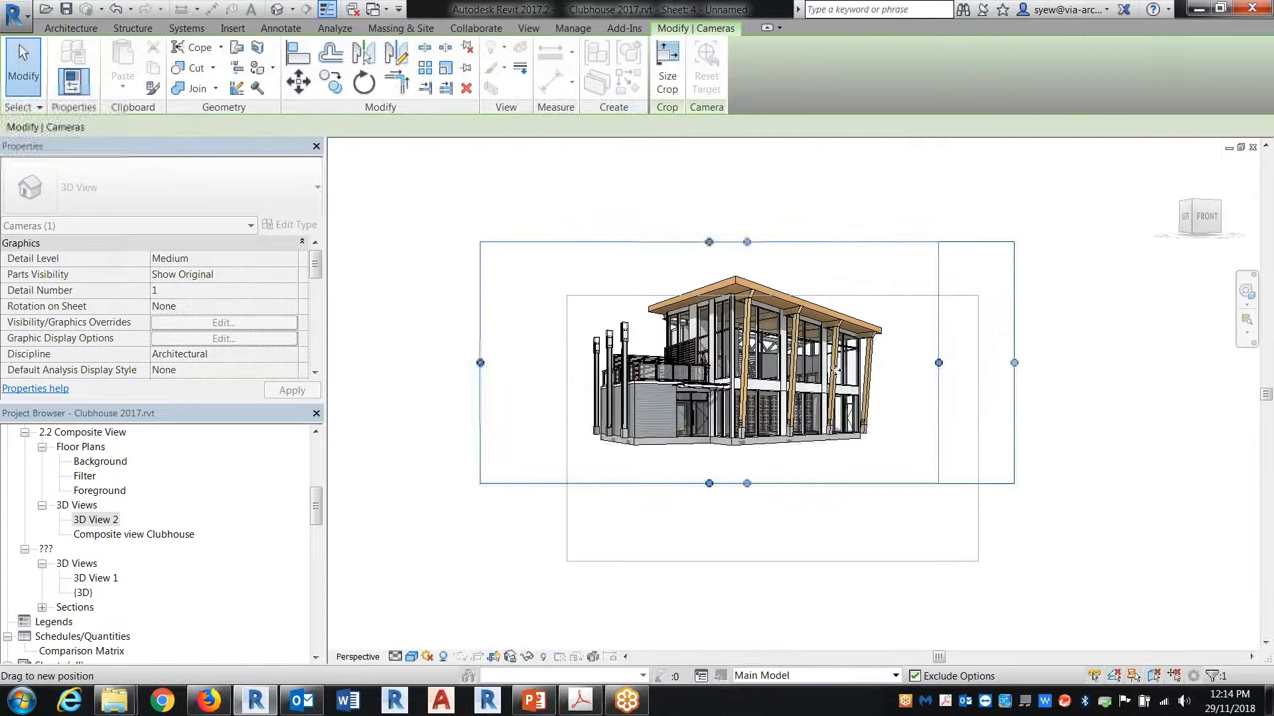
{"action": "left_click_drag", "start_coordinate": [481, 363], "coordinate": [566, 371]}
{"action": "left_click_drag", "start_coordinate": [752, 241], "coordinate": [779, 272]}
{"action": "left_click", "coordinate": [1032, 317]}
{"action": "right_click", "coordinate": [1033, 305]}
{"action": "left_click", "coordinate": [1093, 374]}
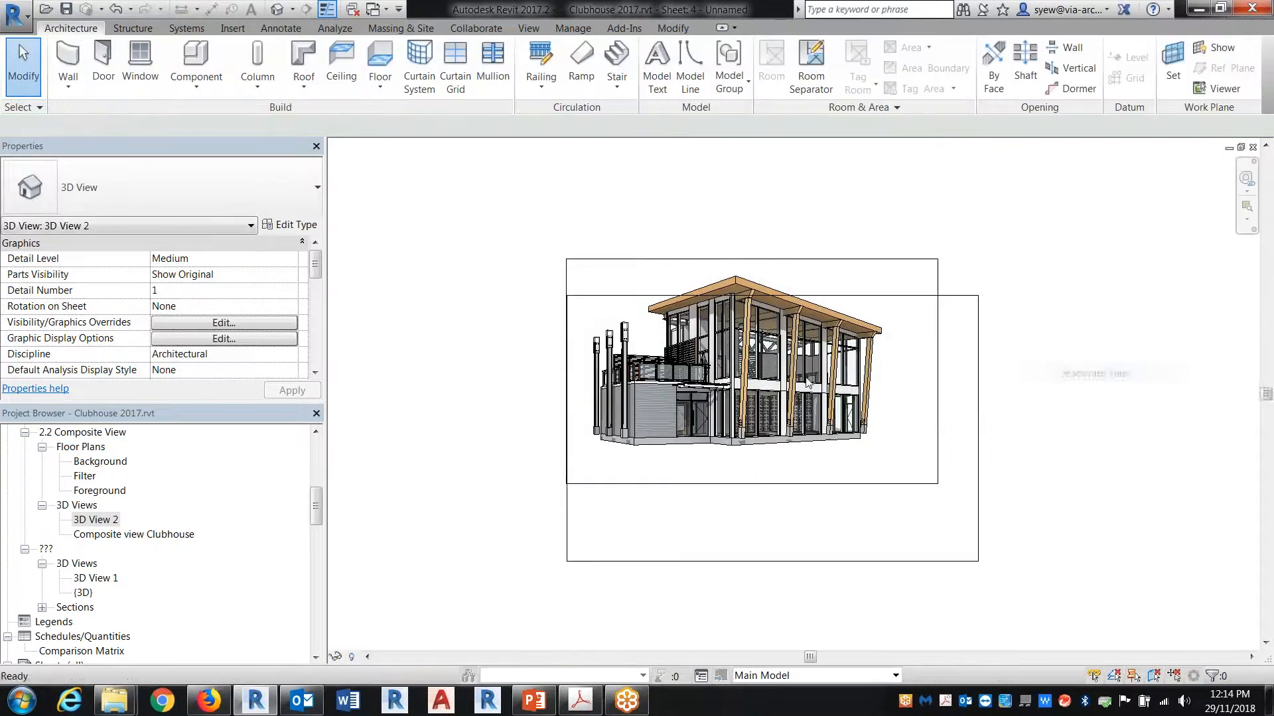
{"action": "left_click", "coordinate": [745, 557]}
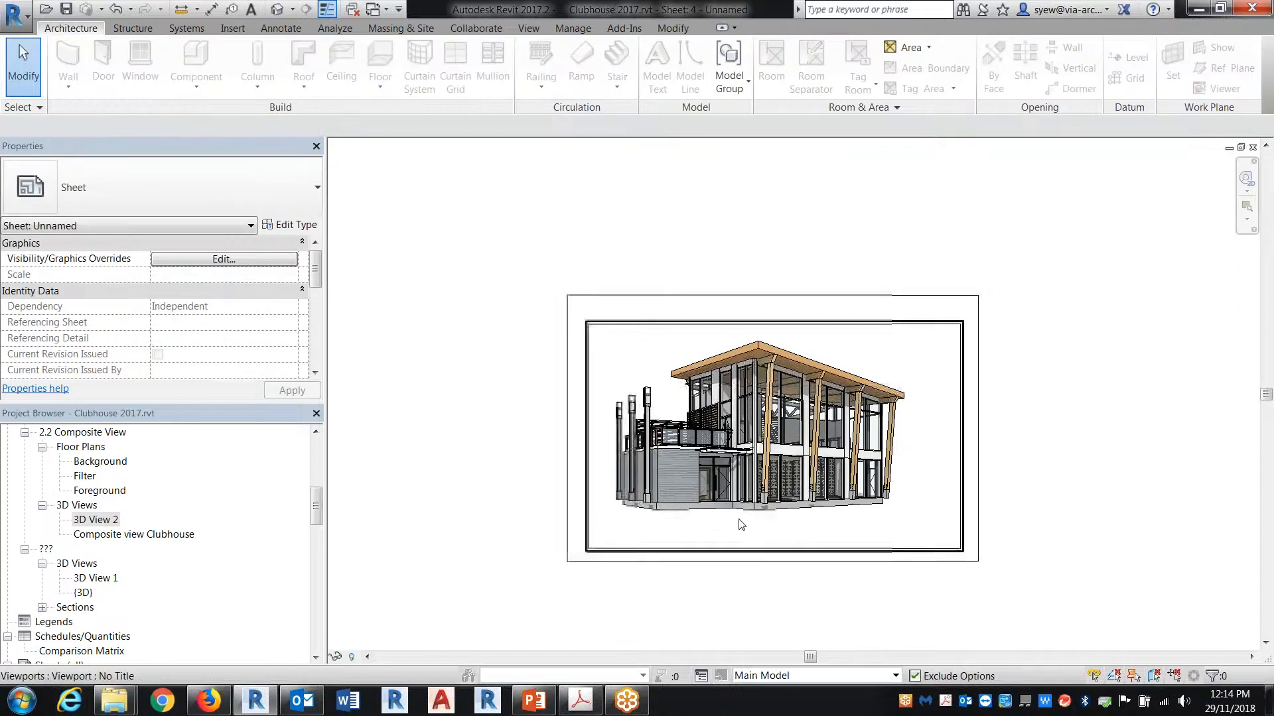
{"action": "scroll", "coordinate": [745, 531], "scroll_direction": "up", "scroll_amount": 3}
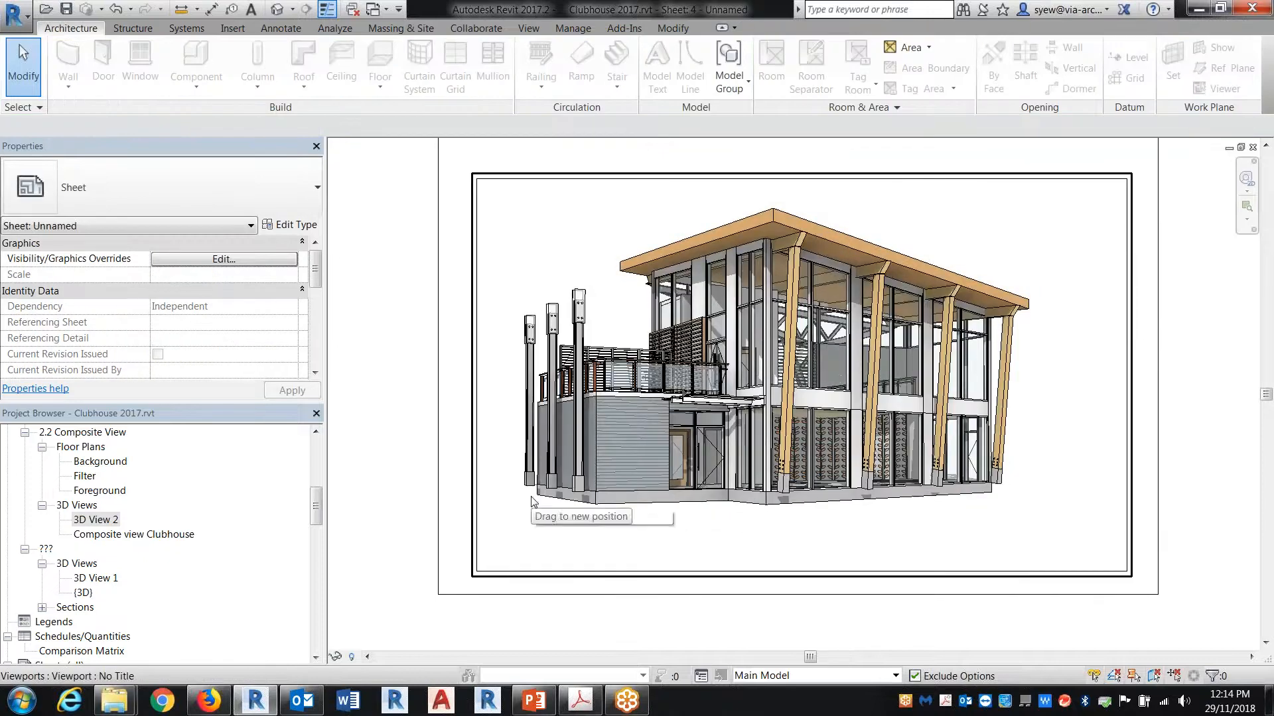
Step: Open sheet 3 - Unnamed to examine the finished composite presentation as a reference
{"action": "left_click", "coordinate": [76, 607]}
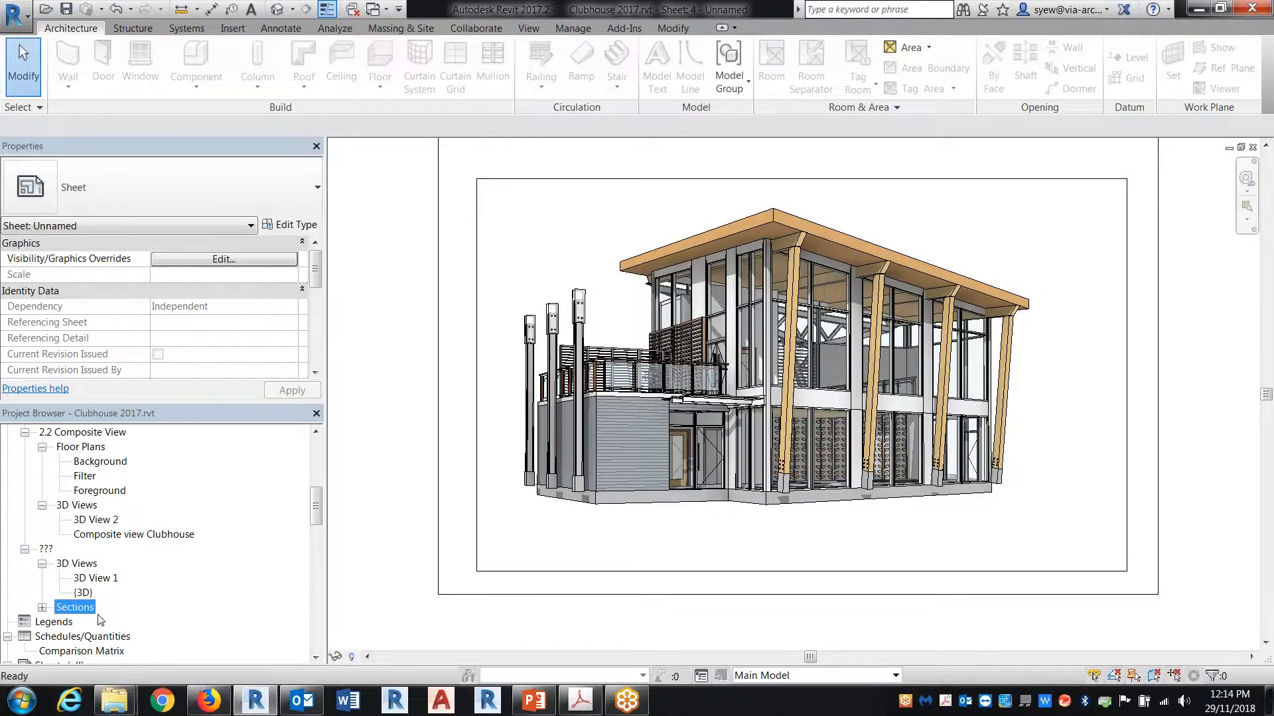
{"action": "scroll", "coordinate": [133, 624], "scroll_direction": "down", "scroll_amount": 3}
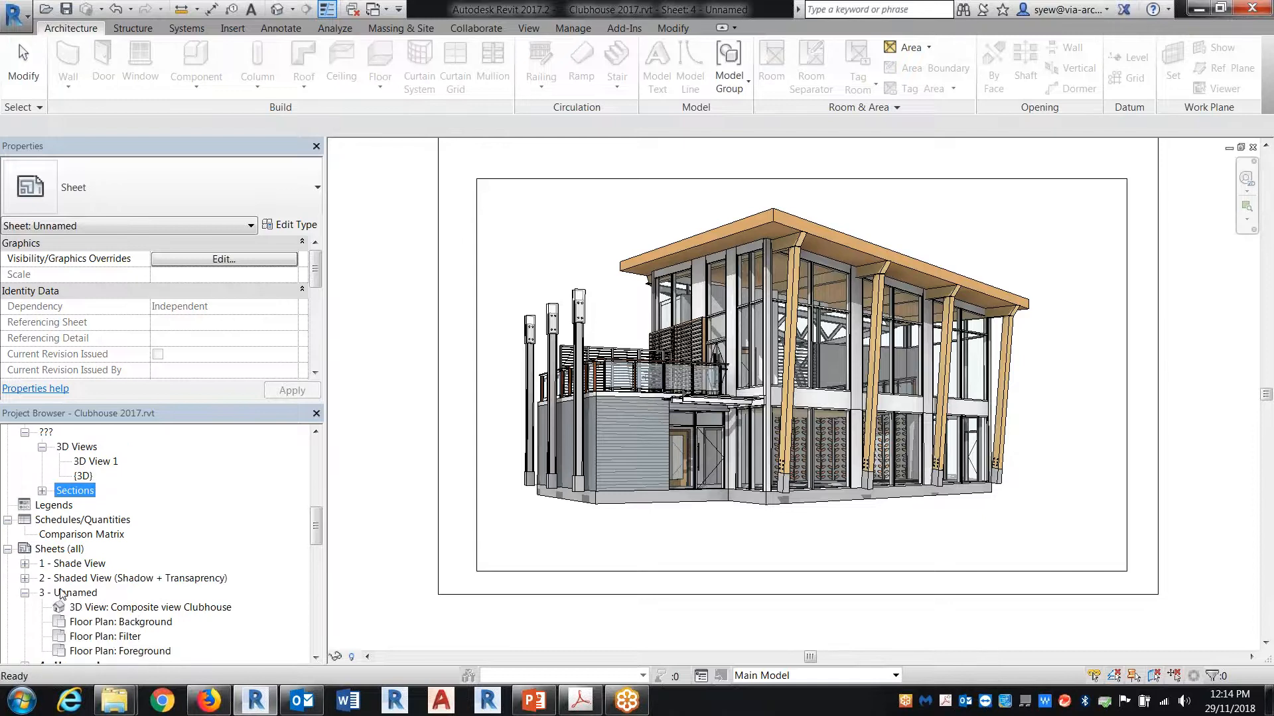
{"action": "double_click", "coordinate": [60, 594]}
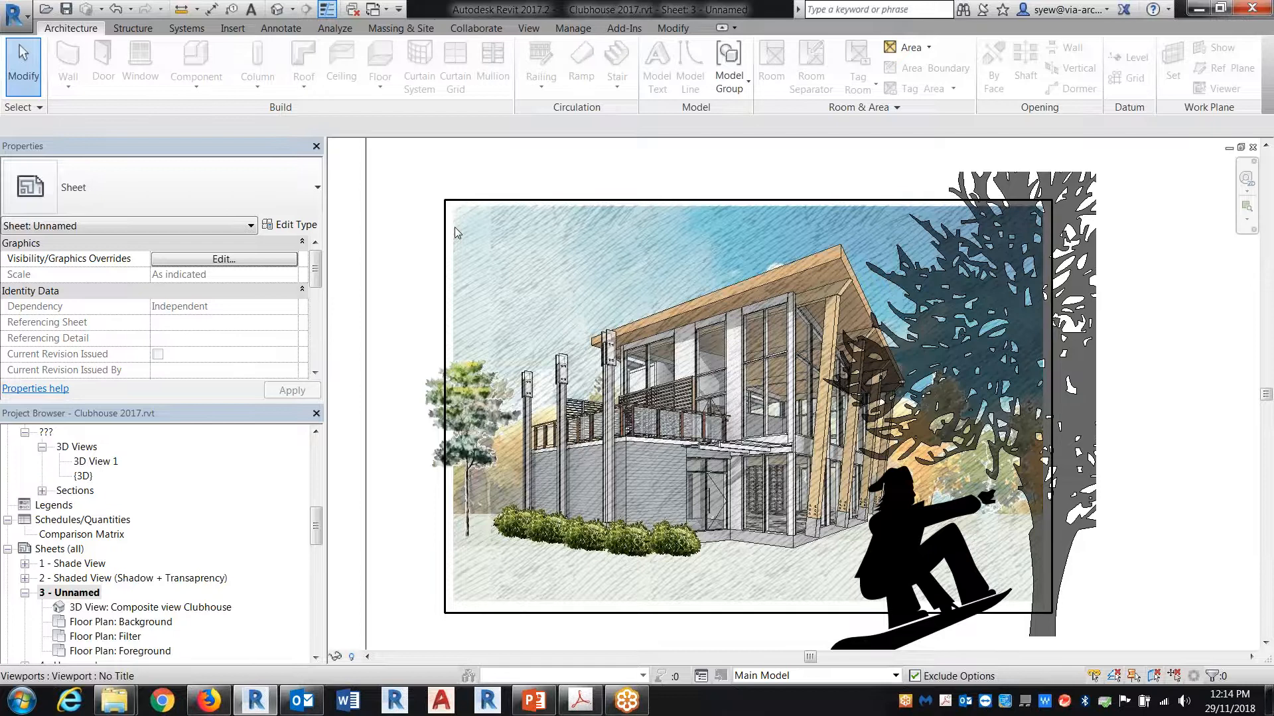
{"action": "left_click", "coordinate": [455, 228]}
{"action": "key", "text": "Escape"}
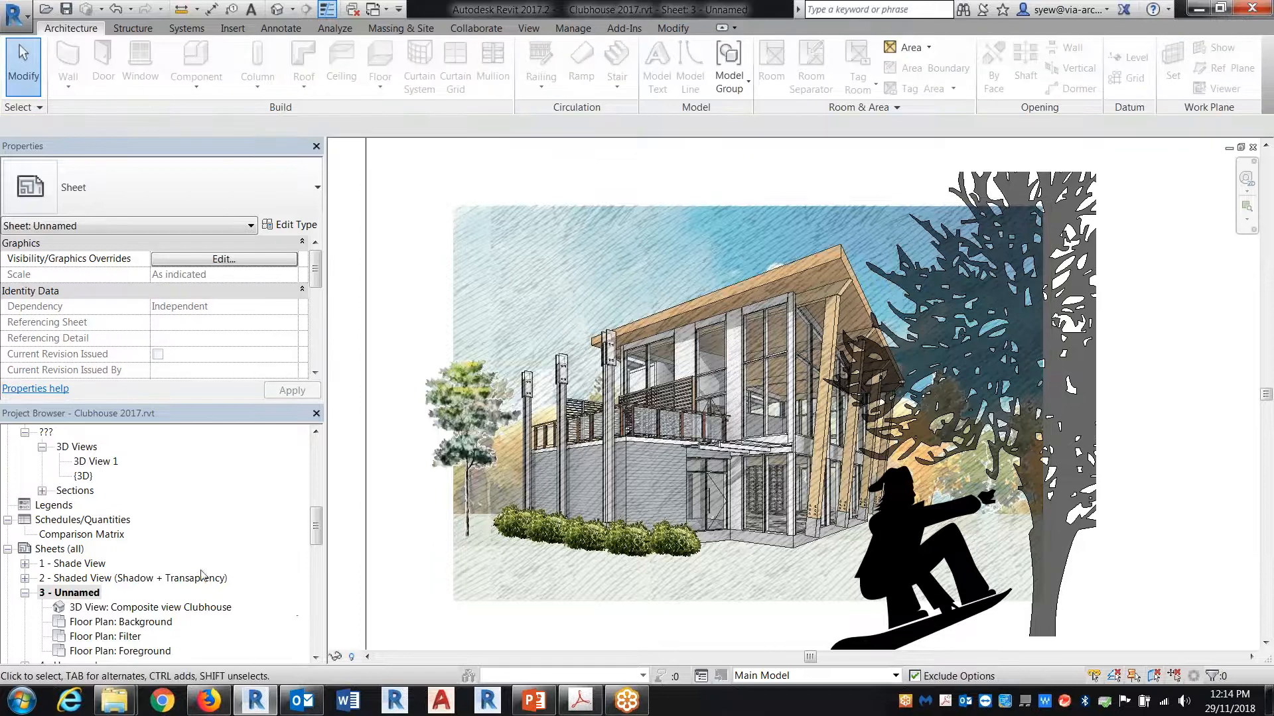
Step: Switch to Windows Explorer and browse from Templates and Resources through BIM_Standards, Focus Group, T013, Samples and Images for Quick Presentation to the Background folder
{"action": "mouse_move", "coordinate": [118, 704]}
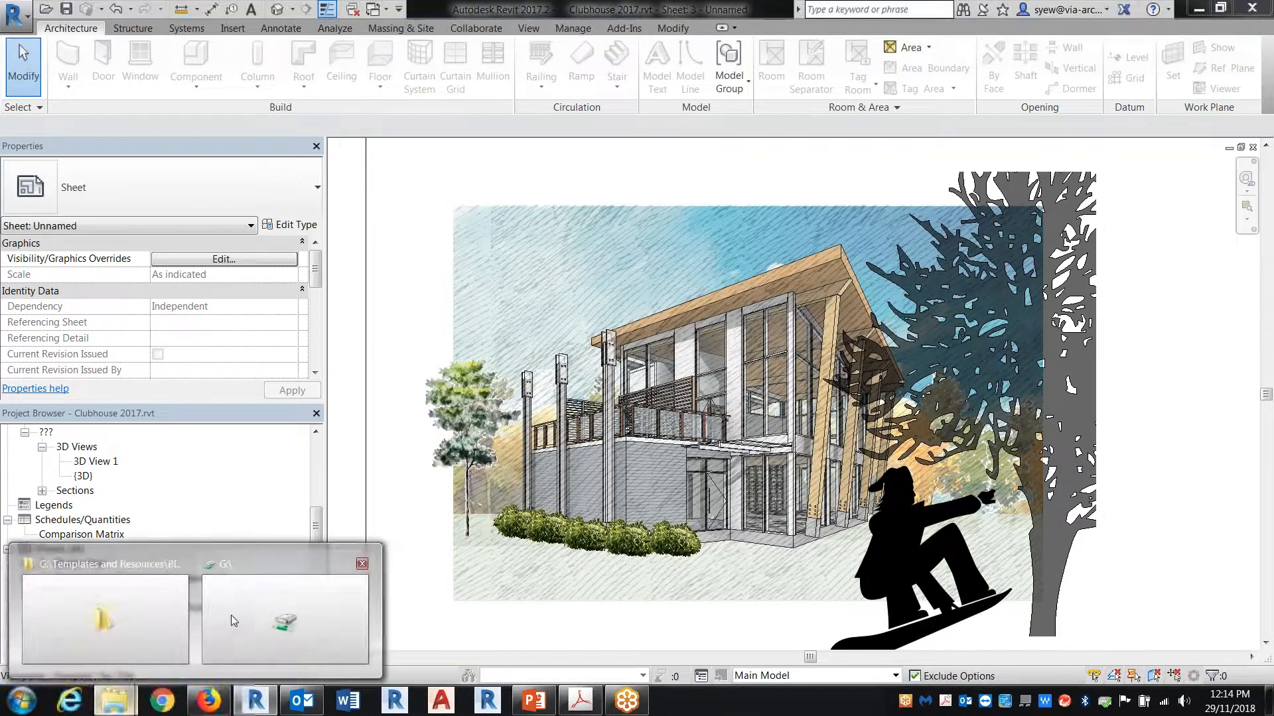
{"action": "left_click", "coordinate": [237, 607]}
{"action": "left_click", "coordinate": [352, 398]}
{"action": "double_click", "coordinate": [378, 416]}
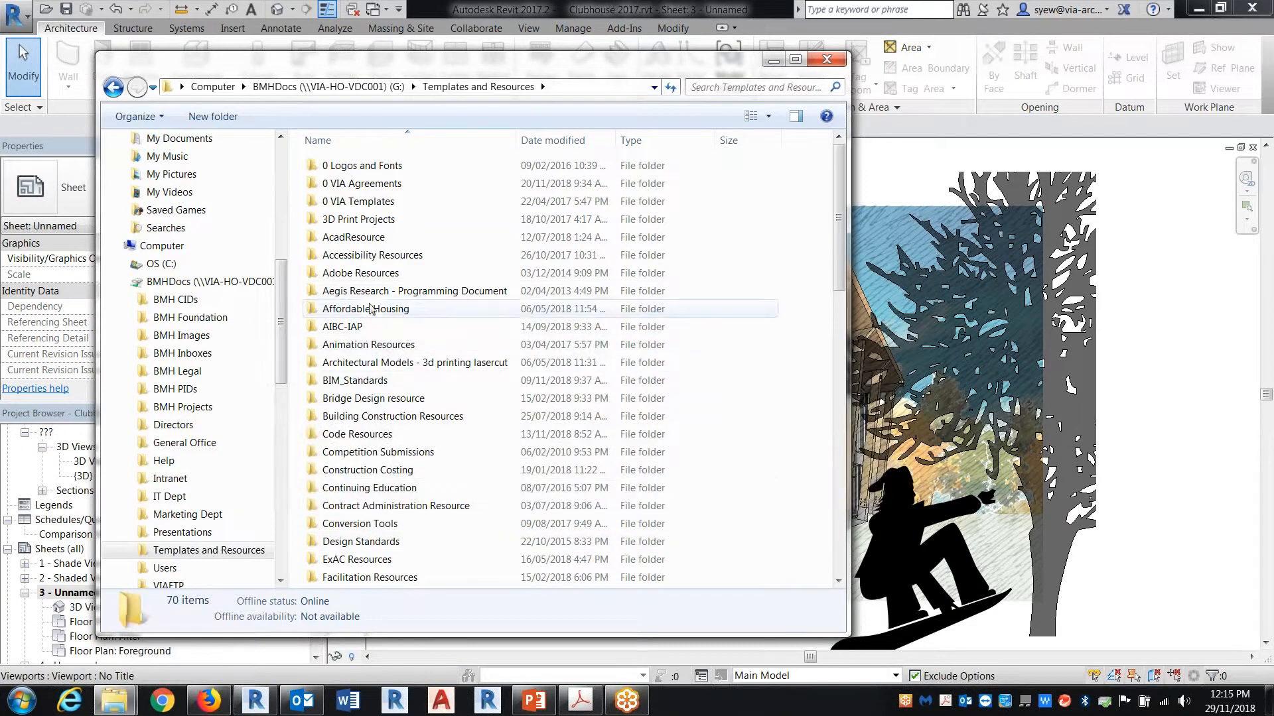
{"action": "double_click", "coordinate": [372, 382]}
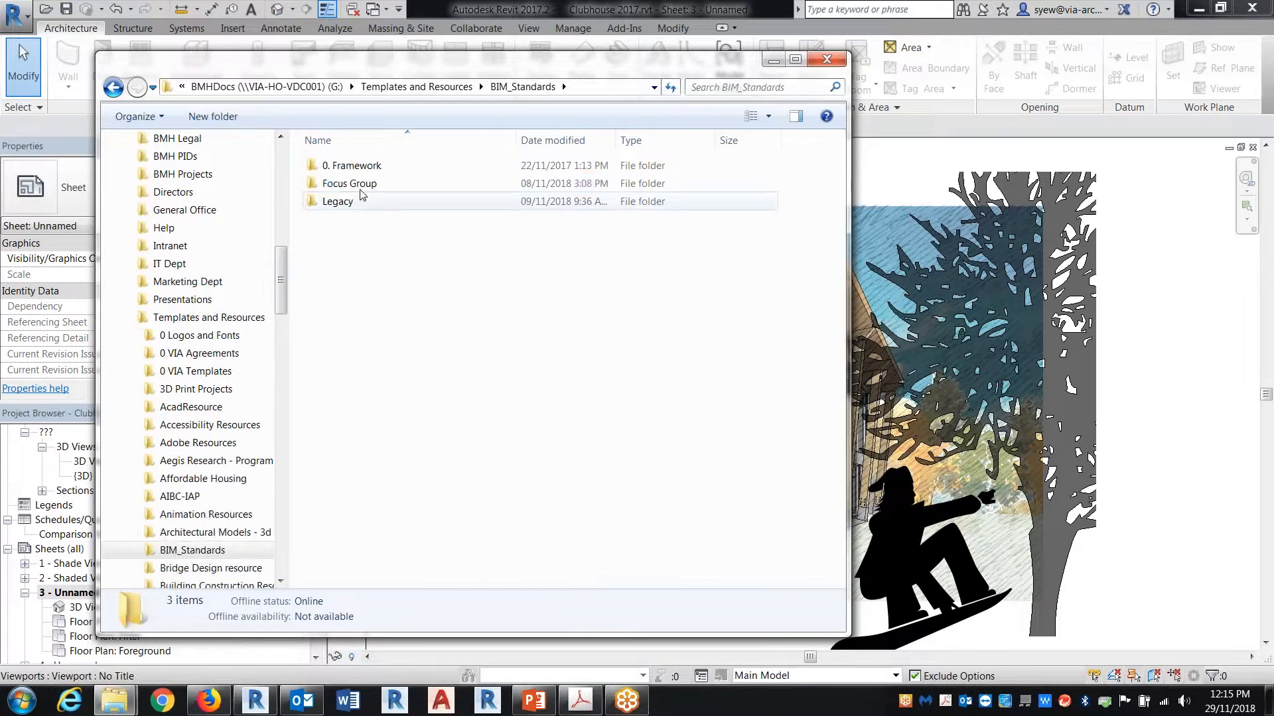
{"action": "double_click", "coordinate": [356, 186]}
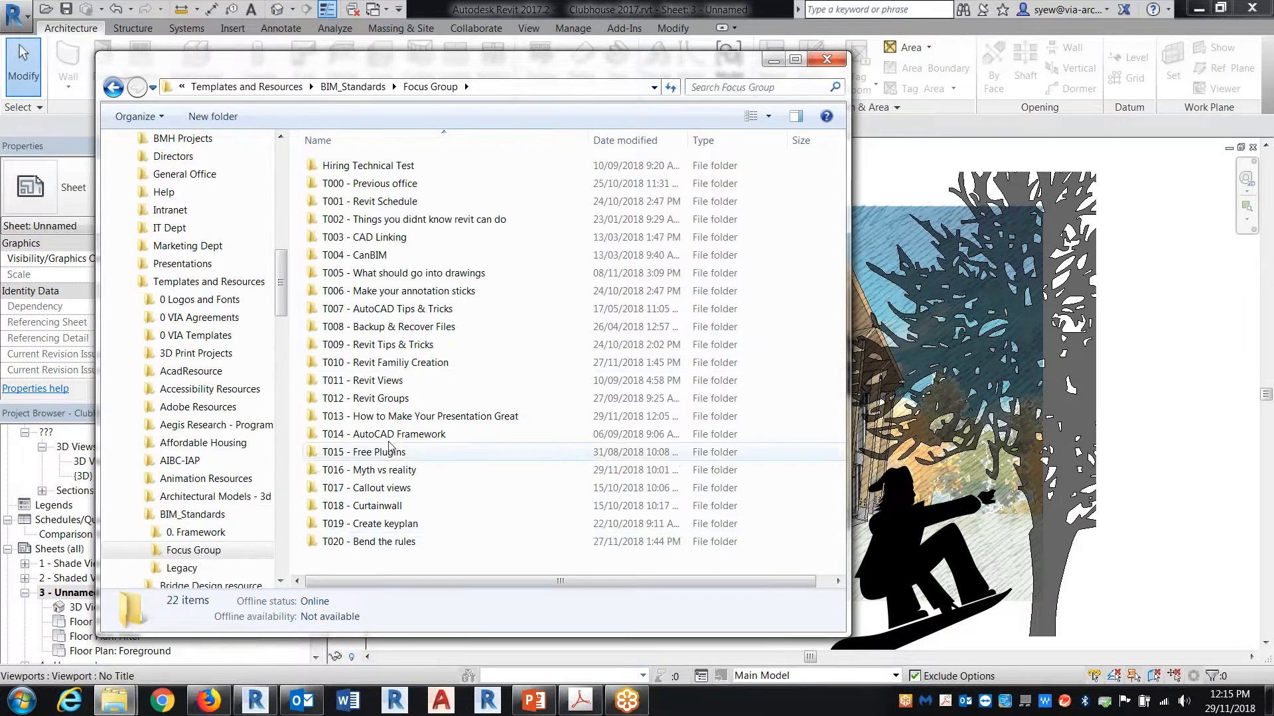
{"action": "double_click", "coordinate": [404, 418]}
{"action": "double_click", "coordinate": [329, 164]}
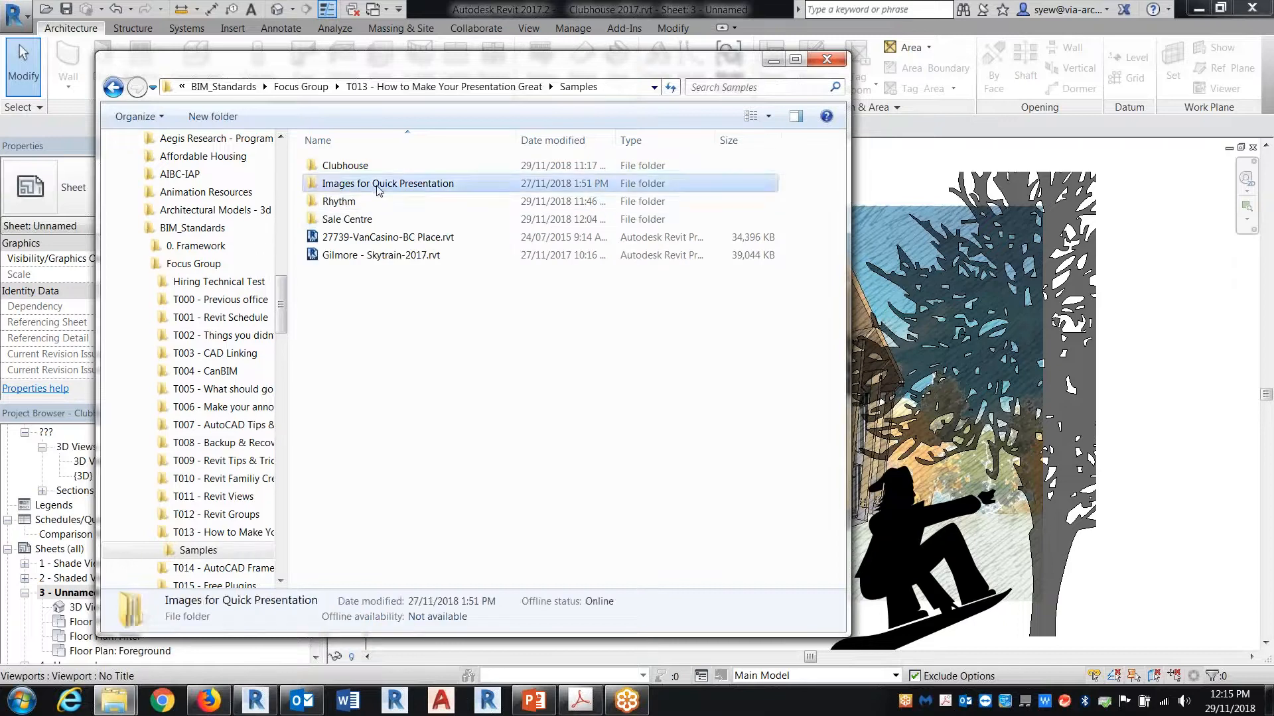
{"action": "double_click", "coordinate": [379, 189]}
{"action": "double_click", "coordinate": [348, 166]}
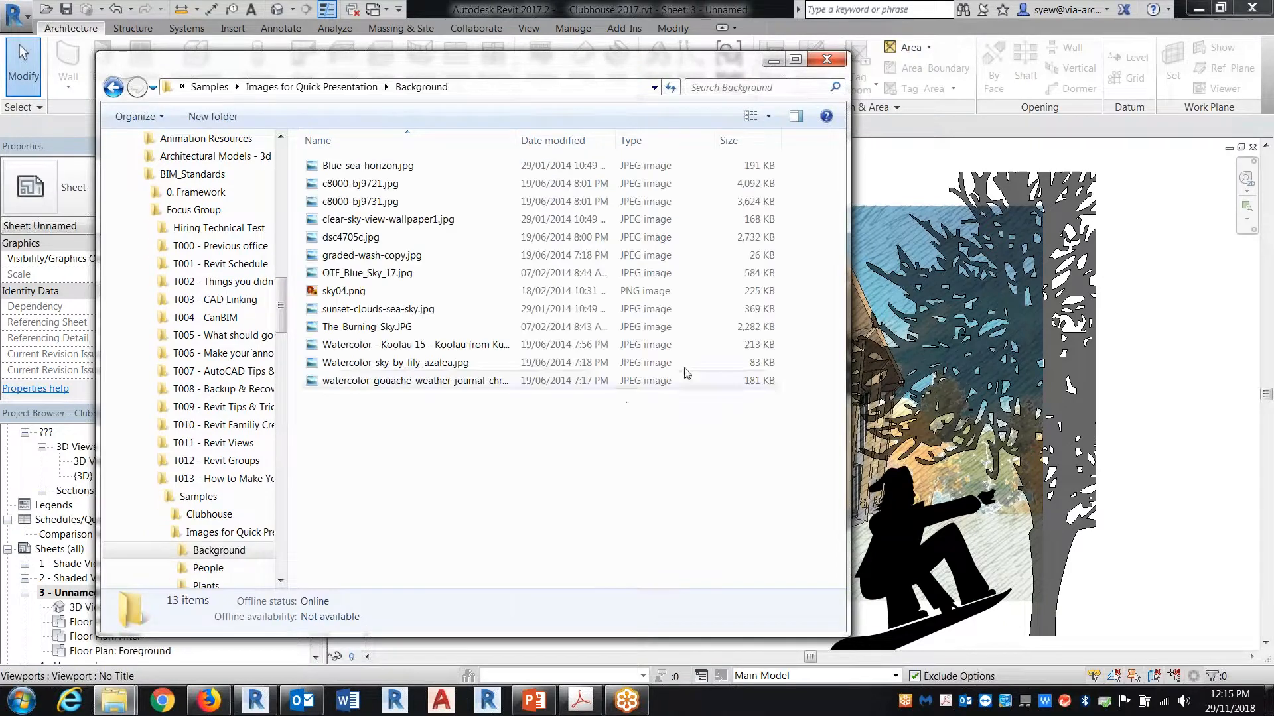
Step: Display the Background folder's images as large picture thumbnails
{"action": "left_click", "coordinate": [754, 117]}
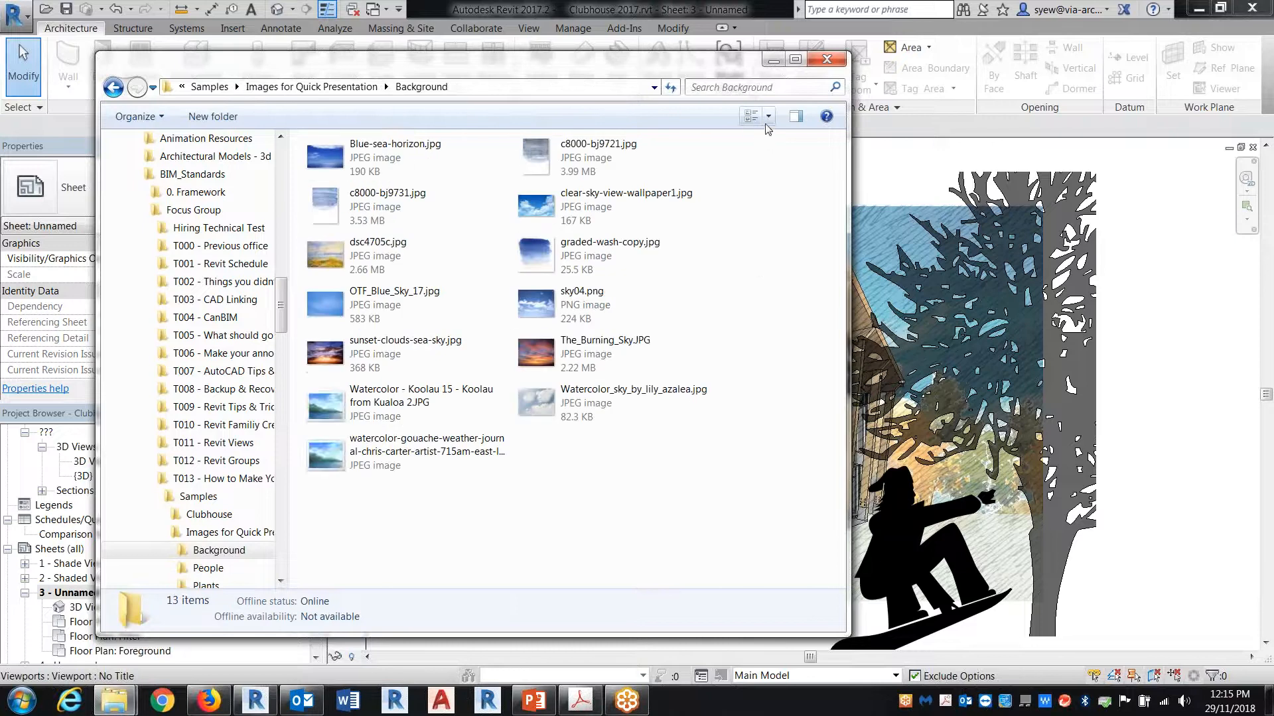
{"action": "left_click", "coordinate": [769, 118]}
{"action": "left_click", "coordinate": [834, 23]}
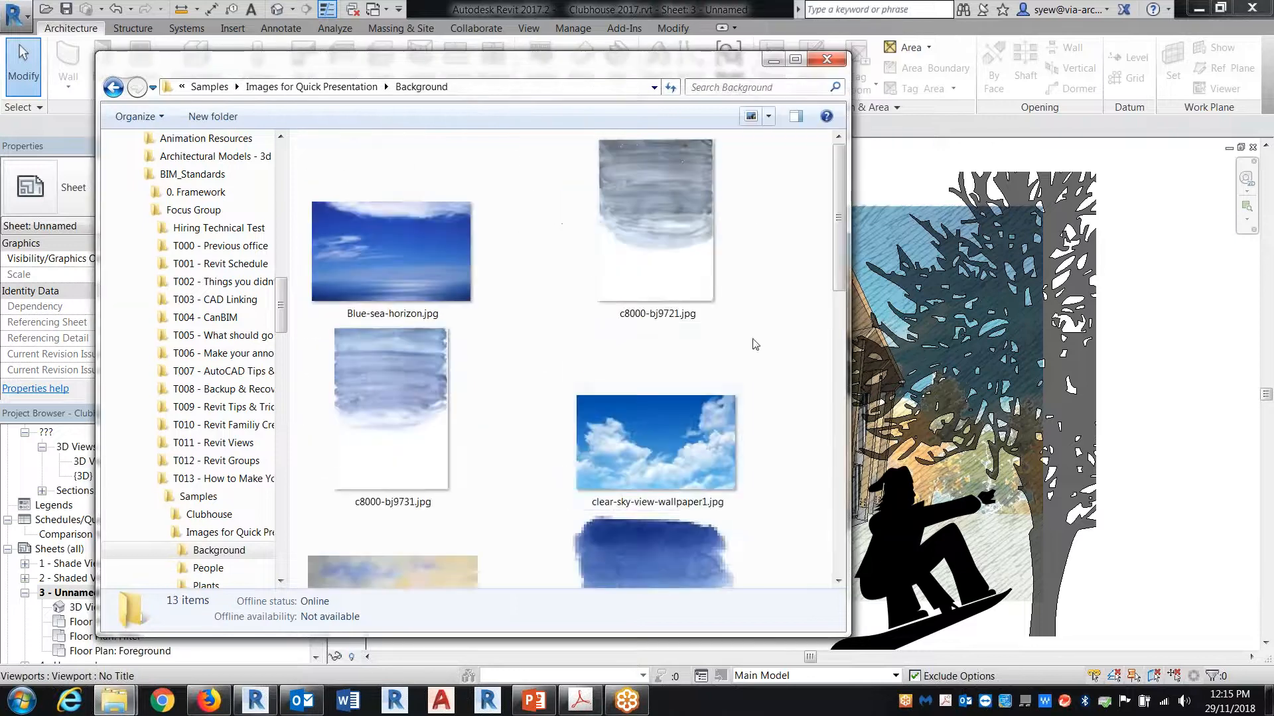
Step: Close sheet 3 in Revit and place dsc4705c.jpg from the Background folder onto the new 11x17 sheet
{"action": "left_click", "coordinate": [1252, 148]}
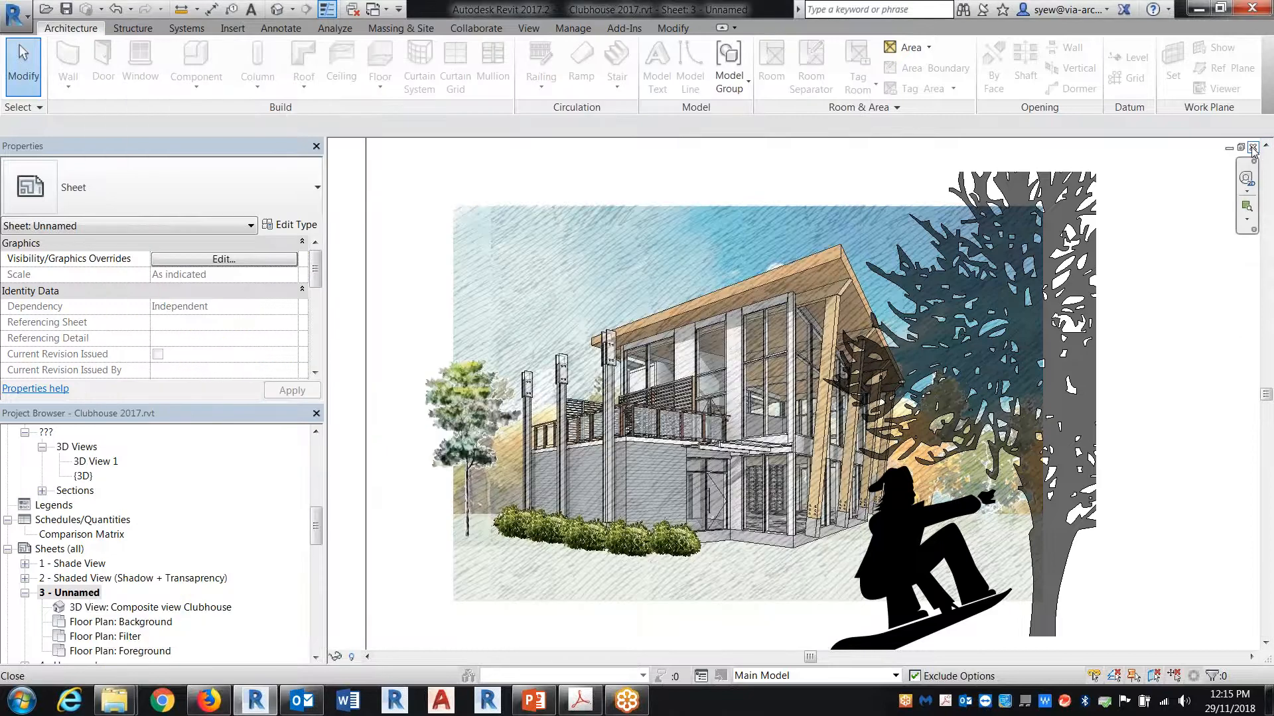
{"action": "left_click", "coordinate": [1252, 148]}
{"action": "mouse_move", "coordinate": [115, 701]}
{"action": "left_click", "coordinate": [285, 601]}
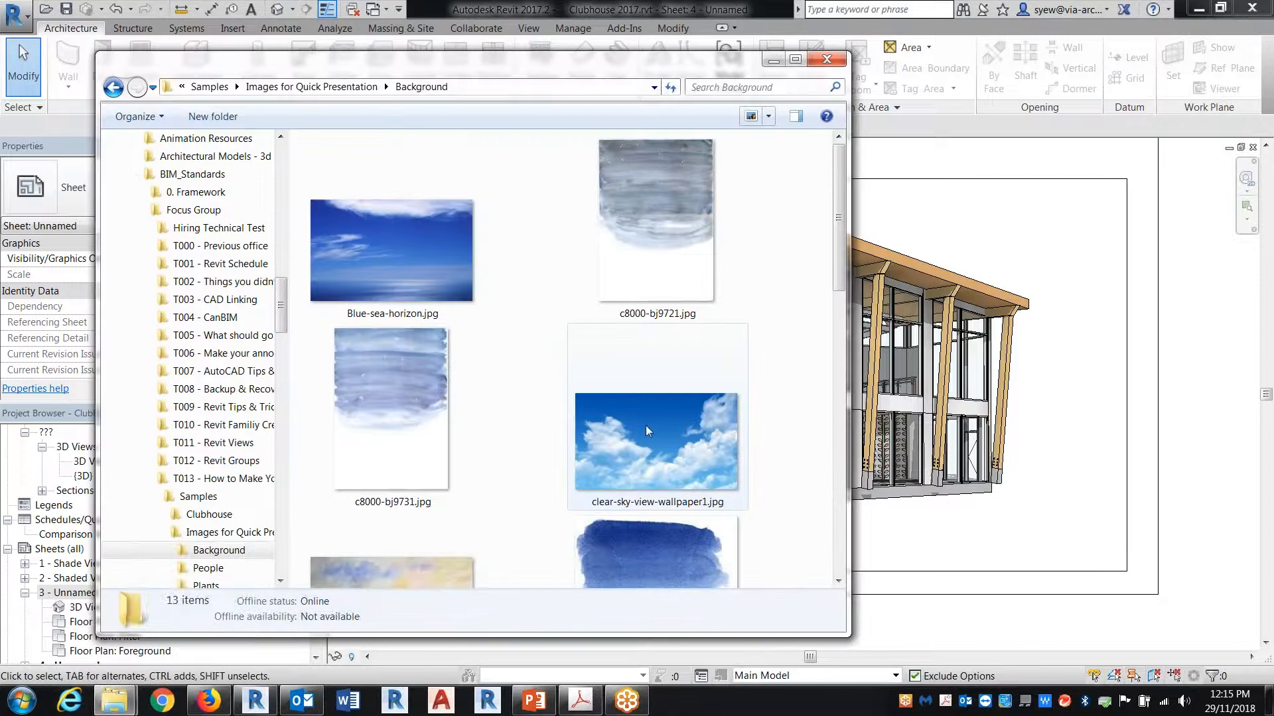
{"action": "left_click", "coordinate": [646, 429]}
{"action": "scroll", "coordinate": [646, 430], "scroll_direction": "down", "scroll_amount": 3}
{"action": "left_click_drag", "start_coordinate": [413, 398], "coordinate": [1160, 430]}
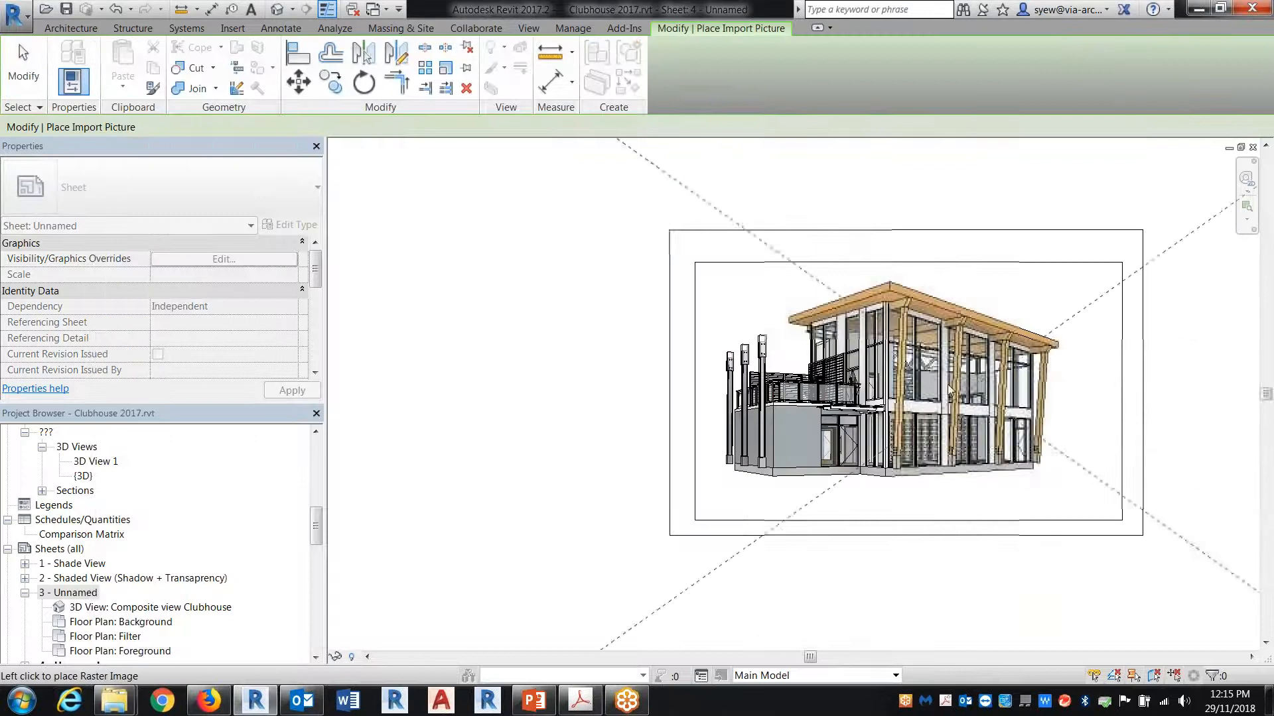
{"action": "left_click", "coordinate": [932, 384]}
Step: Shrink the dsc4705c.jpg image proportionally and move it behind the building on the sheet
{"action": "scroll", "coordinate": [797, 385], "scroll_direction": "down", "scroll_amount": 5}
{"action": "scroll", "coordinate": [796, 385], "scroll_direction": "down", "scroll_amount": 2}
{"action": "left_click_drag", "start_coordinate": [1023, 512], "coordinate": [822, 387]}
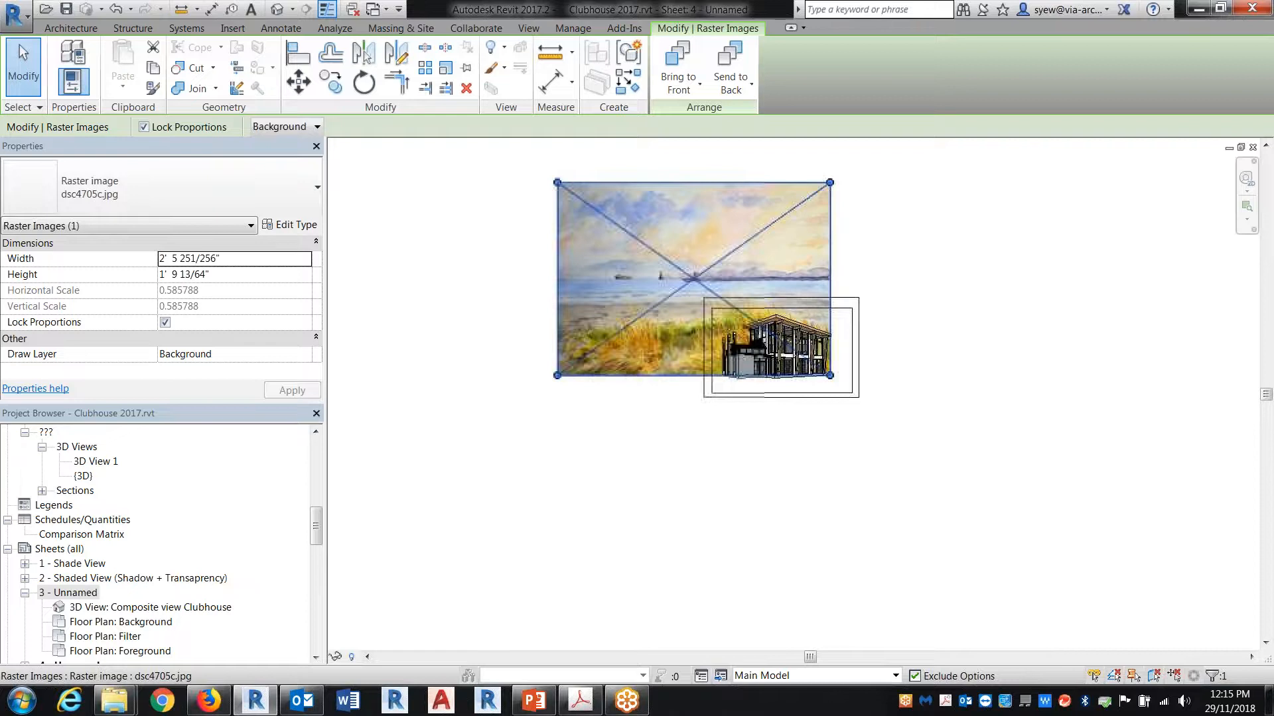
{"action": "scroll", "coordinate": [651, 349], "scroll_direction": "up", "scroll_amount": 2}
{"action": "left_click_drag", "start_coordinate": [660, 239], "coordinate": [761, 291]}
{"action": "middle_click_drag", "start_coordinate": [760, 291], "coordinate": [768, 379]}
{"action": "left_click_drag", "start_coordinate": [595, 199], "coordinate": [792, 338]}
Step: Reposition the background image behind the building and scale it proportionally to about 14.7 inches wide to fit inside the sheet border
{"action": "scroll", "coordinate": [1022, 551], "scroll_direction": "up", "scroll_amount": 3}
{"action": "left_click_drag", "start_coordinate": [1082, 422], "coordinate": [972, 383]}
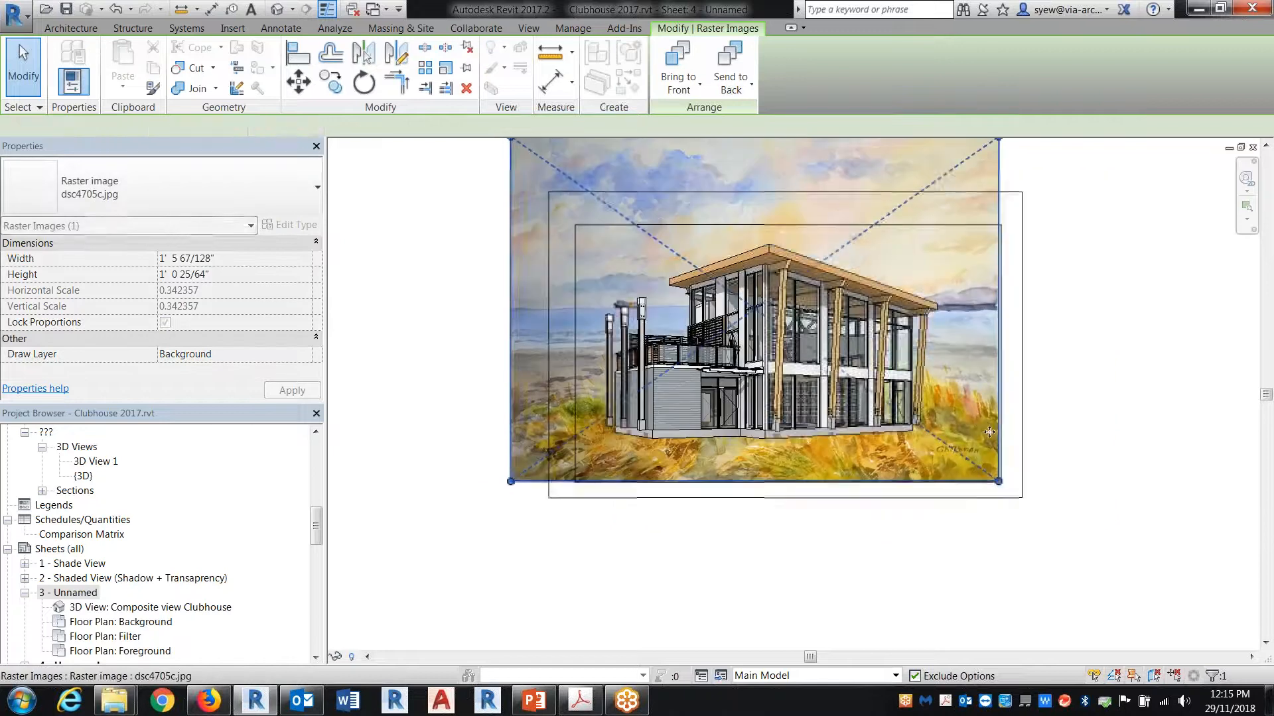
{"action": "middle_click_drag", "start_coordinate": [655, 325], "coordinate": [663, 384]}
{"action": "left_click_drag", "start_coordinate": [519, 196], "coordinate": [583, 273]}
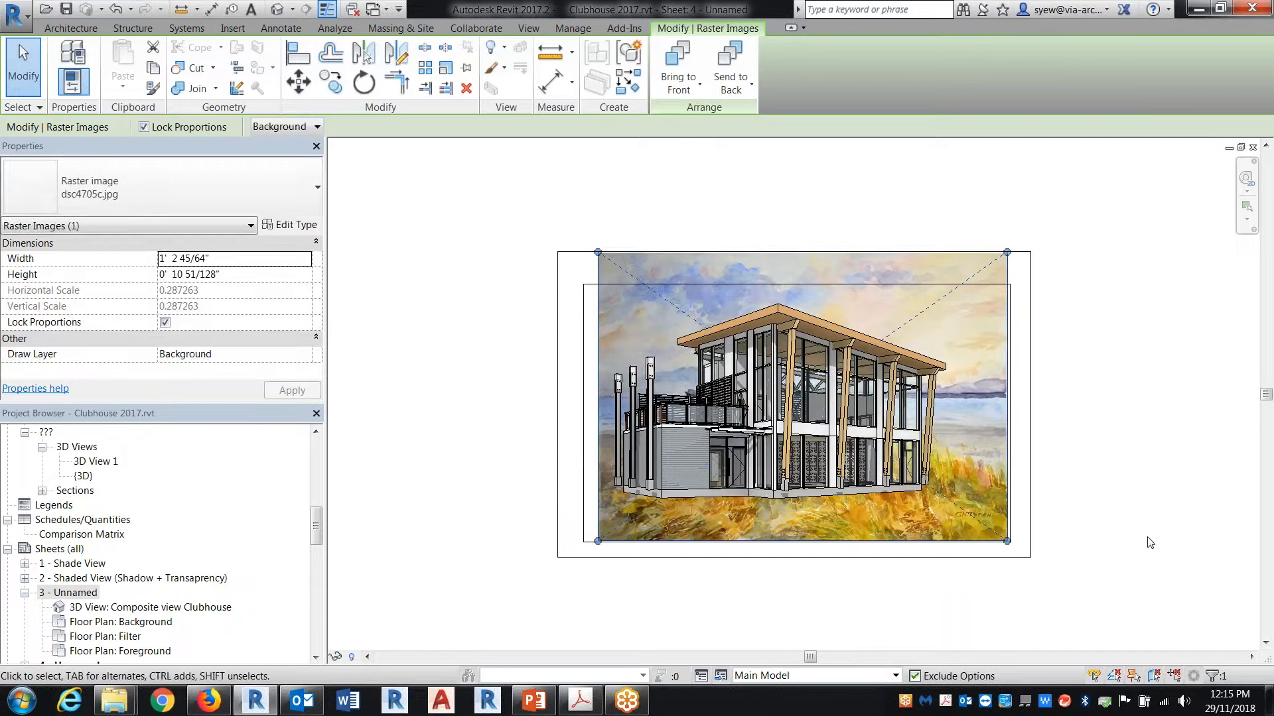
Step: Move the dsc4705c.jpg background up toward the sheet's upper-left corner and scale it proportionally to about 13.3 inches wide
{"action": "left_click", "coordinate": [974, 481]}
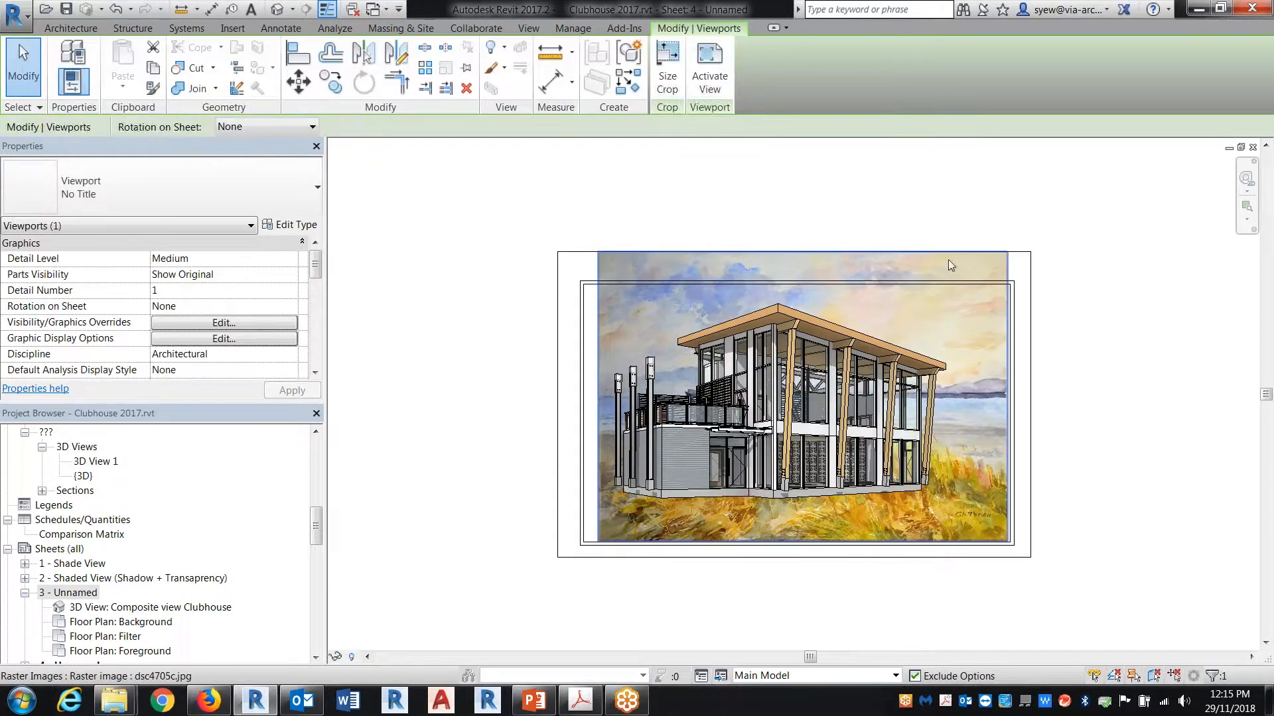
{"action": "left_click", "coordinate": [948, 260]}
{"action": "left_click_drag", "start_coordinate": [918, 268], "coordinate": [896, 257]}
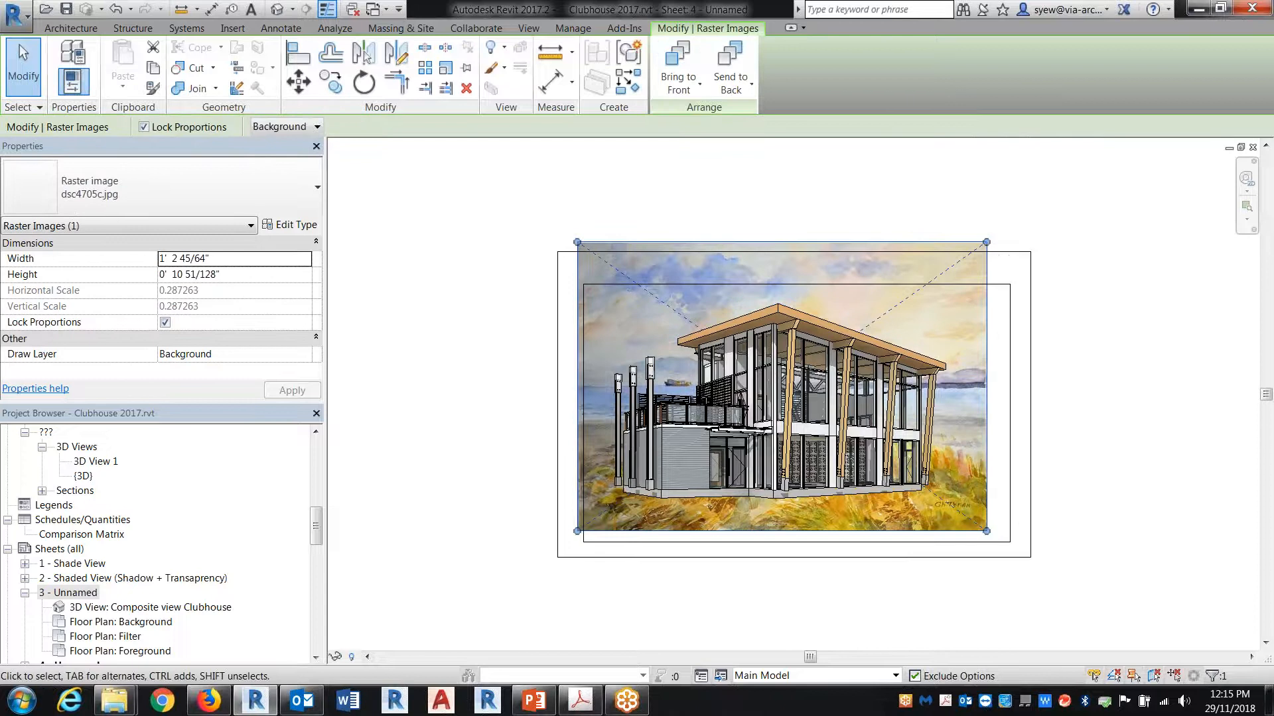
{"action": "left_click_drag", "start_coordinate": [986, 531], "coordinate": [947, 502]}
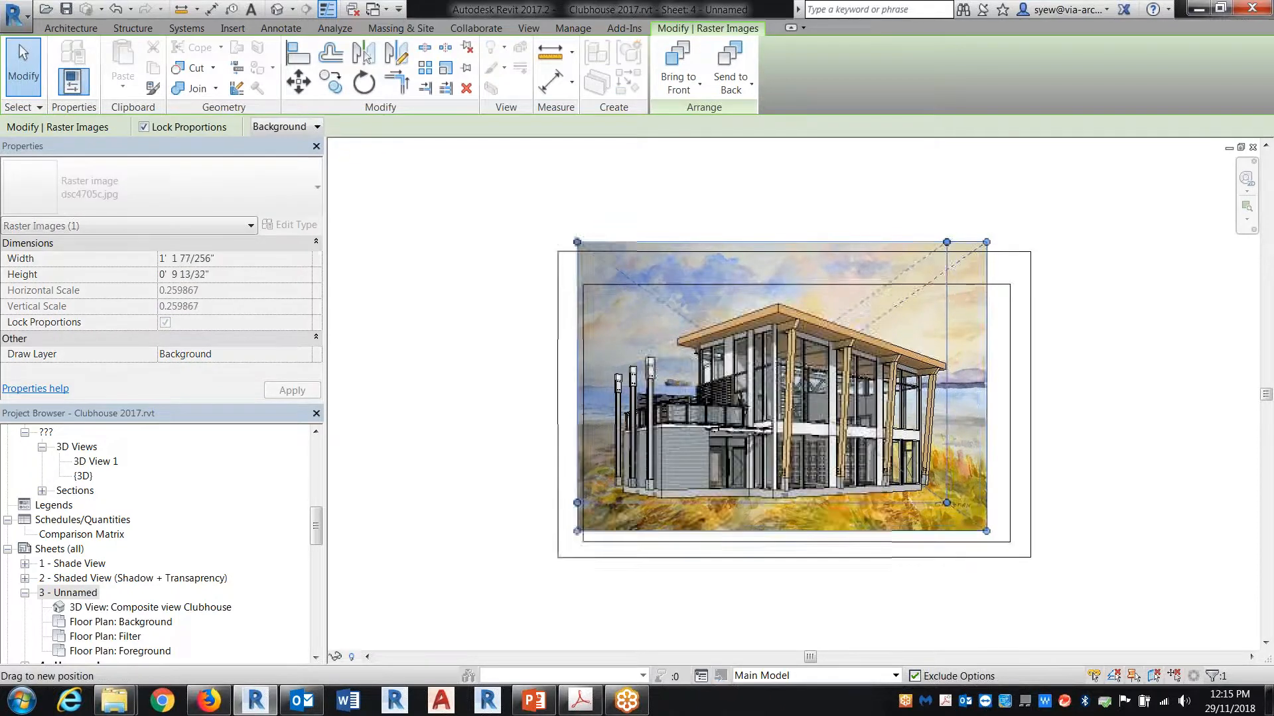
{"action": "scroll", "coordinate": [760, 469], "scroll_direction": "up", "scroll_amount": 3}
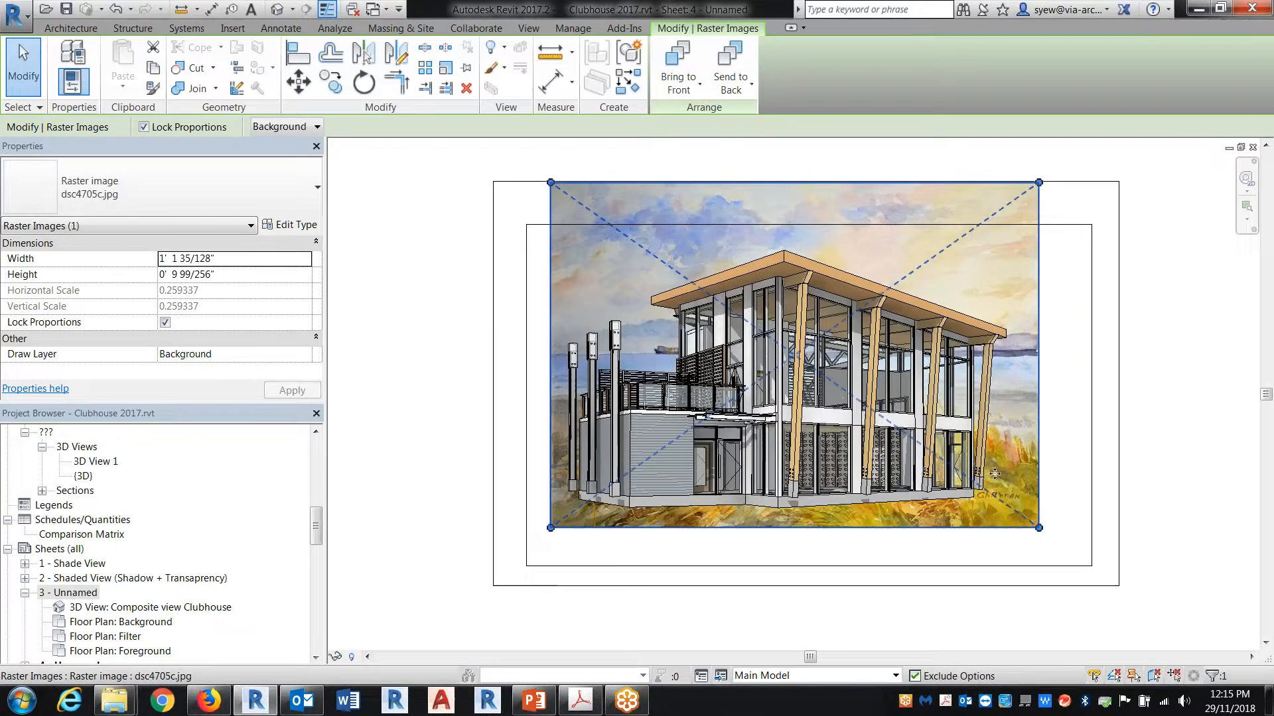
Step: Activate the perspective viewport on the sheet, orbit the building slightly against the background, and deactivate the view
{"action": "right_click", "coordinate": [989, 296]}
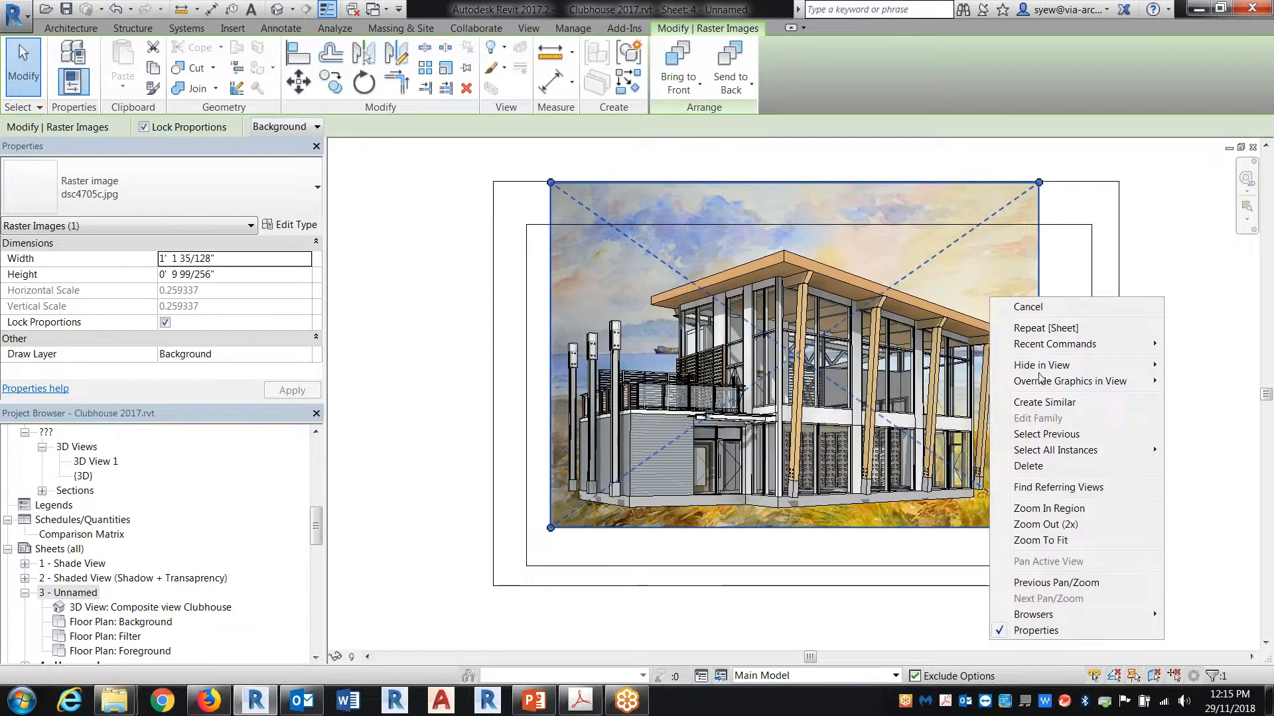
{"action": "left_click", "coordinate": [943, 388]}
{"action": "key", "text": "Escape"}
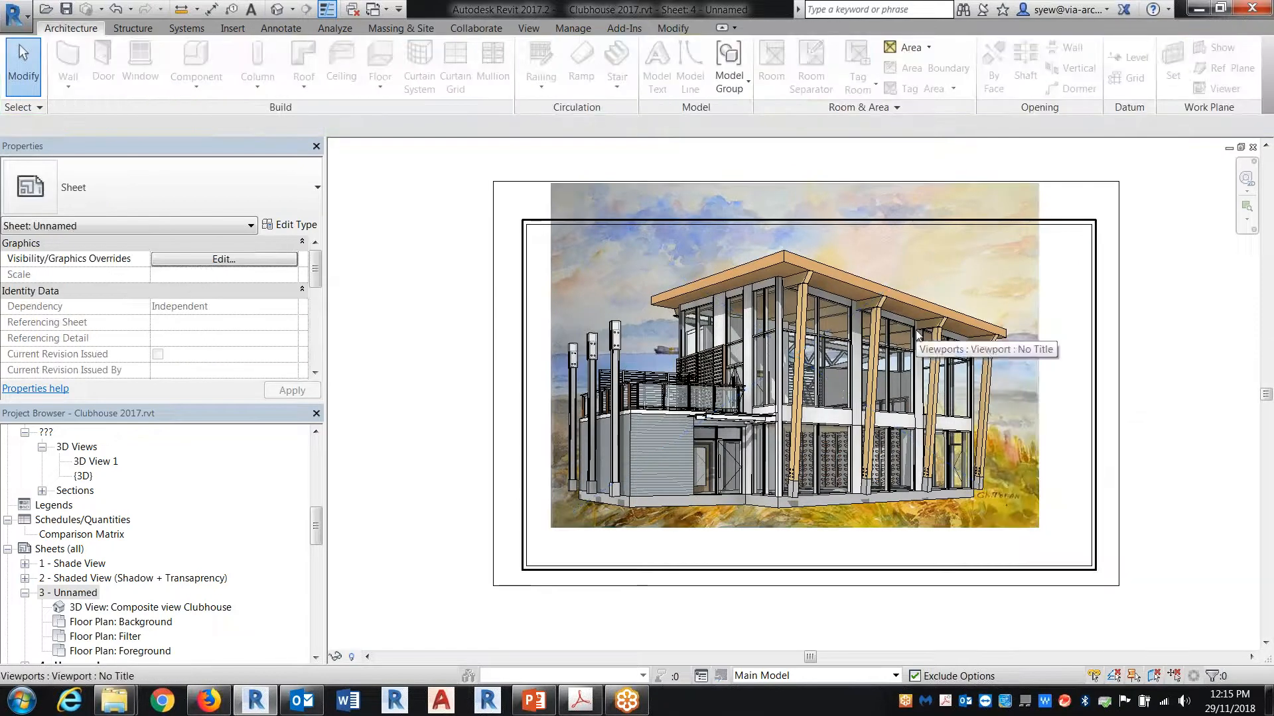
{"action": "right_click", "coordinate": [908, 287]}
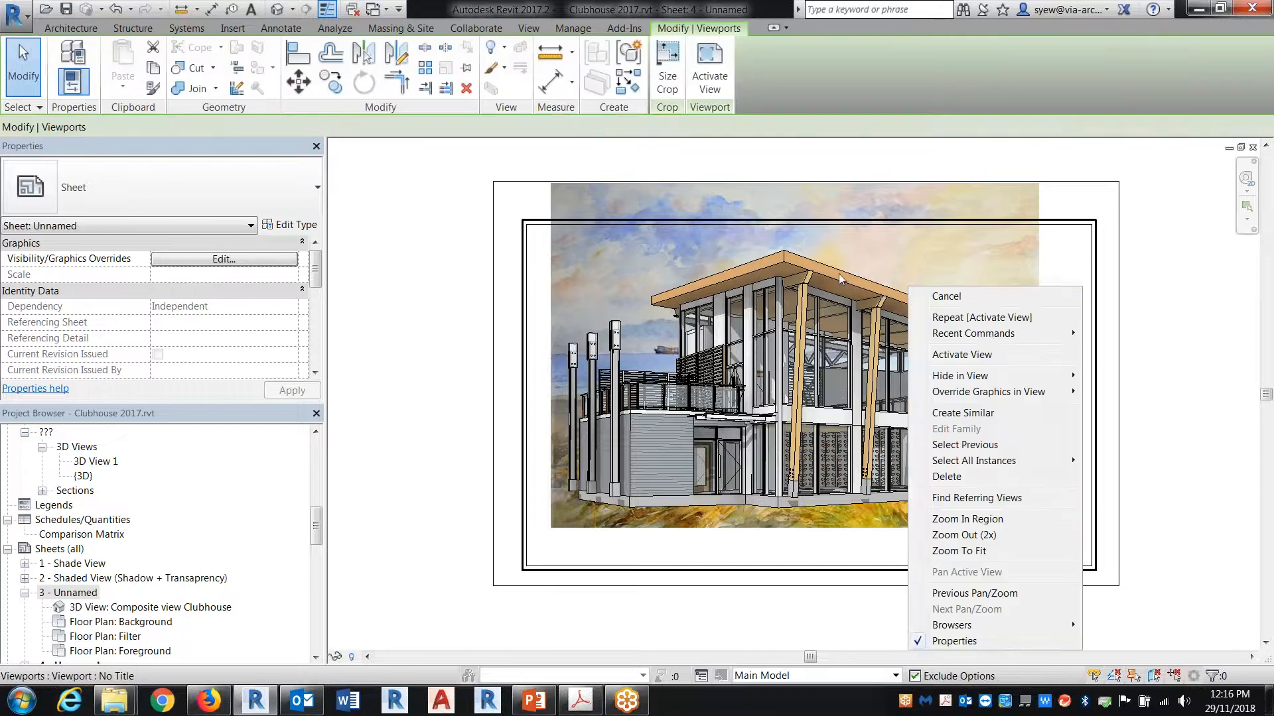
{"action": "right_click", "coordinate": [838, 273]}
{"action": "left_click", "coordinate": [918, 343]}
{"action": "middle_click_drag", "start_coordinate": [918, 344], "coordinate": [892, 376], "text": "shift"}
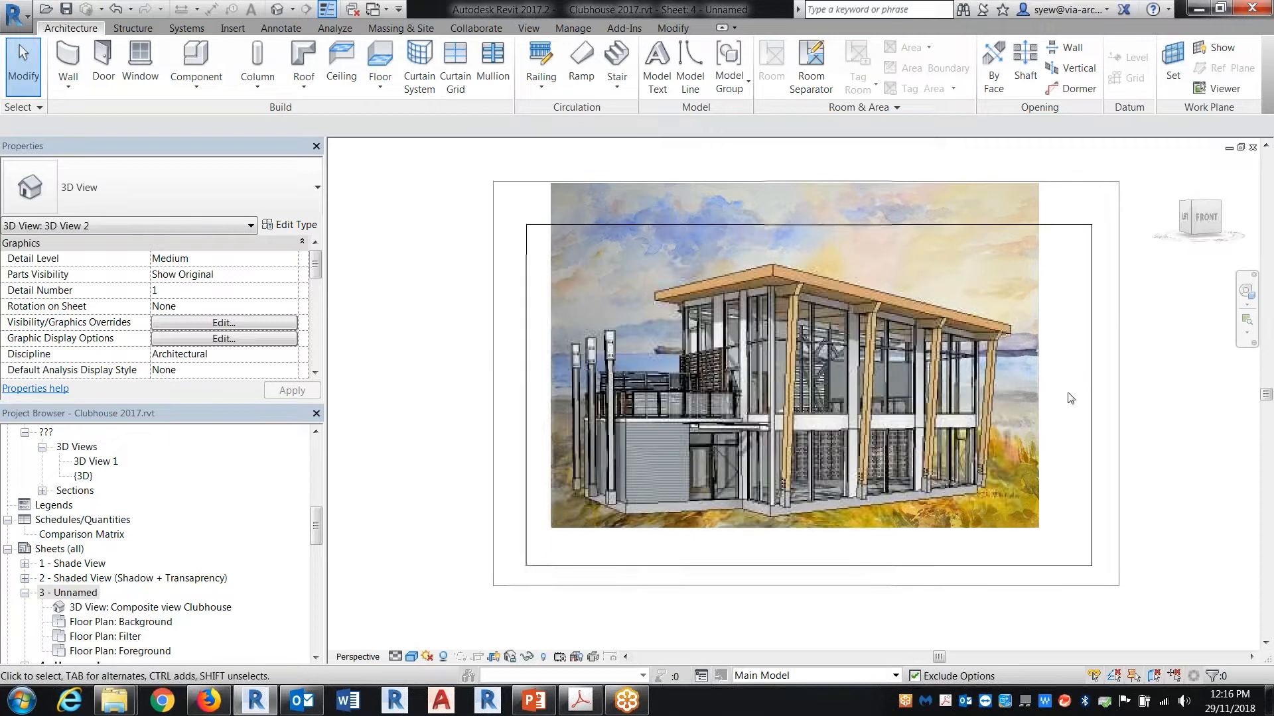
{"action": "right_click", "coordinate": [1065, 376]}
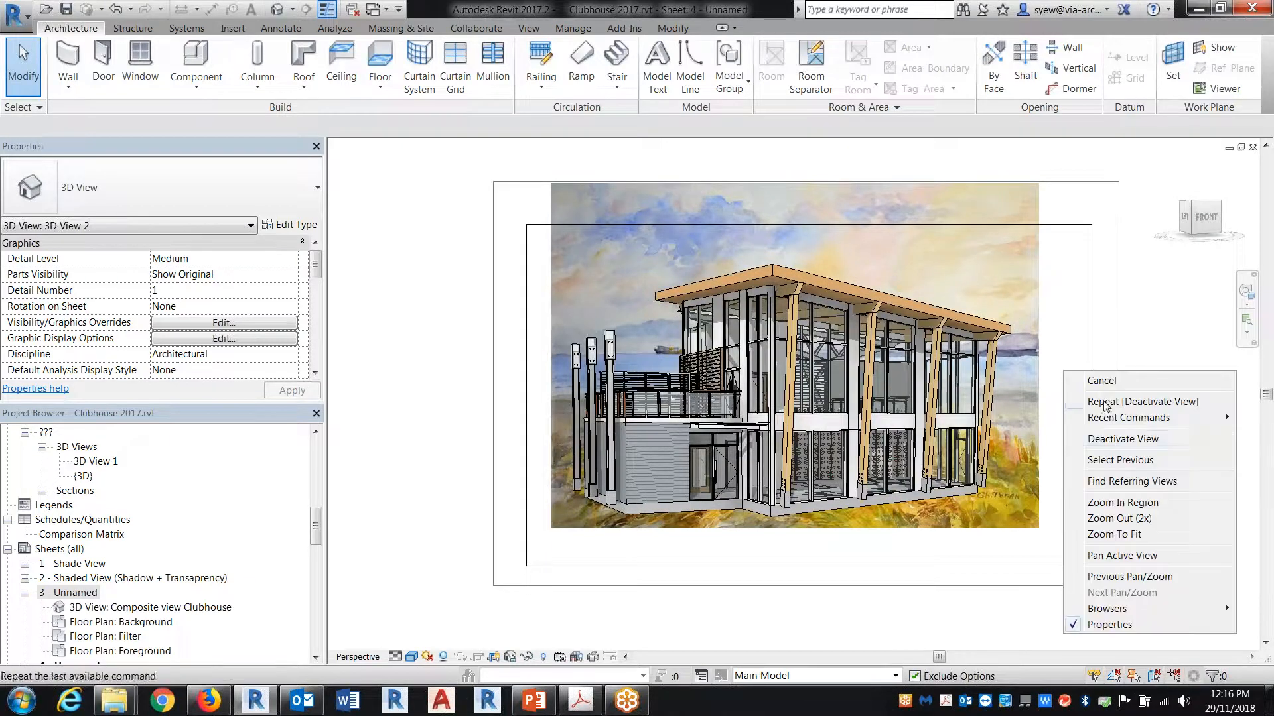
{"action": "left_click", "coordinate": [1111, 439]}
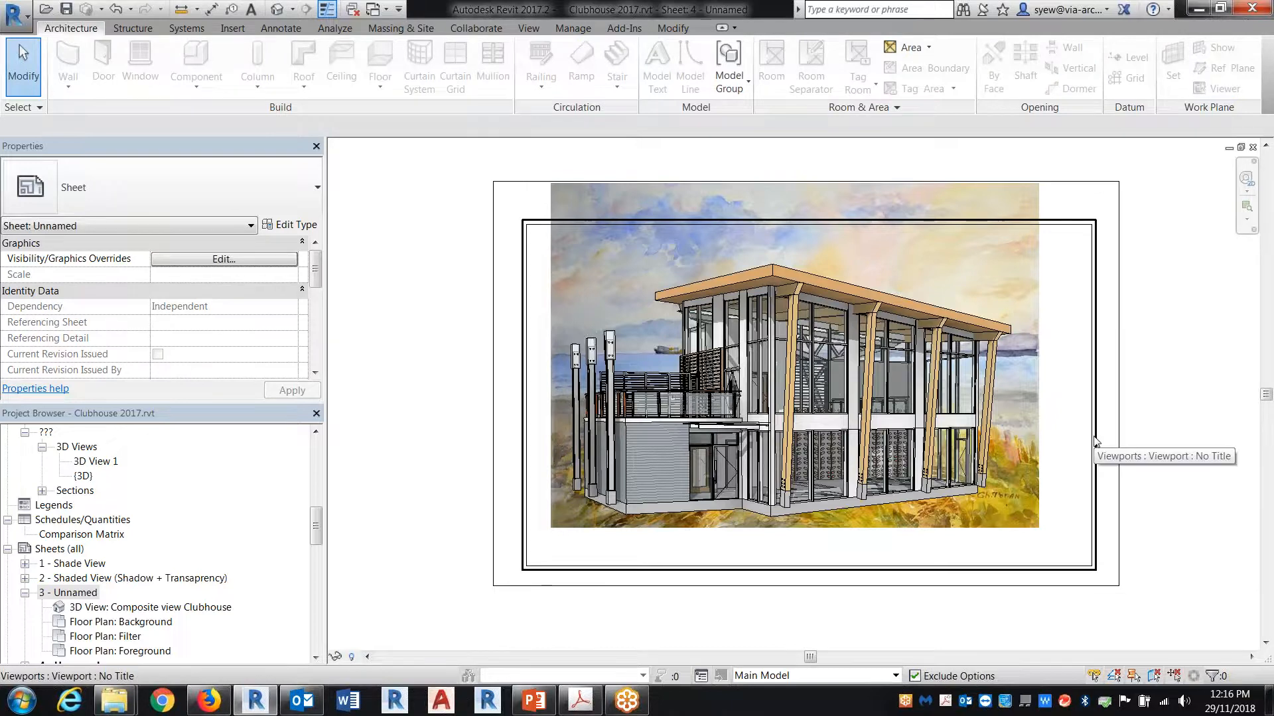
Step: Switch to the image folder window and place pedego-electric-bikes-color.png from the People folder onto the sheet near the building's right end
{"action": "mouse_move", "coordinate": [113, 701]}
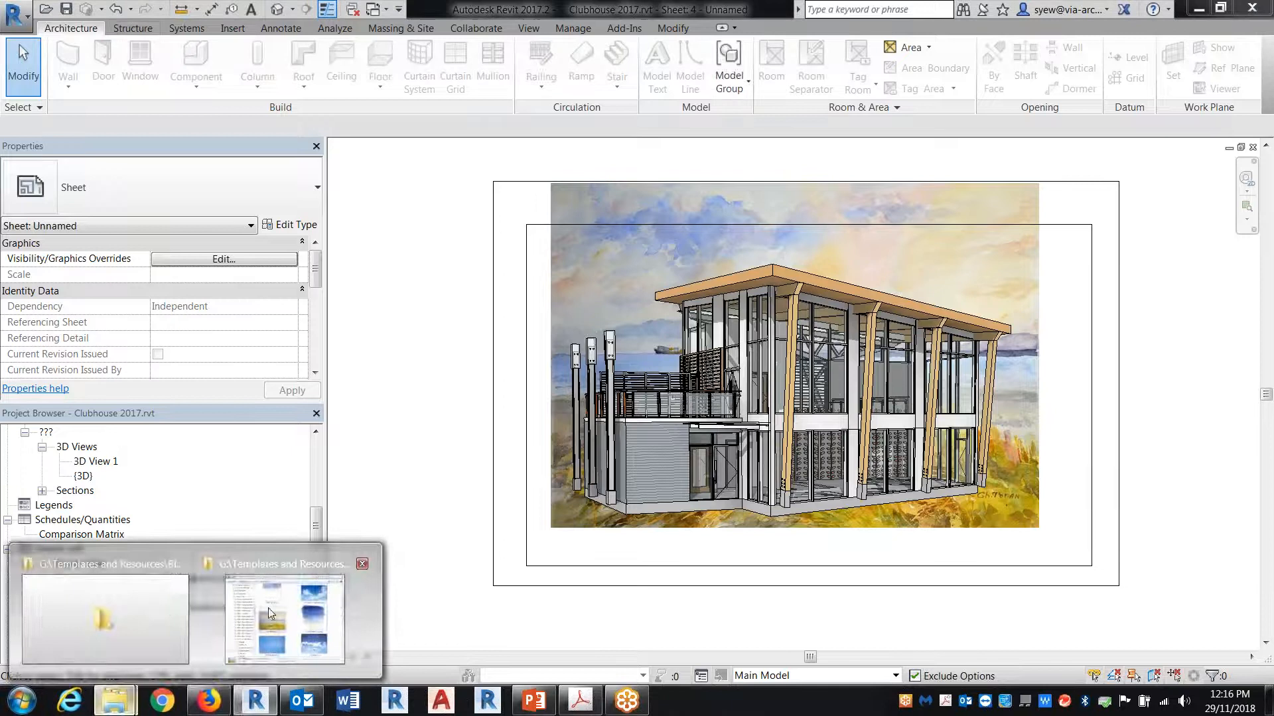
{"action": "left_click", "coordinate": [268, 608]}
{"action": "left_click", "coordinate": [127, 86]}
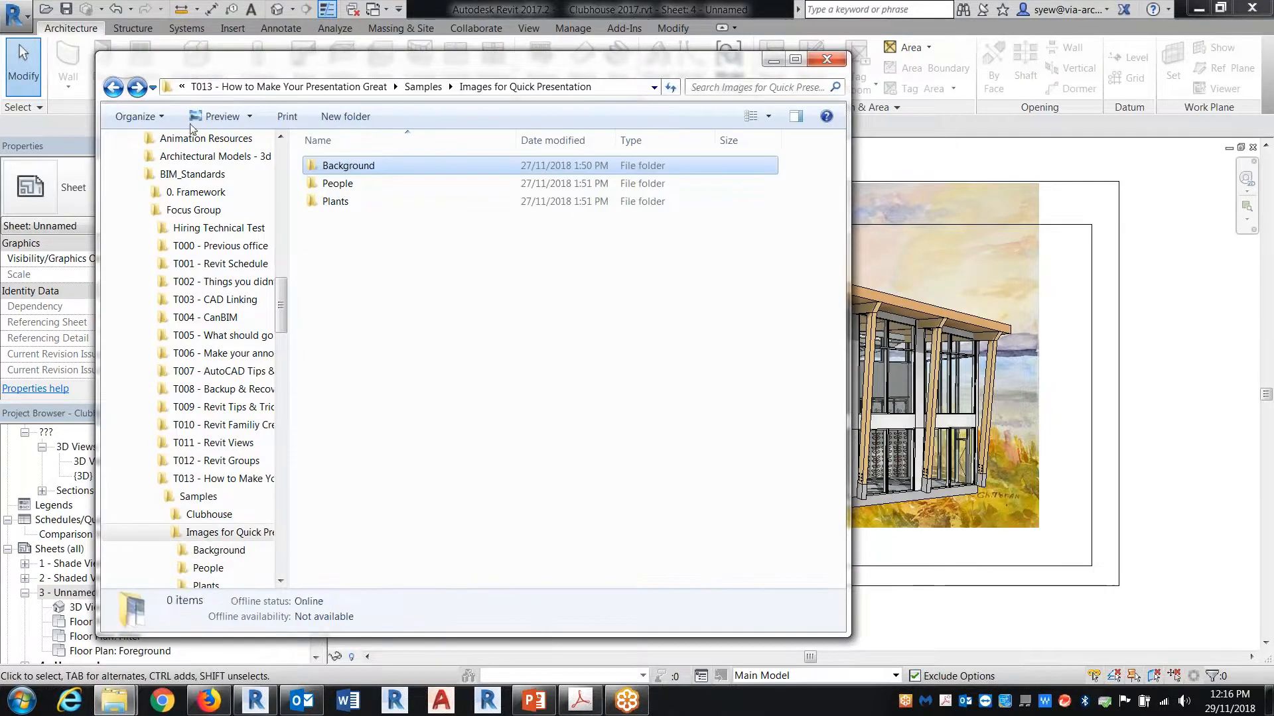
{"action": "double_click", "coordinate": [339, 184]}
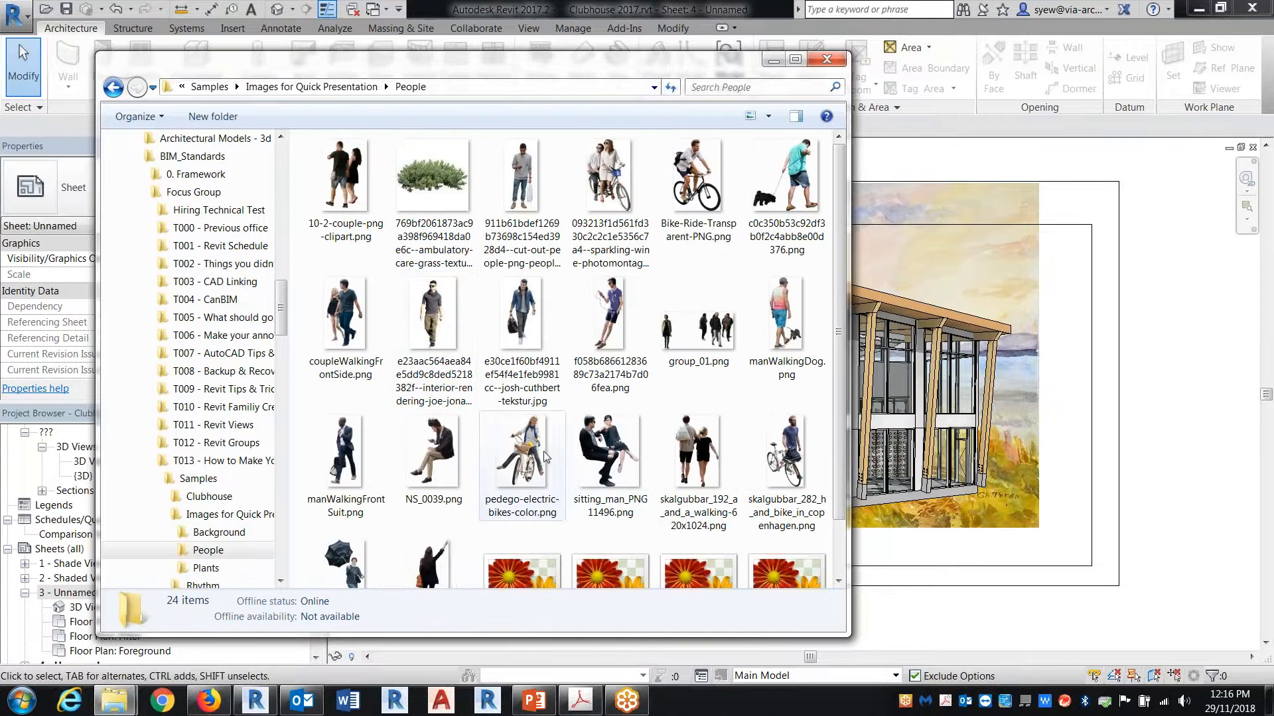
{"action": "left_click", "coordinate": [563, 504]}
{"action": "left_click_drag", "start_coordinate": [541, 460], "coordinate": [1037, 488]}
{"action": "left_click", "coordinate": [1033, 451]}
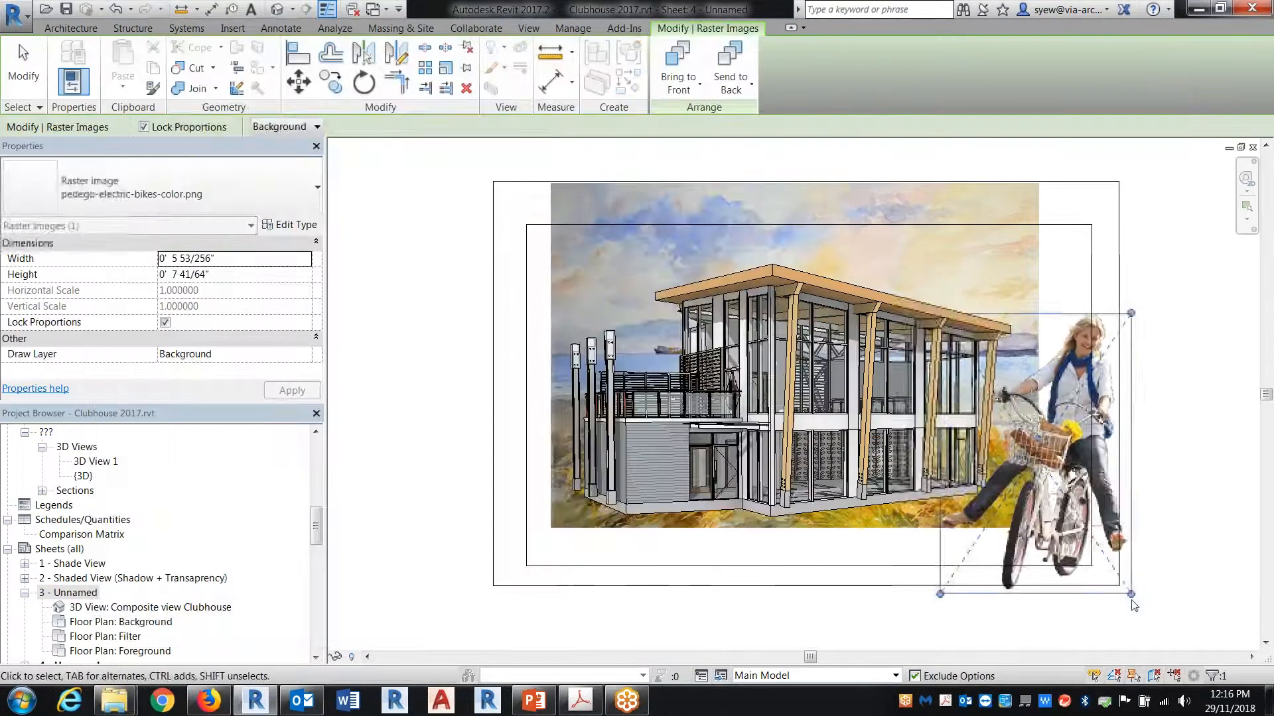
Step: Shrink the cyclist image to about 1.3 inches wide, move it beside the three columns on the building's left, and set its draw layer to Foreground
{"action": "left_click_drag", "start_coordinate": [940, 314], "coordinate": [1083, 524]}
{"action": "left_click_drag", "start_coordinate": [593, 489], "coordinate": [580, 491]}
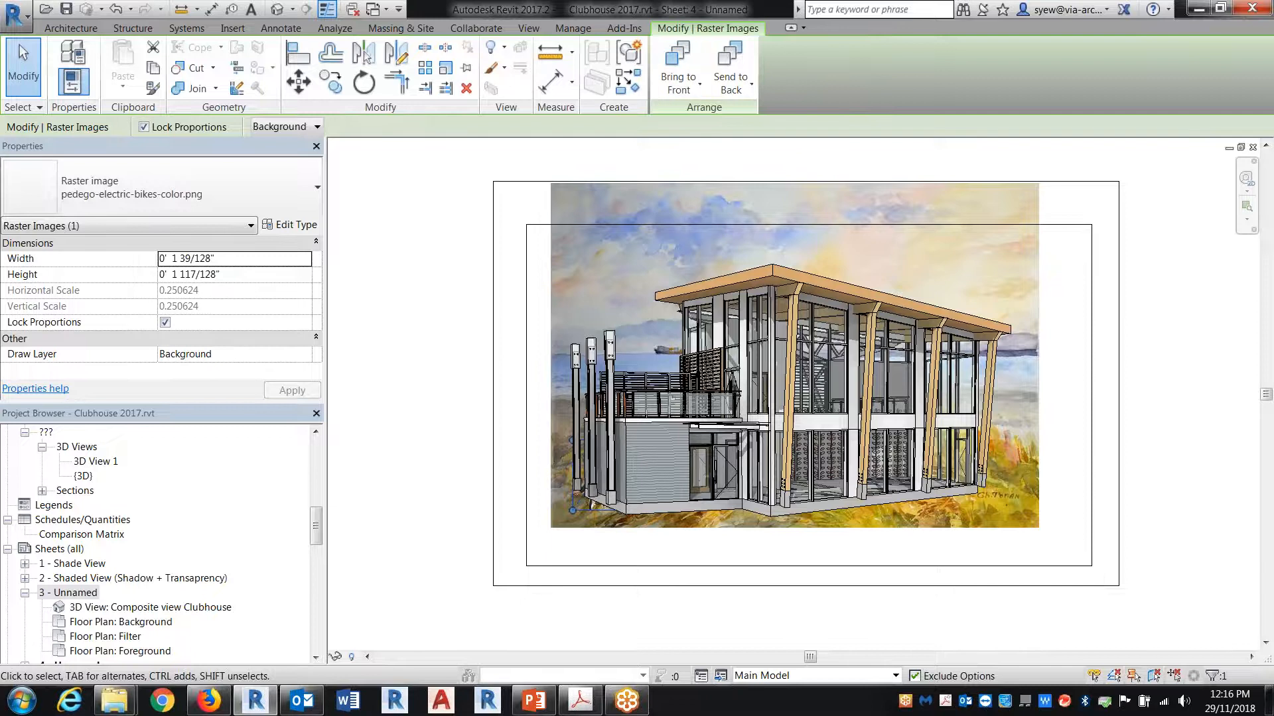
{"action": "left_click", "coordinate": [309, 130]}
{"action": "left_click", "coordinate": [282, 157]}
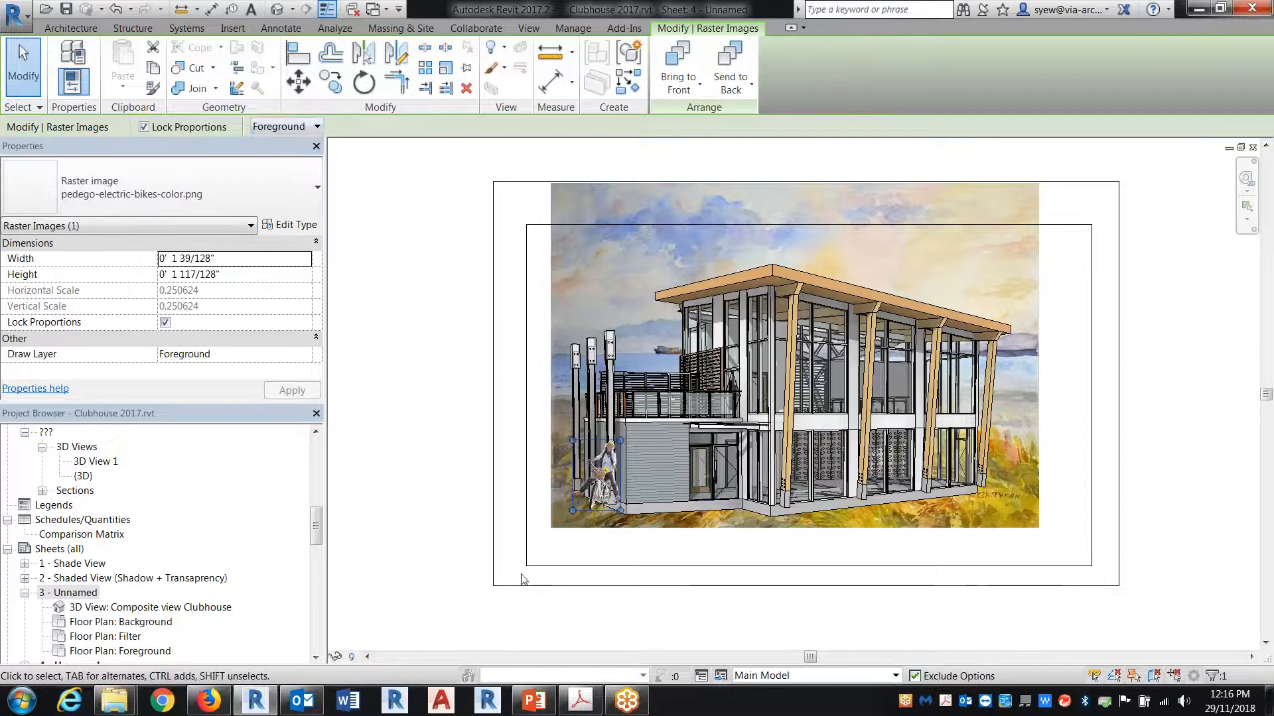
{"action": "left_click", "coordinate": [689, 608]}
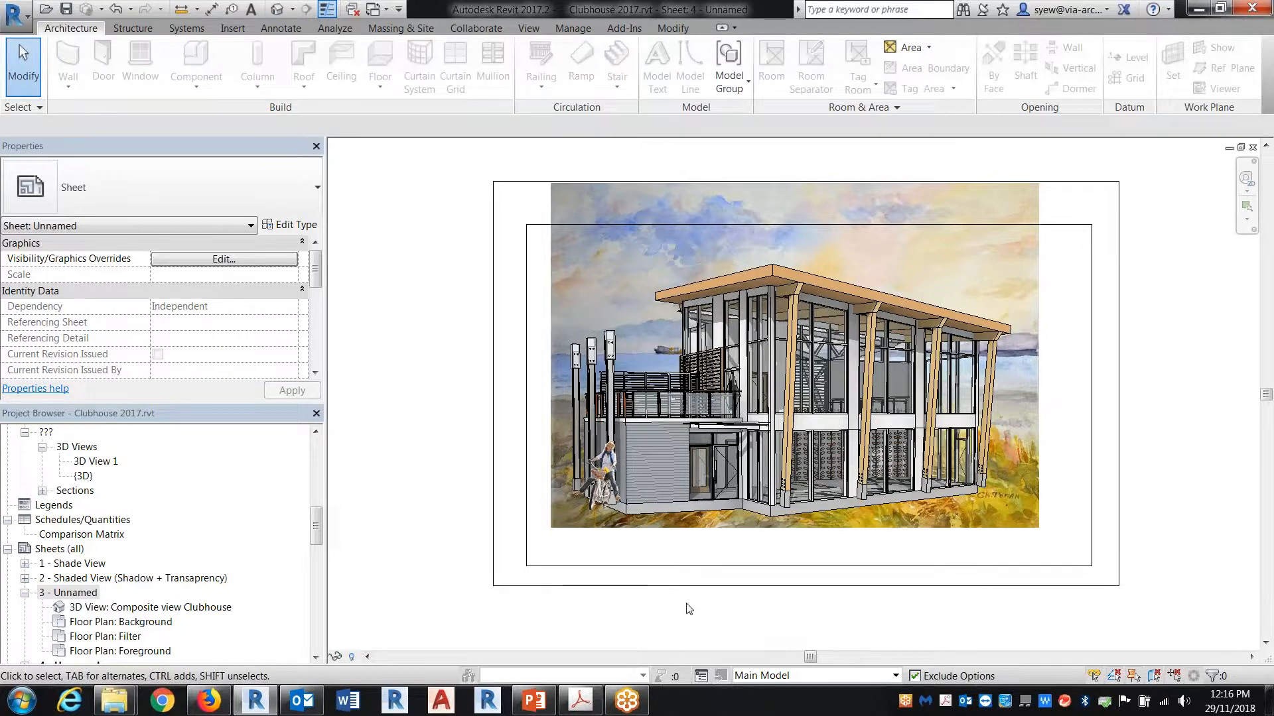
Step: Open pedego-electric-bikes-color.png in the photo viewer to examine the image's background, and return to the Revit sheet
{"action": "scroll", "coordinate": [689, 609], "scroll_direction": "up", "scroll_amount": 1}
{"action": "left_click", "coordinate": [114, 701]}
{"action": "left_click", "coordinate": [292, 613]}
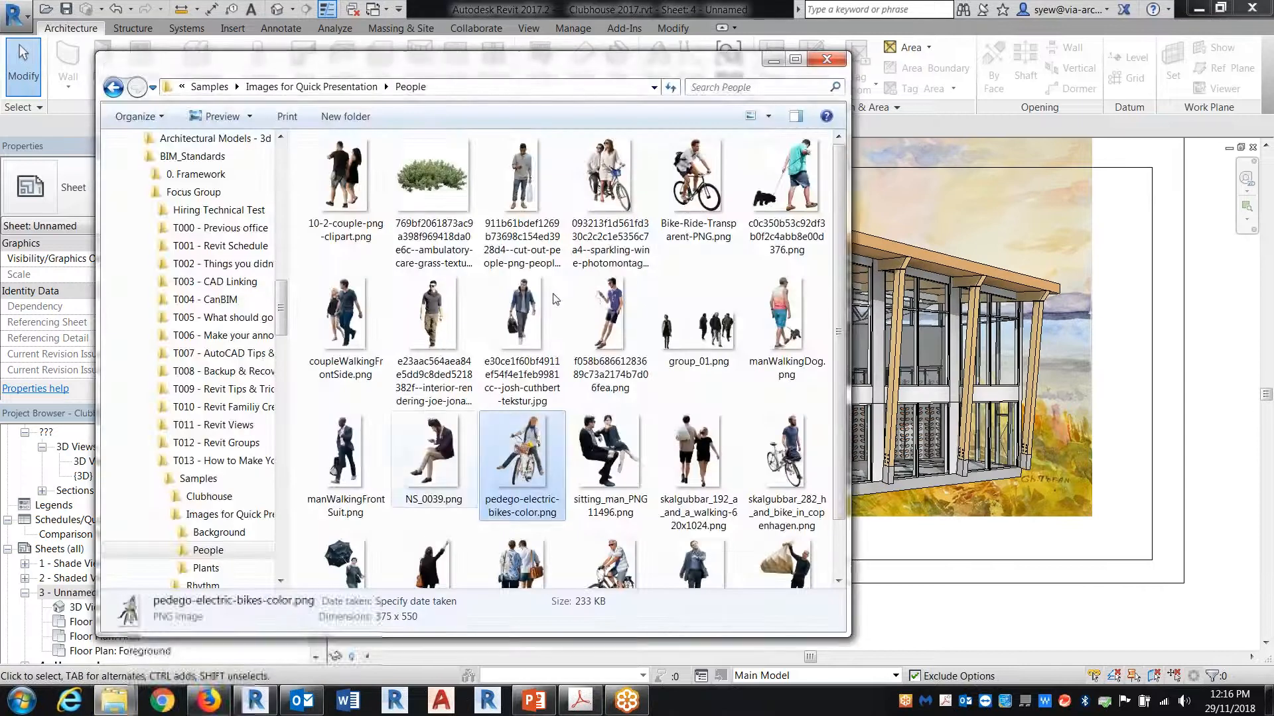
{"action": "double_click", "coordinate": [522, 470]}
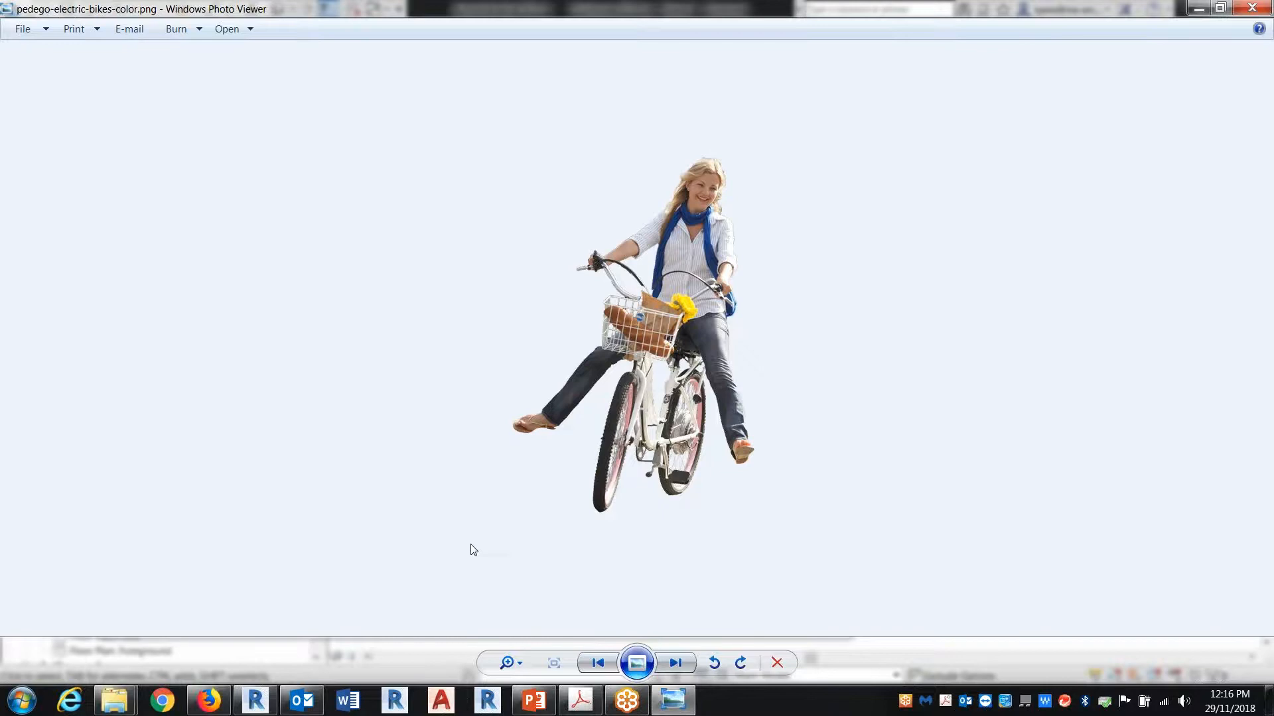
{"action": "left_click", "coordinate": [1252, 7]}
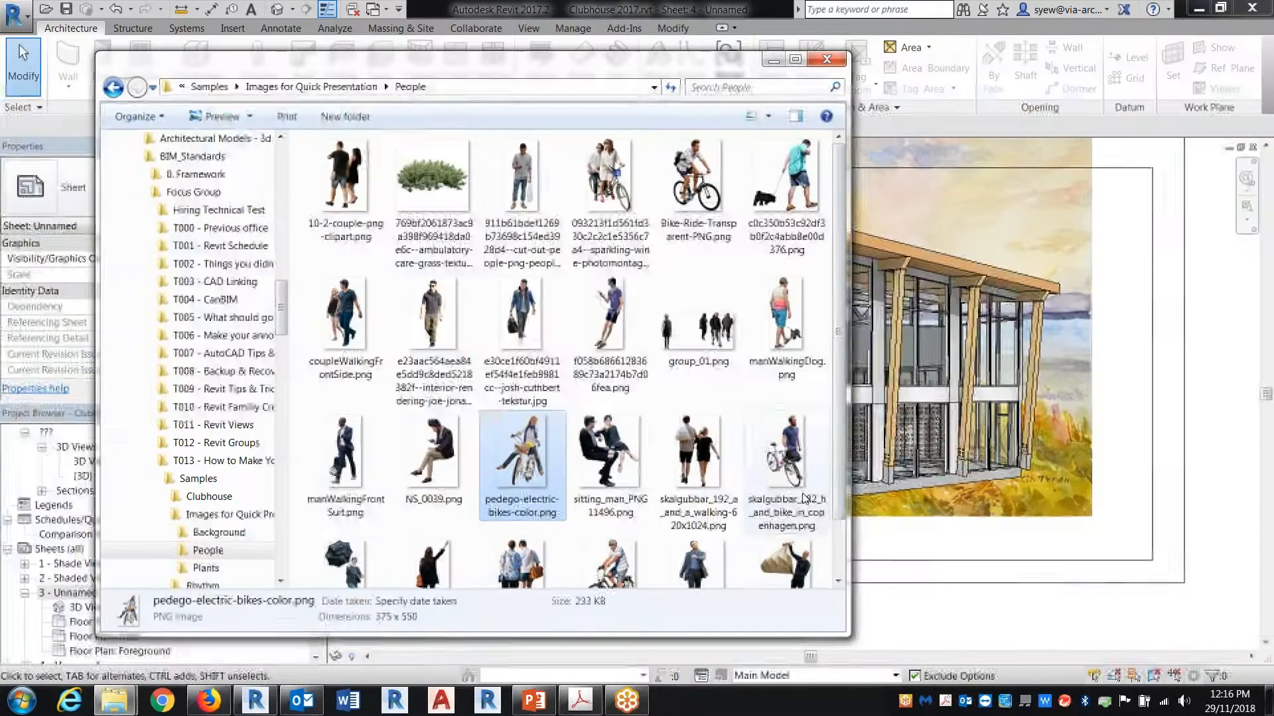
{"action": "left_click", "coordinate": [1040, 586]}
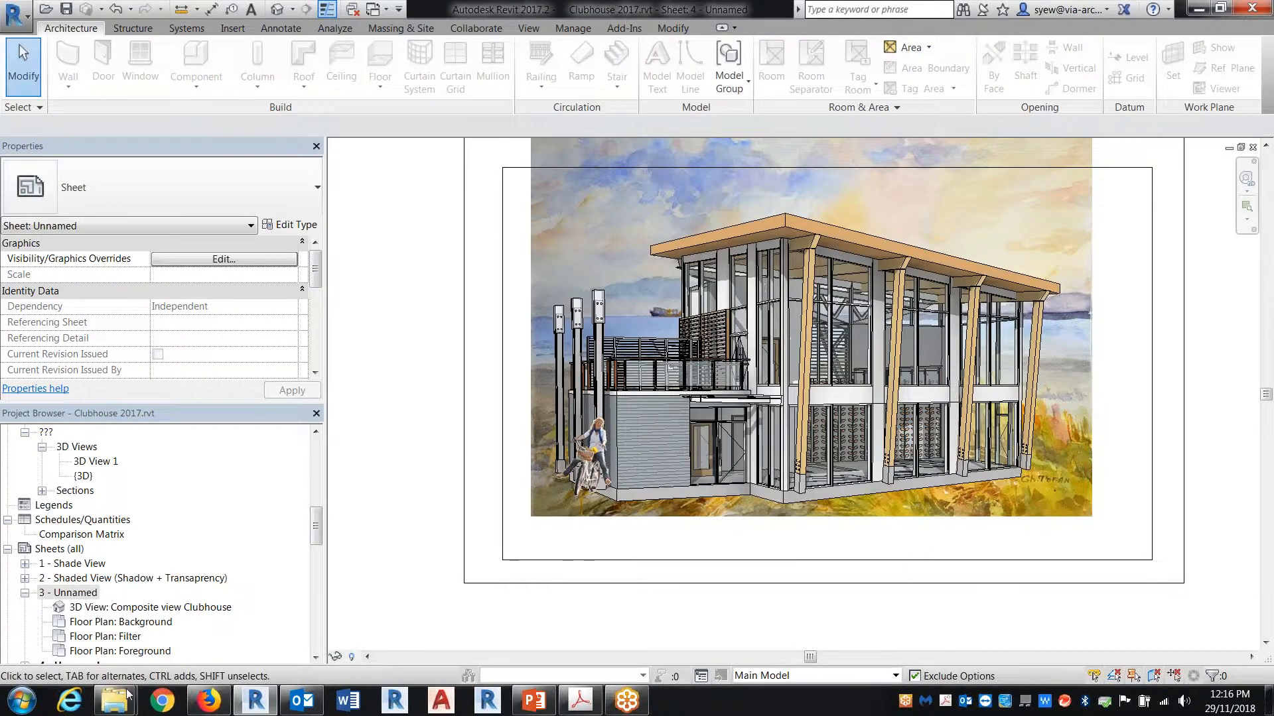
{"action": "mouse_move", "coordinate": [114, 700]}
{"action": "left_click", "coordinate": [298, 617]}
{"action": "left_click_drag", "start_coordinate": [433, 192], "coordinate": [1060, 488]}
{"action": "left_click", "coordinate": [1055, 488]}
{"action": "key", "text": "ctrl+z"}
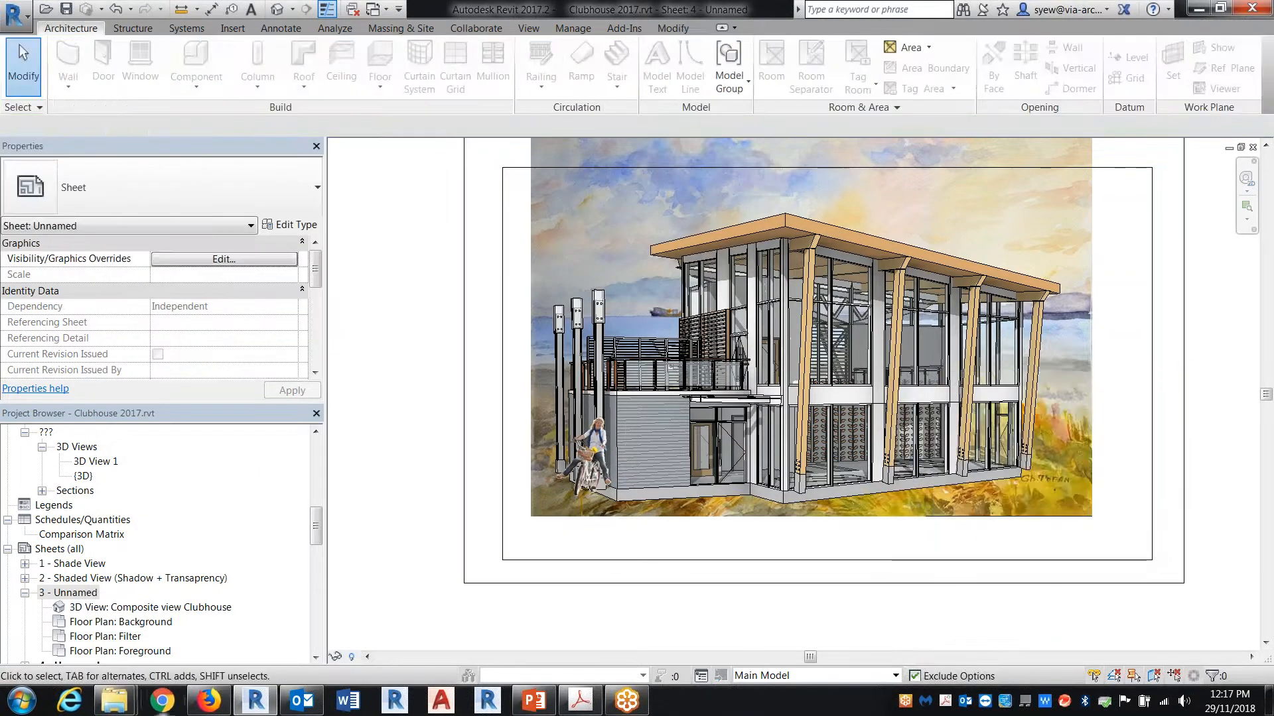
Step: Place the tree image 0db1517d6020f6ac9d3d11326e007f71.png from the Plants folder onto the sheet at the building's right end
{"action": "mouse_move", "coordinate": [115, 701]}
{"action": "left_click", "coordinate": [295, 618]}
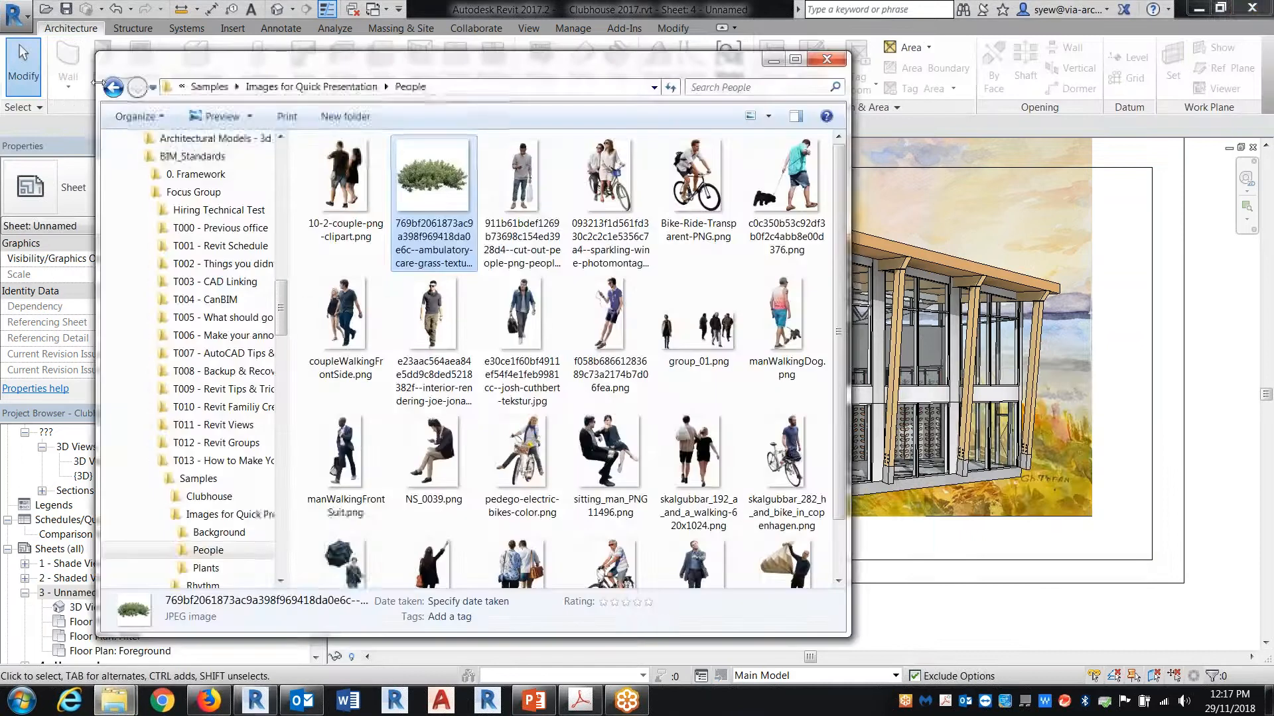
{"action": "key", "text": "BackSpace"}
{"action": "double_click", "coordinate": [332, 201]}
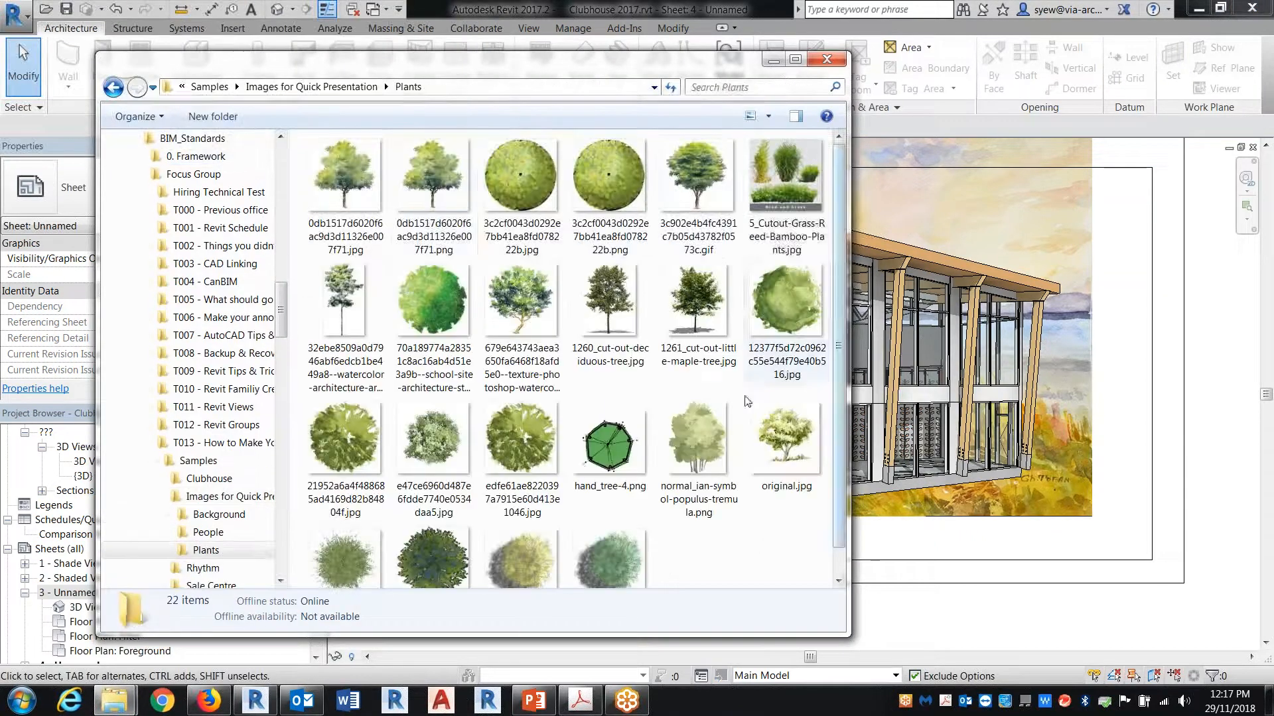
{"action": "left_click", "coordinate": [424, 147]}
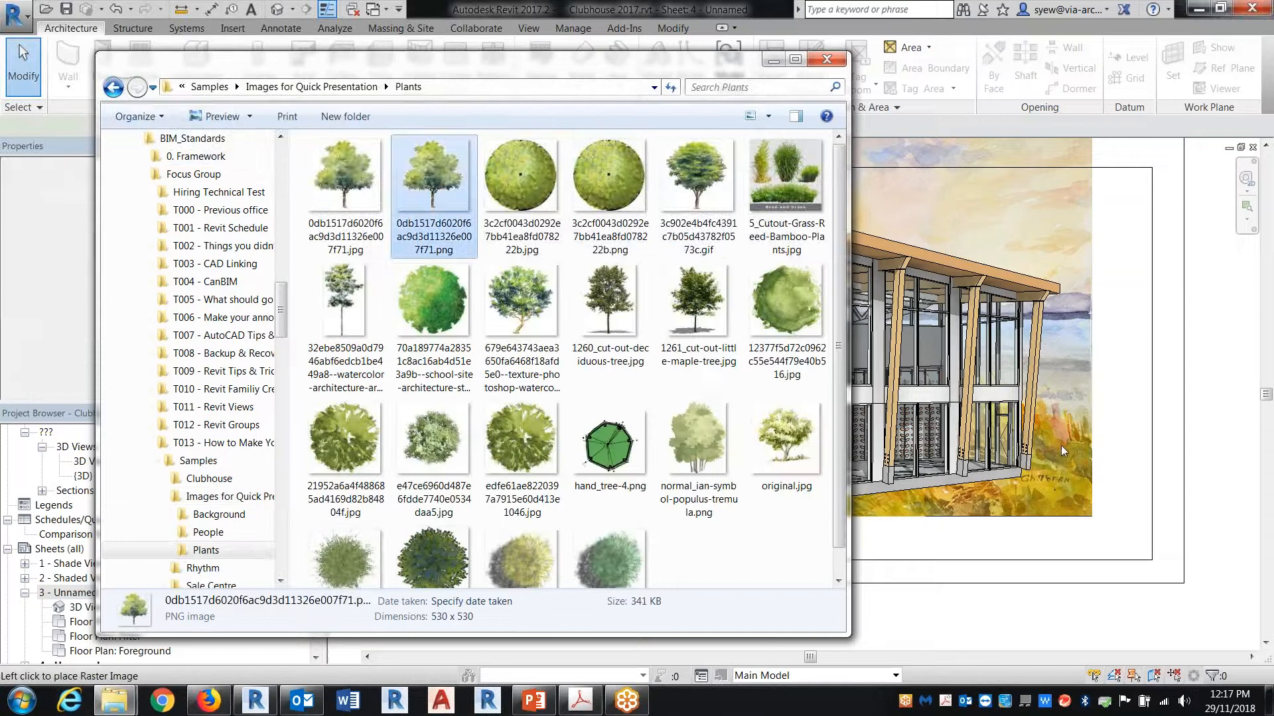
{"action": "left_click_drag", "start_coordinate": [1029, 427], "coordinate": [1063, 442]}
{"action": "left_click", "coordinate": [1061, 439]}
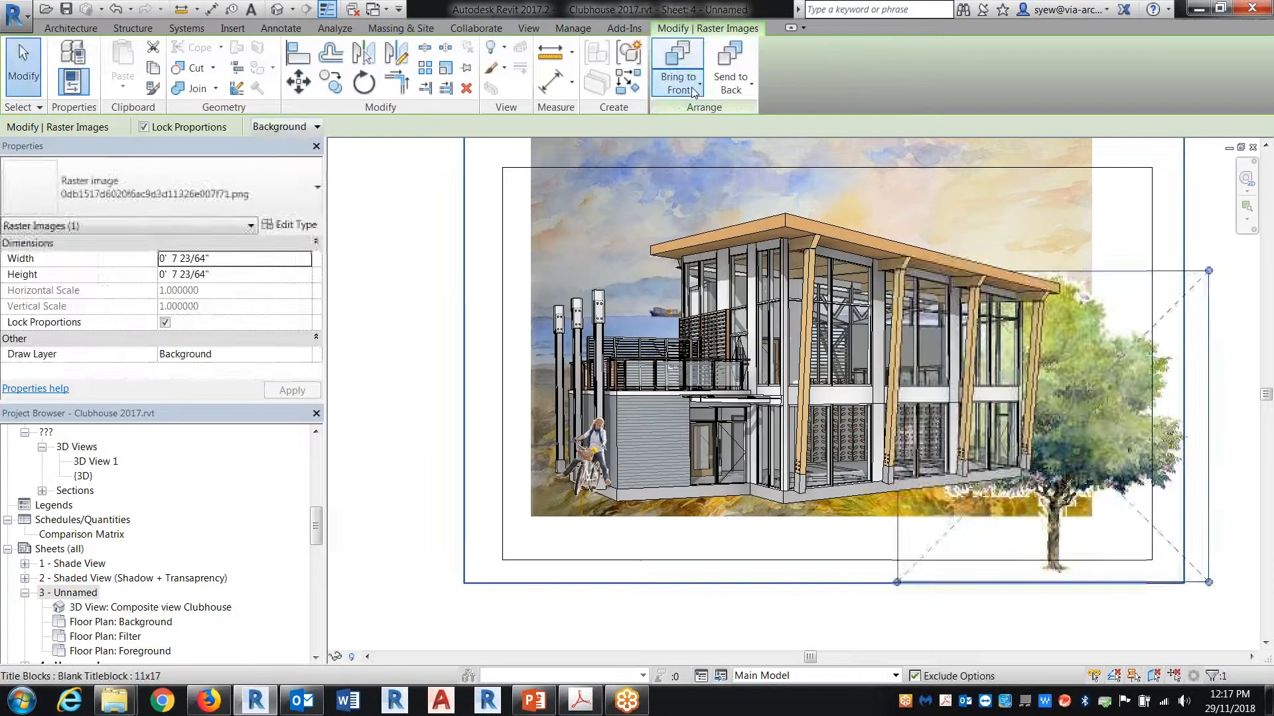
Step: Set the tree image's draw layer to Foreground
{"action": "left_click", "coordinate": [154, 199]}
{"action": "left_click", "coordinate": [315, 130]}
{"action": "left_click", "coordinate": [279, 129]}
{"action": "left_click", "coordinate": [280, 152]}
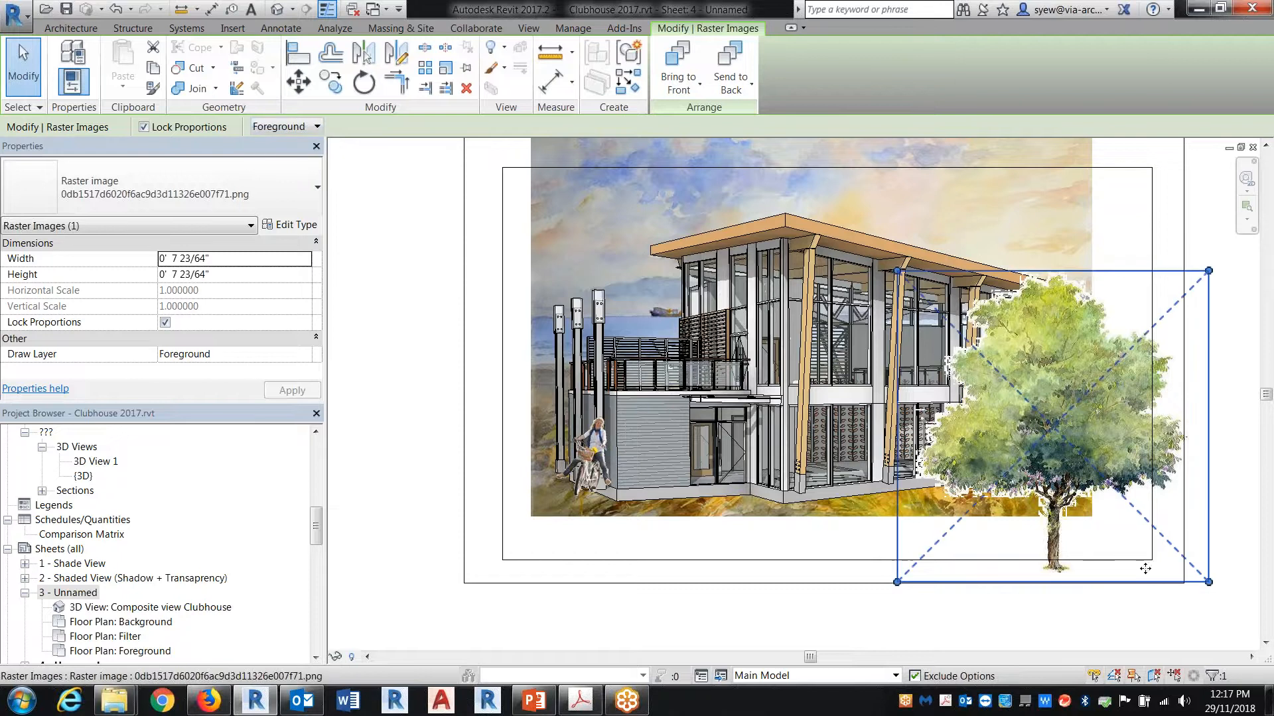
Step: Shrink the tree image proportionally to about 4.4 inches wide and position it over the building's right corner
{"action": "left_click_drag", "start_coordinate": [1121, 455], "coordinate": [1089, 396]}
{"action": "left_click_drag", "start_coordinate": [1178, 212], "coordinate": [1054, 336]}
{"action": "left_click_drag", "start_coordinate": [1013, 407], "coordinate": [1114, 383]}
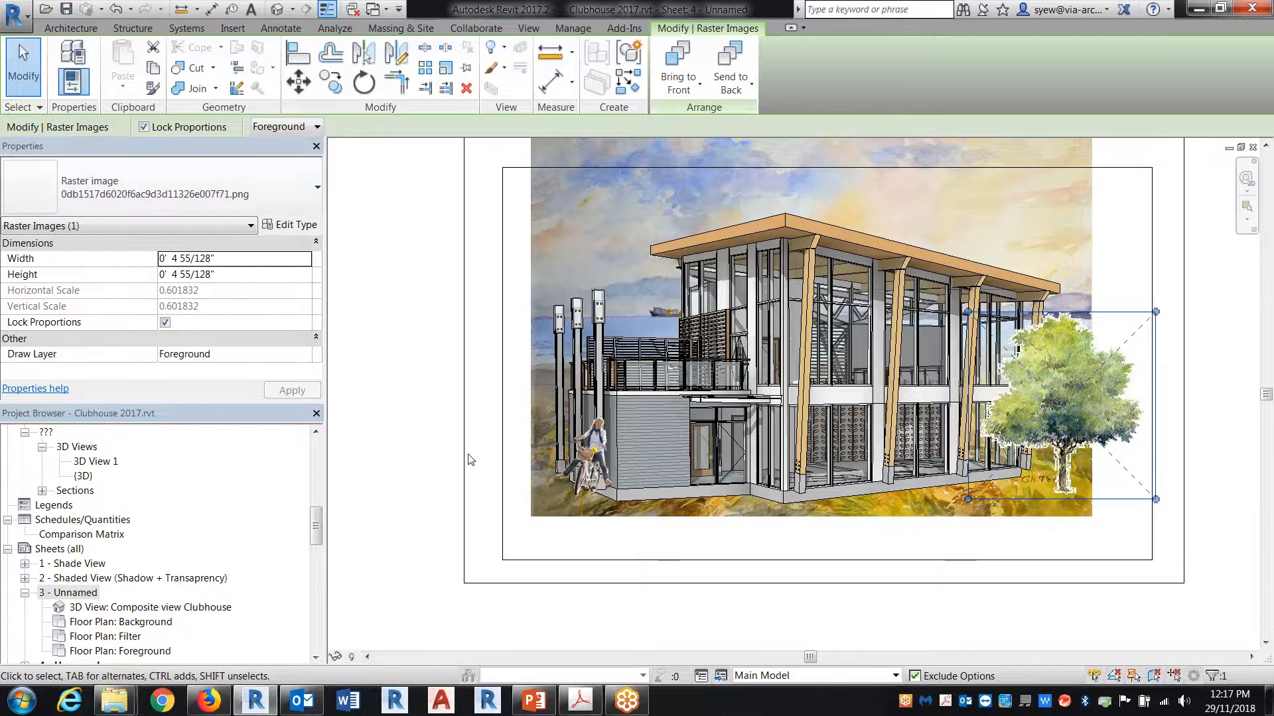
{"action": "left_click", "coordinate": [443, 491]}
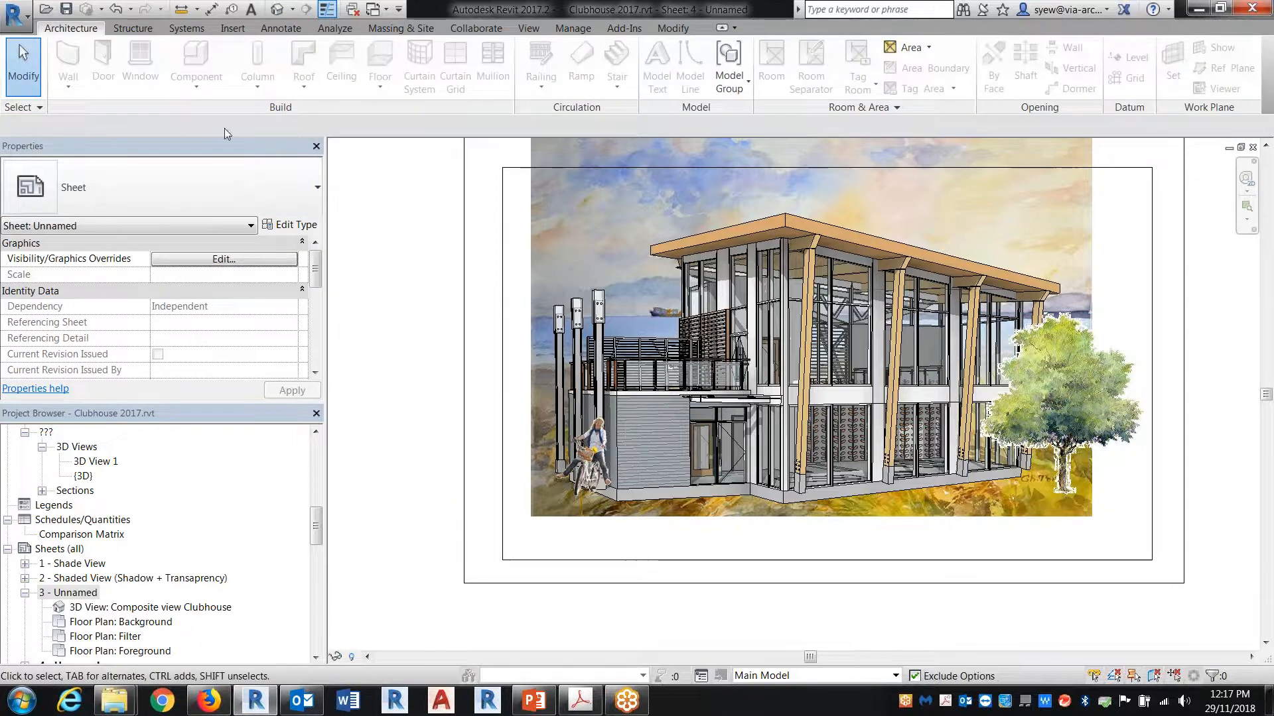
Step: Start the Text tool and duplicate the 1/2" Arial text type under the name "trees"
{"action": "left_click", "coordinate": [252, 10]}
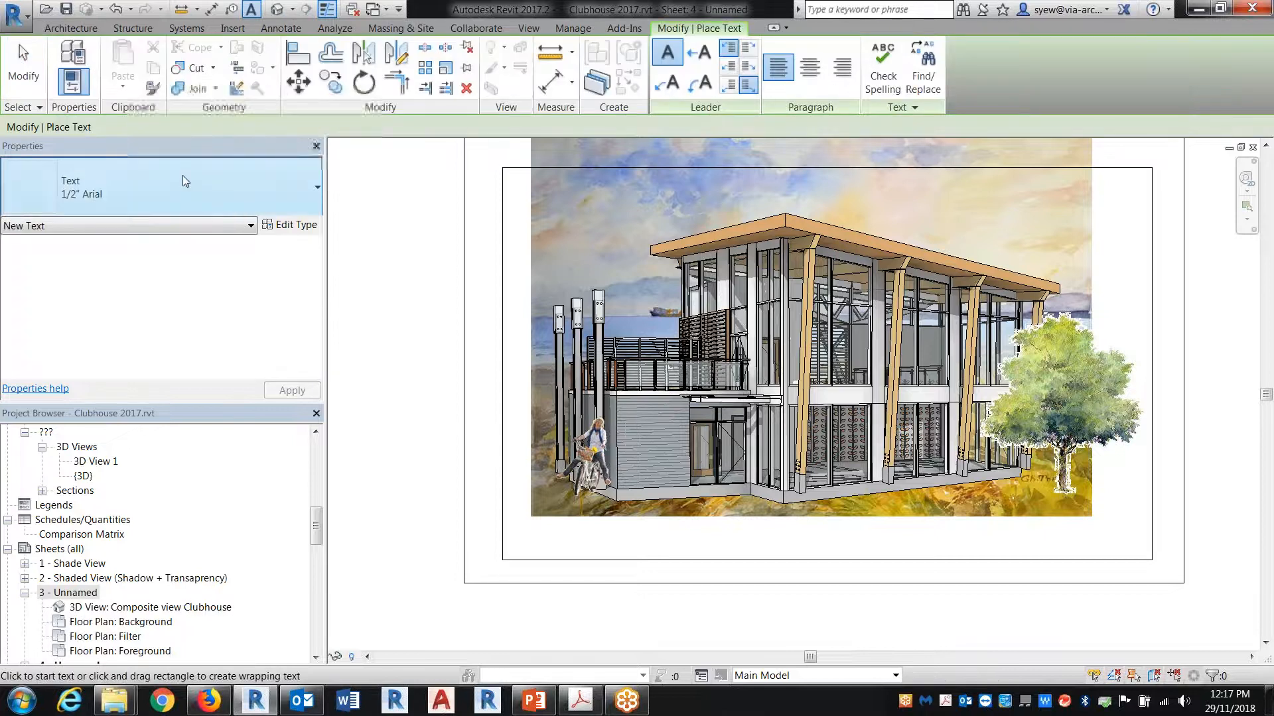
{"action": "left_click", "coordinate": [292, 225]}
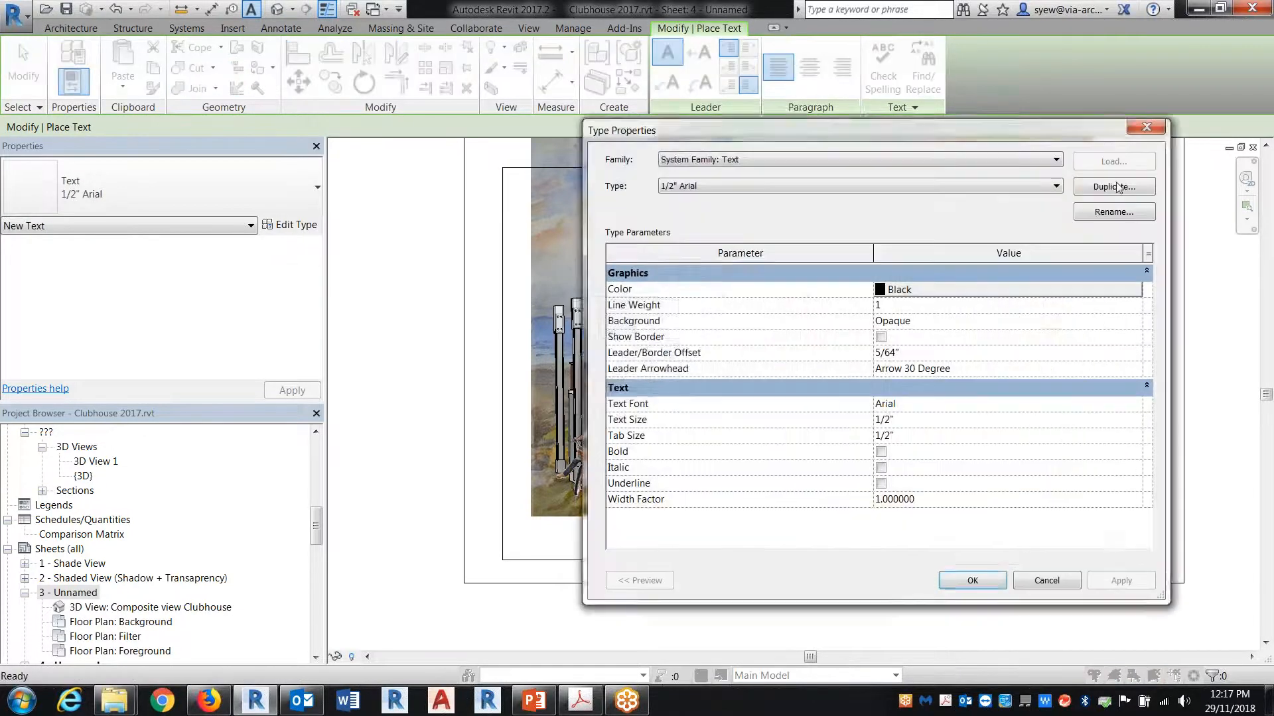
{"action": "left_click", "coordinate": [1113, 187]}
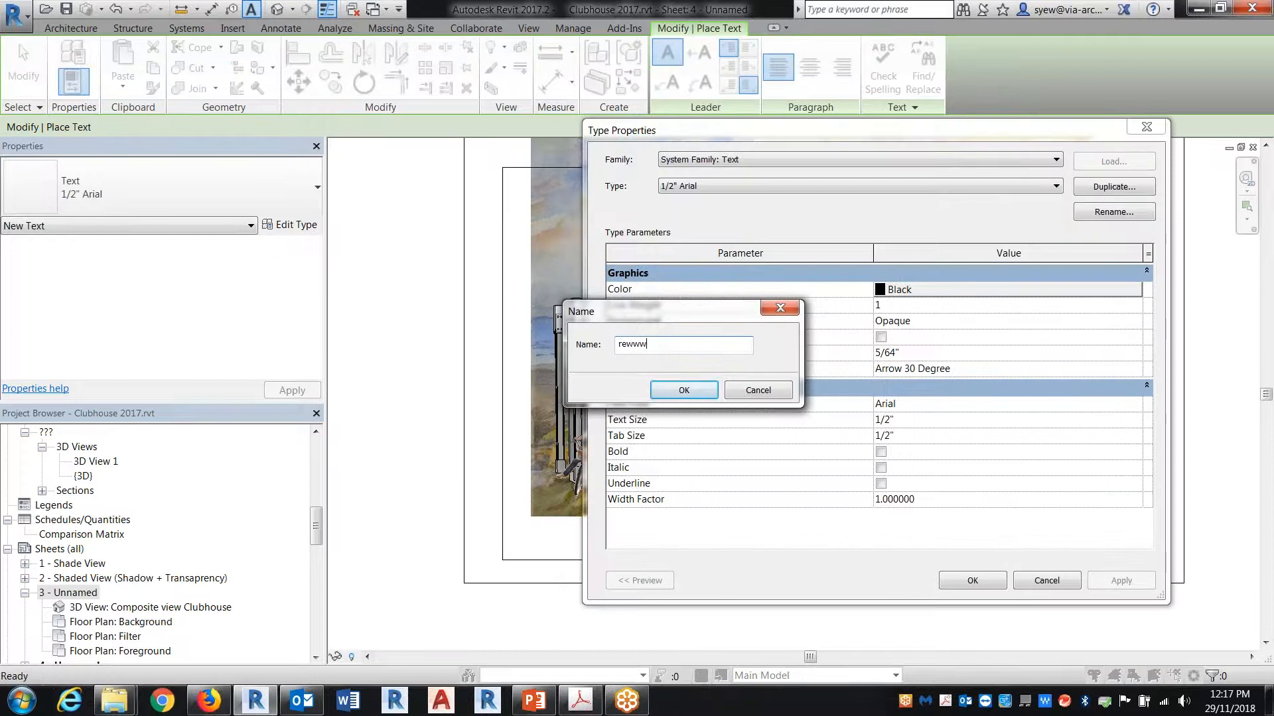
{"action": "type", "text": "tree"}
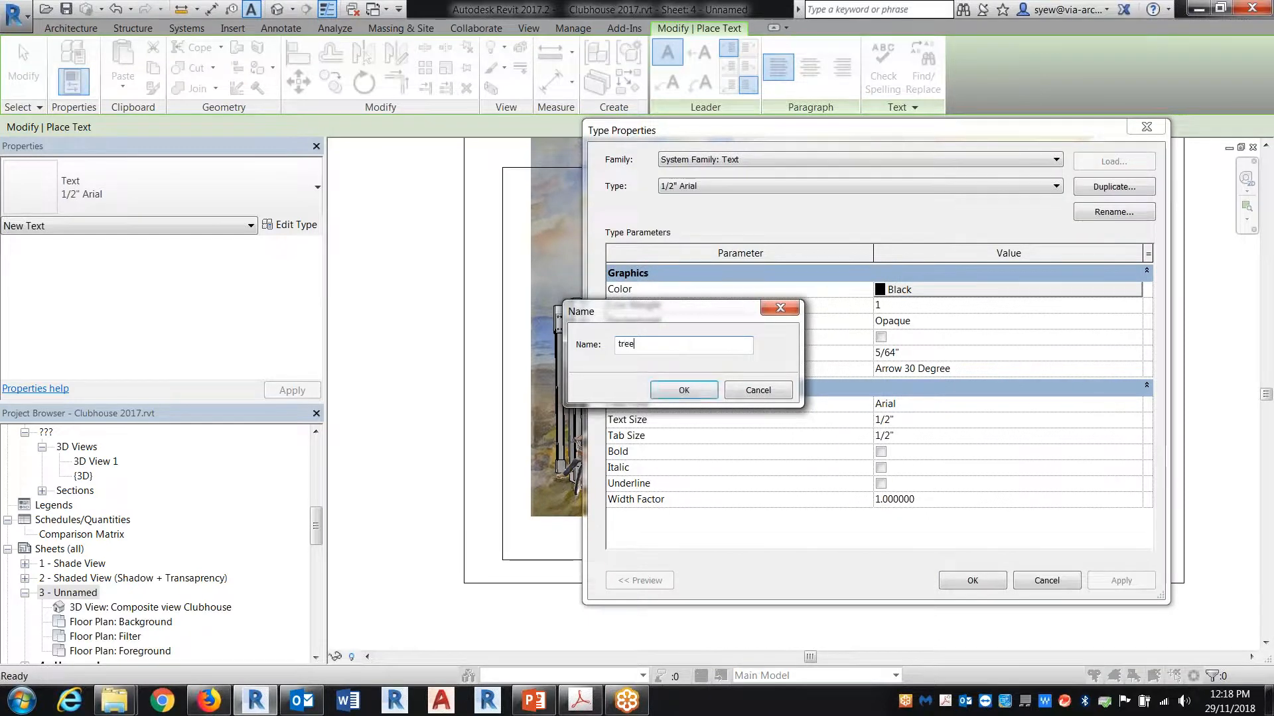
{"action": "type", "text": "s"}
{"action": "key", "text": "Return"}
Step: Switch to Firefox, close the Facebook tab, and search the web for dafont in a new tab
{"action": "left_click", "coordinate": [207, 701]}
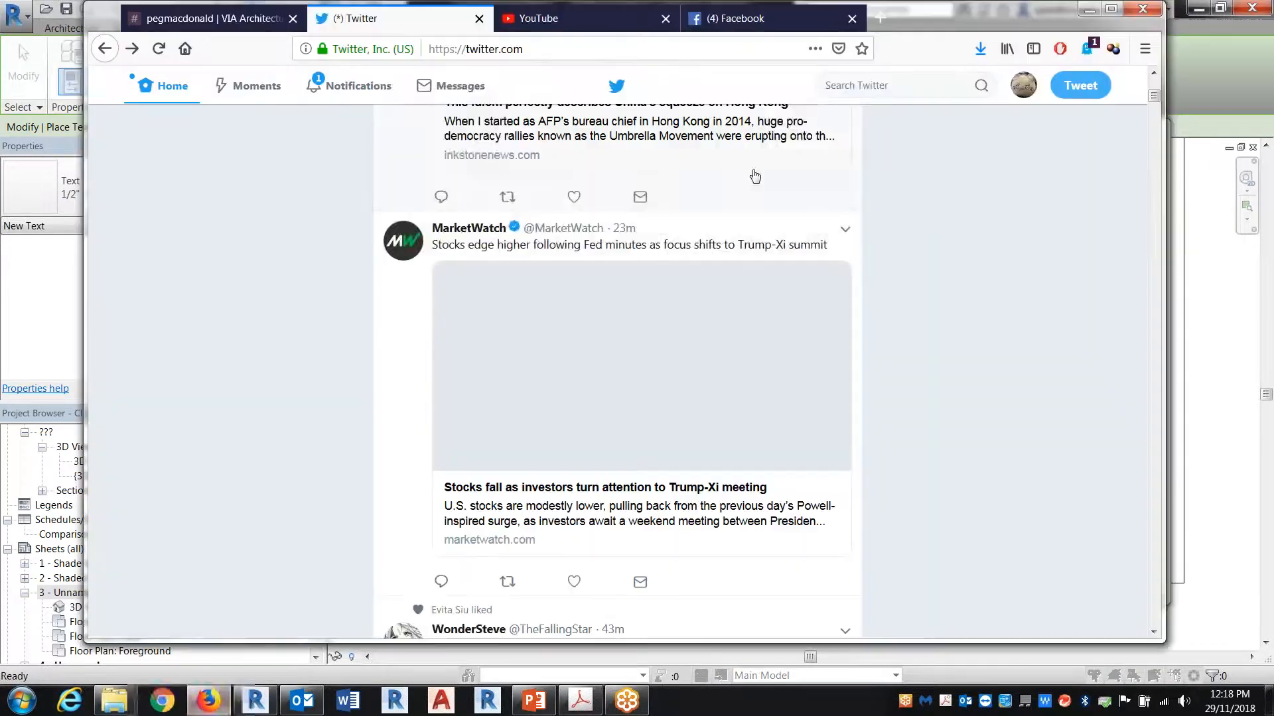
{"action": "left_click", "coordinate": [851, 19]}
{"action": "left_click", "coordinate": [694, 19]}
{"action": "left_click", "coordinate": [574, 119]}
{"action": "type", "text": "da"}
{"action": "type", "text": "t"}
{"action": "key", "text": "Return"}
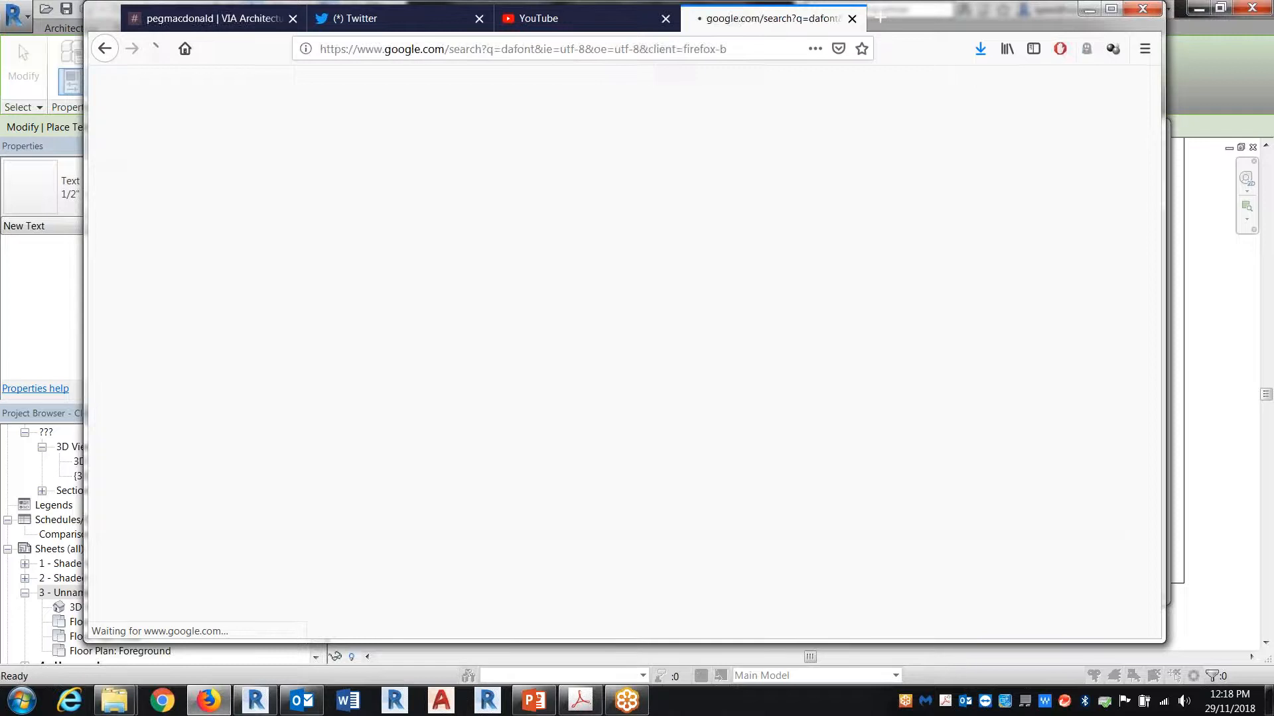
Step: Open the DaFont website from the search results and search its fonts for tree
{"action": "left_click", "coordinate": [325, 221]}
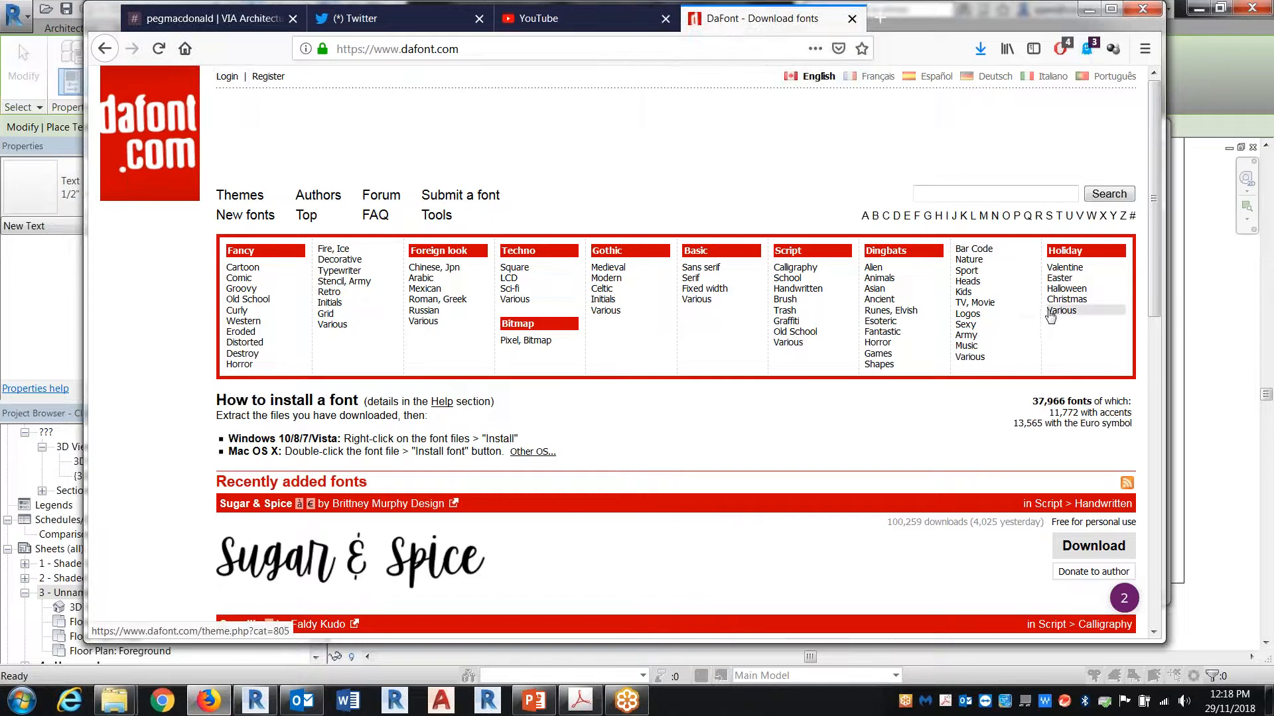
{"action": "left_click", "coordinate": [956, 191]}
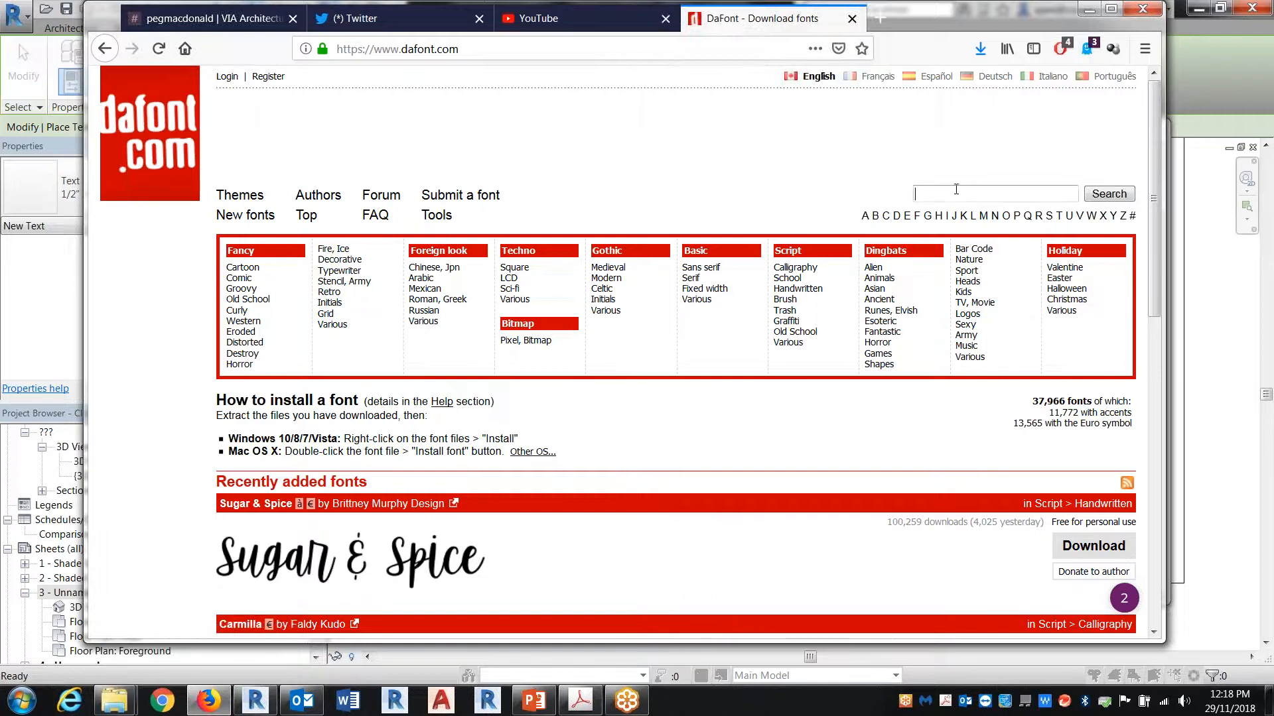
{"action": "type", "text": "tree"}
{"action": "key", "text": "Return"}
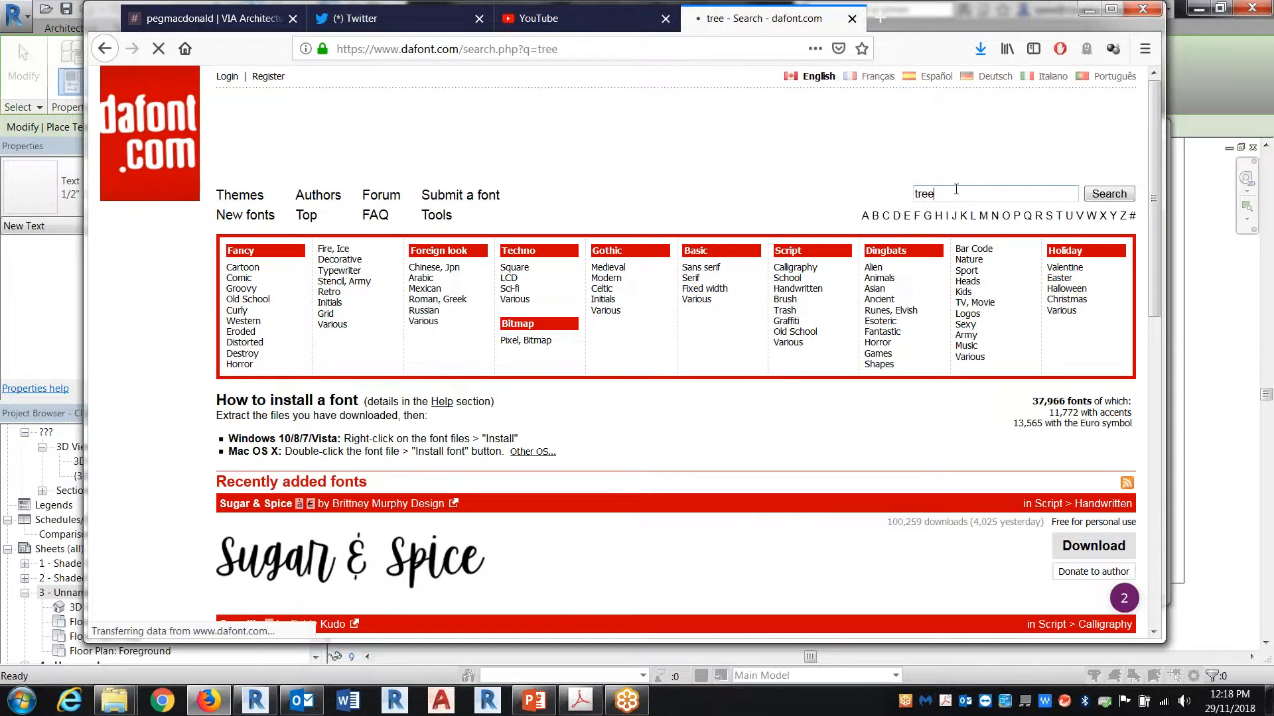
{"action": "scroll", "coordinate": [706, 342], "scroll_direction": "down", "scroll_amount": 6}
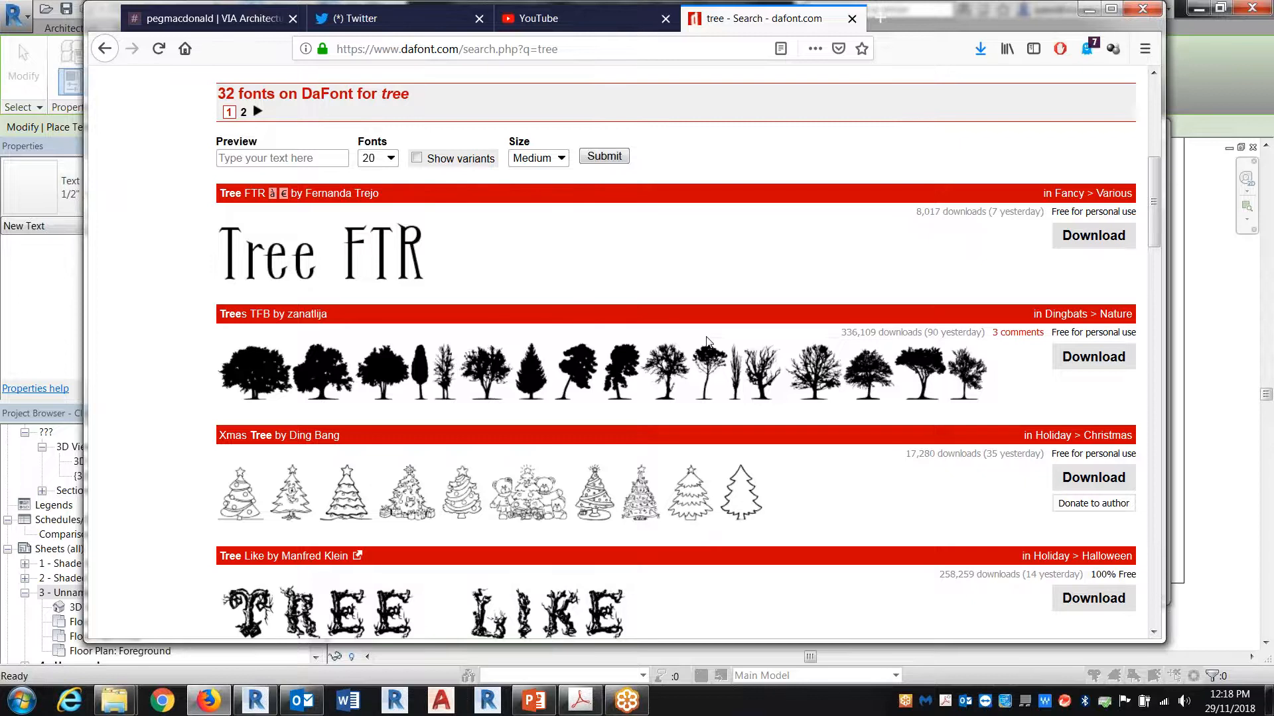
Step: Switch back to Revit and try setting the trees text type's font to Tree
{"action": "left_click", "coordinate": [1224, 357]}
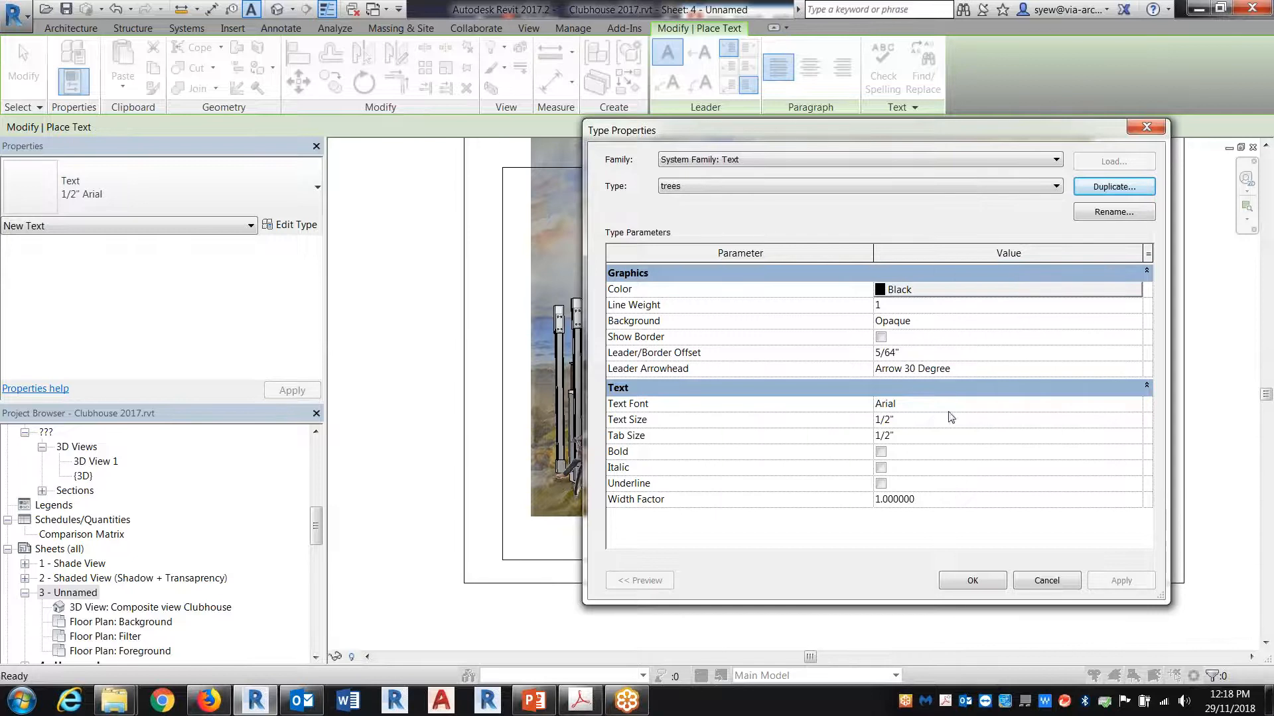
{"action": "left_click", "coordinate": [922, 404]}
{"action": "left_click", "coordinate": [1134, 404]}
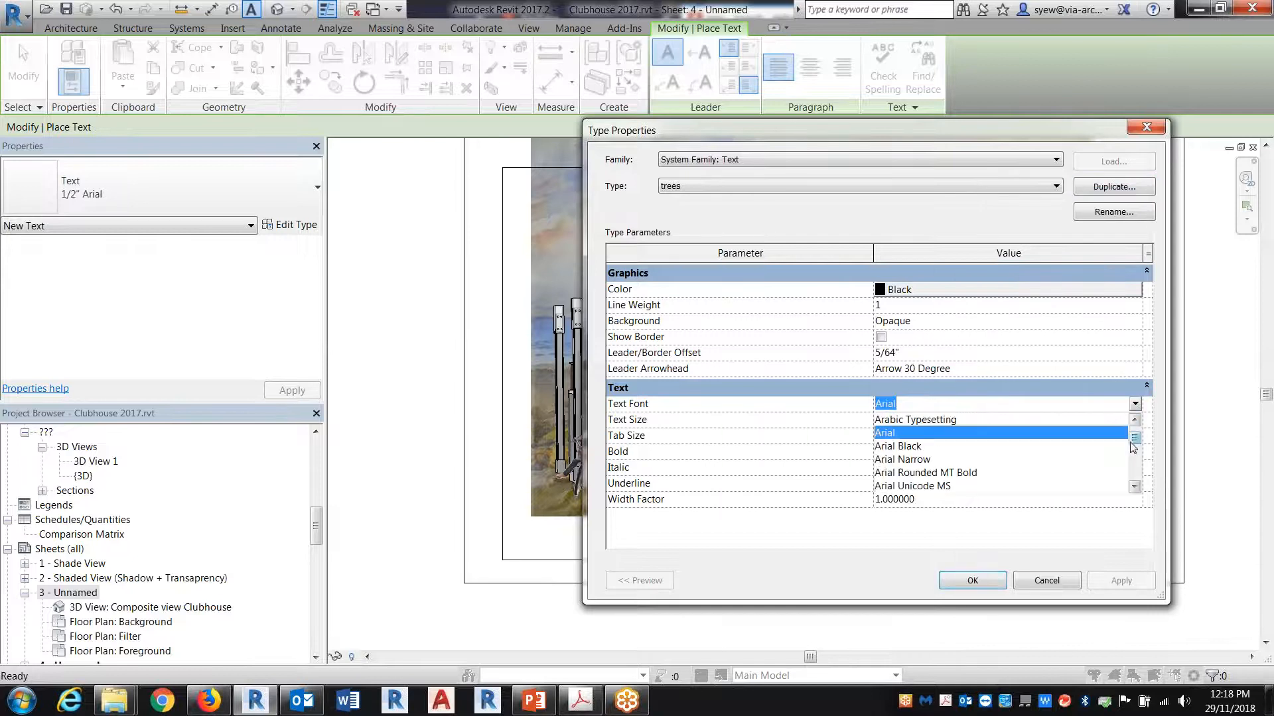
{"action": "type", "text": "tr"}
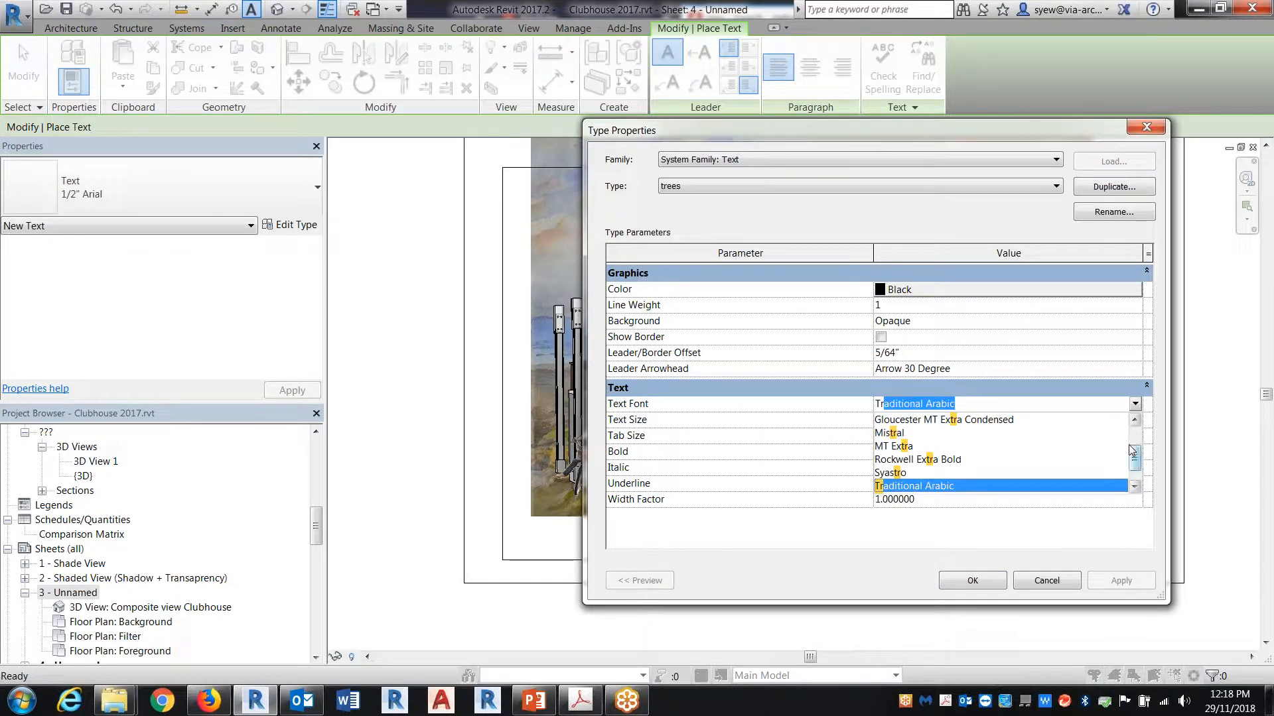
{"action": "type", "text": "ee"}
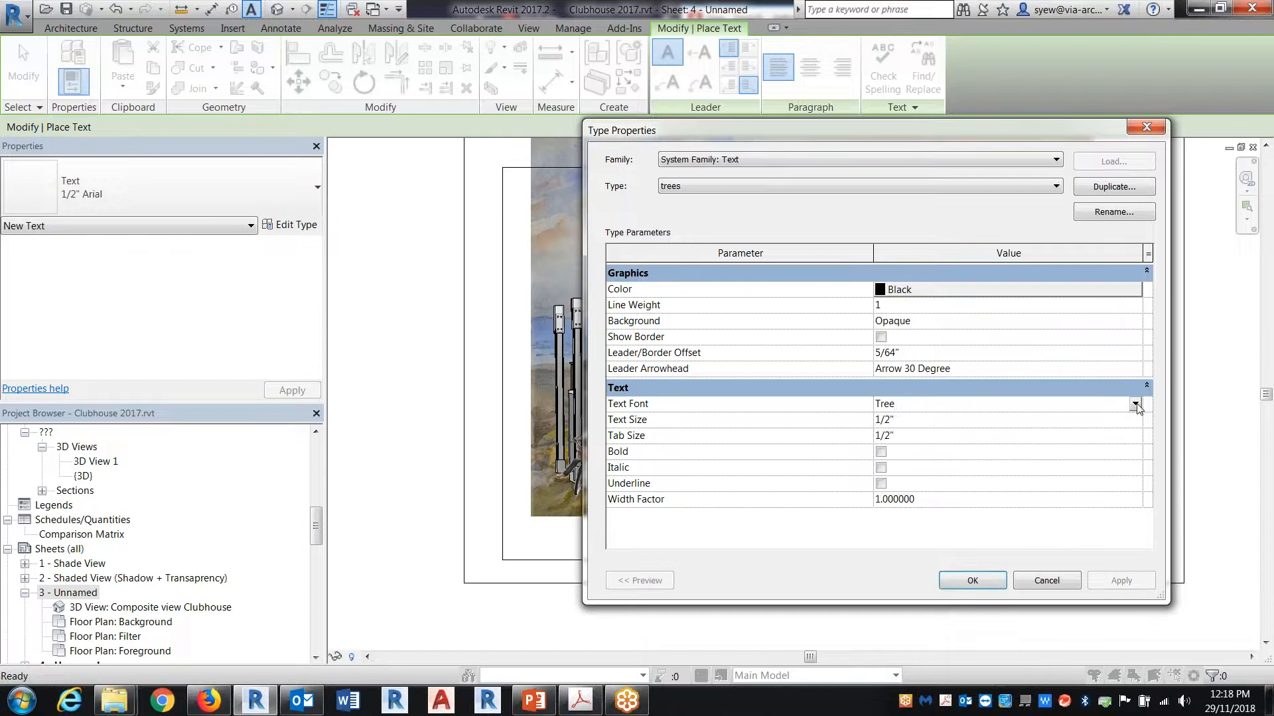
{"action": "left_click", "coordinate": [1135, 403]}
{"action": "left_click", "coordinate": [1135, 448]}
{"action": "mouse_move", "coordinate": [1135, 449]}
{"action": "left_mouse_down"}
{"action": "mouse_move", "coordinate": [1135, 476]}
{"action": "mouse_move", "coordinate": [1136, 458]}
{"action": "left_mouse_up"}
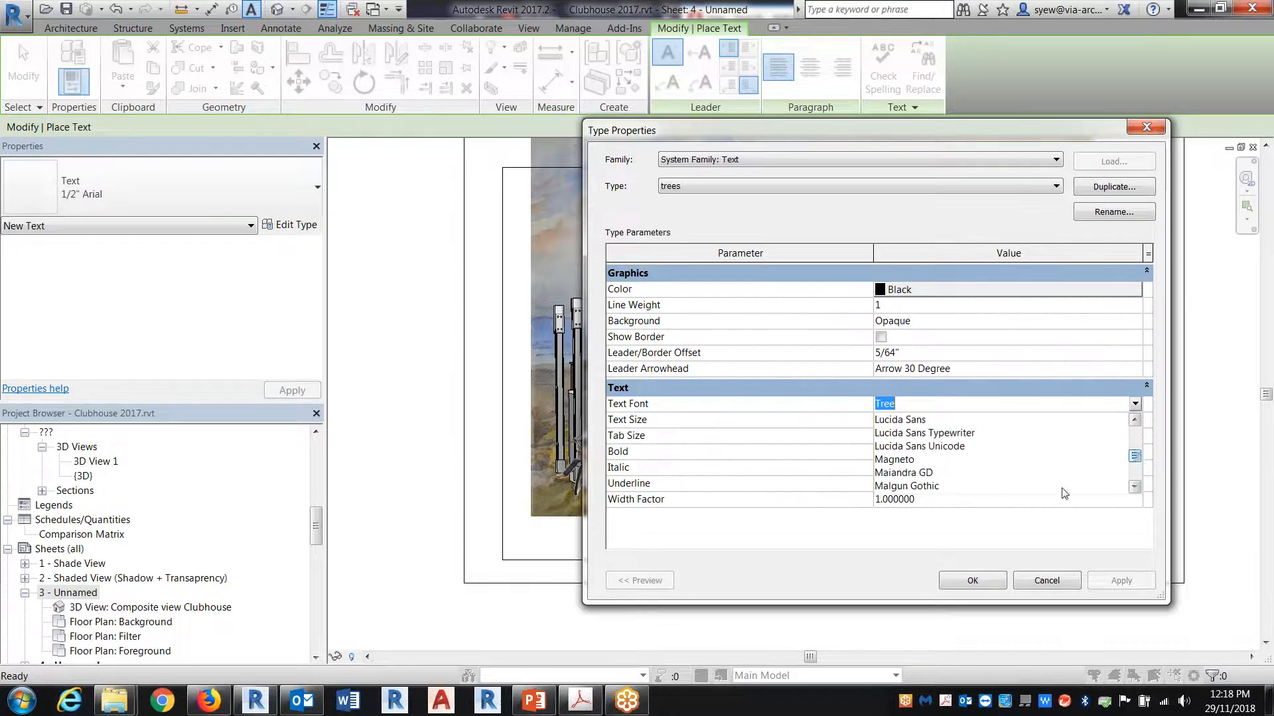
Step: Switch to Firefox, download the Trees TFB font, and save trees_tfb.zip in the revitcity folder
{"action": "left_click", "coordinate": [201, 705]}
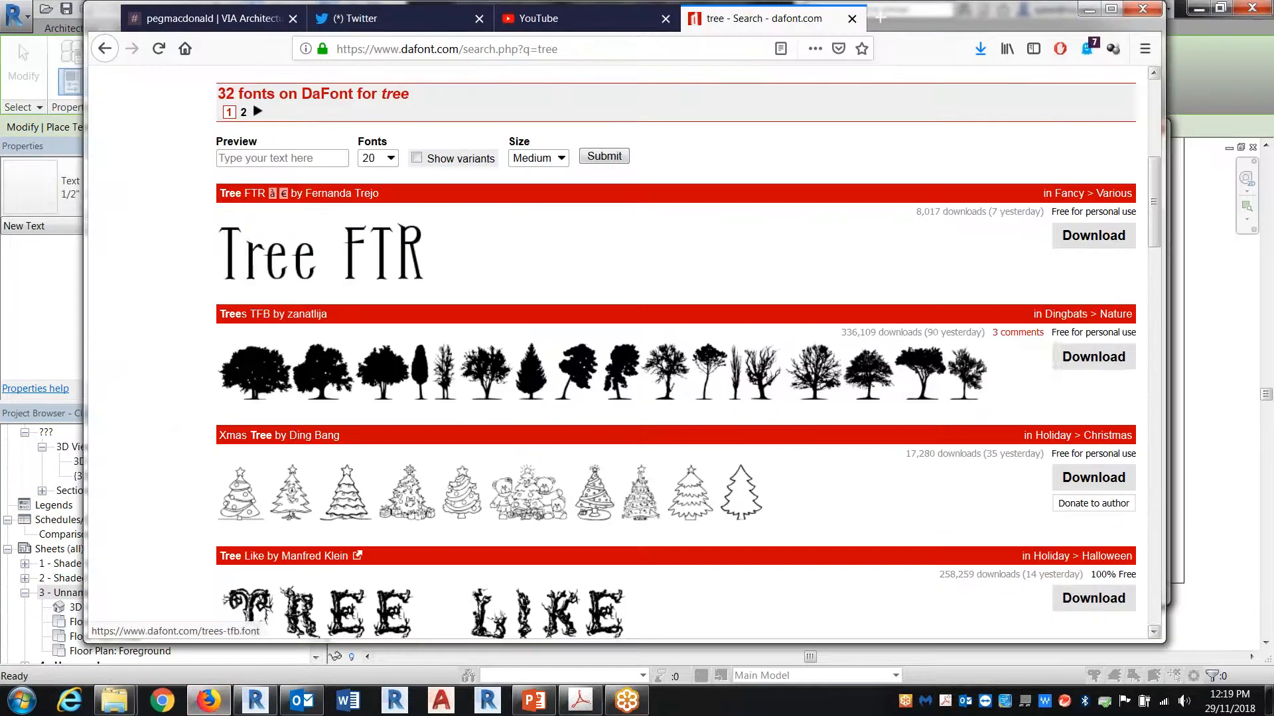
{"action": "left_click", "coordinate": [1086, 359]}
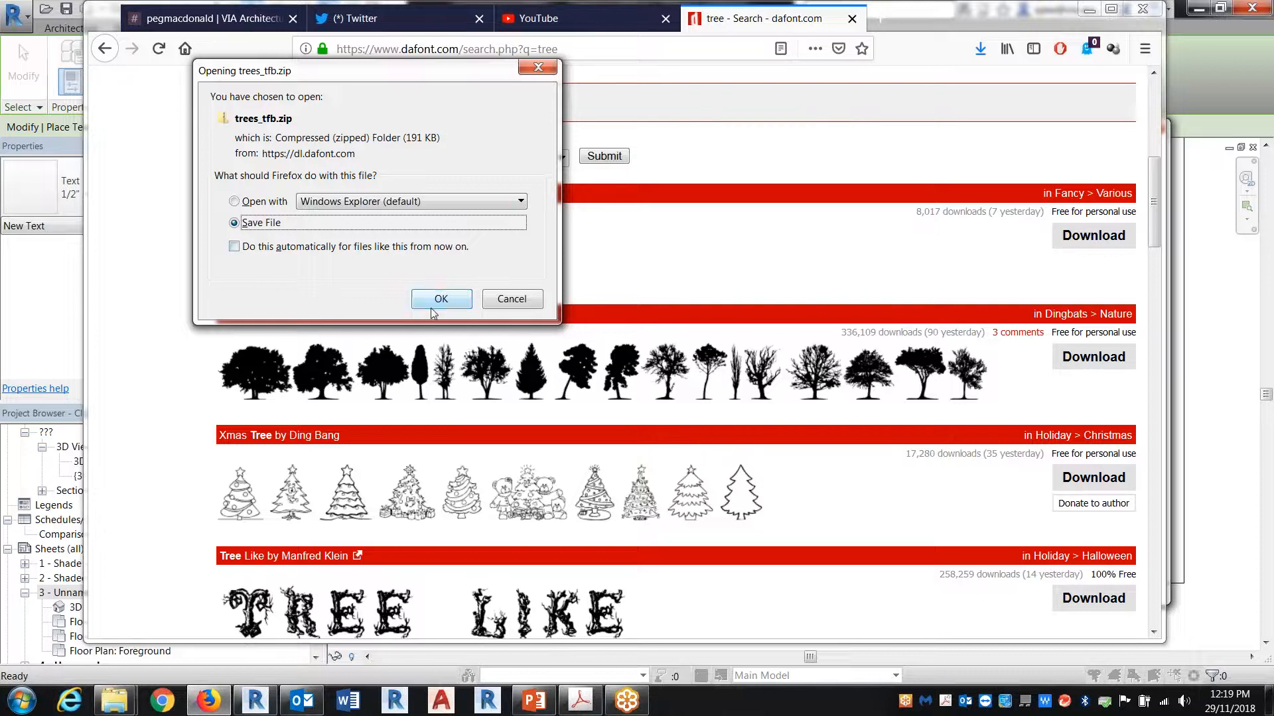
{"action": "left_click", "coordinate": [441, 299]}
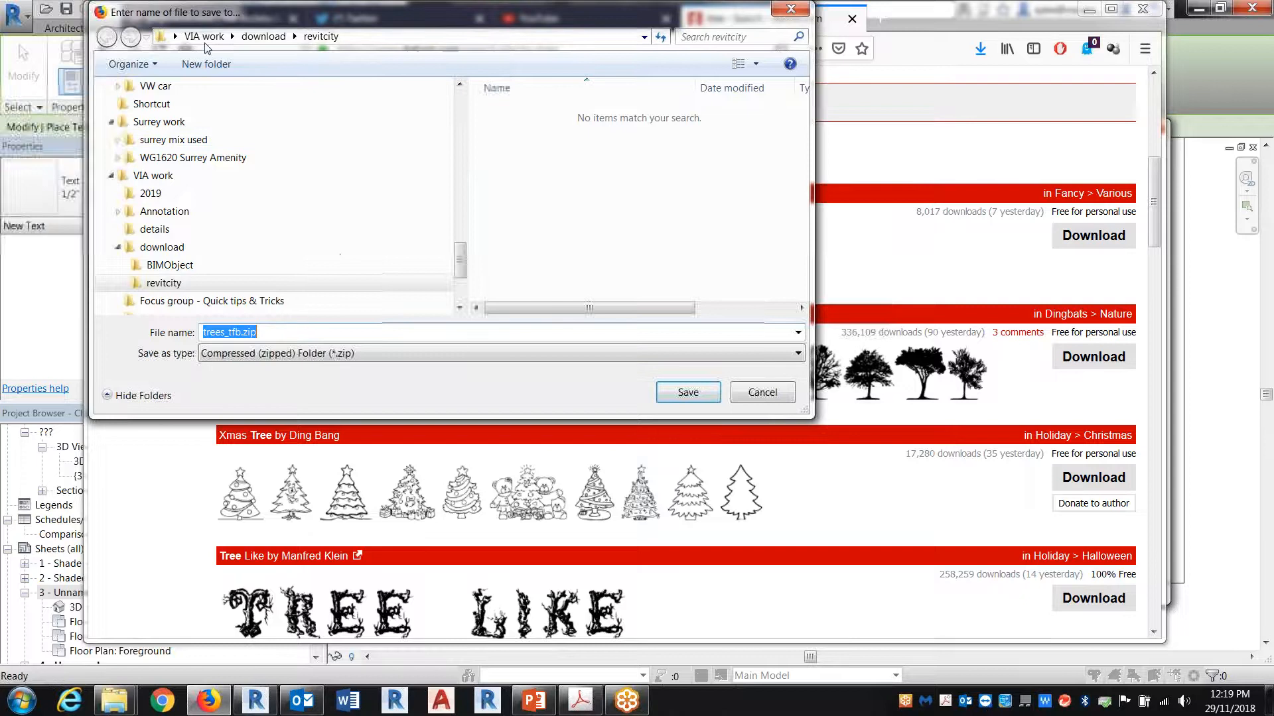
{"action": "left_click", "coordinate": [696, 402]}
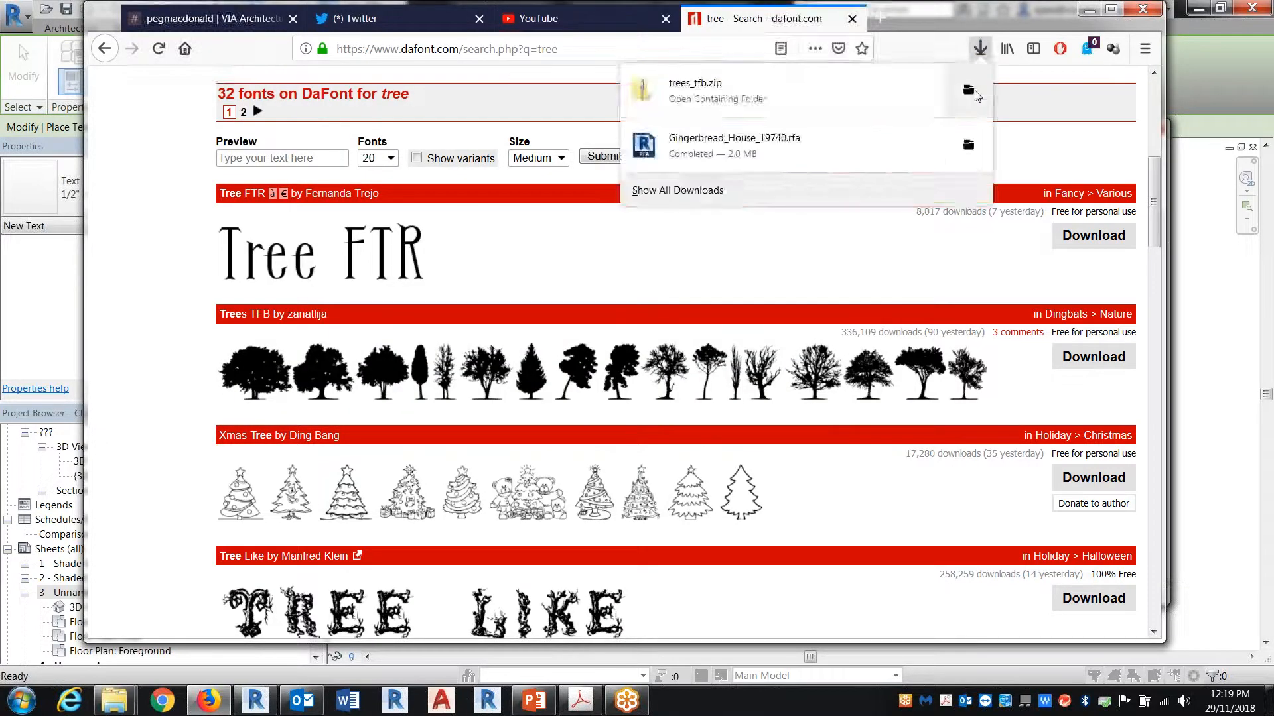
Step: Open the downloaded trees_tfb.zip and preview the trees TFB.ttf font file
{"action": "left_click", "coordinate": [968, 90]}
{"action": "double_click", "coordinate": [365, 204]}
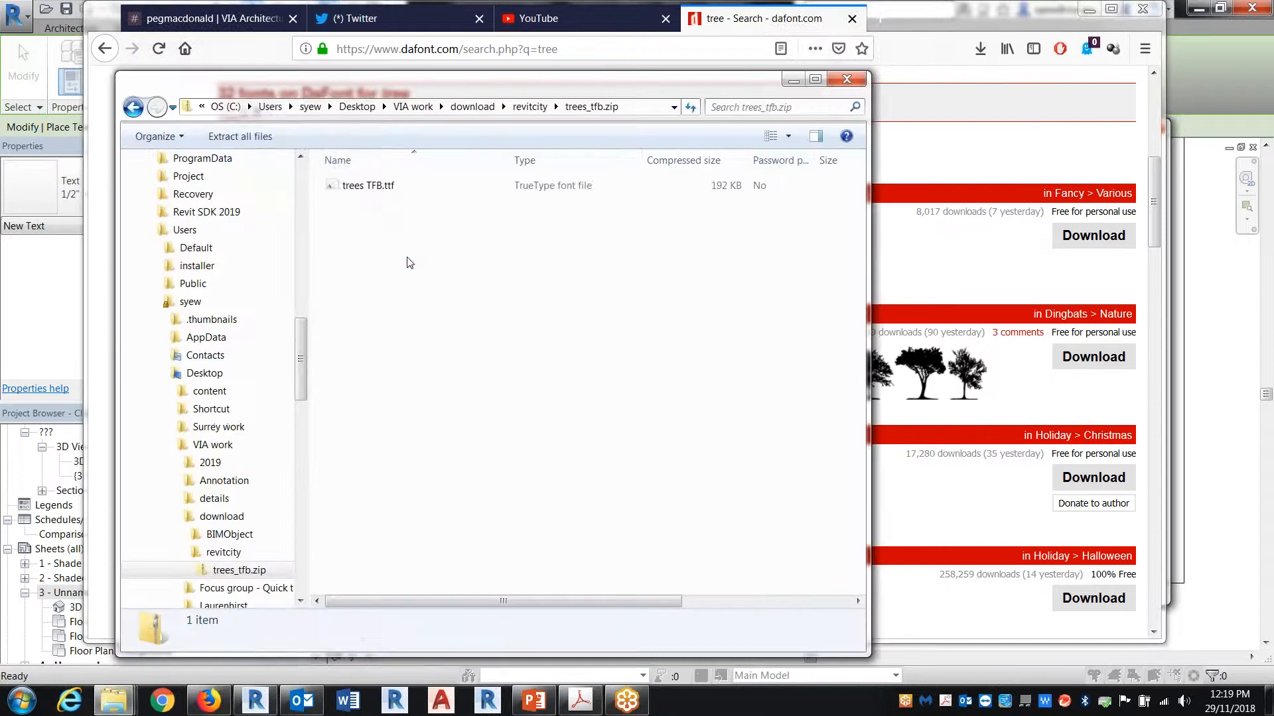
{"action": "right_click", "coordinate": [370, 192]}
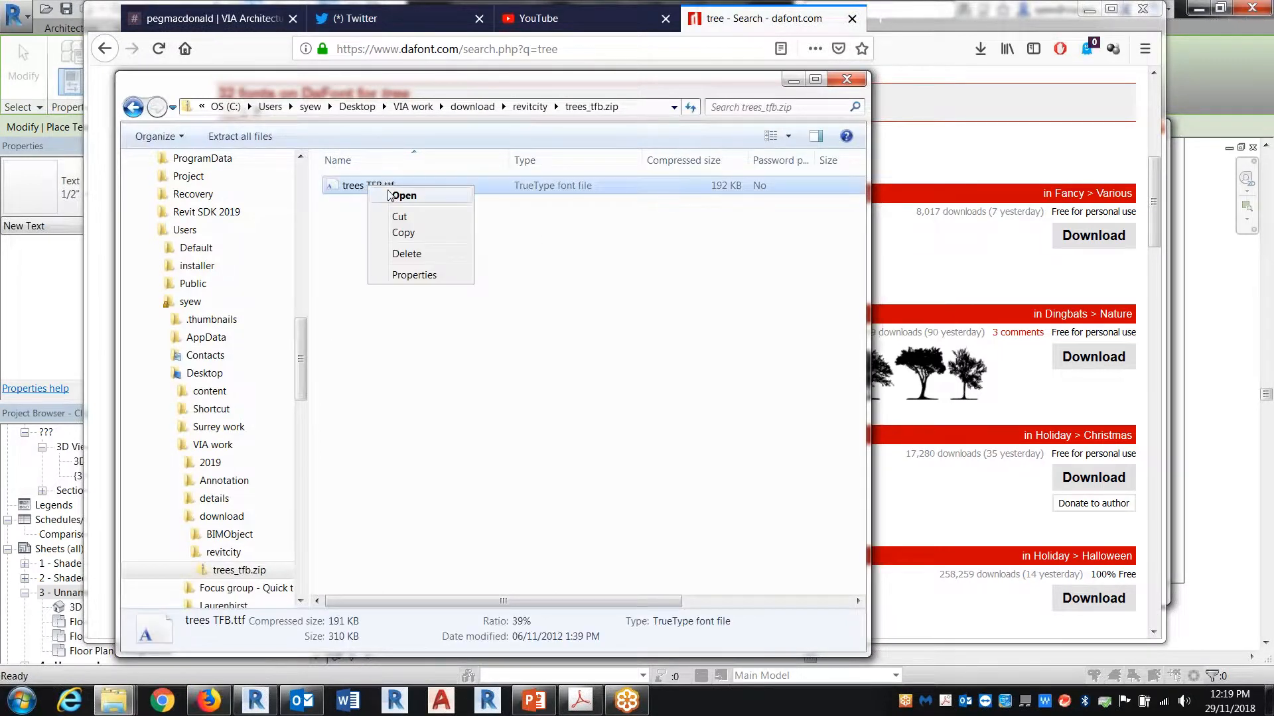
{"action": "left_click", "coordinate": [391, 196]}
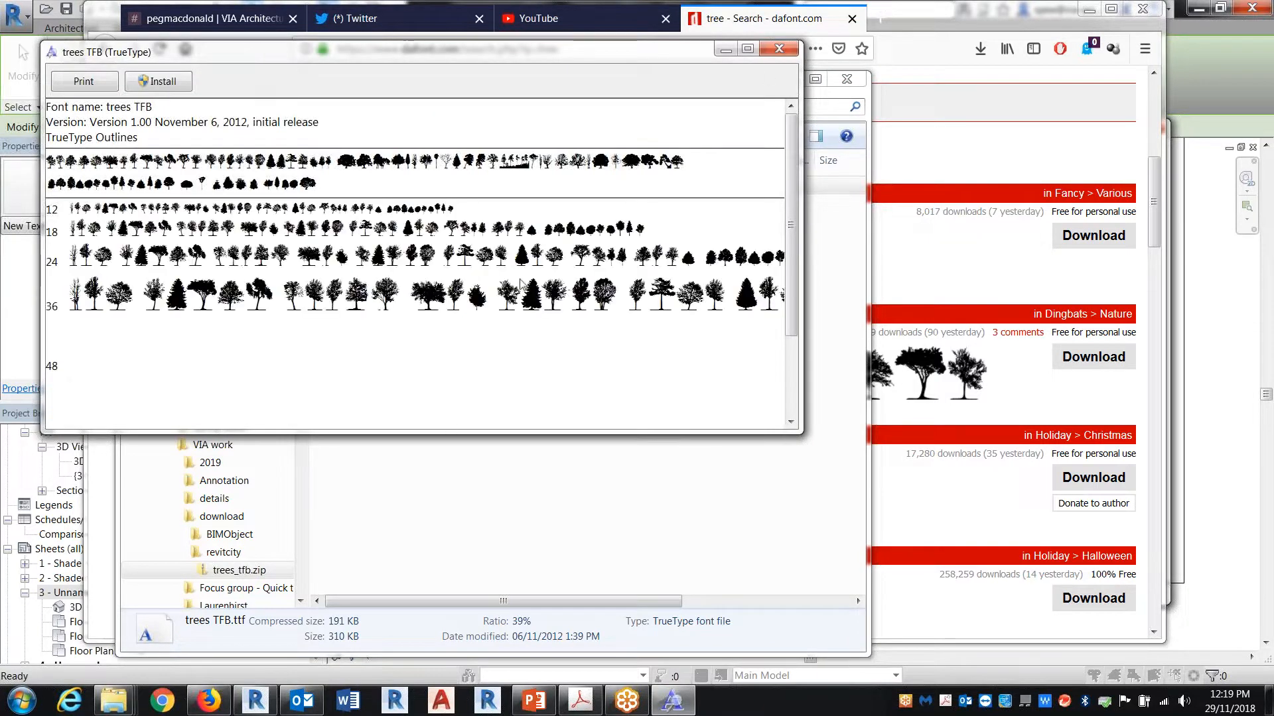
{"action": "left_click", "coordinate": [781, 50]}
{"action": "left_click", "coordinate": [405, 372]}
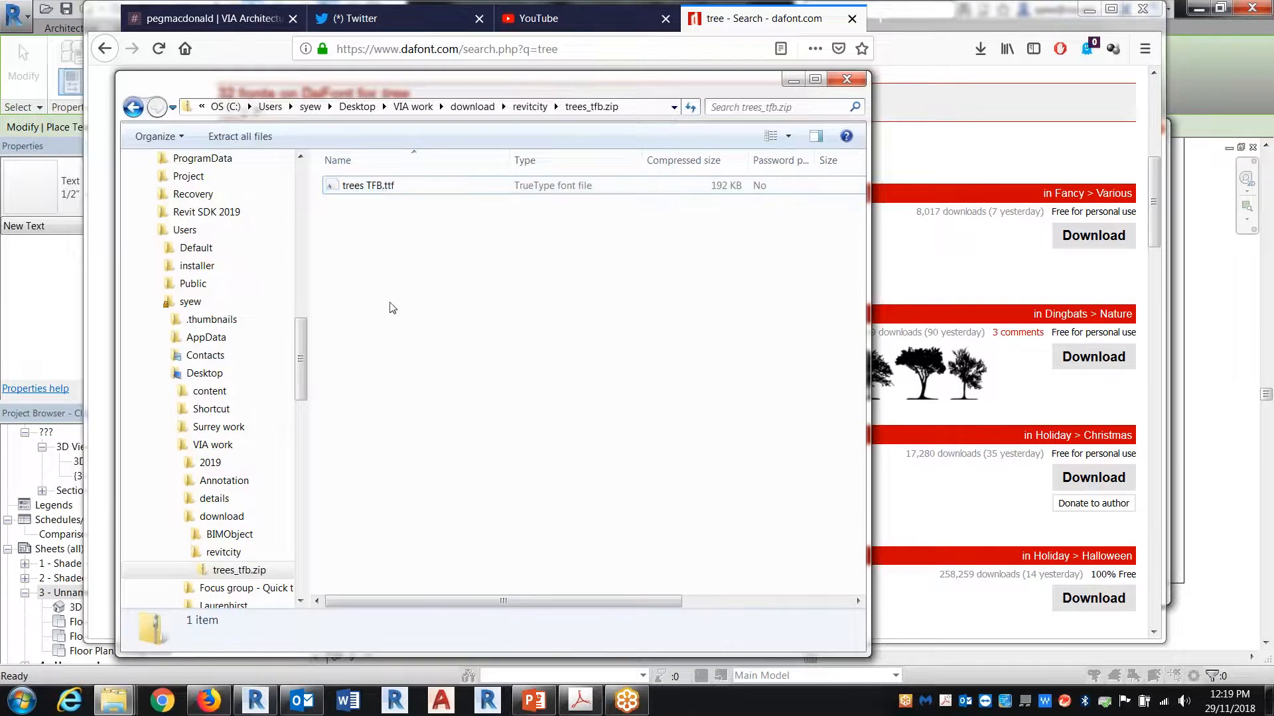
Step: Open C:\Windows\Fonts in a separate Explorer window and try to copy trees TFB.ttf into it
{"action": "left_click", "coordinate": [387, 189]}
{"action": "key", "text": "super+e"}
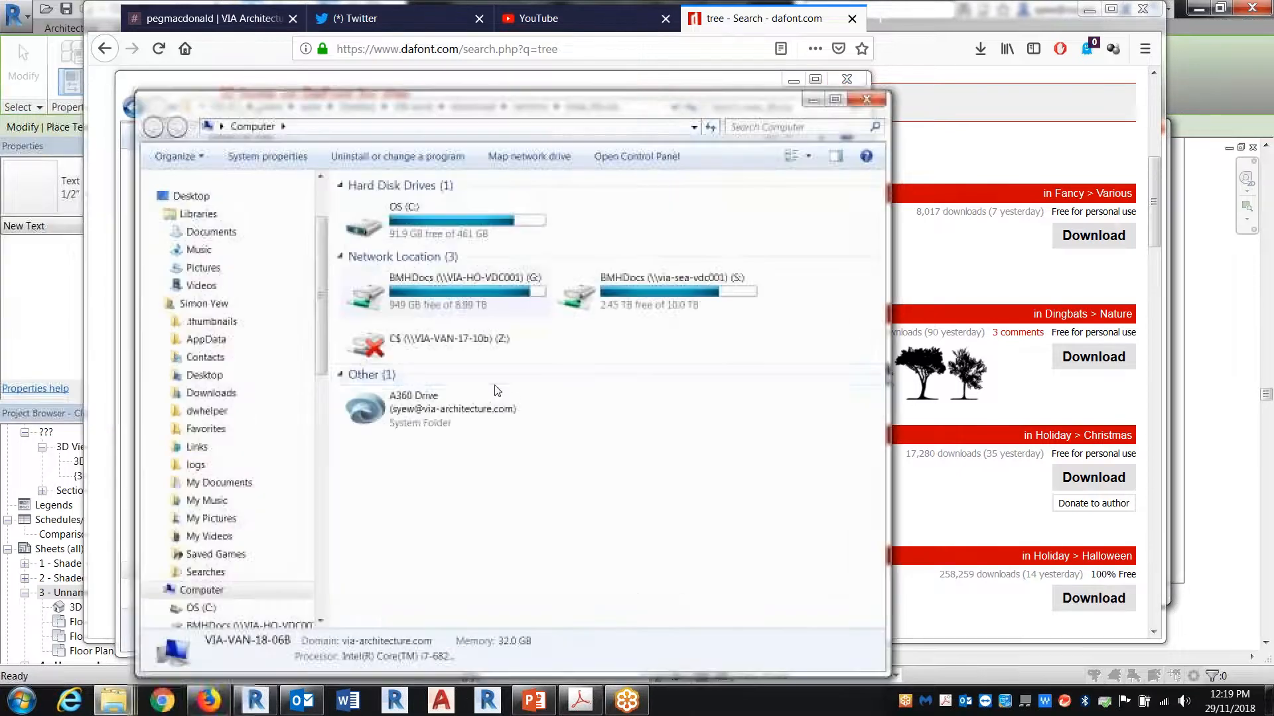
{"action": "double_click", "coordinate": [458, 220]}
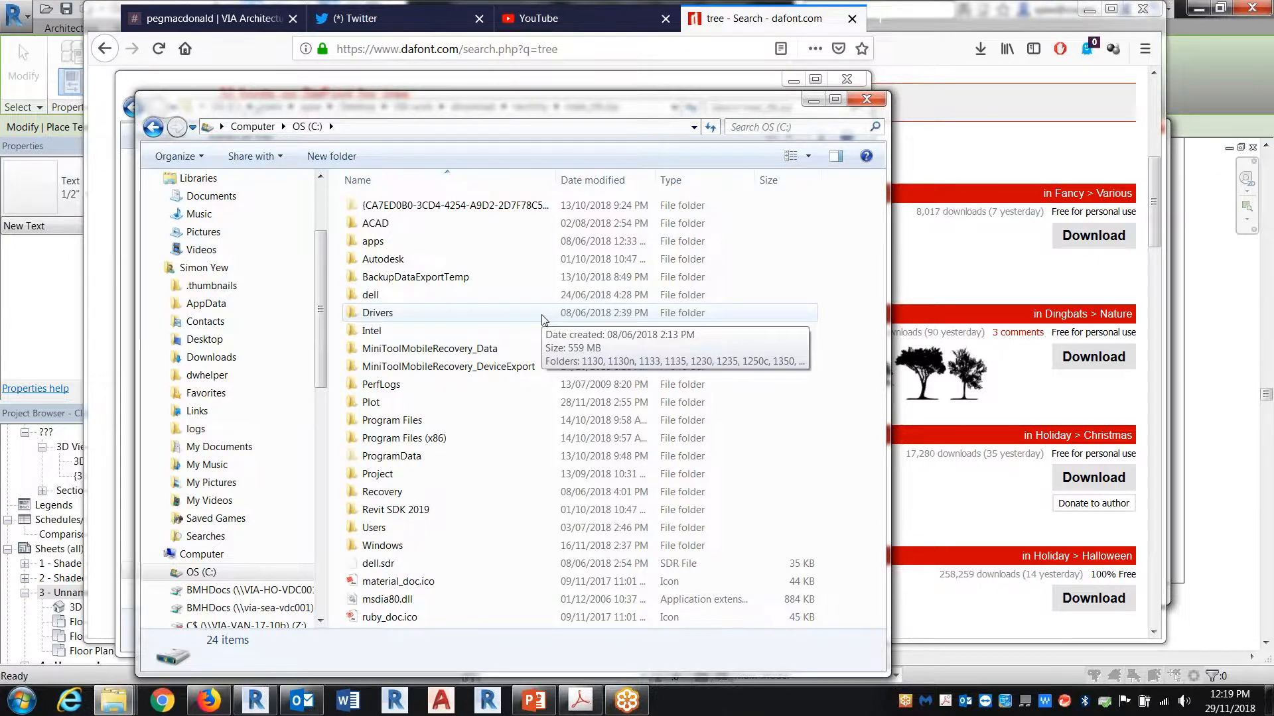
{"action": "double_click", "coordinate": [397, 545]}
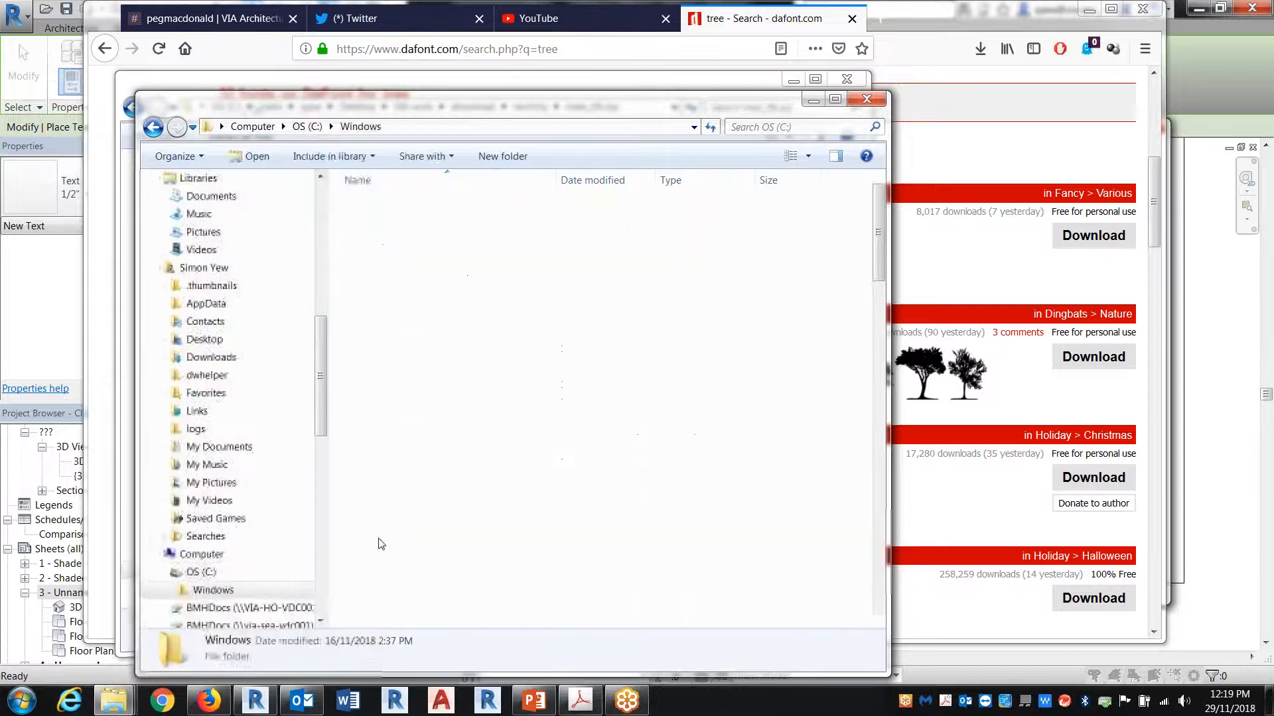
{"action": "double_click", "coordinate": [438, 474]}
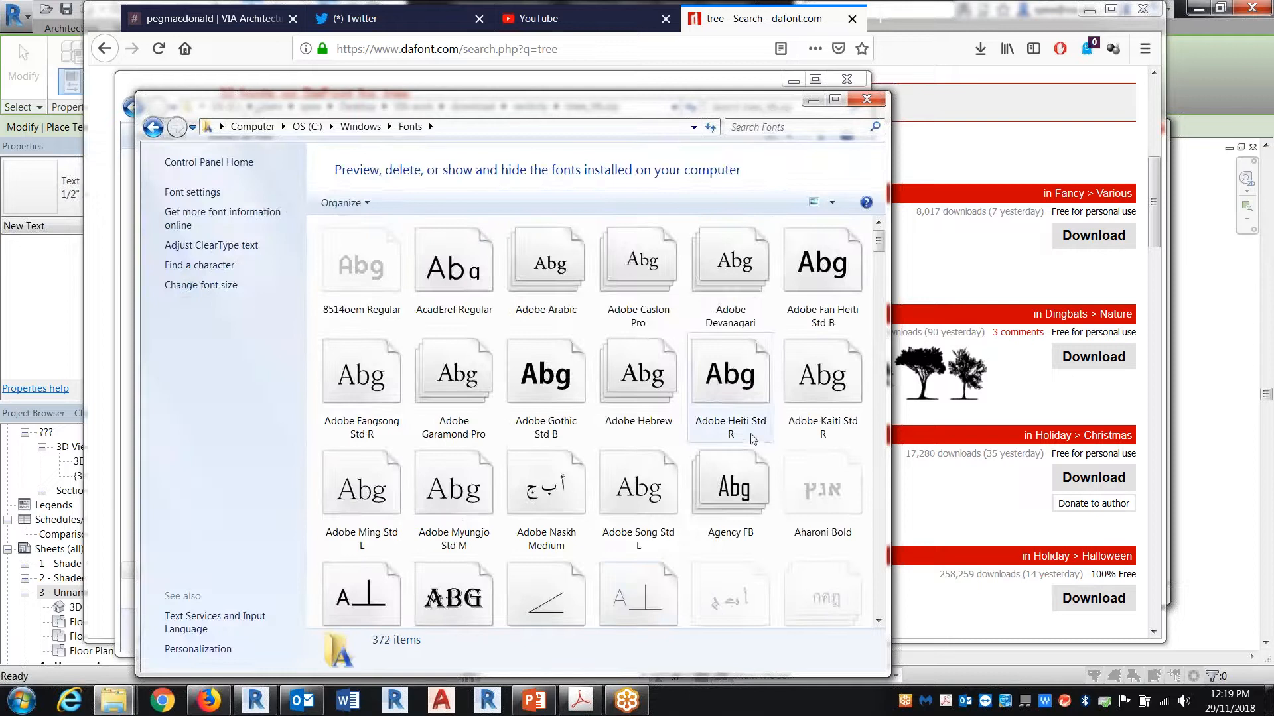
{"action": "left_click_drag", "start_coordinate": [644, 116], "coordinate": [942, 99]}
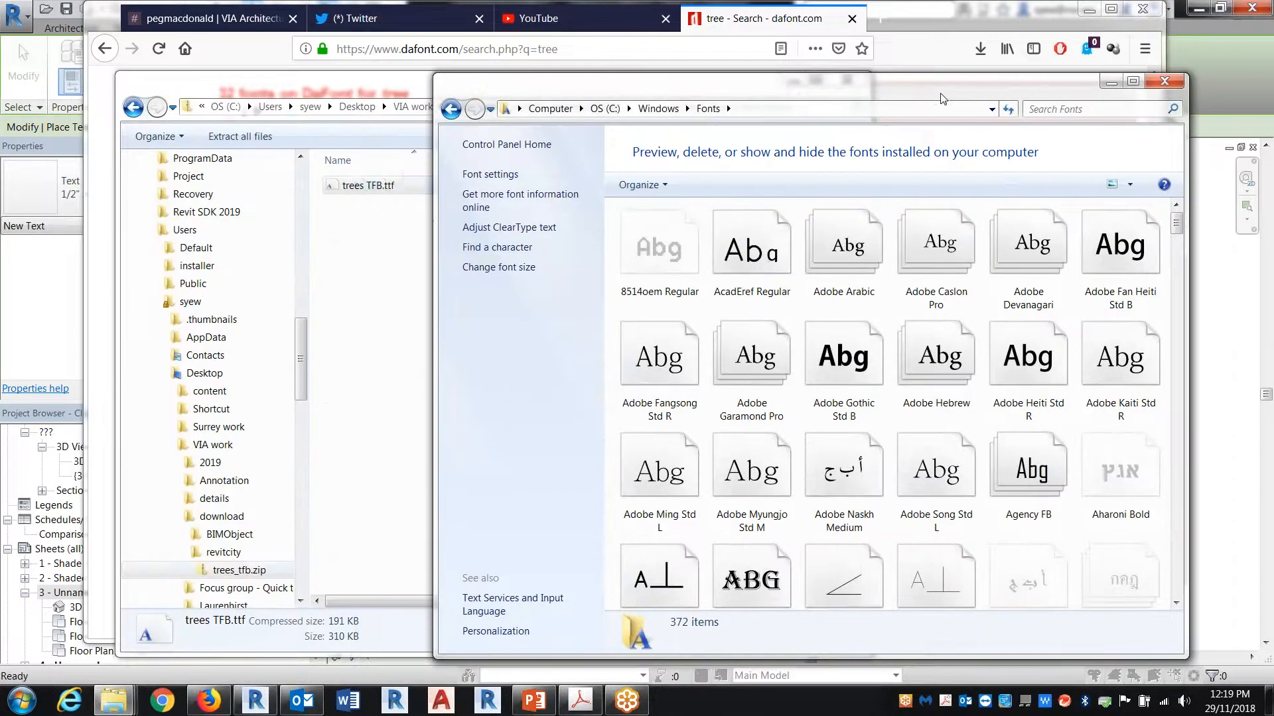
{"action": "left_click_drag", "start_coordinate": [365, 185], "coordinate": [843, 361]}
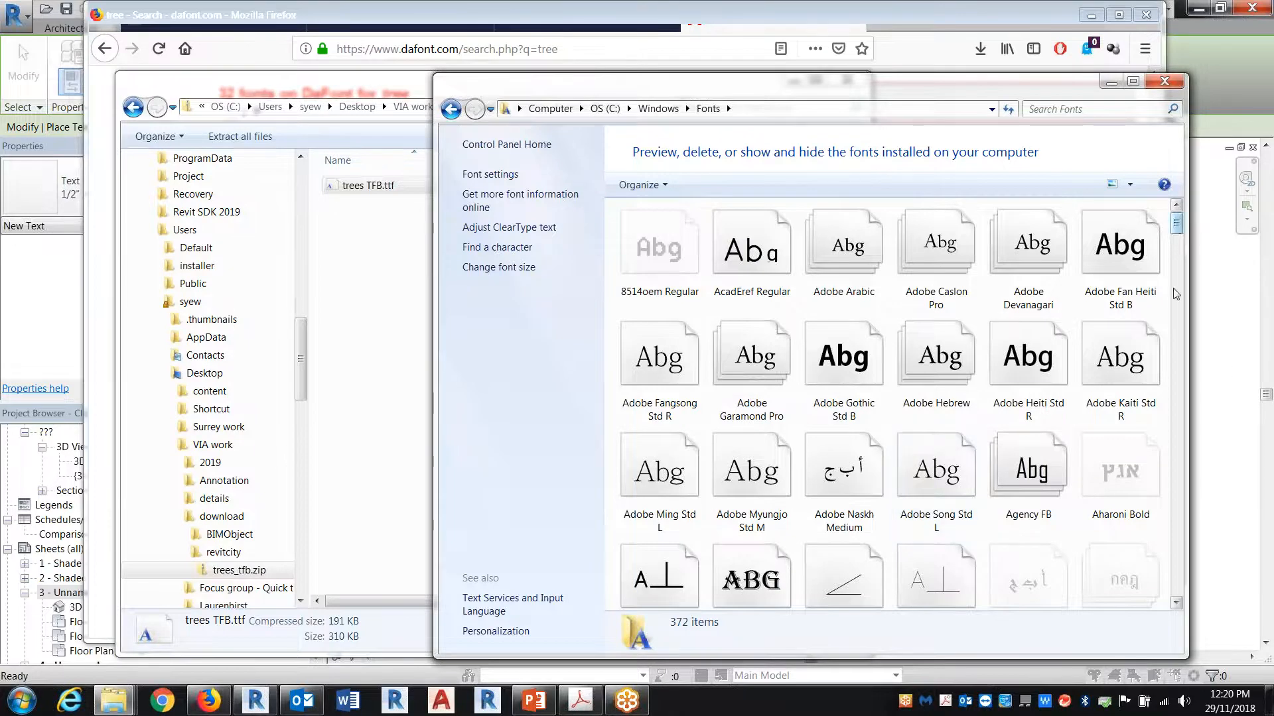
{"action": "left_click_drag", "start_coordinate": [1175, 223], "coordinate": [1174, 534]}
{"action": "left_click", "coordinate": [1163, 82]}
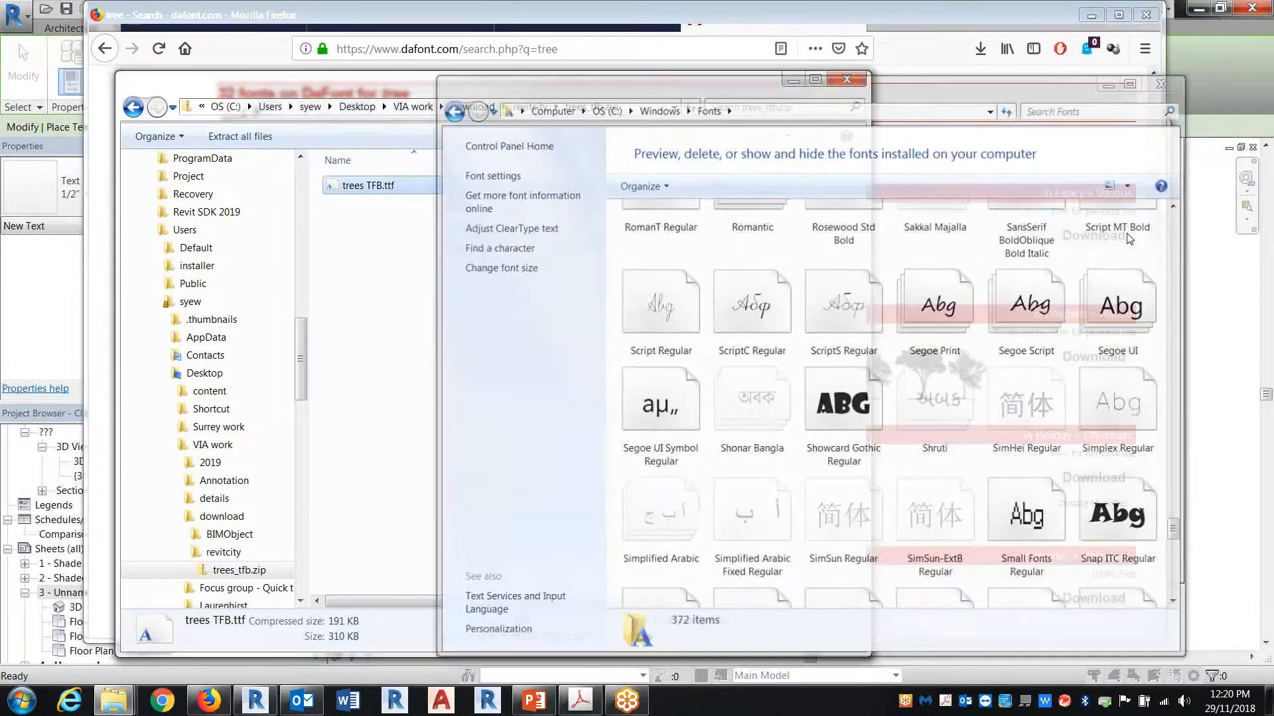
Step: Switch back to Revit, look through the text type's font list for the tree font, and discard the type changes
{"action": "left_click", "coordinate": [1192, 482]}
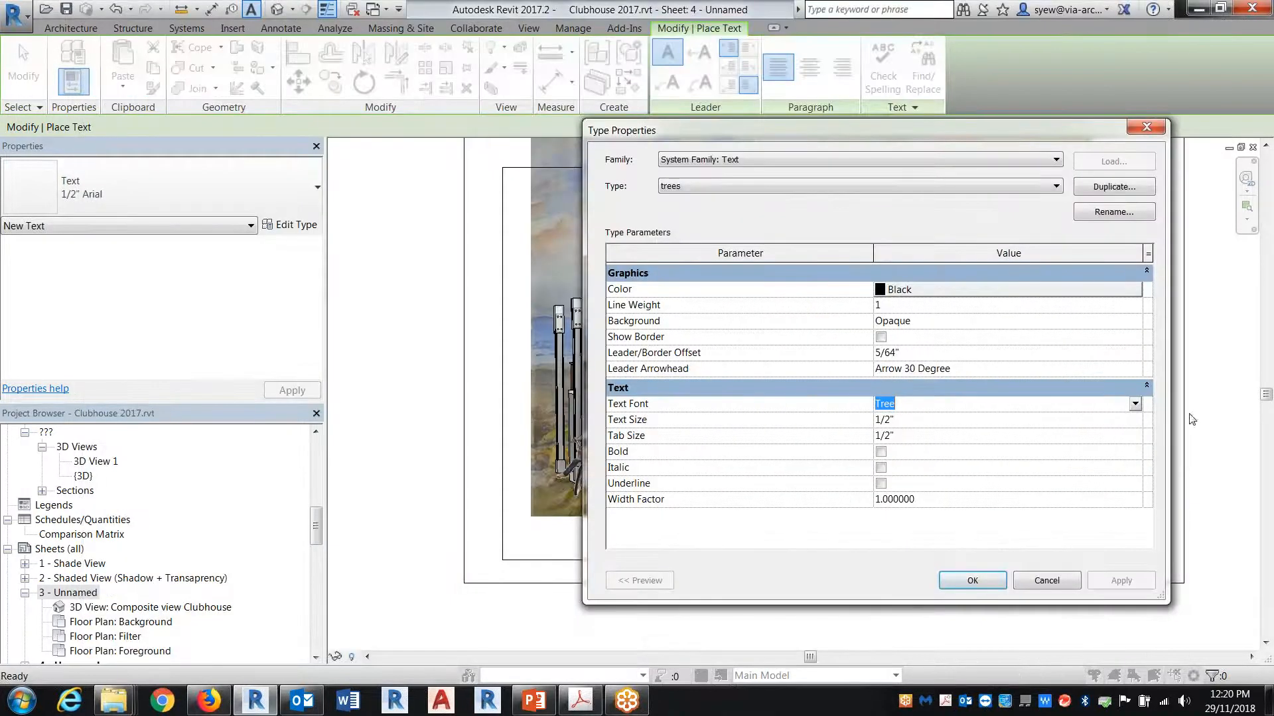
{"action": "left_click", "coordinate": [1133, 404]}
{"action": "left_click_drag", "start_coordinate": [1135, 435], "coordinate": [1141, 479]}
{"action": "left_click", "coordinate": [1135, 420]}
{"action": "left_click", "coordinate": [1135, 420]}
{"action": "left_click", "coordinate": [1135, 420]}
{"action": "left_click", "coordinate": [1135, 420]}
{"action": "left_click", "coordinate": [1135, 420]}
{"action": "left_click", "coordinate": [1135, 420]}
{"action": "left_click", "coordinate": [1135, 420]}
{"action": "left_click", "coordinate": [1135, 420]}
{"action": "left_click", "coordinate": [1135, 419]}
{"action": "left_click", "coordinate": [1135, 420]}
{"action": "left_click", "coordinate": [1135, 420]}
{"action": "left_click", "coordinate": [1135, 420]}
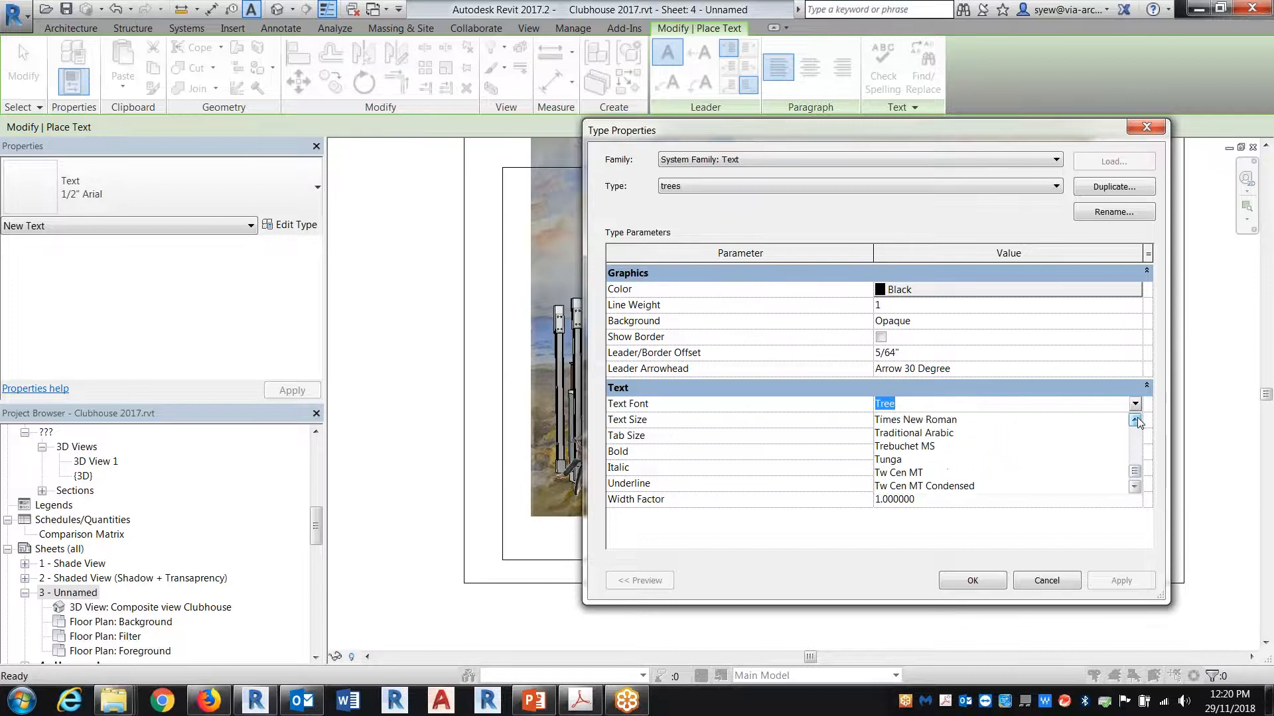
{"action": "left_click", "coordinate": [1047, 581]}
{"action": "left_click", "coordinate": [1047, 581]}
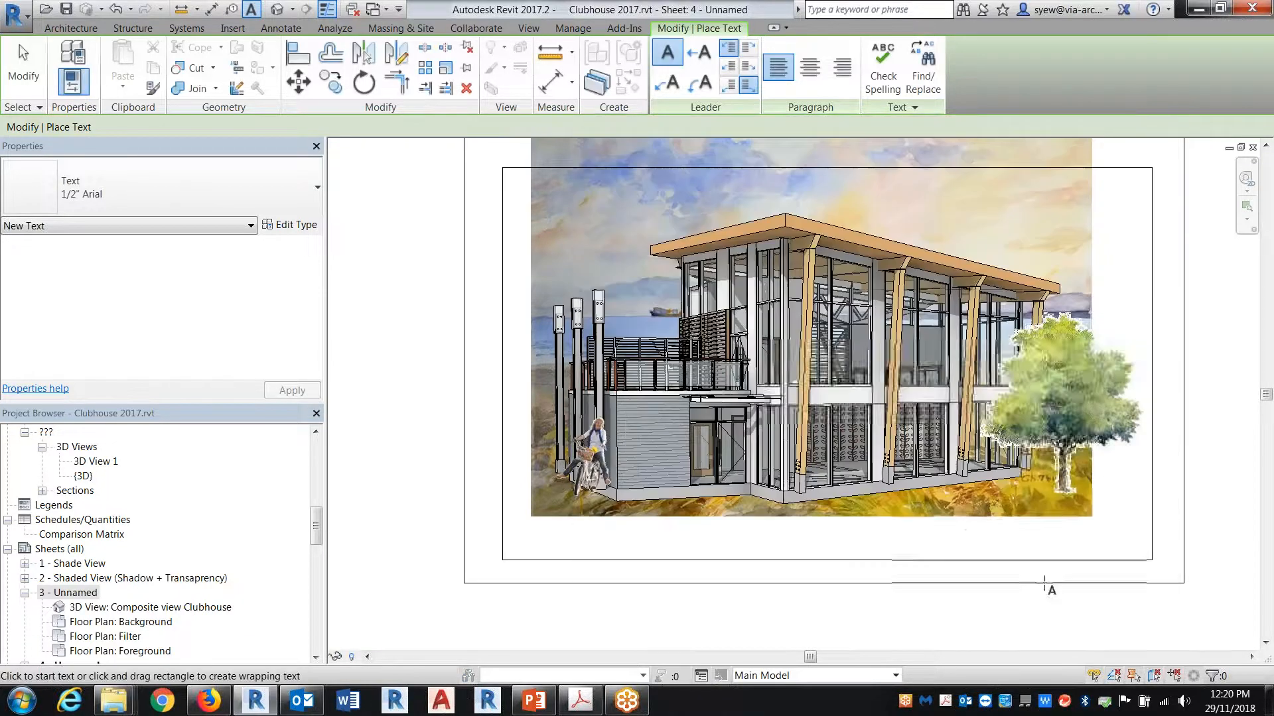
{"action": "left_click", "coordinate": [296, 223]}
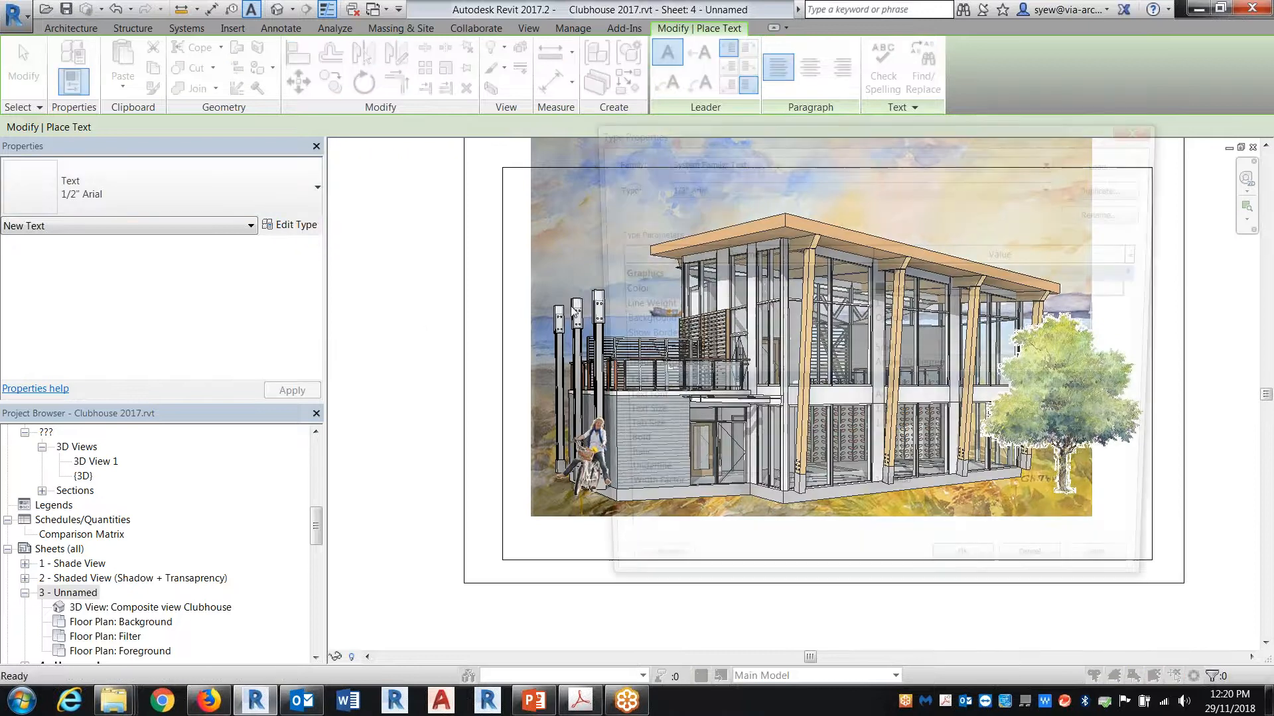
{"action": "left_click", "coordinate": [1135, 404]}
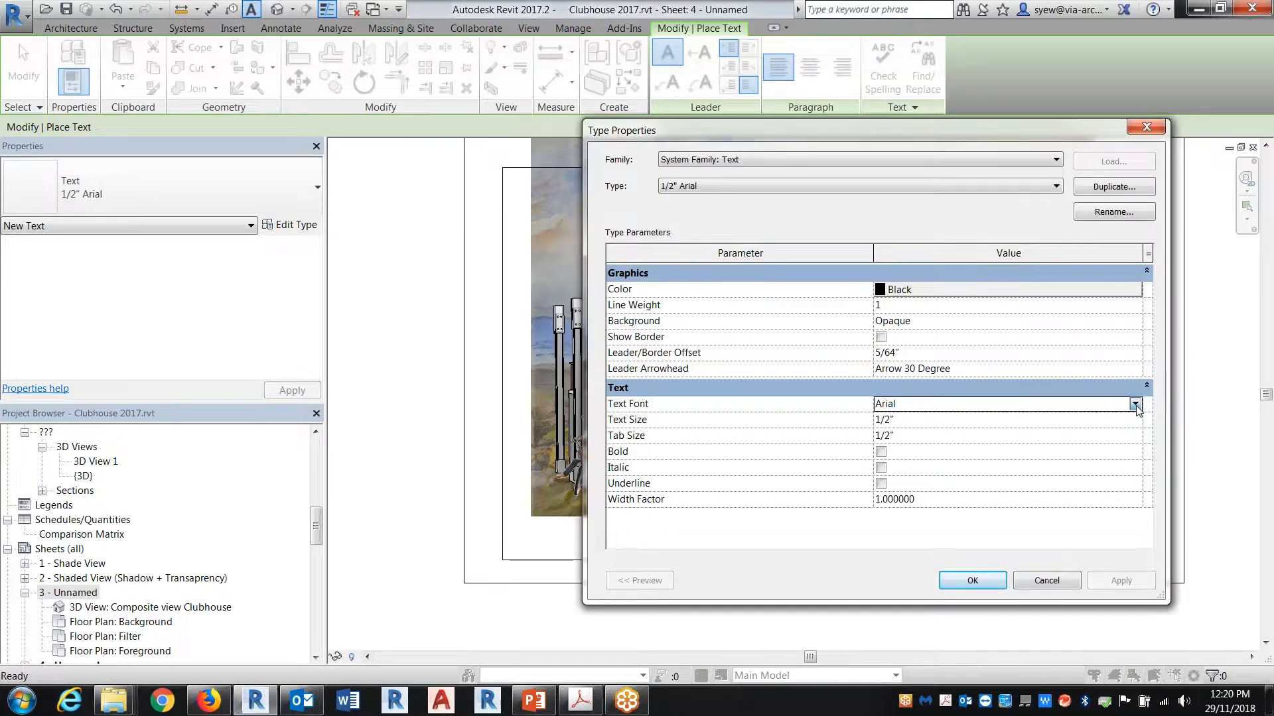
{"action": "left_click", "coordinate": [1135, 404]}
{"action": "key", "text": "Escape"}
{"action": "key", "text": "Escape"}
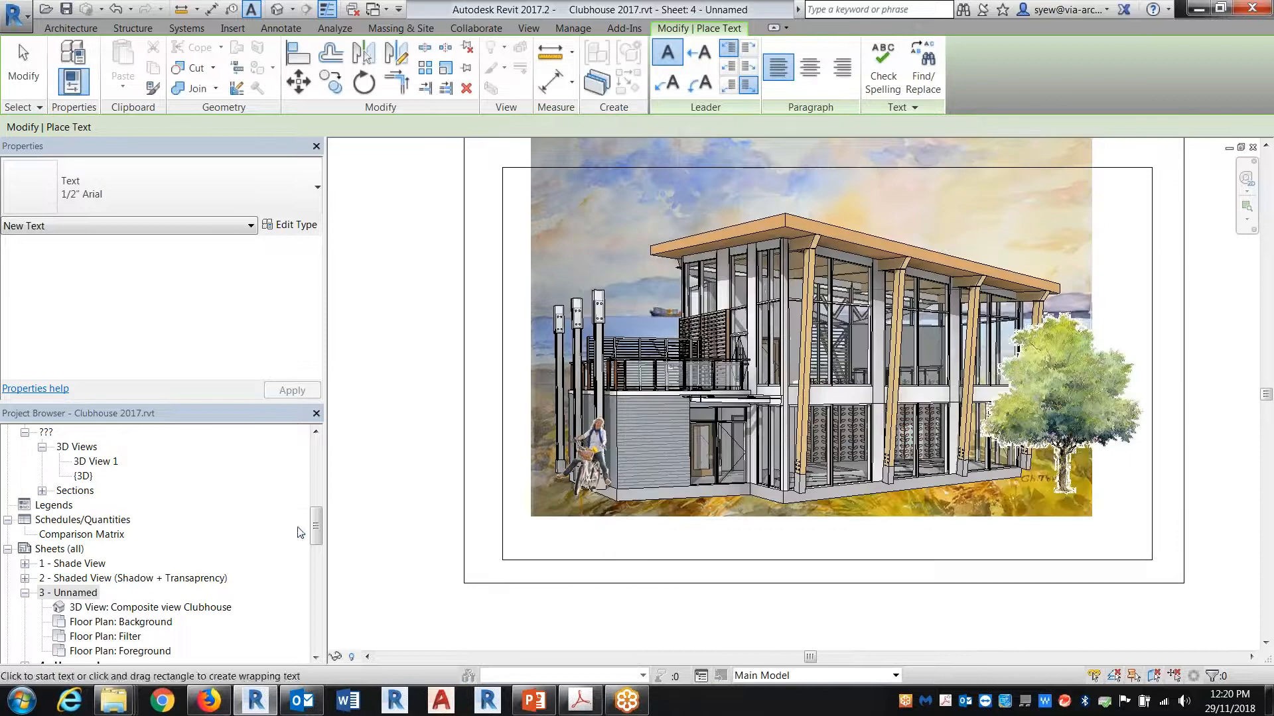
Step: Open the default 3D view and select the Tree model text lying on the red ground region
{"action": "left_click_drag", "start_coordinate": [314, 494], "coordinate": [312, 434]}
{"action": "left_click", "coordinate": [278, 9]}
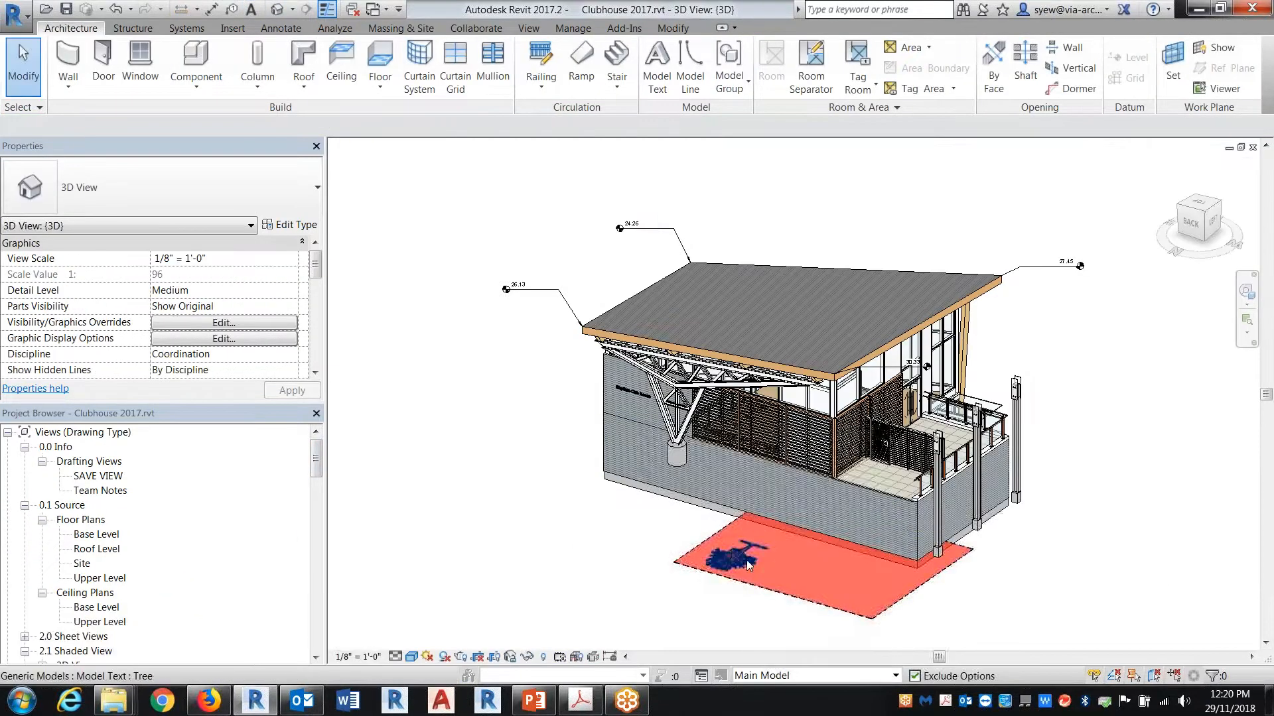
{"action": "left_click", "coordinate": [731, 547]}
{"action": "scroll", "coordinate": [736, 564], "scroll_direction": "up", "scroll_amount": 5}
{"action": "middle_click_drag", "start_coordinate": [742, 583], "coordinate": [597, 398], "text": "shift"}
Step: Open the Tree model text's type properties, look through its font list, and leave the dialog
{"action": "left_click", "coordinate": [292, 224]}
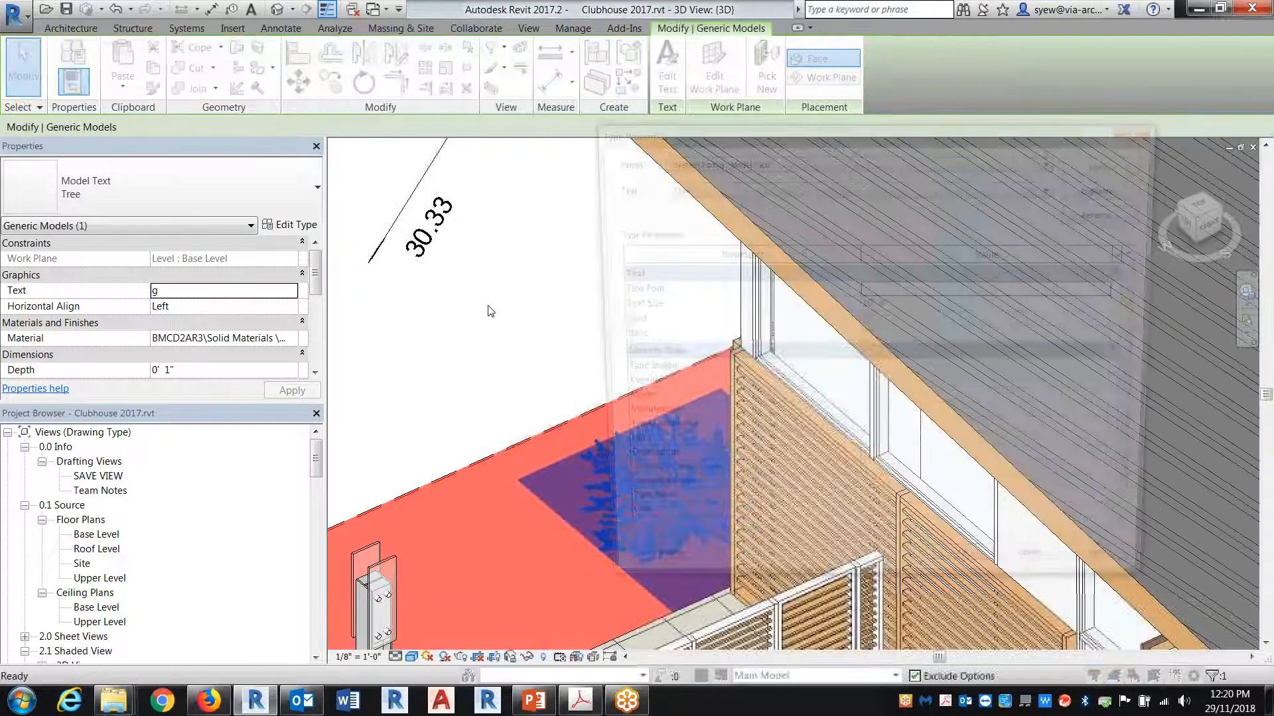
{"action": "left_click", "coordinate": [1122, 291]}
{"action": "left_click", "coordinate": [1122, 291]}
{"action": "left_click_drag", "start_coordinate": [1125, 318], "coordinate": [1122, 351]}
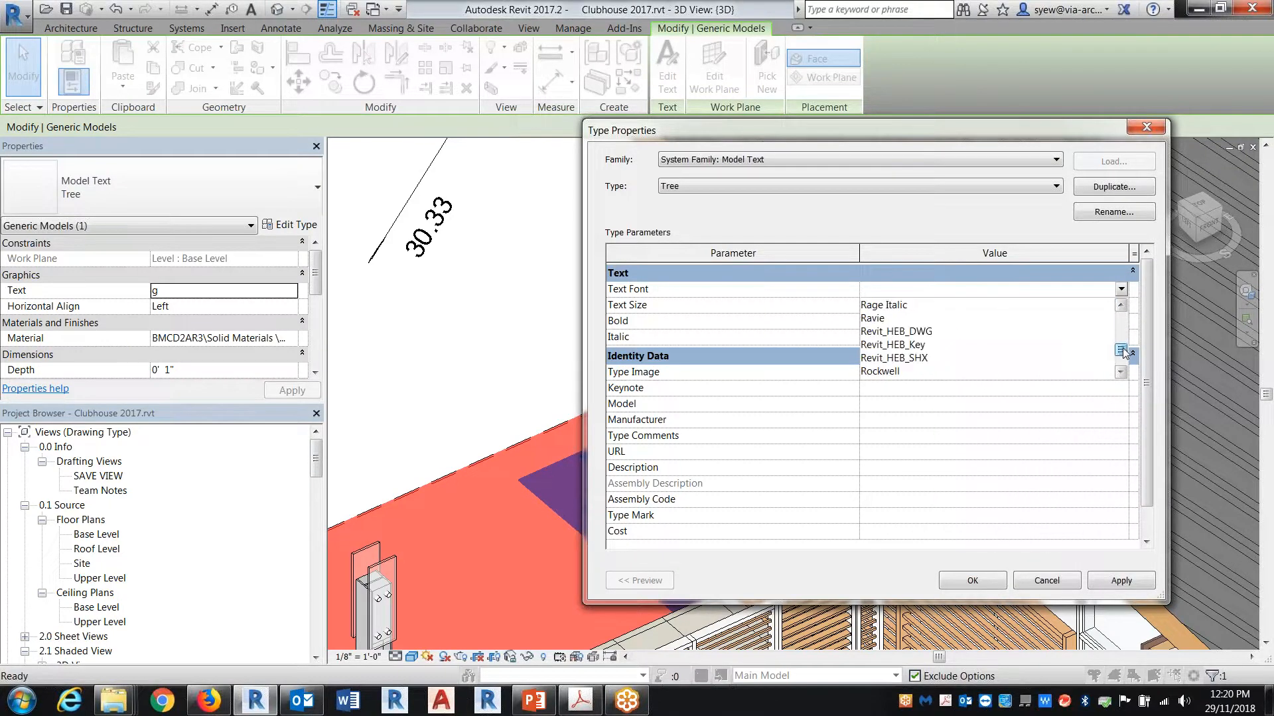
{"action": "left_click", "coordinate": [1121, 306]}
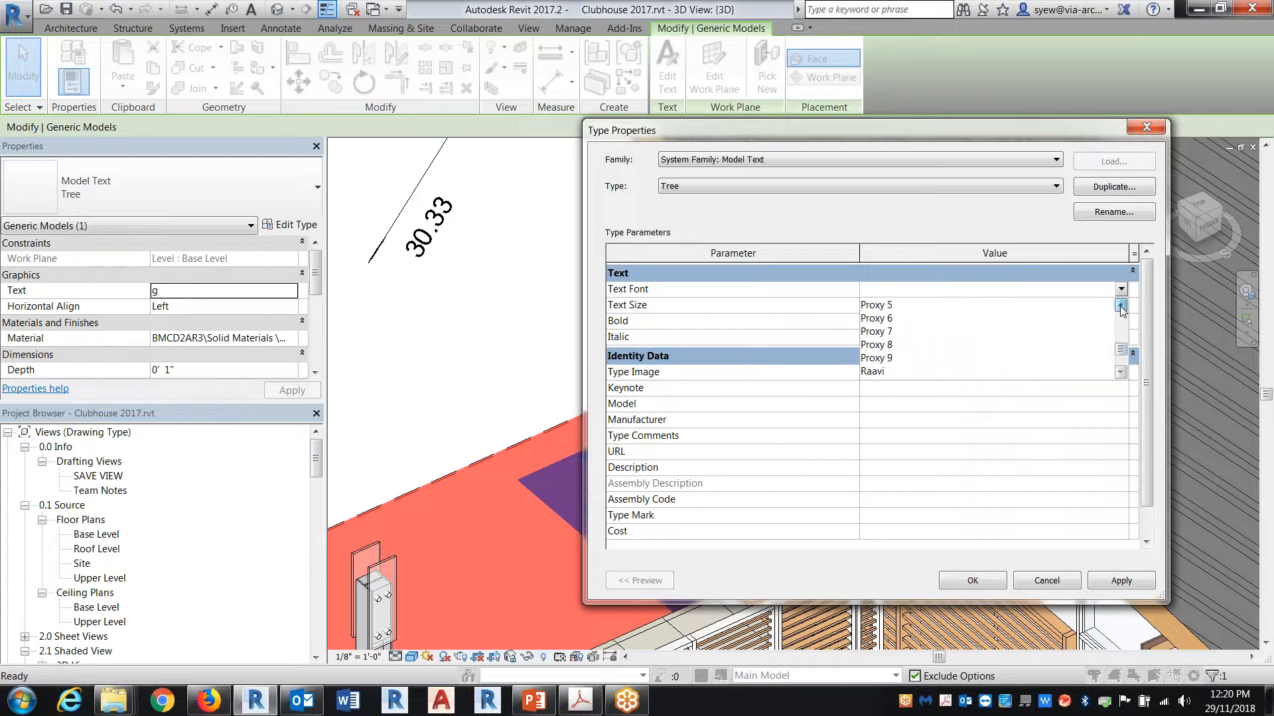
{"action": "left_click", "coordinate": [1121, 305]}
{"action": "left_click", "coordinate": [1121, 305]}
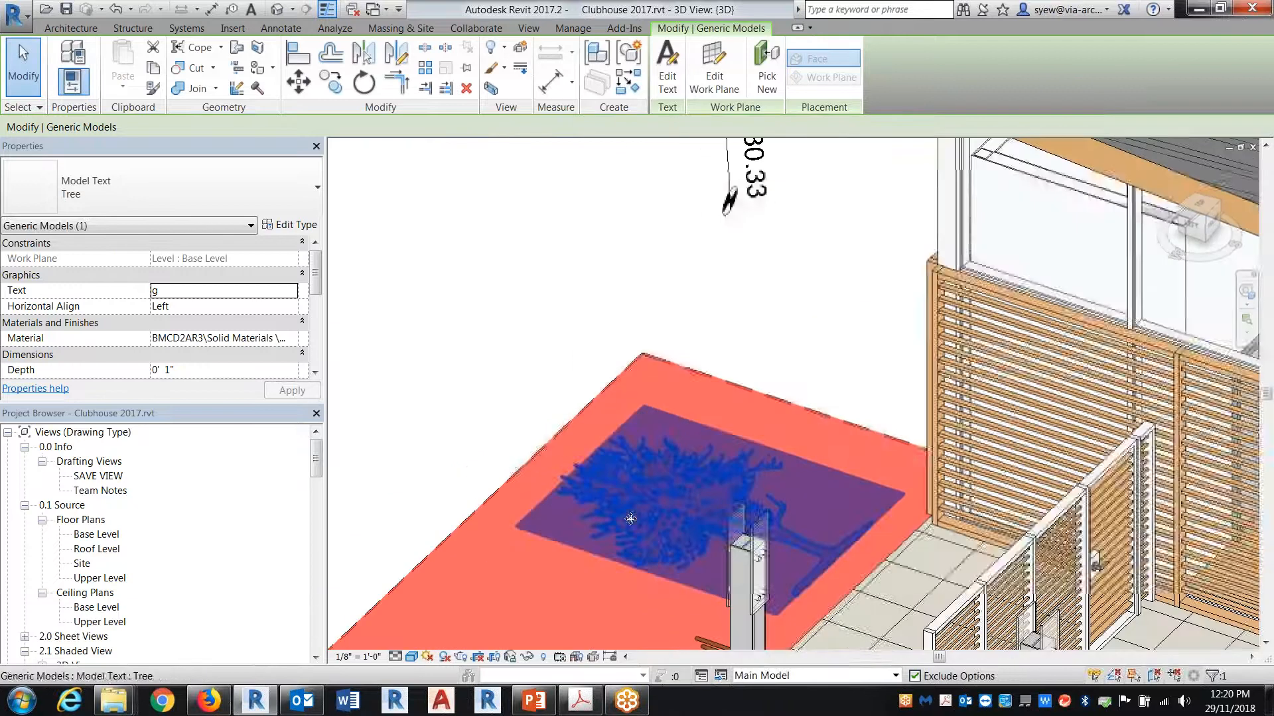
Step: Switch to Firefox, search dafont.com for car, and look through the results to the last page
{"action": "left_click", "coordinate": [159, 289]}
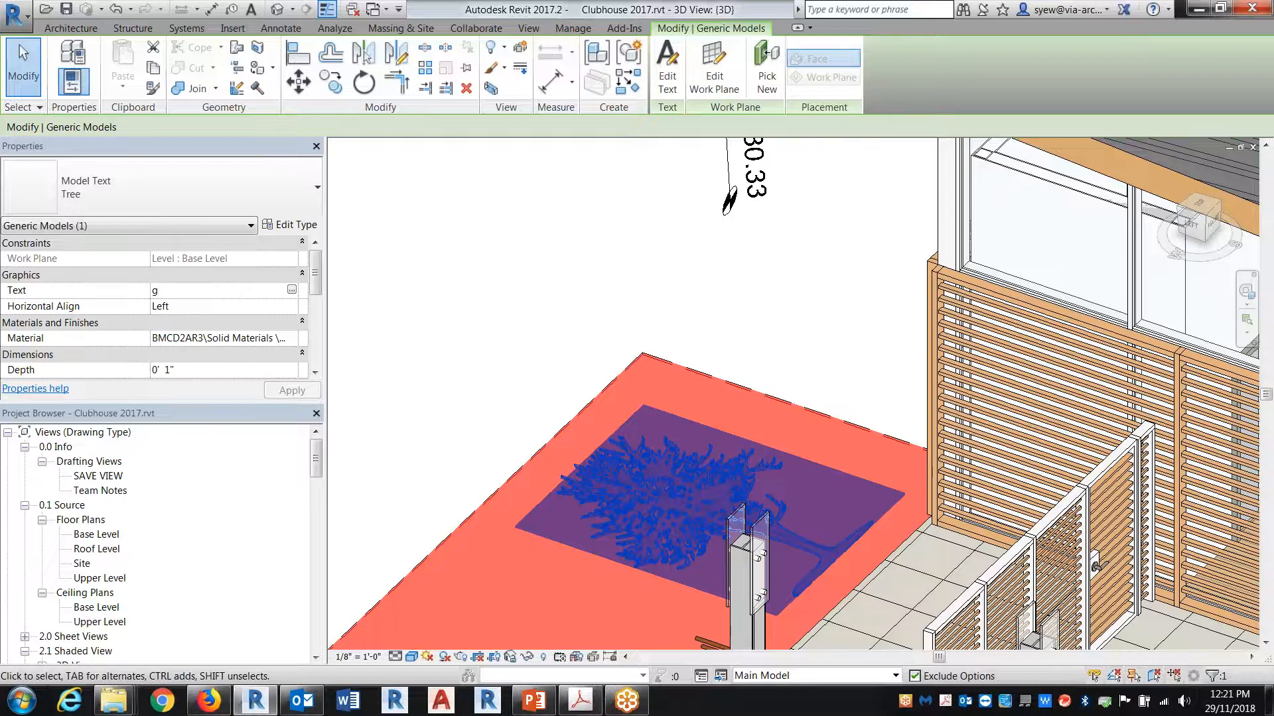
{"action": "left_click", "coordinate": [207, 699]}
{"action": "scroll", "coordinate": [823, 401], "scroll_direction": "down", "scroll_amount": 8}
{"action": "scroll", "coordinate": [818, 401], "scroll_direction": "up", "scroll_amount": 10}
{"action": "double_click", "coordinate": [970, 198]}
{"action": "type", "text": "car"}
{"action": "key", "text": "Return"}
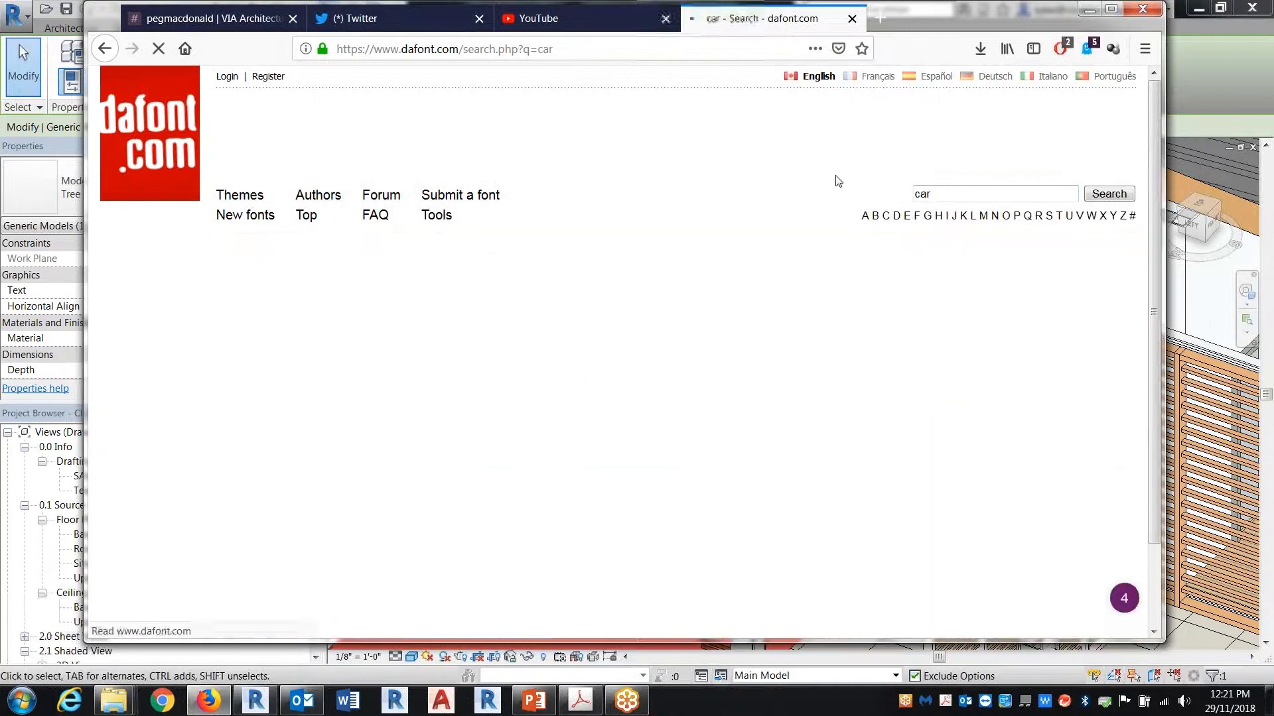
{"action": "scroll", "coordinate": [889, 378], "scroll_direction": "down", "scroll_amount": 15}
{"action": "scroll", "coordinate": [878, 375], "scroll_direction": "down", "scroll_amount": 20}
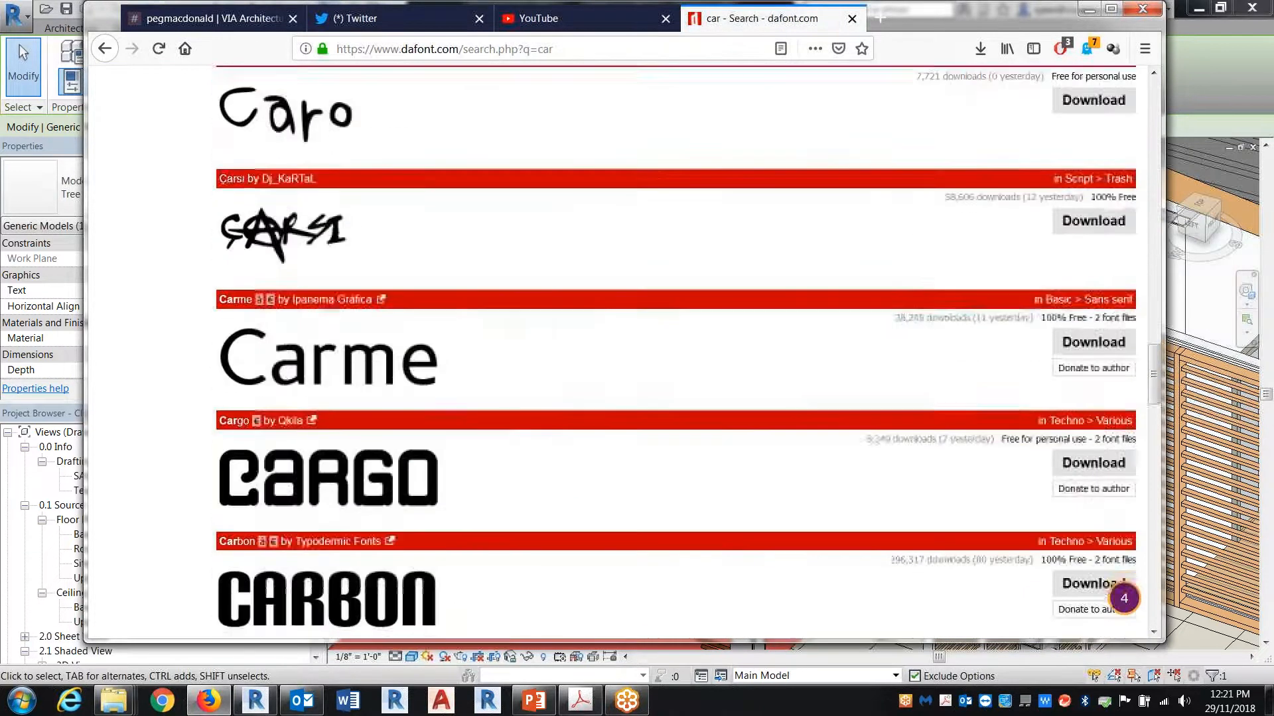
{"action": "scroll", "coordinate": [392, 465], "scroll_direction": "down", "scroll_amount": 5}
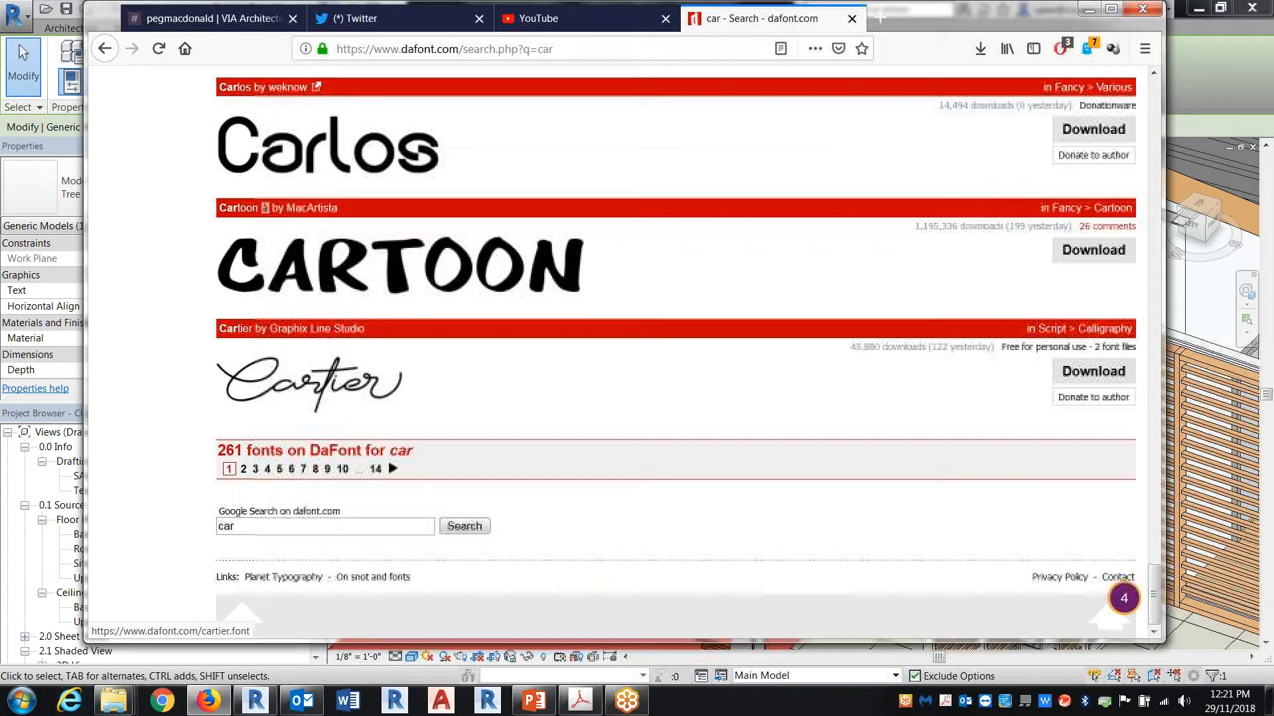
{"action": "left_click", "coordinate": [392, 477]}
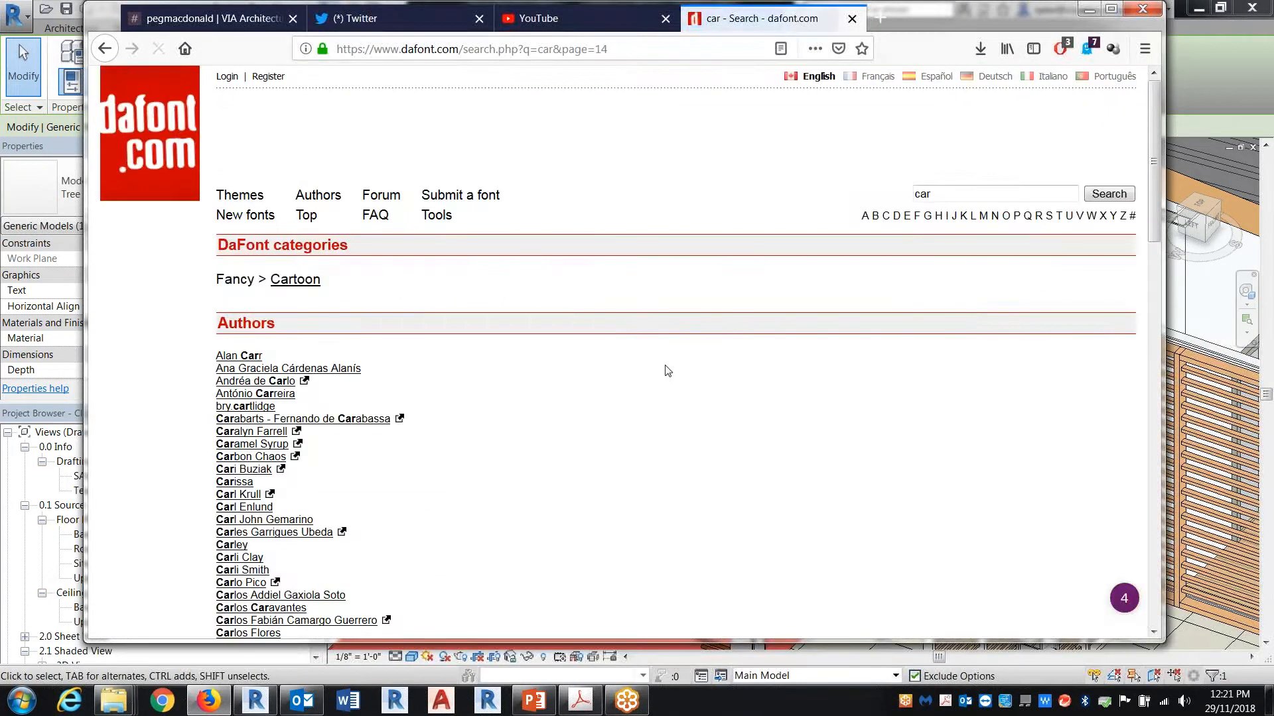
Step: Search dafont.com for volk and scroll the results to the Volkswagen dingbats font
{"action": "key", "text": "ctrl+a"}
{"action": "type", "text": "volk"}
{"action": "key", "text": "Return"}
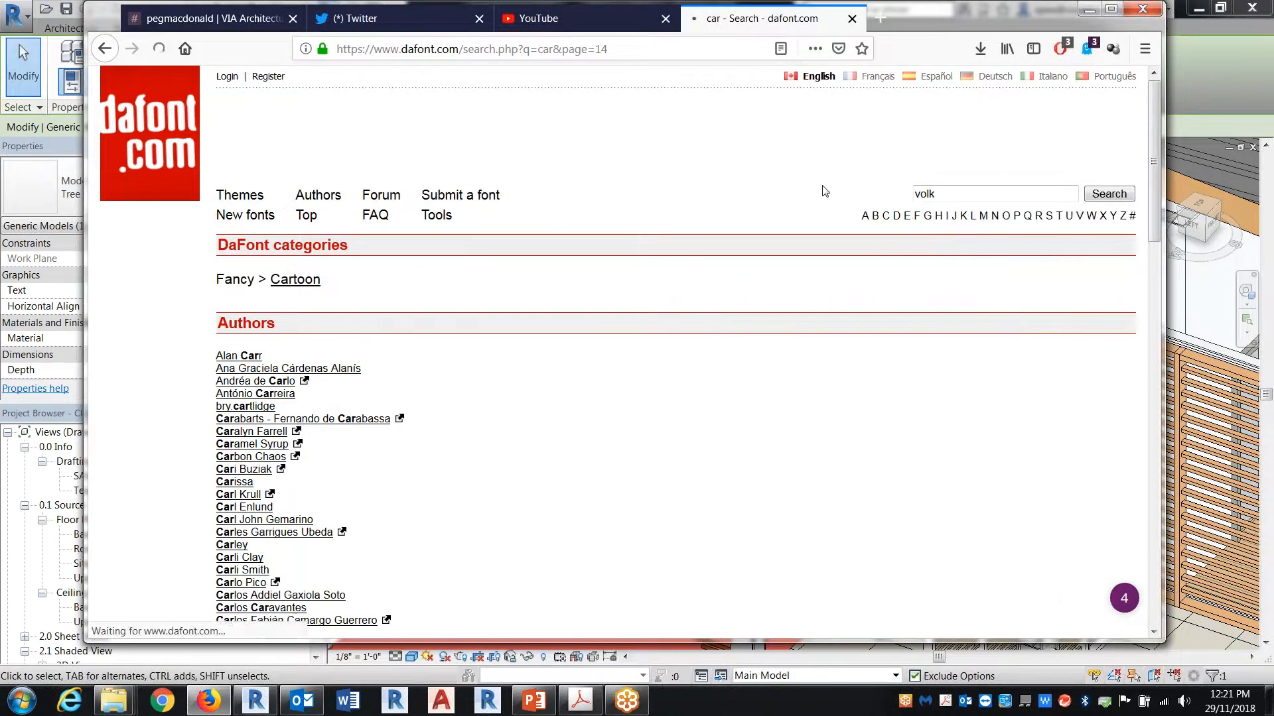
{"action": "scroll", "coordinate": [824, 364], "scroll_direction": "down", "scroll_amount": 6}
{"action": "scroll", "coordinate": [825, 364], "scroll_direction": "down", "scroll_amount": 2}
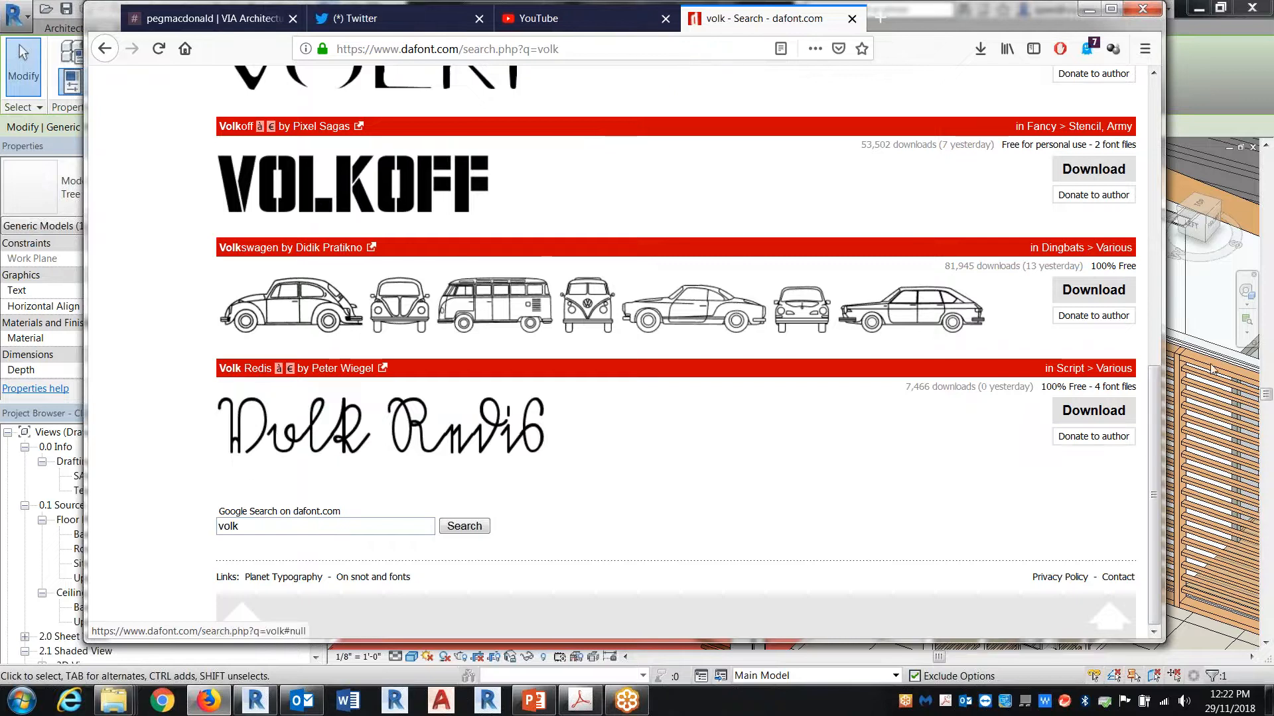
Step: Return to Revit, open the Base Level floor plan, and clear the model text selection
{"action": "left_click", "coordinate": [1195, 320]}
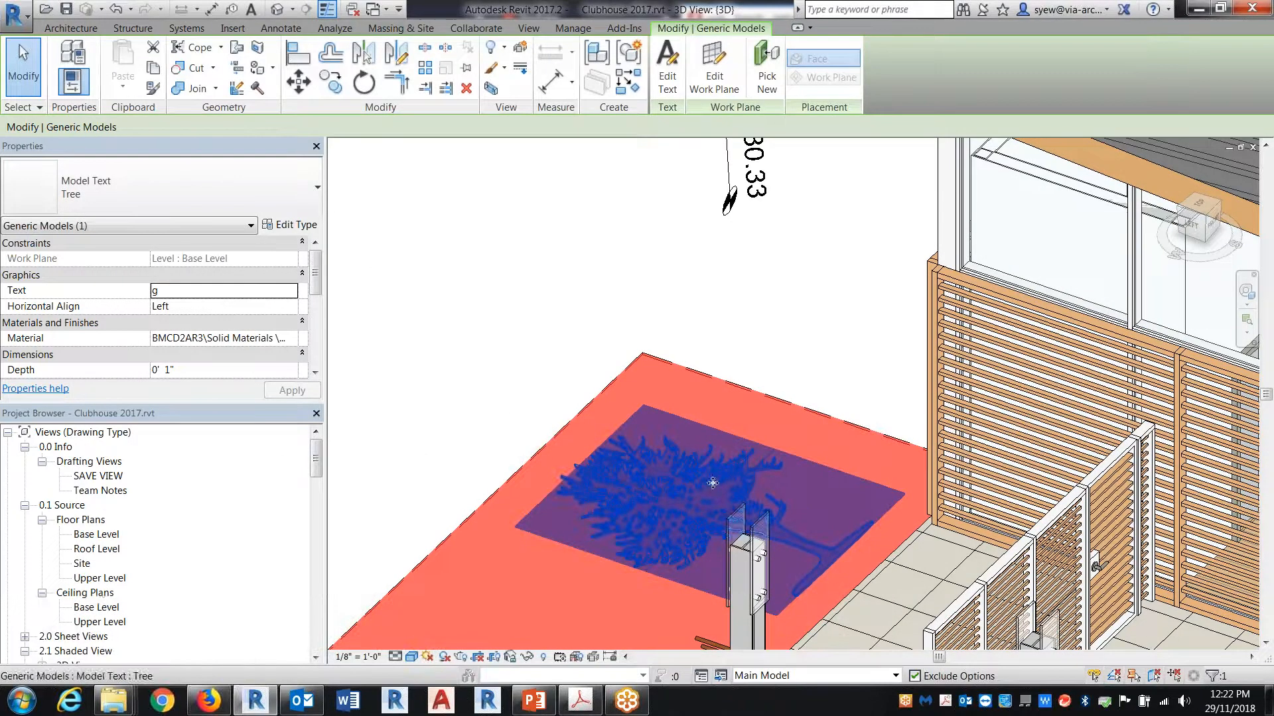
{"action": "double_click", "coordinate": [103, 535]}
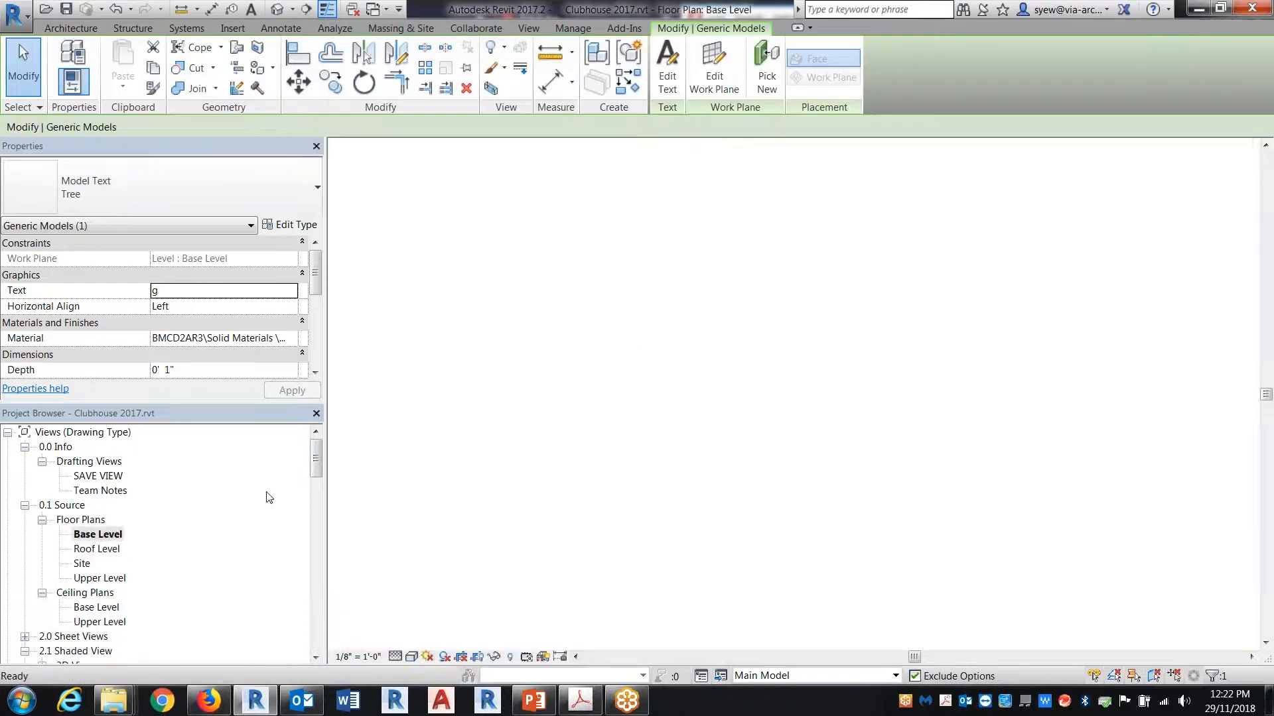
{"action": "left_click", "coordinate": [886, 538]}
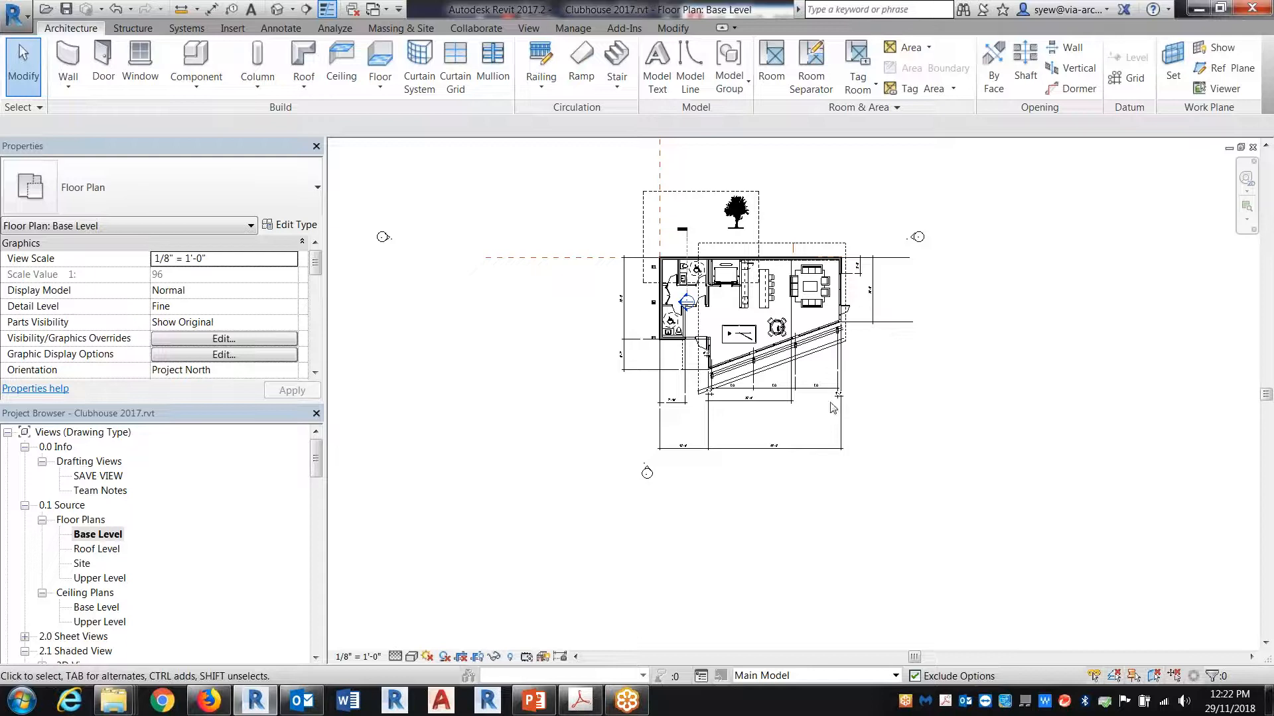
Step: Open the M_RPC Tree - Deciduous.rfa family from the Planting folder of the Canada metric library
{"action": "left_click", "coordinate": [43, 11]}
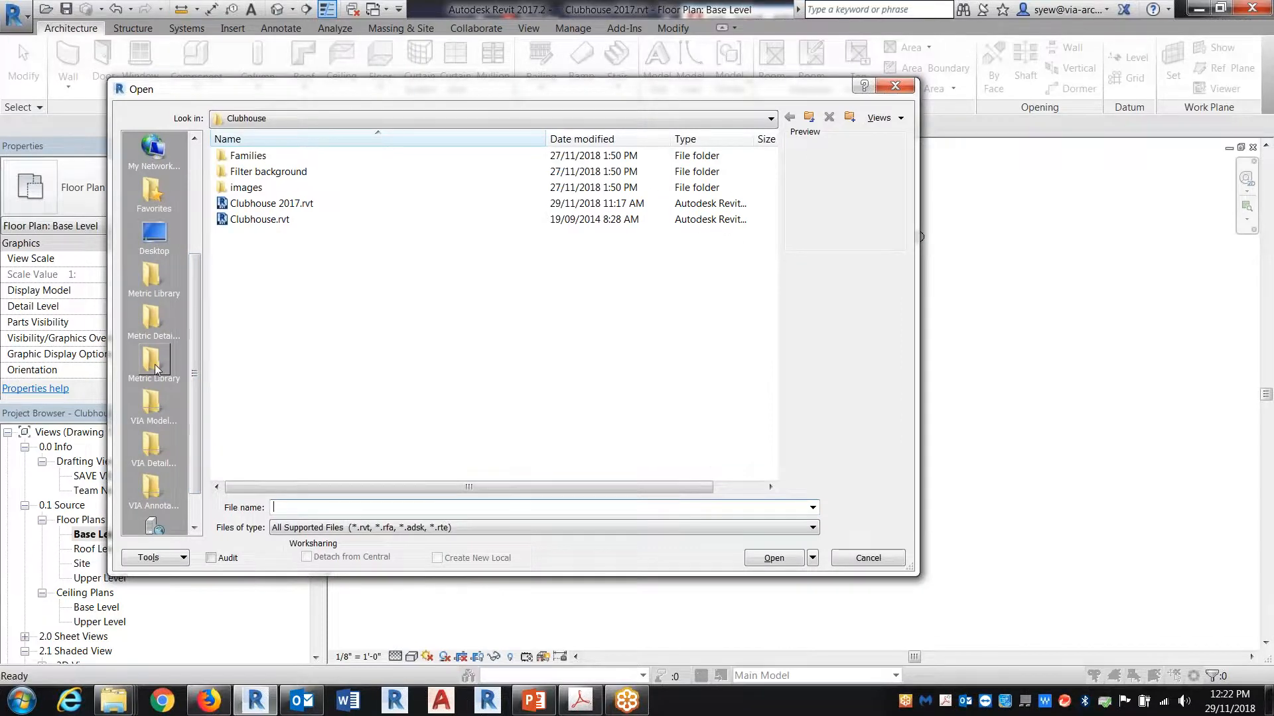
{"action": "left_click", "coordinate": [154, 364]}
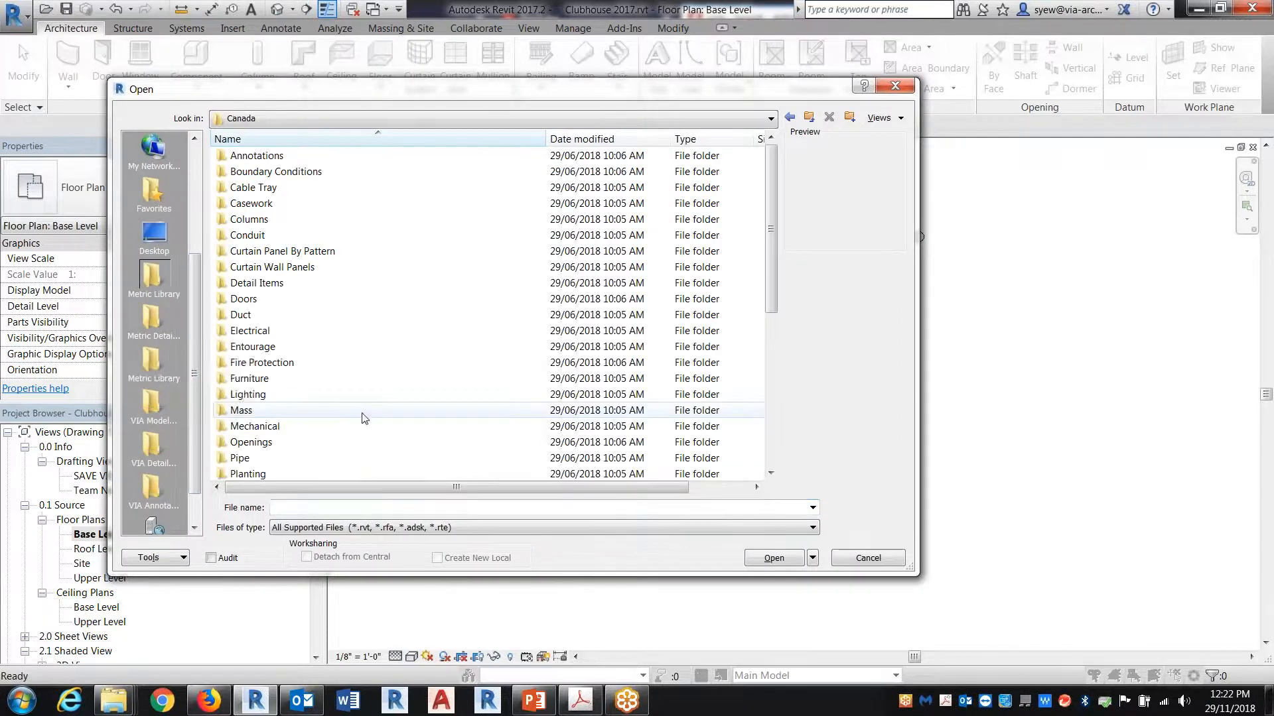
{"action": "scroll", "coordinate": [373, 386], "scroll_direction": "down", "scroll_amount": 3}
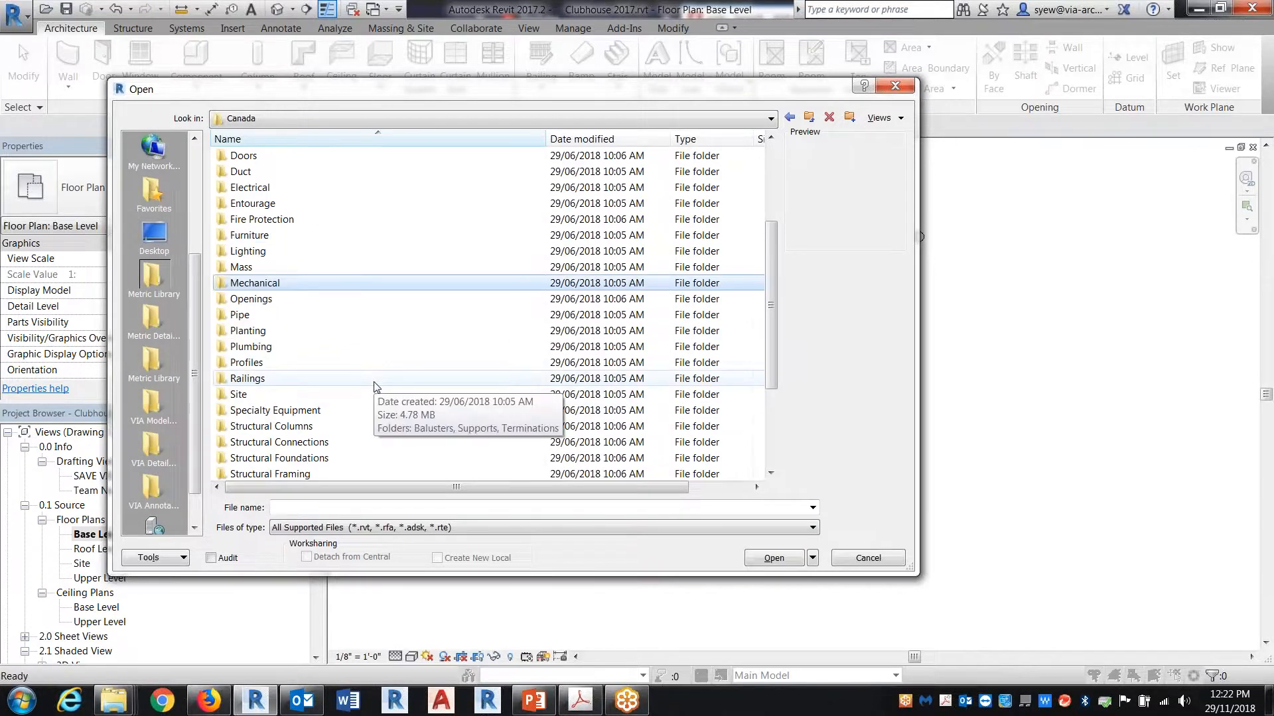
{"action": "double_click", "coordinate": [251, 330]}
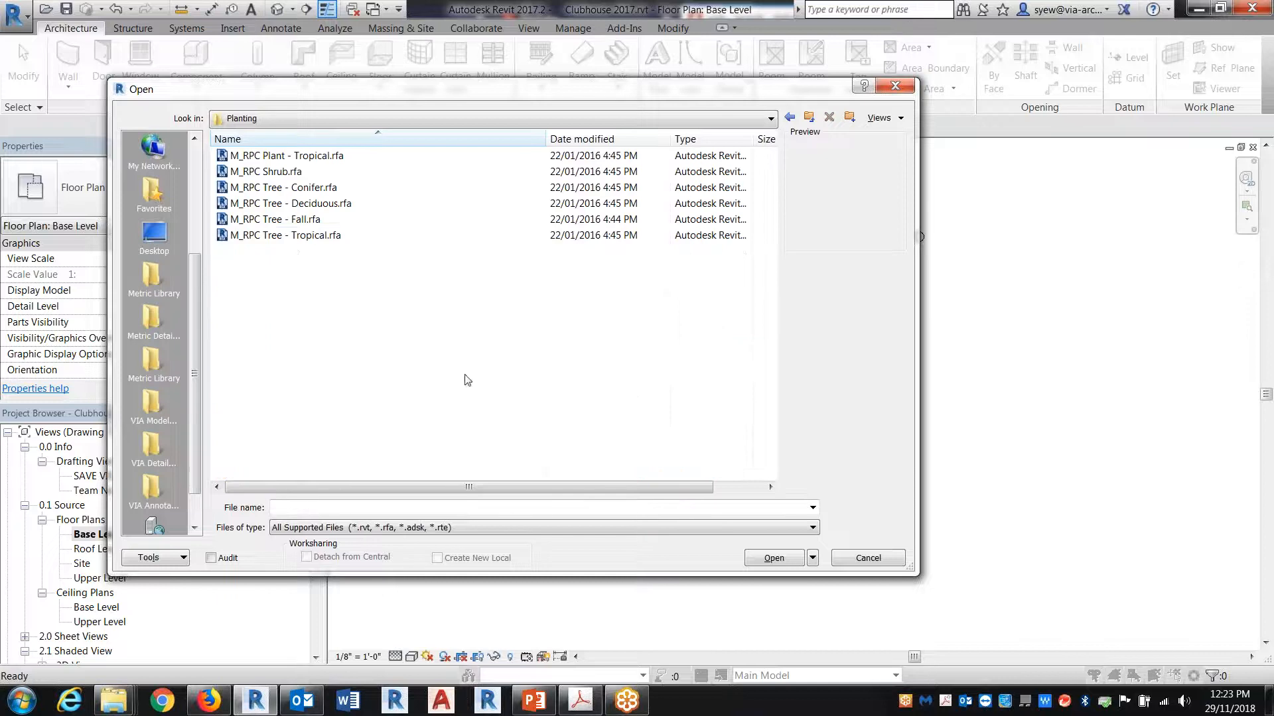
{"action": "left_click", "coordinate": [325, 237]}
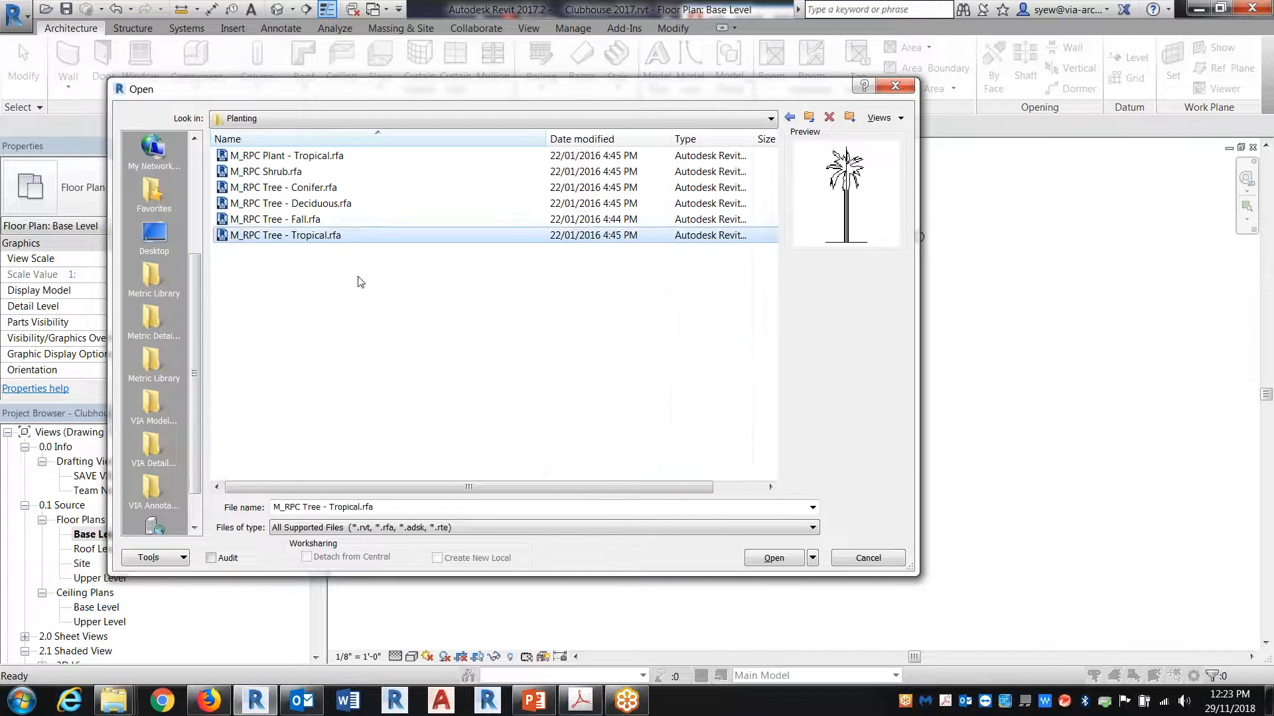
{"action": "left_click", "coordinate": [275, 207]}
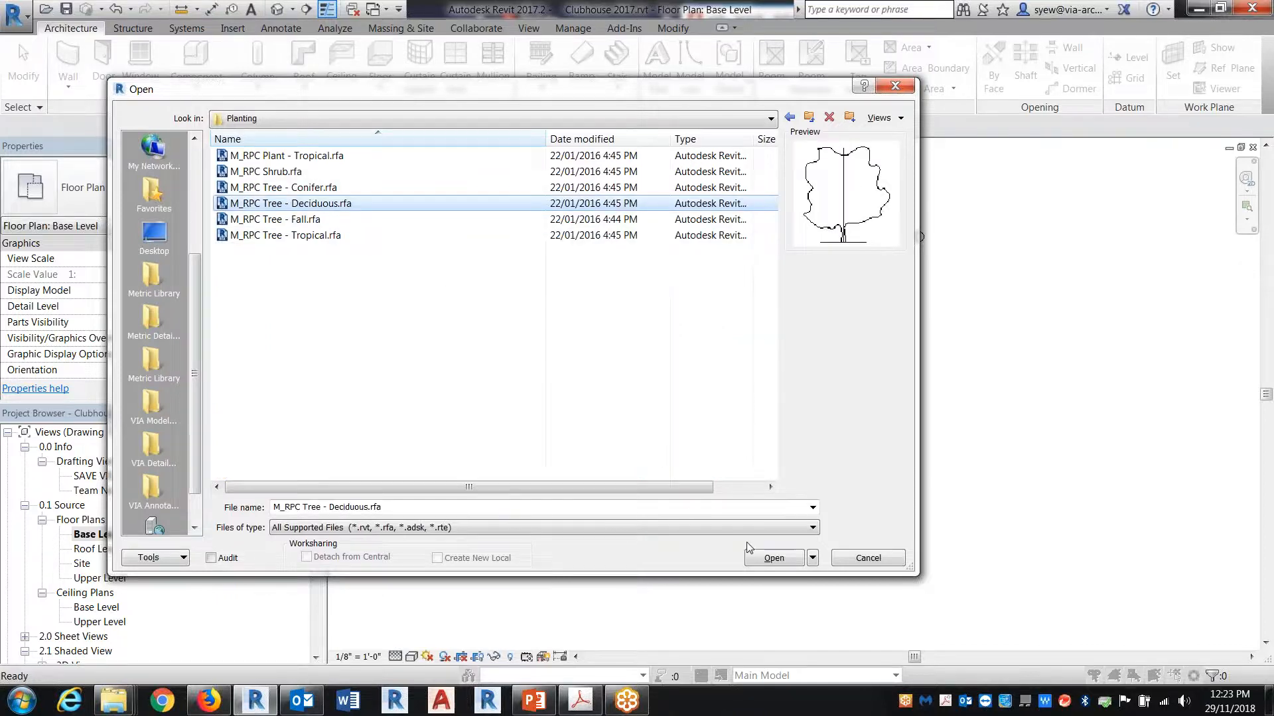
{"action": "key", "text": "Return"}
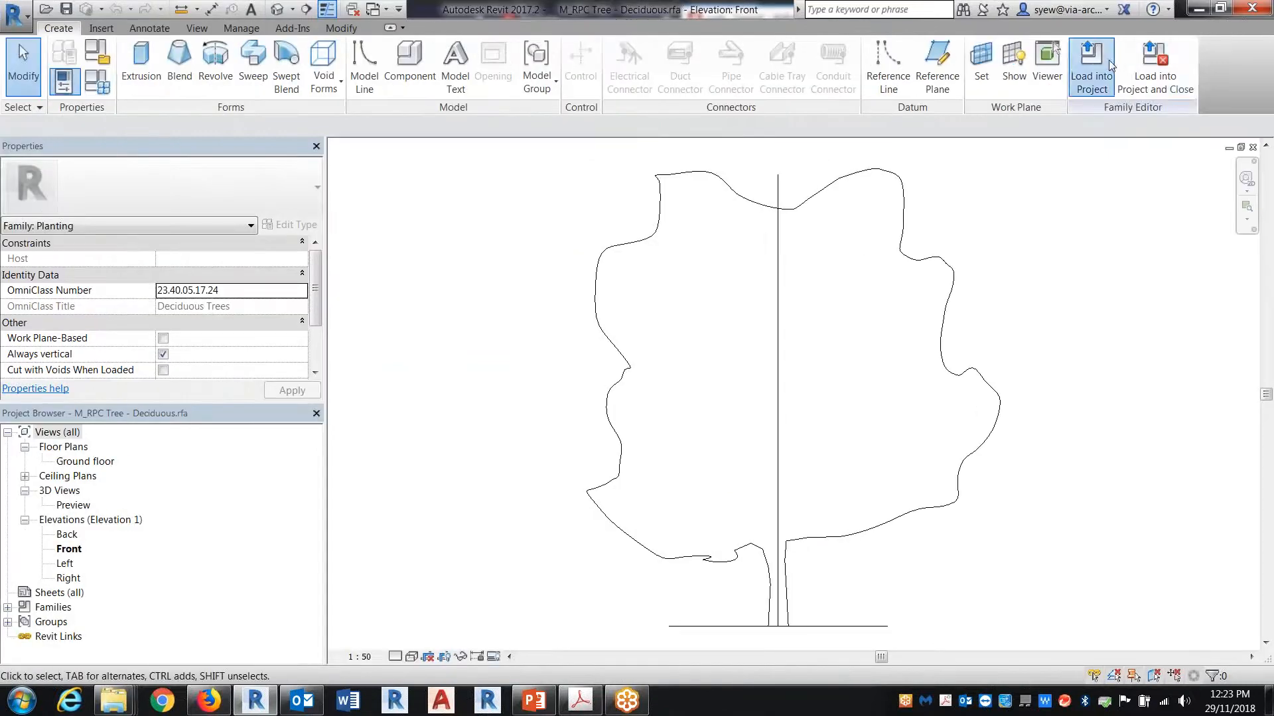
Step: Load the deciduous tree family into Clubhouse 2017.rvt and place three trees in a row along the building's south side
{"action": "left_click", "coordinate": [1091, 66]}
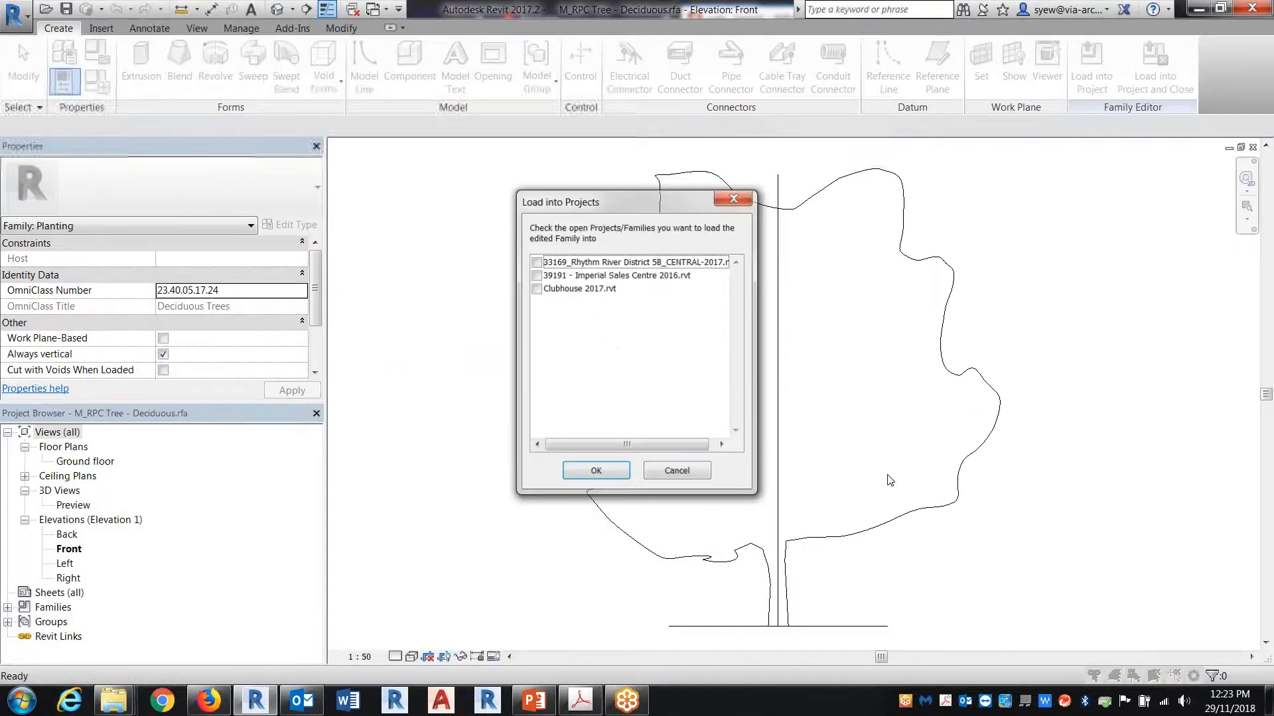
{"action": "left_click", "coordinate": [535, 289]}
{"action": "left_click", "coordinate": [596, 472]}
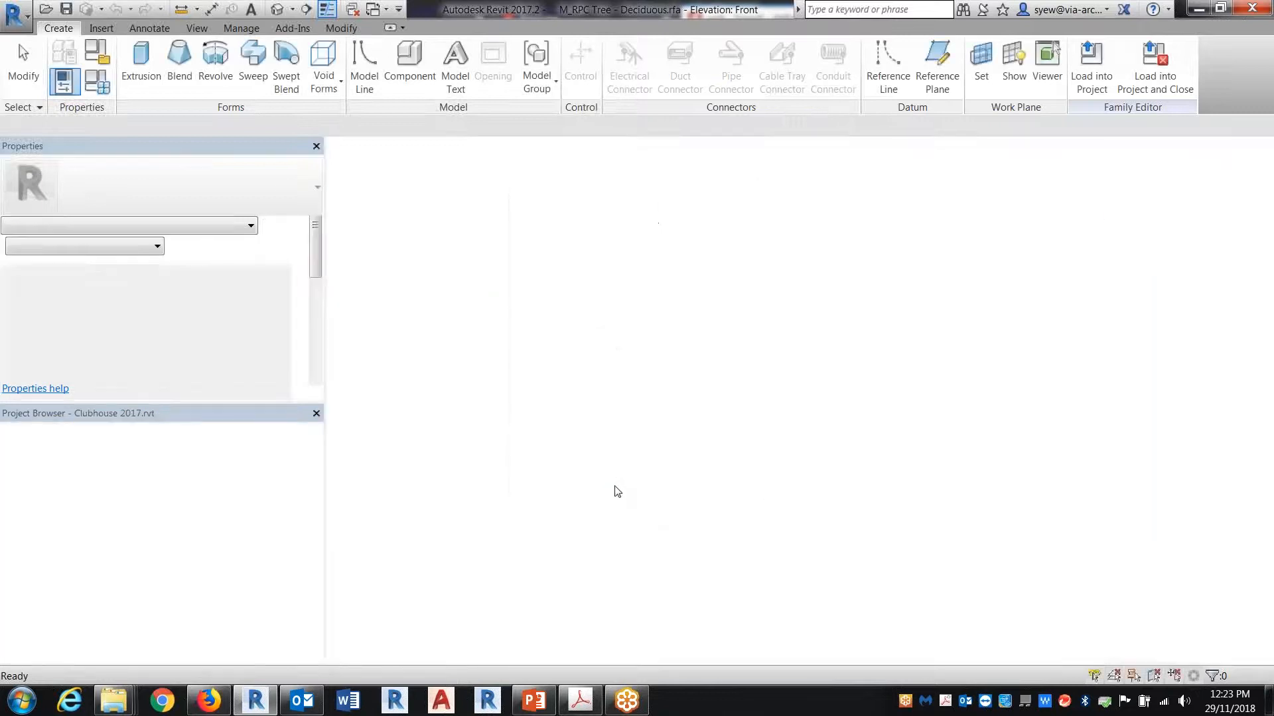
{"action": "left_click", "coordinate": [629, 437]}
{"action": "left_click", "coordinate": [741, 443]}
{"action": "left_click", "coordinate": [851, 444]}
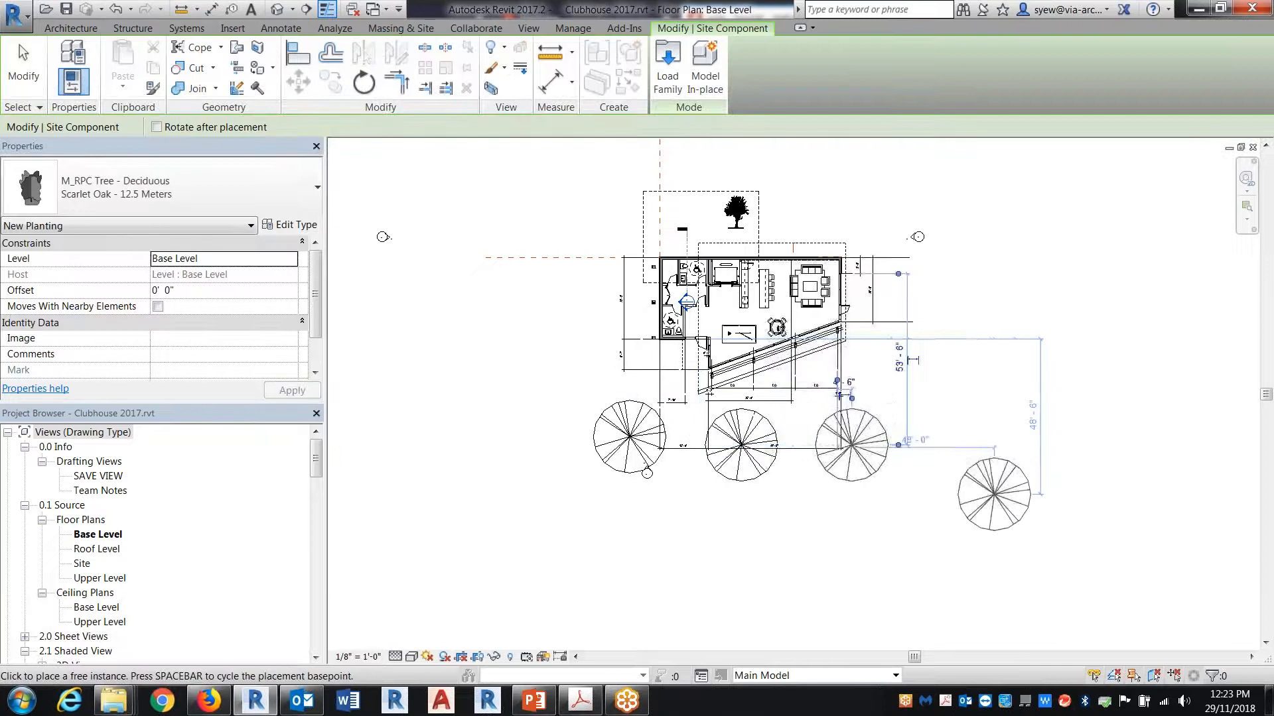
{"action": "key", "text": "Escape"}
{"action": "key", "text": "Escape"}
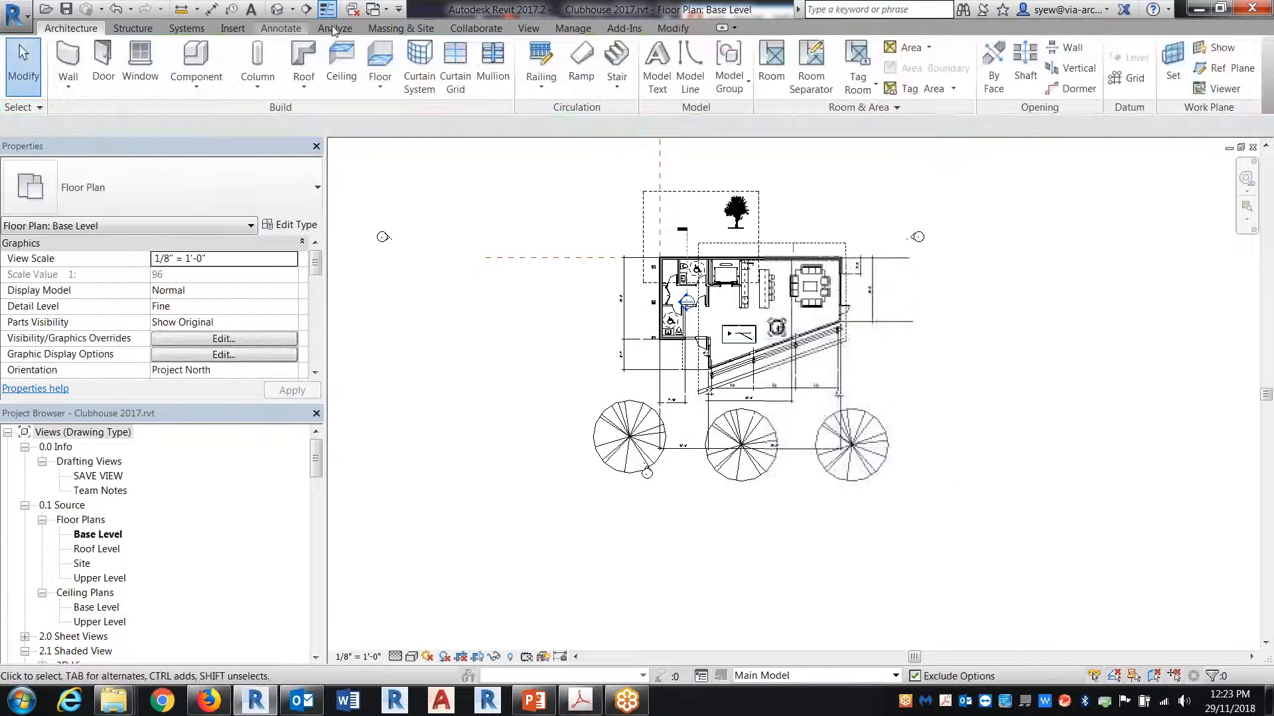
{"action": "left_click", "coordinate": [529, 28]}
{"action": "left_click", "coordinate": [620, 68]}
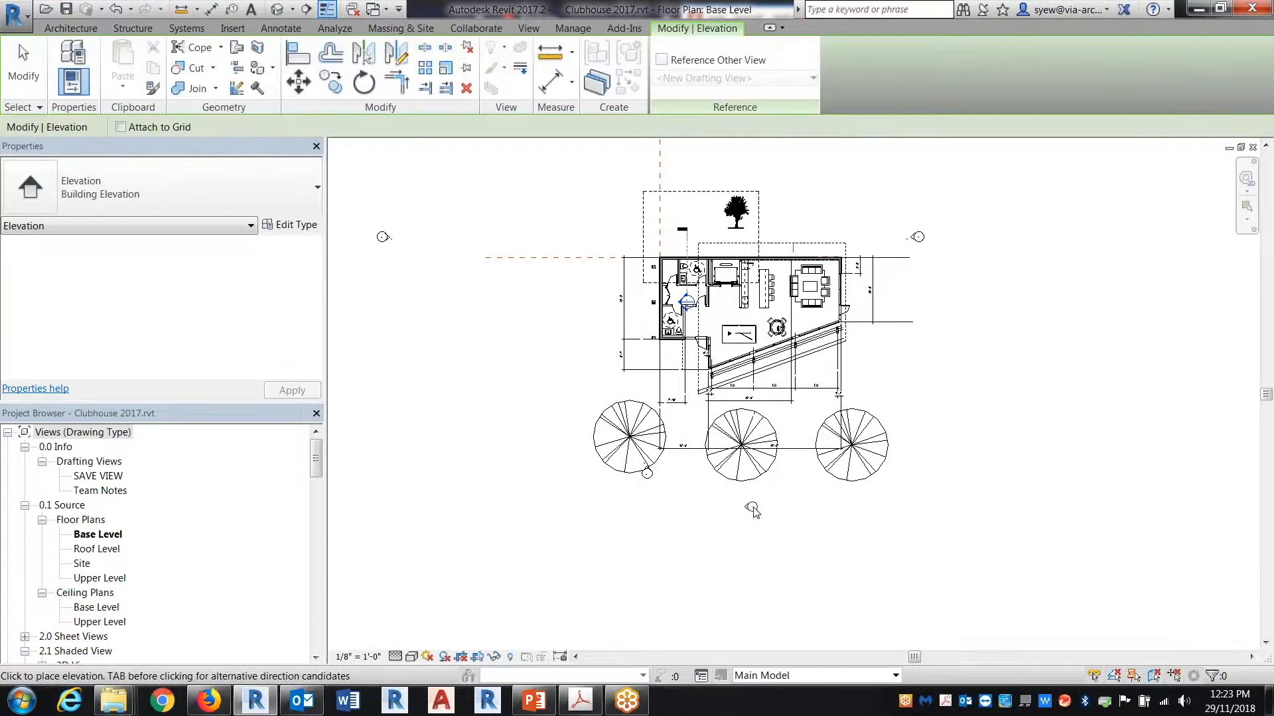
{"action": "key", "text": "Escape"}
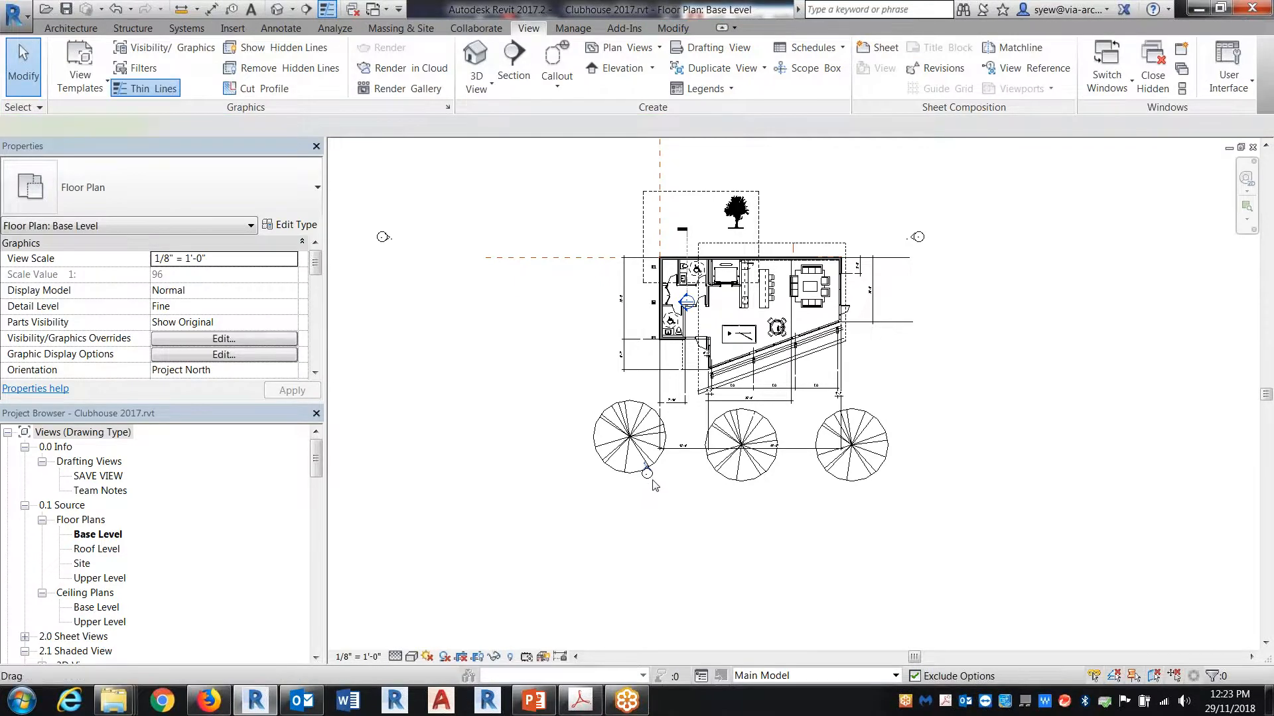
Step: Open the South elevation view from its marker beside the westernmost tree in the floor plan
{"action": "left_click", "coordinate": [647, 473]}
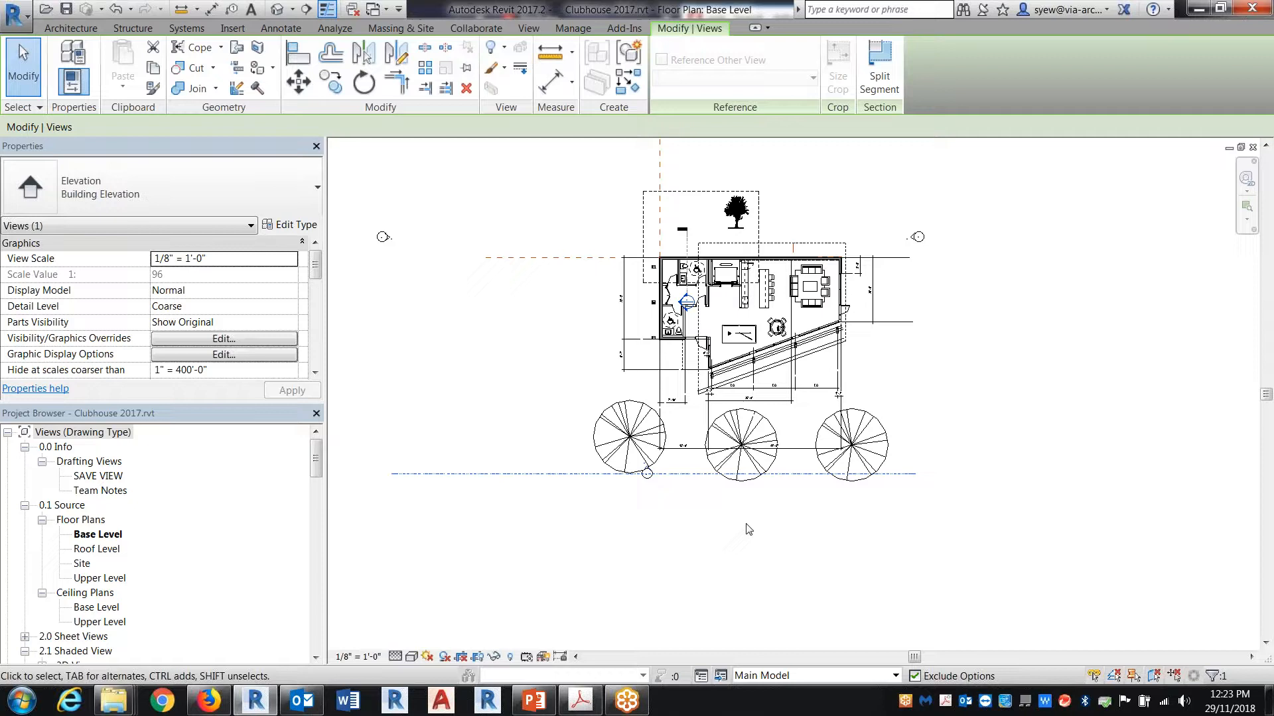
{"action": "scroll", "coordinate": [645, 467], "scroll_direction": "up", "scroll_amount": 4}
{"action": "left_click", "coordinate": [681, 505]}
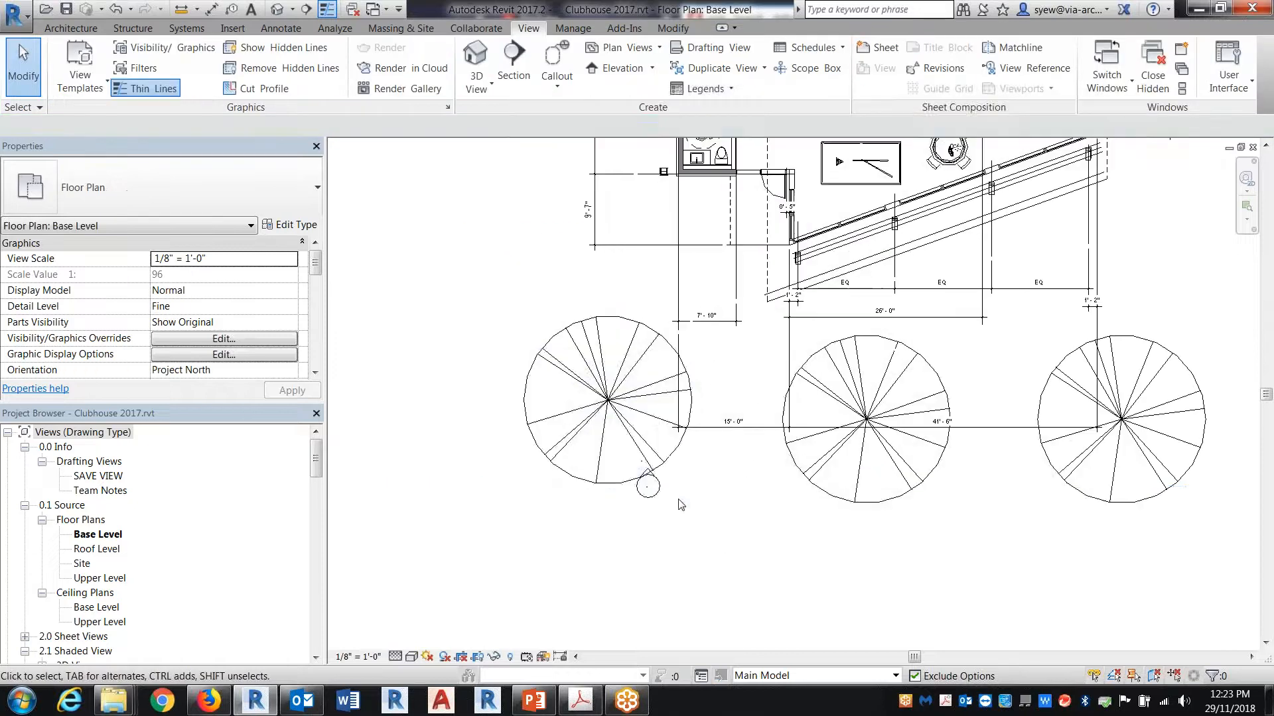
{"action": "scroll", "coordinate": [647, 488], "scroll_direction": "up", "scroll_amount": 3}
{"action": "right_click", "coordinate": [653, 468]}
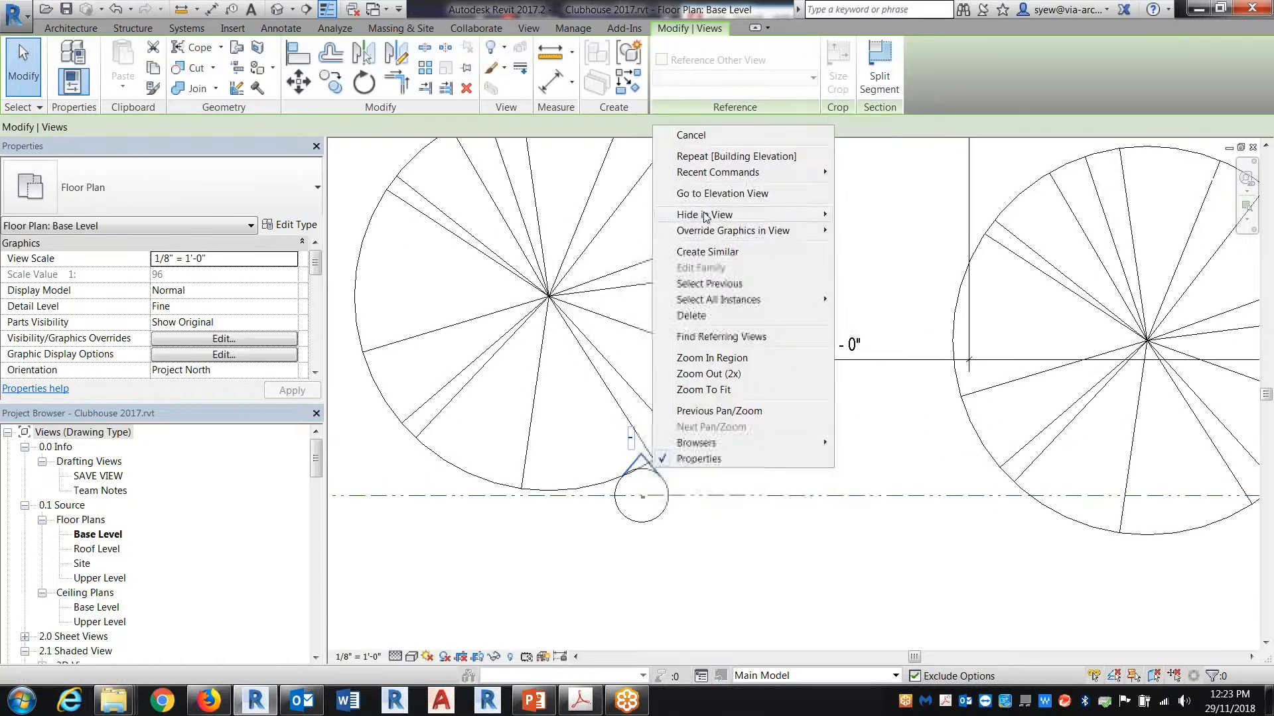
{"action": "left_click", "coordinate": [722, 193]}
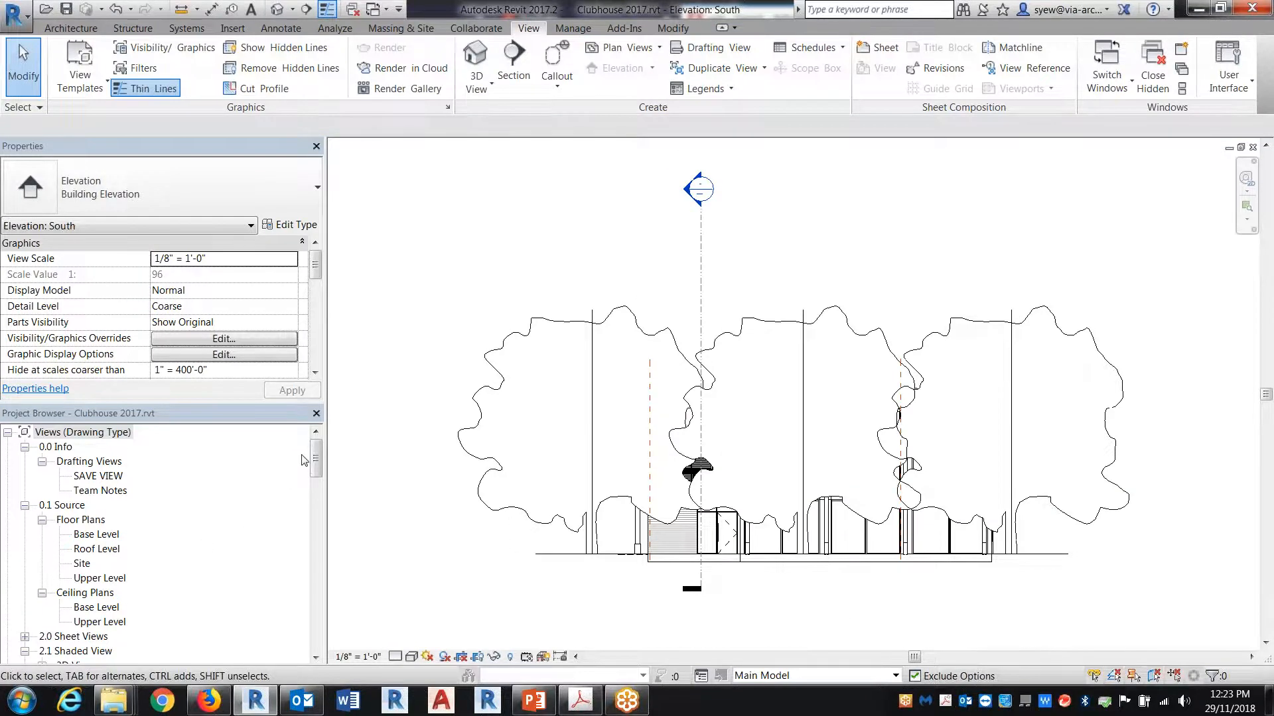
Step: Duplicate the South elevation view and rename the copy South (trees)
{"action": "mouse_move", "coordinate": [315, 459]}
{"action": "left_mouse_down"}
{"action": "mouse_move", "coordinate": [315, 508]}
{"action": "mouse_move", "coordinate": [316, 468]}
{"action": "left_mouse_up"}
{"action": "left_click", "coordinate": [25, 593]}
{"action": "scroll", "coordinate": [110, 532], "scroll_direction": "down", "scroll_amount": 3}
{"action": "right_click", "coordinate": [86, 577]}
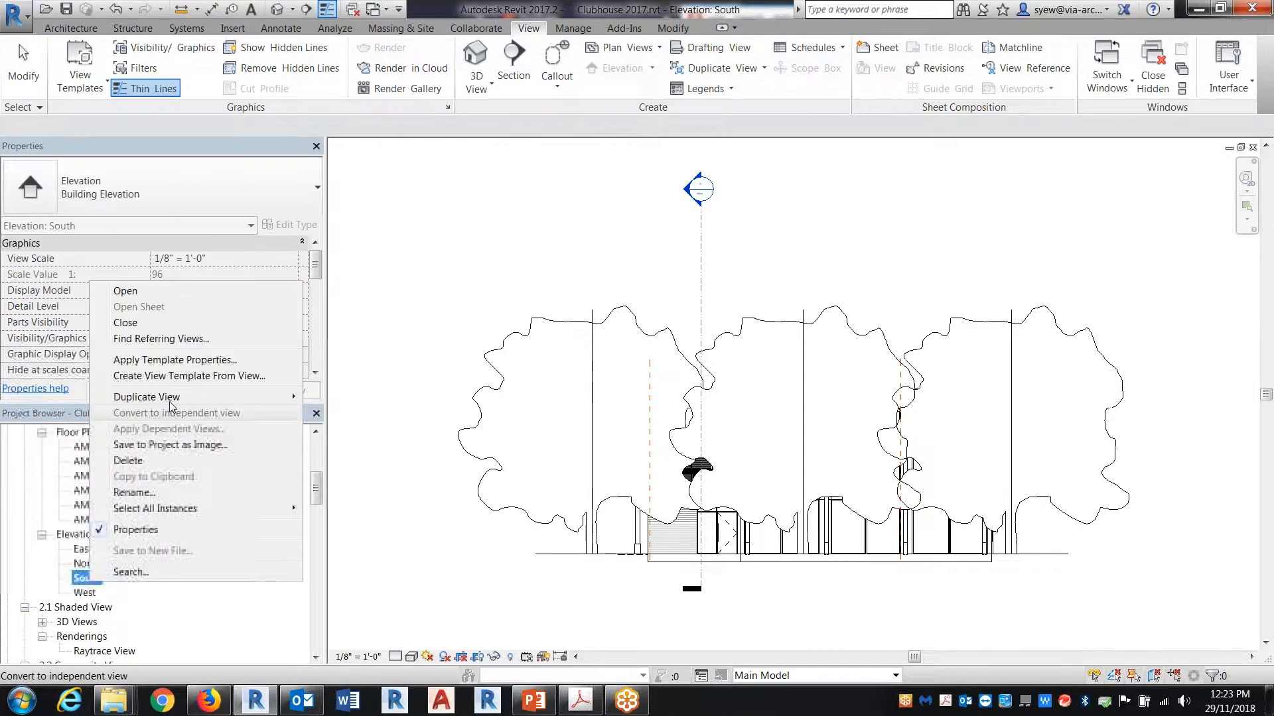
{"action": "mouse_move", "coordinate": [171, 398]}
{"action": "left_click", "coordinate": [340, 398]}
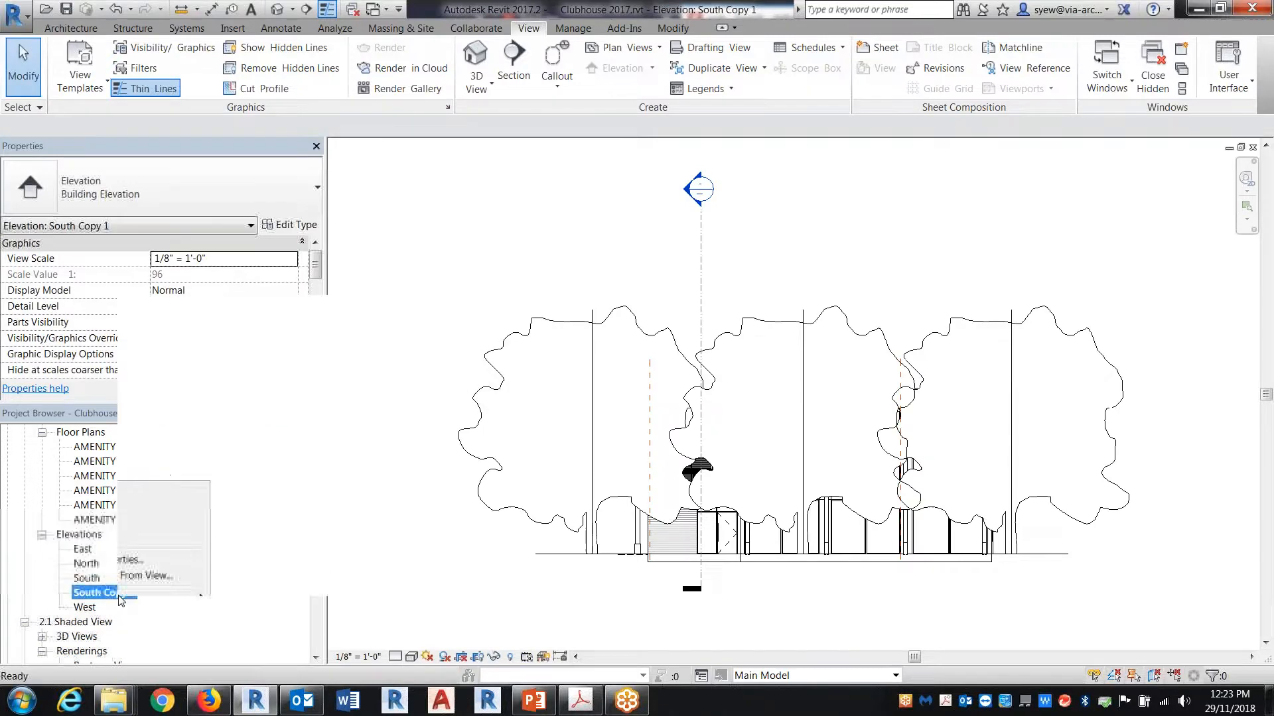
{"action": "right_click", "coordinate": [119, 595]}
{"action": "left_click", "coordinate": [163, 508]}
{"action": "type", "text": "South (trees"}
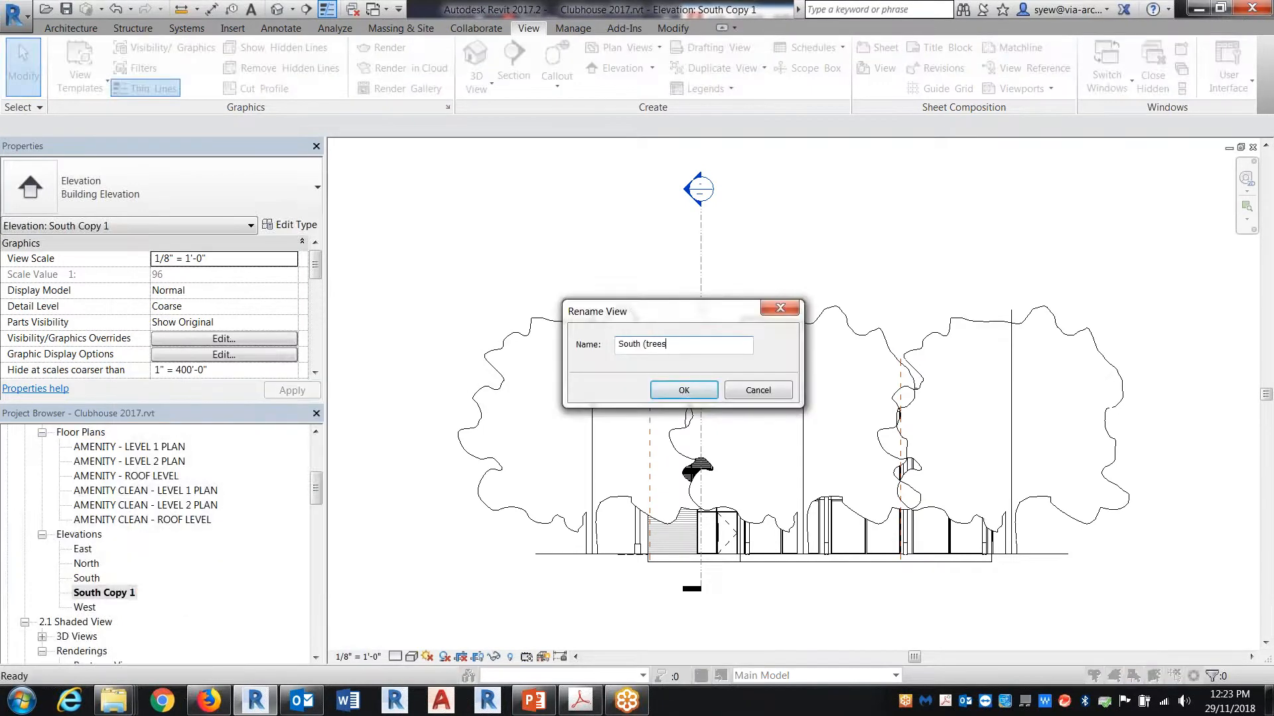
{"action": "key", "text": "Return"}
Step: Turn off the Planting category in the South elevation's visibility overrides, and open the South (trees) elevation
{"action": "double_click", "coordinate": [93, 580]}
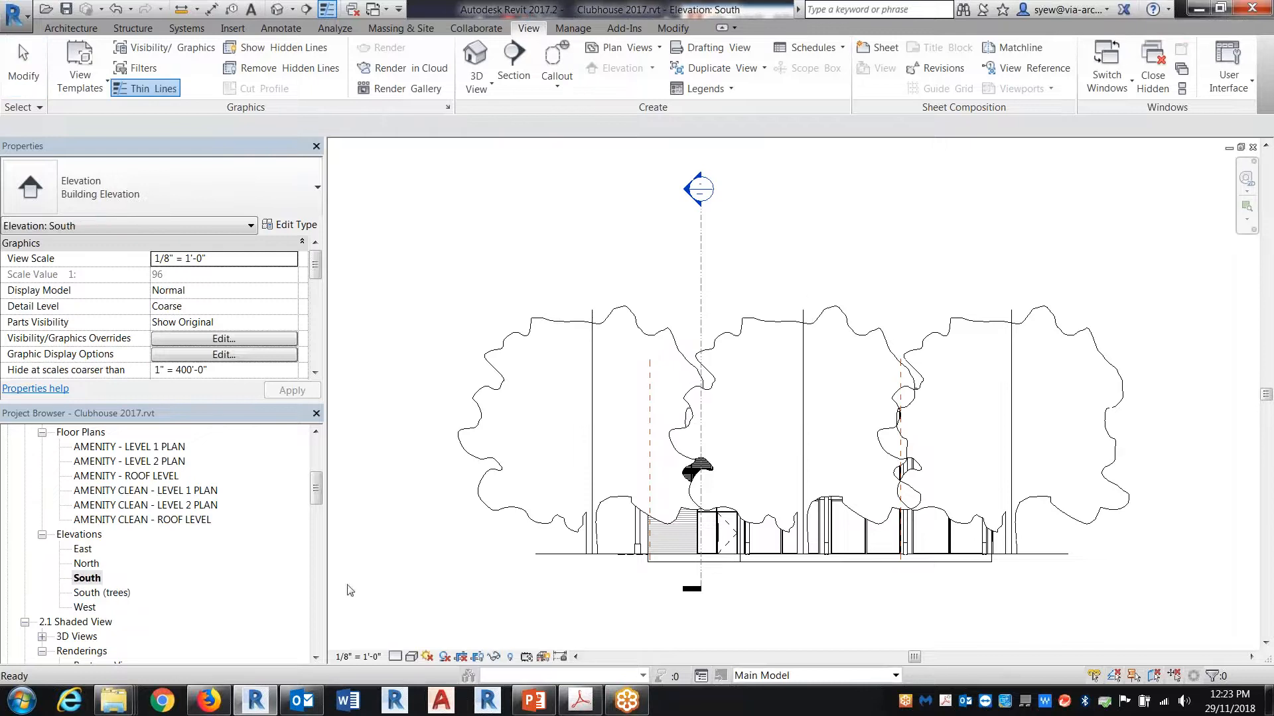
{"action": "key", "text": "v"}
{"action": "key", "text": "g"}
{"action": "scroll", "coordinate": [445, 441], "scroll_direction": "down", "scroll_amount": 15}
{"action": "scroll", "coordinate": [468, 422], "scroll_direction": "up", "scroll_amount": 3}
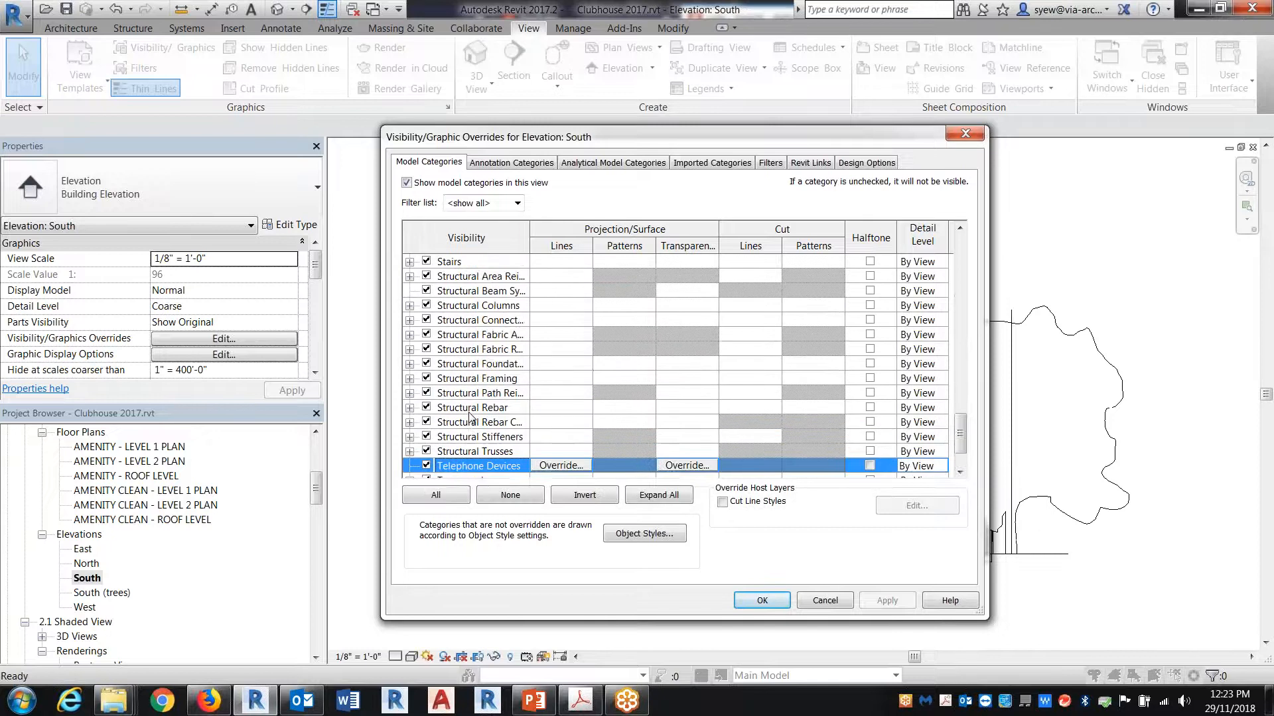
{"action": "key", "text": "p"}
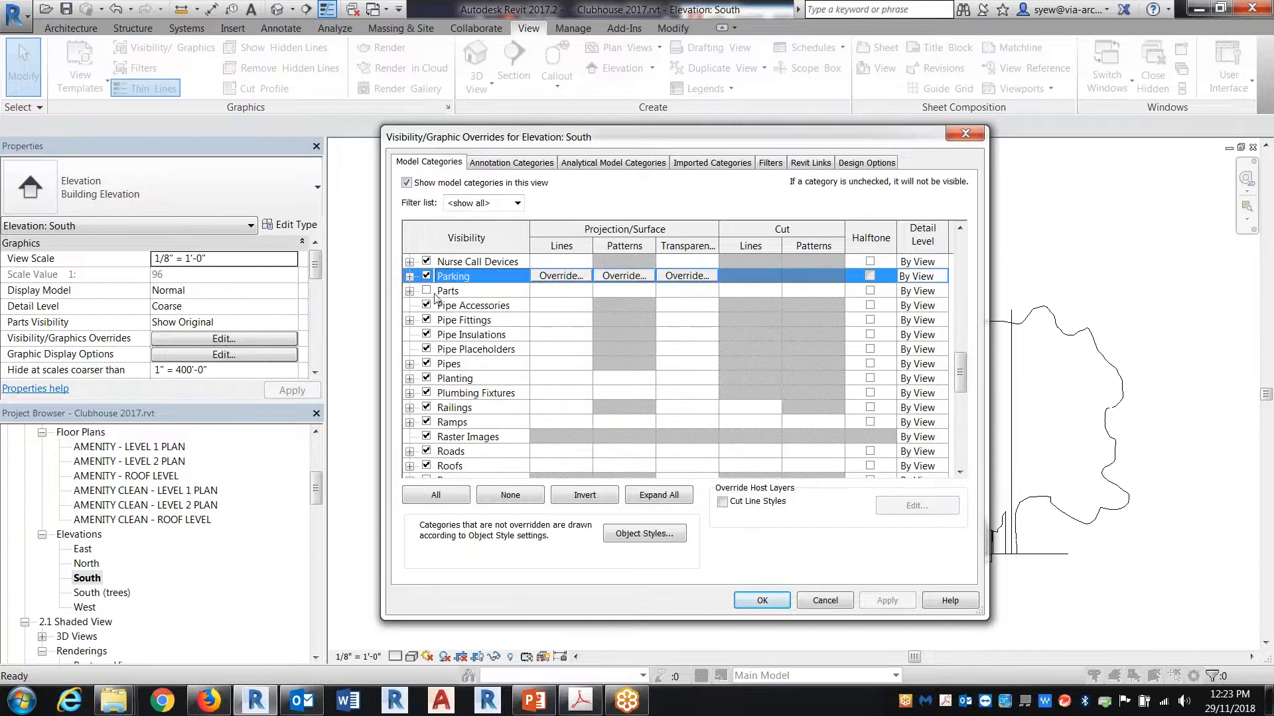
{"action": "left_click", "coordinate": [425, 378]}
{"action": "left_click", "coordinate": [761, 600]}
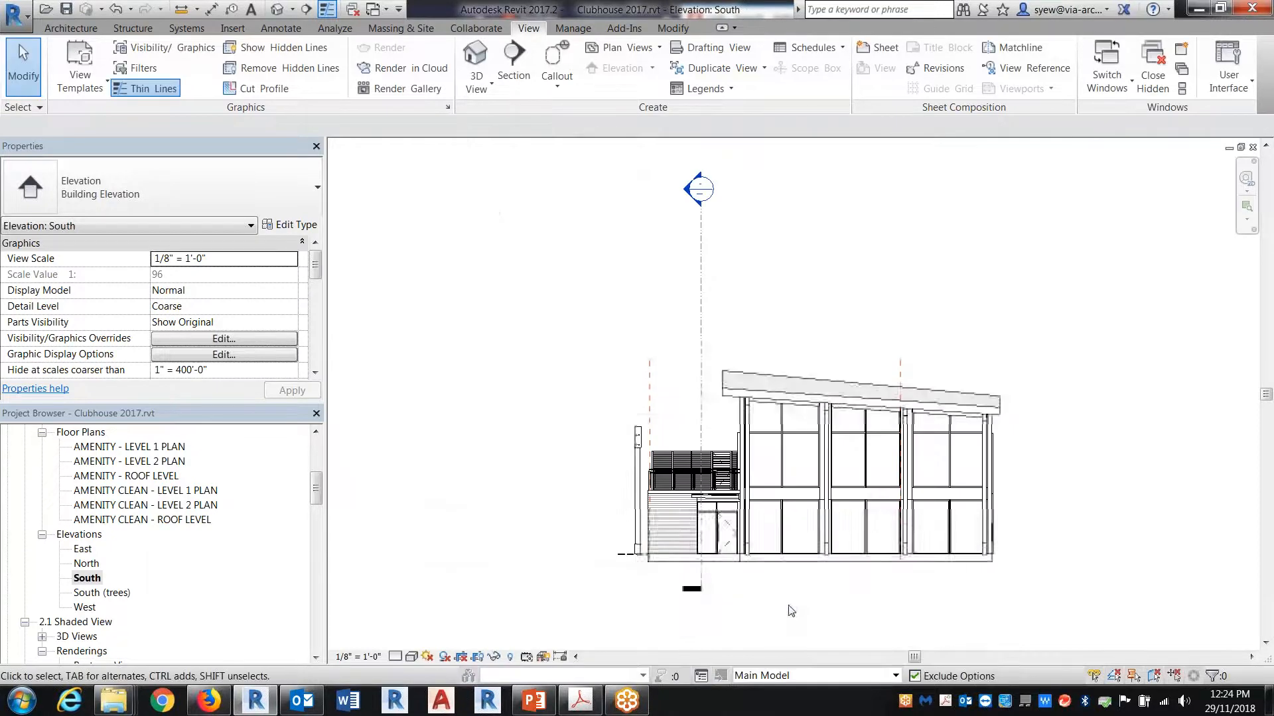
{"action": "double_click", "coordinate": [106, 593]}
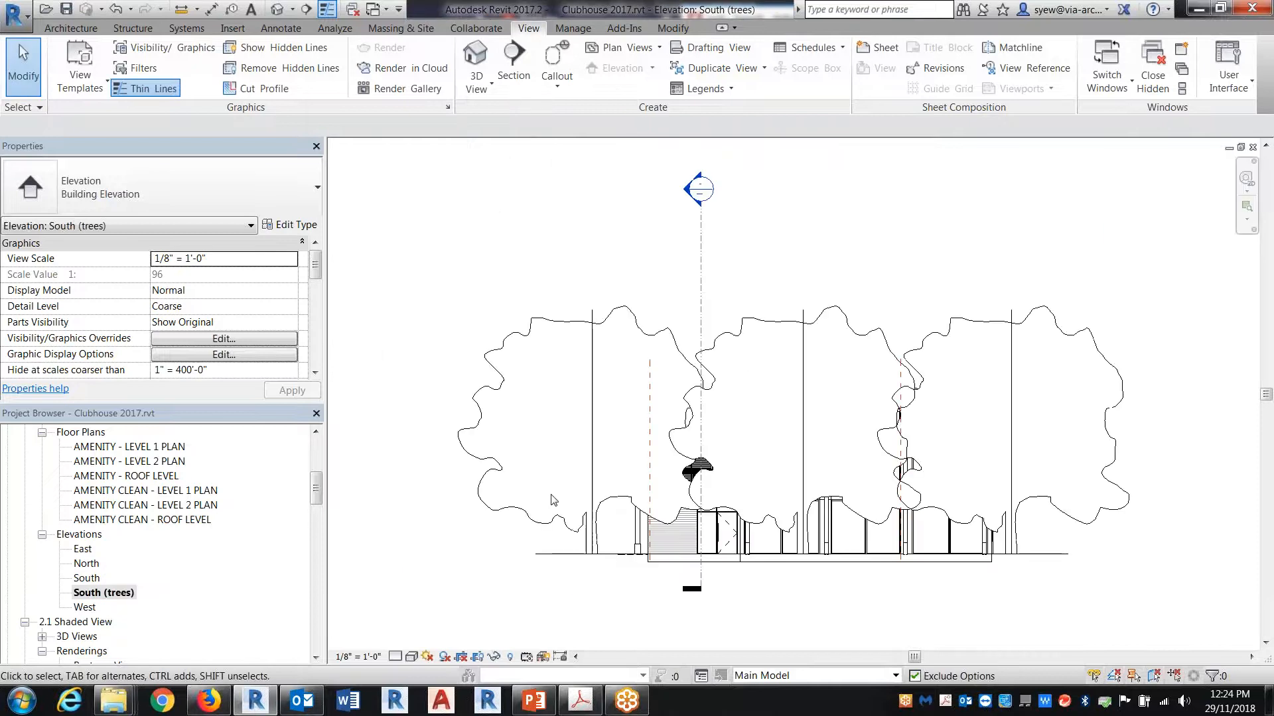
Step: Turn off every model category except Planting in the South (trees) elevation's visibility overrides
{"action": "key", "text": "v"}
{"action": "key", "text": "g"}
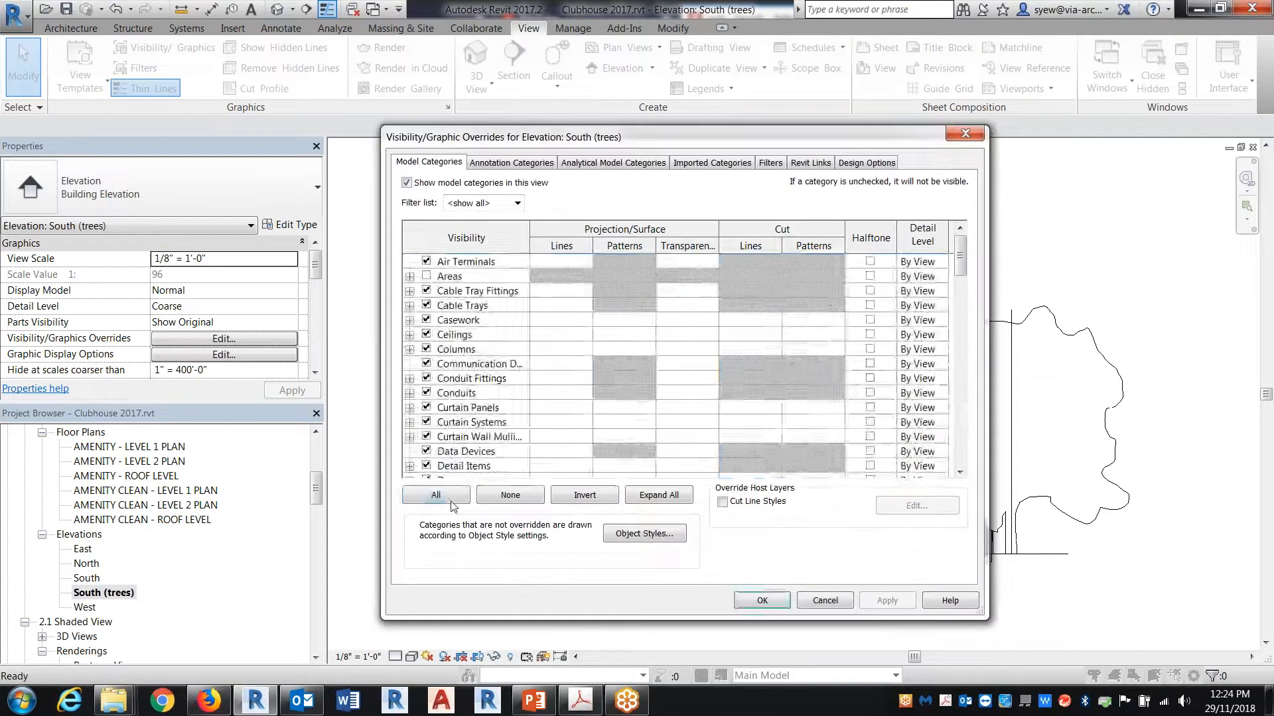
{"action": "left_click", "coordinate": [435, 495]}
{"action": "left_click", "coordinate": [426, 393]}
{"action": "scroll", "coordinate": [464, 401], "scroll_direction": "down", "scroll_amount": 5}
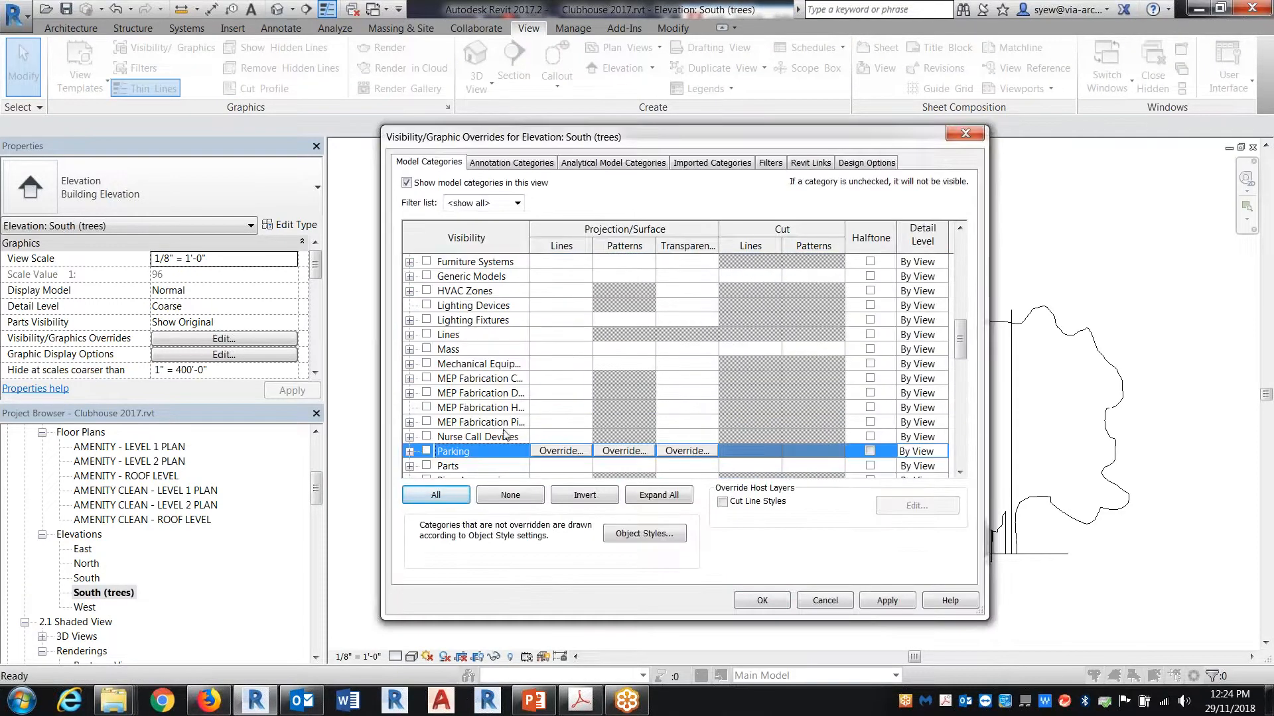
{"action": "scroll", "coordinate": [443, 472], "scroll_direction": "down", "scroll_amount": 2}
{"action": "left_click", "coordinate": [426, 451]}
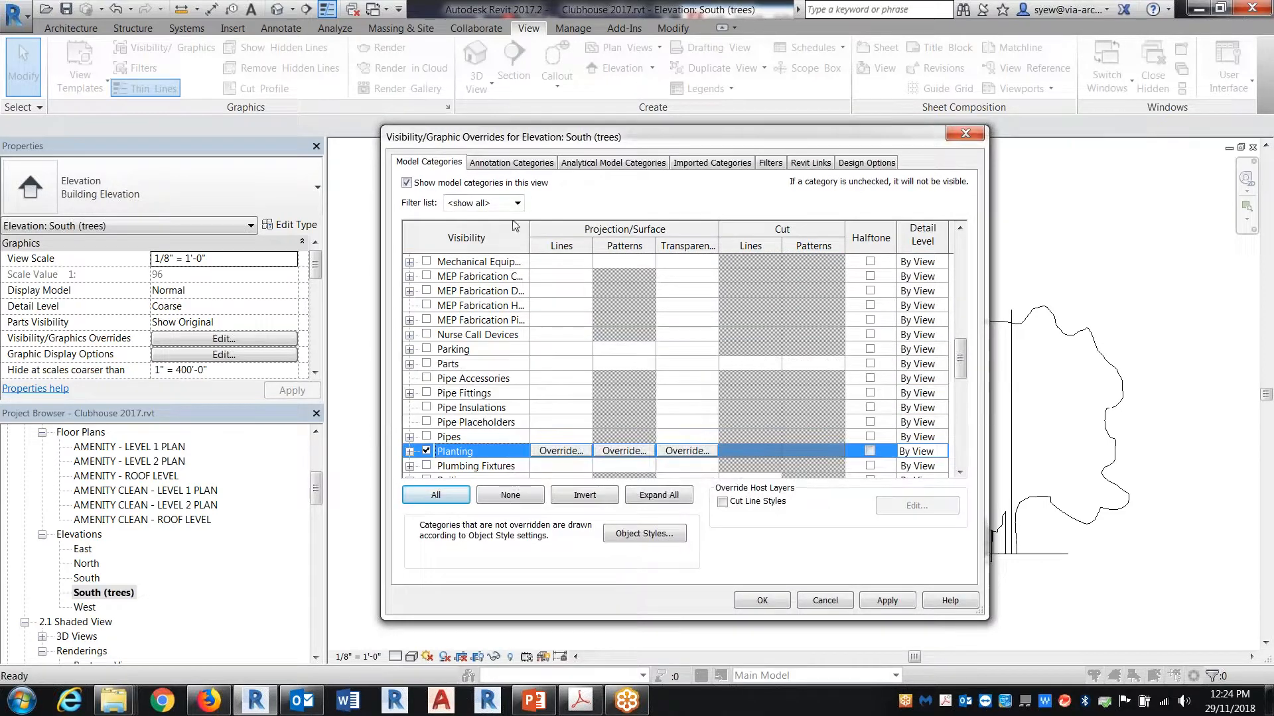
Step: Hide all annotation categories in the South (trees) elevation and apply the visibility overrides
{"action": "left_click", "coordinate": [510, 162]}
{"action": "left_click", "coordinate": [406, 183]}
{"action": "left_click", "coordinate": [769, 602]}
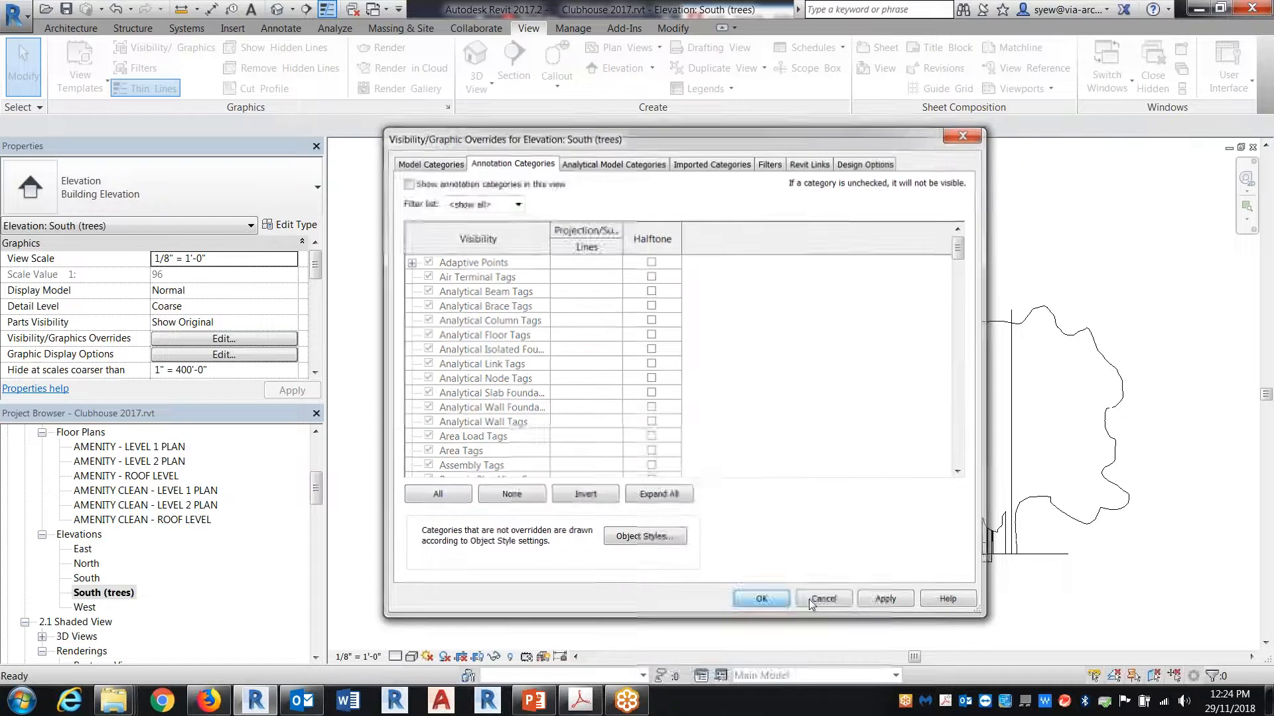
Step: Set the South (trees) elevation's visual style to Realistic
{"action": "left_click", "coordinate": [395, 657]}
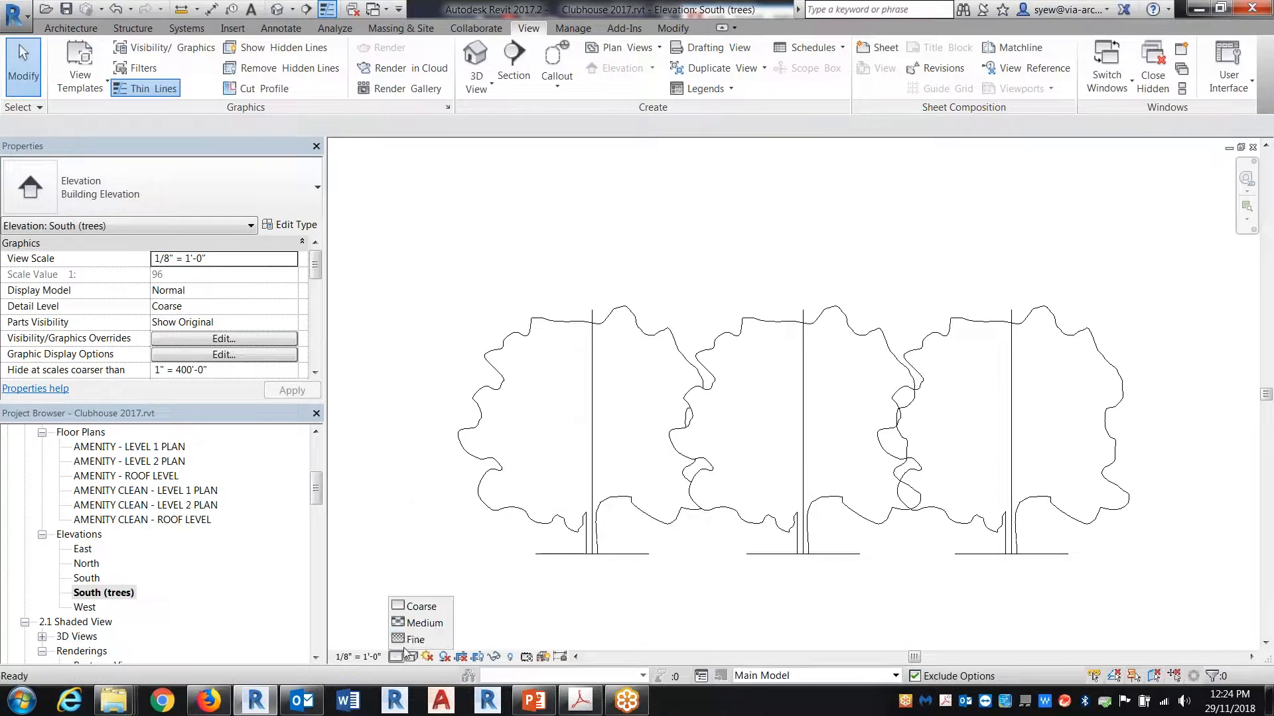
{"action": "left_click", "coordinate": [412, 656]}
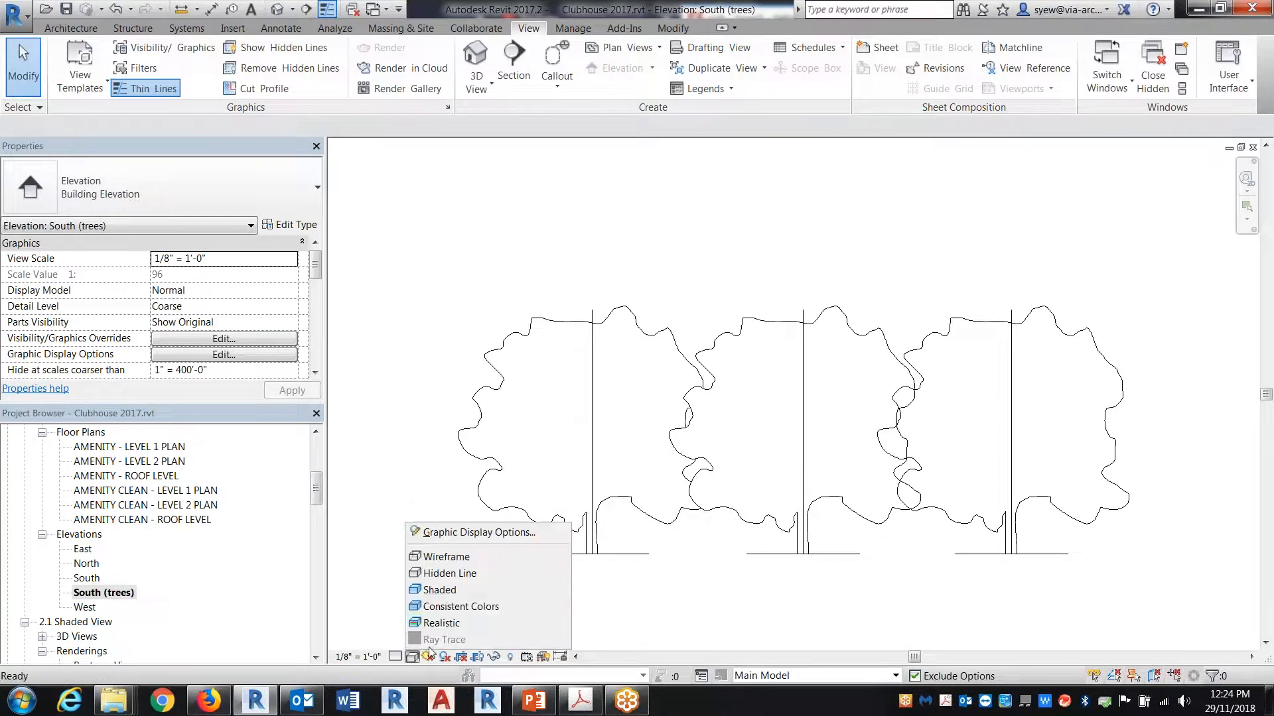
{"action": "left_click", "coordinate": [441, 606]}
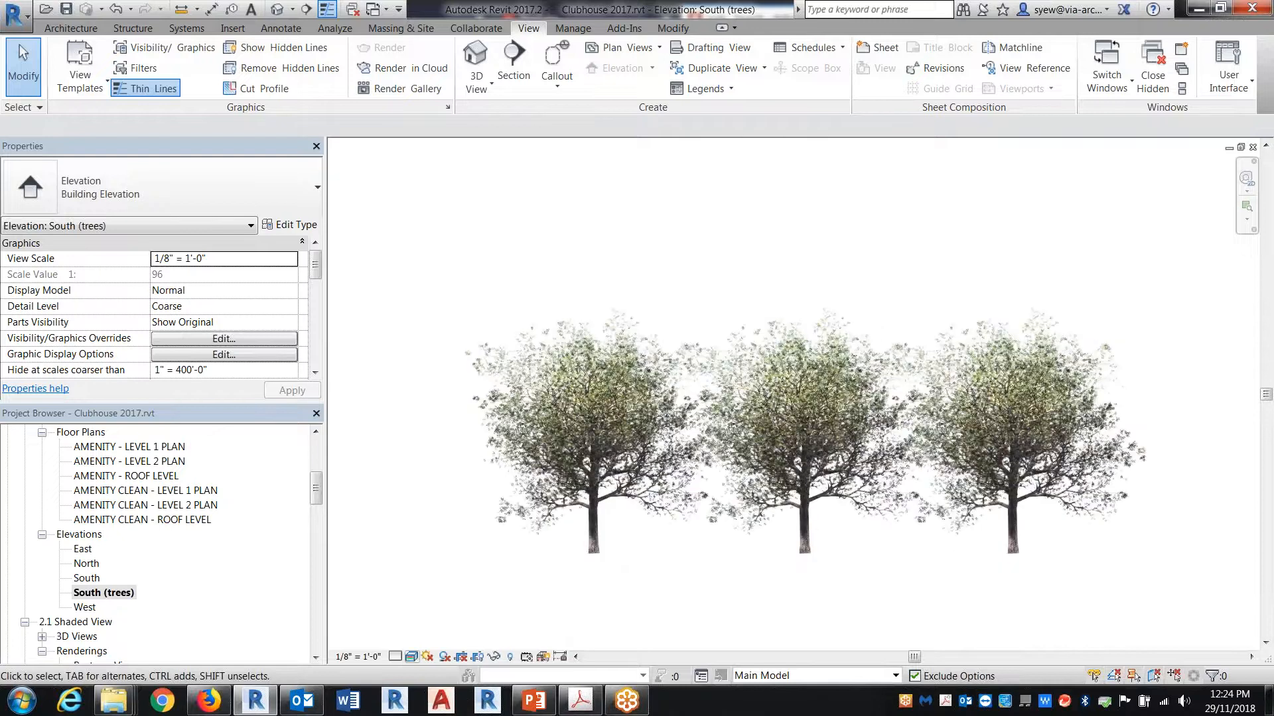
Step: Create a new sheet using the Blank Titleblock 11x17
{"action": "left_click_drag", "start_coordinate": [312, 489], "coordinate": [310, 557]}
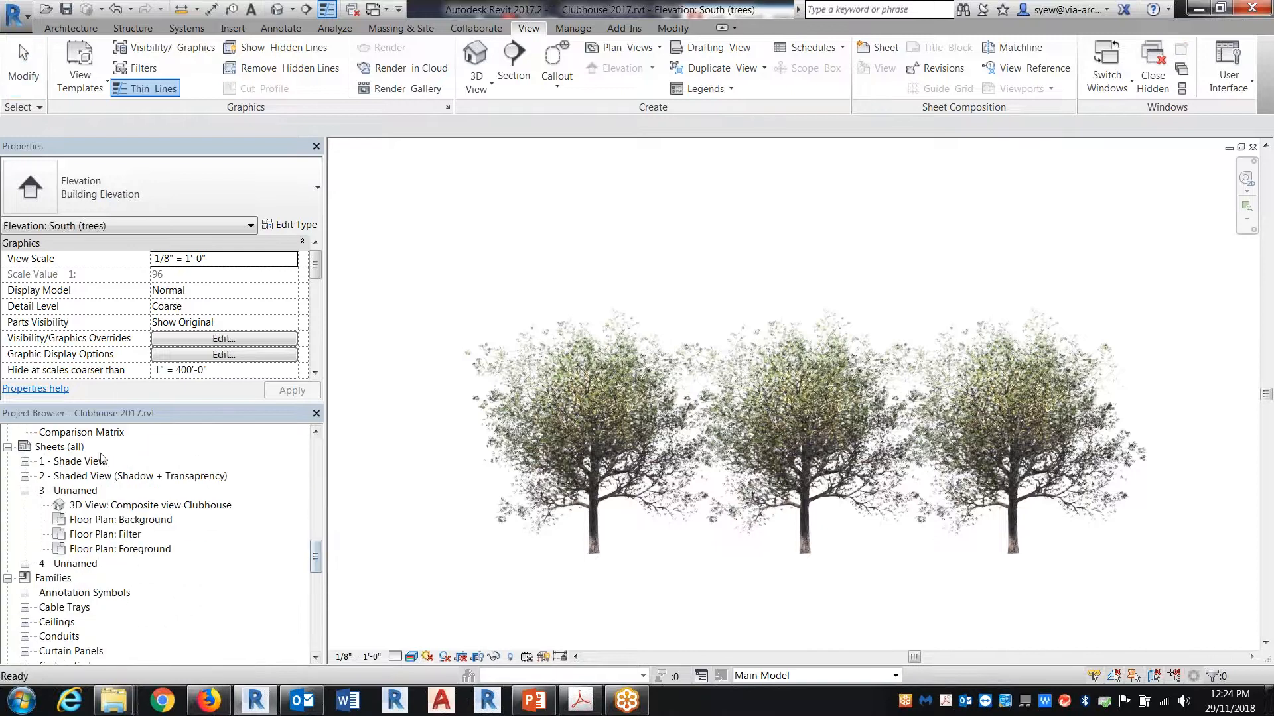
{"action": "left_click", "coordinate": [59, 446]}
{"action": "right_click", "coordinate": [93, 447]}
{"action": "left_click", "coordinate": [110, 456]}
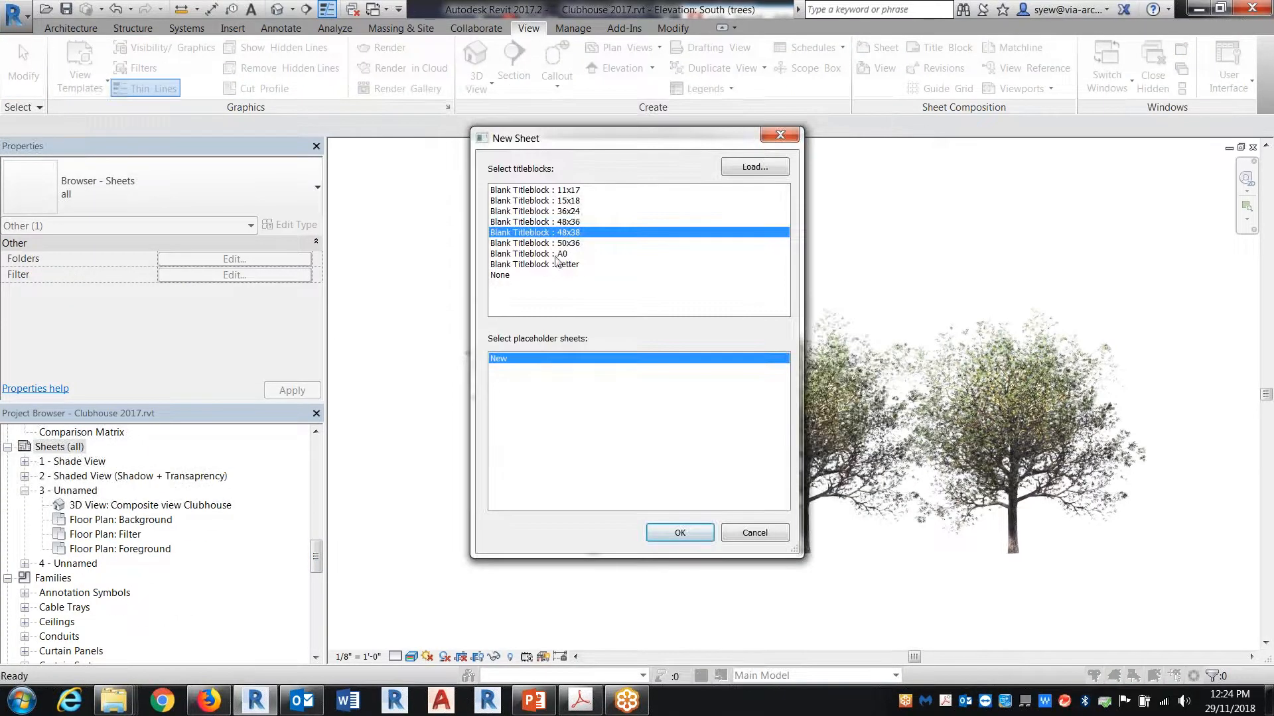
{"action": "left_click", "coordinate": [569, 190]}
{"action": "left_click", "coordinate": [678, 533]}
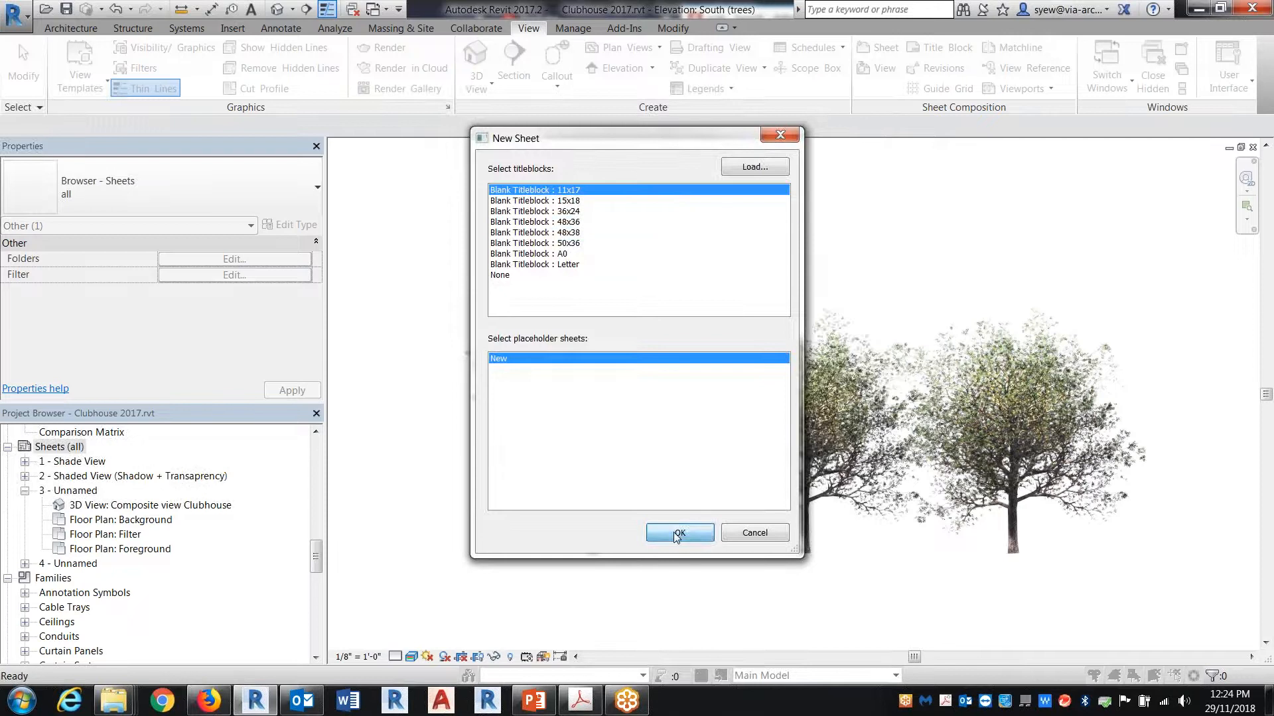
Step: Place the South elevation near the middle of the new 11x17 sheet
{"action": "left_click_drag", "start_coordinate": [317, 549], "coordinate": [317, 494]}
{"action": "left_click", "coordinate": [83, 520]}
{"action": "left_click", "coordinate": [87, 534]}
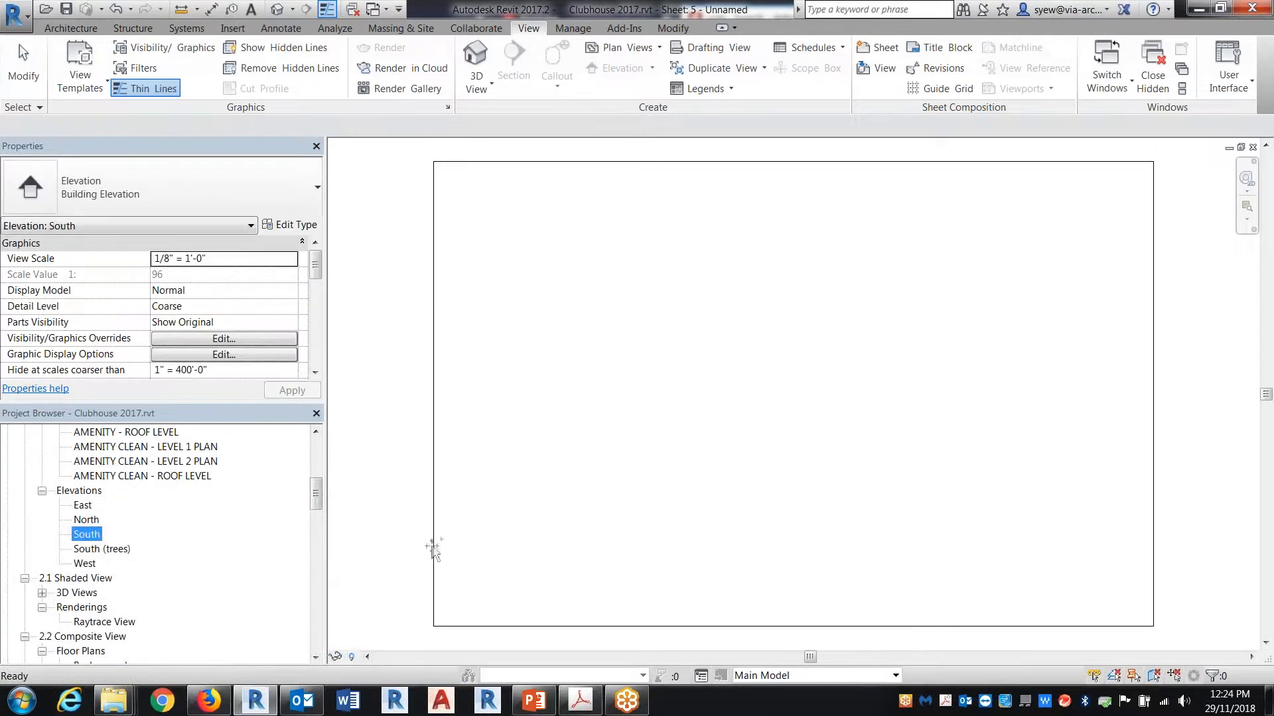
{"action": "left_click", "coordinate": [759, 382]}
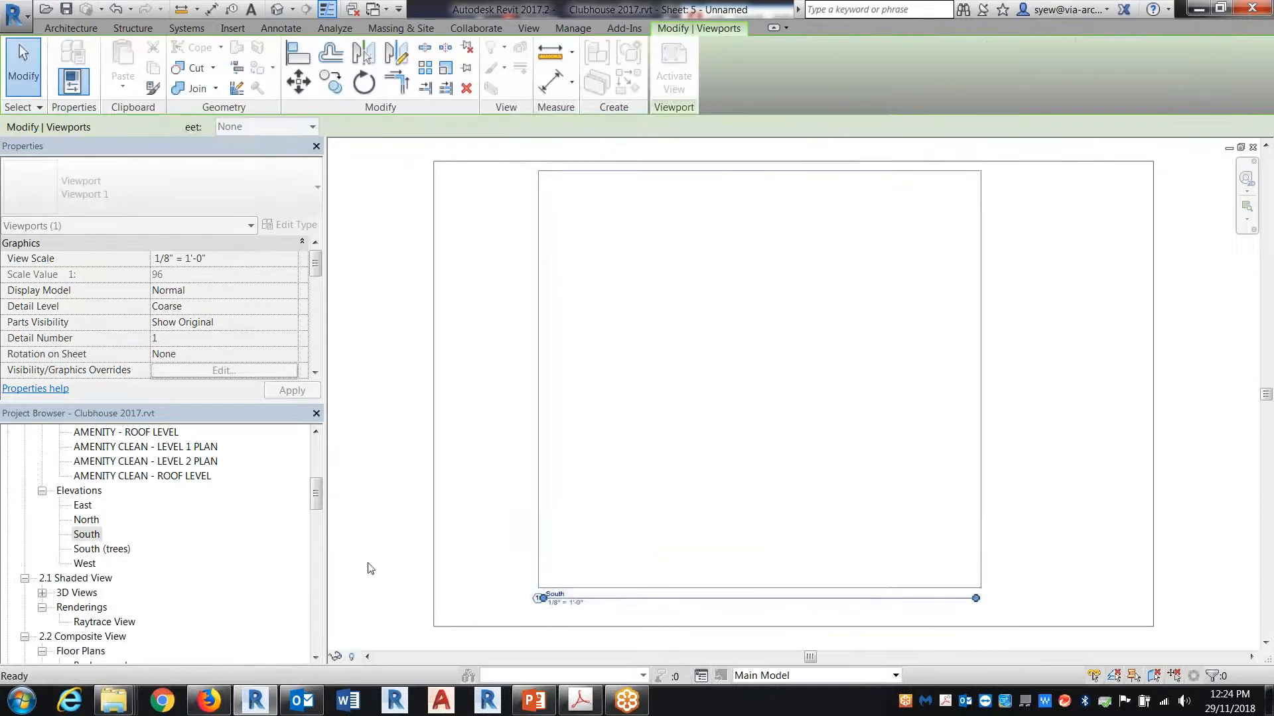
Step: Place the South (trees) elevation on the sheet, overlaying its trees on the South elevation's building and aligning the two views
{"action": "left_click", "coordinate": [102, 549]}
{"action": "left_click_drag", "start_coordinate": [102, 549], "coordinate": [761, 466]}
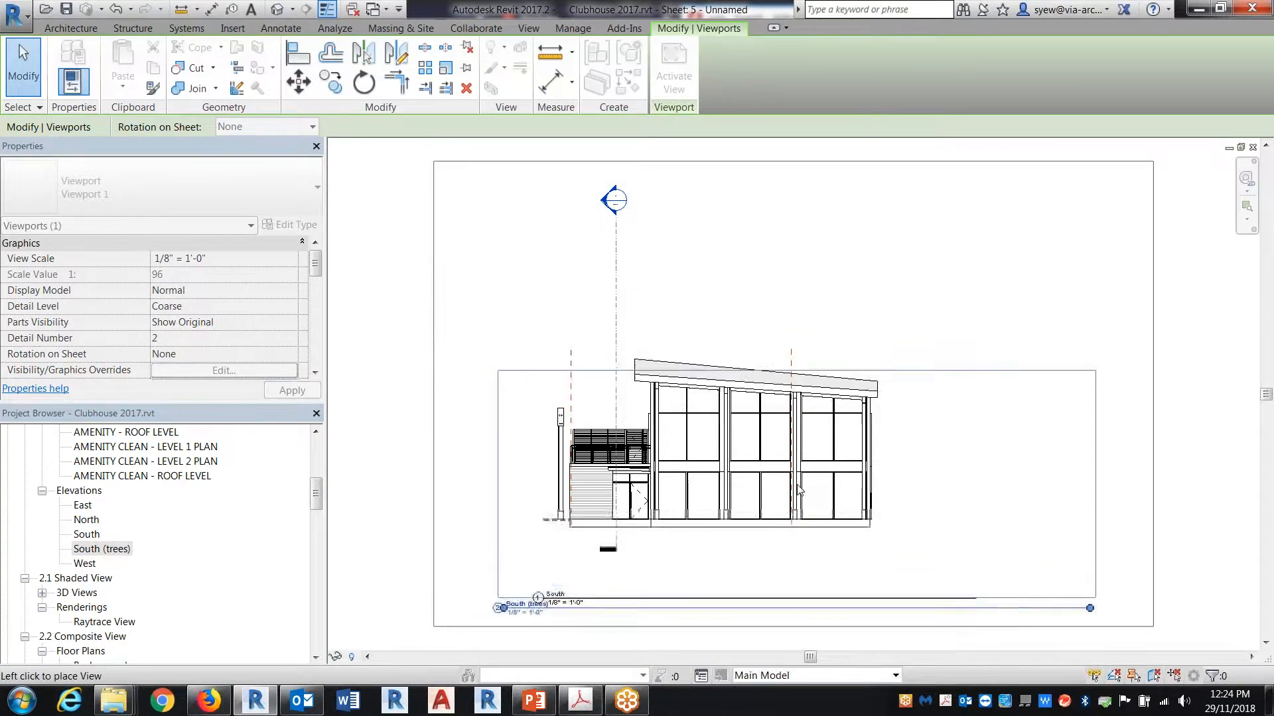
{"action": "scroll", "coordinate": [785, 457], "scroll_direction": "down", "scroll_amount": 3}
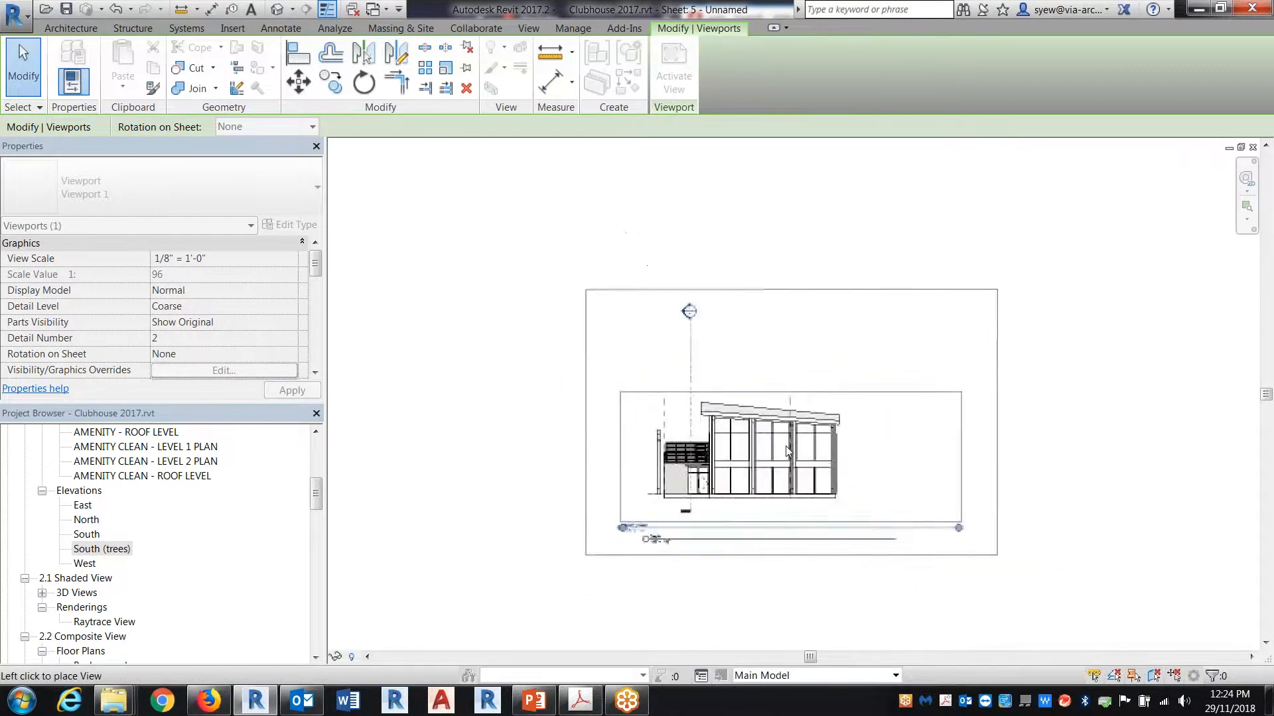
{"action": "left_click", "coordinate": [729, 439]}
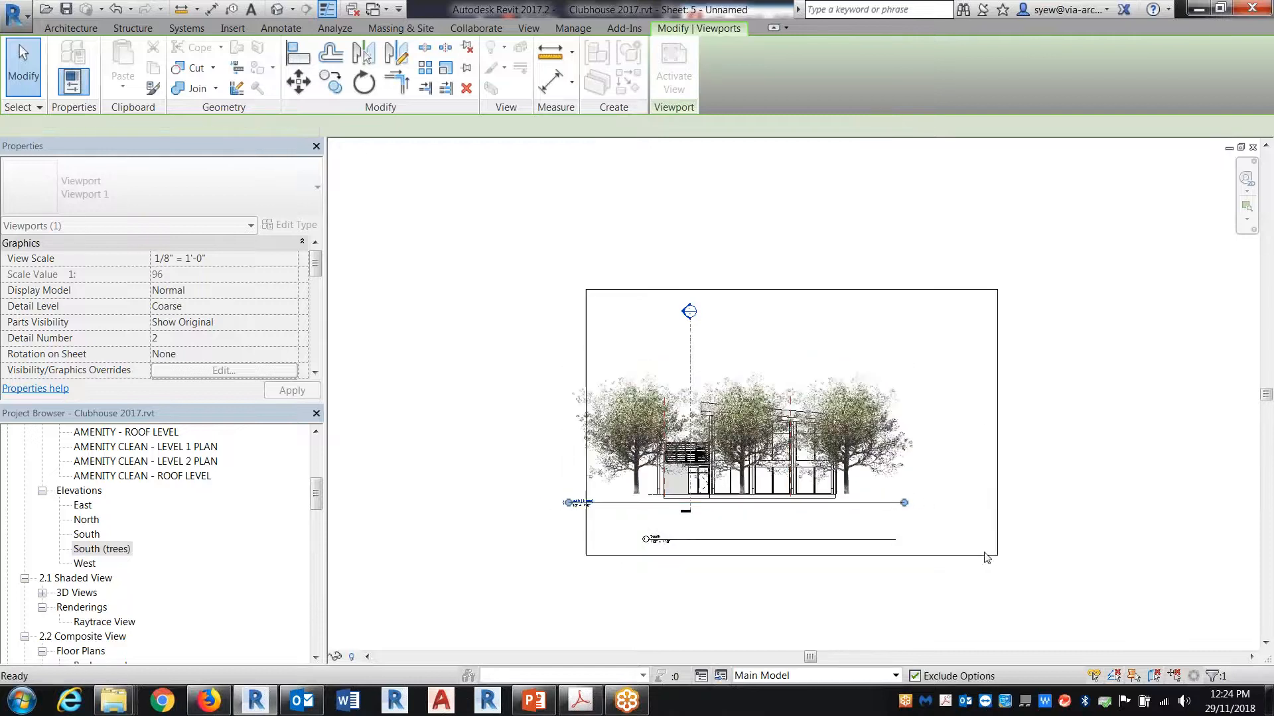
{"action": "left_click", "coordinate": [926, 610]}
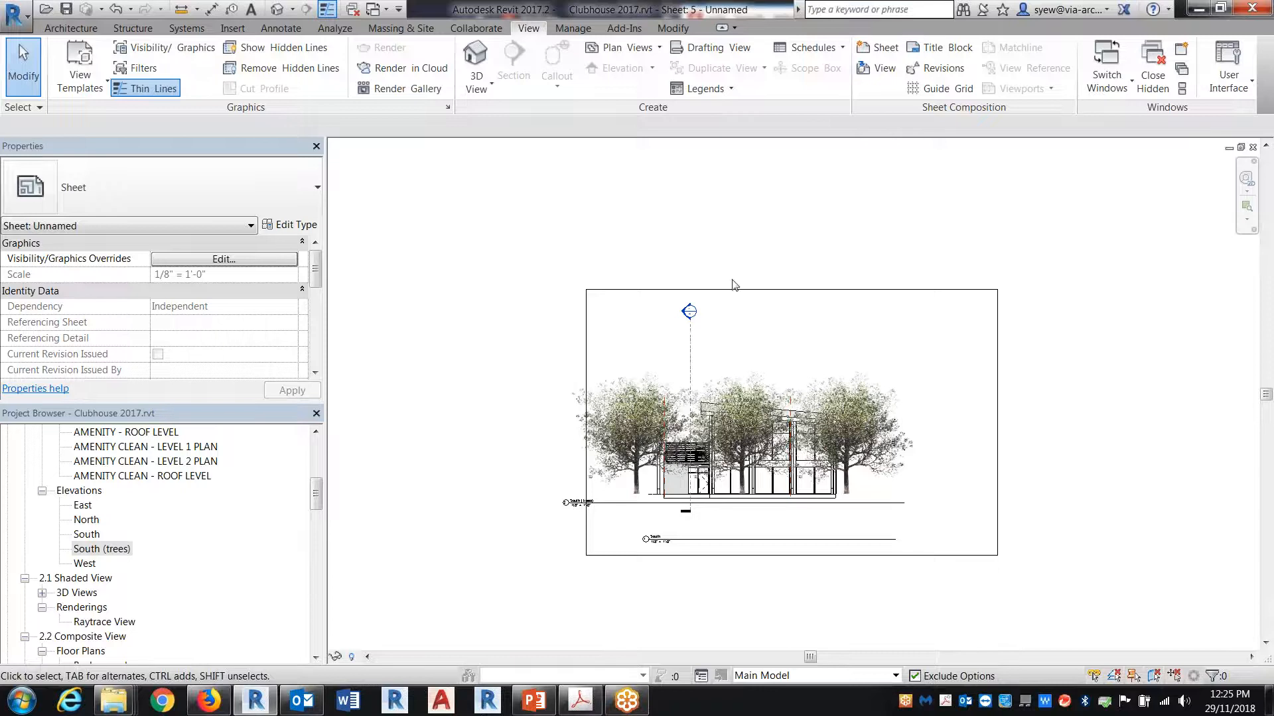
Step: Switch to the Imperial Sales Centre 2016 project and examine the composite signage image on sheet A9.01 - PERSPECTIVE VIEWS
{"action": "left_click", "coordinate": [373, 9]}
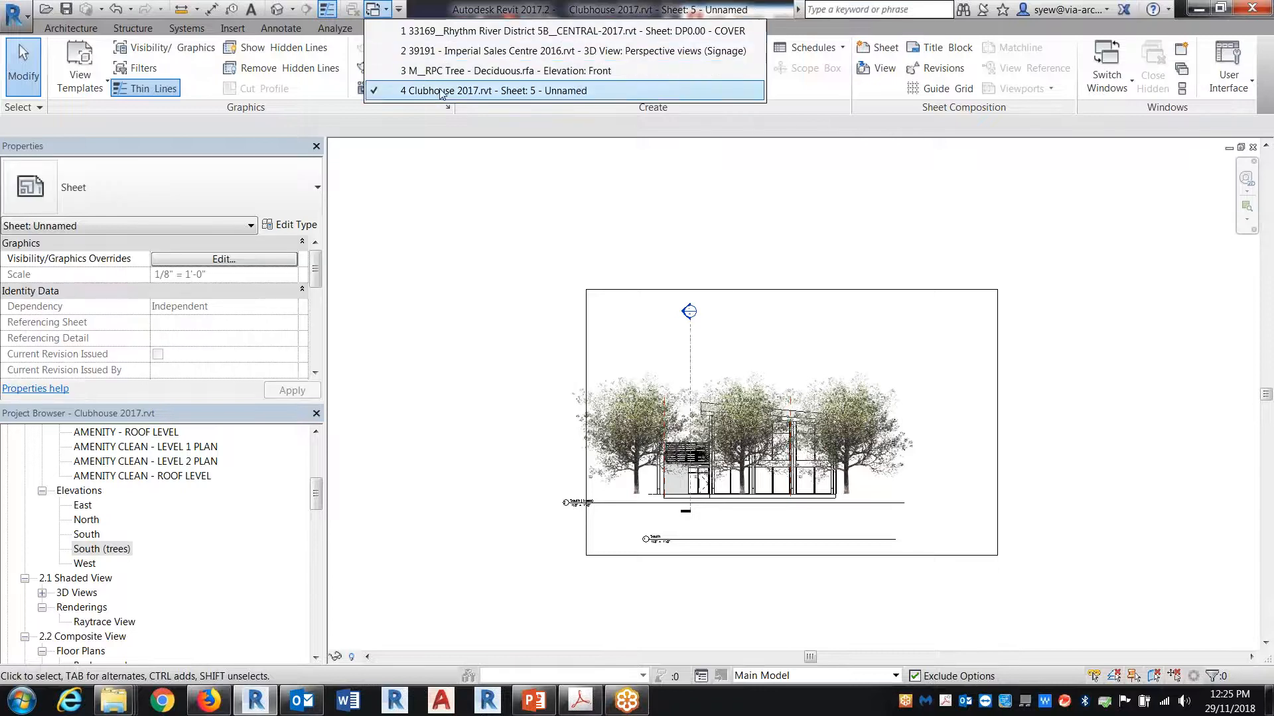
{"action": "left_click", "coordinate": [454, 51]}
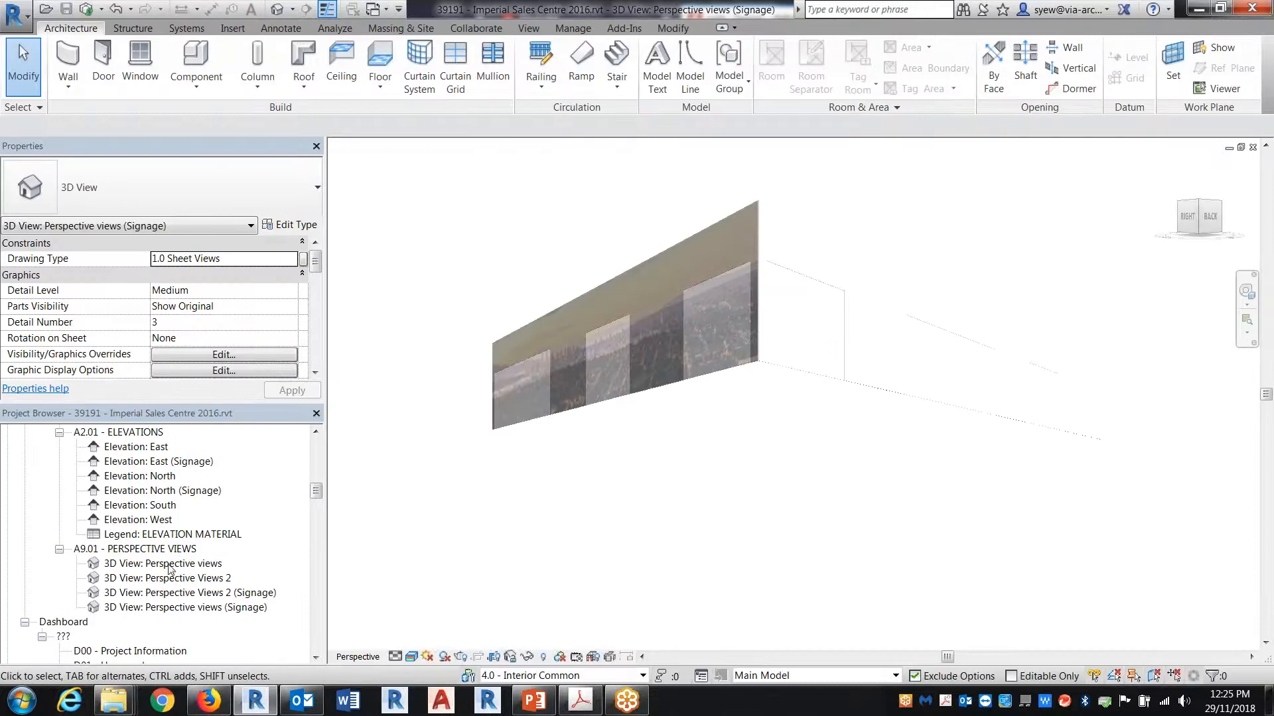
{"action": "double_click", "coordinate": [154, 551]}
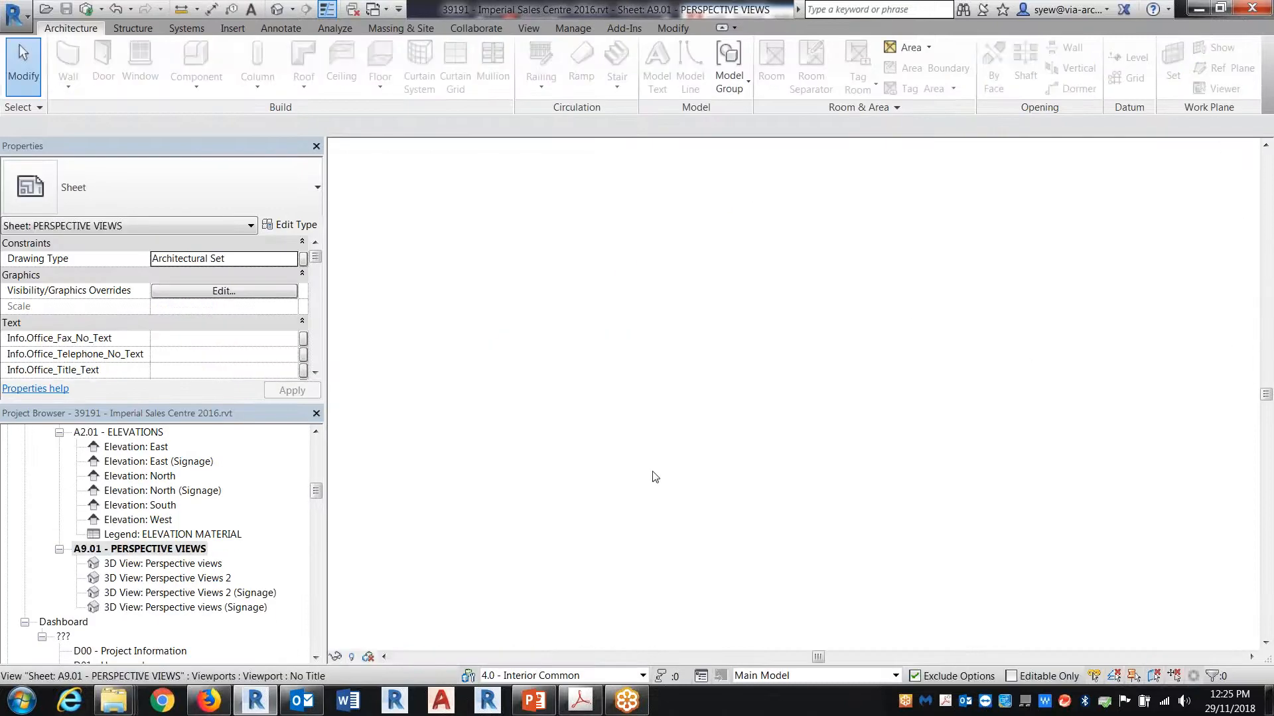
{"action": "scroll", "coordinate": [743, 239], "scroll_direction": "up", "scroll_amount": 2}
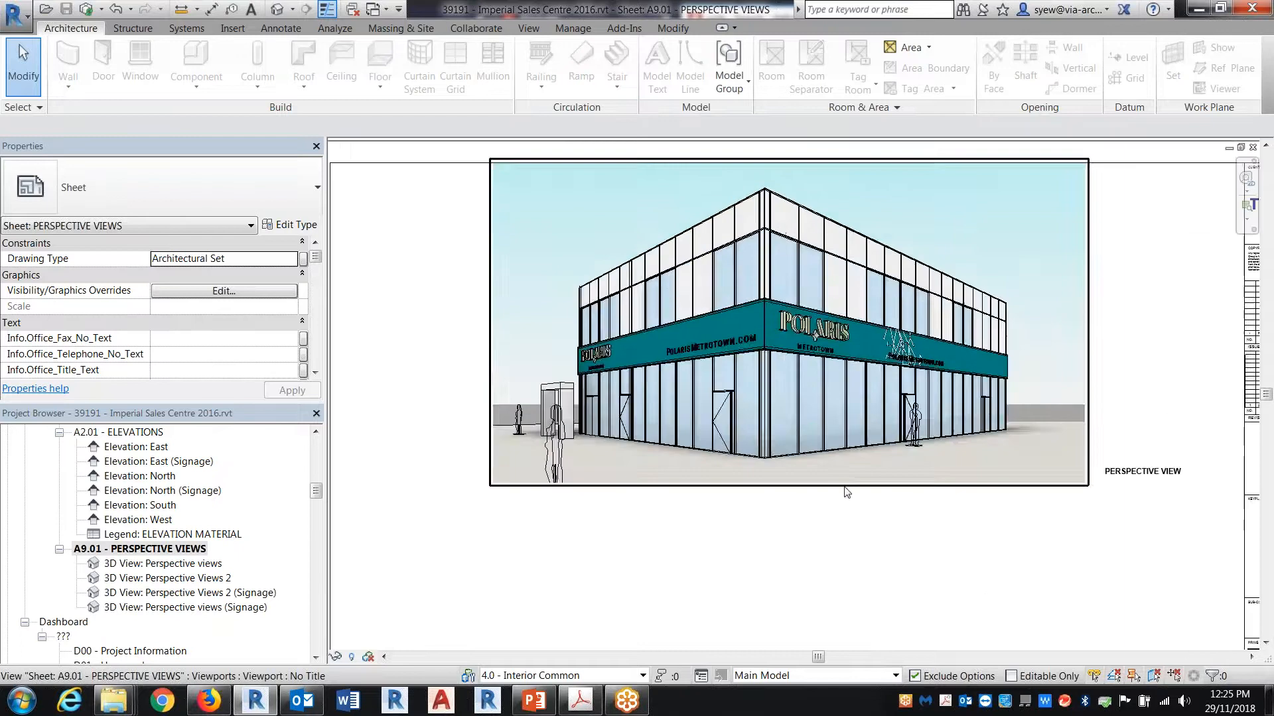
{"action": "middle_click_drag", "start_coordinate": [743, 385], "coordinate": [613, 206]}
{"action": "scroll", "coordinate": [677, 532], "scroll_direction": "up", "scroll_amount": 3}
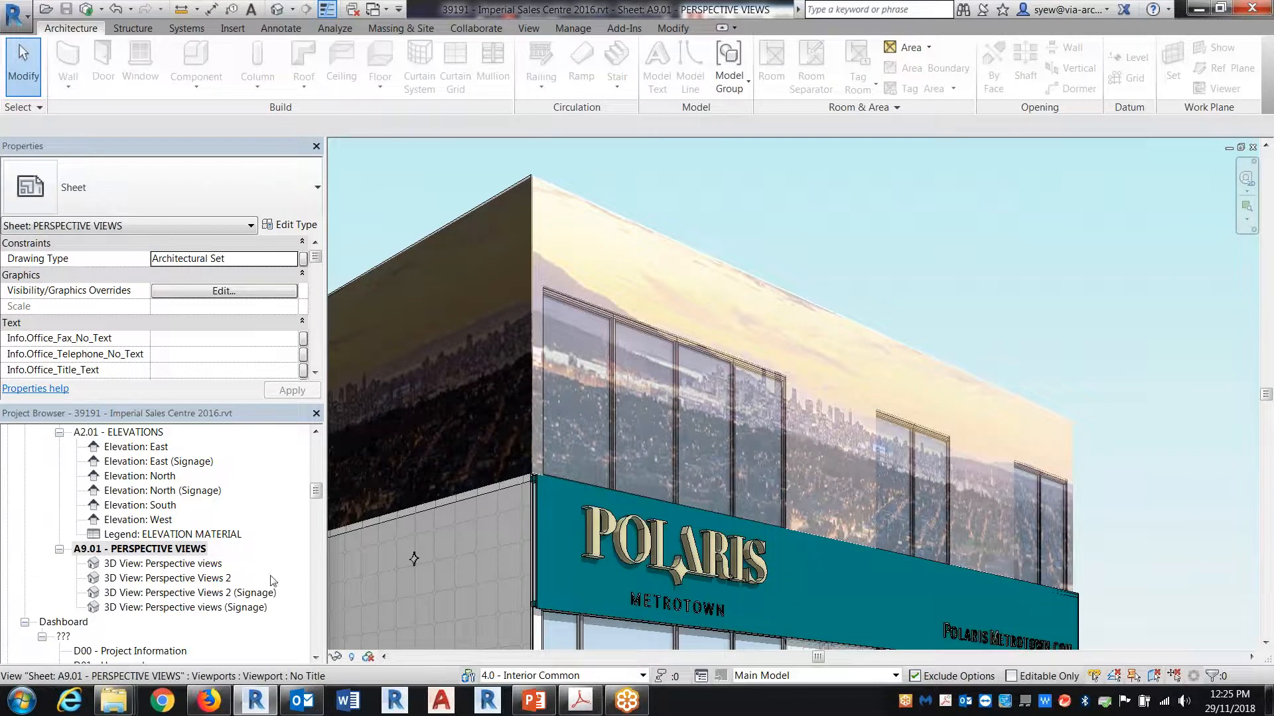
Step: Compare the Perspective Views 2 (Signage) view and its visual style options with the Perspective Views 2 building view
{"action": "left_click", "coordinate": [232, 595]}
{"action": "double_click", "coordinate": [232, 595]}
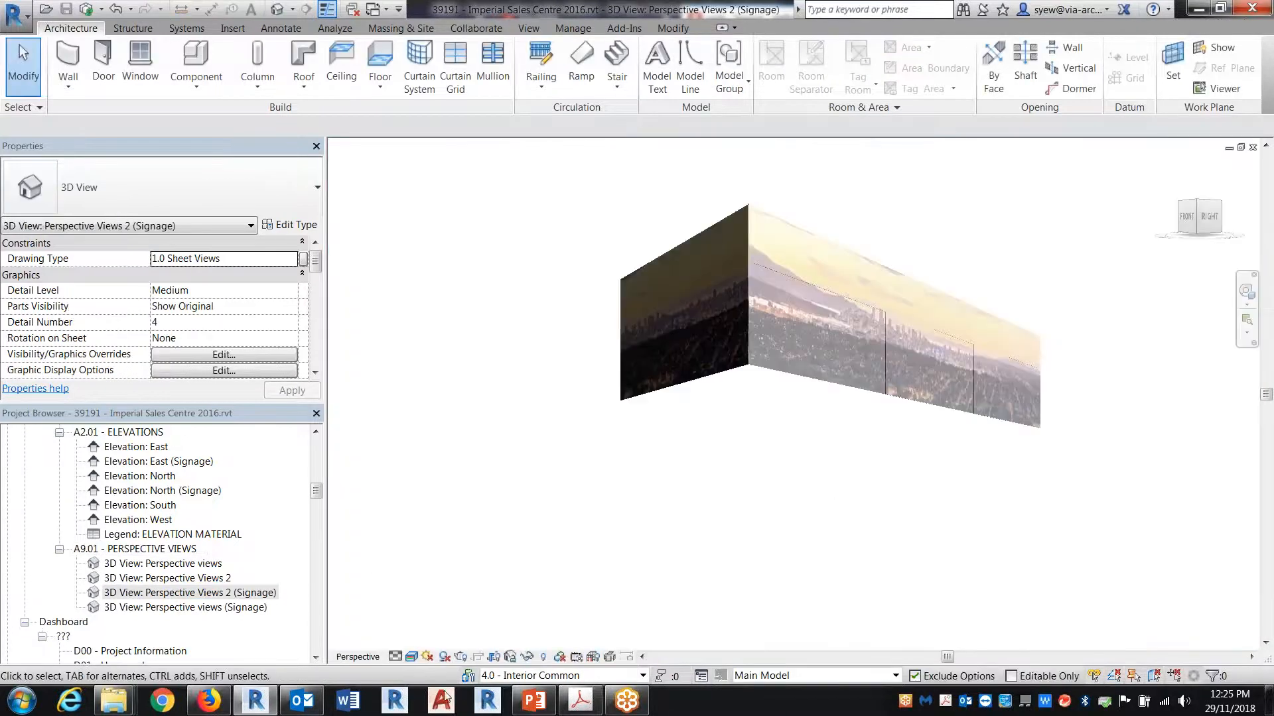
{"action": "left_click", "coordinate": [412, 659]}
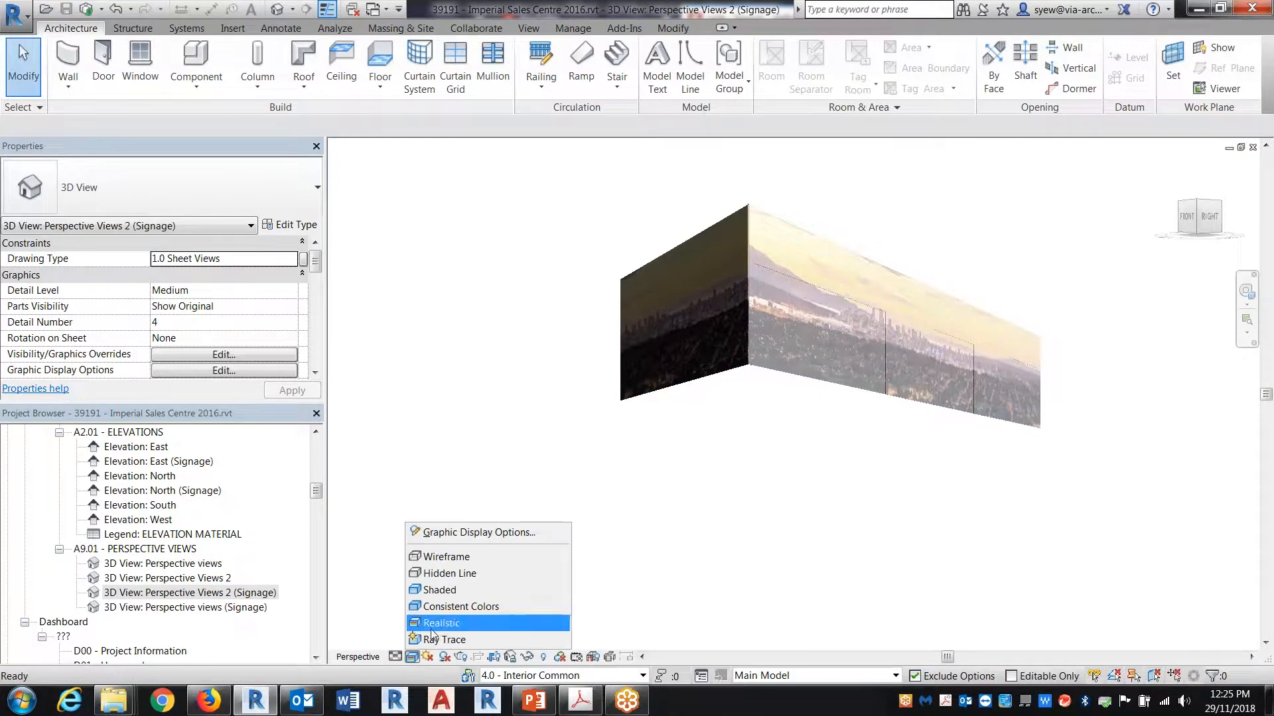
{"action": "double_click", "coordinate": [167, 577]}
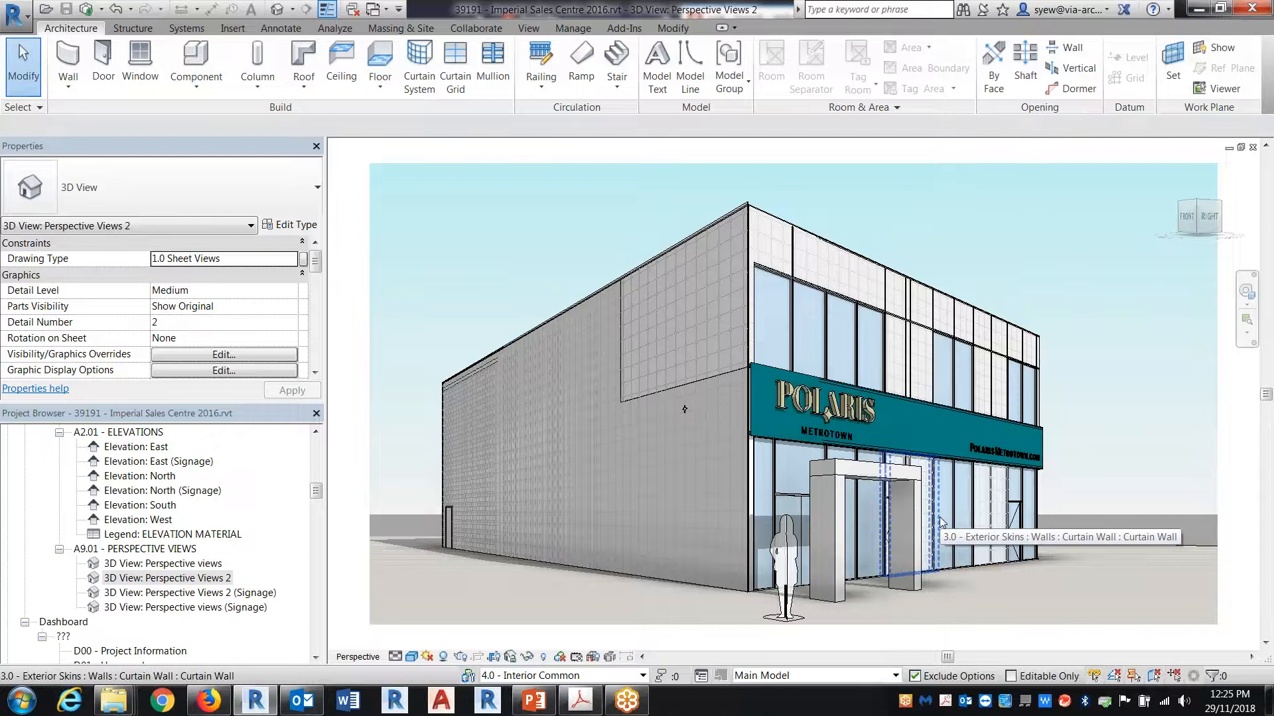
{"action": "key", "text": "ctrl+Tab"}
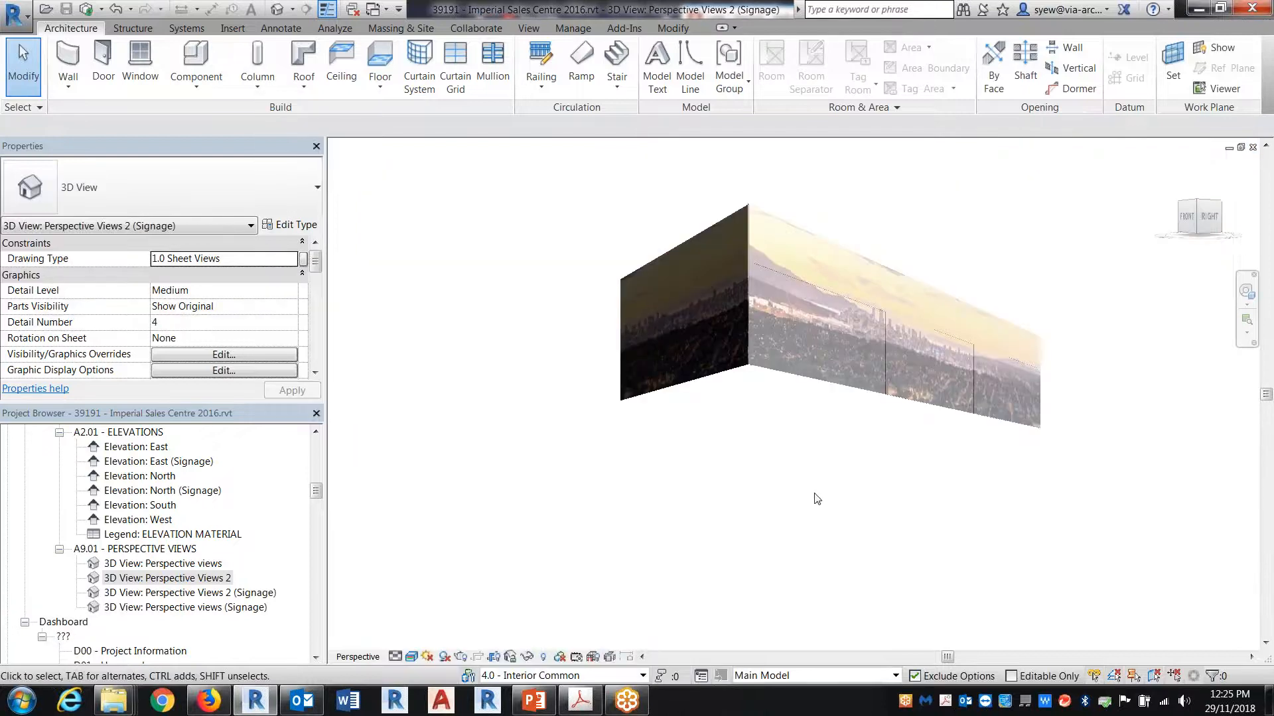
Step: Inspect the Workset 9.0 filter's surface transparency override in Perspective Views 2 (Signage), leaving the settings unchanged
{"action": "double_click", "coordinate": [133, 549]}
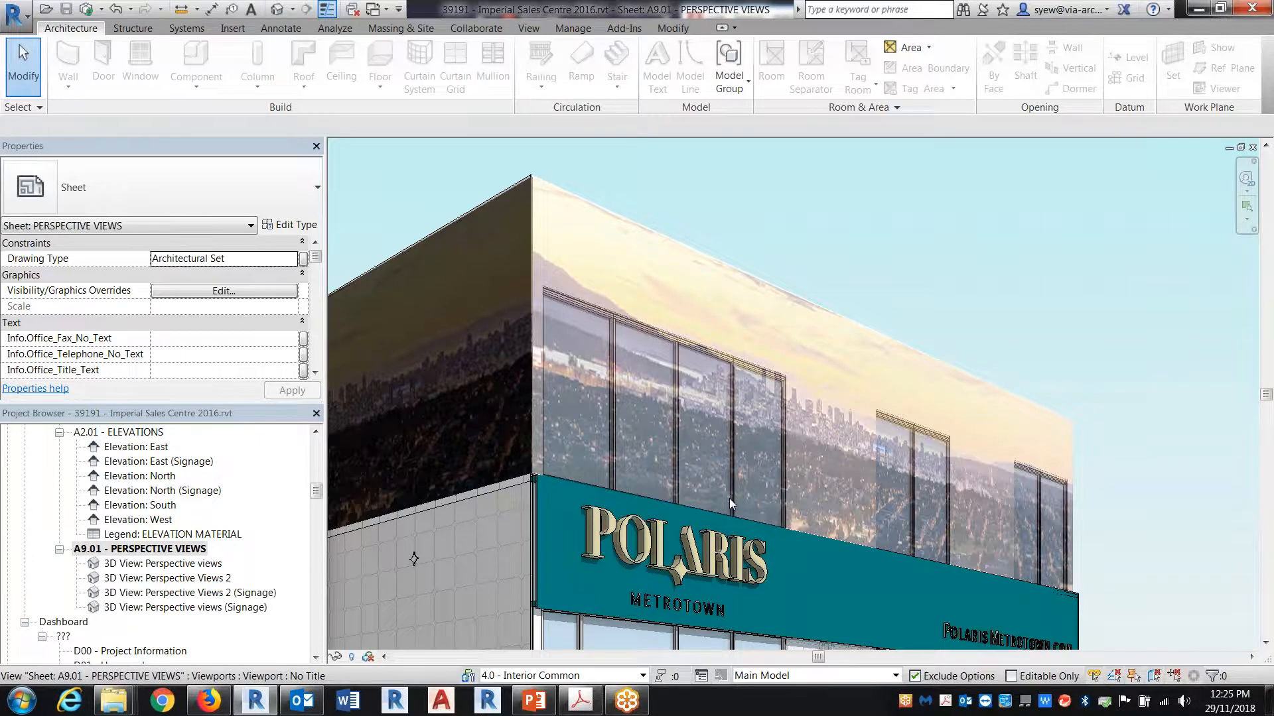
{"action": "double_click", "coordinate": [235, 593]}
{"action": "key", "text": "v"}
{"action": "key", "text": "g"}
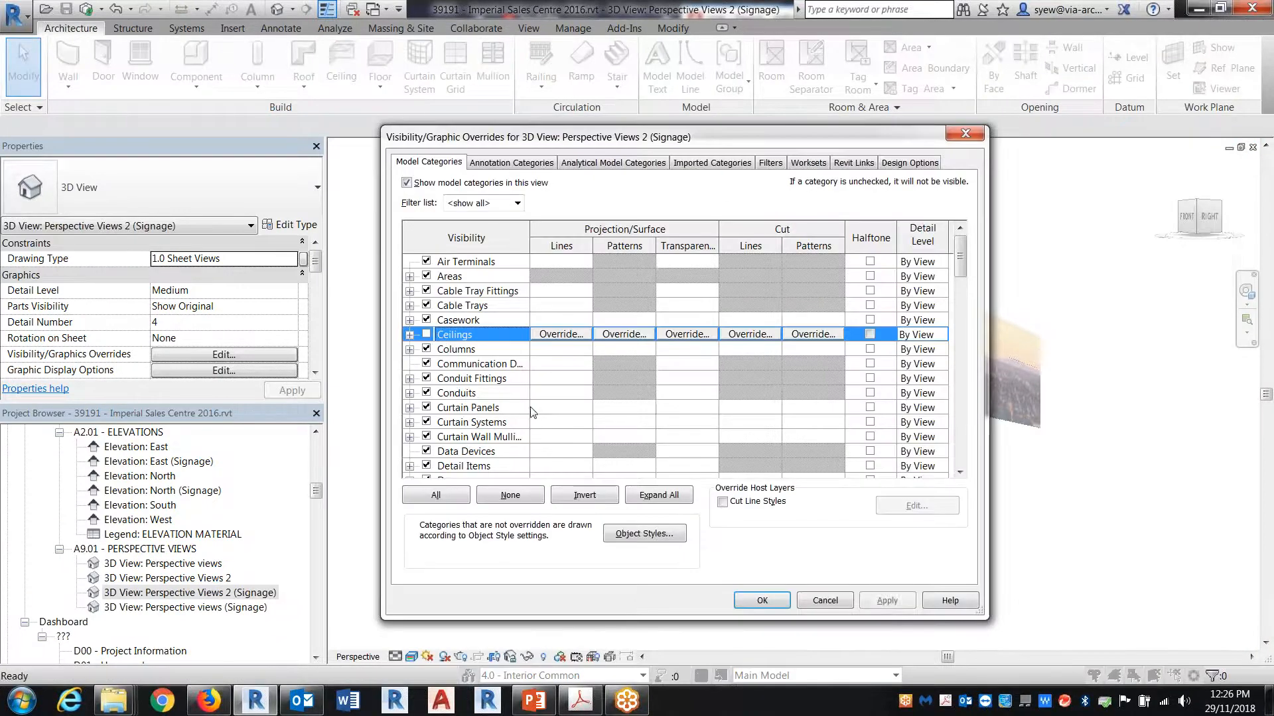
{"action": "scroll", "coordinate": [531, 413], "scroll_direction": "down", "scroll_amount": 3}
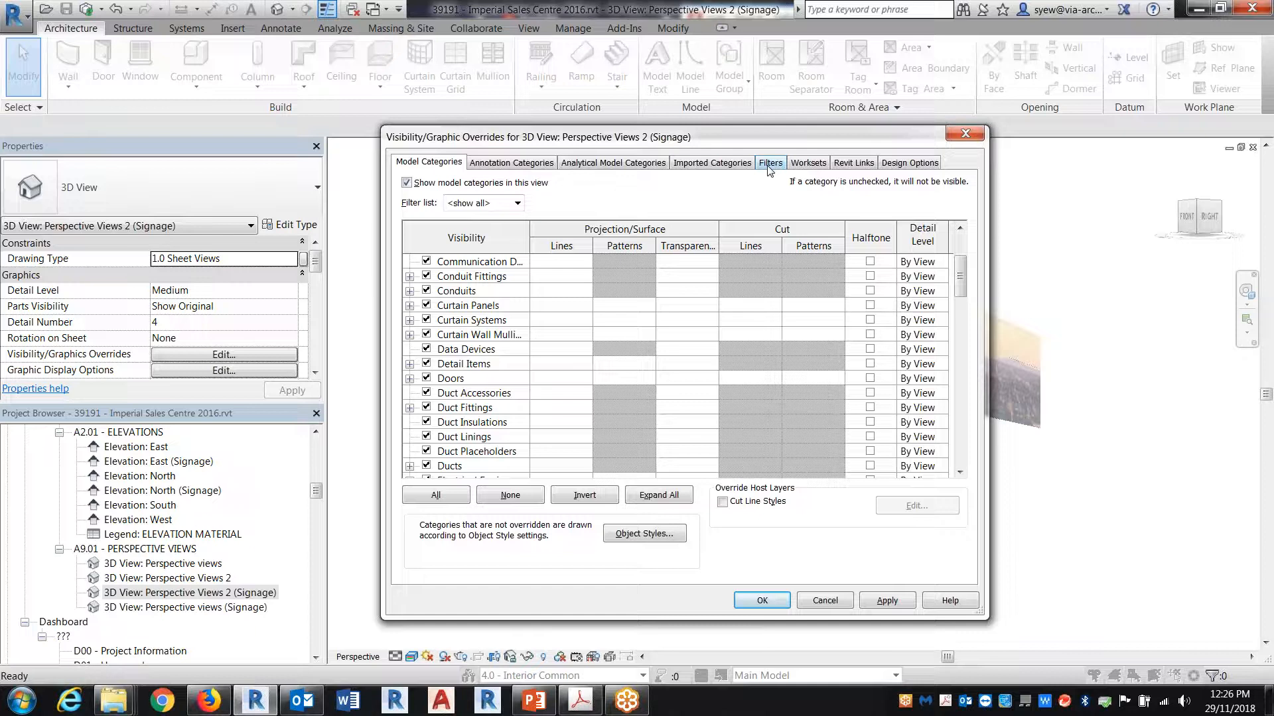
{"action": "left_click", "coordinate": [769, 164]}
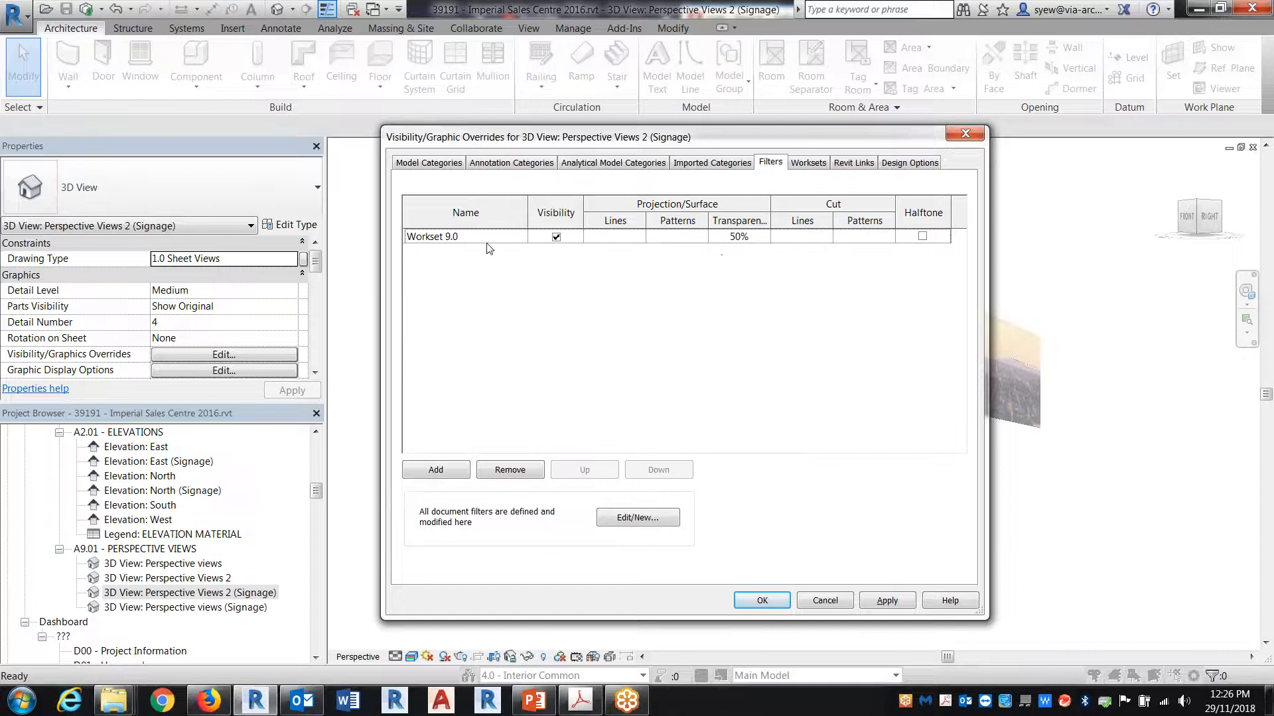
{"action": "left_click", "coordinate": [751, 239]}
{"action": "left_click", "coordinate": [751, 239]}
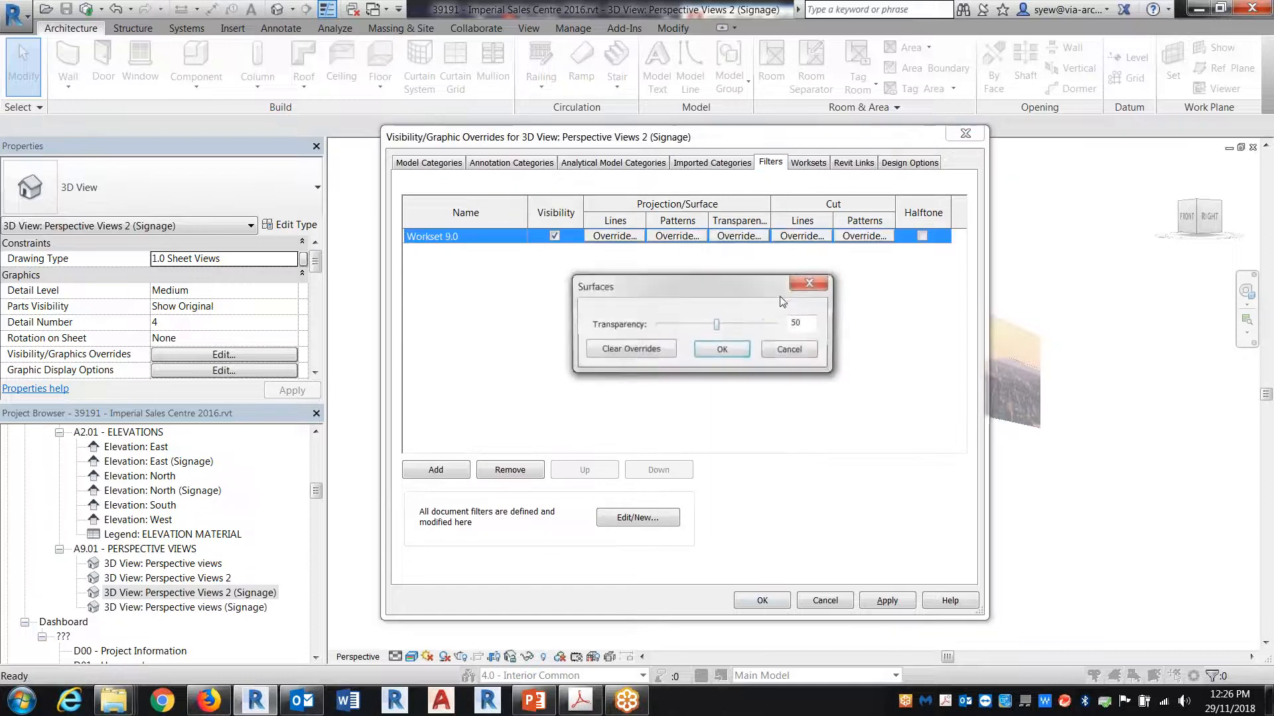
{"action": "left_click", "coordinate": [790, 349]}
{"action": "left_click", "coordinate": [826, 601]}
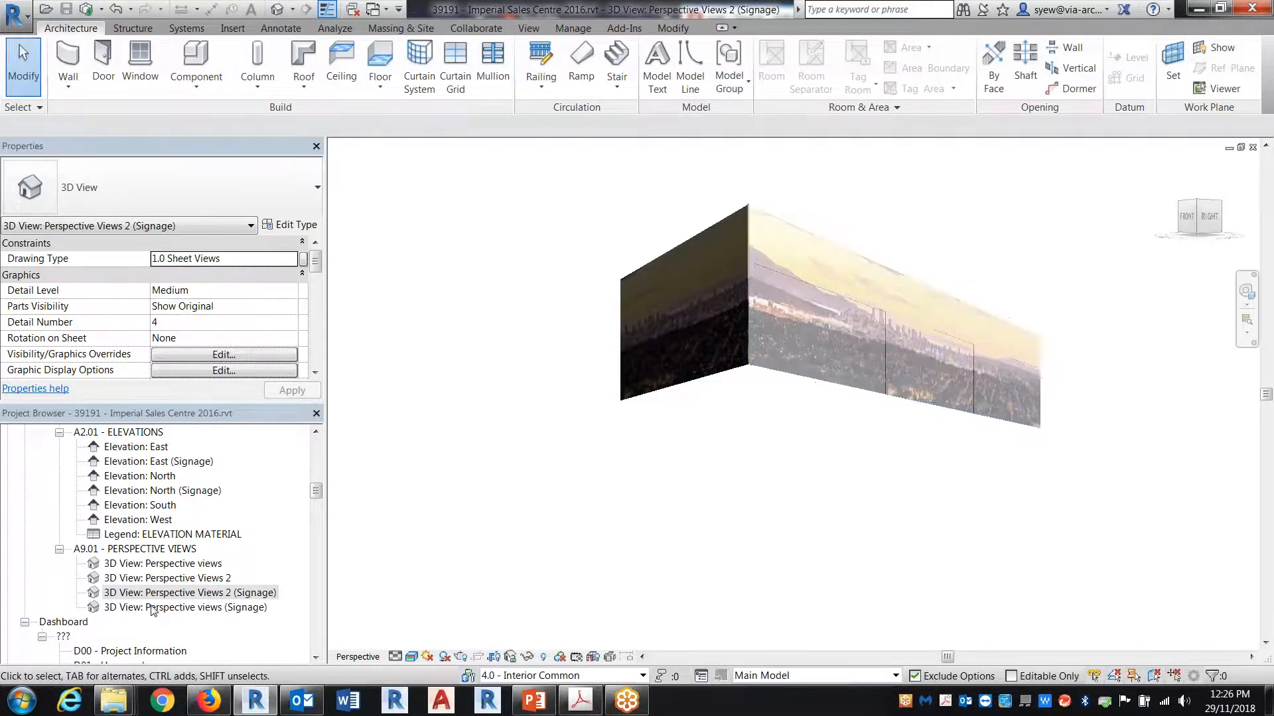
Step: Review the overlaid signage at the building corner on sheet A9.01, and open the Perspective Views 2 view for comparison
{"action": "double_click", "coordinate": [156, 549]}
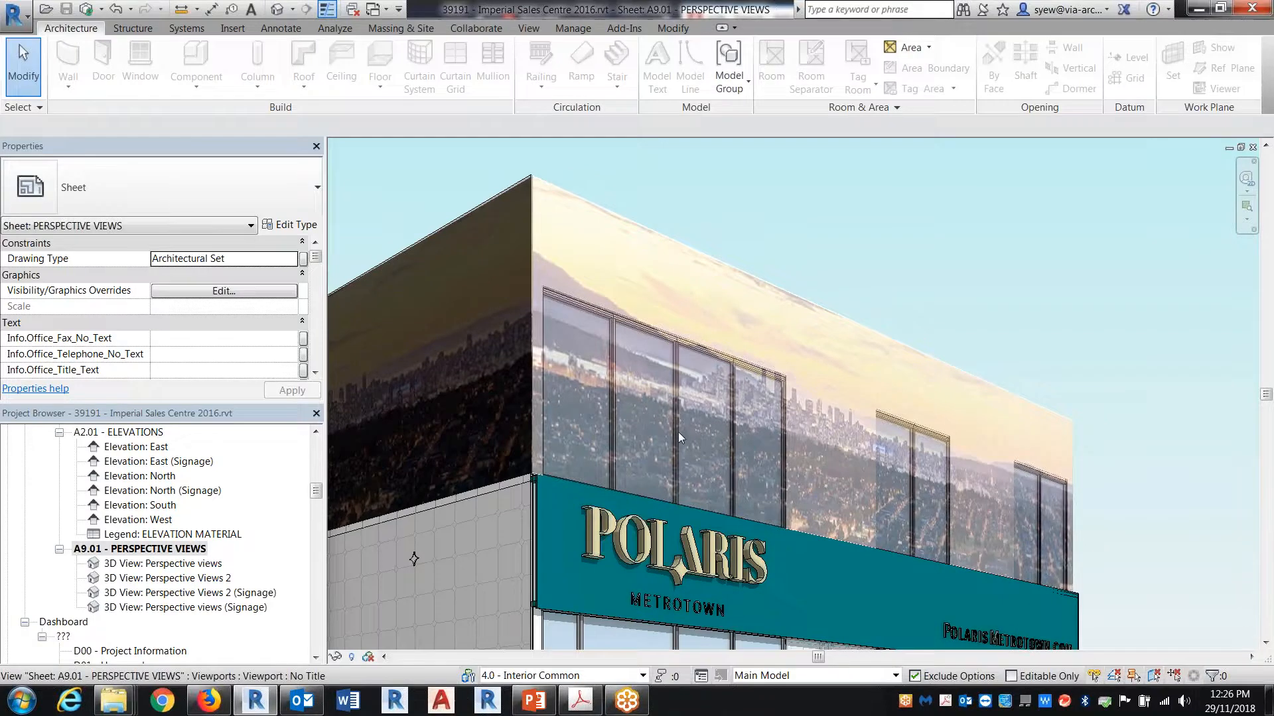
{"action": "middle_click_drag", "start_coordinate": [678, 432], "coordinate": [818, 447]}
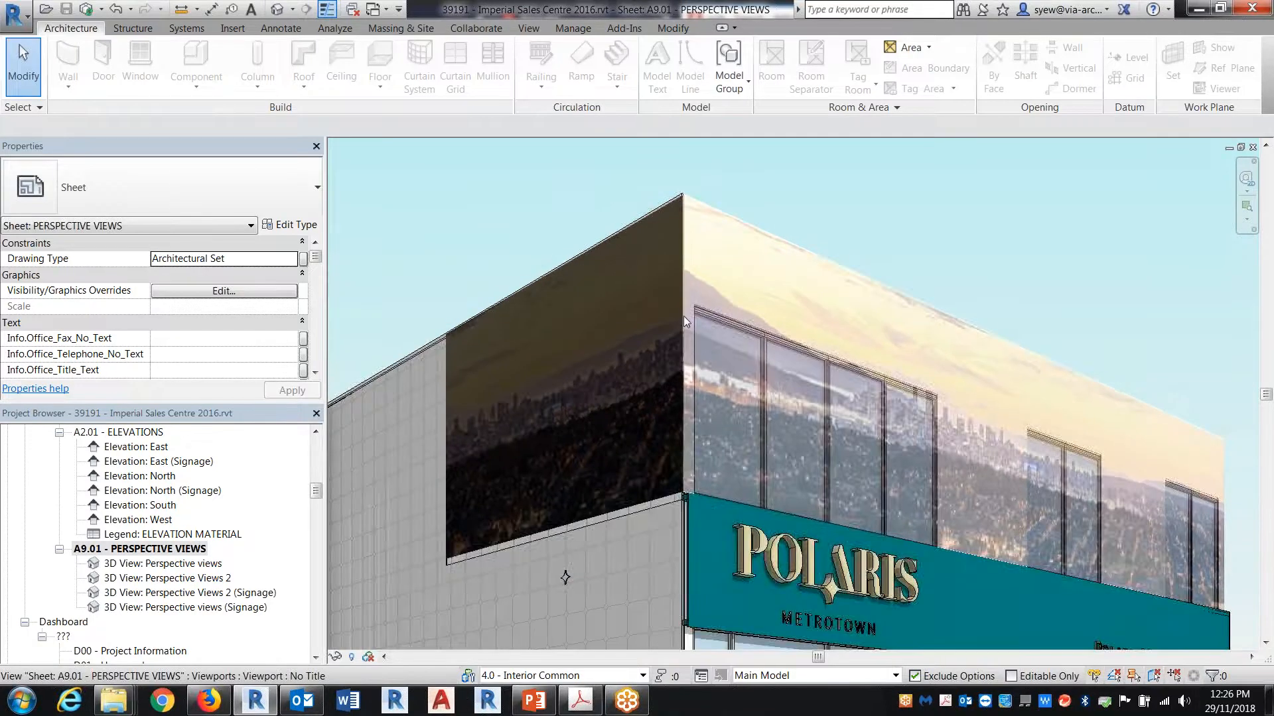
{"action": "scroll", "coordinate": [683, 316], "scroll_direction": "down", "scroll_amount": 3}
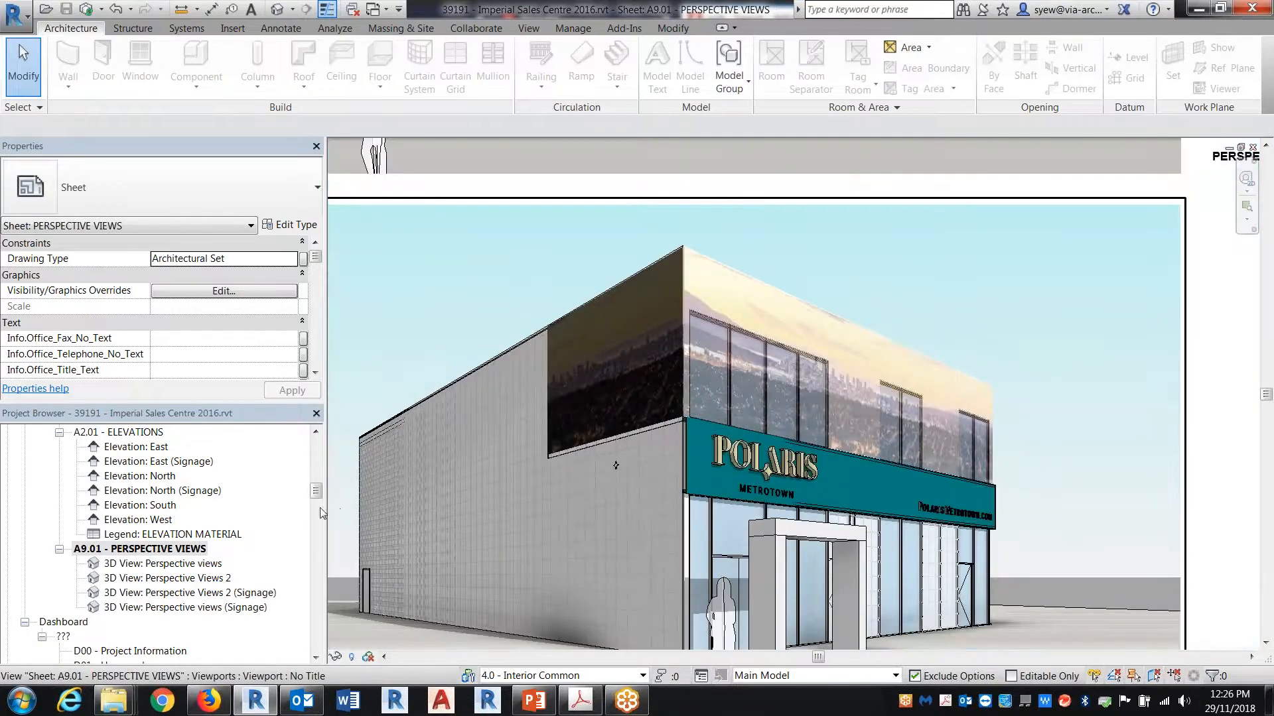
{"action": "double_click", "coordinate": [211, 579]}
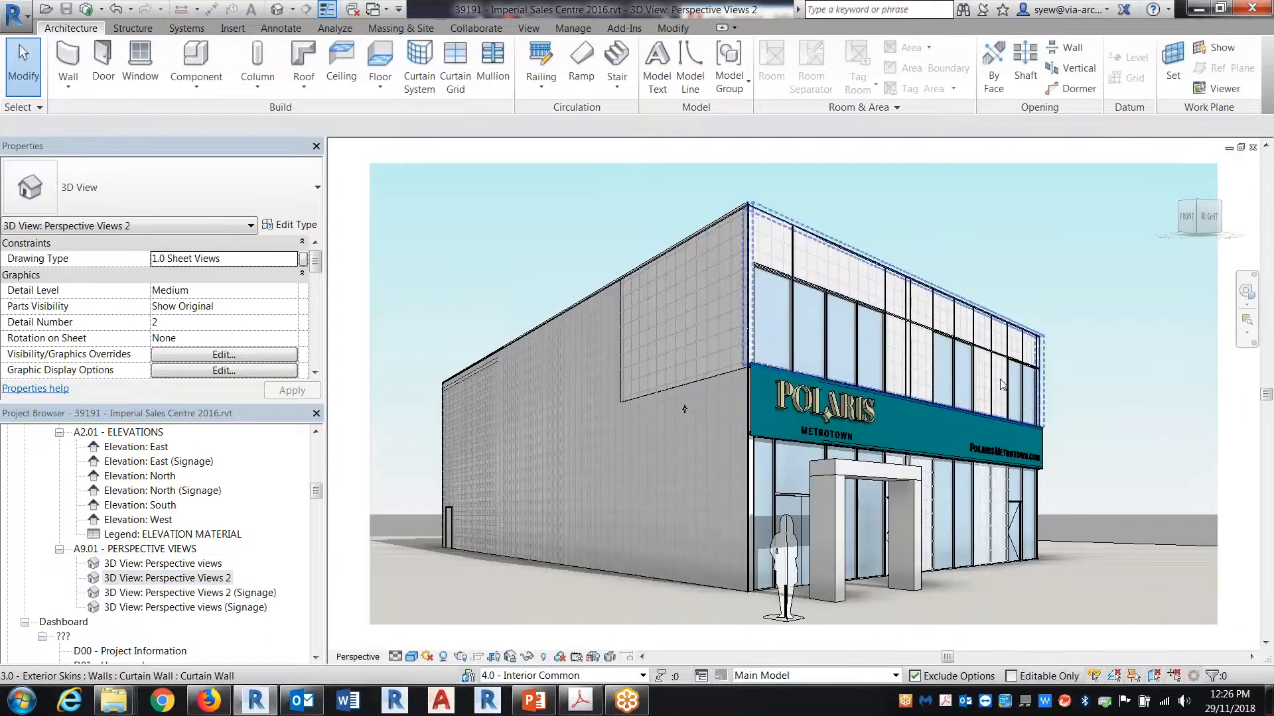
Step: Reopen the Perspective Views 2 (Signage) view to review its visual style options, and return to sheet A9.01
{"action": "left_click", "coordinate": [228, 596]}
{"action": "double_click", "coordinate": [229, 596]}
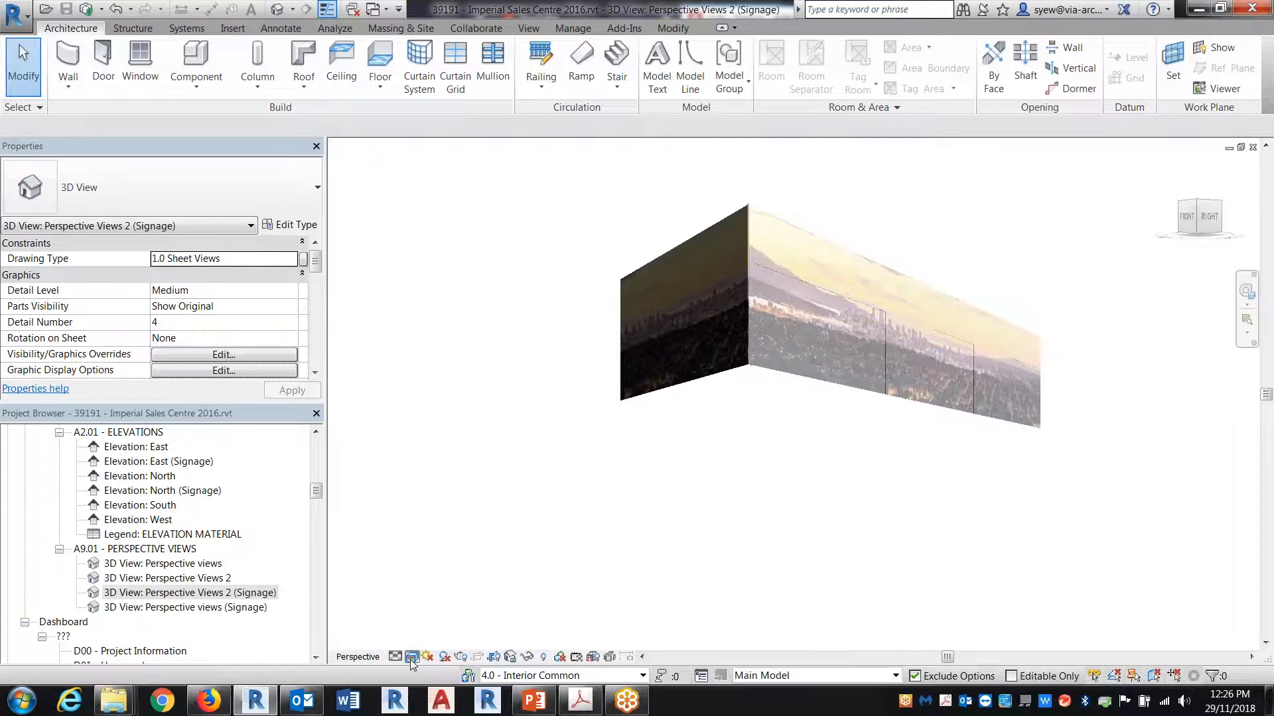
{"action": "left_click", "coordinate": [411, 658]}
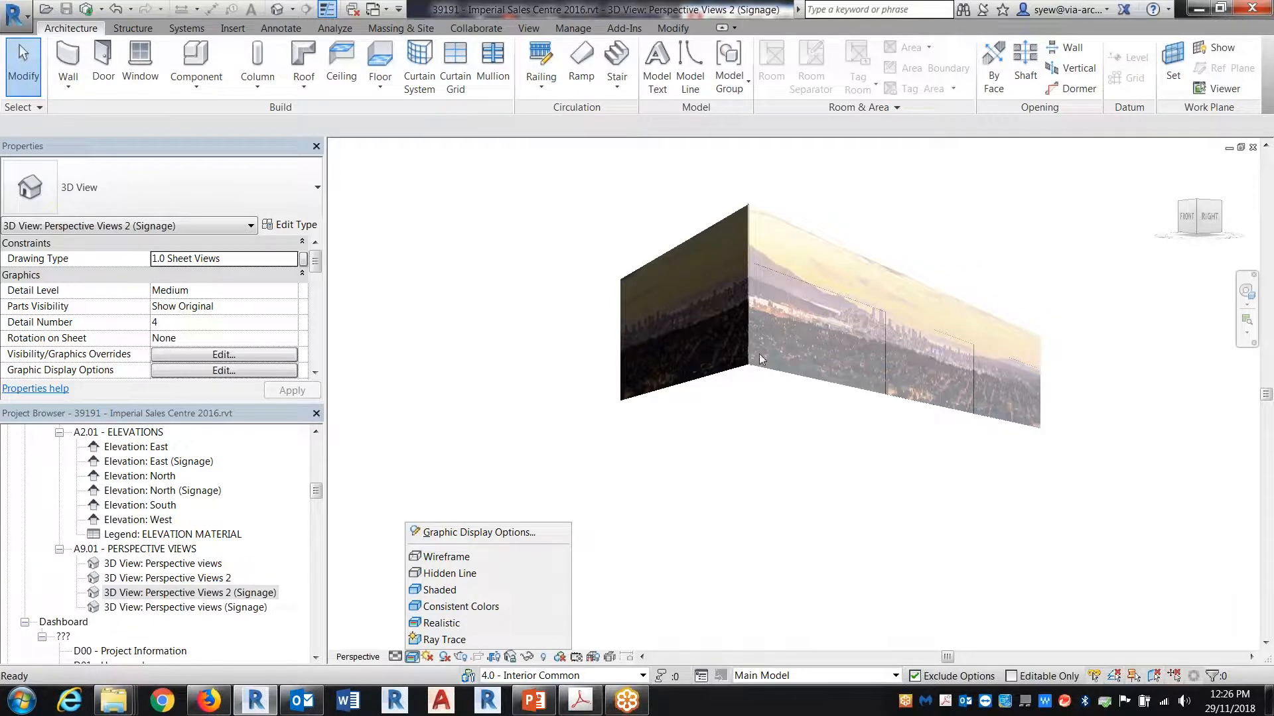
{"action": "left_click", "coordinate": [742, 521]}
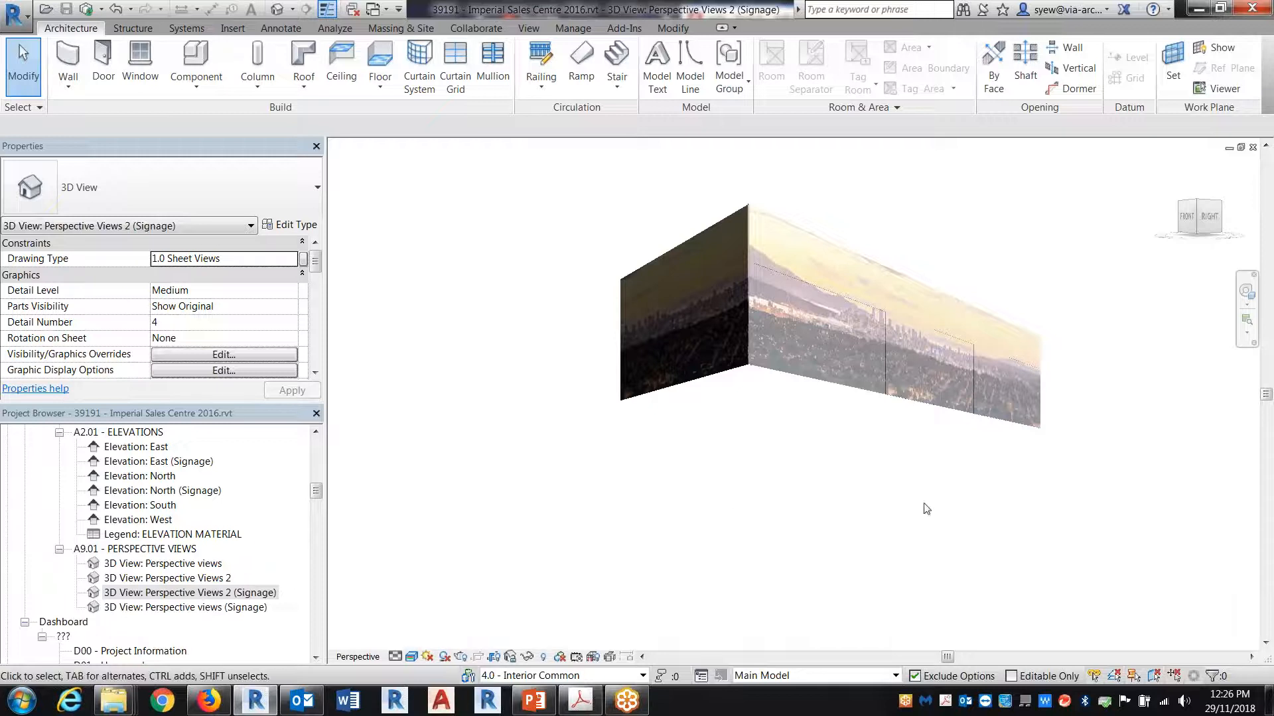
{"action": "left_click", "coordinate": [1253, 146]}
{"action": "left_click", "coordinate": [1252, 146]}
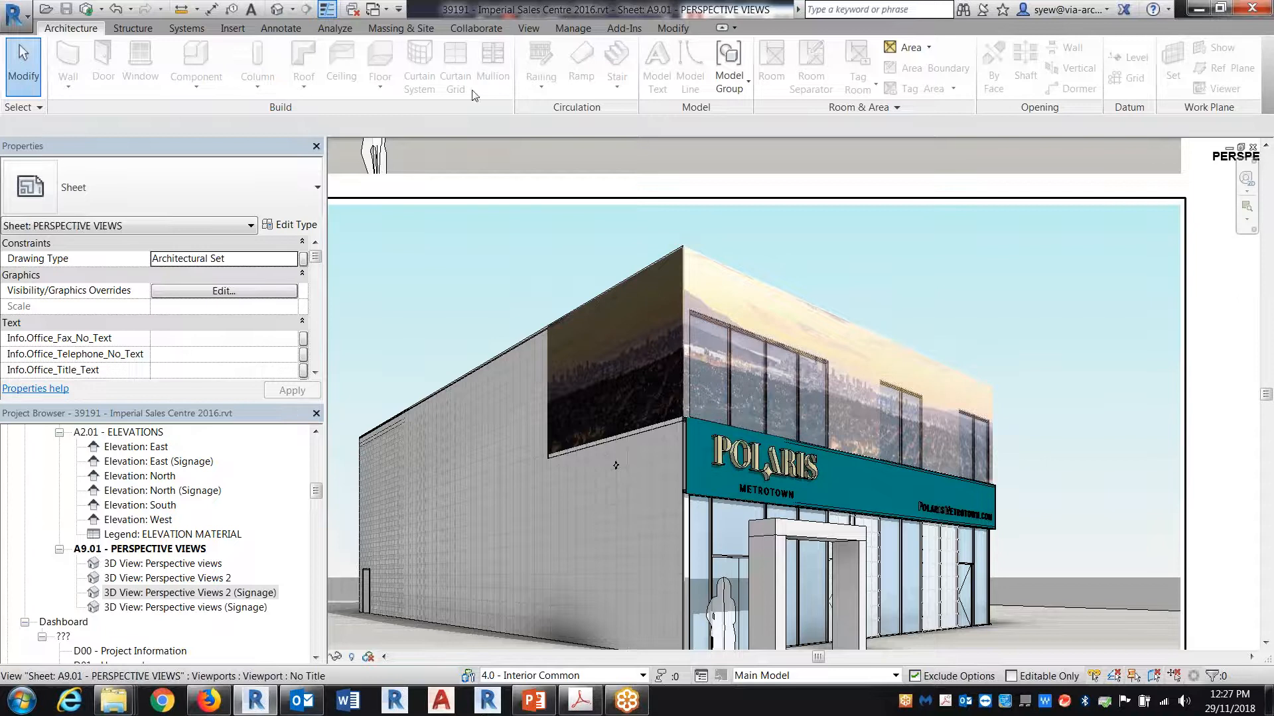
Step: Switch to the Clubhouse 2017 project and open sheet 4 with the composite perspective
{"action": "left_click", "coordinate": [369, 10]}
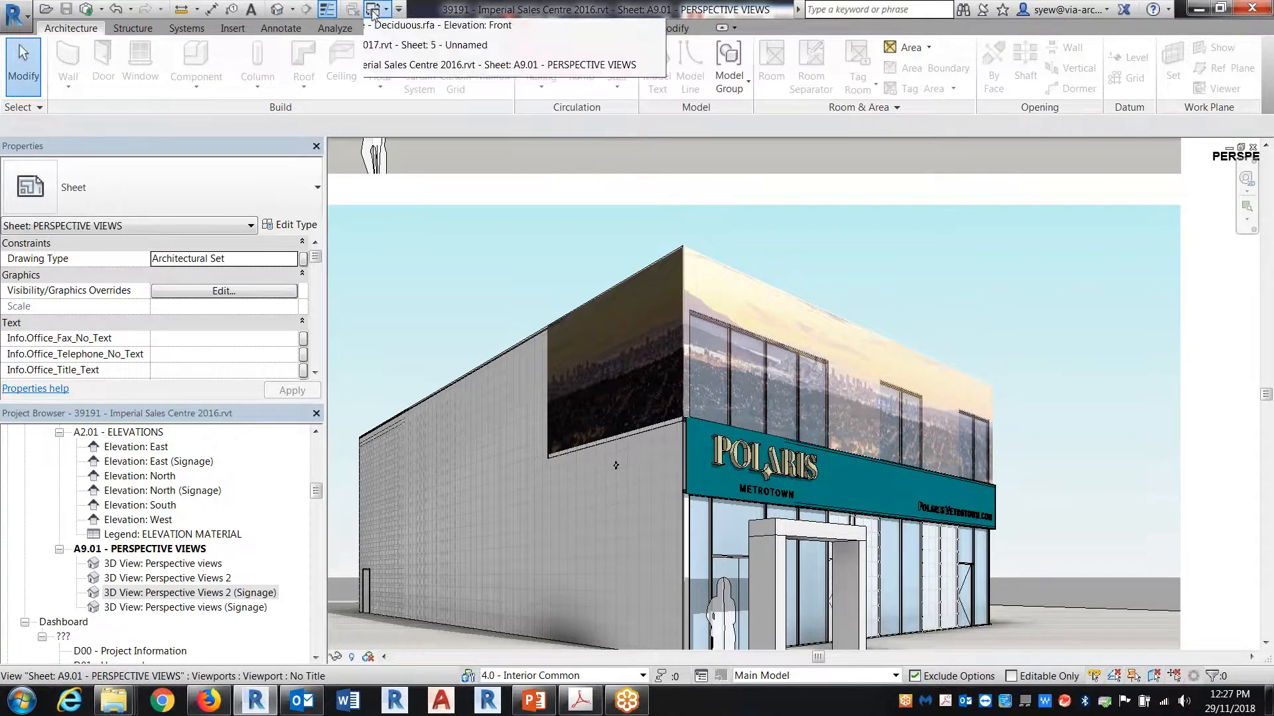
{"action": "left_click", "coordinate": [457, 70]}
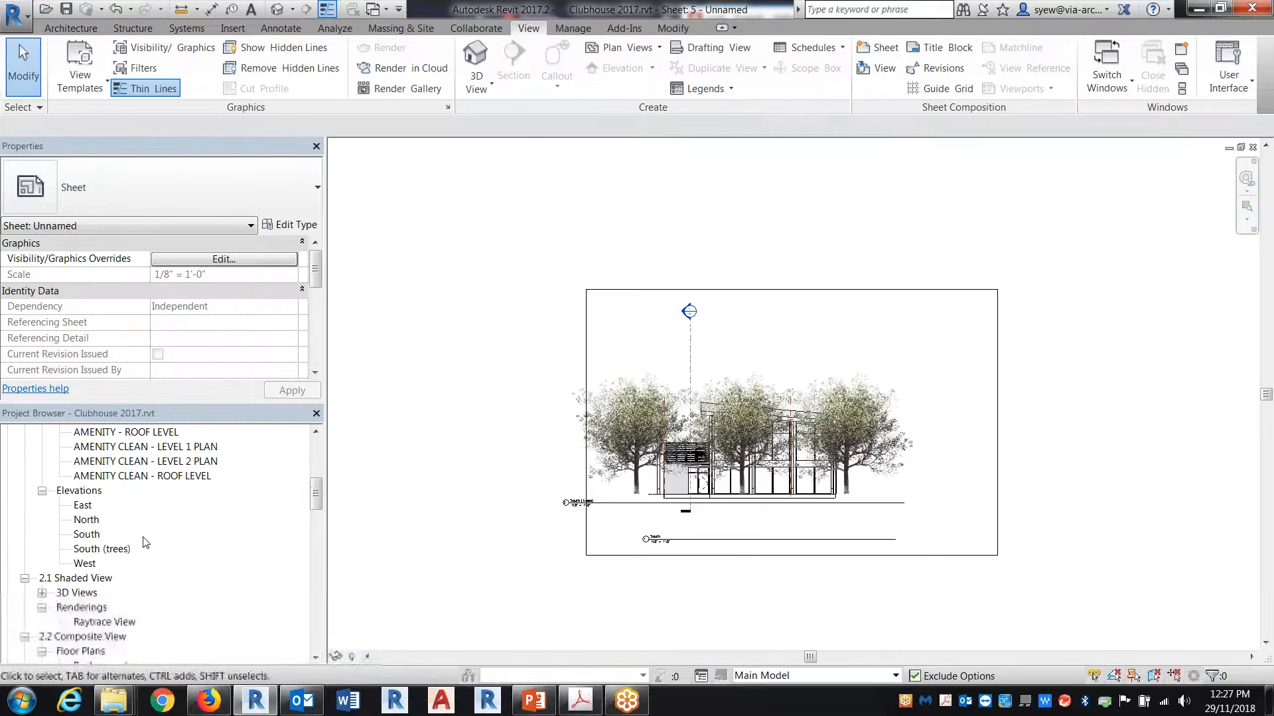
{"action": "left_click_drag", "start_coordinate": [315, 485], "coordinate": [316, 562]}
{"action": "double_click", "coordinate": [66, 491]}
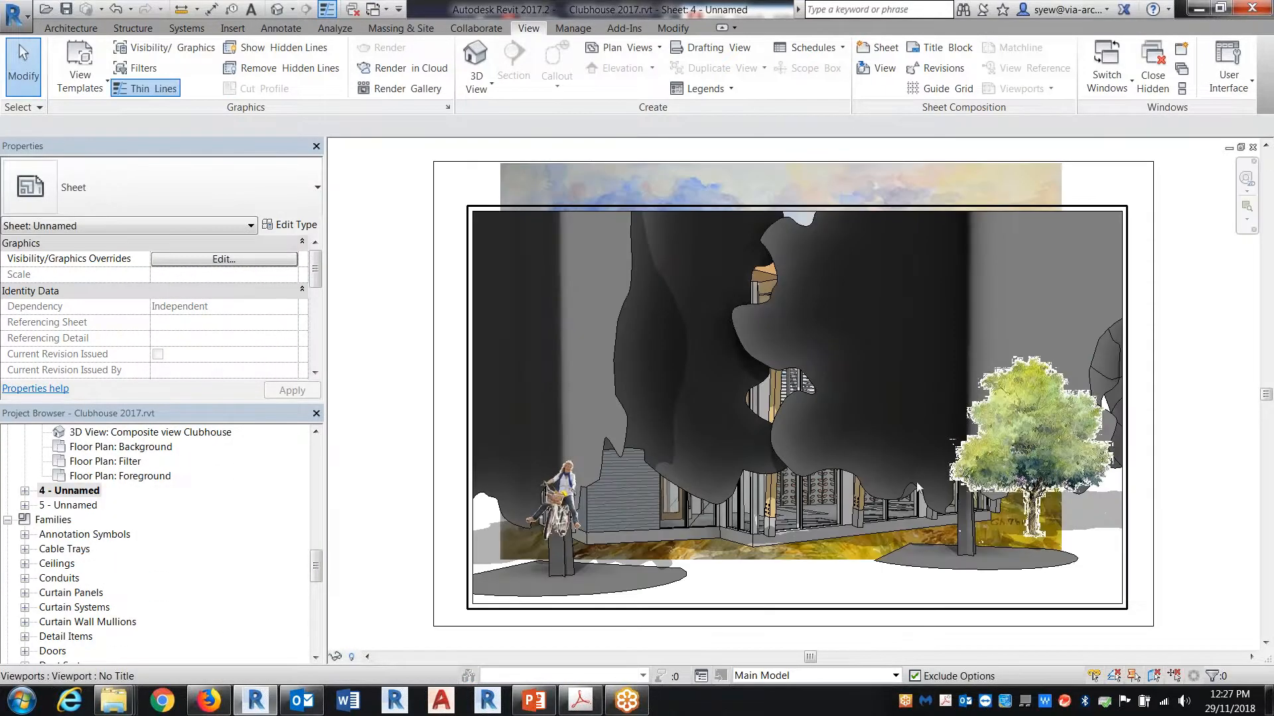
Step: Hide the Planting category in the 3D View 2 viewport on sheet 4 and deactivate the view
{"action": "right_click", "coordinate": [728, 589]}
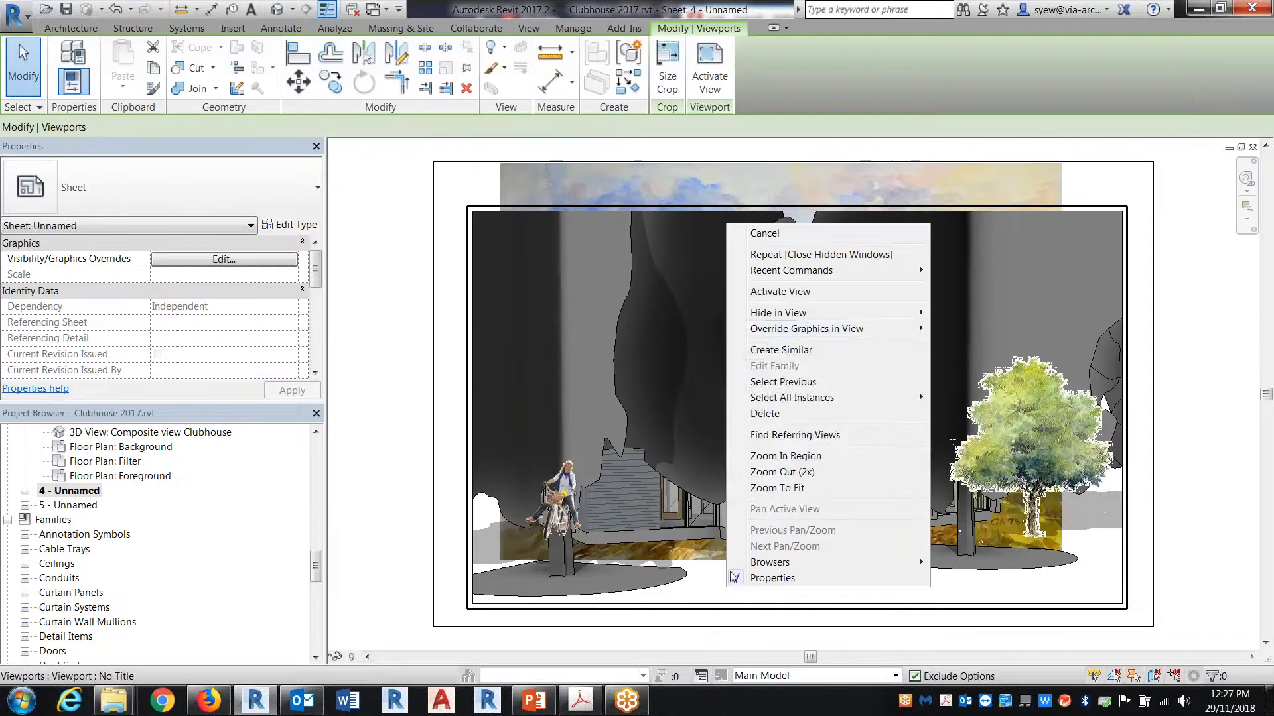
{"action": "left_click", "coordinate": [780, 292]}
{"action": "key", "text": "v"}
{"action": "key", "text": "g"}
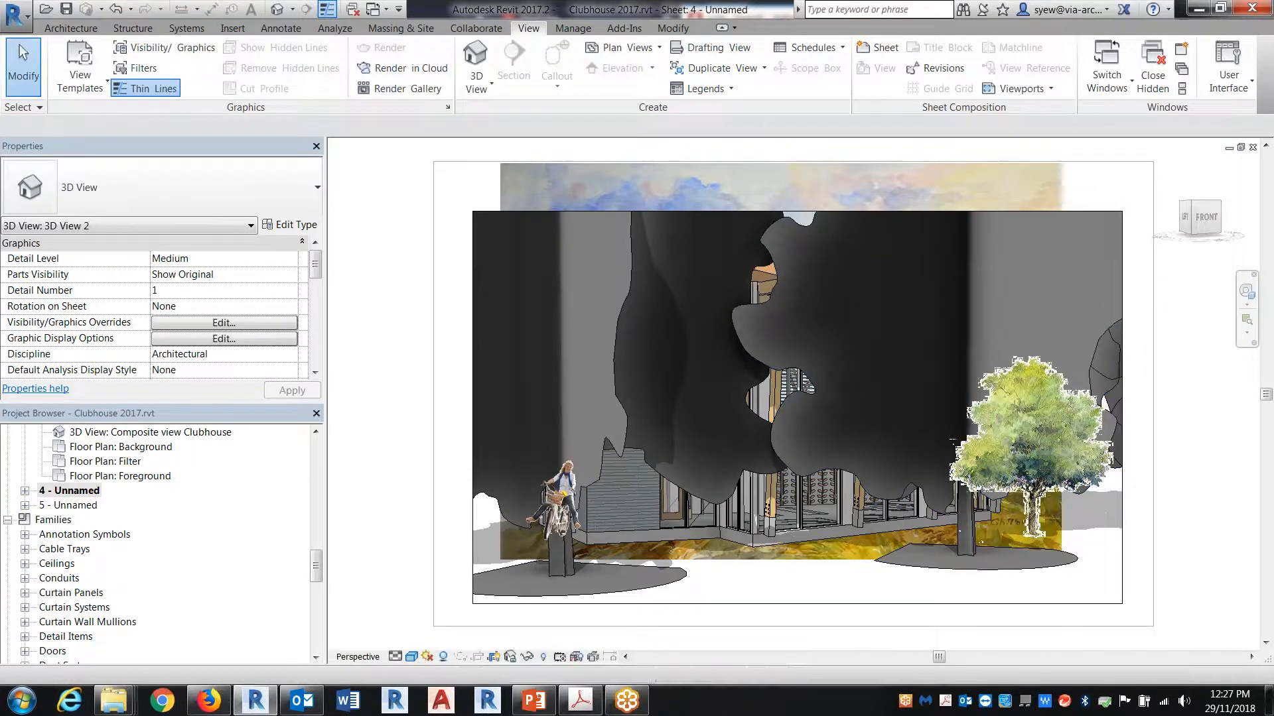
{"action": "left_click", "coordinate": [502, 393]}
{"action": "key", "text": "t"}
{"action": "key", "text": "p"}
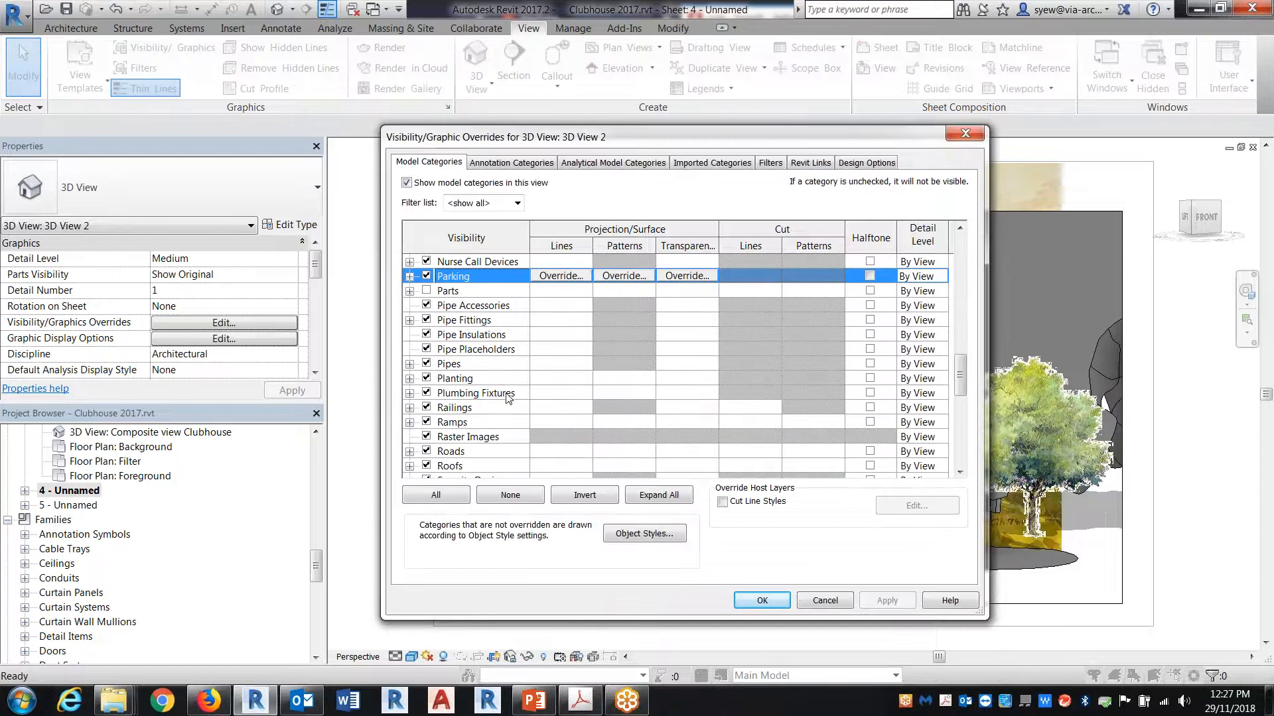
{"action": "left_click", "coordinate": [427, 378]}
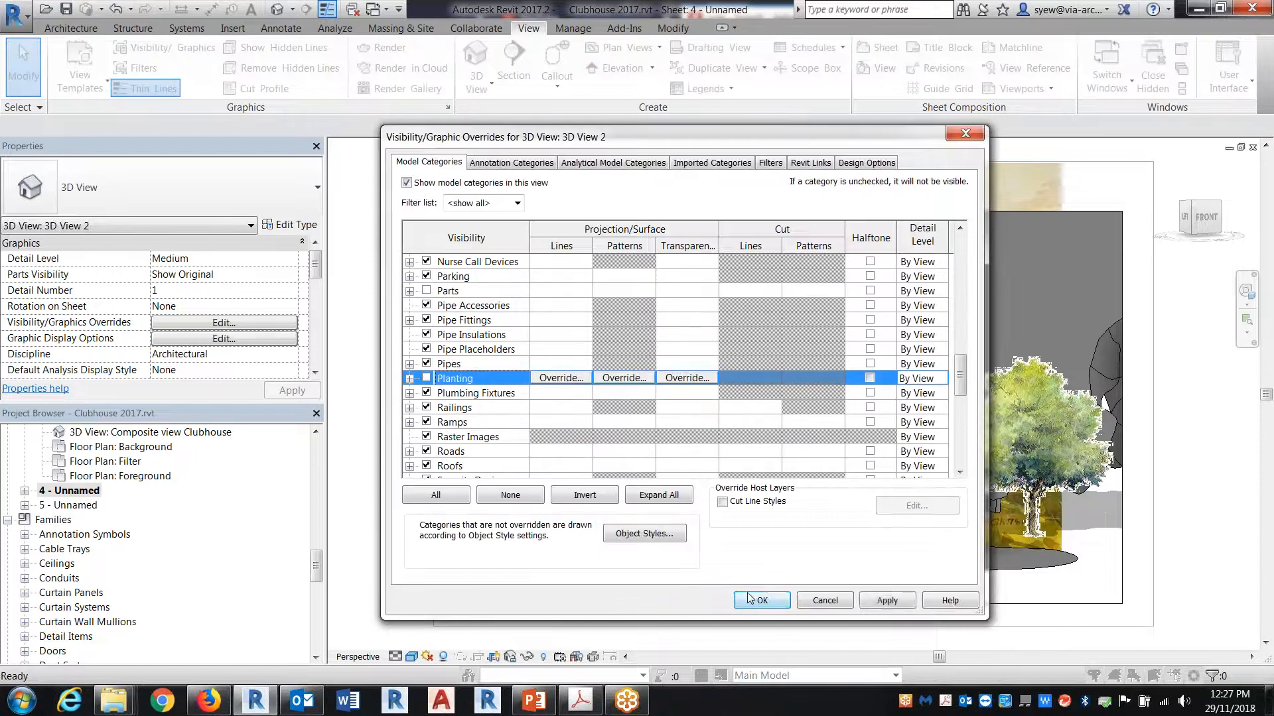
{"action": "left_click", "coordinate": [764, 601]}
{"action": "right_click", "coordinate": [1121, 406]}
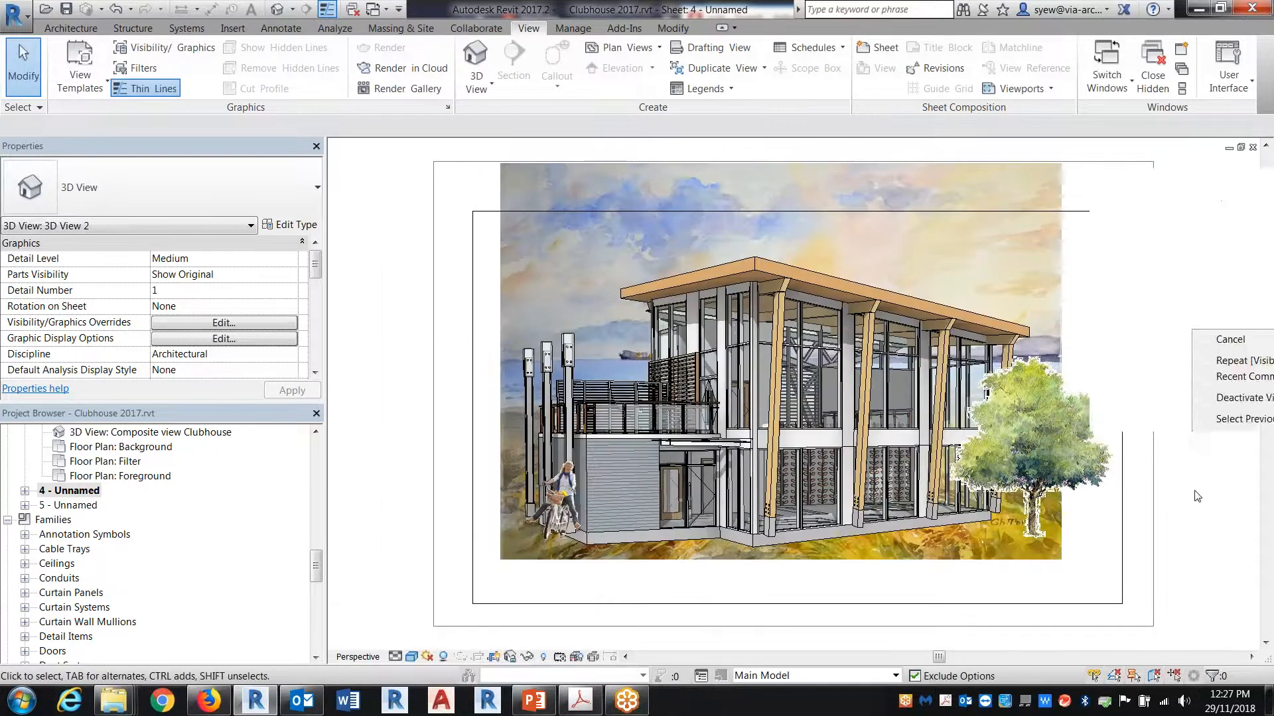
{"action": "left_click", "coordinate": [1158, 237]}
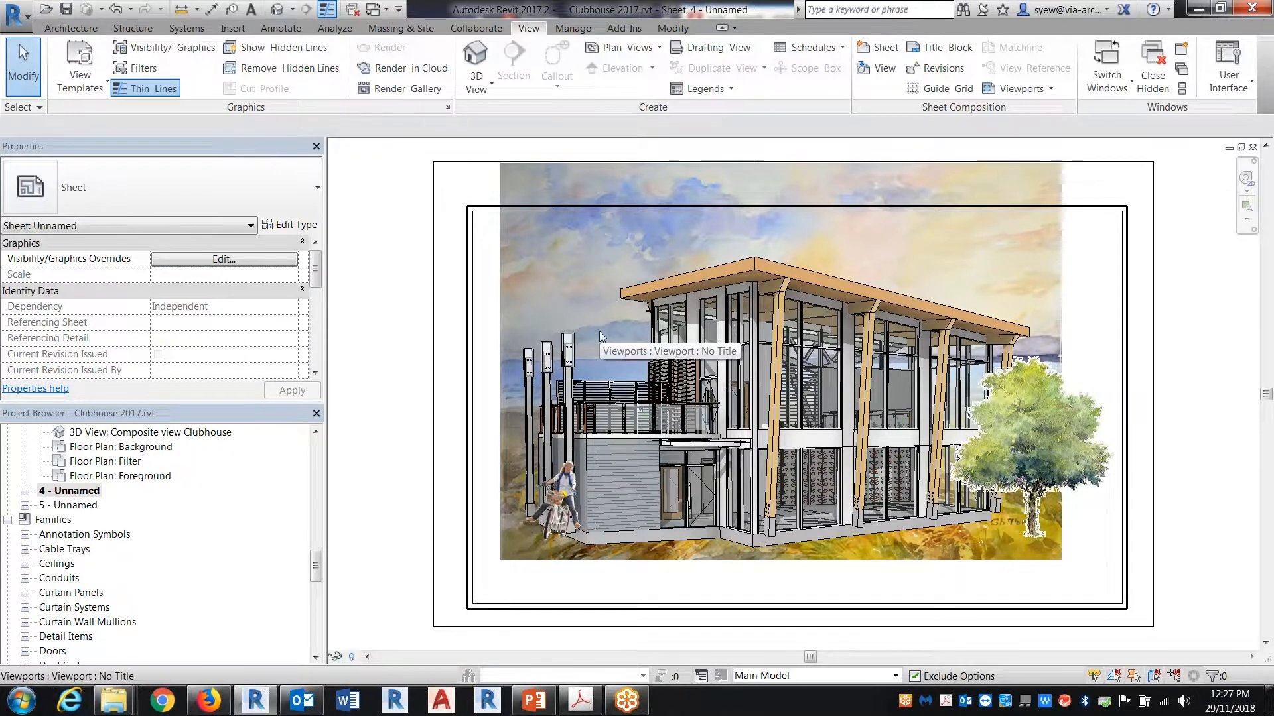
Step: In the Base Level floor plan, create a rectangular Blank Floor about 28' by 28' beside the building, matching the existing filter floor
{"action": "left_click_drag", "start_coordinate": [314, 570], "coordinate": [309, 451]}
{"action": "left_click", "coordinate": [91, 538]}
{"action": "double_click", "coordinate": [92, 536]}
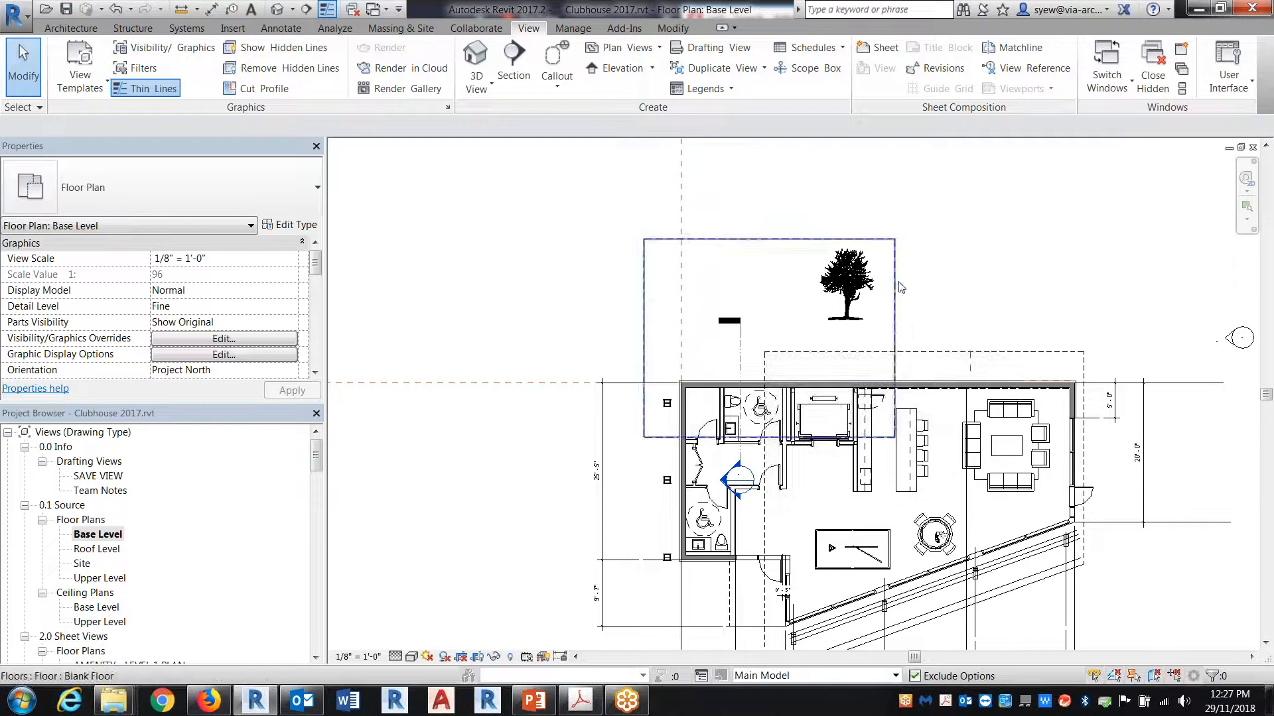
{"action": "left_click", "coordinate": [897, 283]}
{"action": "middle_click_drag", "start_coordinate": [819, 325], "coordinate": [957, 316]}
{"action": "left_click", "coordinate": [632, 89]}
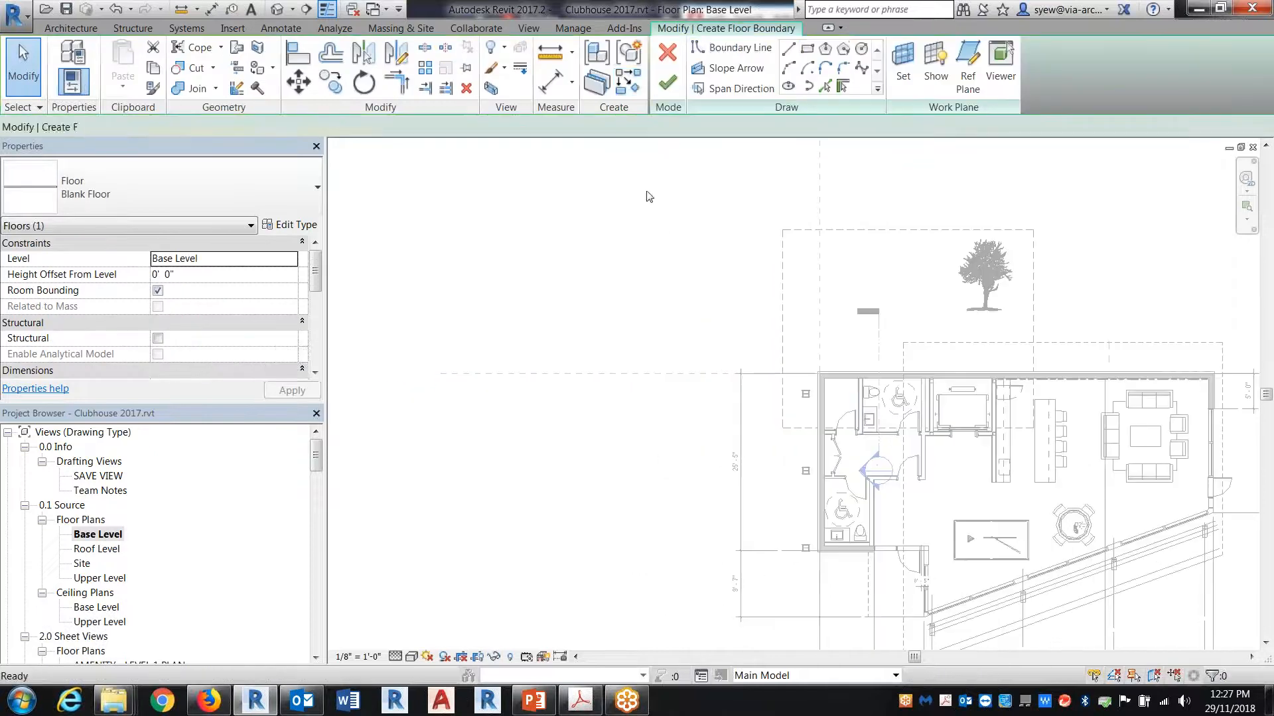
{"action": "left_click", "coordinate": [807, 50]}
{"action": "left_click", "coordinate": [465, 244]}
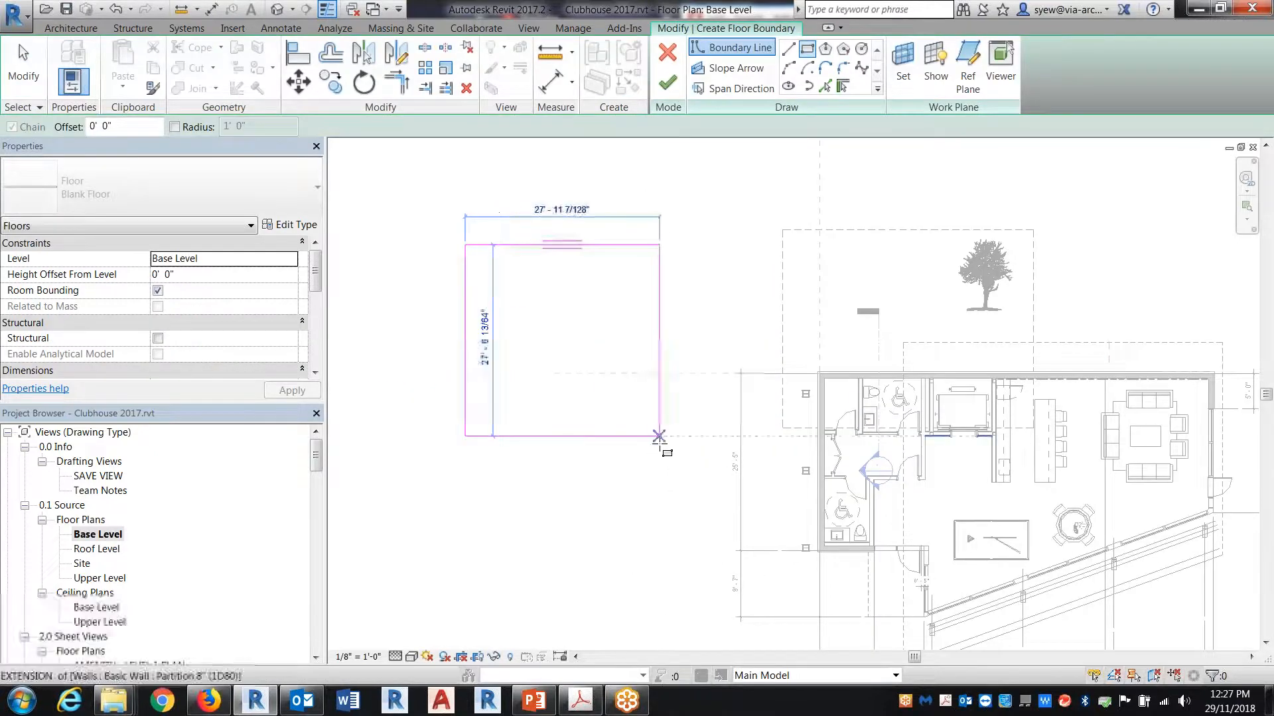
{"action": "left_click", "coordinate": [667, 439]}
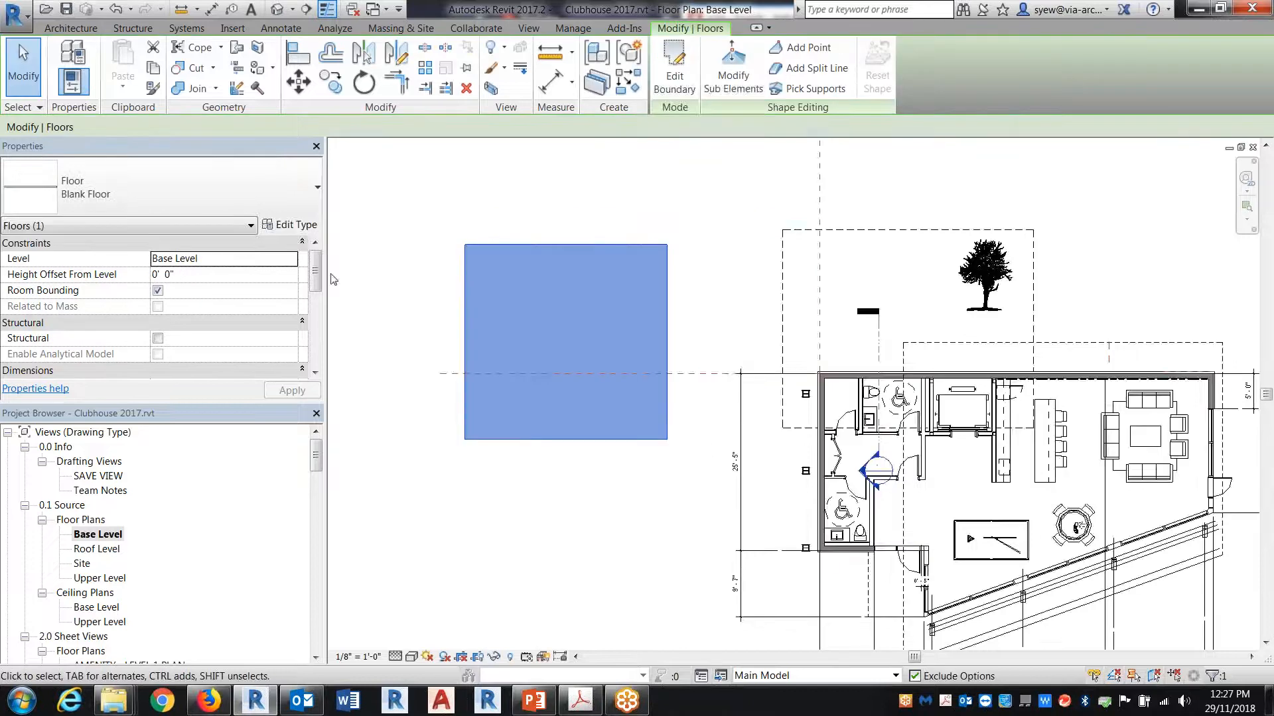
Step: Set the Base Level plan's visual style to Realistic and inspect the new floor's texture up close
{"action": "scroll", "coordinate": [730, 331], "scroll_direction": "up", "scroll_amount": 4}
{"action": "scroll", "coordinate": [927, 338], "scroll_direction": "up", "scroll_amount": 1}
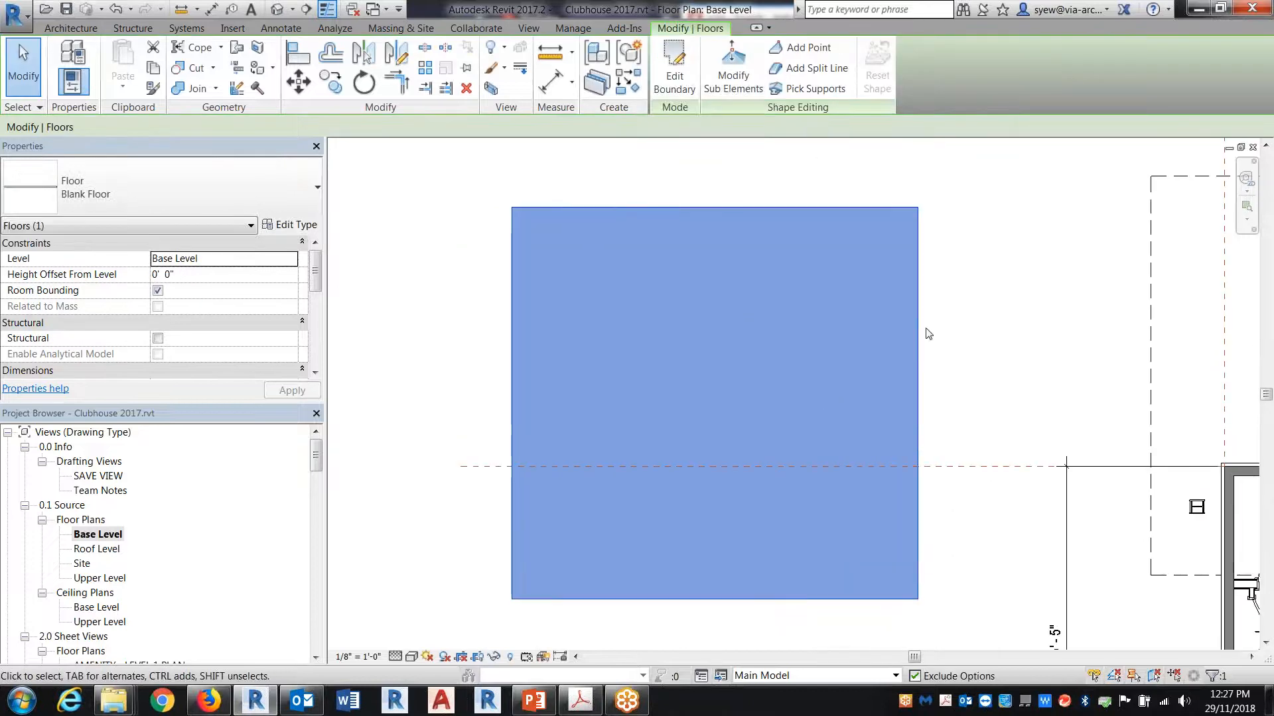
{"action": "left_click", "coordinate": [411, 656]}
{"action": "left_click", "coordinate": [457, 623]}
{"action": "left_click", "coordinate": [1024, 383]}
{"action": "mouse_move", "coordinate": [947, 563]}
{"action": "middle_mouse_down"}
{"action": "mouse_move", "coordinate": [409, 667]}
{"action": "mouse_move", "coordinate": [560, 641]}
{"action": "mouse_move", "coordinate": [683, 529]}
{"action": "middle_mouse_up"}
{"action": "scroll", "coordinate": [675, 429], "scroll_direction": "up", "scroll_amount": 4}
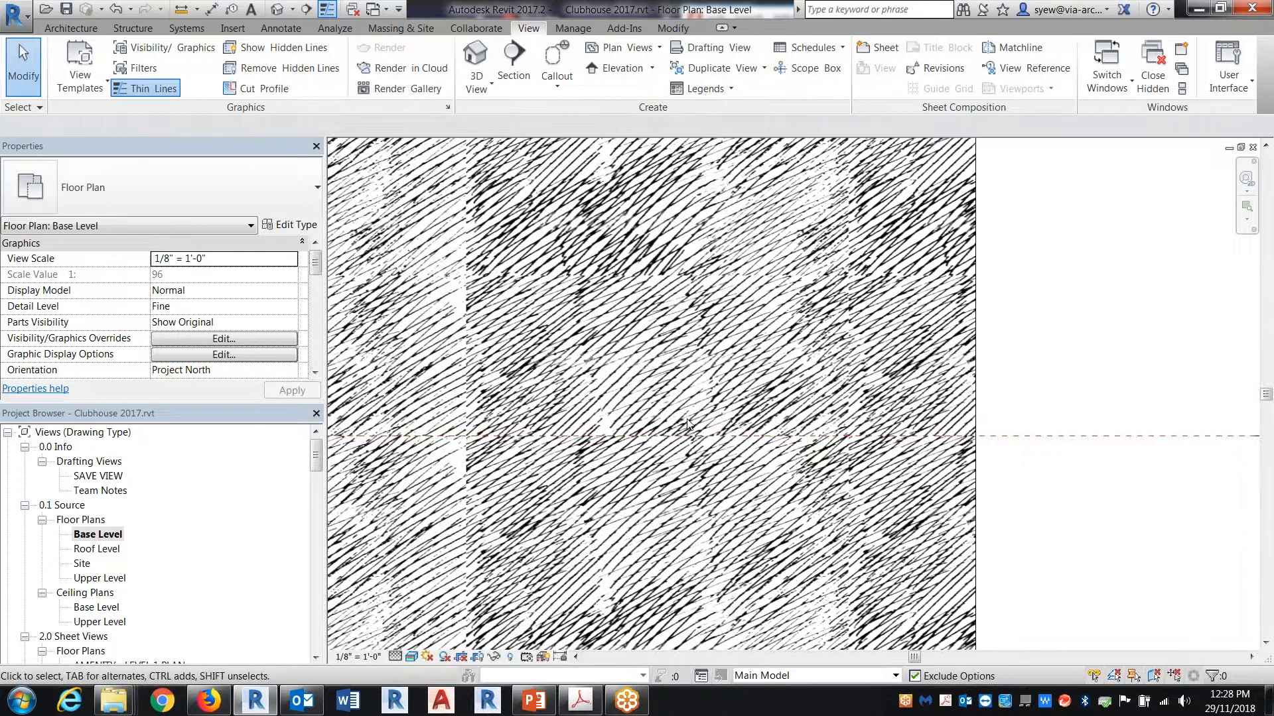
Step: Duplicate the Filter Floor material from the structure layer of the Blank Floor type
{"action": "left_click", "coordinate": [975, 292]}
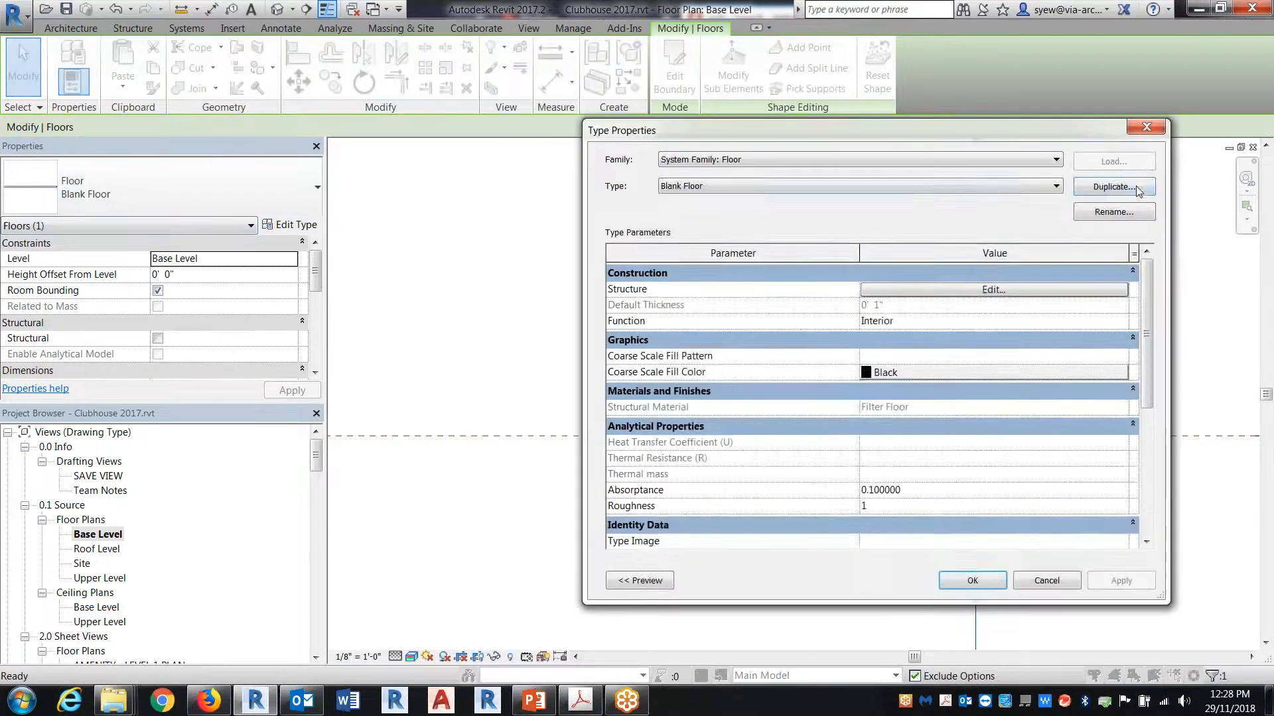
{"action": "left_click", "coordinate": [1011, 292]}
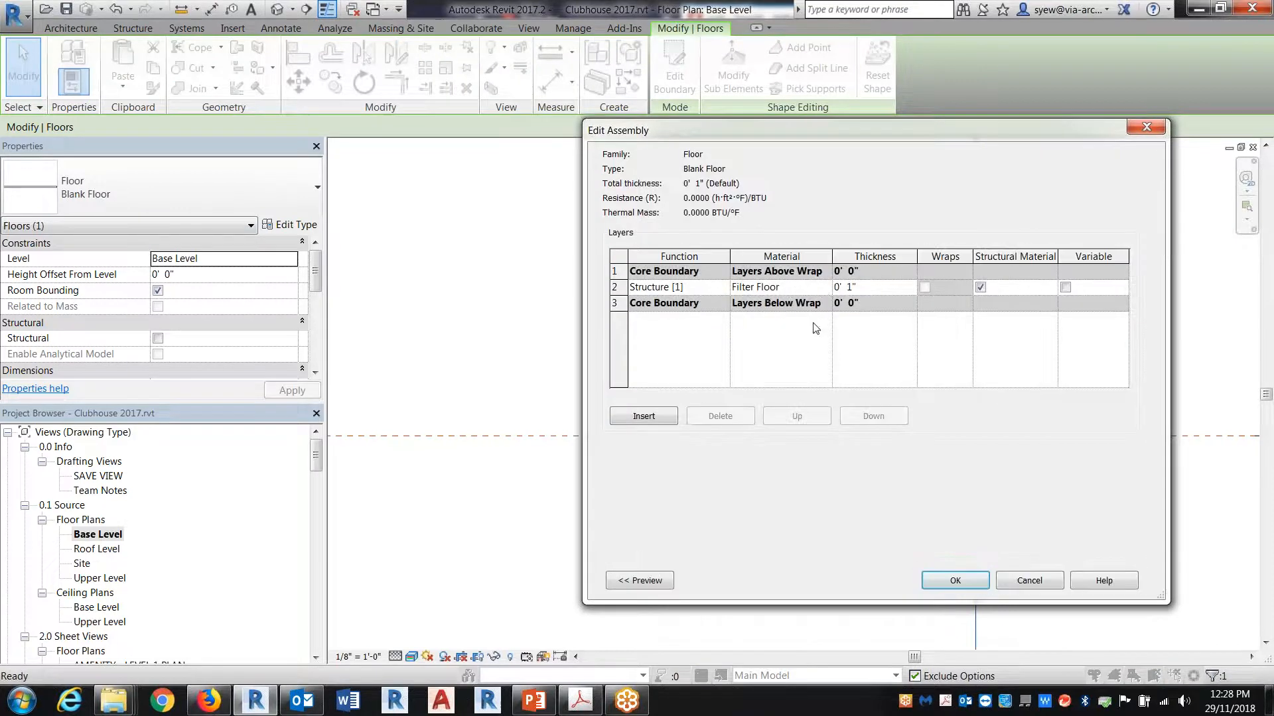
{"action": "left_click", "coordinate": [824, 289]}
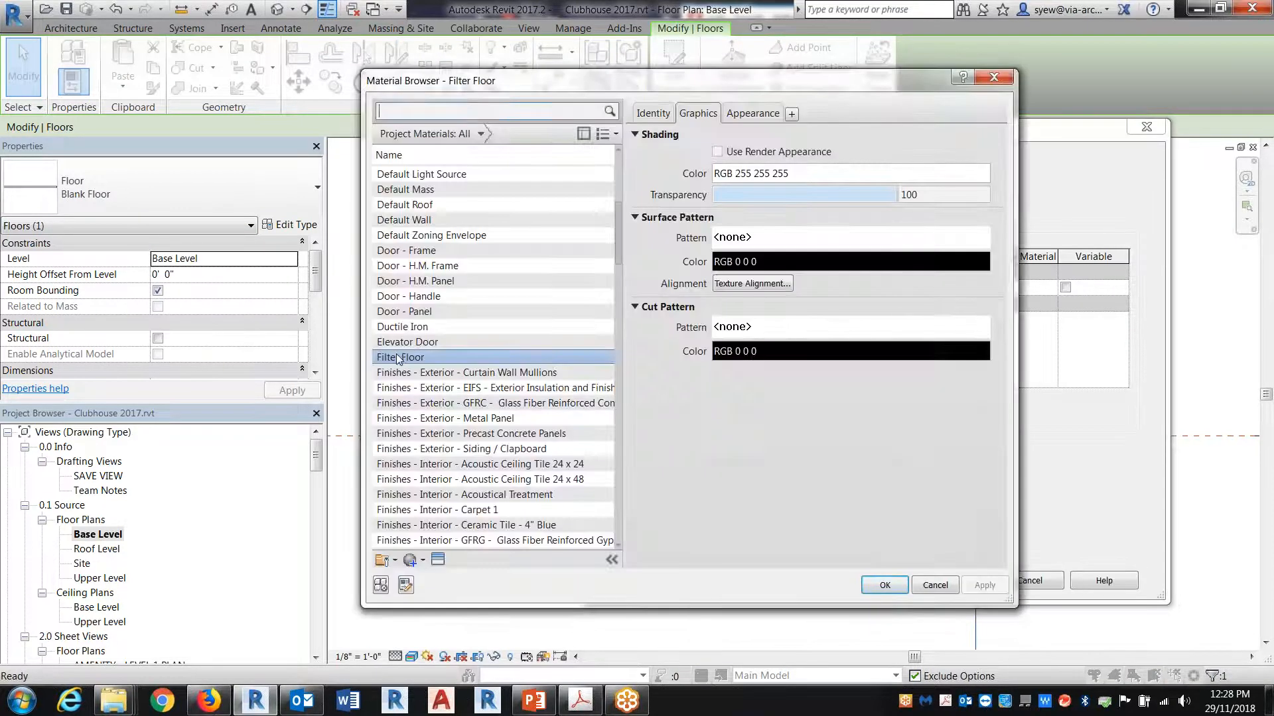
{"action": "right_click", "coordinate": [398, 357]}
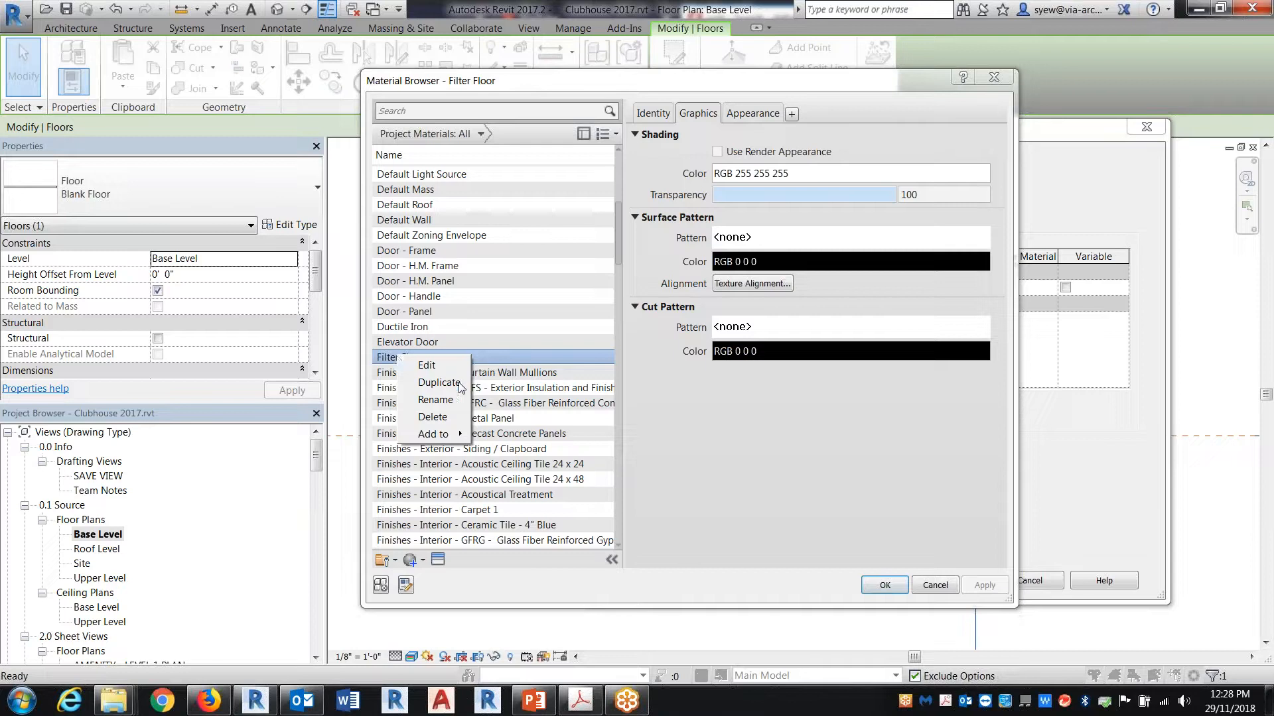
{"action": "left_click", "coordinate": [439, 383]}
{"action": "left_click_drag", "start_coordinate": [433, 358], "coordinate": [393, 358]}
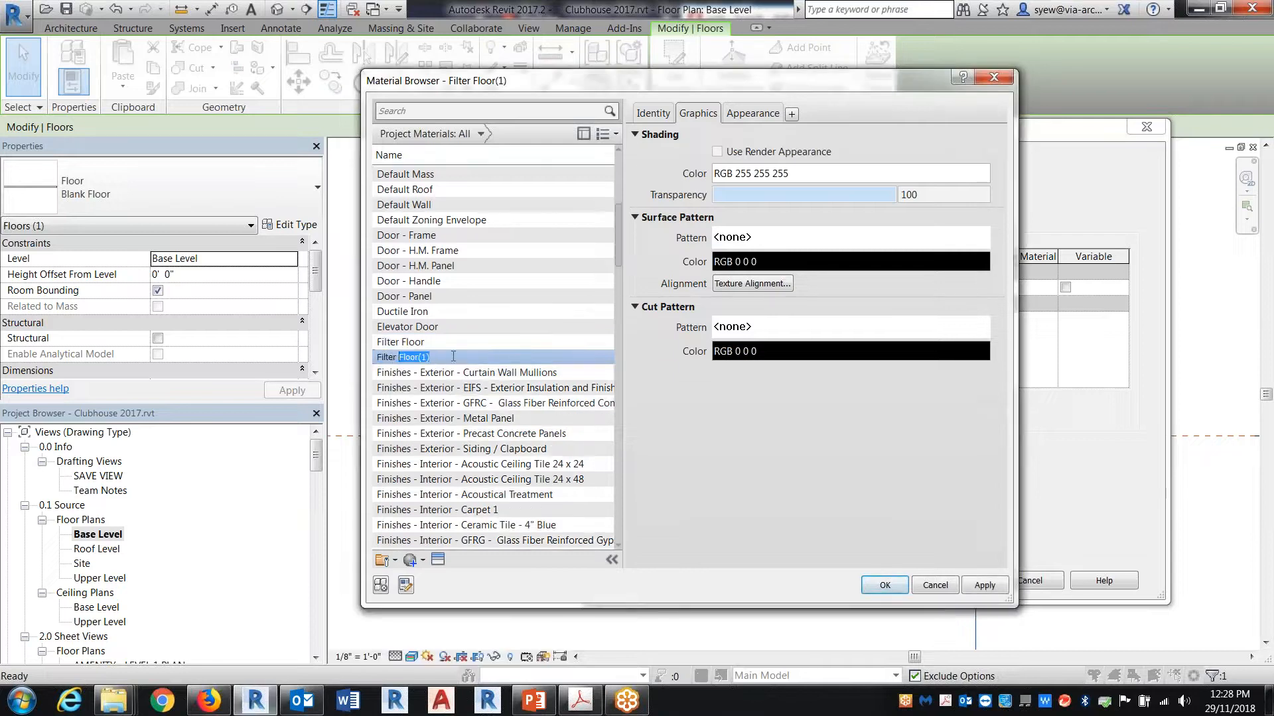
Step: Replace the duplicated material's appearance image with shading1sheet.png from the Filter background folder, keeping its sample size
{"action": "left_click", "coordinate": [743, 112]}
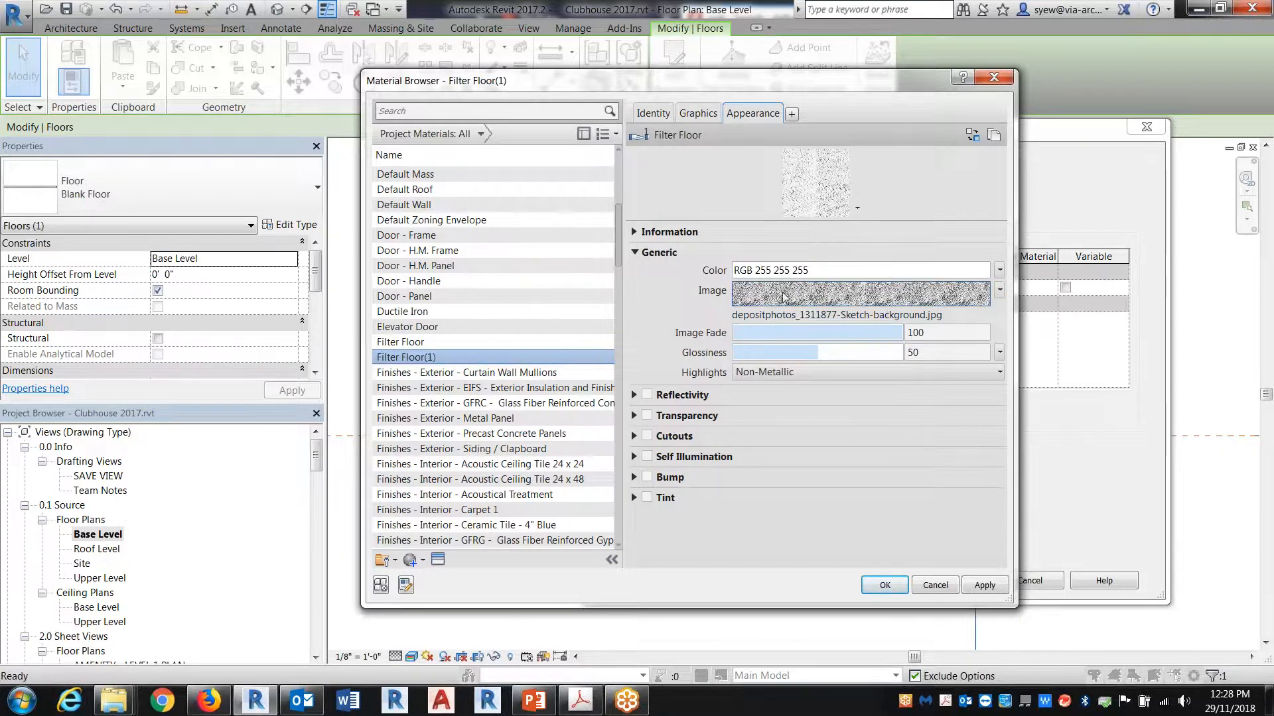
{"action": "left_click", "coordinate": [999, 290]}
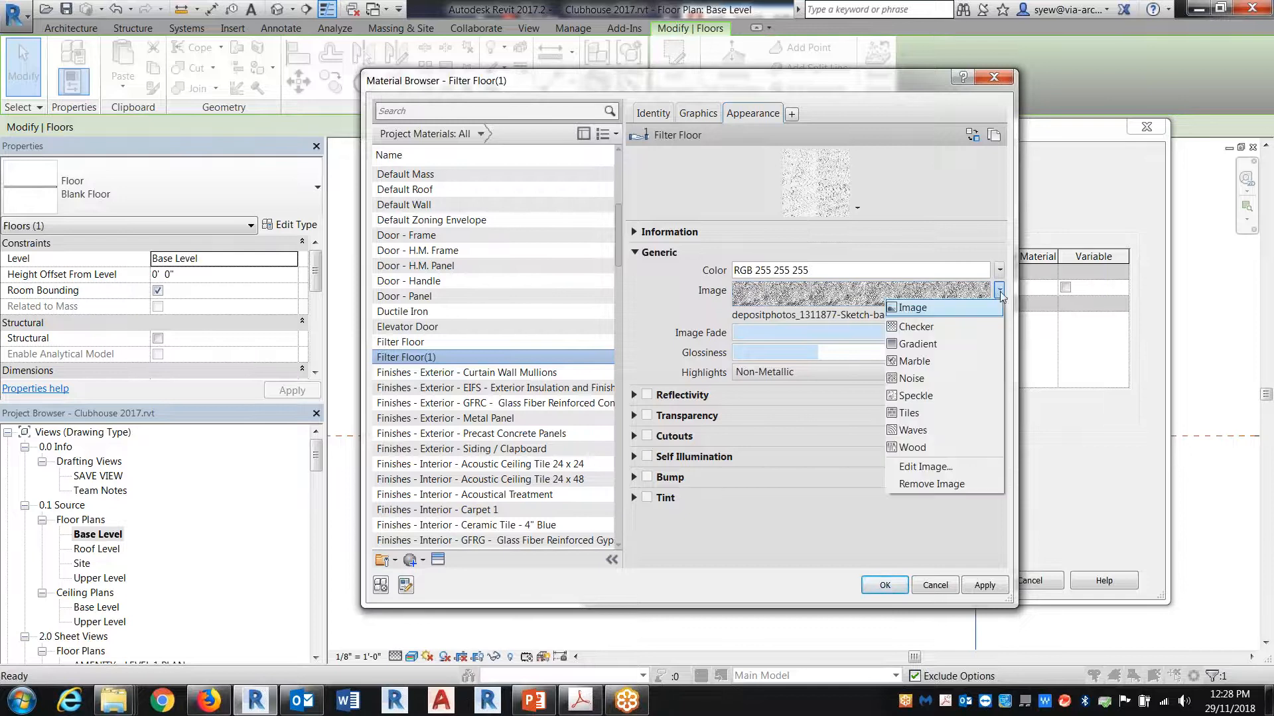
{"action": "left_click", "coordinate": [937, 491]}
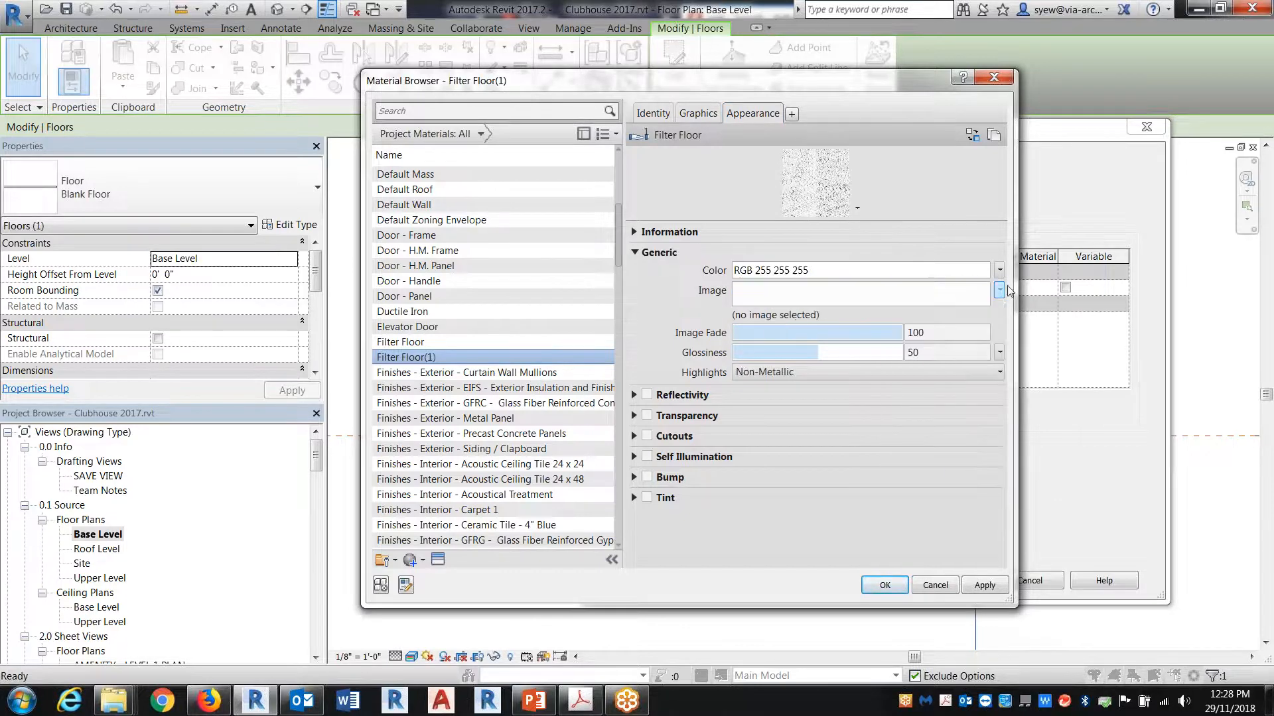
{"action": "left_click", "coordinate": [999, 289]}
{"action": "left_click", "coordinate": [930, 313]}
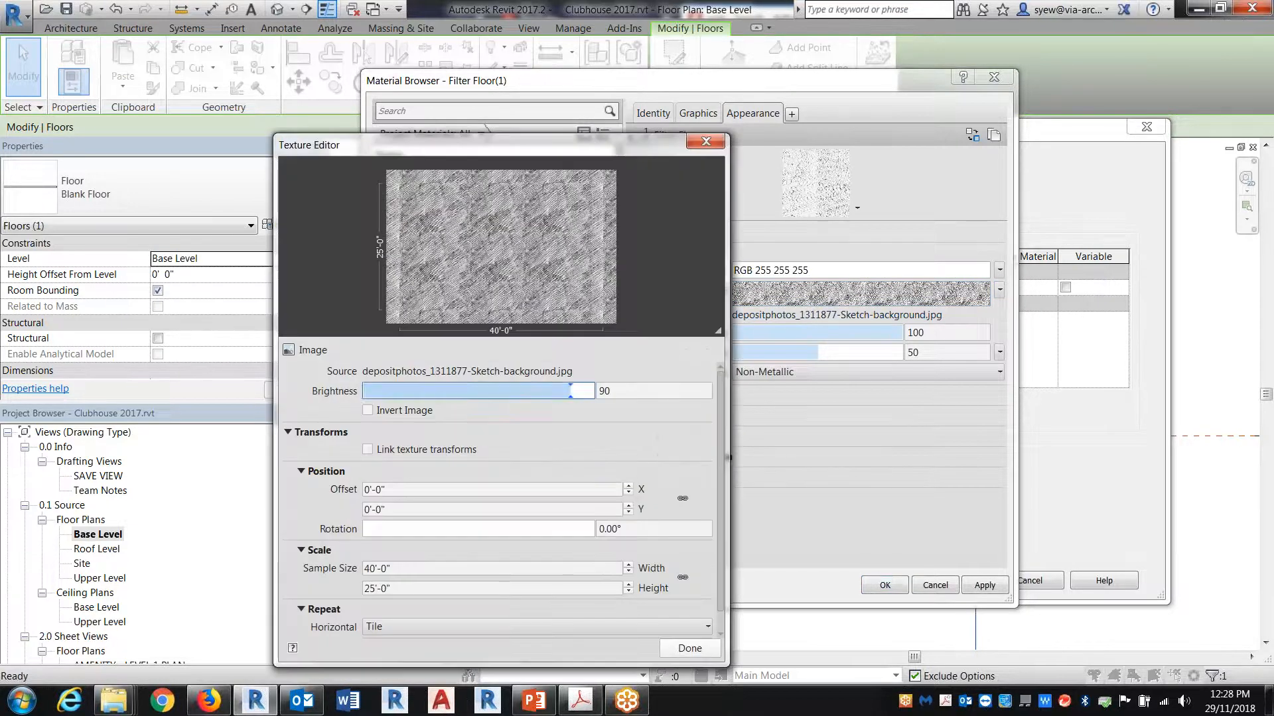
{"action": "left_click", "coordinate": [595, 370]}
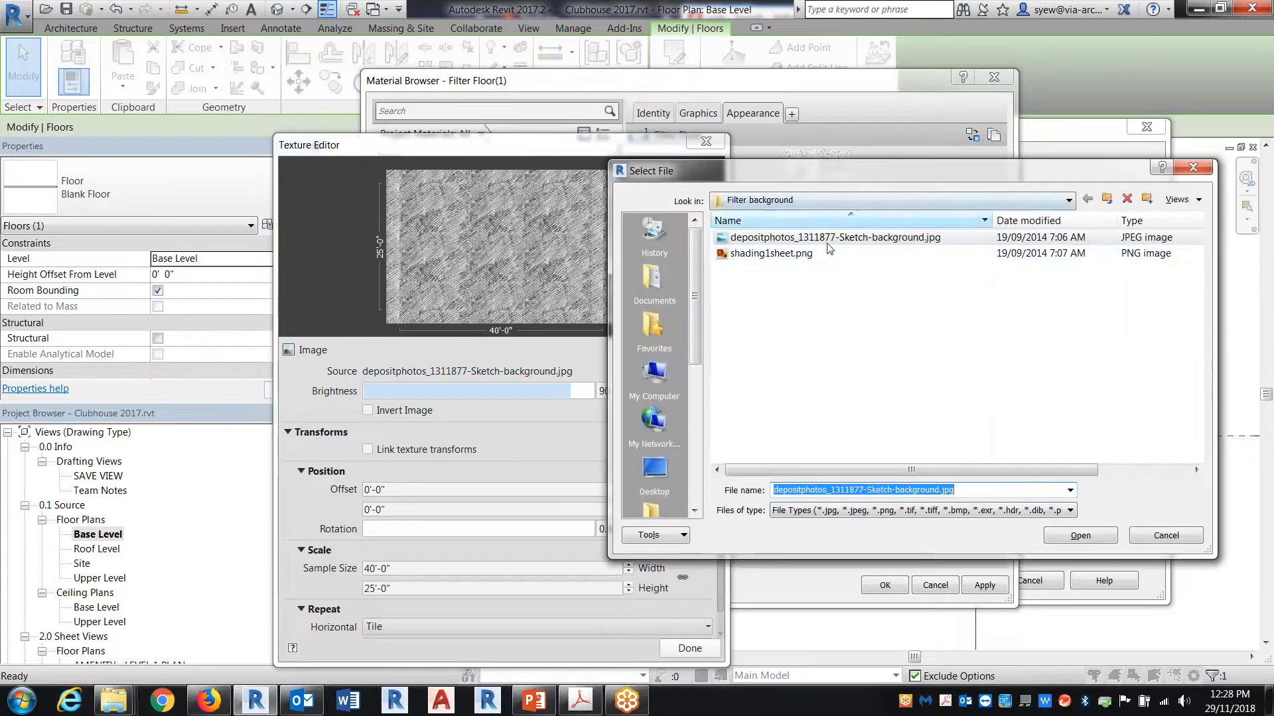
{"action": "left_click", "coordinate": [773, 256]}
{"action": "left_click", "coordinate": [1079, 536]}
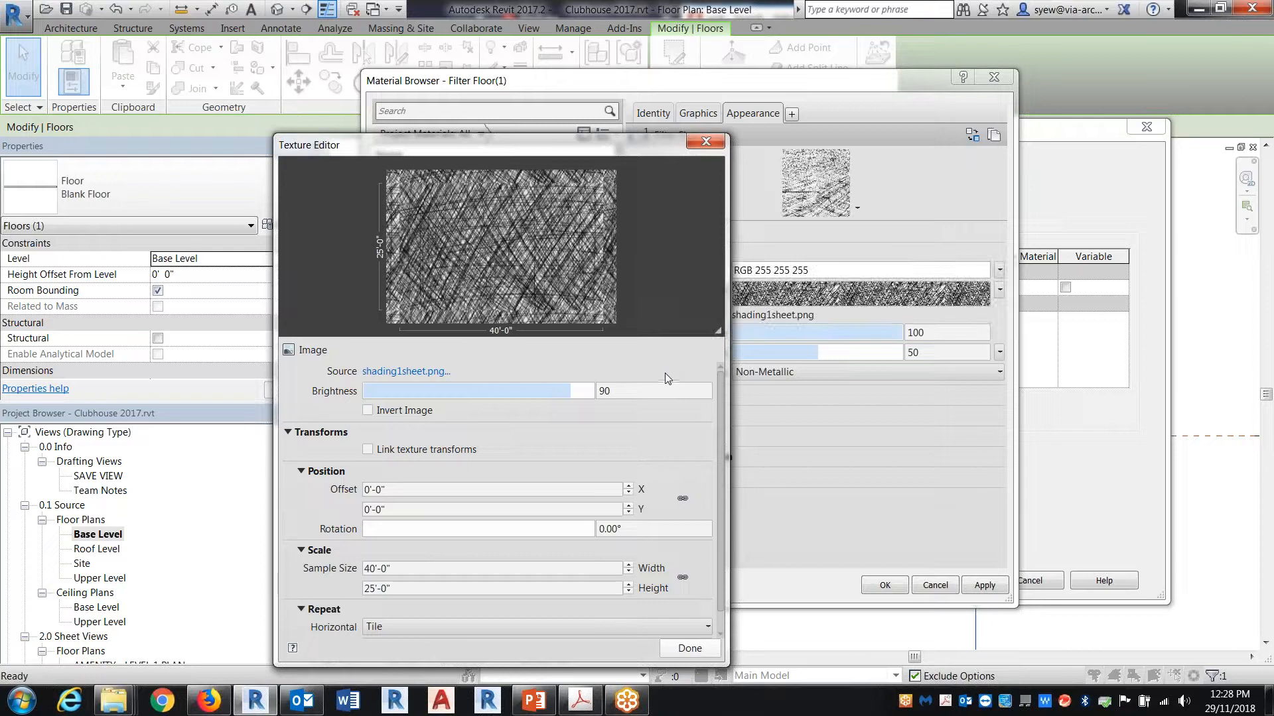
{"action": "left_click", "coordinate": [412, 568]}
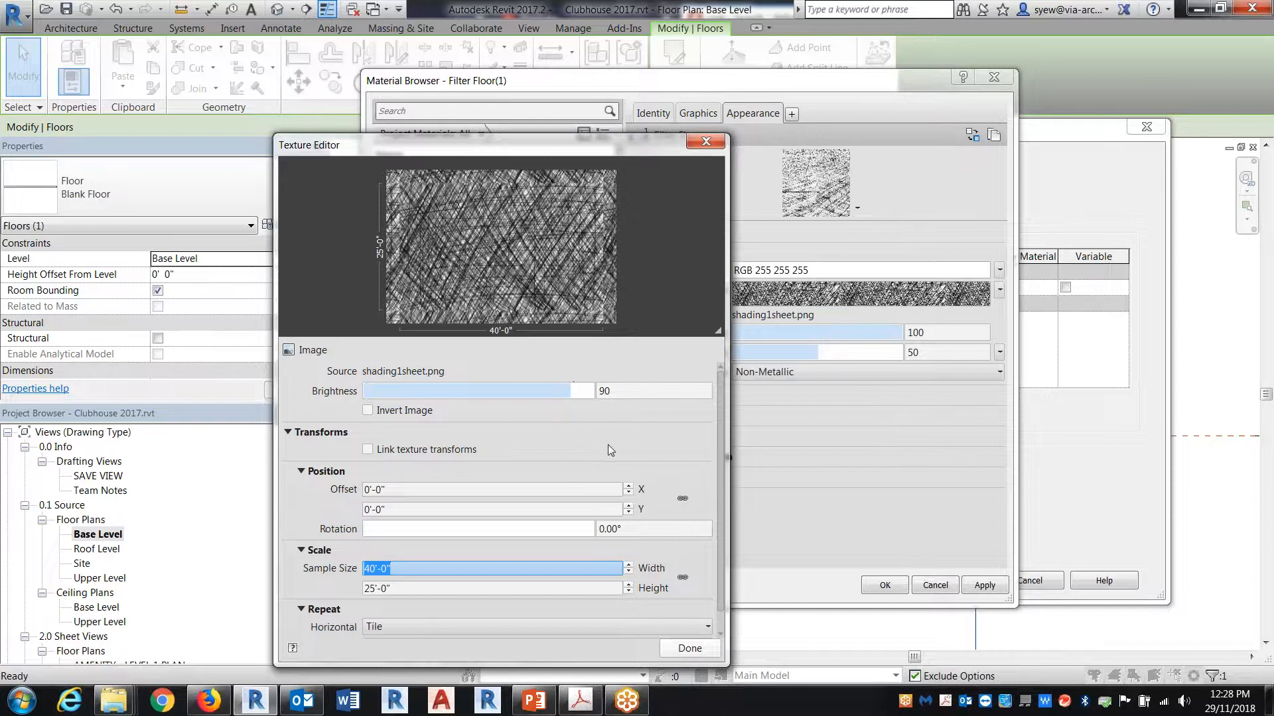
{"action": "left_click", "coordinate": [690, 648]}
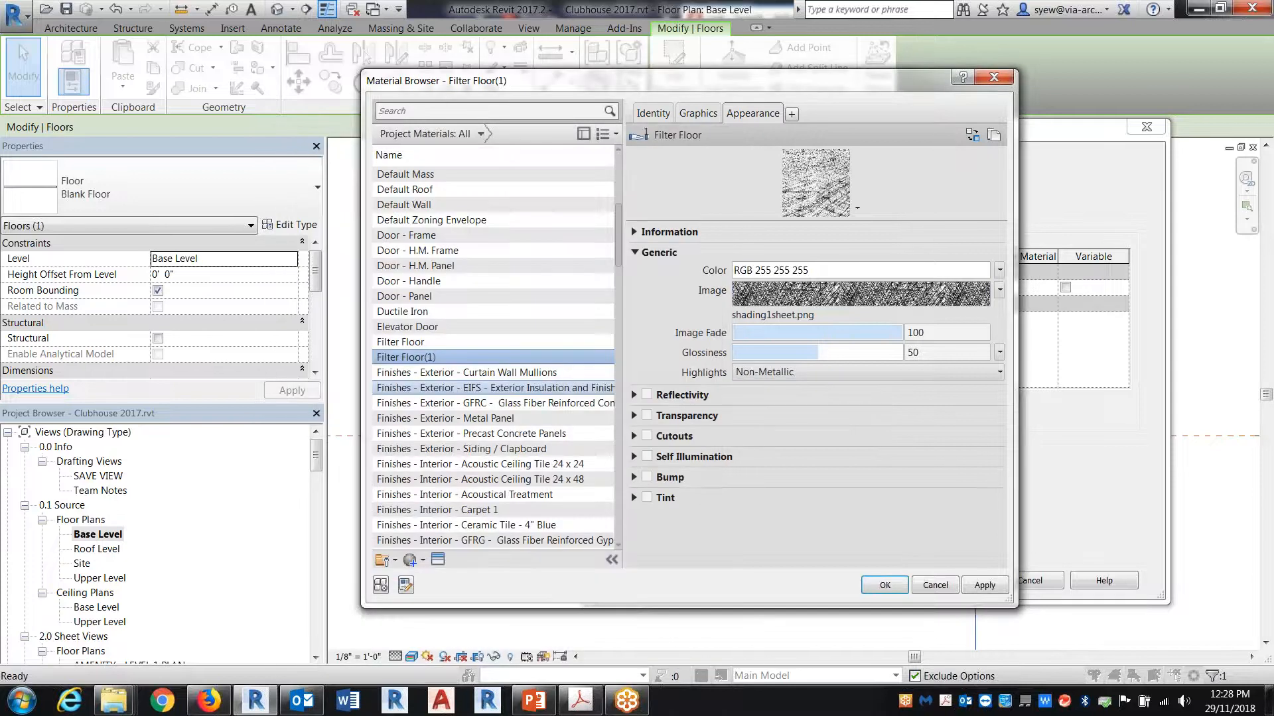
Step: Apply the duplicated material to the Blank Floor structure layer and view the whole floor in the plan
{"action": "left_click", "coordinate": [887, 586]}
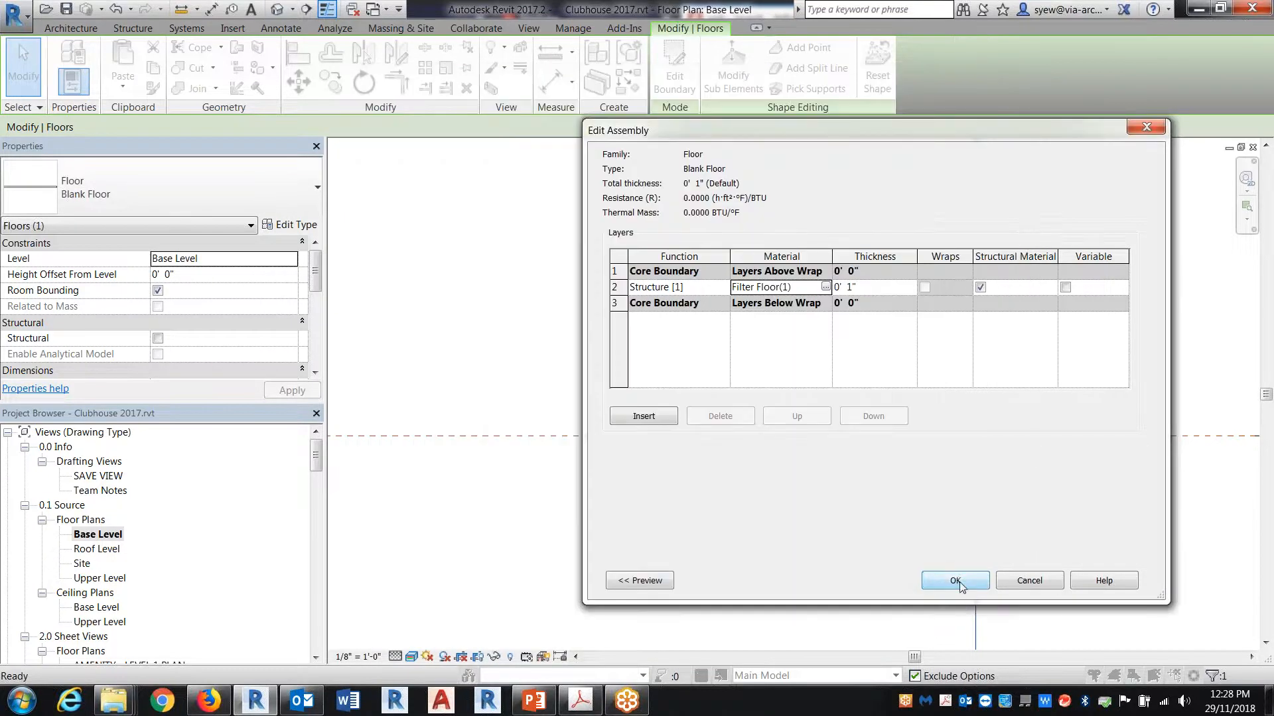
{"action": "left_click", "coordinate": [958, 580]}
{"action": "left_click", "coordinate": [968, 581]}
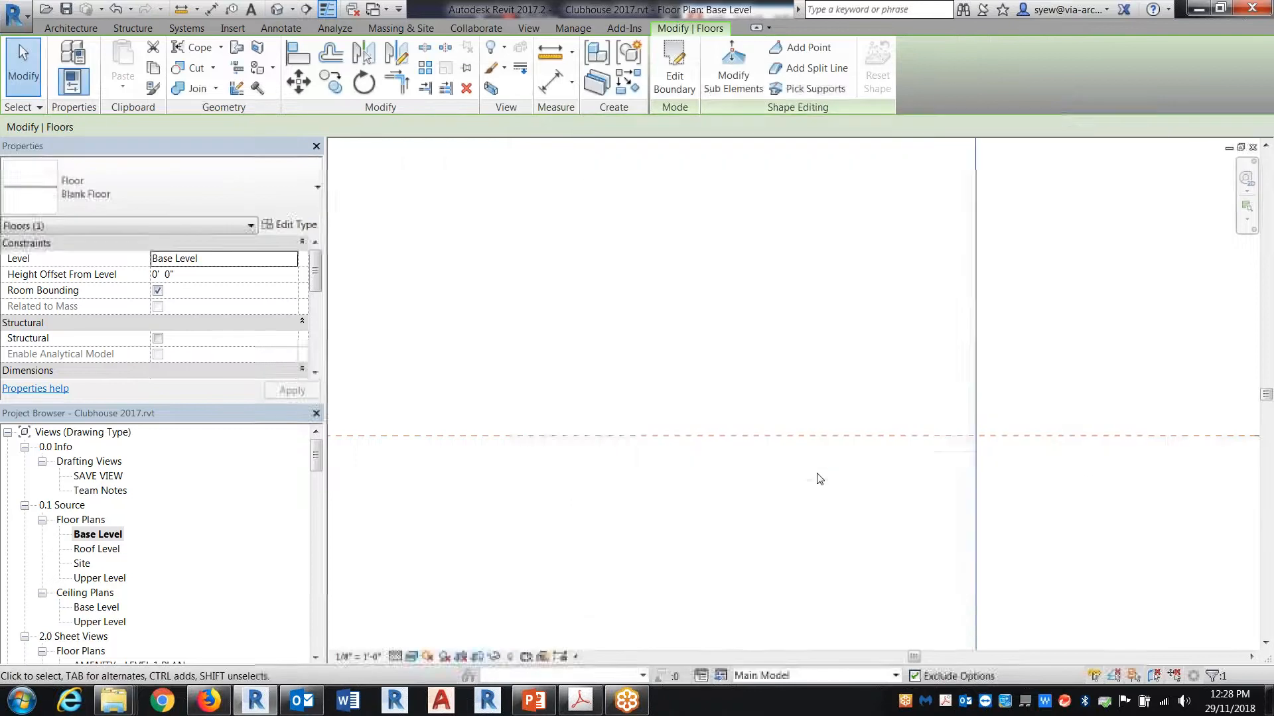
{"action": "scroll", "coordinate": [865, 374], "scroll_direction": "down", "scroll_amount": 7}
{"action": "left_click", "coordinate": [807, 523]}
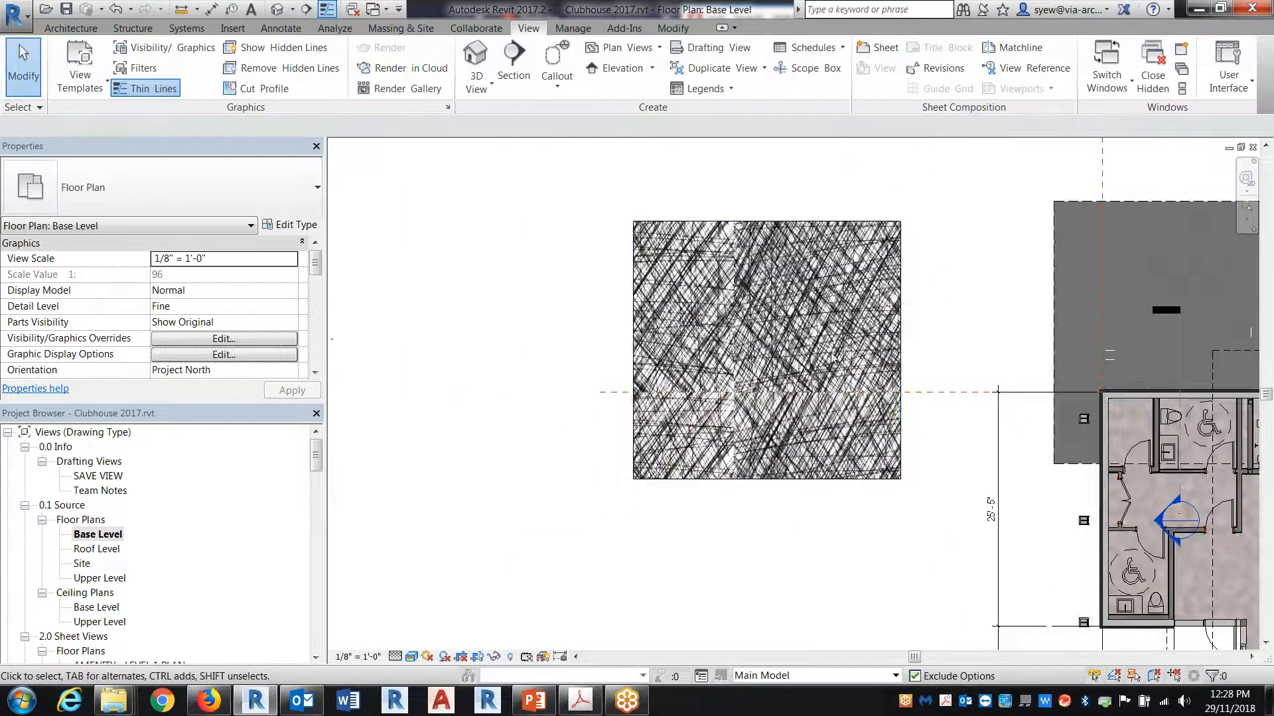
Step: Move the sketch-textured blank floor in the Base Level plan clear of the dashed reference line
{"action": "scroll", "coordinate": [831, 357], "scroll_direction": "up", "scroll_amount": 3}
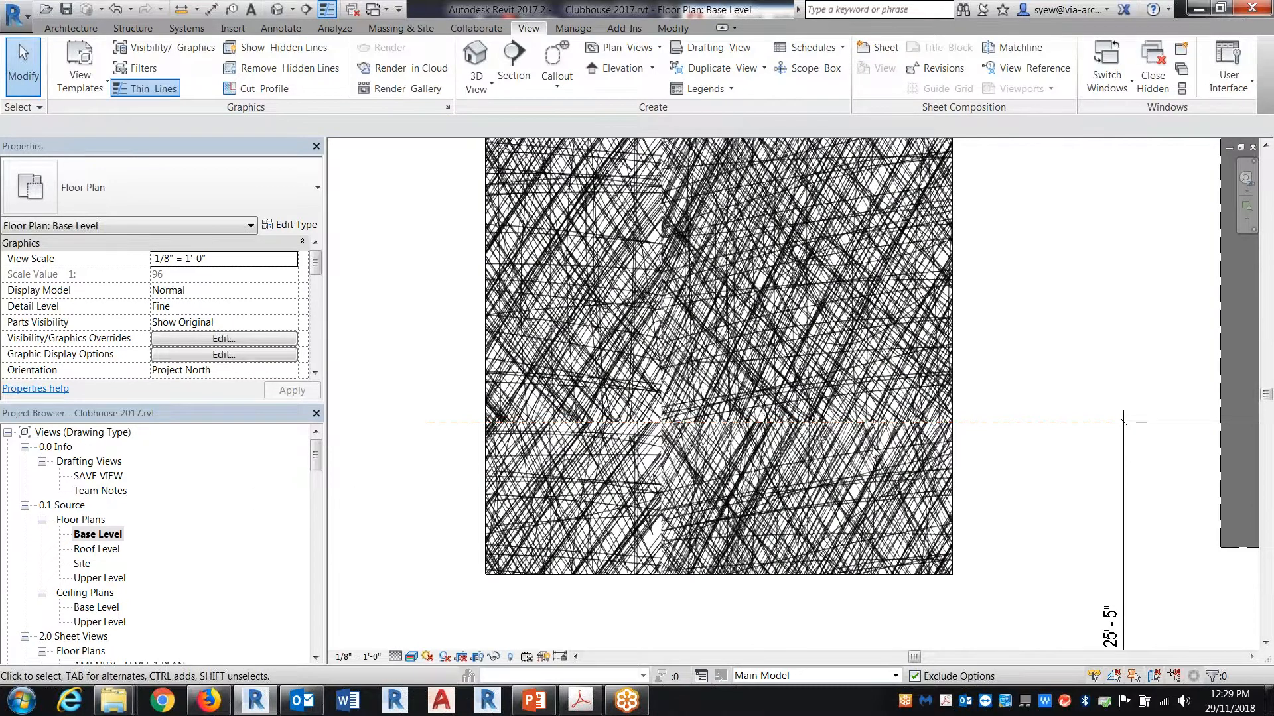
{"action": "scroll", "coordinate": [955, 431], "scroll_direction": "down", "scroll_amount": 2}
{"action": "left_click", "coordinate": [959, 419]}
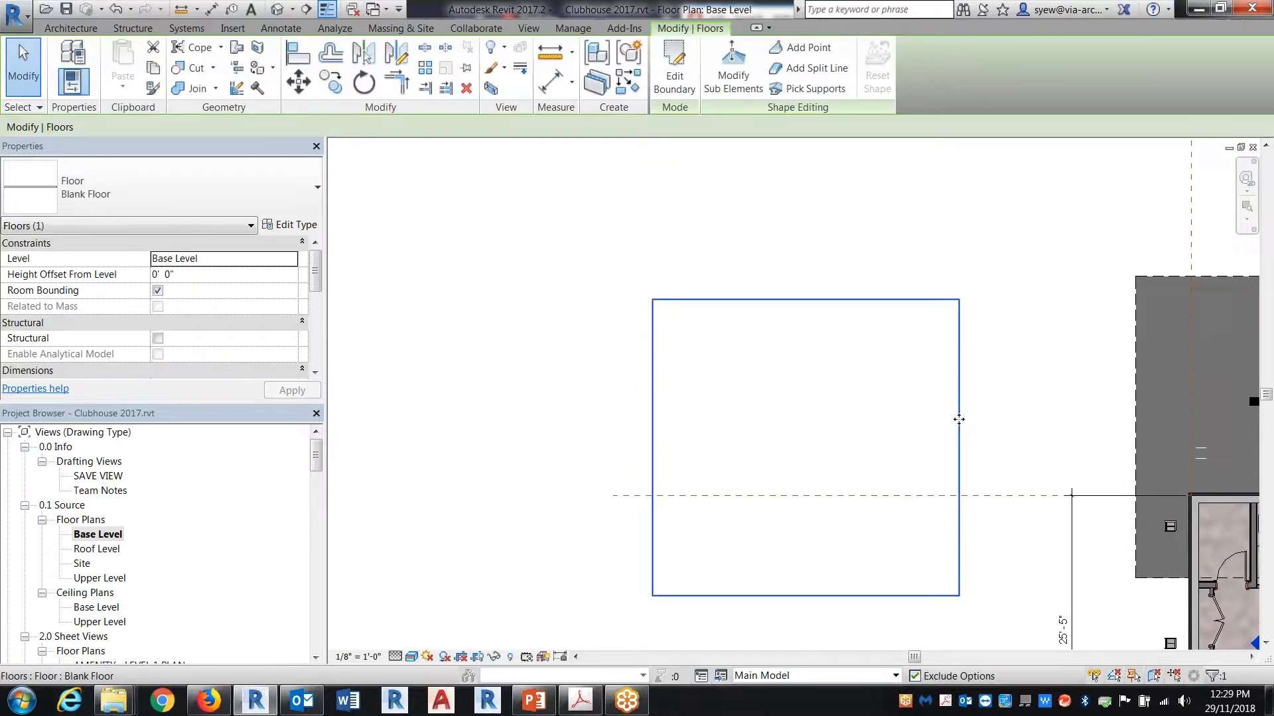
Step: Duplicate the Base Level floor plan view without its detailing
{"action": "right_click", "coordinate": [97, 534]}
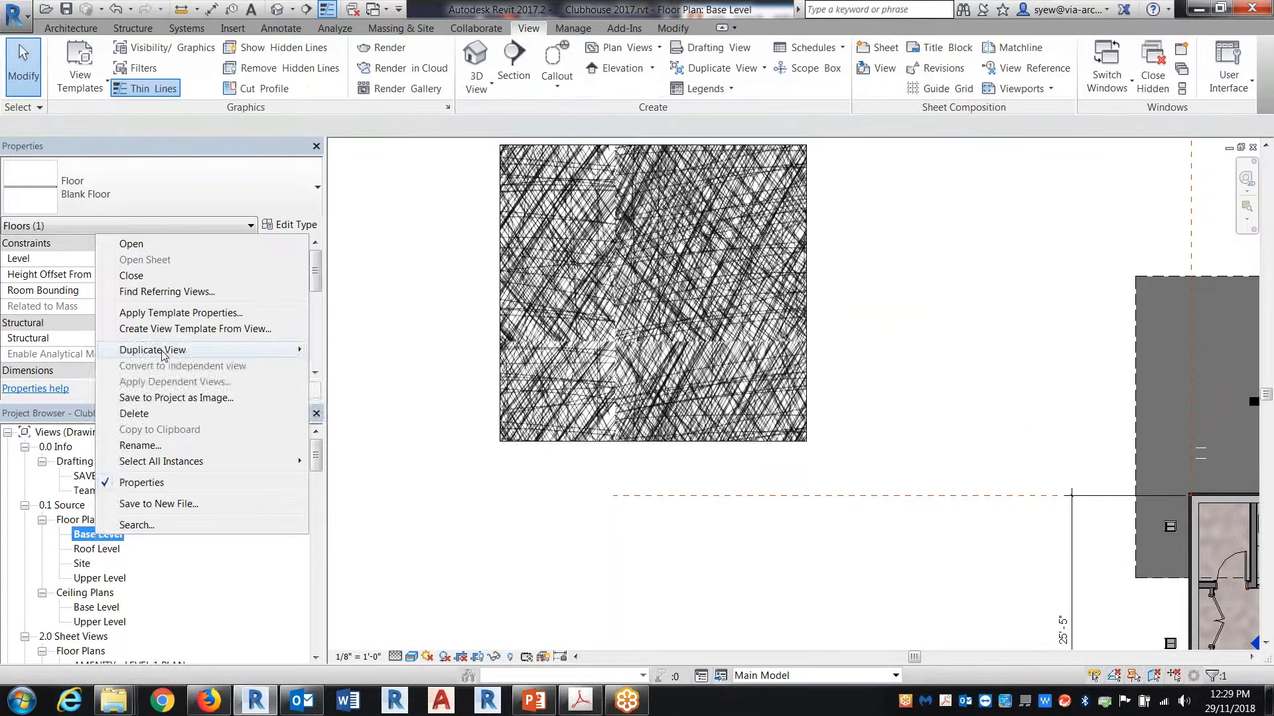
{"action": "mouse_move", "coordinate": [164, 352]}
{"action": "left_click", "coordinate": [339, 350]}
Step: Redraw the duplicated plan's crop boundary as a rectangle around the textured floor, 29'-0" wide
{"action": "scroll", "coordinate": [844, 438], "scroll_direction": "down", "scroll_amount": 1}
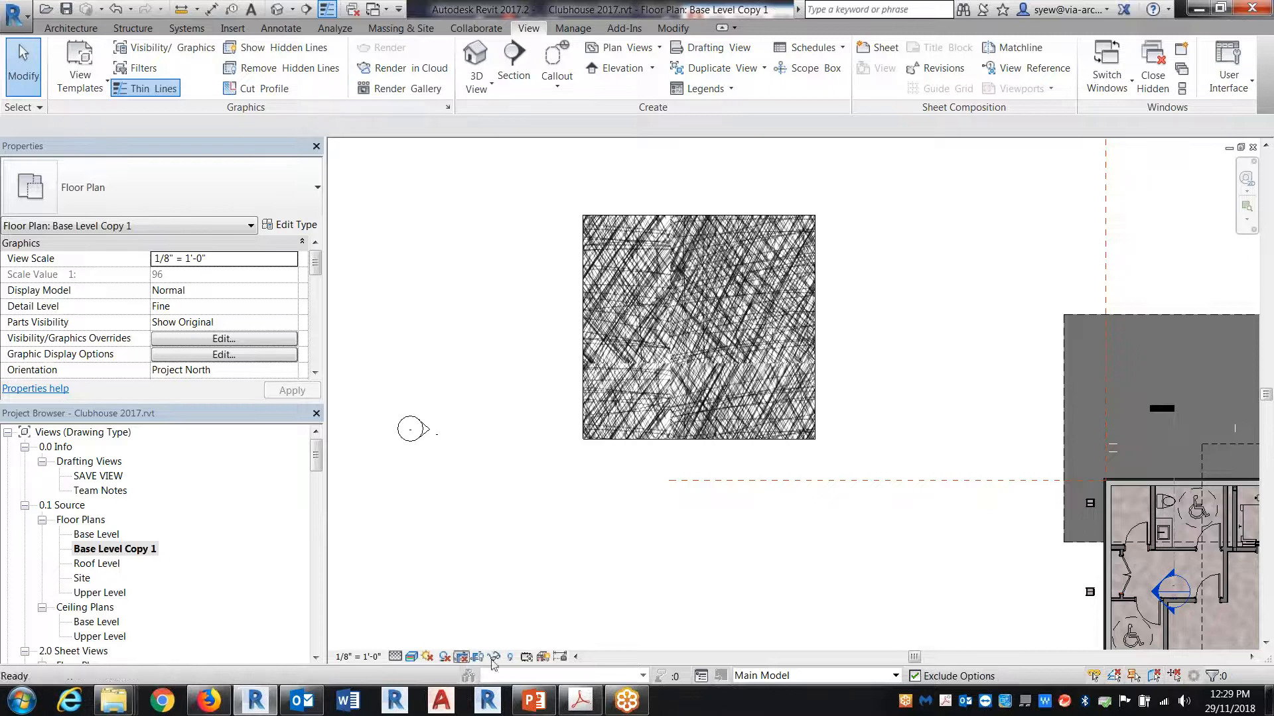
{"action": "scroll", "coordinate": [734, 280], "scroll_direction": "down", "scroll_amount": 1}
{"action": "scroll", "coordinate": [733, 280], "scroll_direction": "down", "scroll_amount": 3}
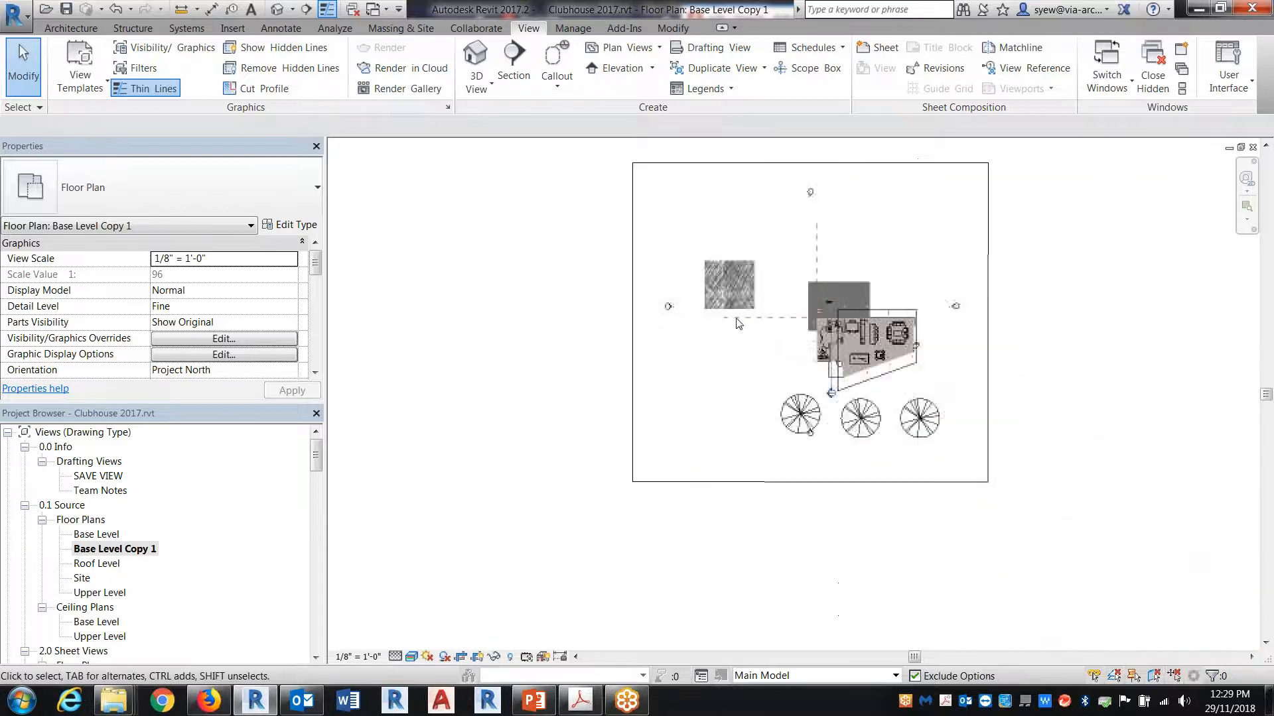
{"action": "left_click", "coordinate": [633, 363]}
{"action": "left_click", "coordinate": [677, 55]}
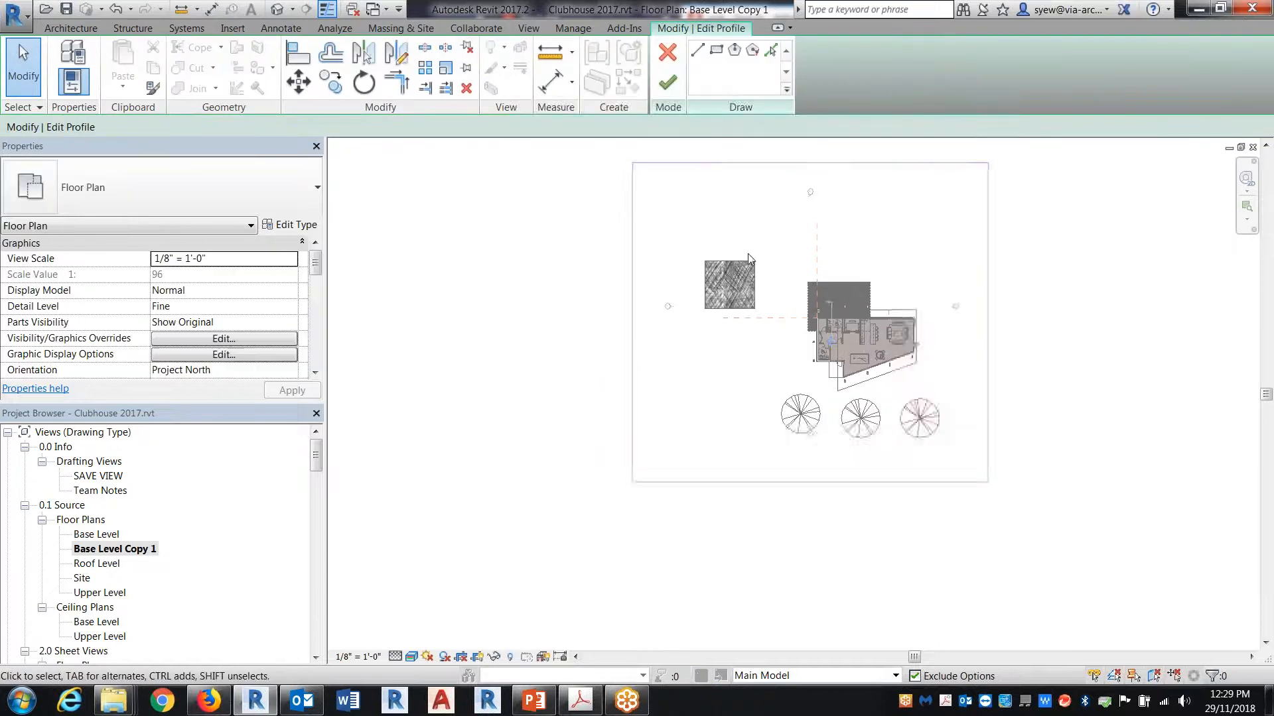
{"action": "scroll", "coordinate": [670, 284], "scroll_direction": "up", "scroll_amount": 5}
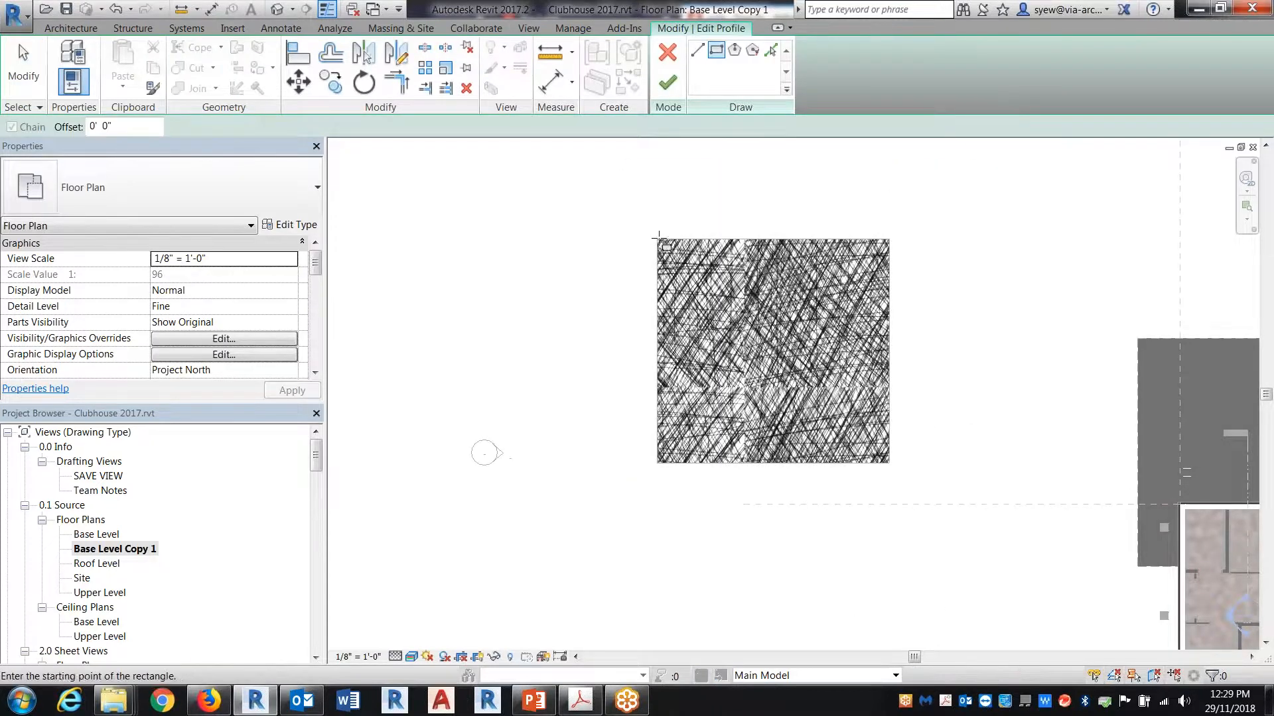
{"action": "left_click", "coordinate": [656, 240]}
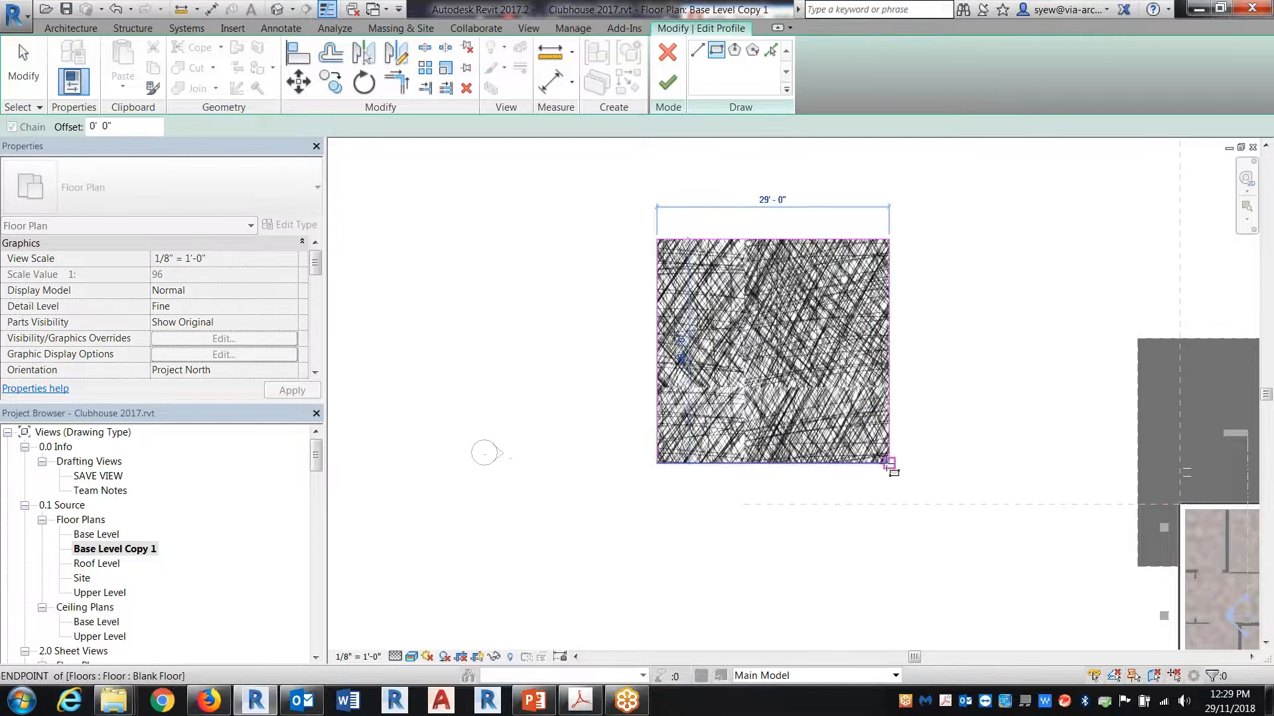
{"action": "left_click", "coordinate": [889, 463]}
{"action": "key", "text": "Escape"}
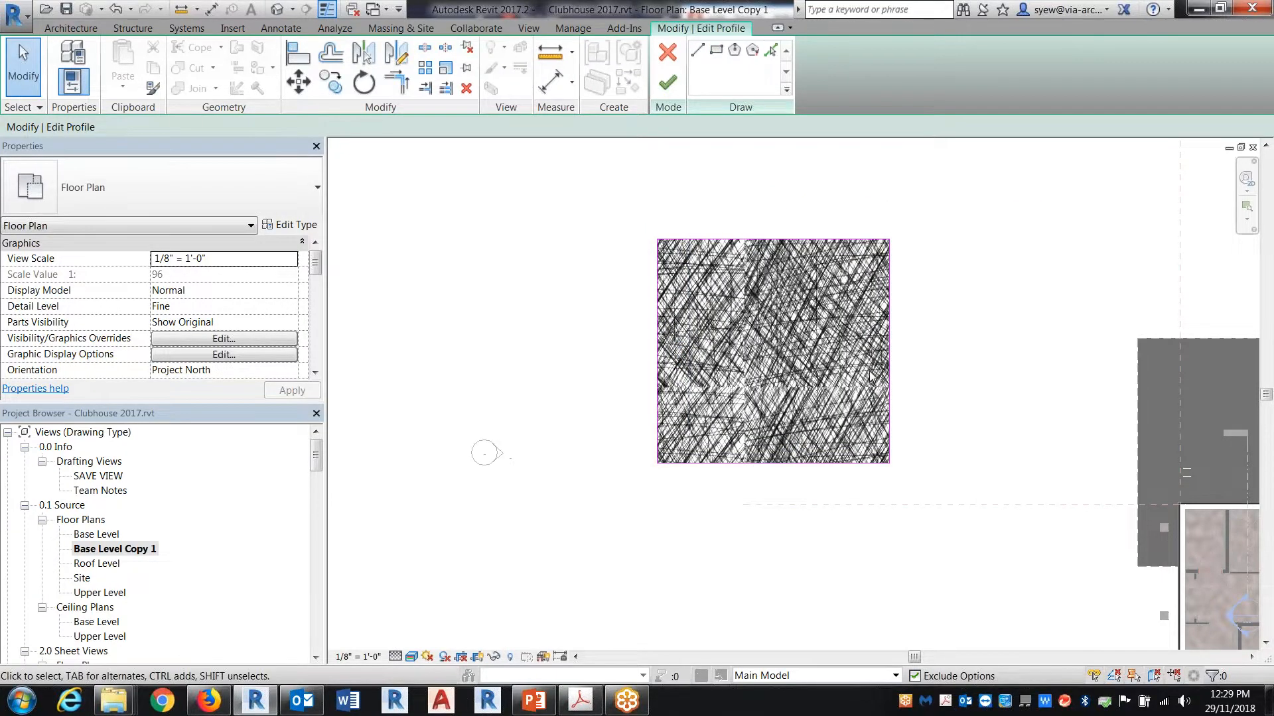
{"action": "left_click", "coordinate": [668, 83]}
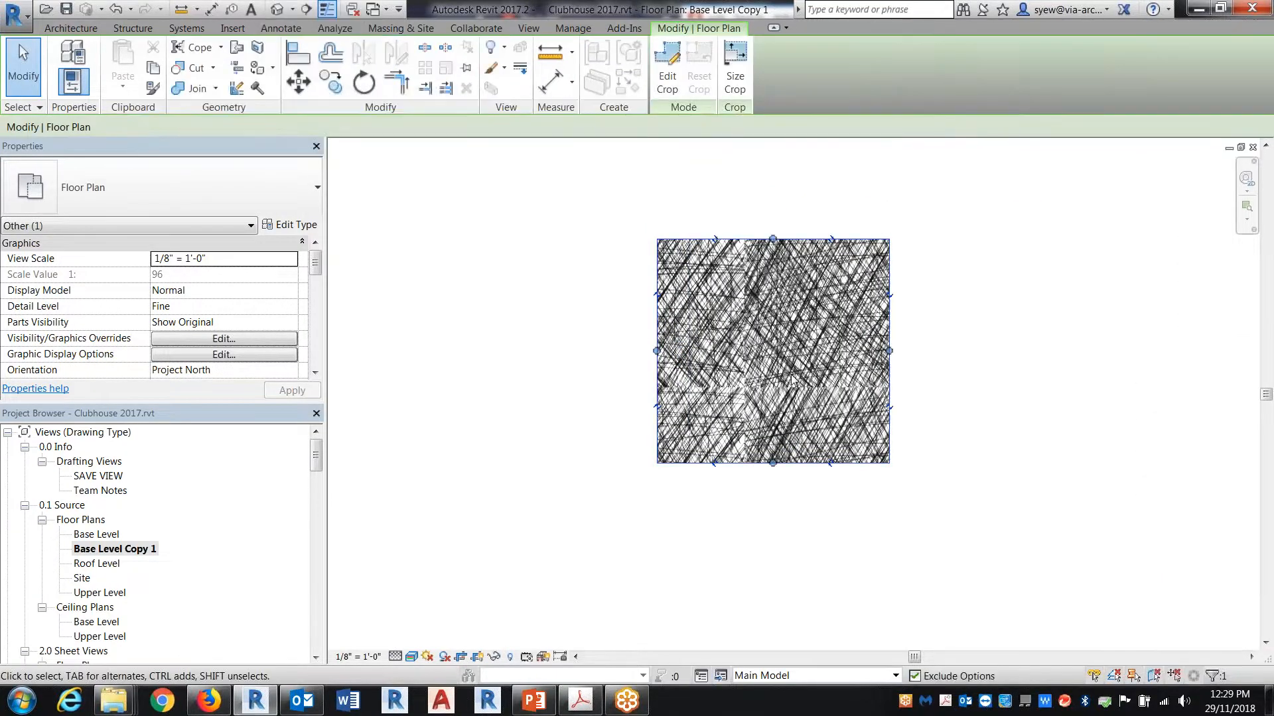
Step: Override the Floors category's surface transparency to 80 in the Base Level Copy 1 view
{"action": "scroll", "coordinate": [796, 371], "scroll_direction": "up", "scroll_amount": 2}
{"action": "key", "text": "Escape"}
{"action": "key", "text": "v"}
{"action": "key", "text": "g"}
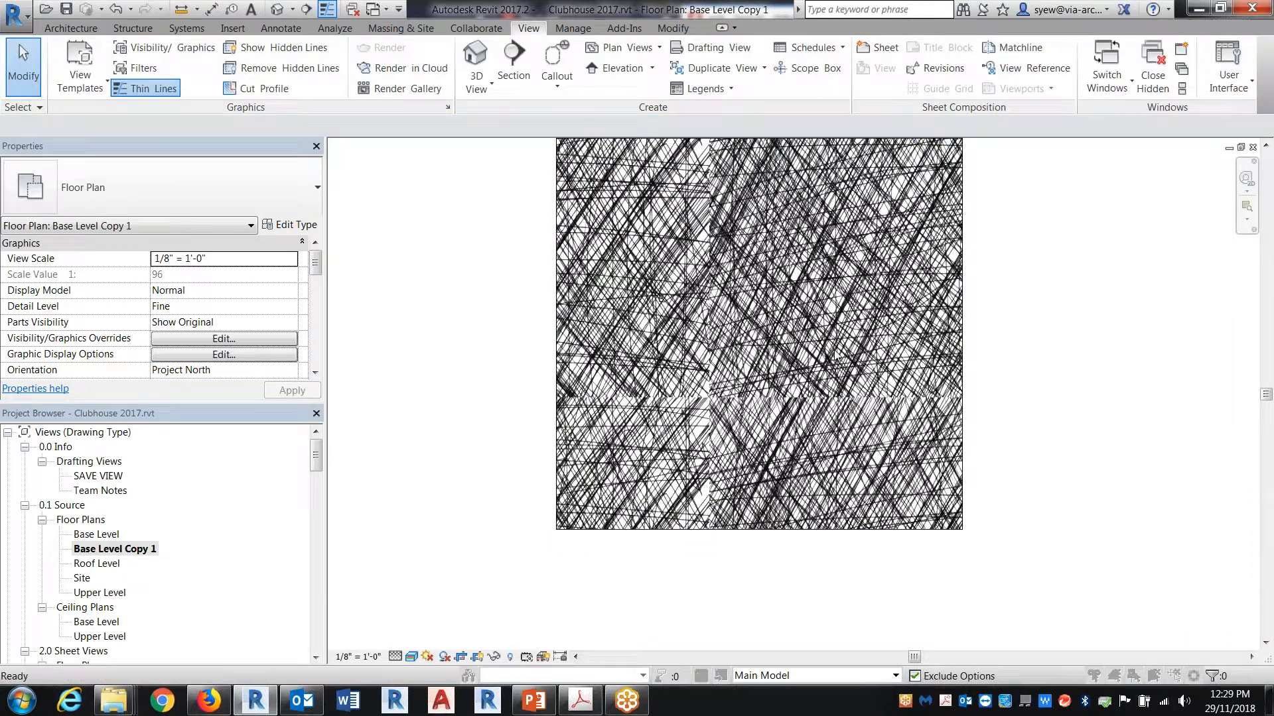
{"action": "scroll", "coordinate": [473, 390], "scroll_direction": "down", "scroll_amount": 1}
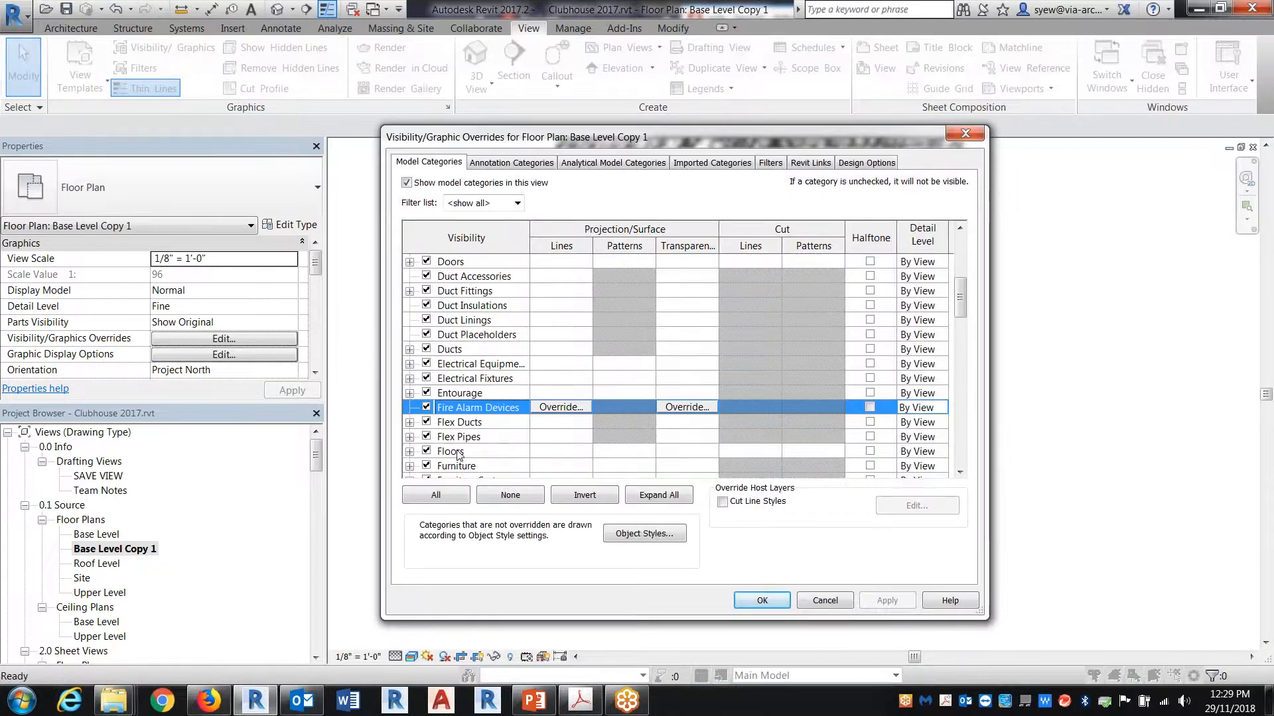
{"action": "left_click", "coordinate": [462, 457]}
{"action": "left_click", "coordinate": [686, 451]}
{"action": "type", "text": "80"}
{"action": "key", "text": "Return"}
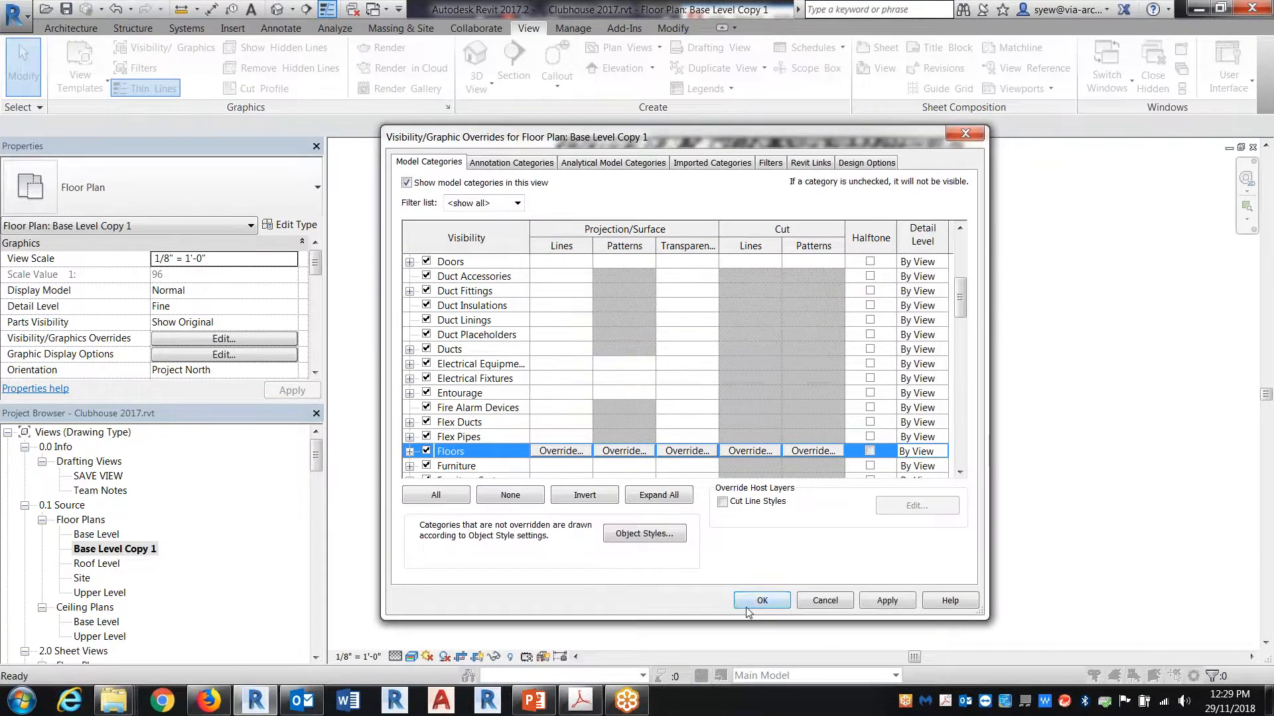
{"action": "left_click", "coordinate": [761, 601]}
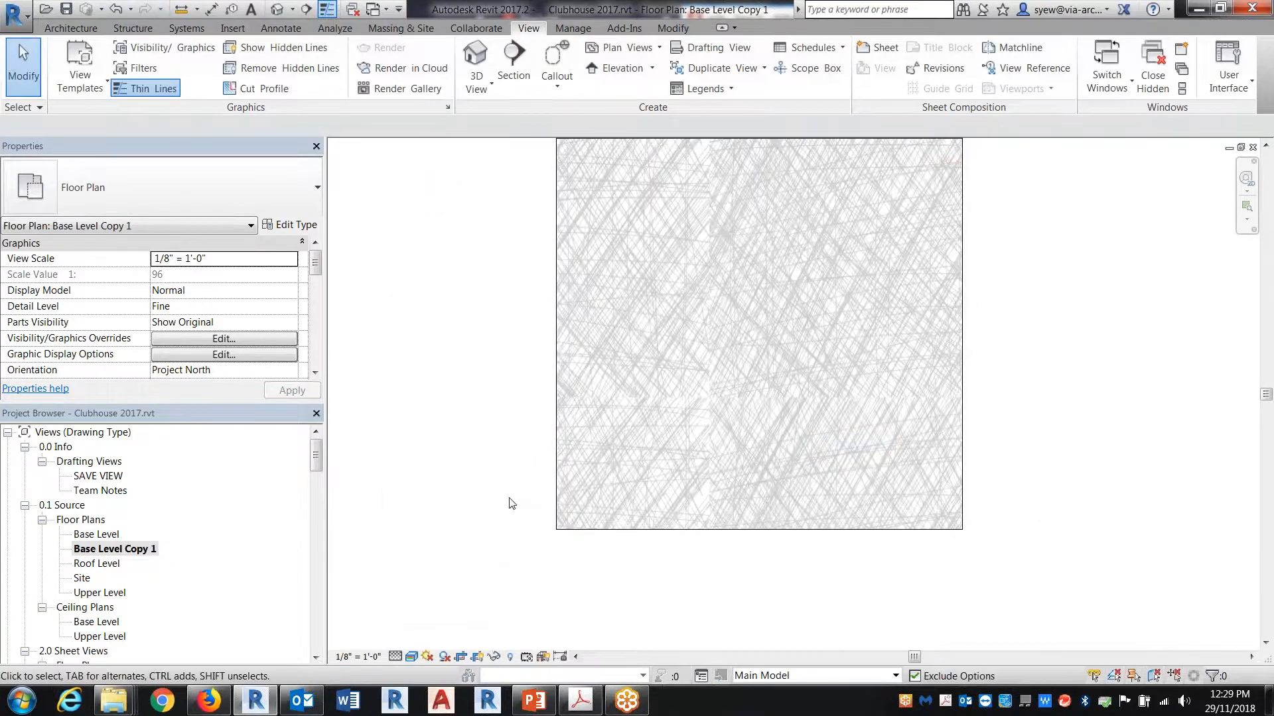
Step: Open sheet 4 with the building perspective and place the Base Level Copy 1 view beside it
{"action": "mouse_move", "coordinate": [315, 456]}
{"action": "left_mouse_down"}
{"action": "mouse_move", "coordinate": [311, 556]}
{"action": "mouse_move", "coordinate": [314, 458]}
{"action": "left_mouse_up"}
{"action": "double_click", "coordinate": [73, 563]}
{"action": "left_click", "coordinate": [113, 519]}
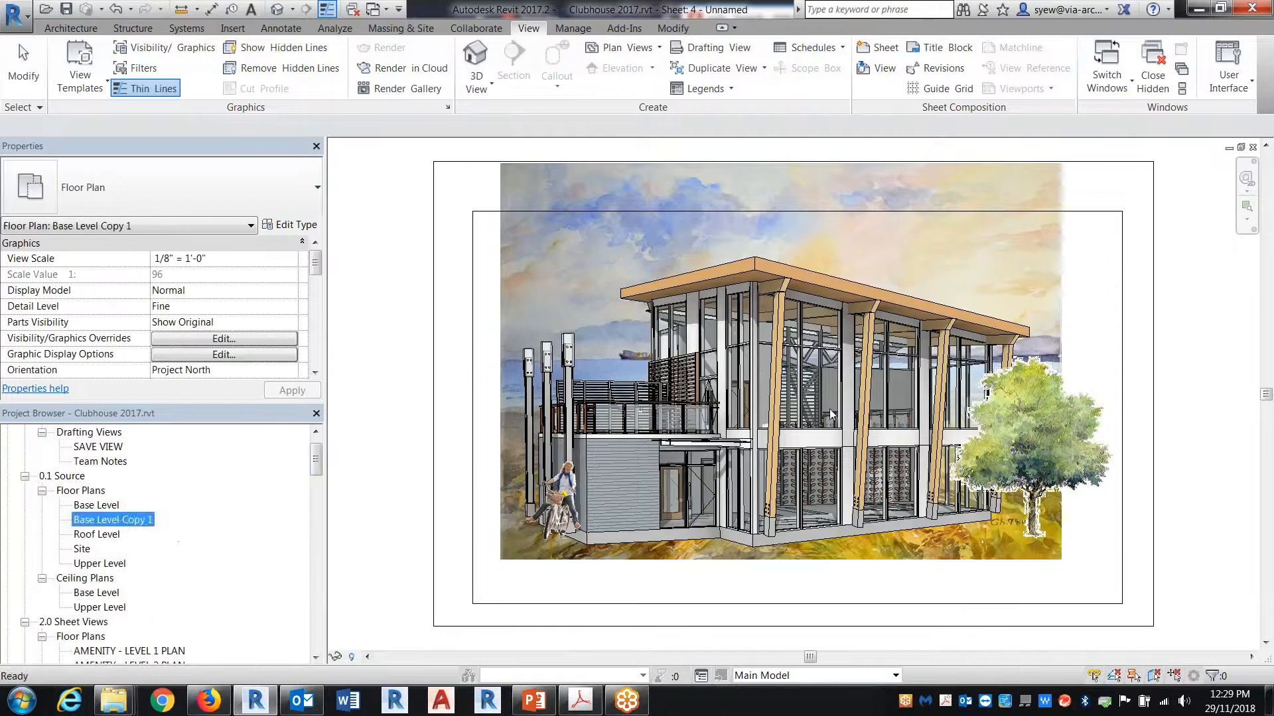
{"action": "left_click_drag", "start_coordinate": [112, 519], "coordinate": [826, 414]}
{"action": "left_click", "coordinate": [825, 415]}
{"action": "scroll", "coordinate": [796, 418], "scroll_direction": "down", "scroll_amount": 2}
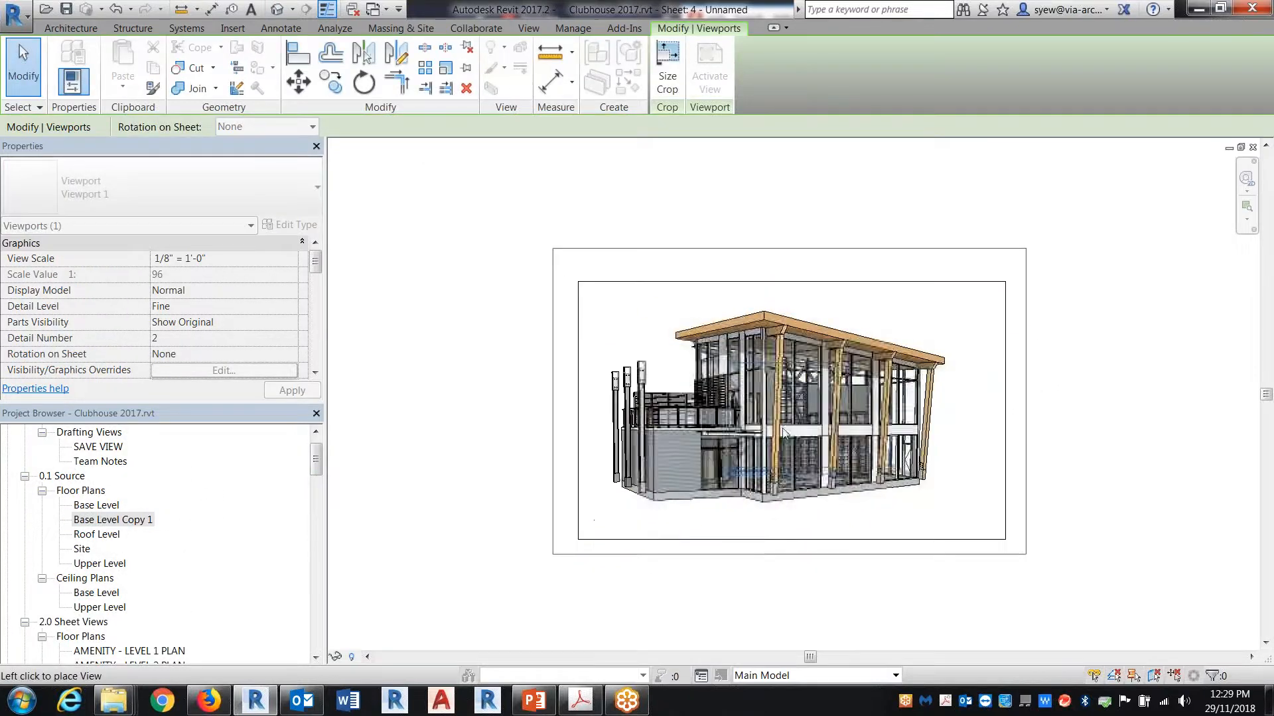
{"action": "scroll", "coordinate": [807, 483], "scroll_direction": "down", "scroll_amount": 1}
{"action": "left_click", "coordinate": [559, 517]}
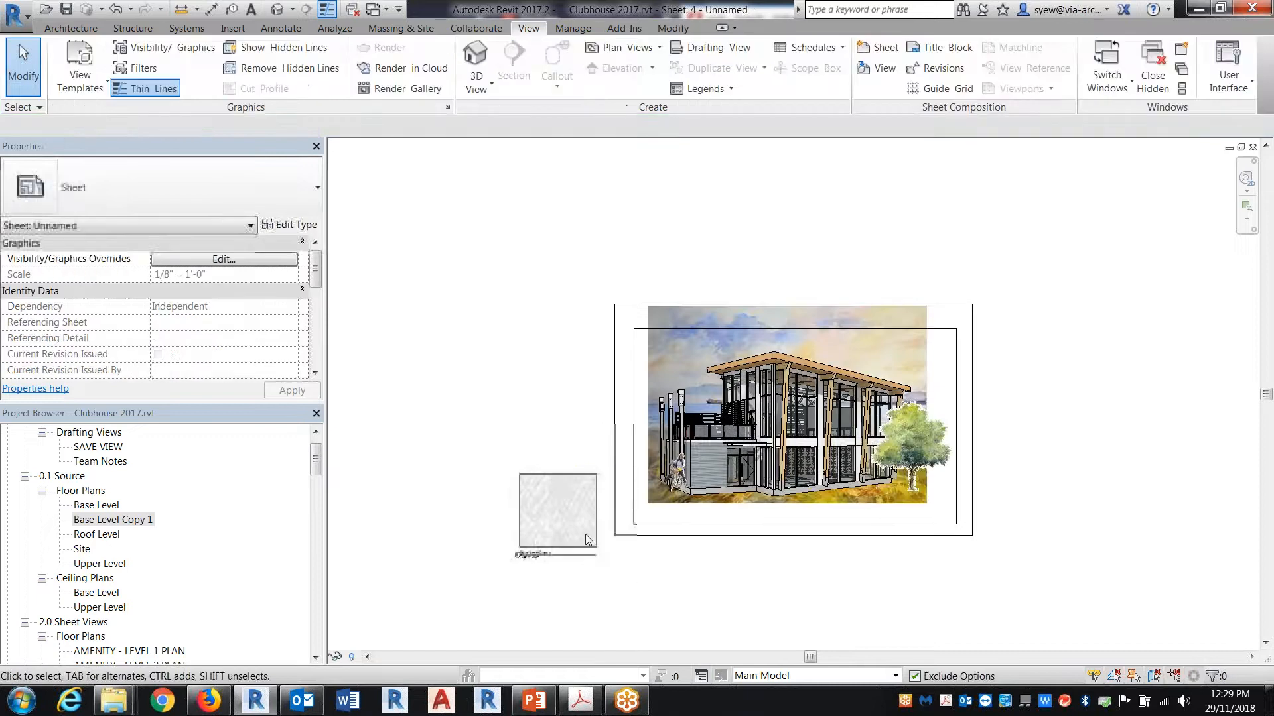
Step: Set the texture viewport's scale to 1/2" = 1'-0" and move it over the building perspective
{"action": "left_click", "coordinate": [559, 534]}
{"action": "left_click", "coordinate": [291, 258]}
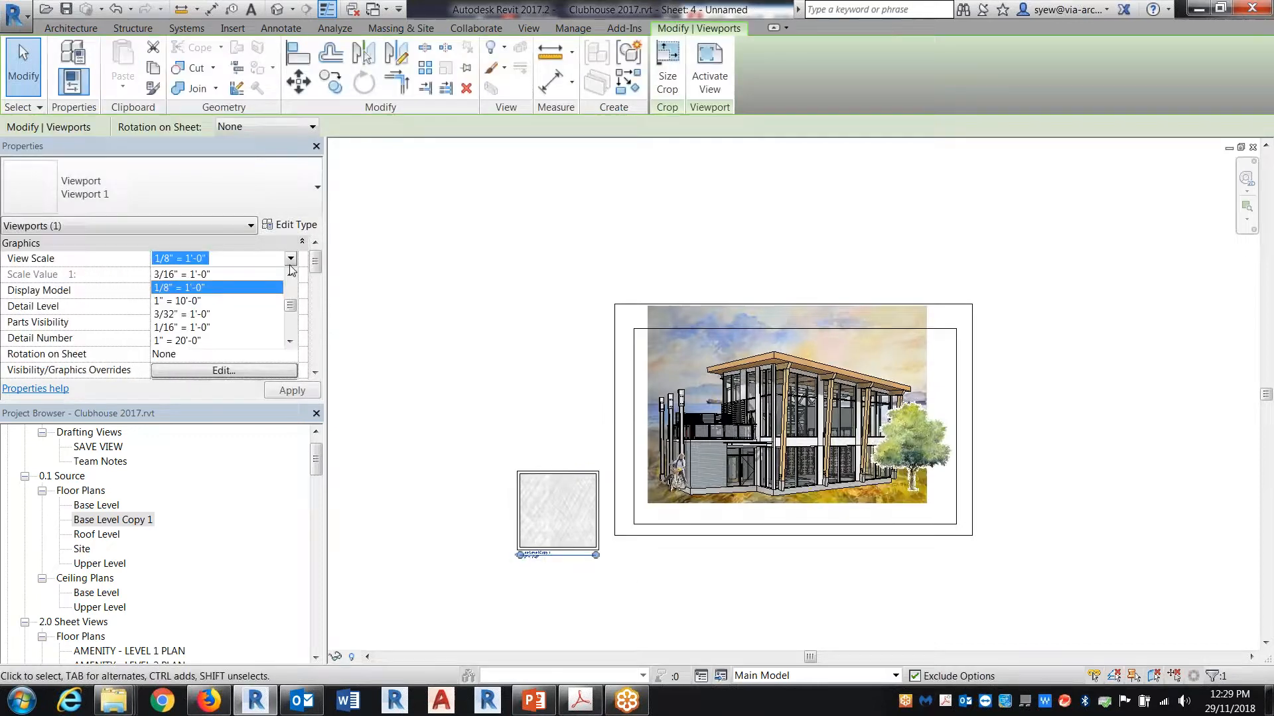
{"action": "scroll", "coordinate": [211, 307], "scroll_direction": "up", "scroll_amount": 2}
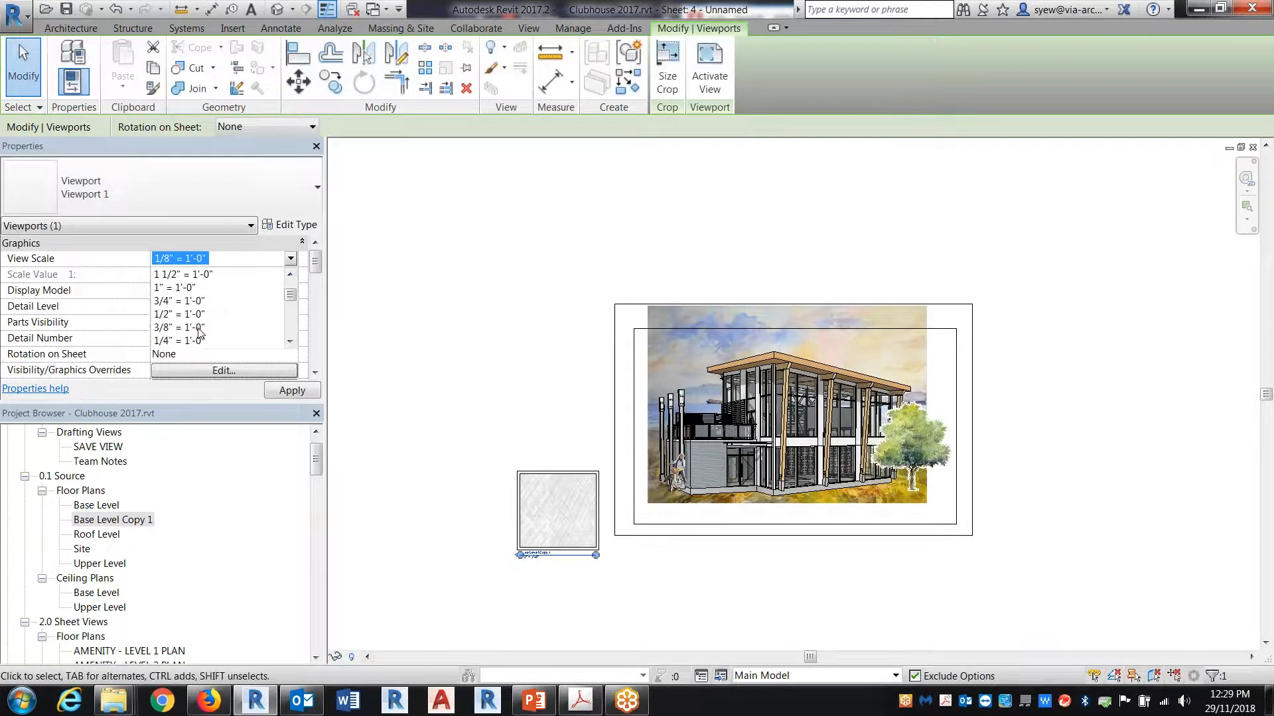
{"action": "left_click", "coordinate": [177, 341]}
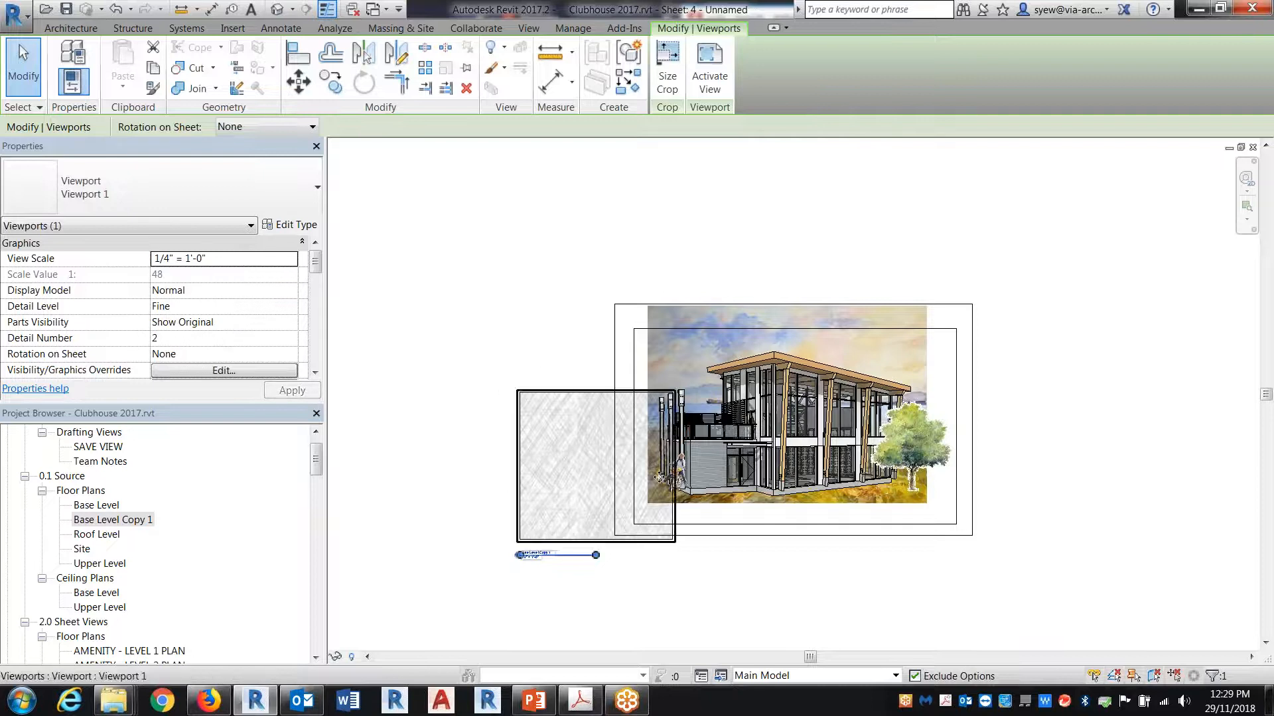
{"action": "left_click", "coordinate": [290, 258]}
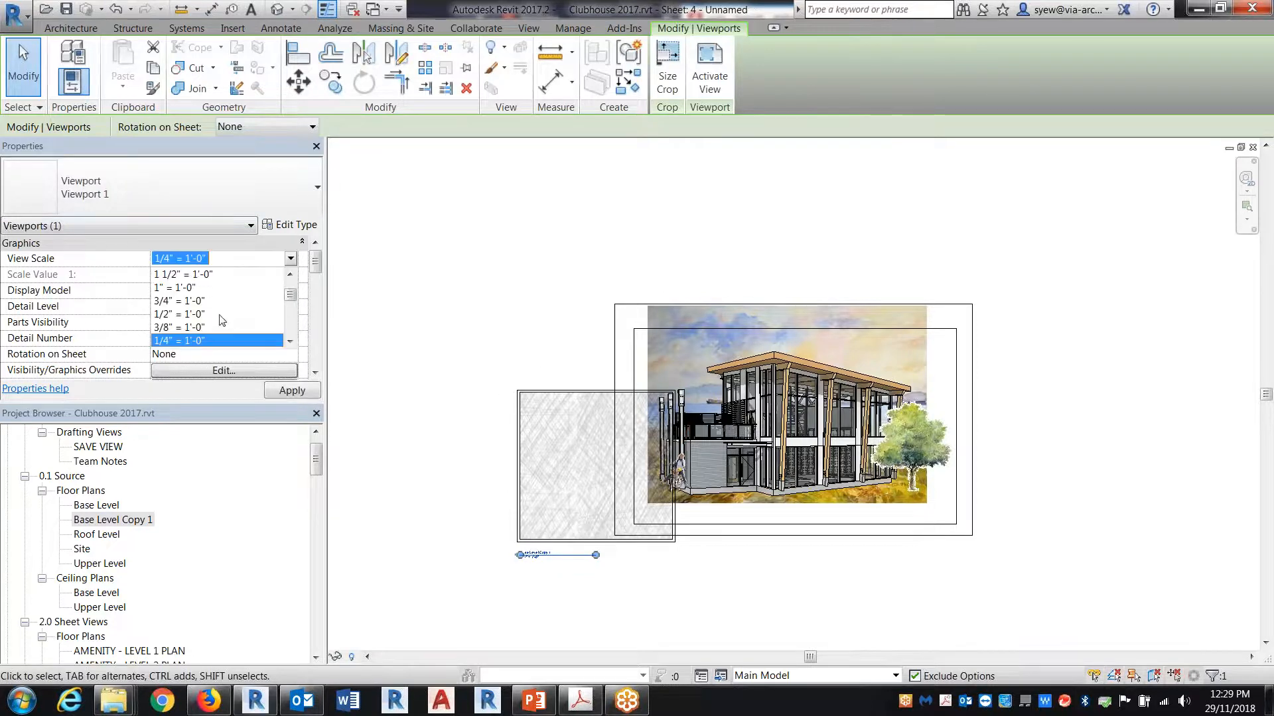
{"action": "left_click", "coordinate": [183, 315]}
{"action": "left_click_drag", "start_coordinate": [553, 282], "coordinate": [678, 321]}
{"action": "scroll", "coordinate": [998, 538], "scroll_direction": "up", "scroll_amount": 2}
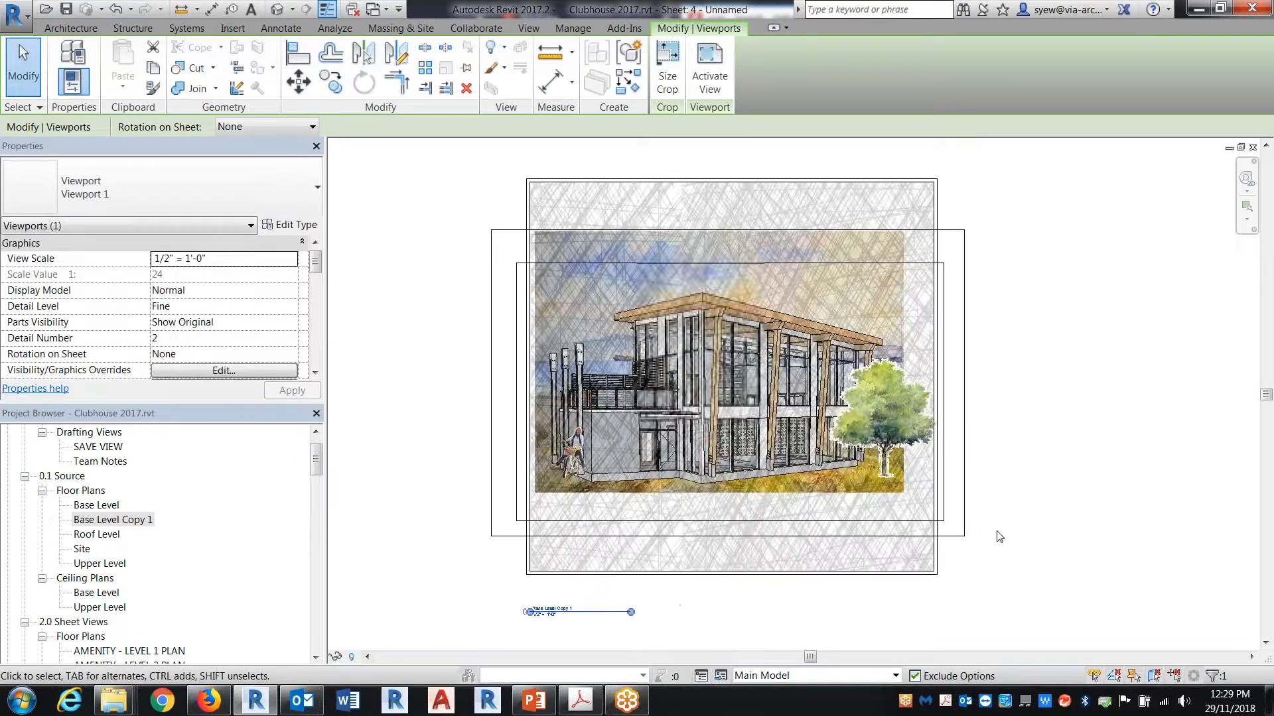
Step: Activate the texture view, crop all four sides close to the watercolor background's edges, and deactivate it
{"action": "left_click", "coordinate": [138, 165]}
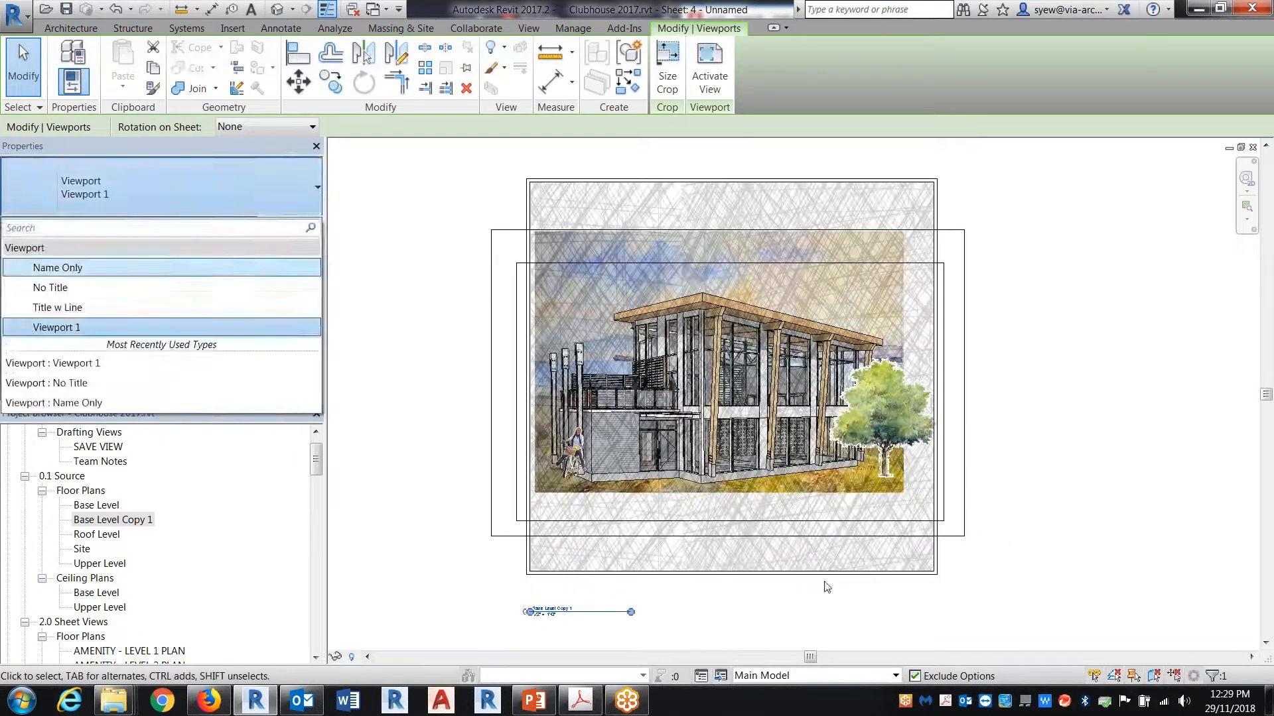
{"action": "right_click", "coordinate": [719, 392]}
{"action": "left_click", "coordinate": [772, 97]}
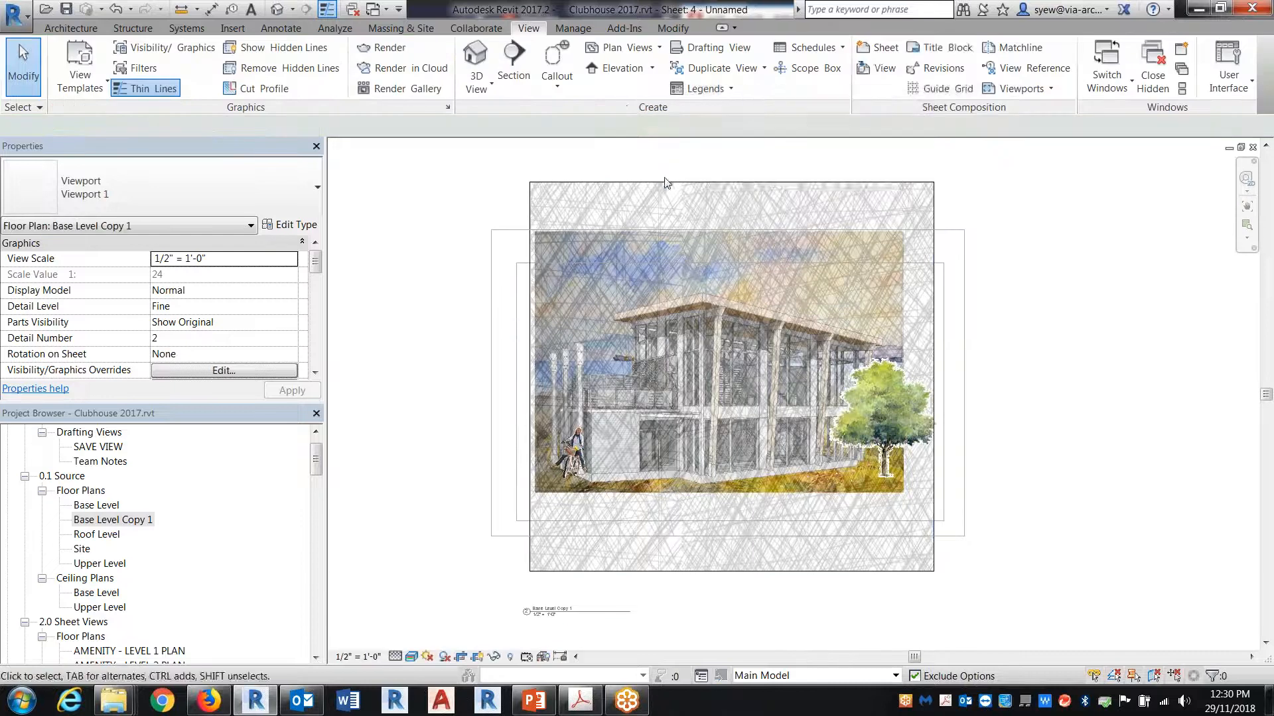
{"action": "left_click", "coordinate": [631, 183]}
{"action": "left_click_drag", "start_coordinate": [731, 182], "coordinate": [732, 236]}
{"action": "left_click_drag", "start_coordinate": [732, 572], "coordinate": [732, 497]}
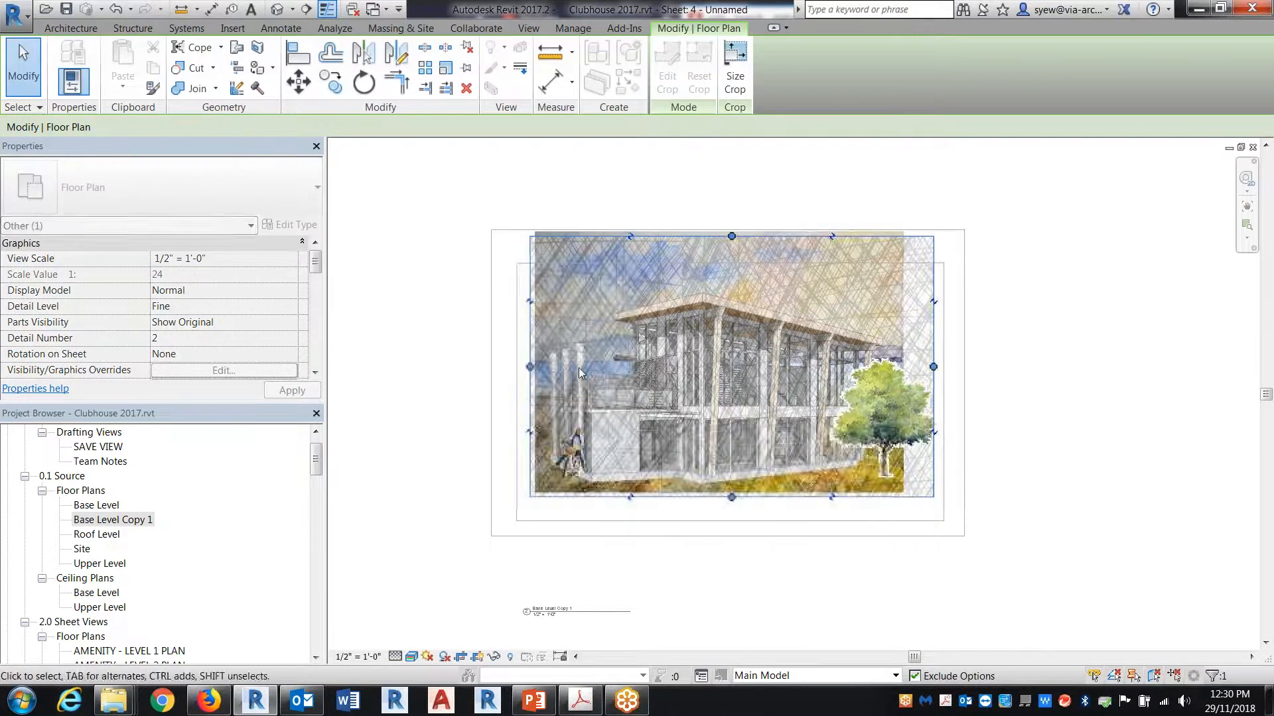
{"action": "left_click_drag", "start_coordinate": [529, 366], "coordinate": [542, 369]}
{"action": "left_click_drag", "start_coordinate": [934, 368], "coordinate": [904, 369]}
{"action": "left_click", "coordinate": [1039, 473]}
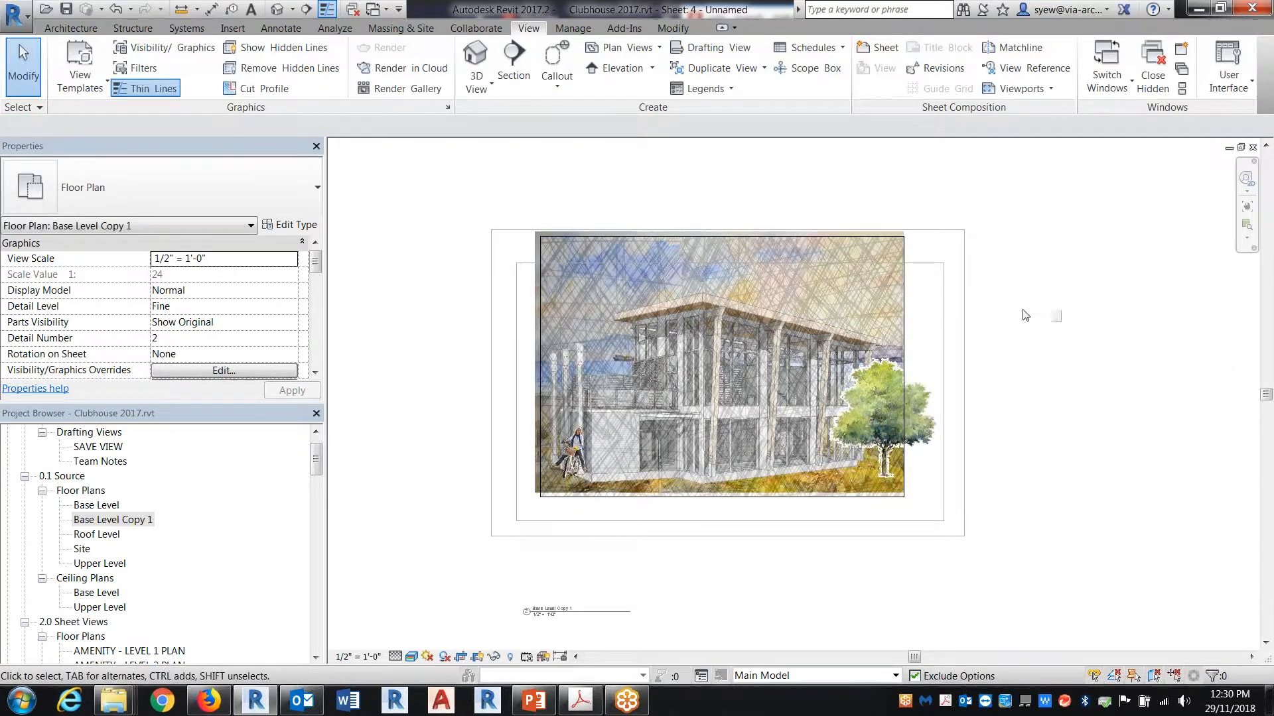
{"action": "right_click", "coordinate": [1052, 316]}
{"action": "left_click", "coordinate": [1107, 379]}
{"action": "scroll", "coordinate": [680, 449], "scroll_direction": "up", "scroll_amount": 4}
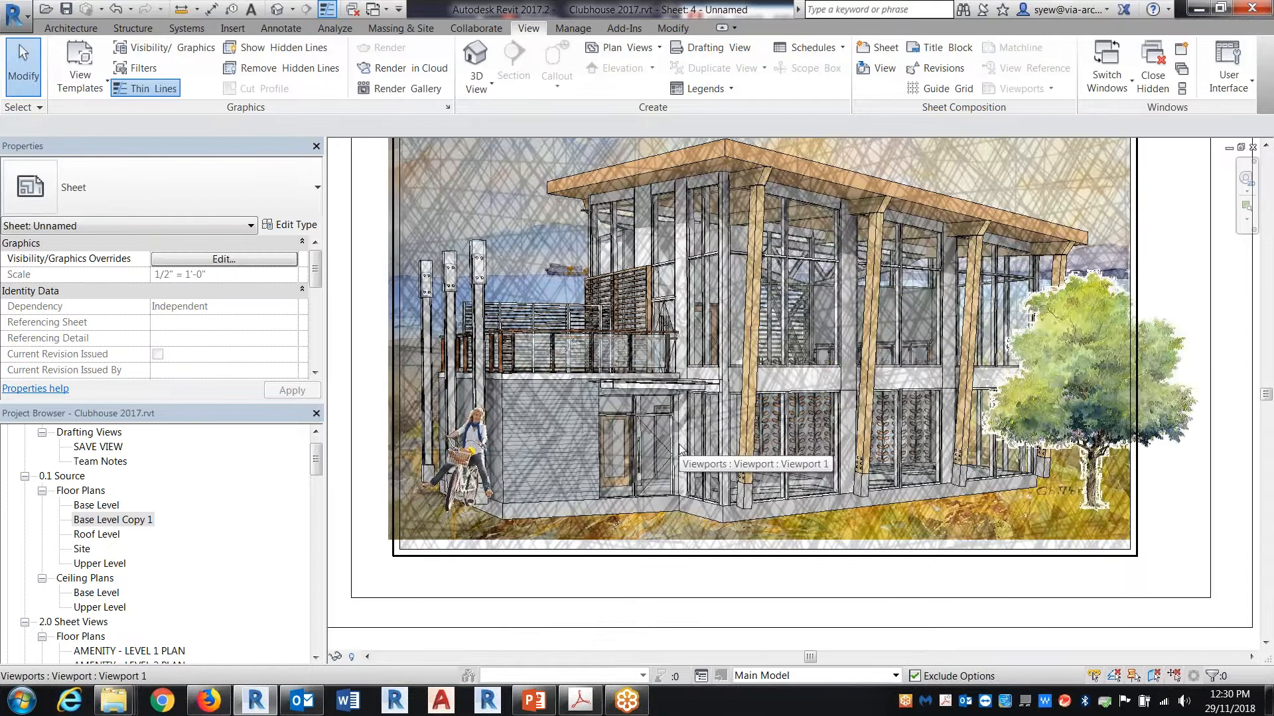
Step: Activate the building perspective view (3D View 2) on the sheet, beneath the overlaid texture viewport
{"action": "right_click", "coordinate": [699, 387]}
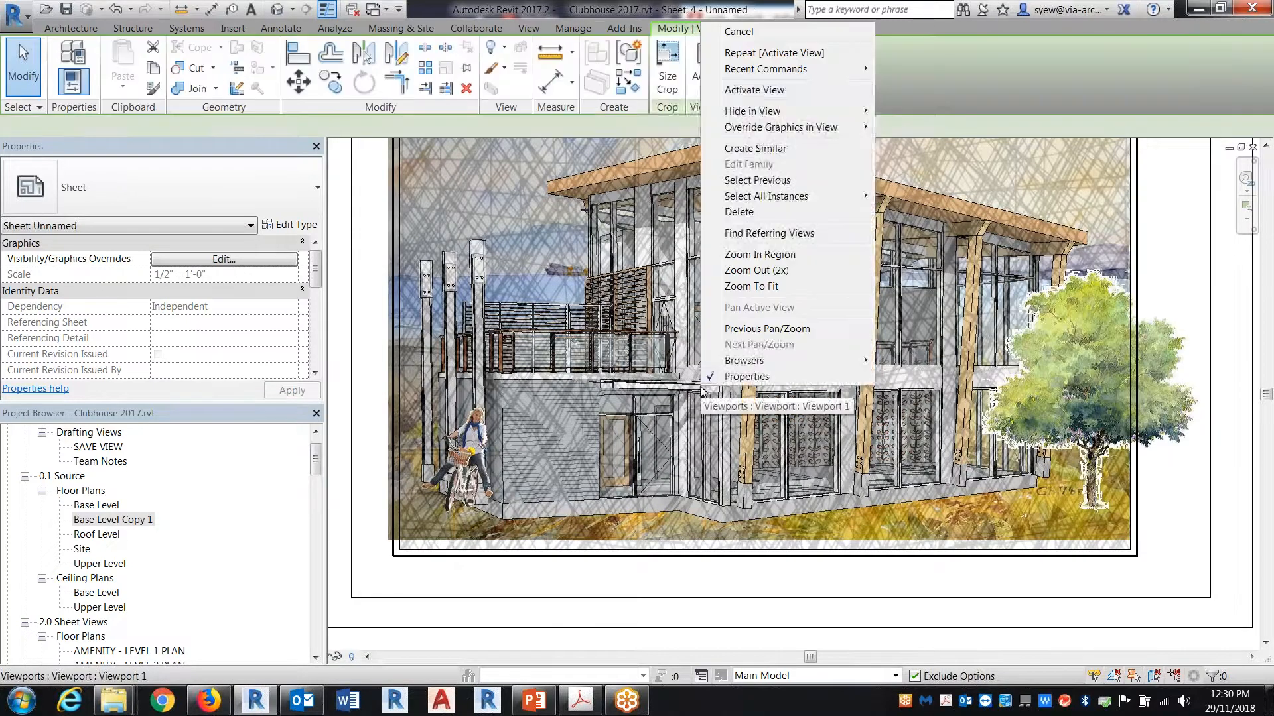
{"action": "left_click", "coordinate": [748, 93]}
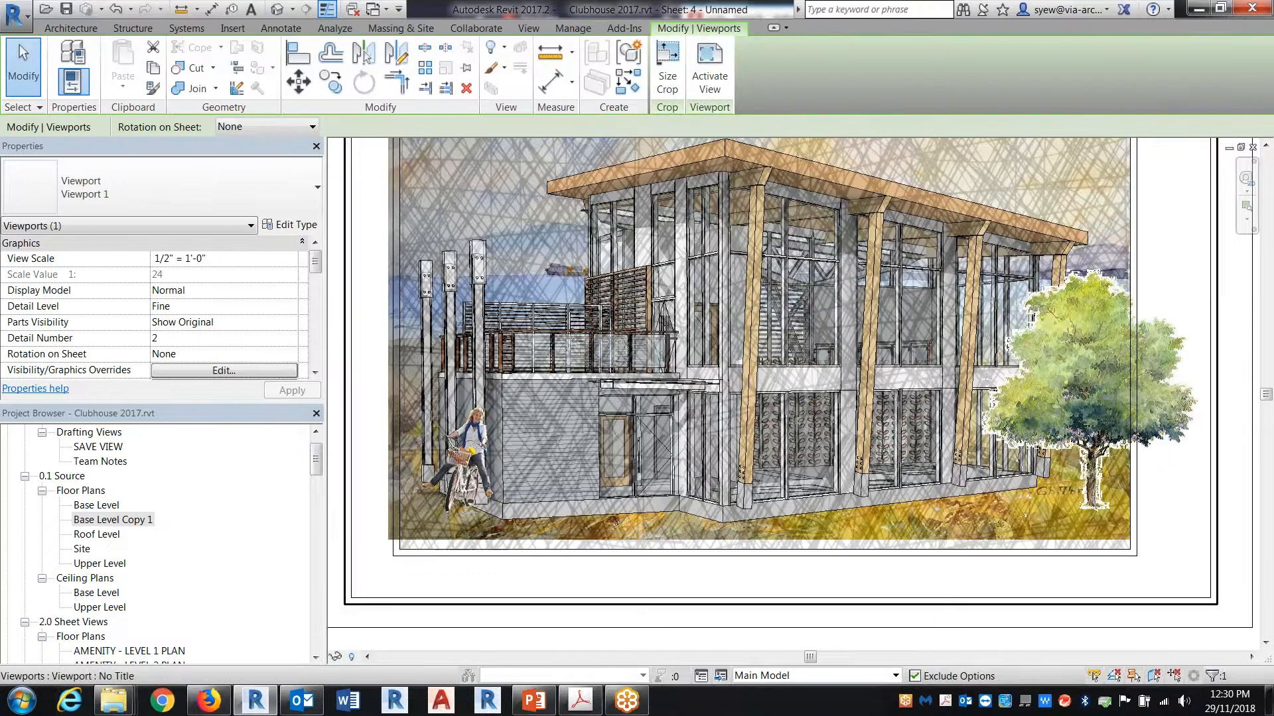
{"action": "right_click", "coordinate": [433, 145]}
{"action": "left_click", "coordinate": [478, 216]}
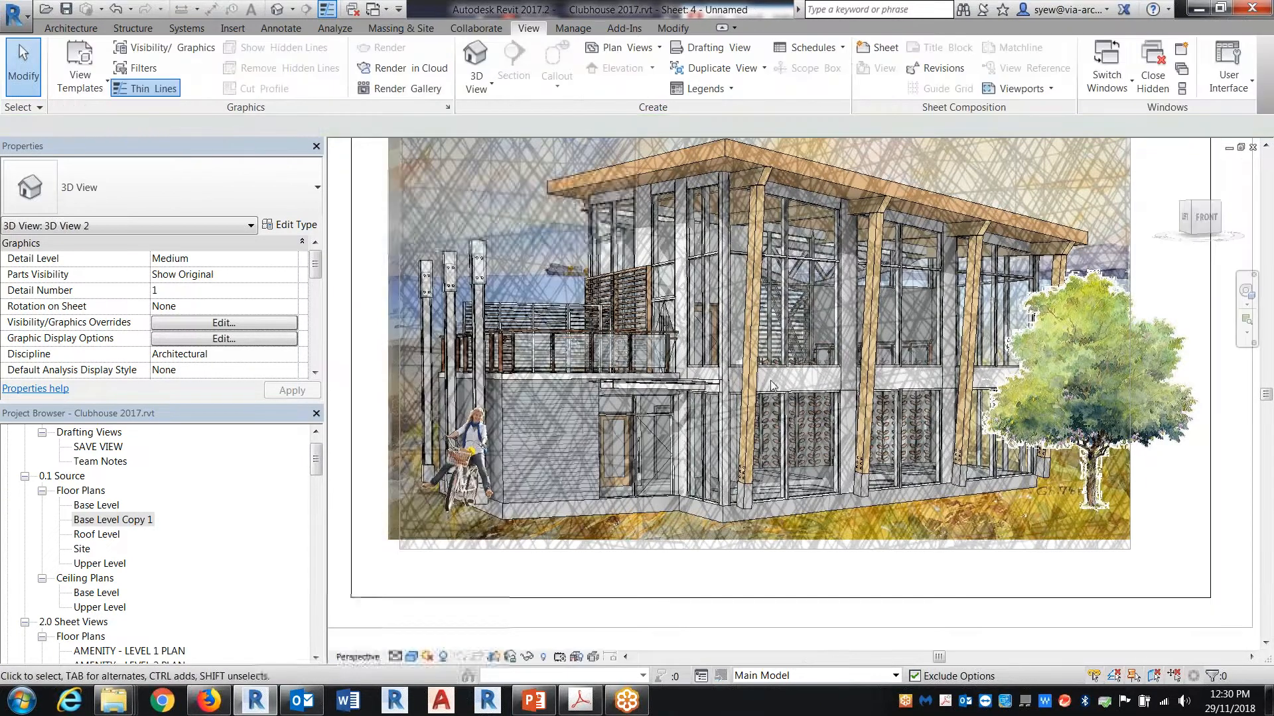
Step: Enable sketchy lines in the perspective's Graphic Display Options with jitter 10 and extension 7
{"action": "left_click", "coordinate": [411, 656]}
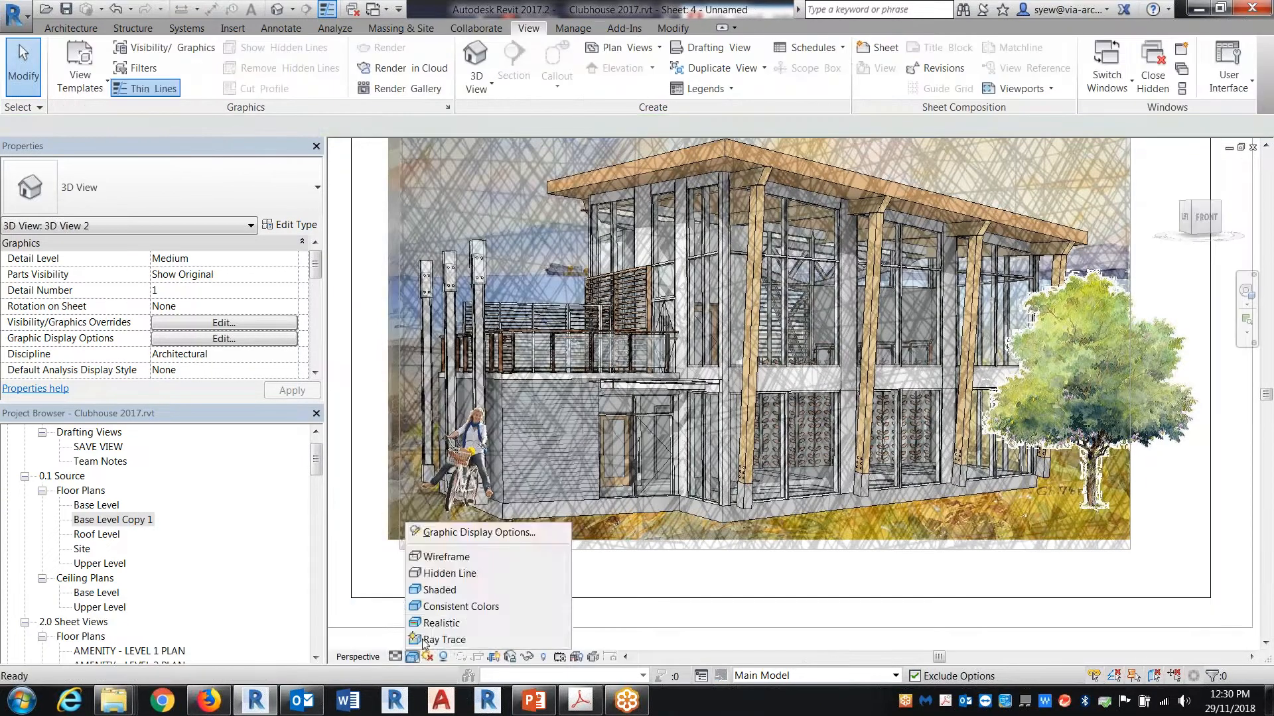
{"action": "left_click", "coordinate": [441, 534]}
{"action": "left_click", "coordinate": [286, 253]}
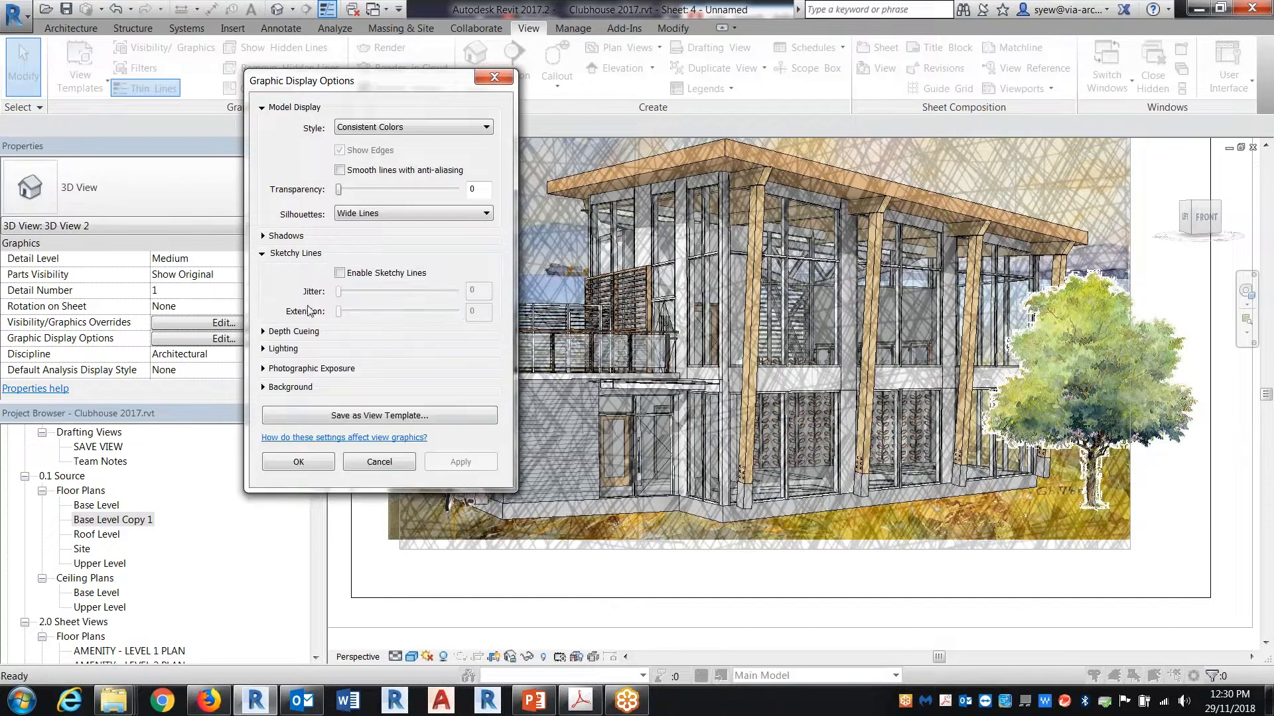
{"action": "left_click", "coordinate": [340, 272]}
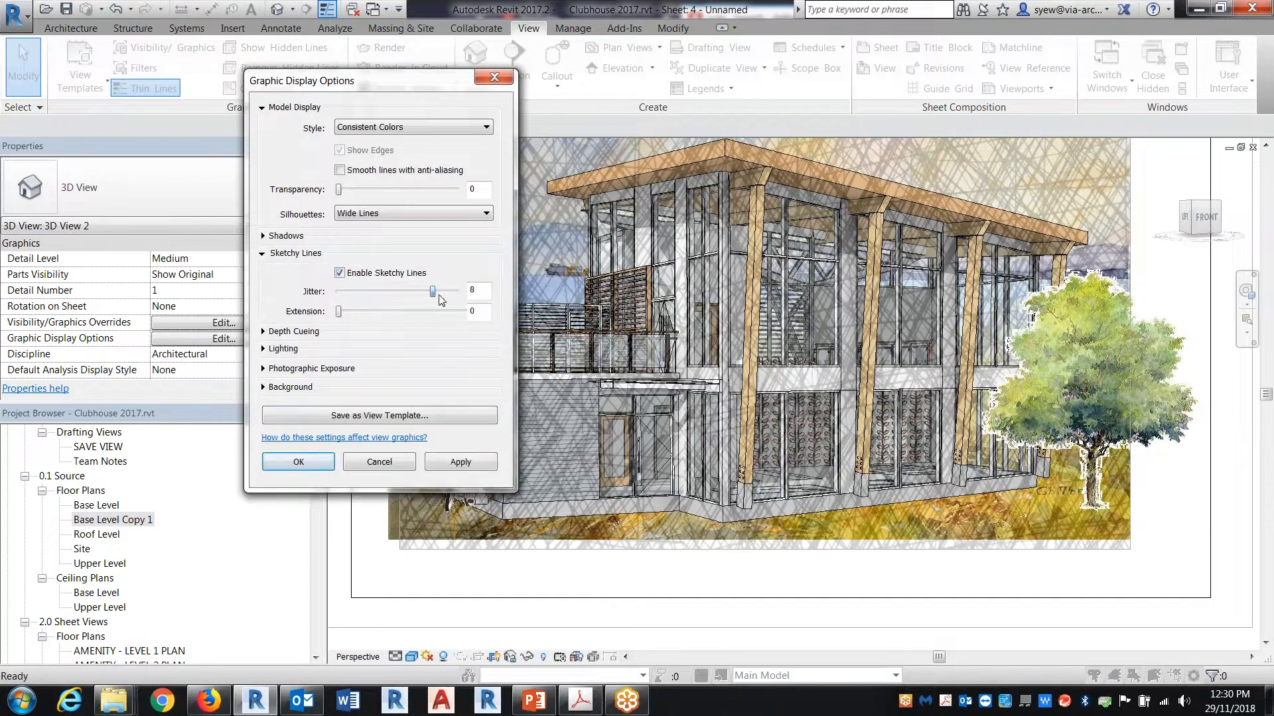
{"action": "left_click", "coordinate": [459, 465]}
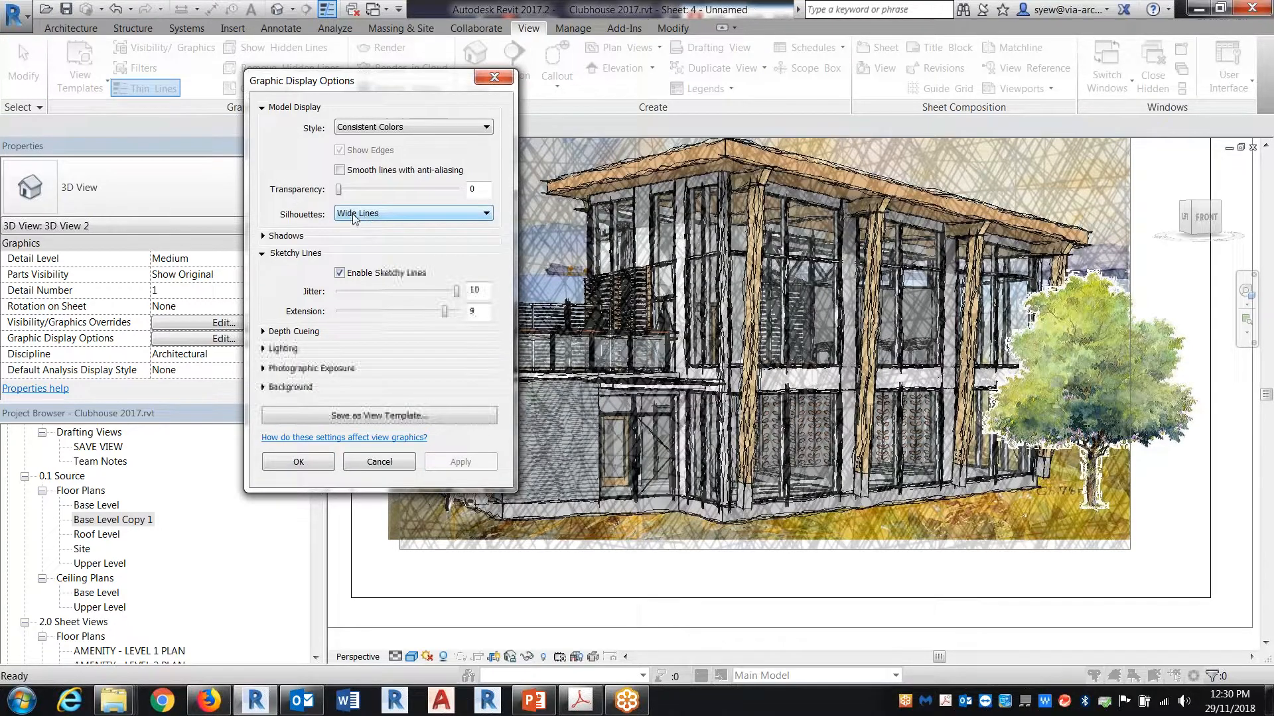
{"action": "left_click_drag", "start_coordinate": [442, 315], "coordinate": [420, 314]}
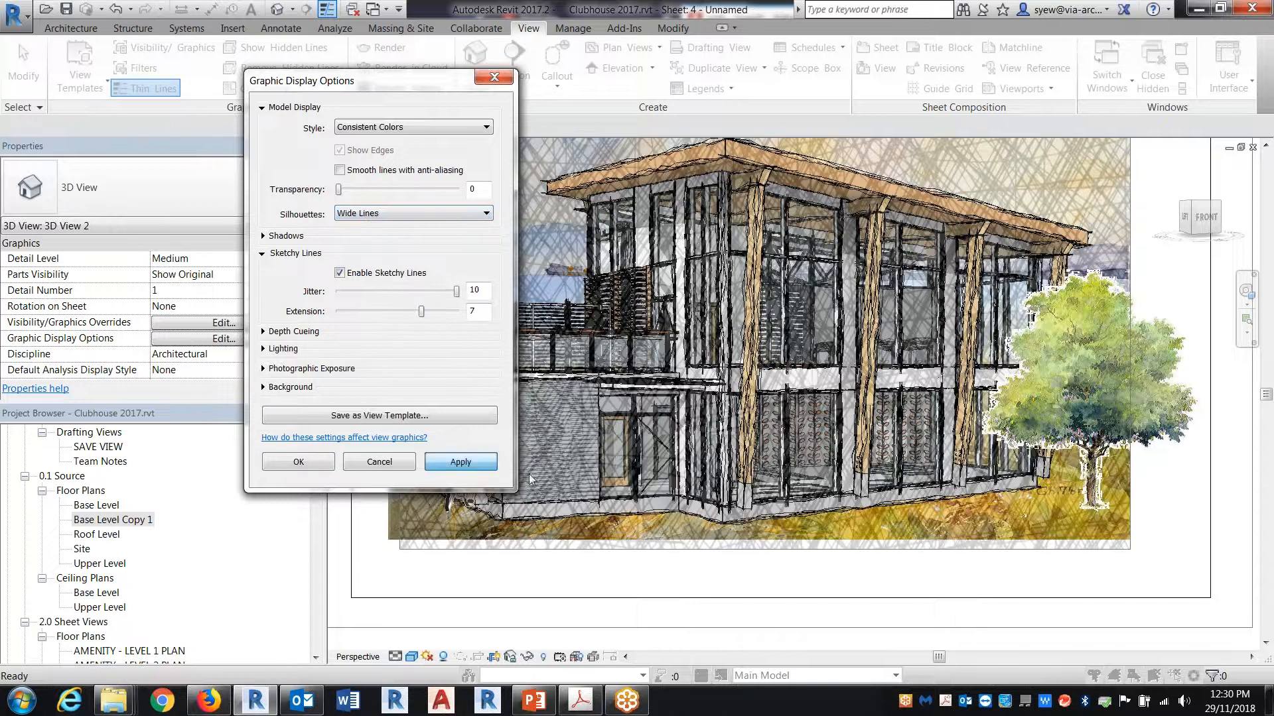
{"action": "left_click", "coordinate": [479, 467]}
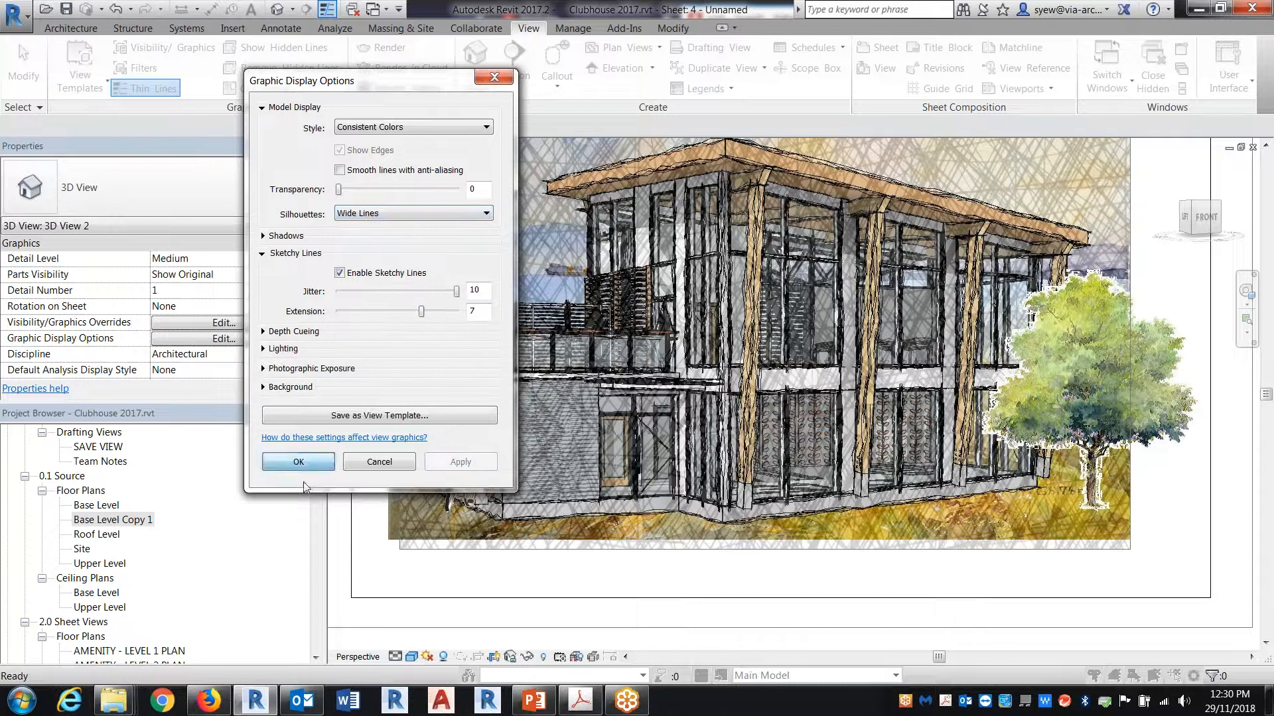
{"action": "left_click", "coordinate": [291, 464]}
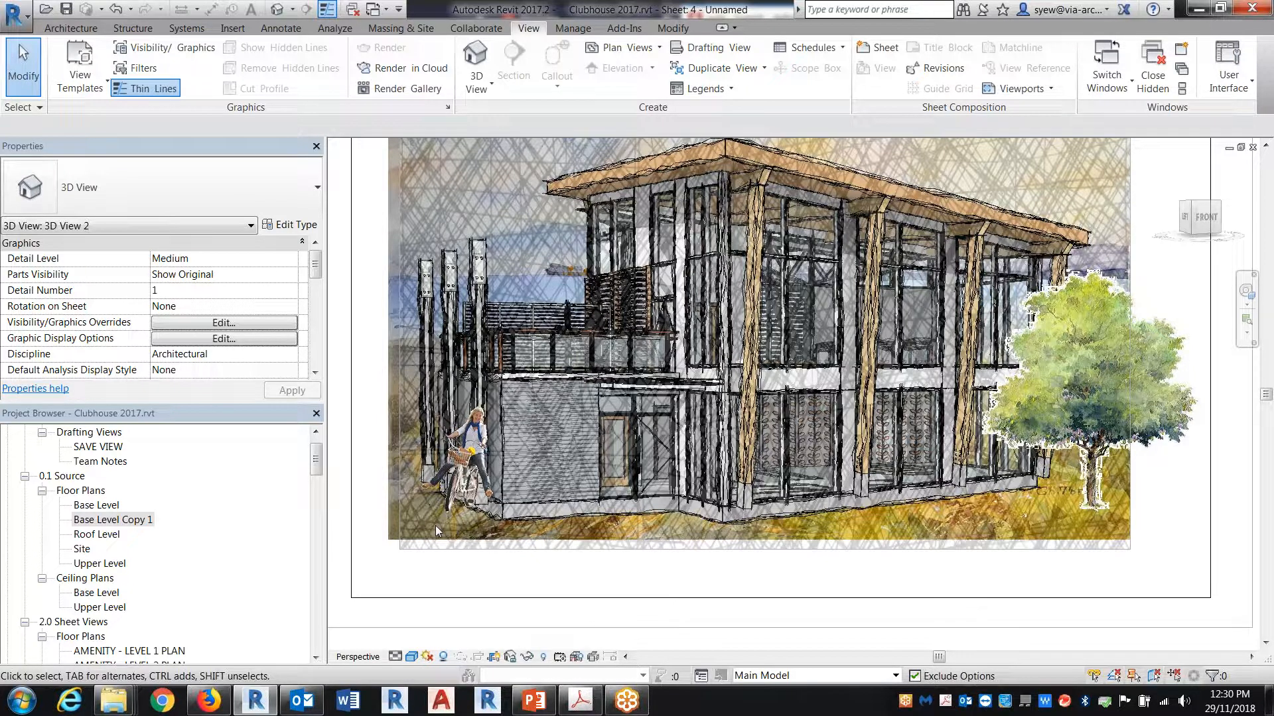
Step: Switch to the DP0.00 - COVER sheet of the Rhythm River District project
{"action": "left_click", "coordinate": [372, 9]}
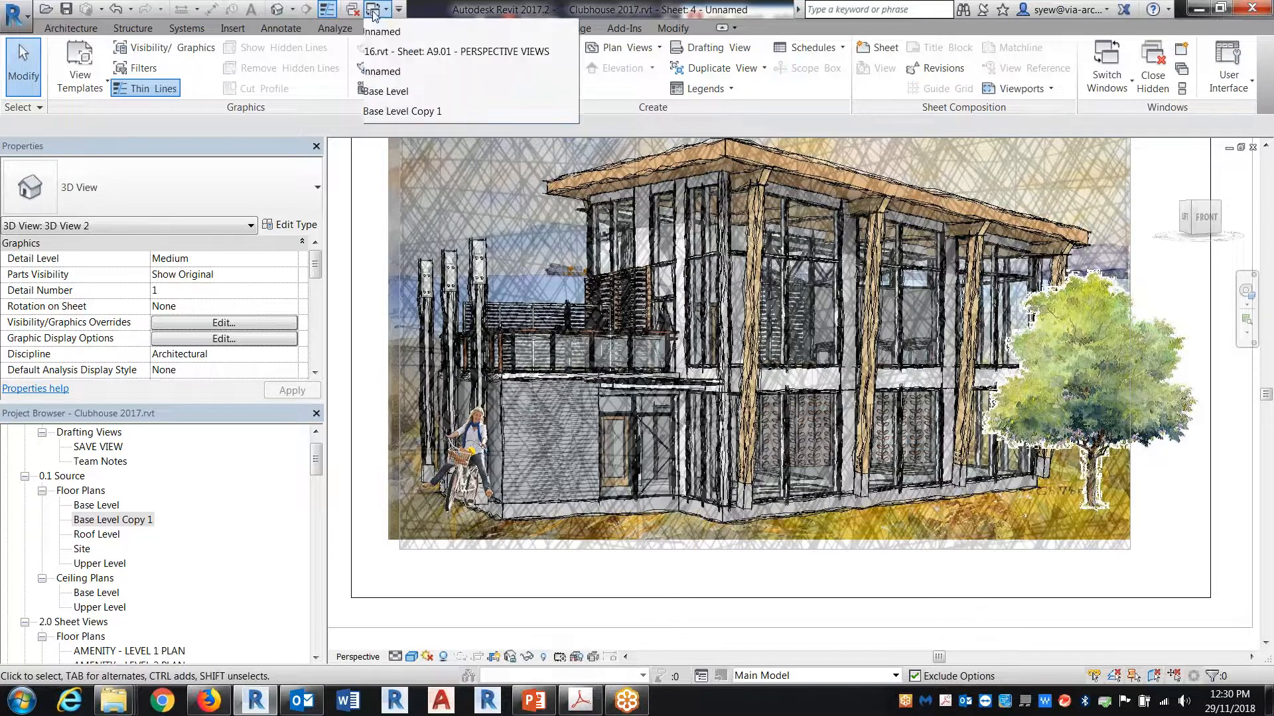
{"action": "left_click", "coordinate": [354, 12]}
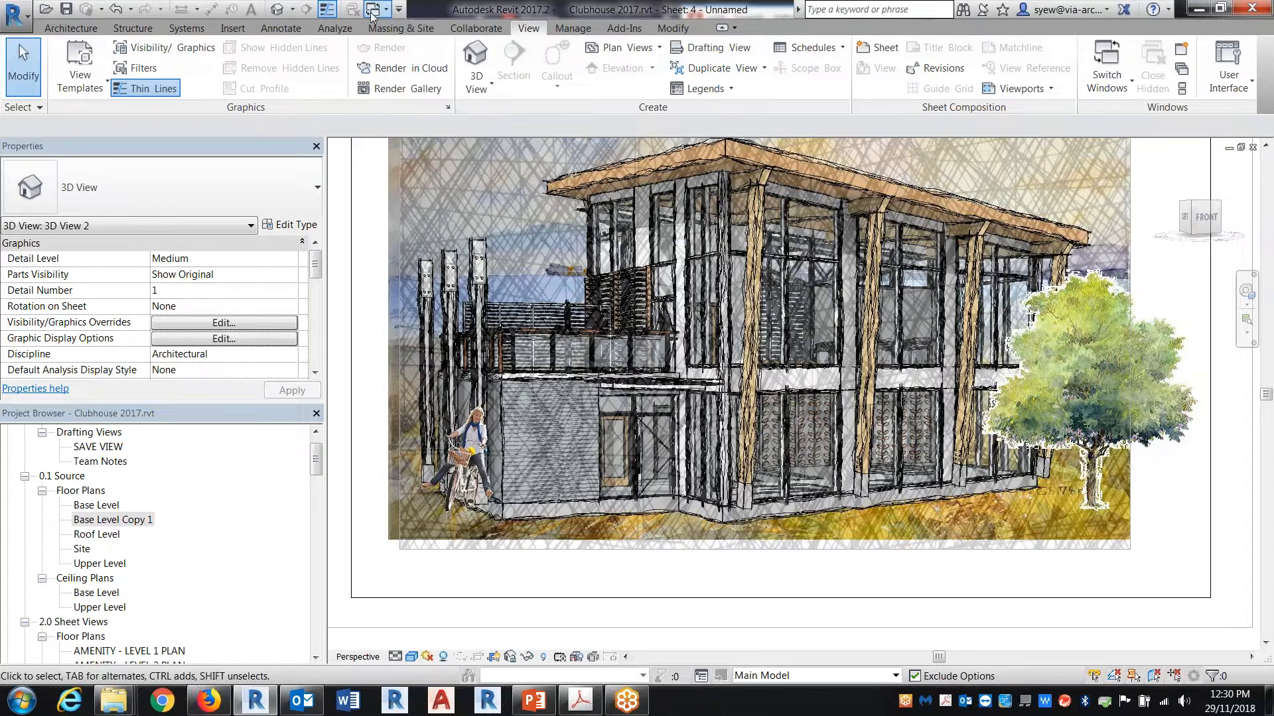
{"action": "left_click", "coordinate": [373, 12]}
{"action": "left_click", "coordinate": [483, 50]}
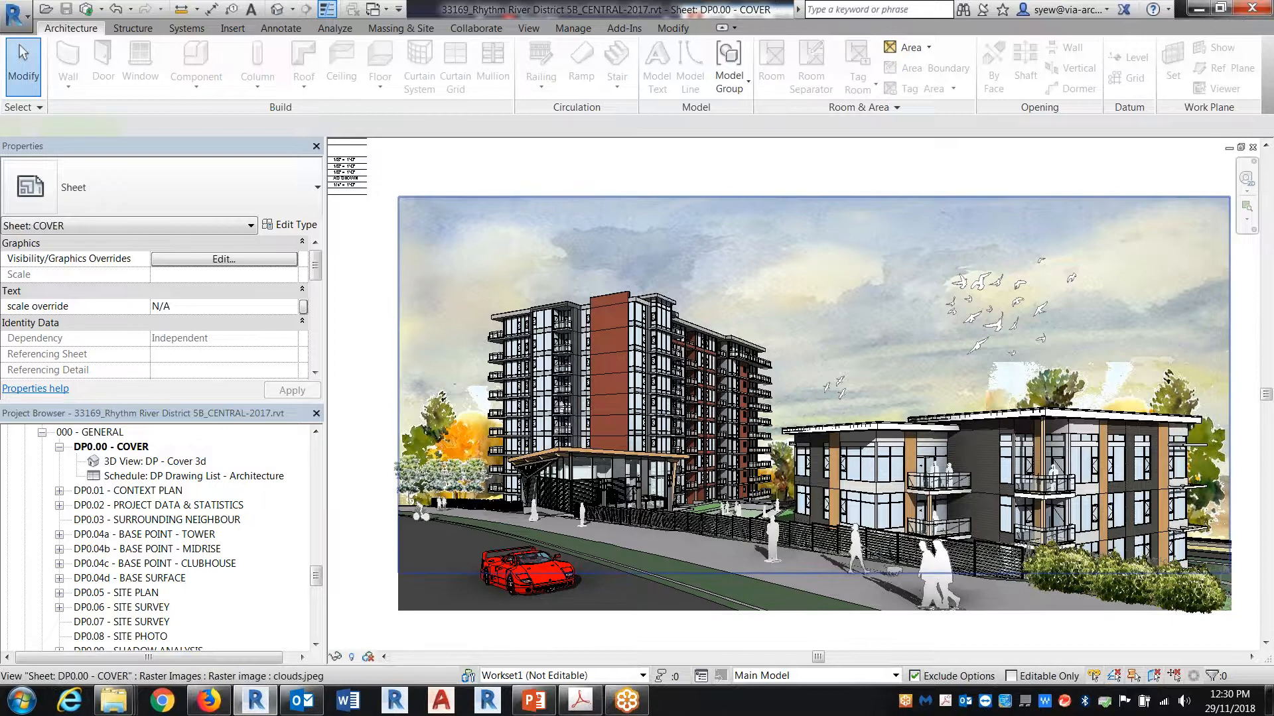
Step: Examine how the cover sheet combines the clouds.jpeg sky, the Watercolor-Trees_008.png images, the car and the people along the street
{"action": "left_click", "coordinate": [630, 307]}
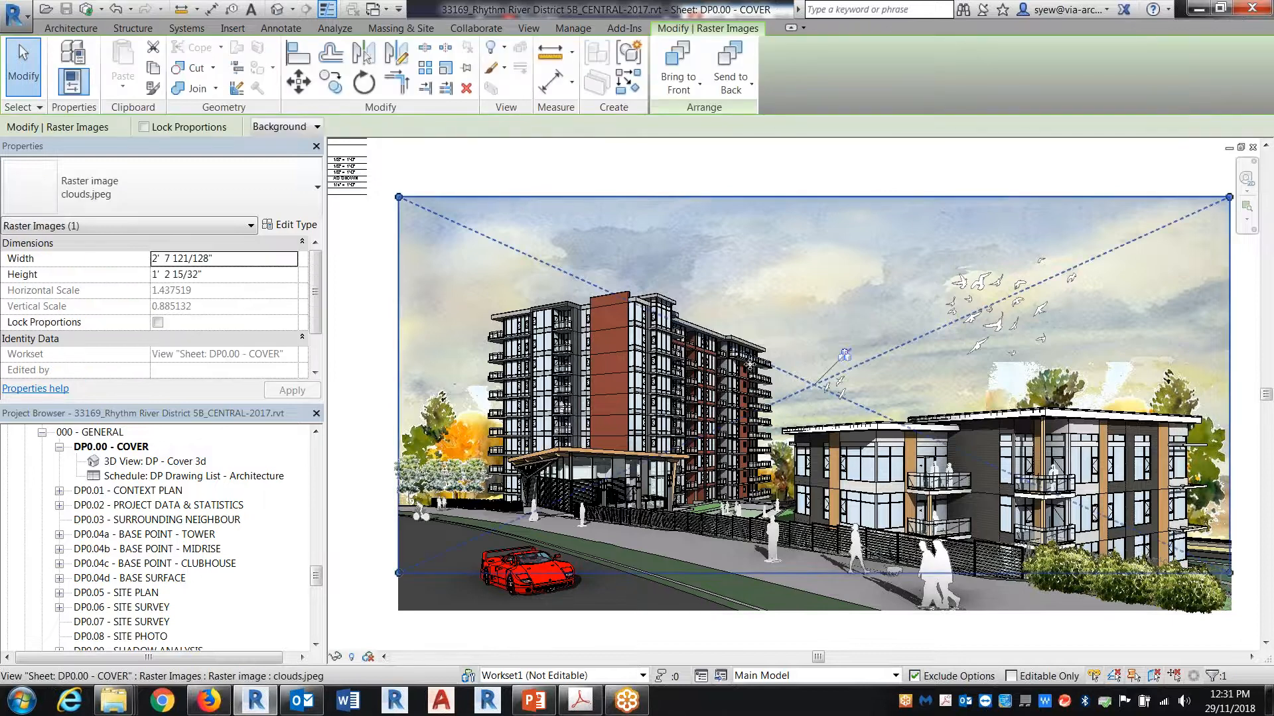
{"action": "key", "text": "Escape"}
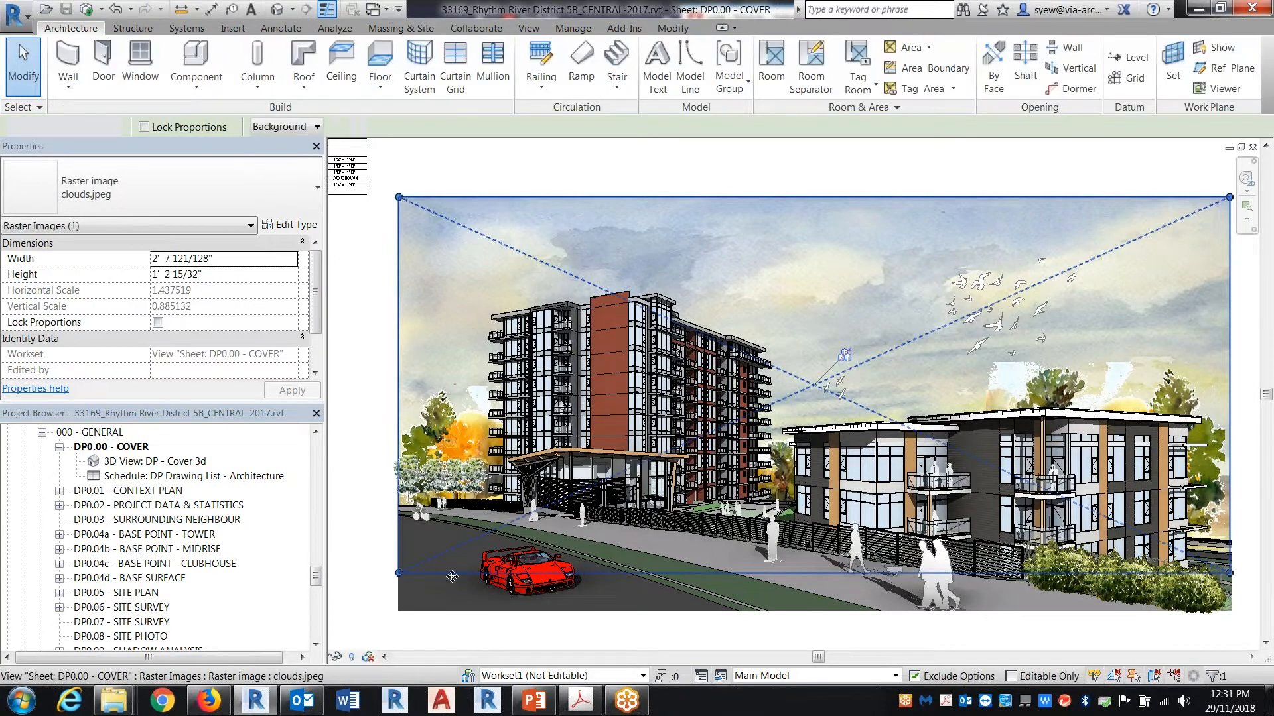
{"action": "scroll", "coordinate": [428, 521], "scroll_direction": "up", "scroll_amount": 4}
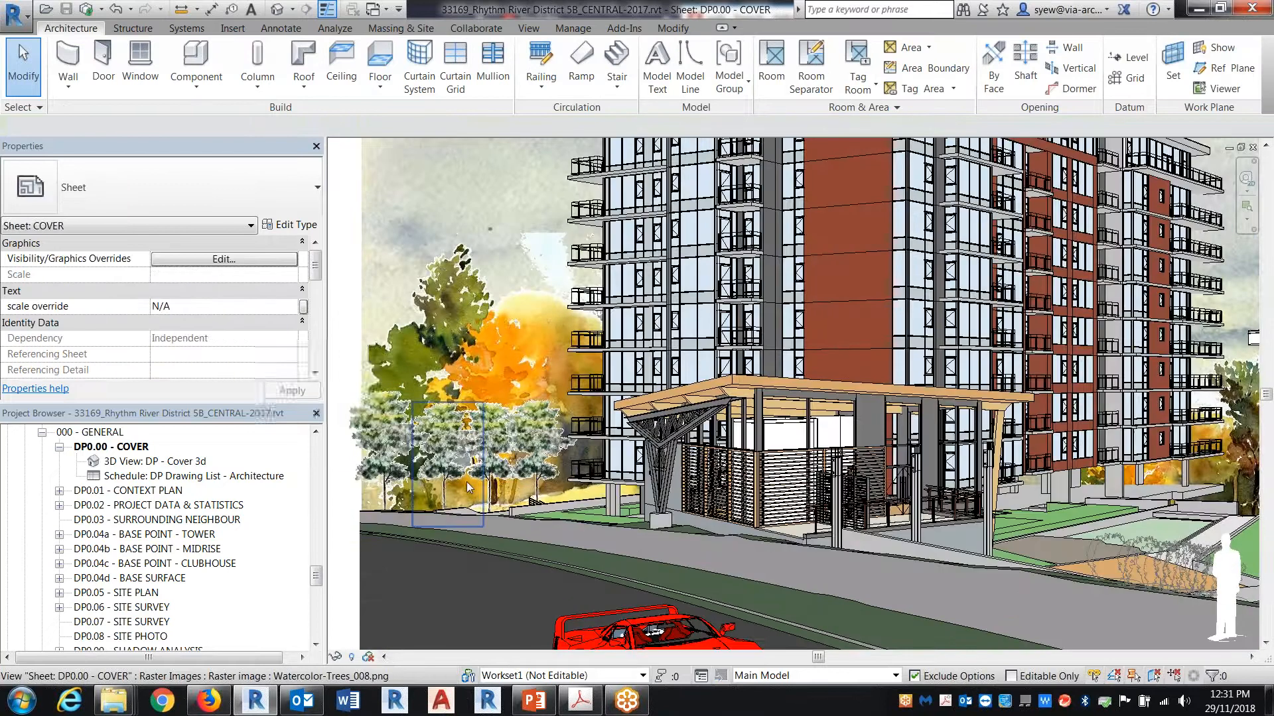
{"action": "left_click", "coordinate": [504, 479]}
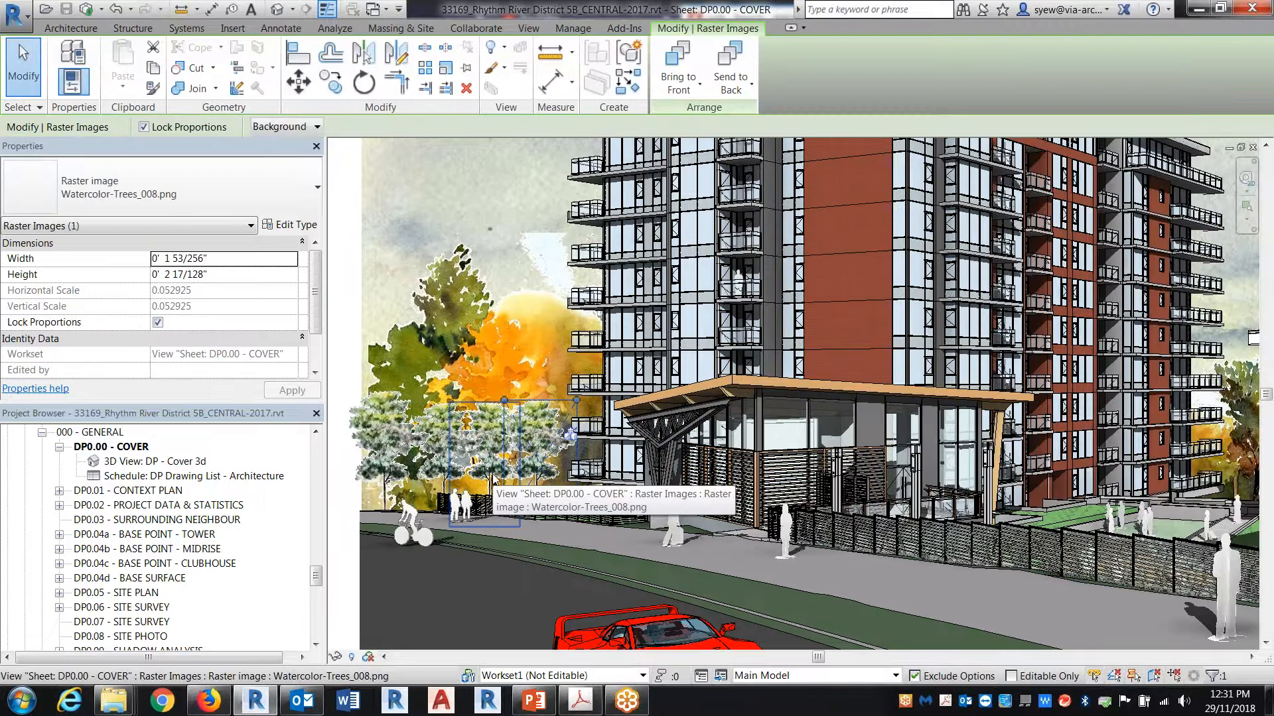
{"action": "middle_click_drag", "start_coordinate": [858, 626], "coordinate": [892, 459]}
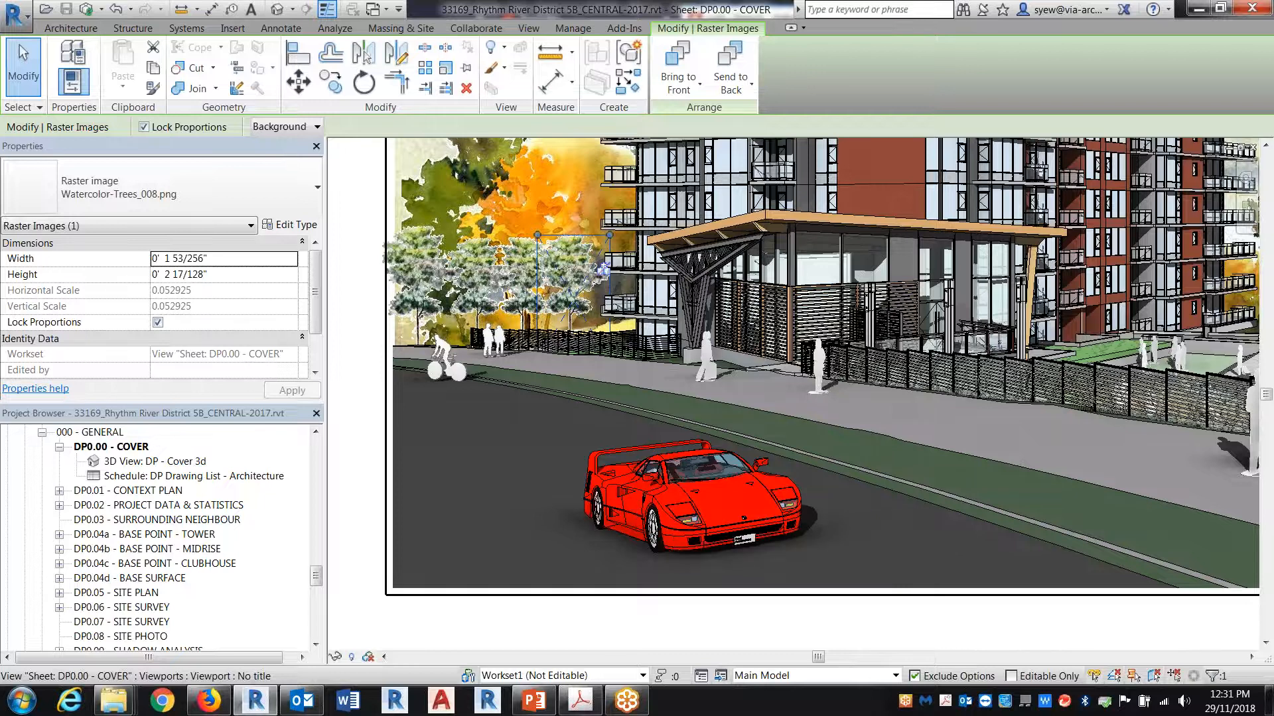
{"action": "scroll", "coordinate": [837, 404], "scroll_direction": "up", "scroll_amount": 3}
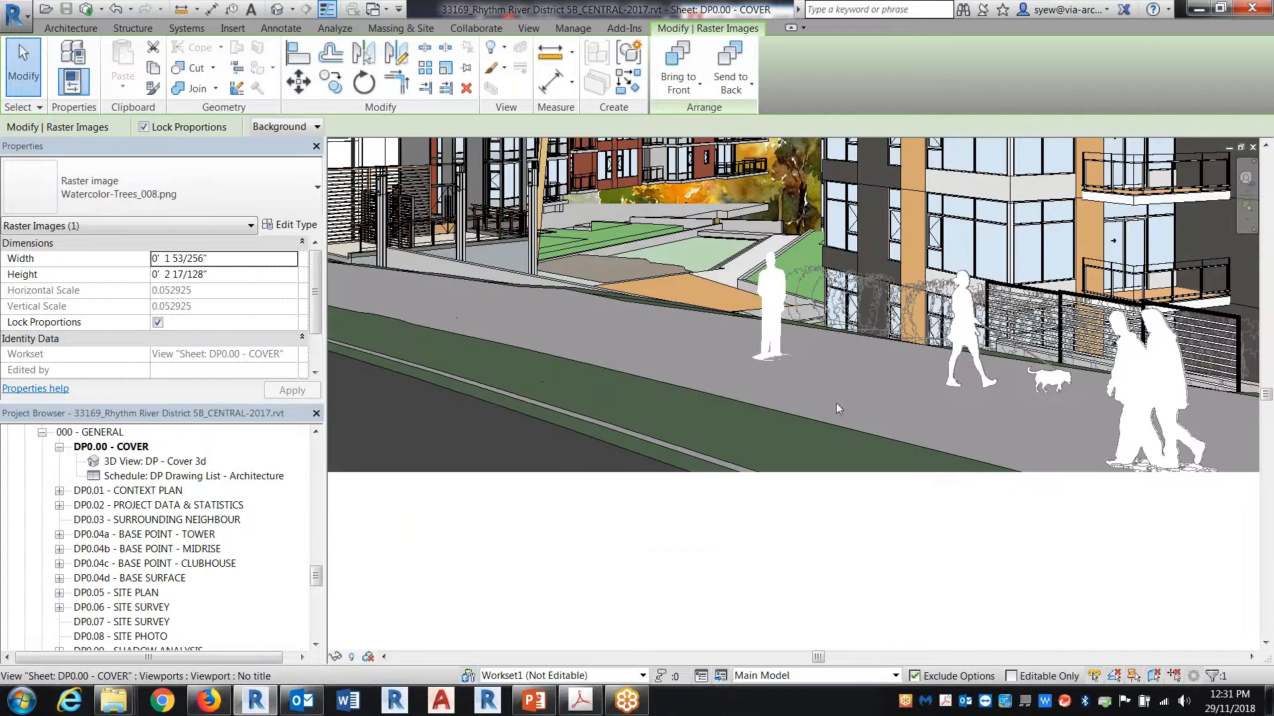
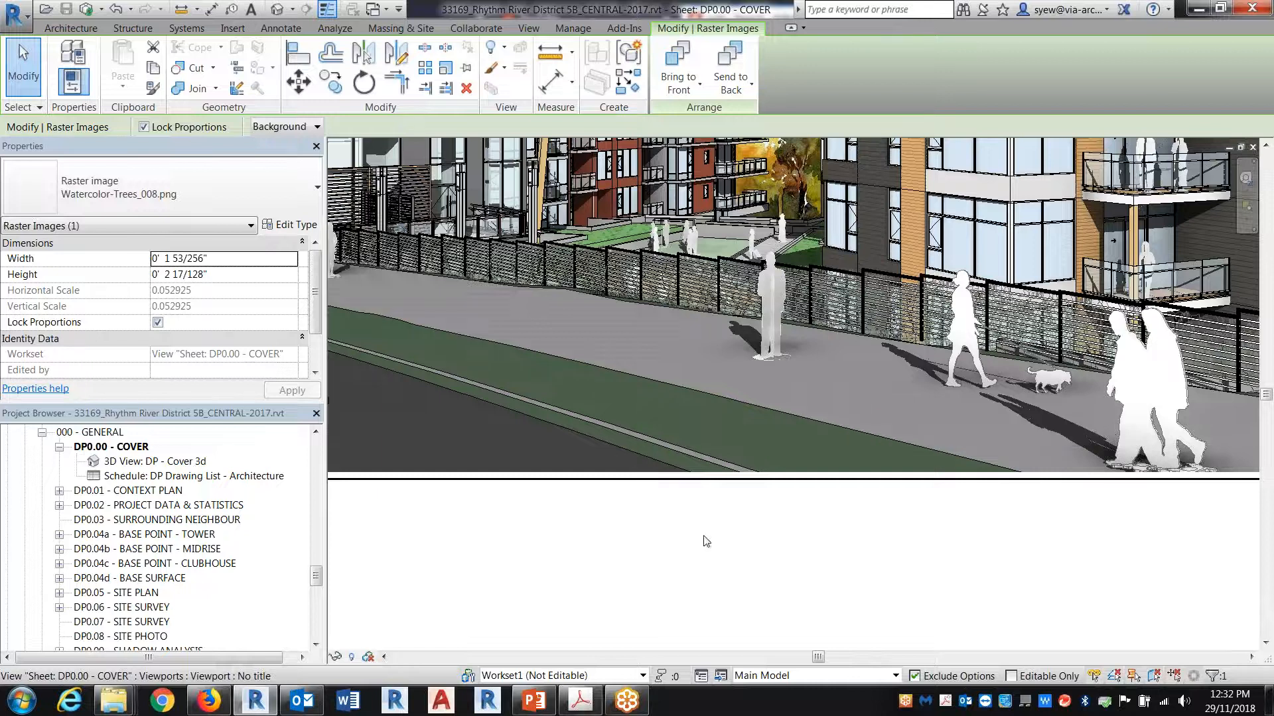
Step: Switch to the Clubhouse 2017 project's Sheet 4 and deactivate the perspective view being edited on it
{"action": "left_click", "coordinate": [386, 9]}
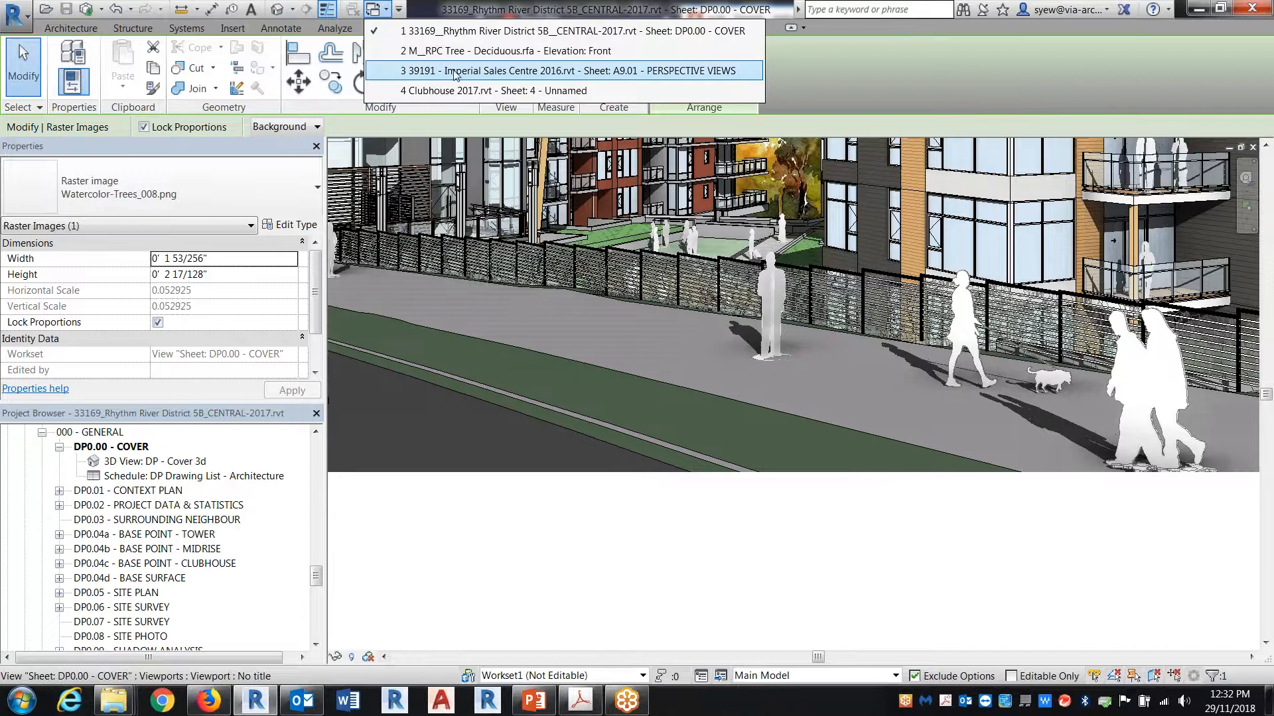
{"action": "left_click", "coordinate": [459, 91]}
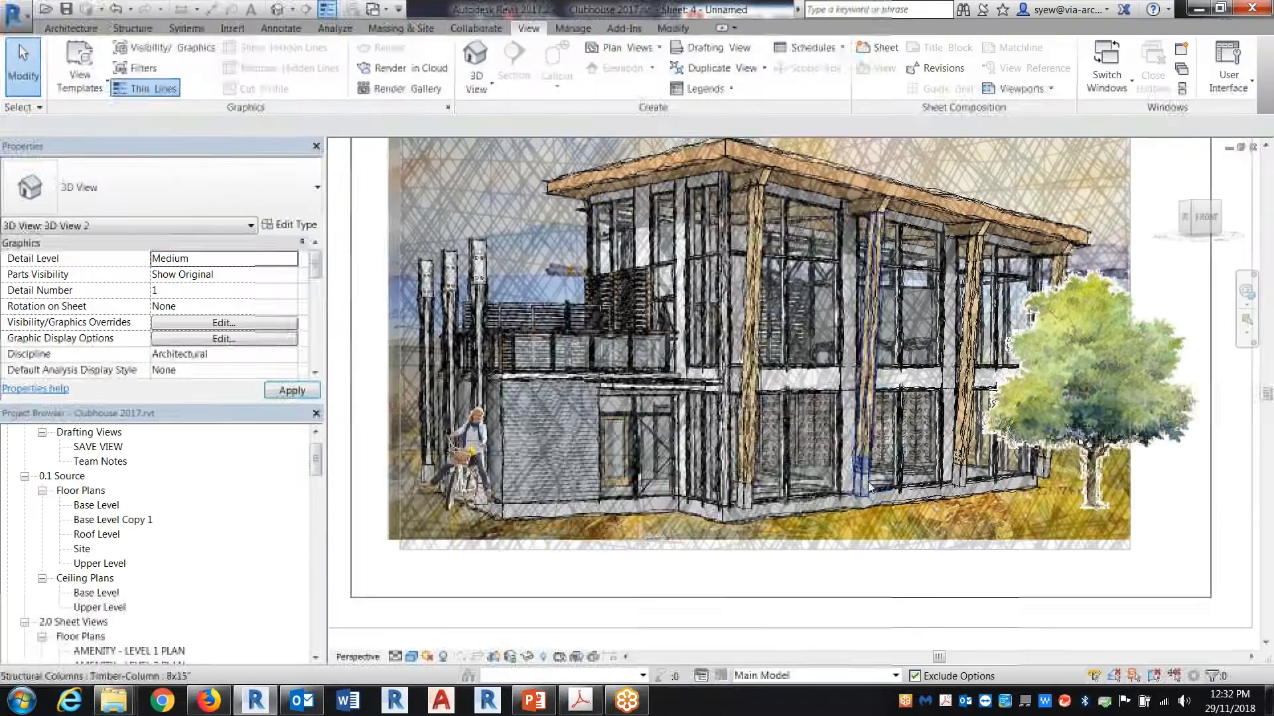
{"action": "left_click", "coordinate": [150, 652]}
{"action": "scroll", "coordinate": [150, 652], "scroll_direction": "down", "scroll_amount": 3}
{"action": "scroll", "coordinate": [816, 486], "scroll_direction": "down", "scroll_amount": 2}
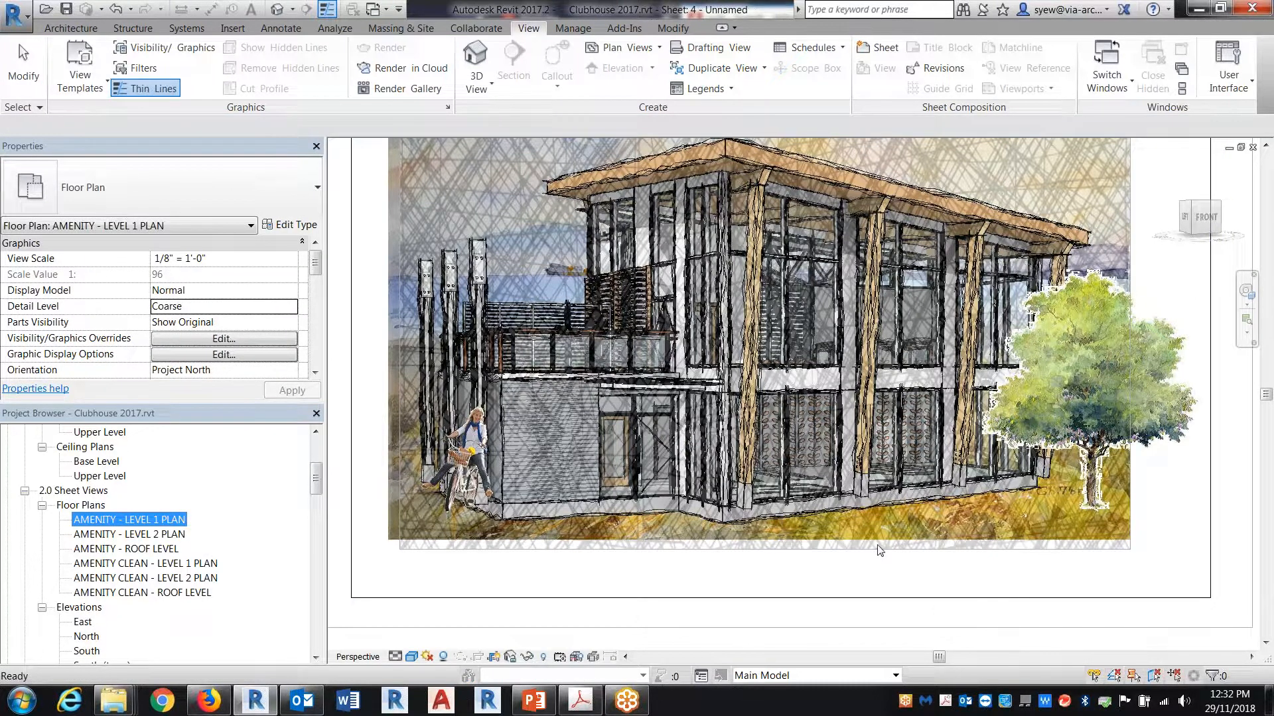
{"action": "left_click", "coordinate": [433, 562]}
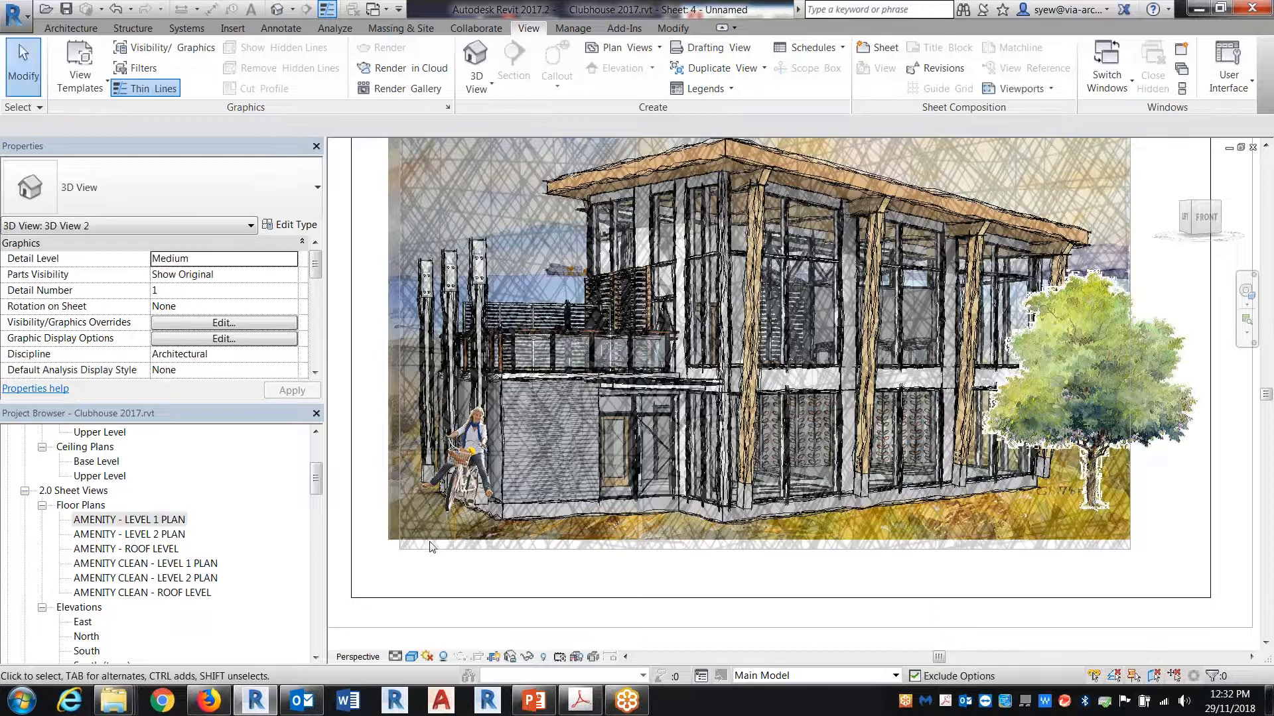
{"action": "scroll", "coordinate": [433, 563], "scroll_direction": "down", "scroll_amount": 4}
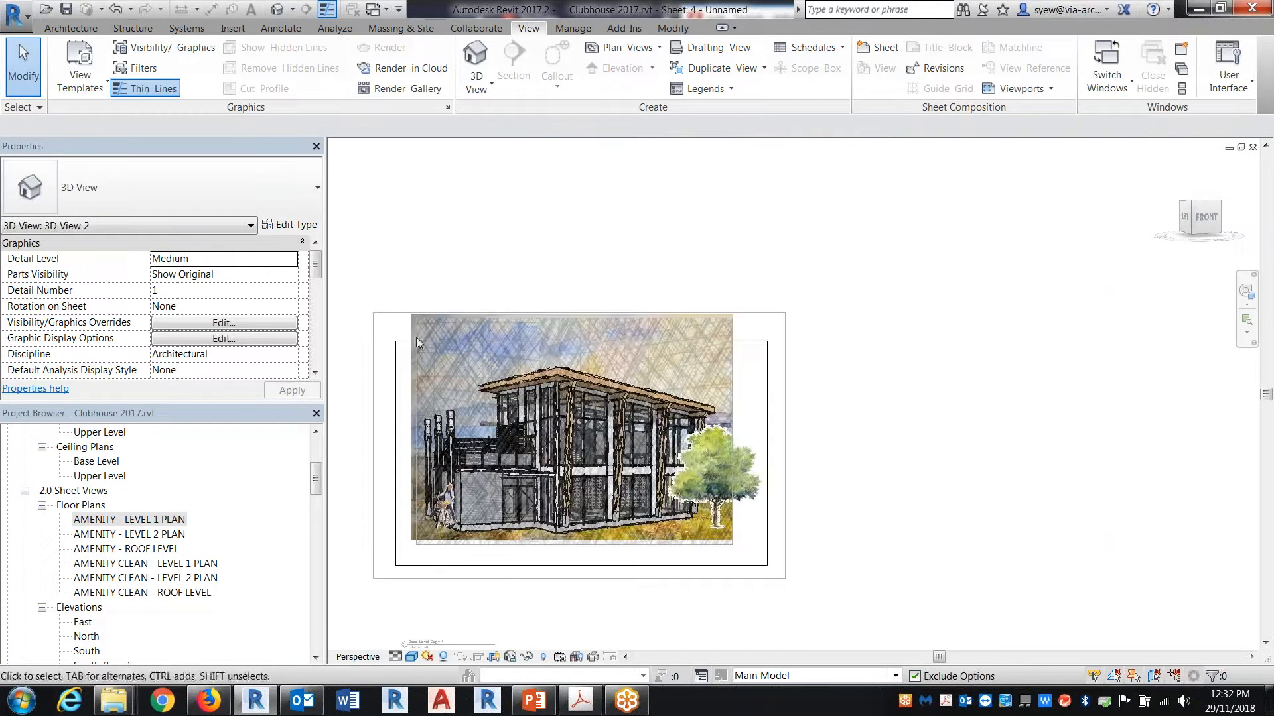
{"action": "right_click", "coordinate": [773, 195]}
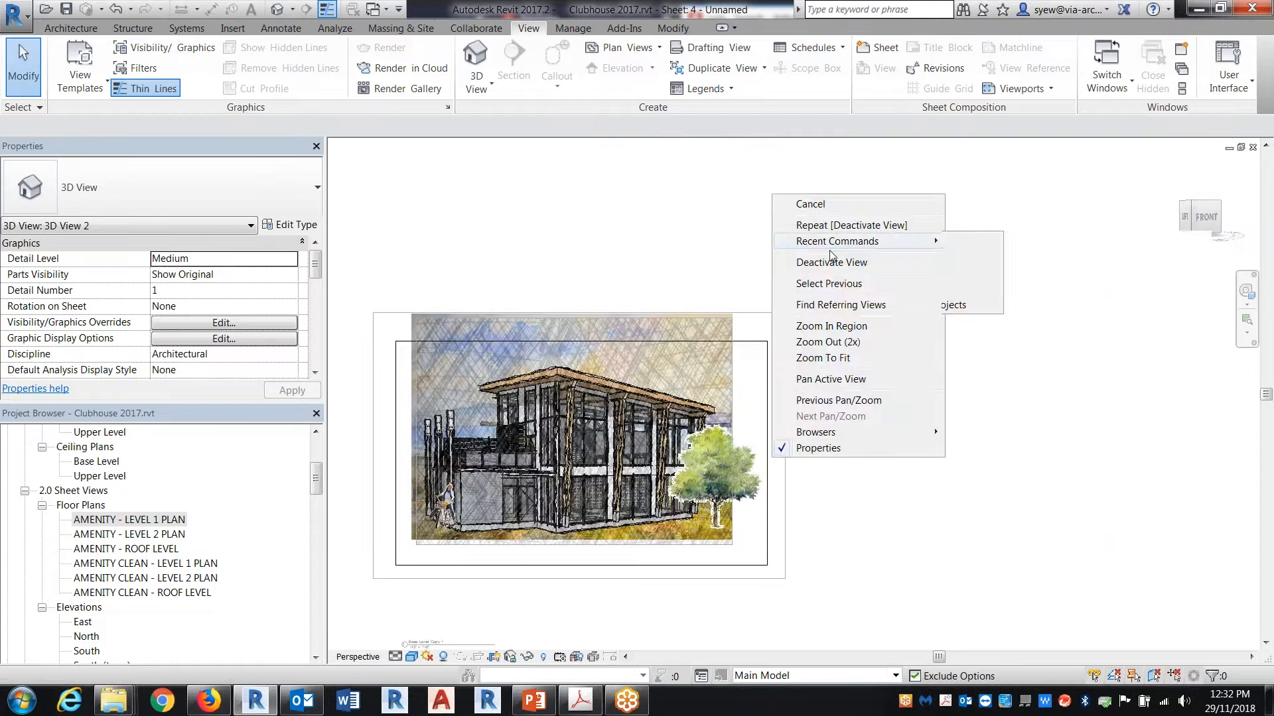
{"action": "left_click", "coordinate": [832, 268]}
Step: Delete the texture viewport overlaid on the sheet and activate the building perspective (3D View 2)
{"action": "left_click", "coordinate": [721, 401]}
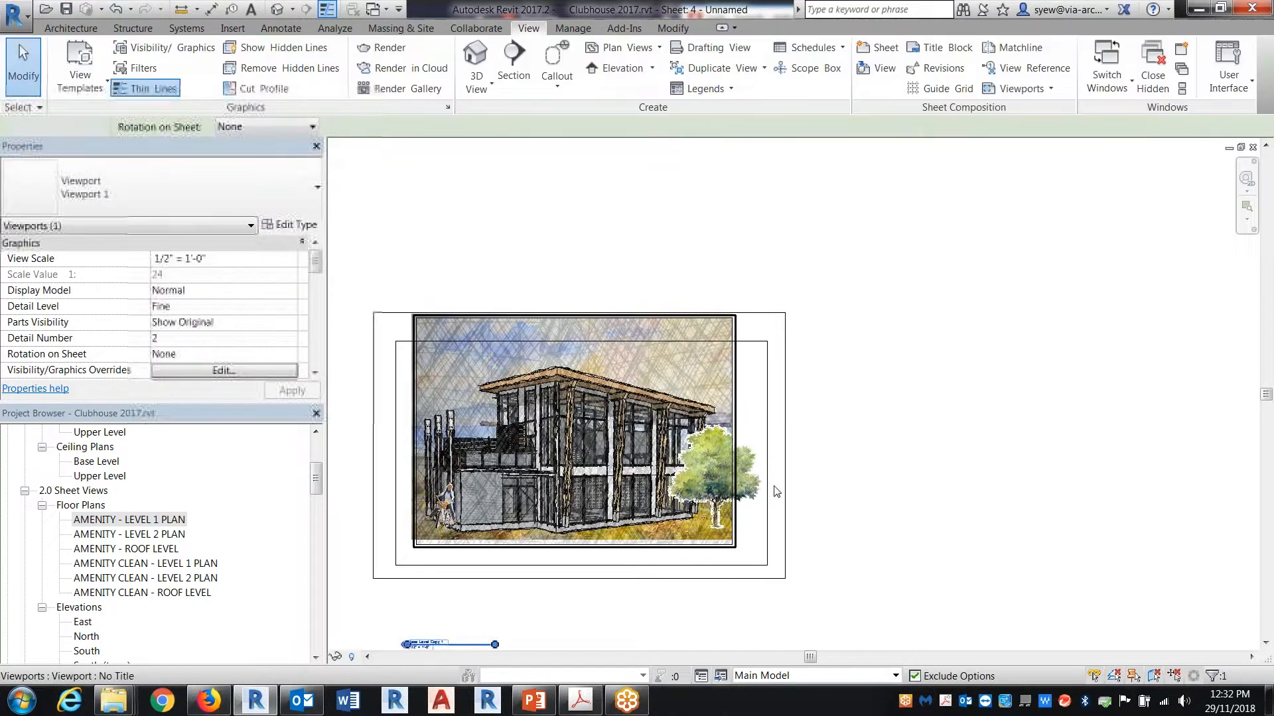
{"action": "key", "text": "Delete"}
{"action": "scroll", "coordinate": [623, 524], "scroll_direction": "up", "scroll_amount": 5}
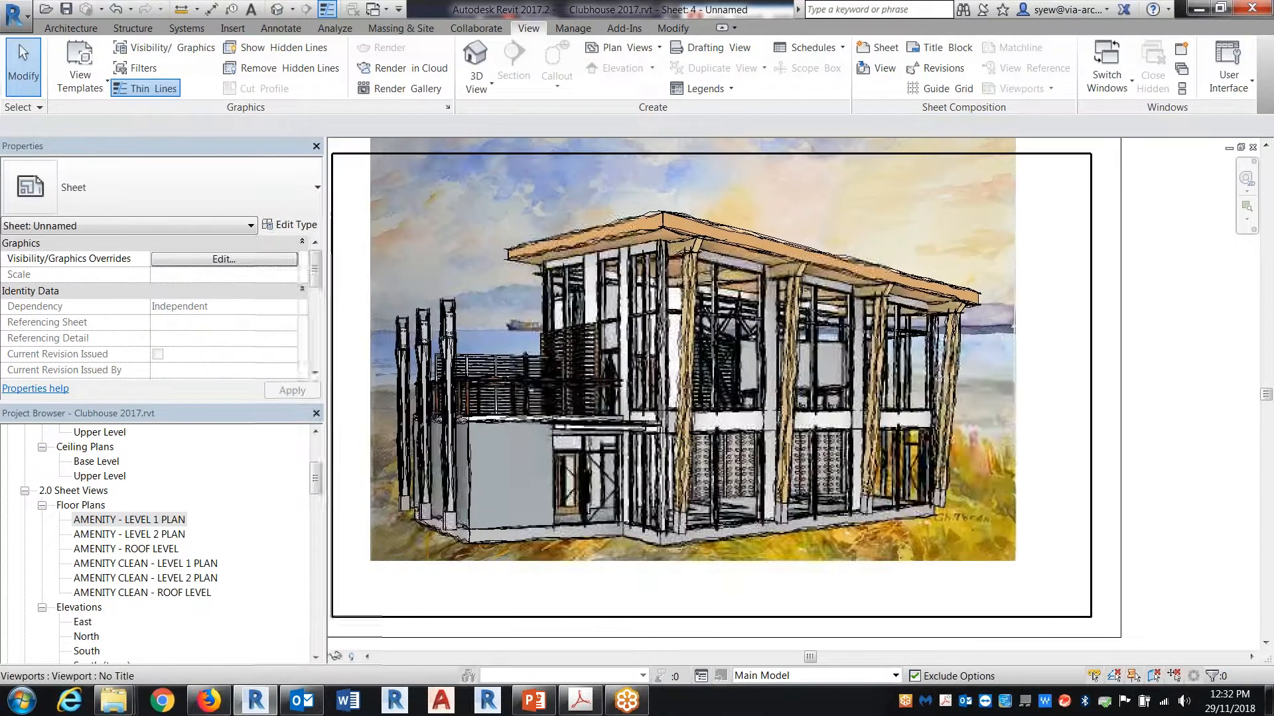
{"action": "right_click", "coordinate": [839, 535]}
{"action": "left_click", "coordinate": [890, 231]}
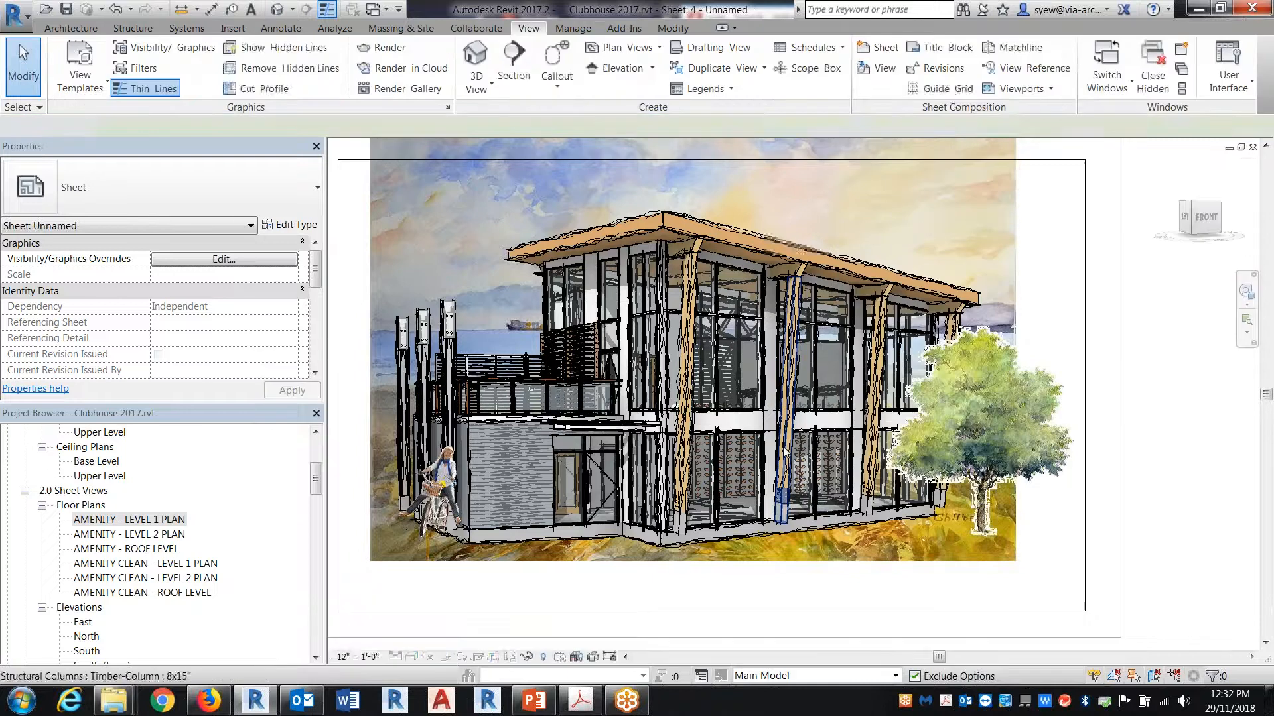
{"action": "key", "text": "v"}
{"action": "key", "text": "g"}
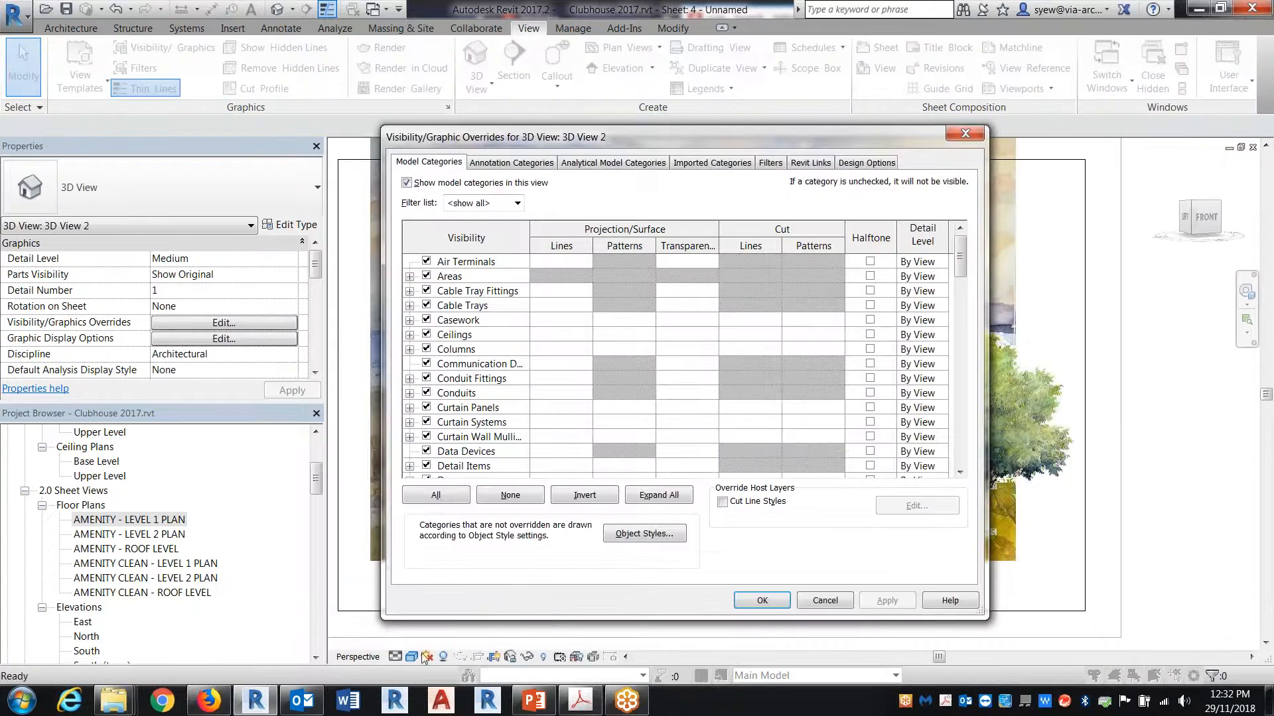
{"action": "key", "text": "Escape"}
Step: Turn off sketchy lines in the perspective's Graphic Display Options, with cast shadows and ambient shadows enabled, and apply
{"action": "left_click", "coordinate": [412, 658]}
{"action": "left_click", "coordinate": [454, 529]}
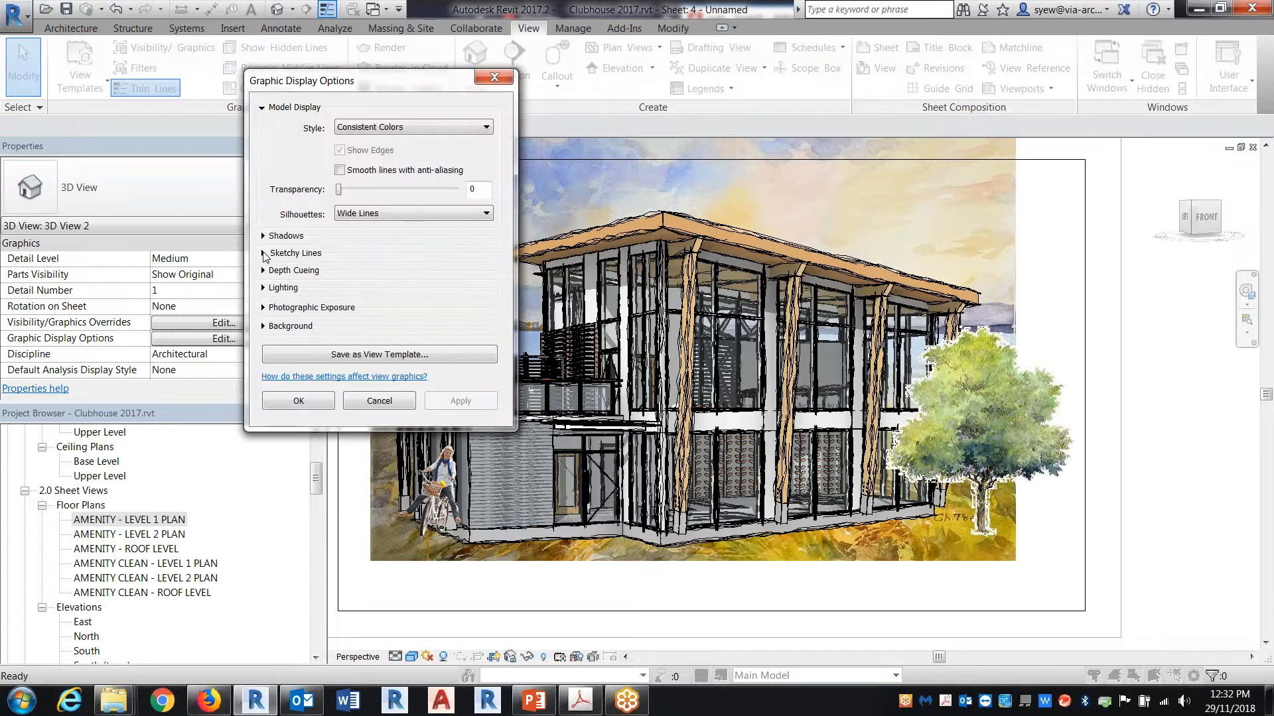
{"action": "left_click", "coordinate": [264, 253]}
{"action": "left_click", "coordinate": [339, 272]}
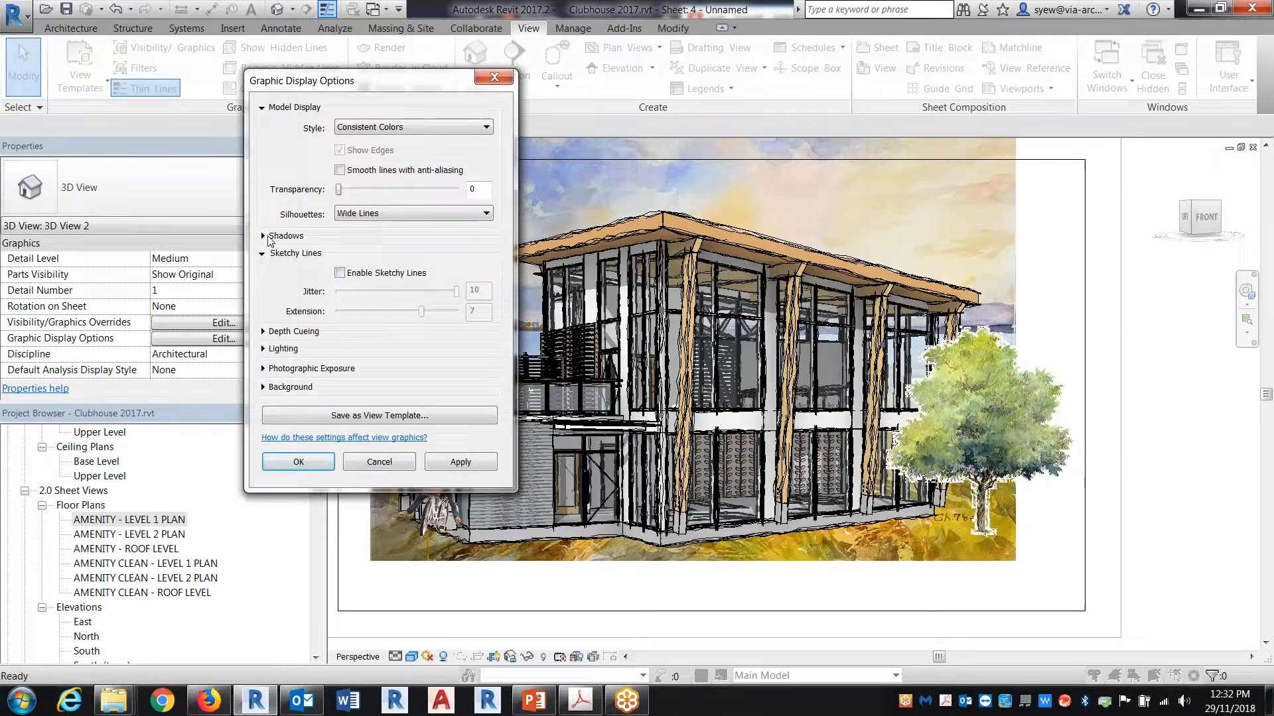
{"action": "left_click", "coordinate": [263, 237]}
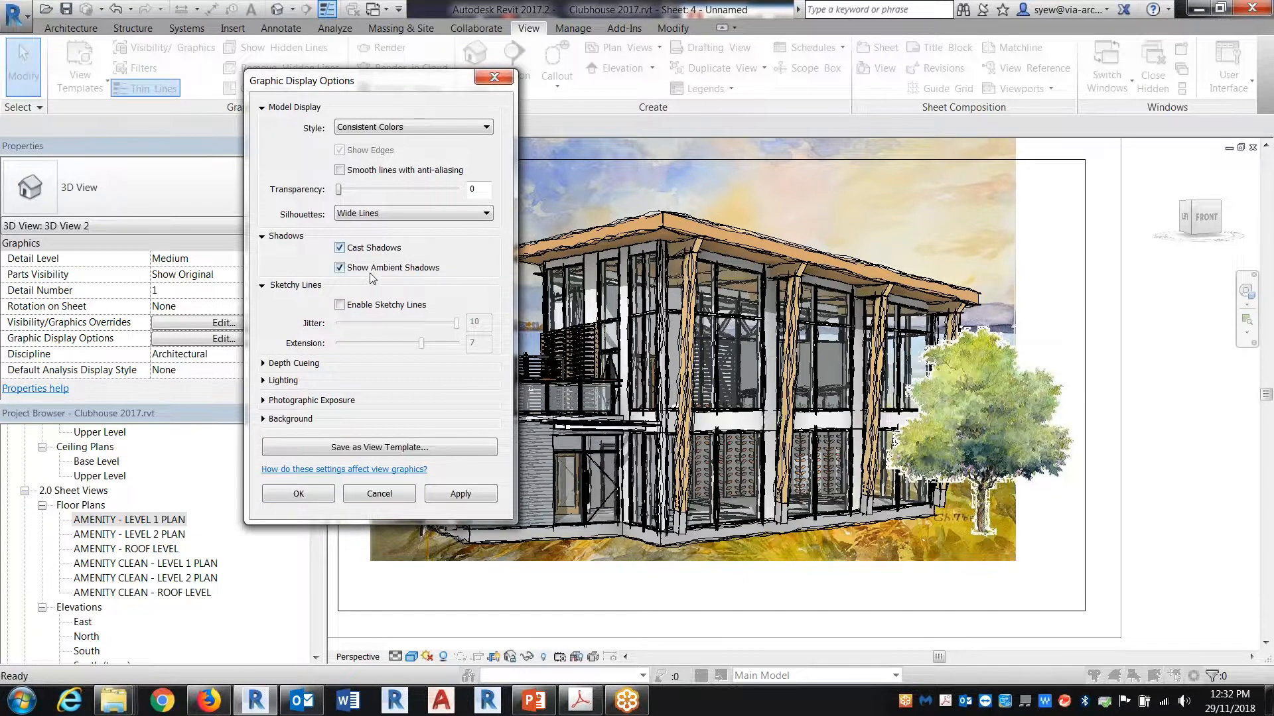
{"action": "left_click", "coordinate": [467, 491]}
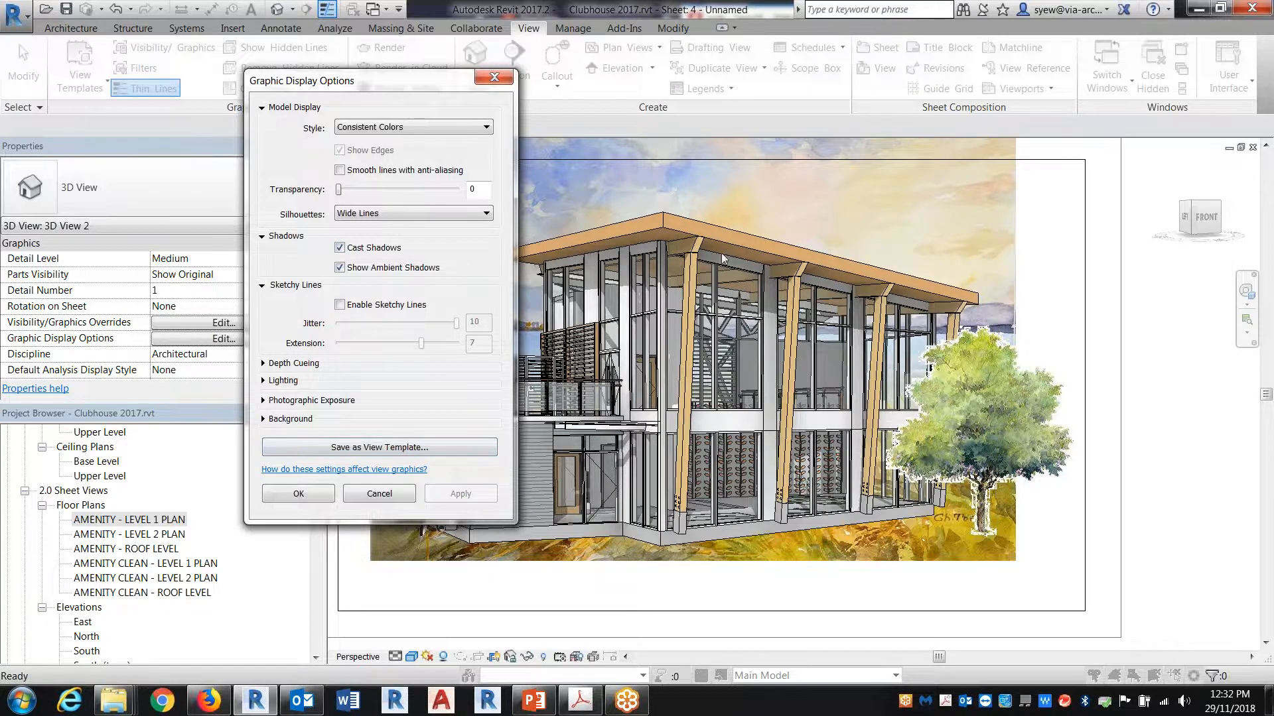
Step: Set the perspective's lighting to sun 80, ambient light 40 and shadows 20, and apply it
{"action": "left_click", "coordinate": [265, 381]}
{"action": "left_click_drag", "start_coordinate": [386, 478], "coordinate": [411, 480]}
{"action": "double_click", "coordinate": [475, 473]}
{"action": "type", "text": "80"}
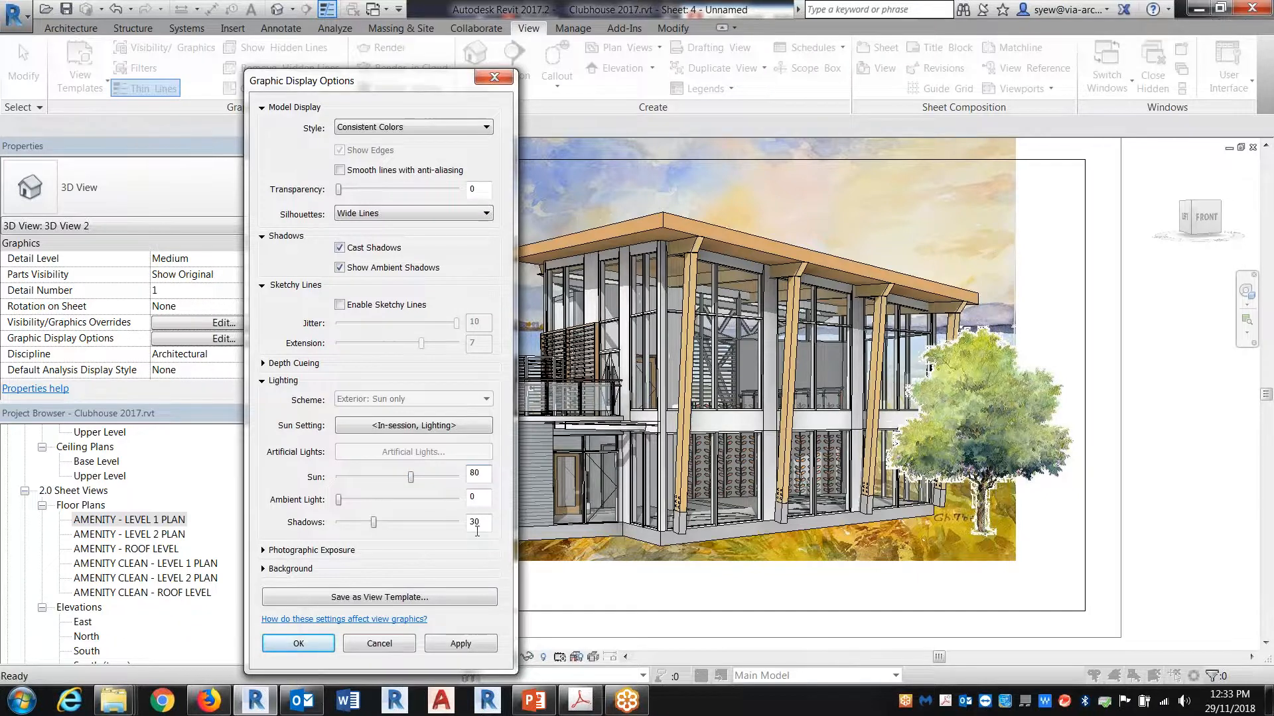
{"action": "double_click", "coordinate": [476, 522]}
{"action": "left_click_drag", "start_coordinate": [338, 500], "coordinate": [370, 510]}
{"action": "mouse_move", "coordinate": [370, 510]}
{"action": "left_mouse_down"}
{"action": "mouse_move", "coordinate": [392, 505]}
{"action": "mouse_move", "coordinate": [364, 523]}
{"action": "left_mouse_up"}
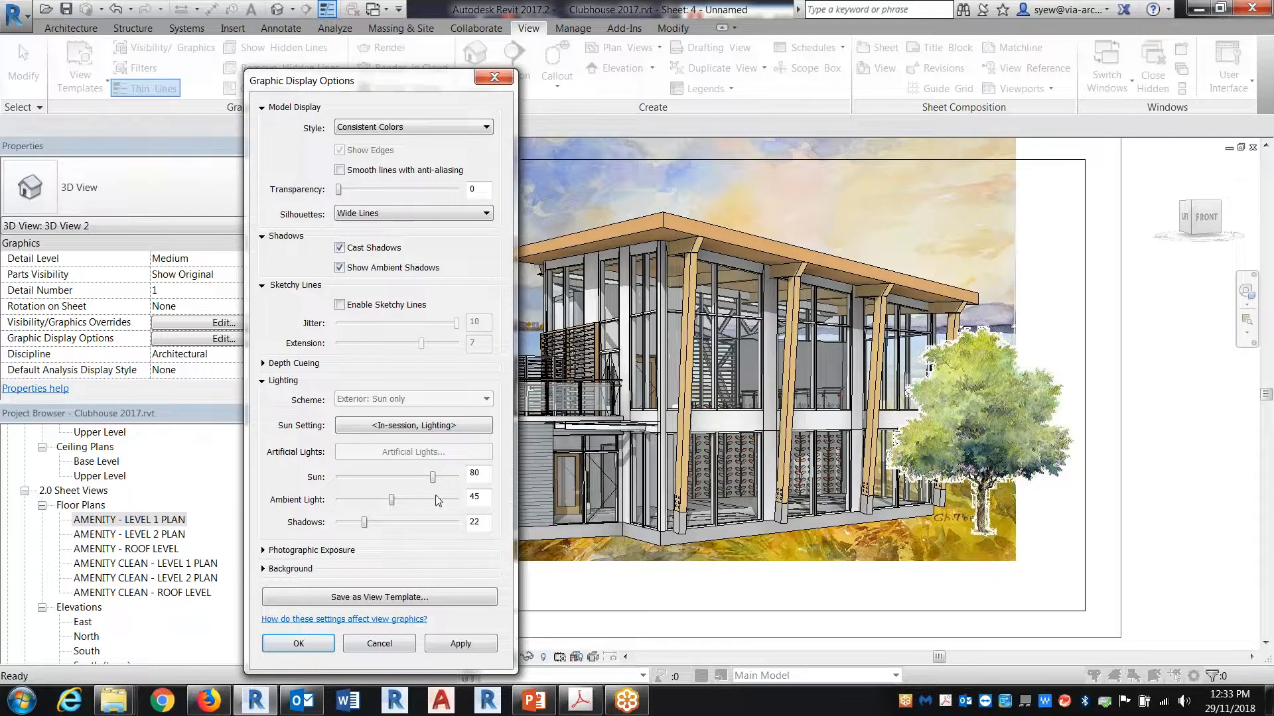
{"action": "left_click_drag", "start_coordinate": [482, 499], "coordinate": [422, 505]}
{"action": "type", "text": "40"}
{"action": "key", "text": "Tab"}
{"action": "type", "text": "20"}
{"action": "left_click", "coordinate": [462, 645]}
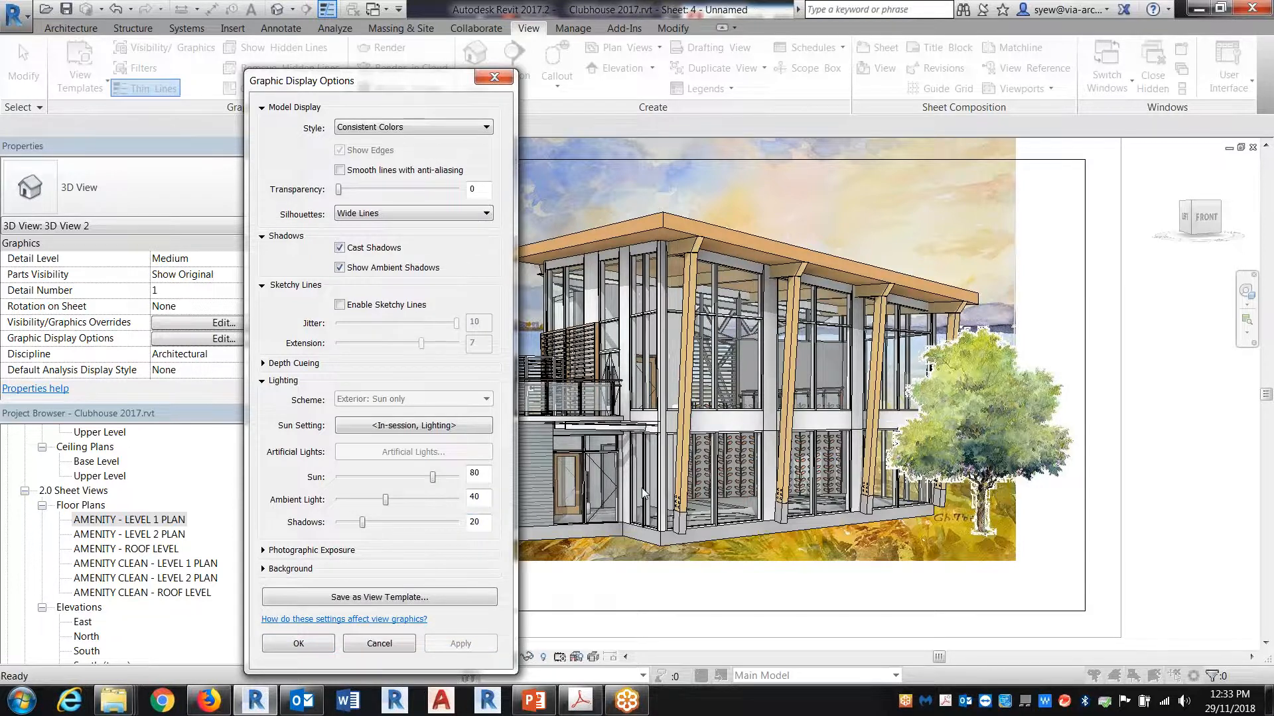
{"action": "left_click_drag", "start_coordinate": [481, 472], "coordinate": [453, 488]}
{"action": "key", "text": "Tab"}
Step: Open the Sun Settings, check the project location offered for a Still solar study, and return to the Lighting study
{"action": "left_click", "coordinate": [387, 425]}
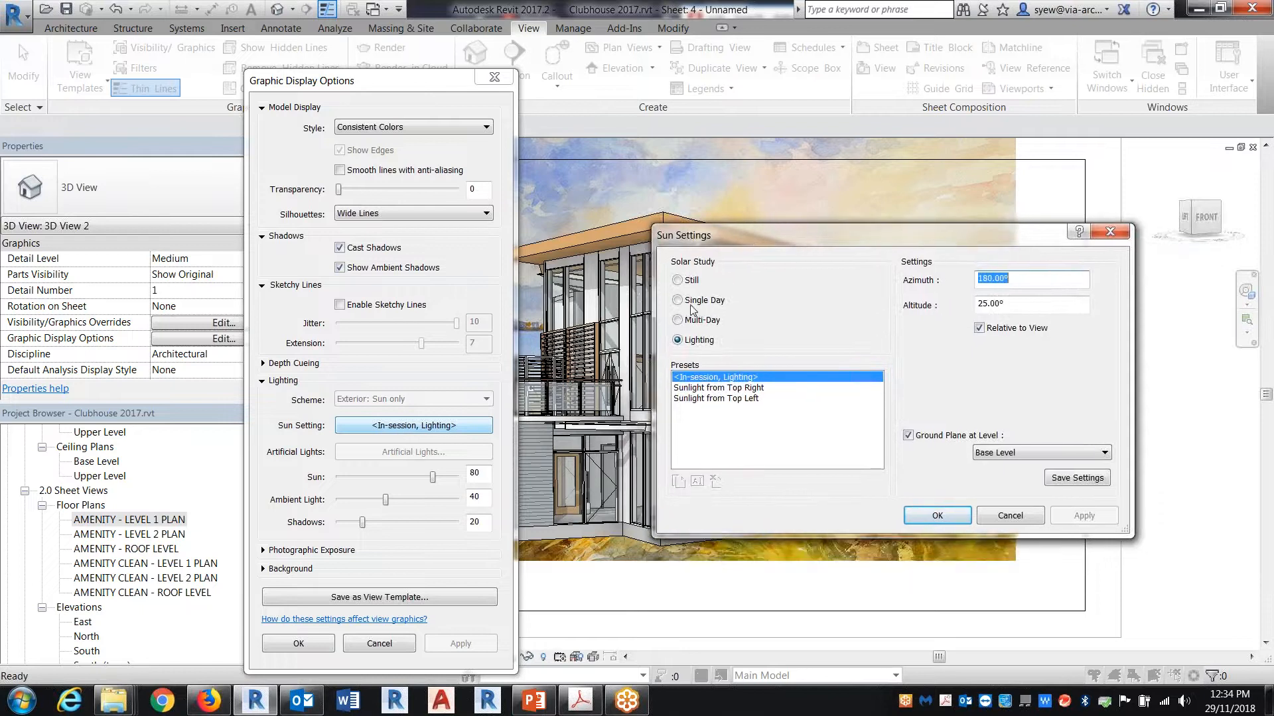
{"action": "left_click", "coordinate": [677, 281]}
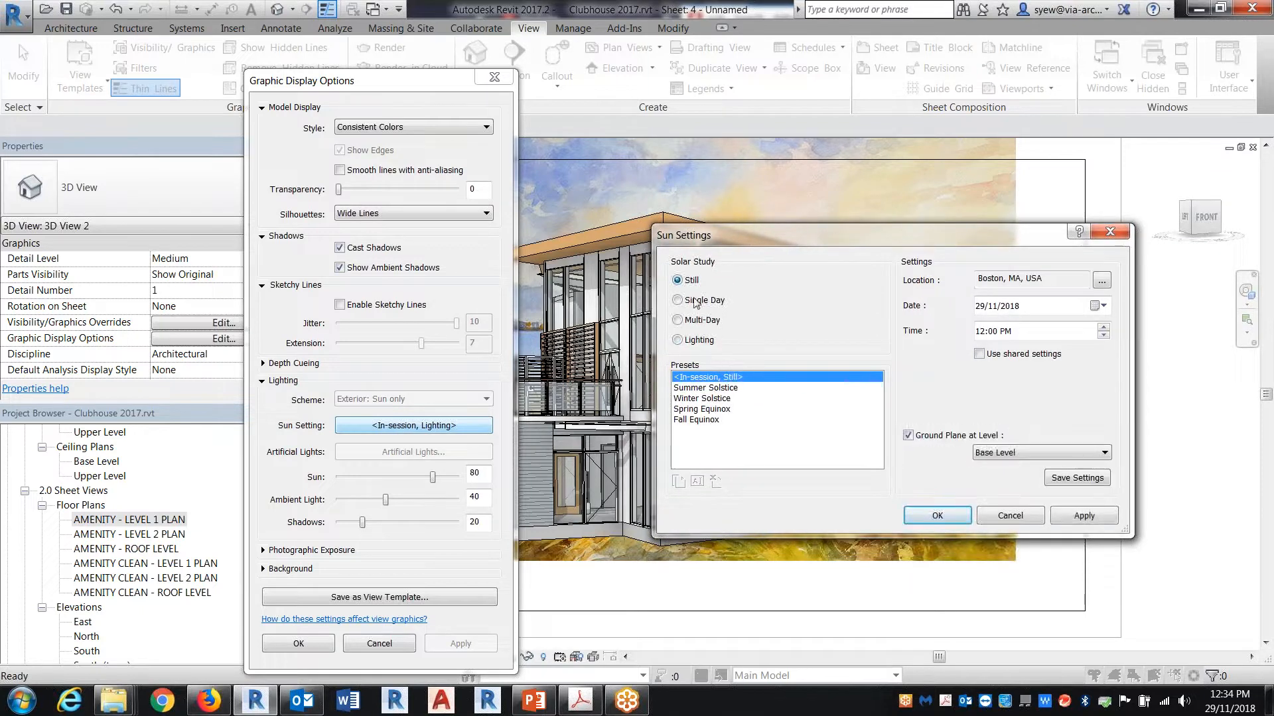
{"action": "left_click", "coordinate": [1101, 281]}
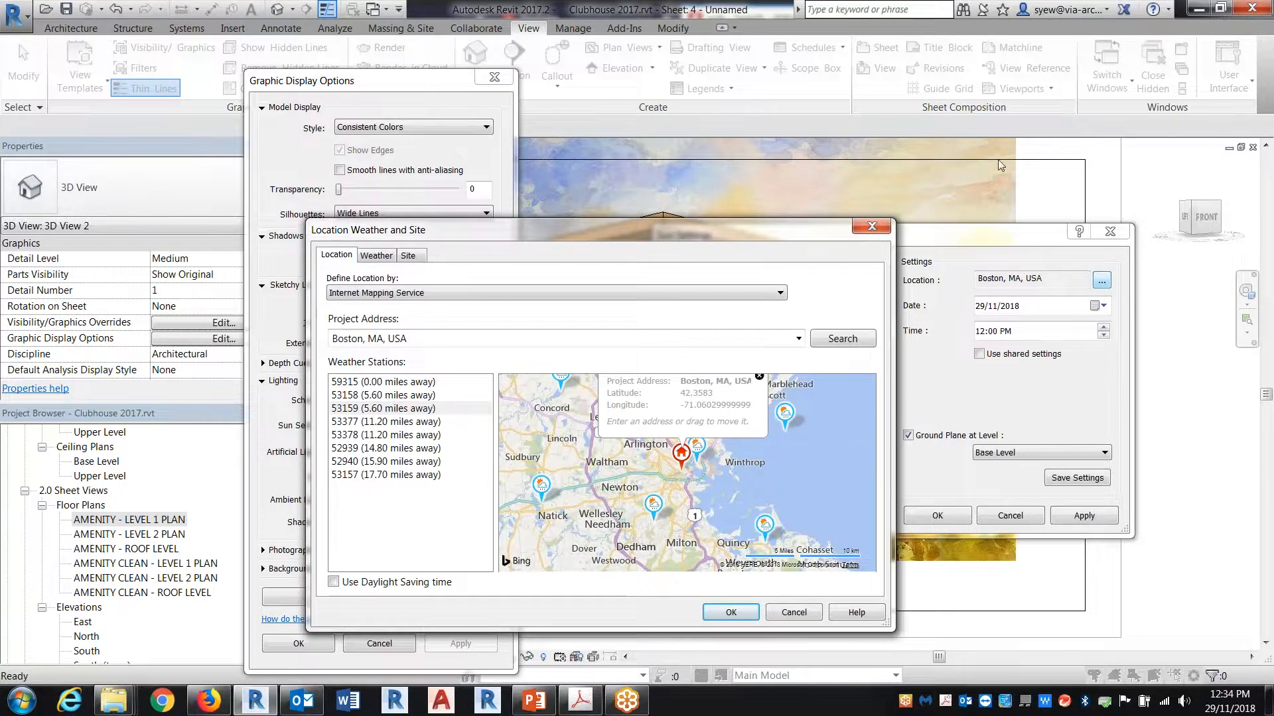
{"action": "left_click", "coordinate": [871, 227]}
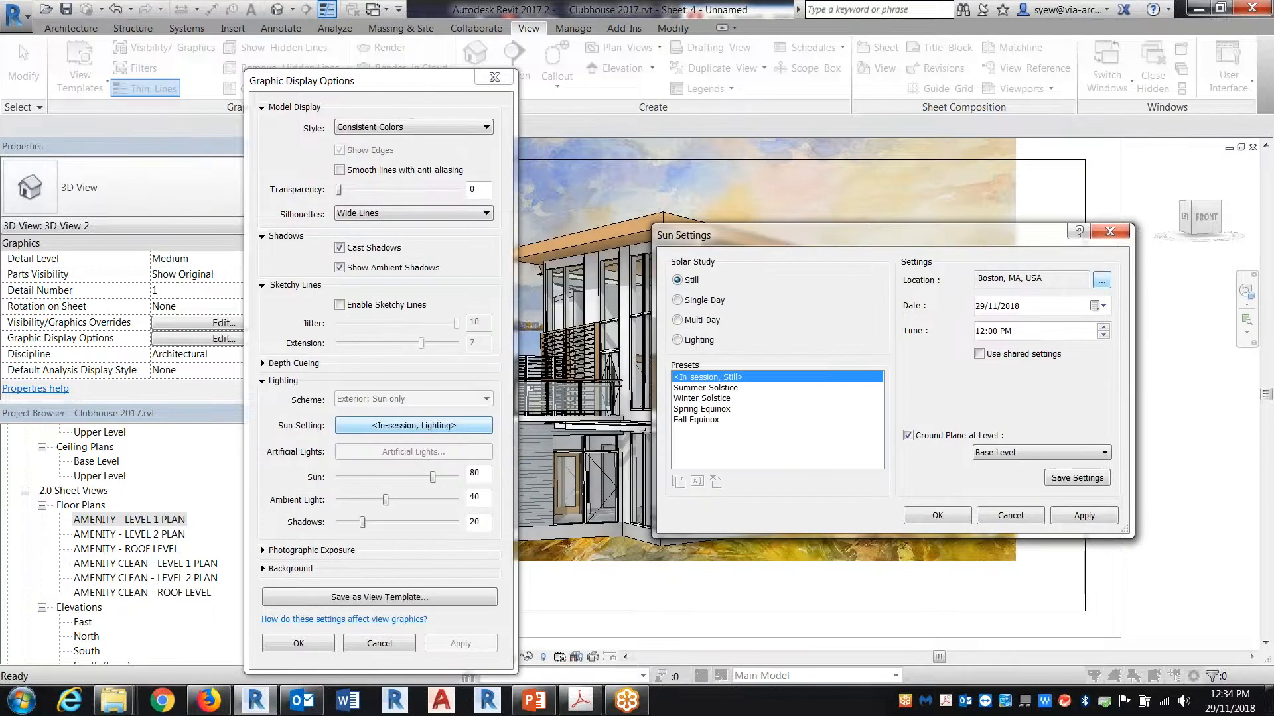
{"action": "left_click", "coordinate": [690, 340]}
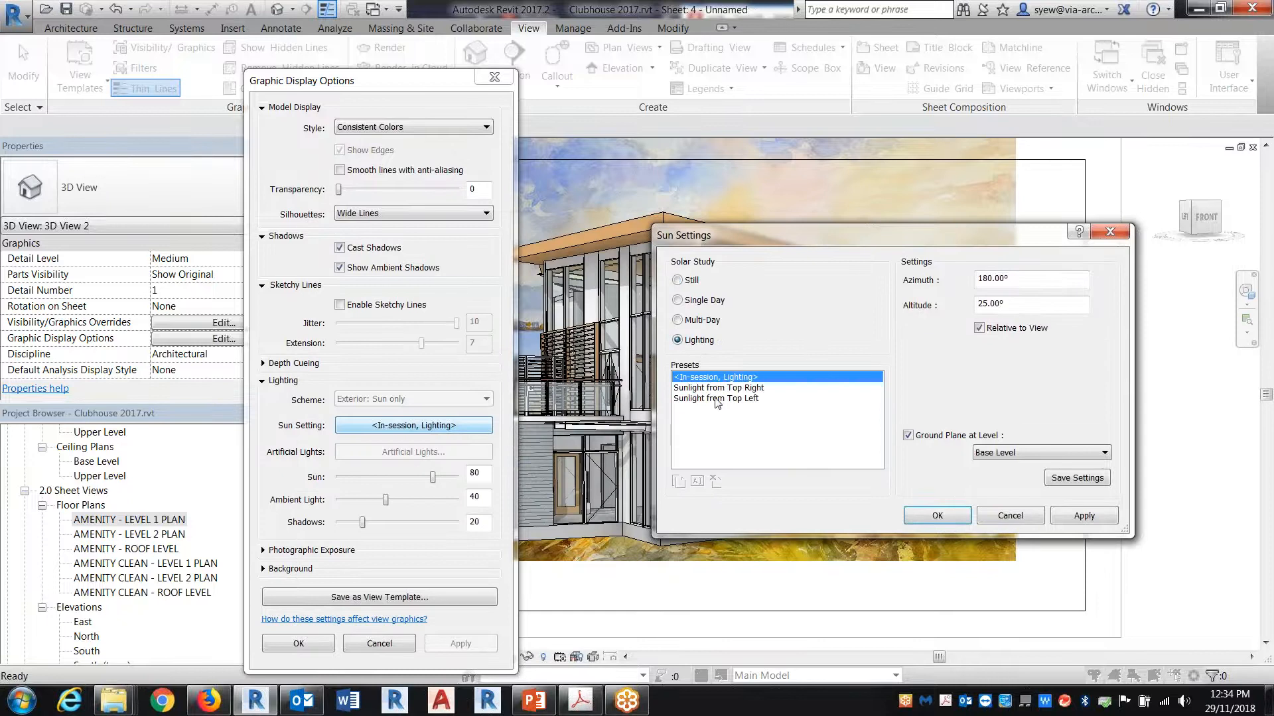
Step: Make the sun direction independent of the view, with azimuth 210° and altitude 60°, and apply it
{"action": "left_click", "coordinate": [979, 329]}
{"action": "double_click", "coordinate": [995, 279]}
{"action": "type", "text": "210"}
{"action": "double_click", "coordinate": [1045, 307]}
{"action": "type", "text": "60"}
{"action": "left_click", "coordinate": [1089, 522]}
{"action": "left_click_drag", "start_coordinate": [716, 242], "coordinate": [907, 311]}
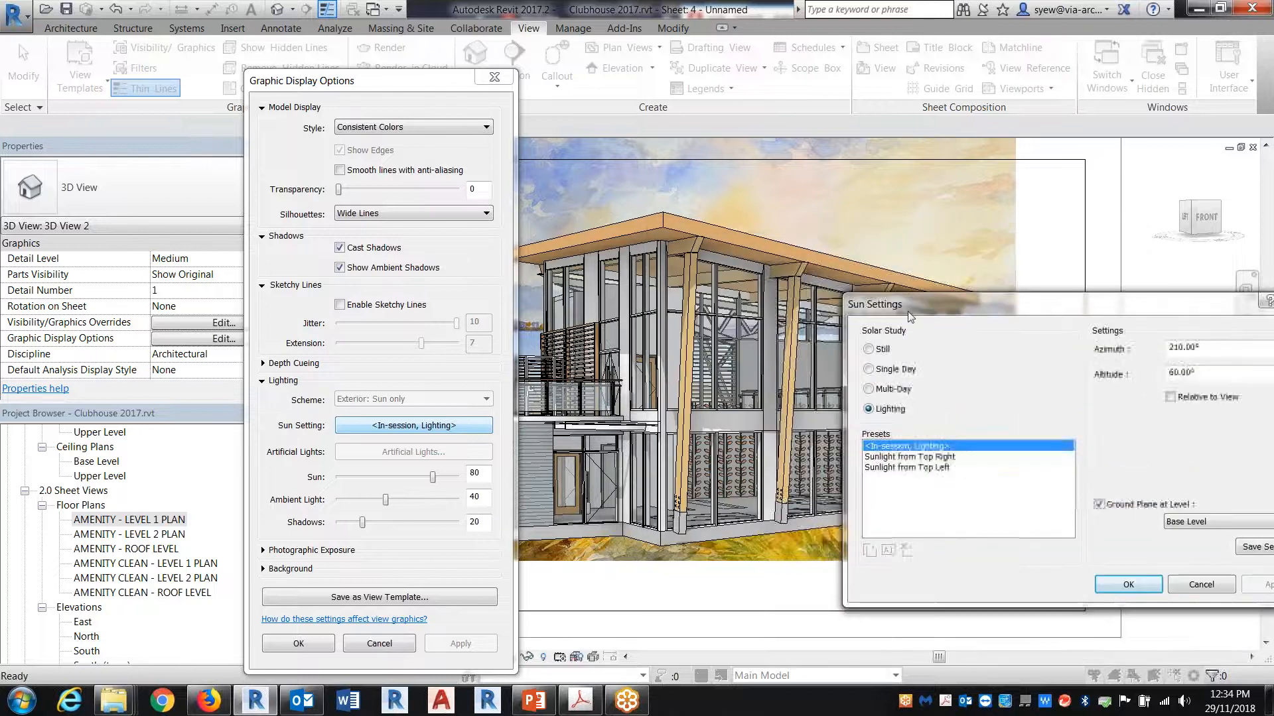
Step: Change the sun to altitude 15° and azimuth 145°, apply it, and accept the sun and graphic display settings
{"action": "double_click", "coordinate": [1206, 375]}
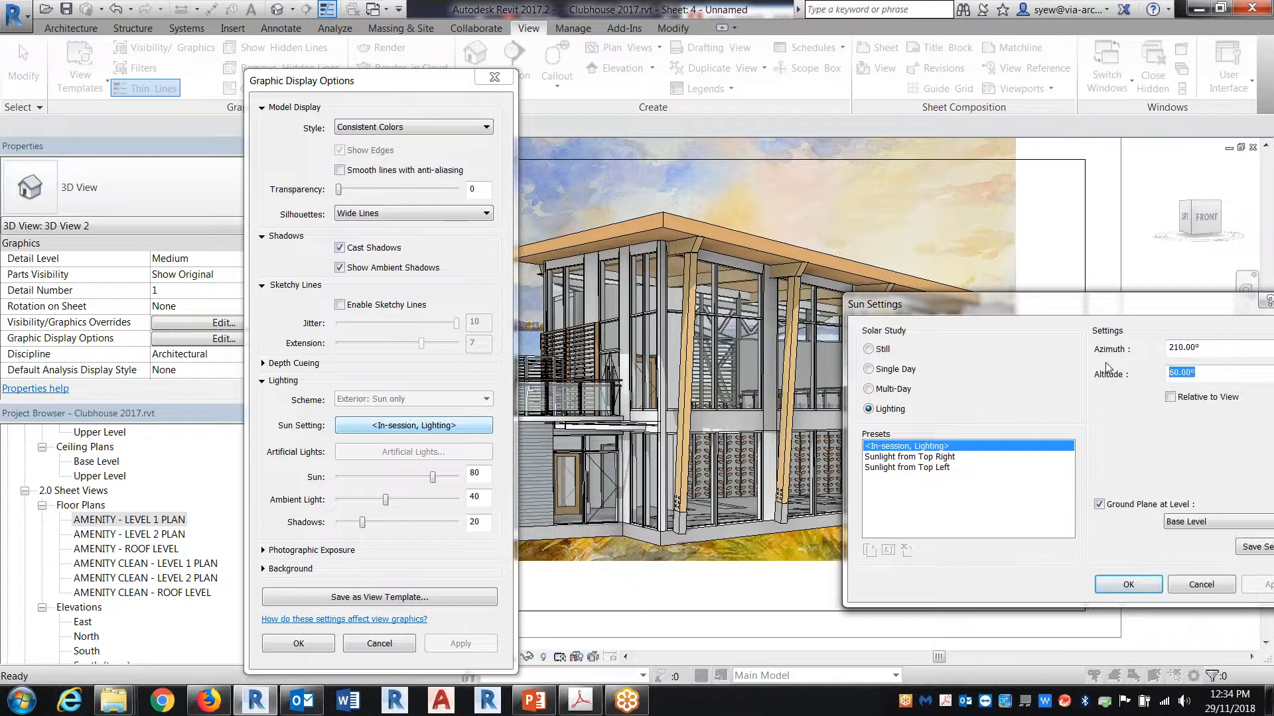
{"action": "type", "text": "15"}
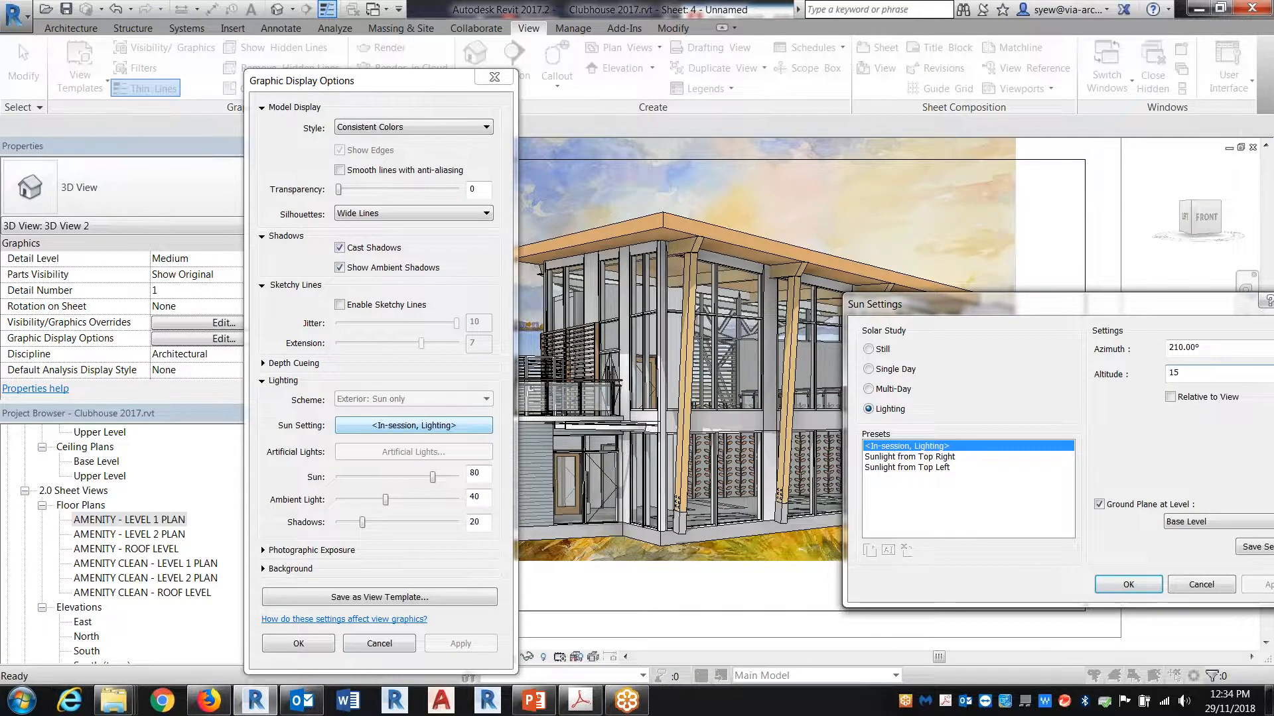
{"action": "left_click_drag", "start_coordinate": [1181, 310], "coordinate": [1118, 293]}
{"action": "key", "text": "shift+Tab"}
{"action": "type", "text": "145"}
{"action": "left_click", "coordinate": [1213, 567]}
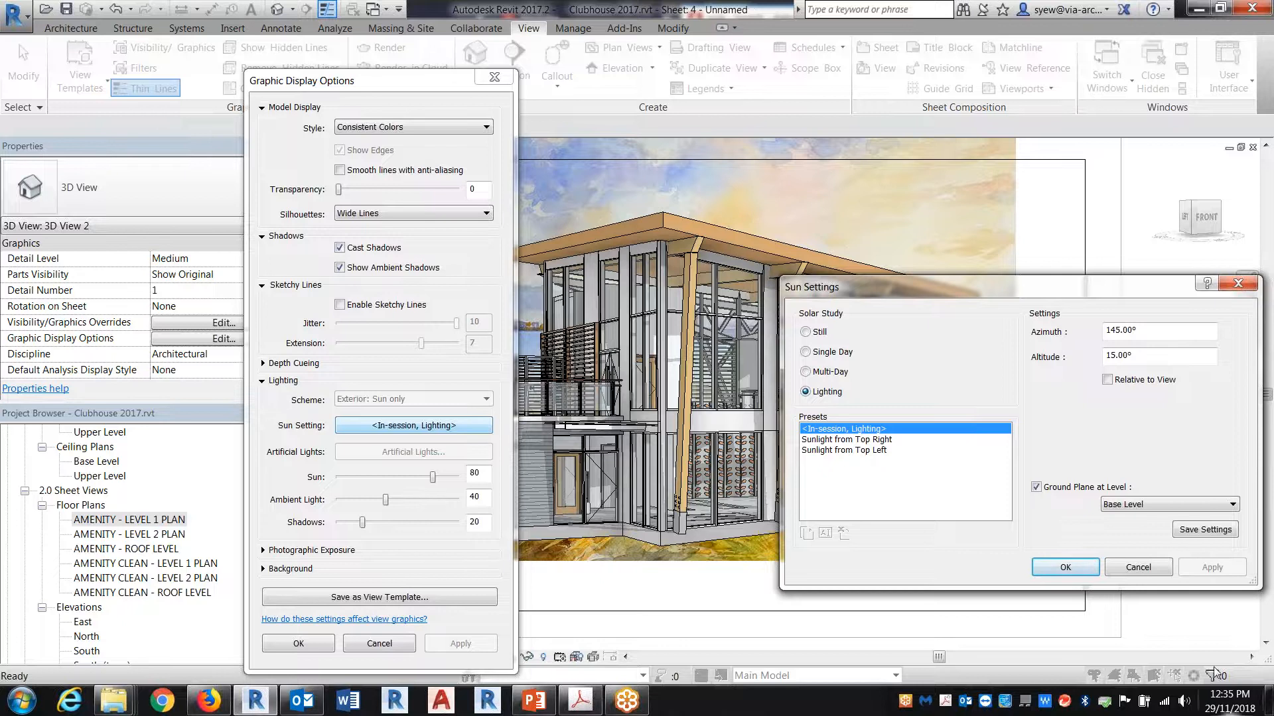
{"action": "left_click", "coordinate": [1067, 570]}
{"action": "left_click", "coordinate": [291, 644]}
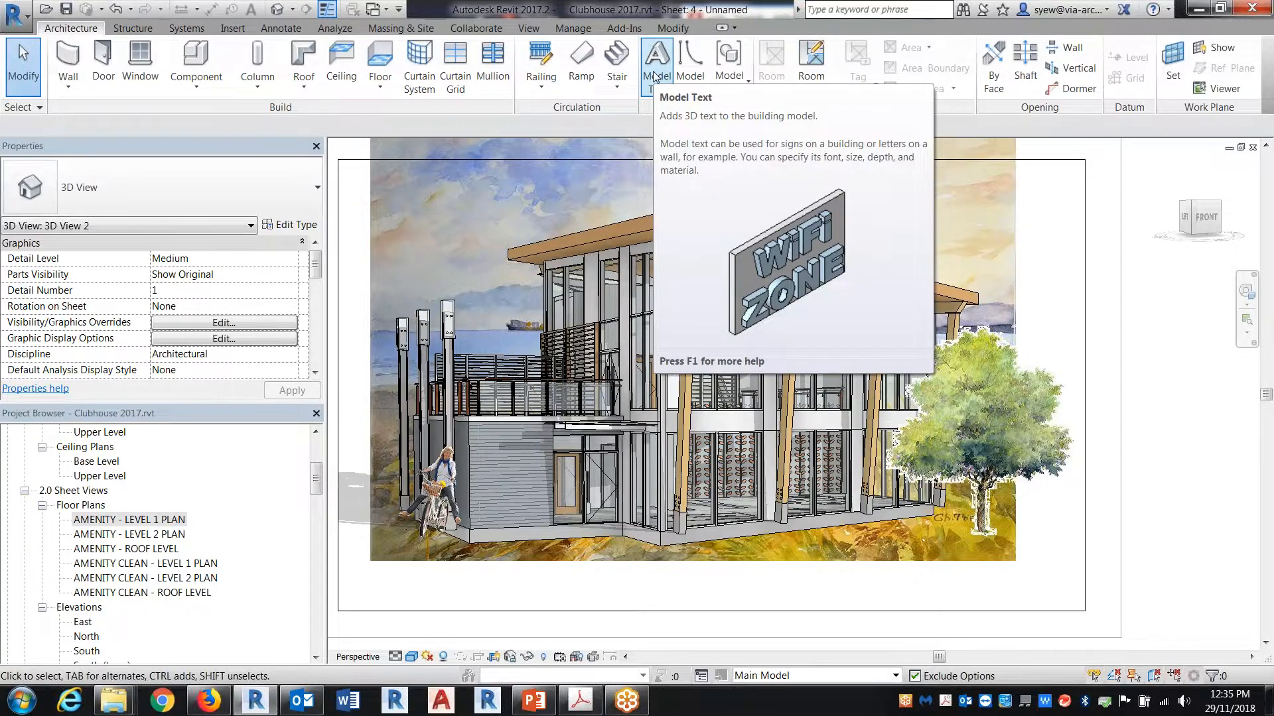
Step: Open the perspective's Sun Settings, examine the ground plane level choices and its on/off option, and accept with Base Level enabled
{"action": "left_click", "coordinate": [412, 657]}
{"action": "left_click", "coordinate": [455, 532]}
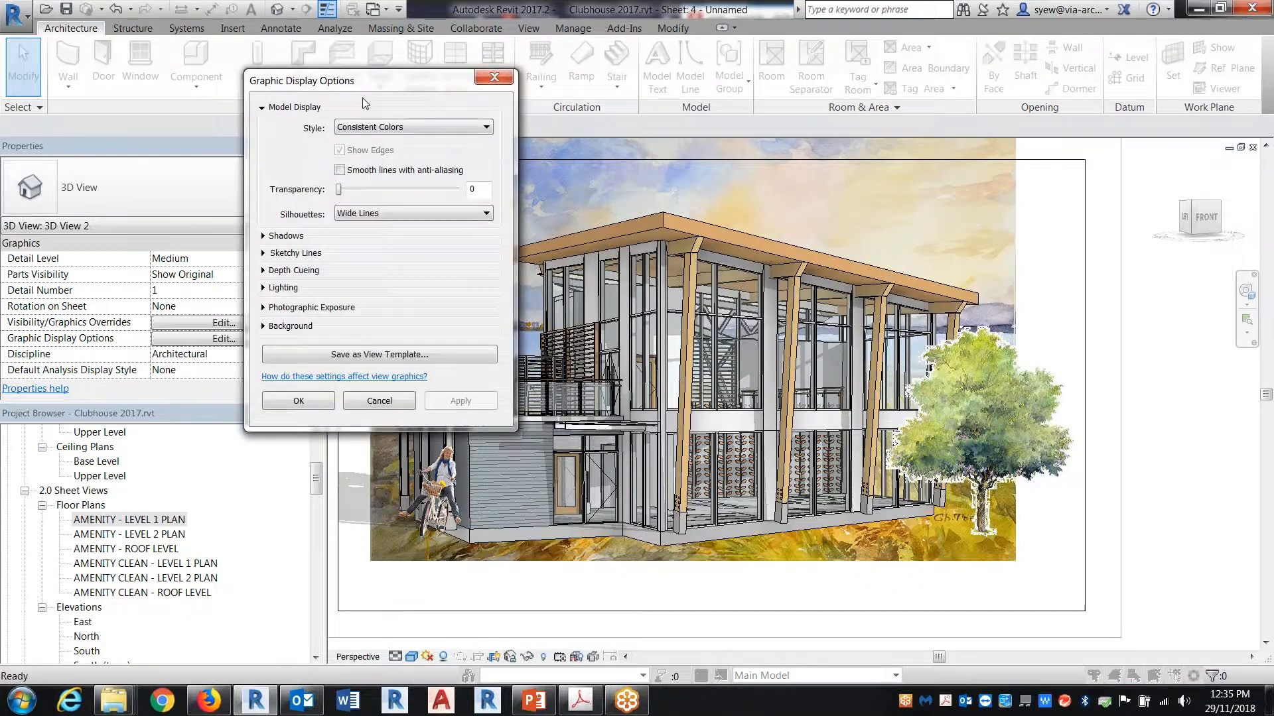
{"action": "left_click_drag", "start_coordinate": [363, 90], "coordinate": [832, 89]}
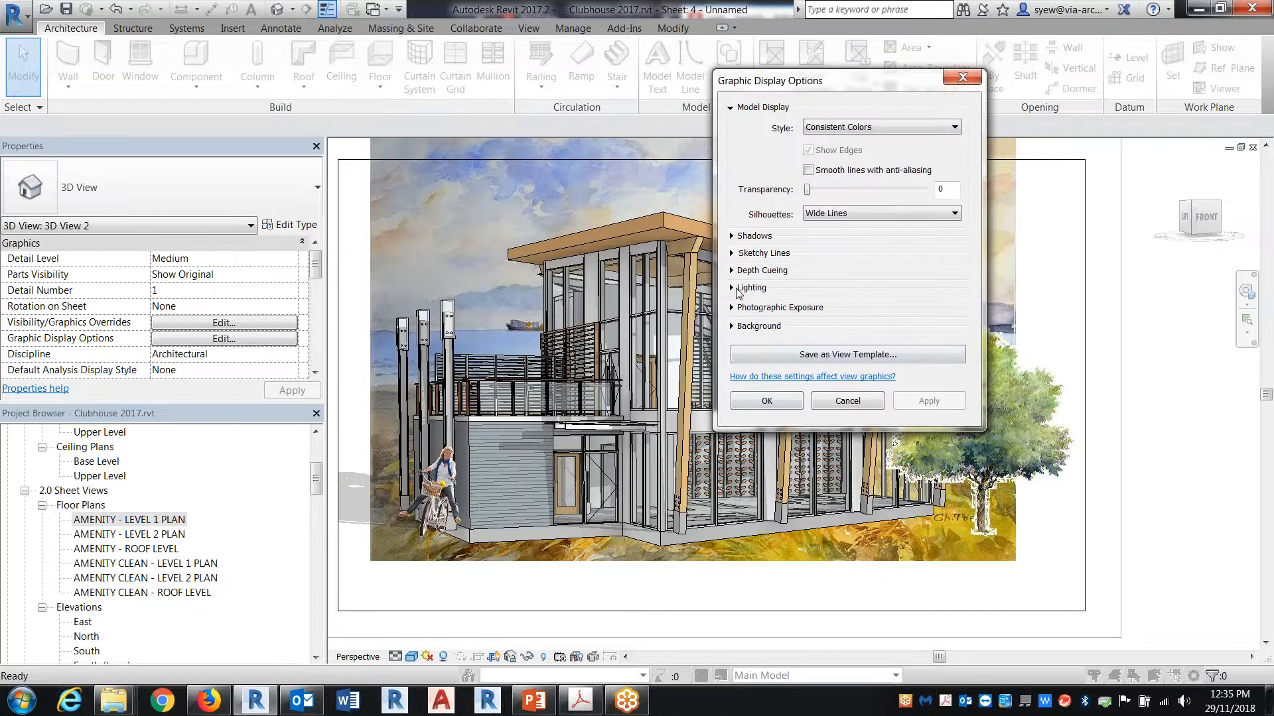
{"action": "left_click", "coordinate": [737, 290]}
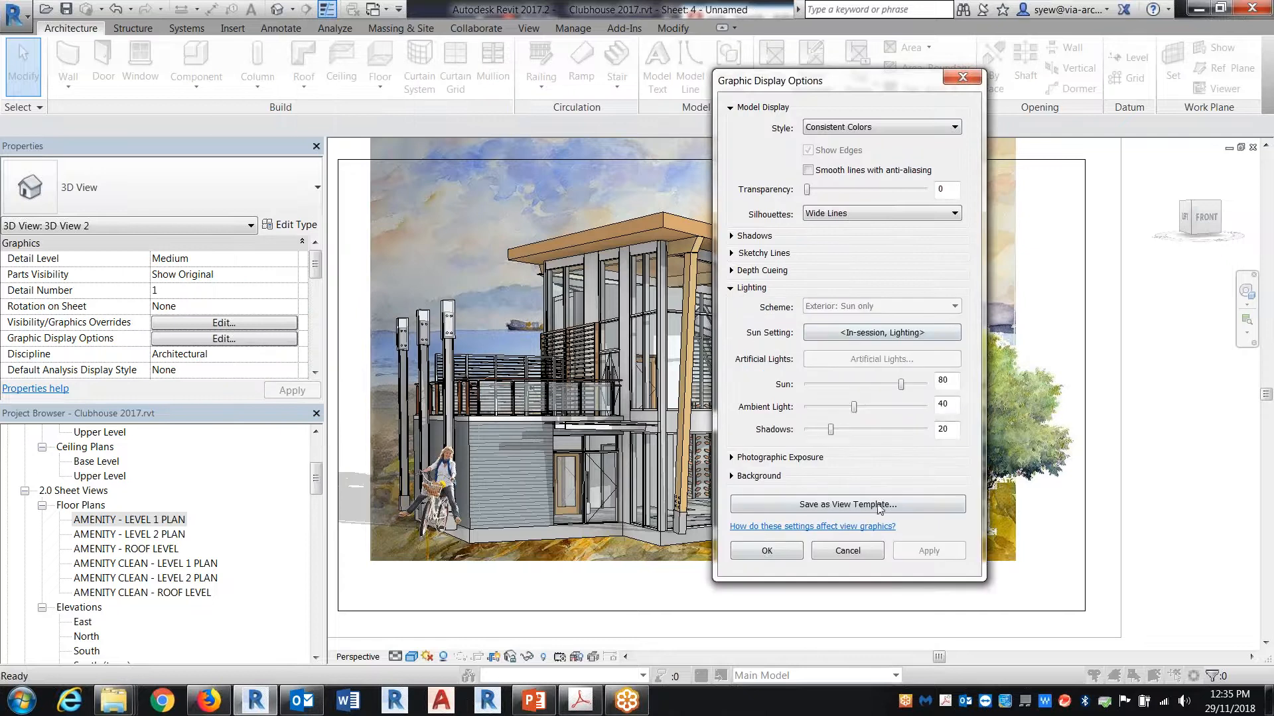
{"action": "left_click", "coordinate": [870, 333]}
{"action": "left_click_drag", "start_coordinate": [862, 286], "coordinate": [717, 207]}
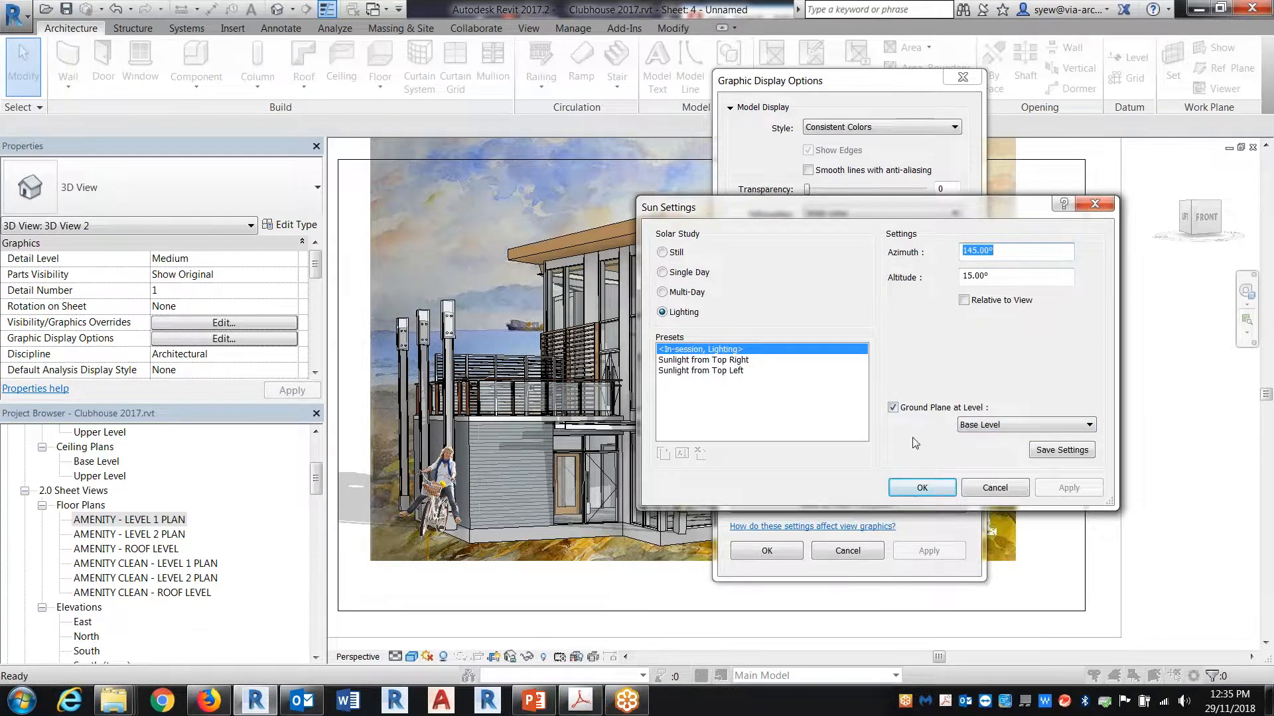
{"action": "left_click", "coordinate": [1040, 431]}
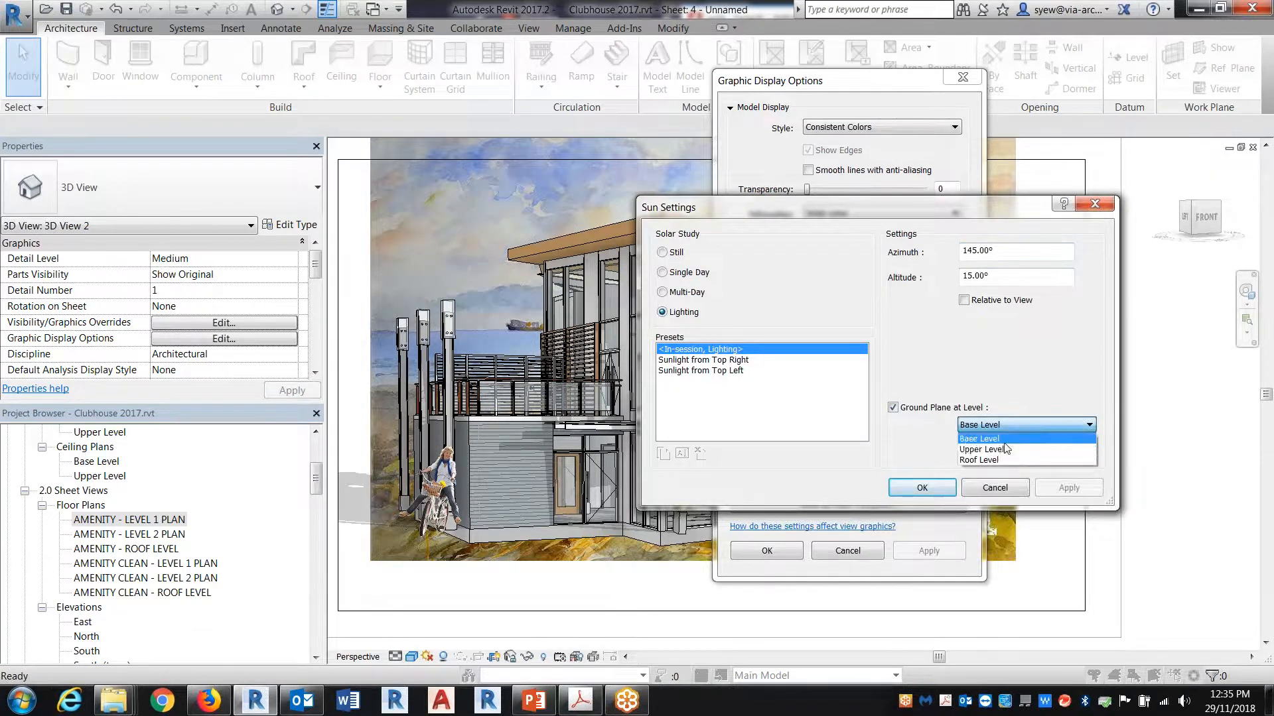
{"action": "left_click", "coordinate": [1006, 439]}
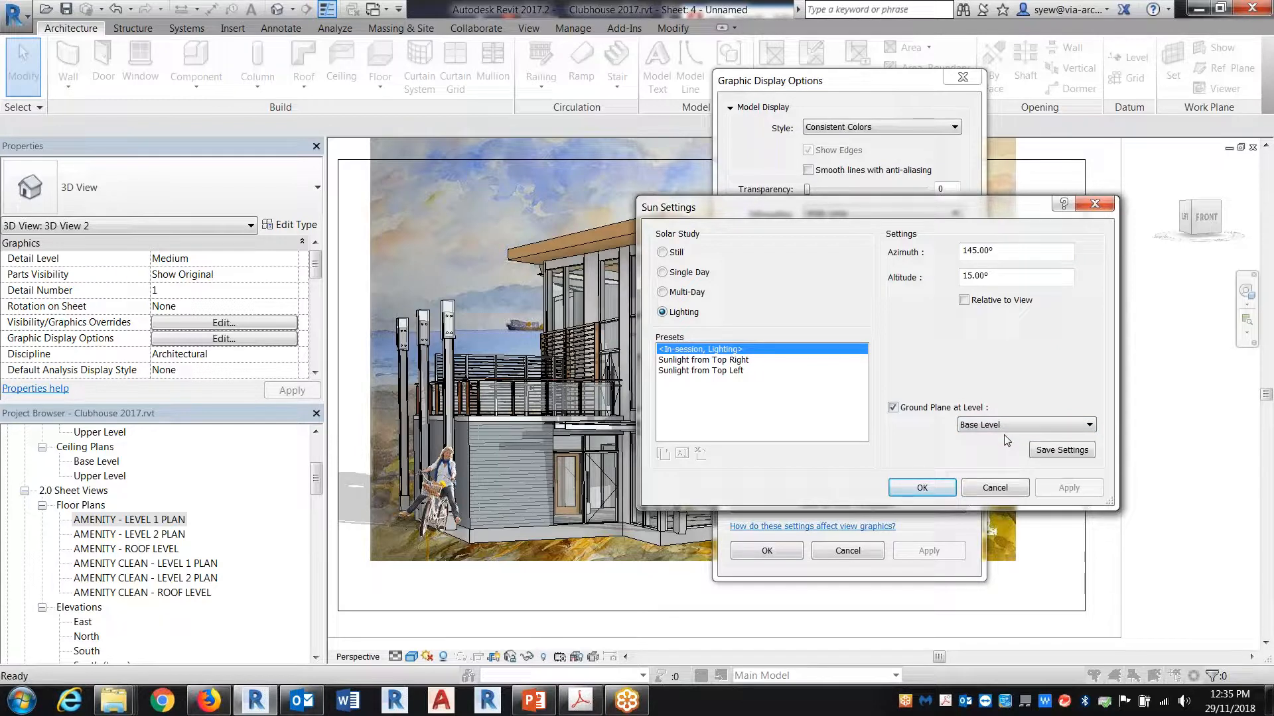
{"action": "left_click", "coordinate": [893, 407]}
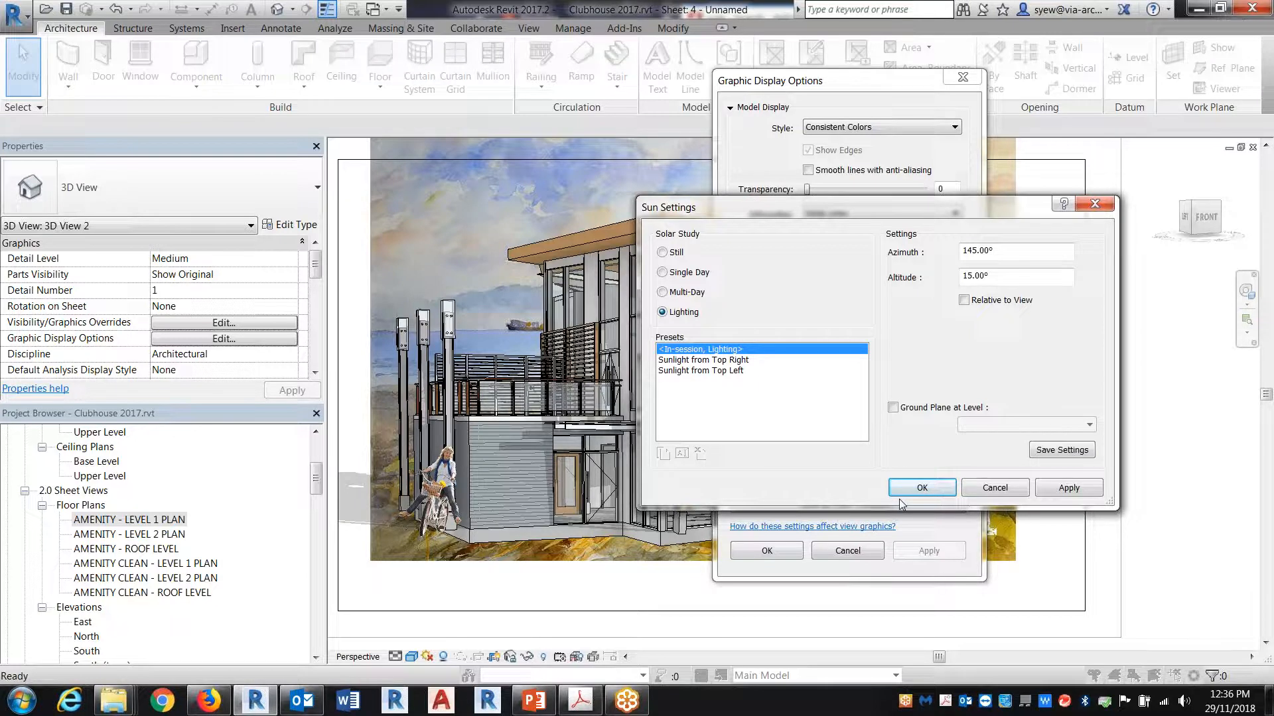
{"action": "left_click", "coordinate": [893, 407]}
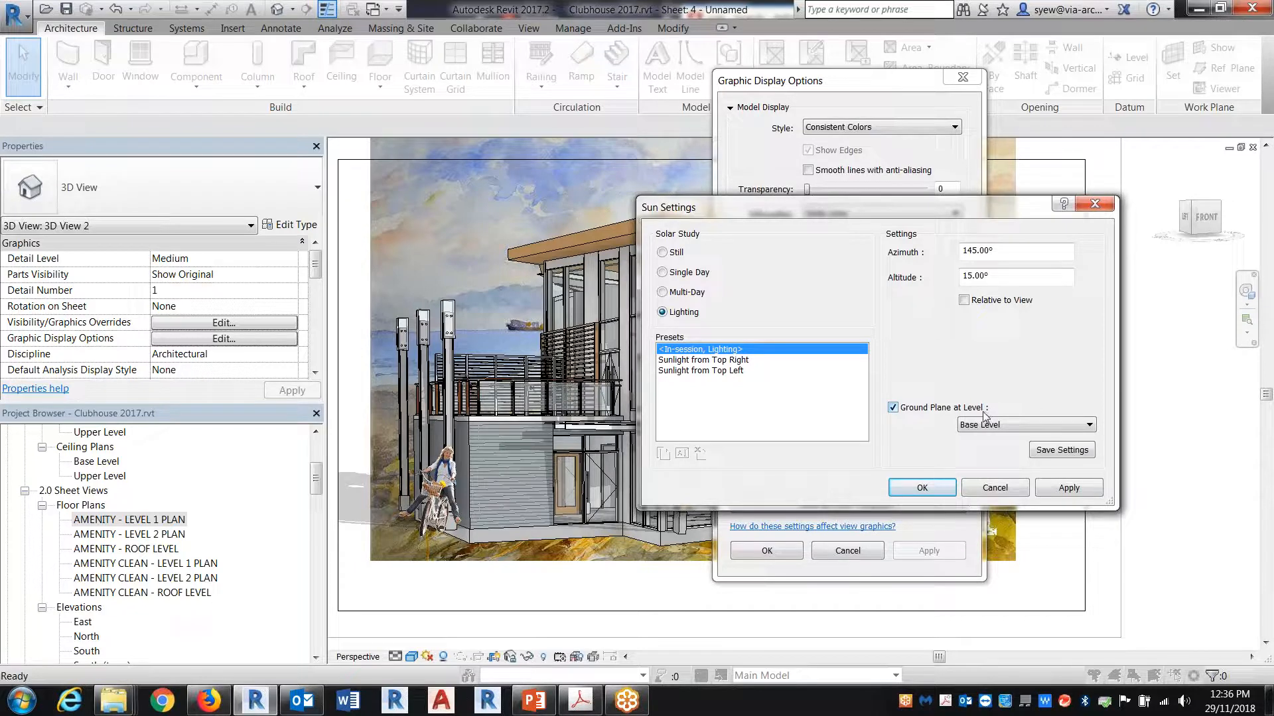
{"action": "left_click", "coordinate": [922, 487]}
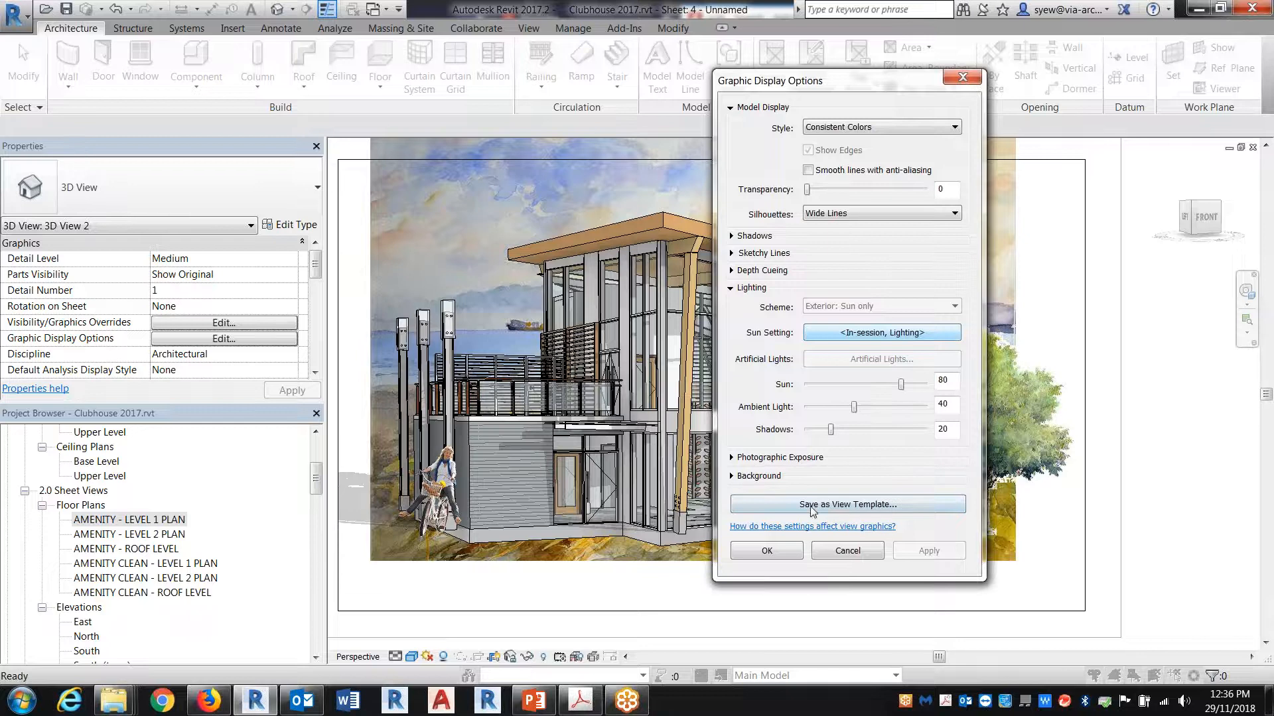
Step: Check the perspective's photographic exposure and background options, trying a Sky background and changing it to Gradient
{"action": "left_click", "coordinate": [735, 459]}
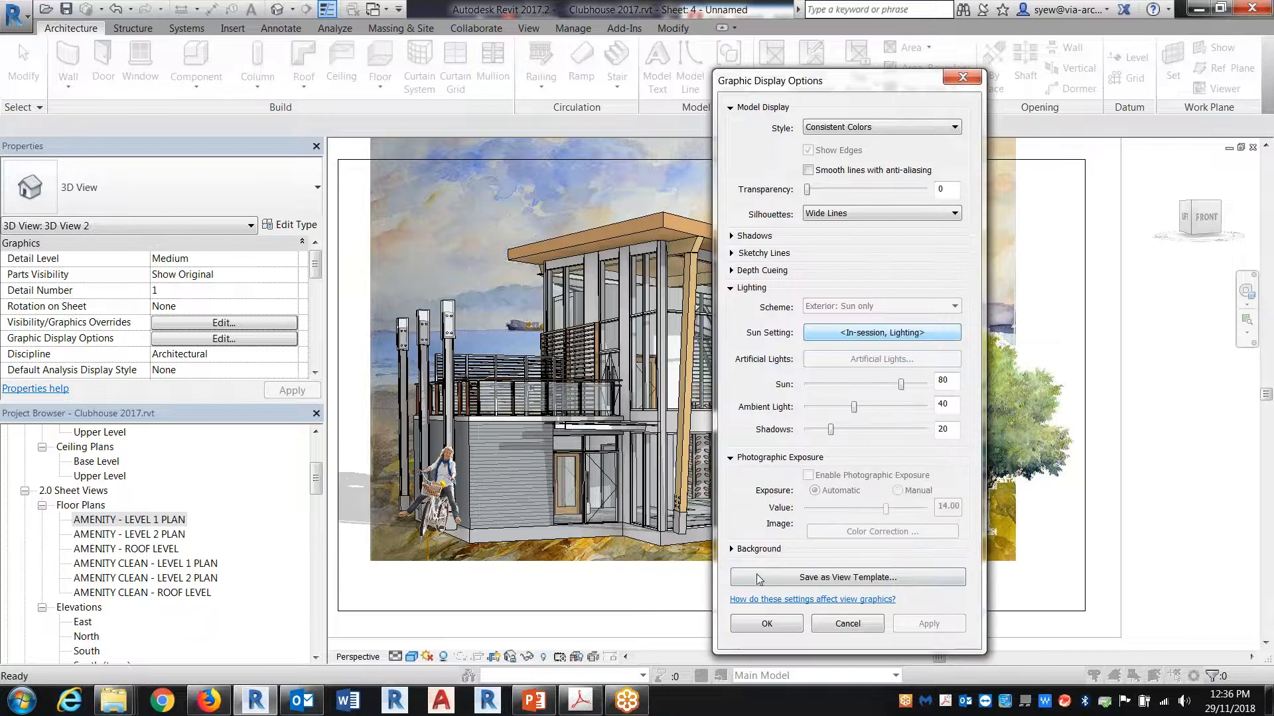
{"action": "left_click", "coordinate": [735, 549]}
{"action": "left_click", "coordinate": [841, 577]}
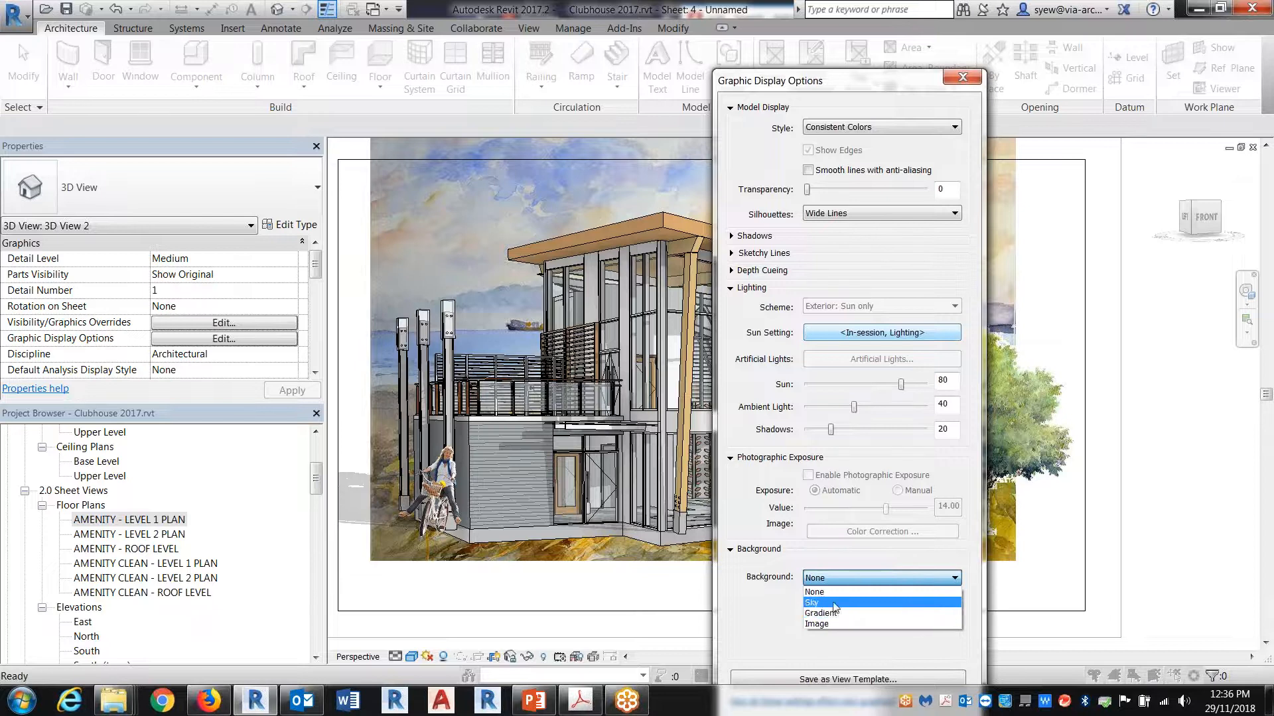
{"action": "left_click", "coordinate": [834, 605]}
{"action": "left_click_drag", "start_coordinate": [814, 82], "coordinate": [795, 24]}
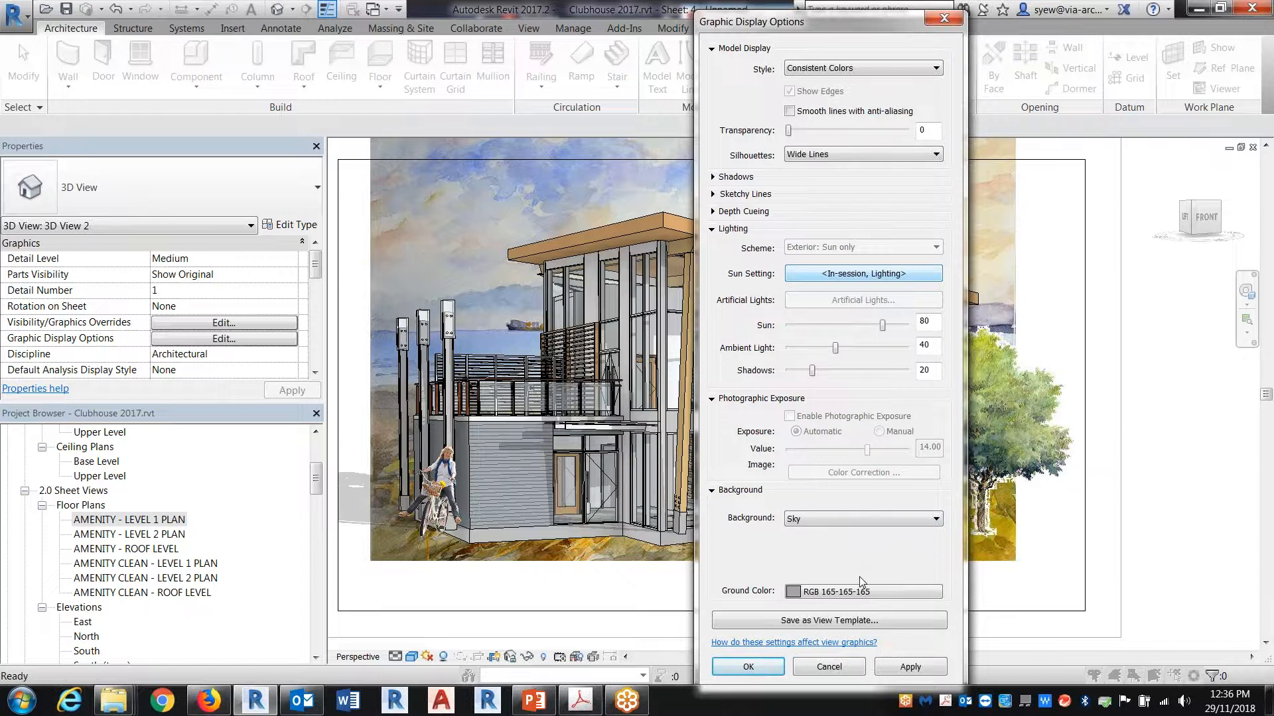
{"action": "left_click", "coordinate": [832, 521]}
{"action": "left_click", "coordinate": [815, 556]}
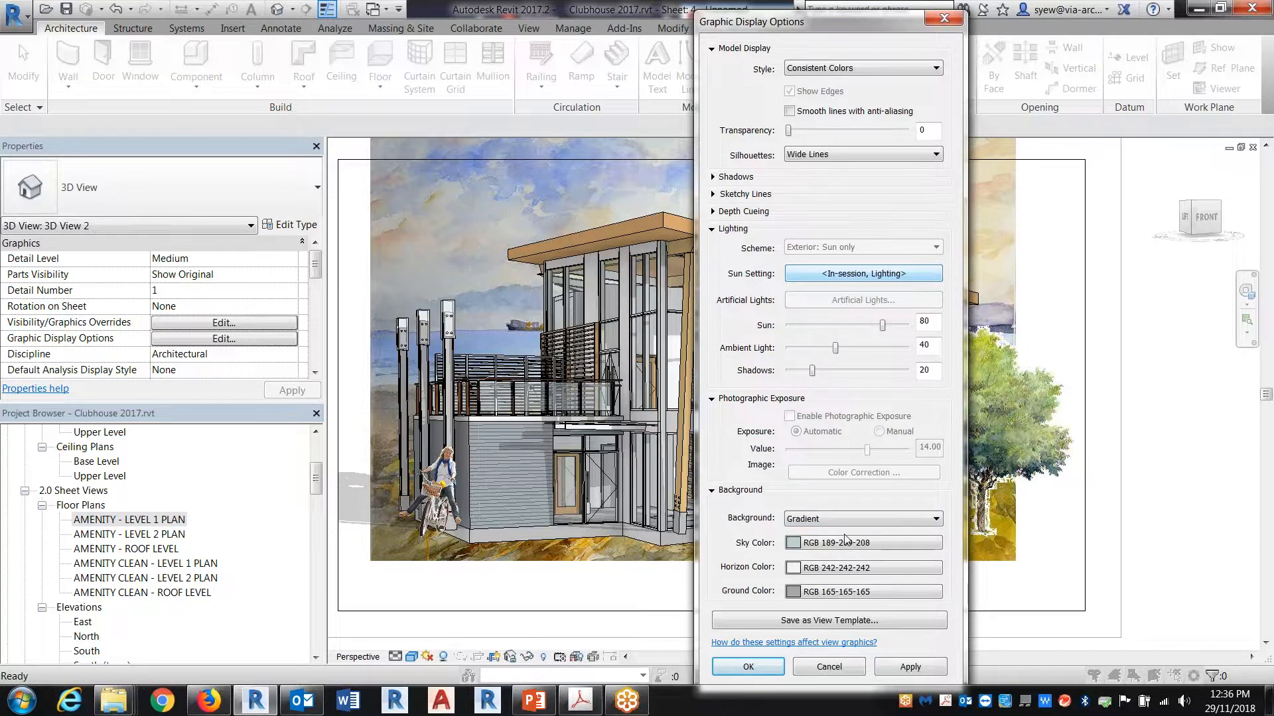
Step: Set the gradient background's sky color to RGB 210-247-251 and accept the graphic display options
{"action": "left_click", "coordinate": [826, 544]}
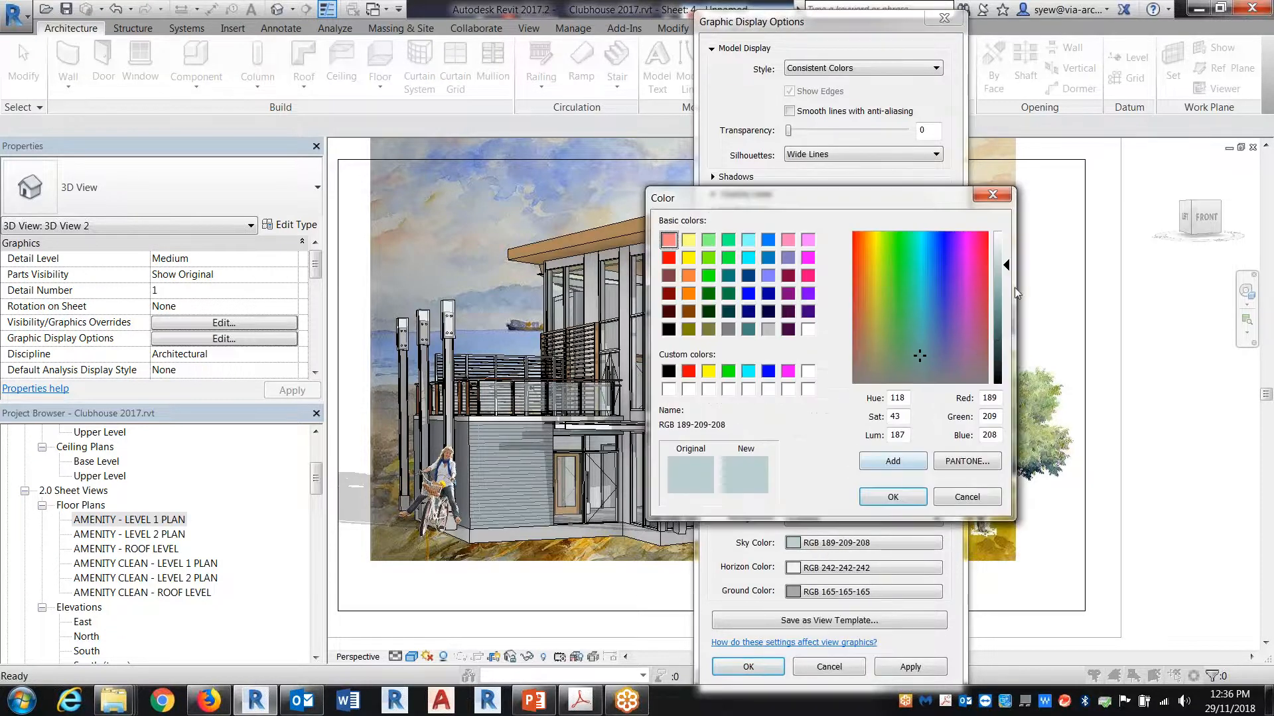
{"action": "left_click_drag", "start_coordinate": [1006, 265], "coordinate": [1006, 246]}
{"action": "left_click_drag", "start_coordinate": [941, 278], "coordinate": [922, 260]}
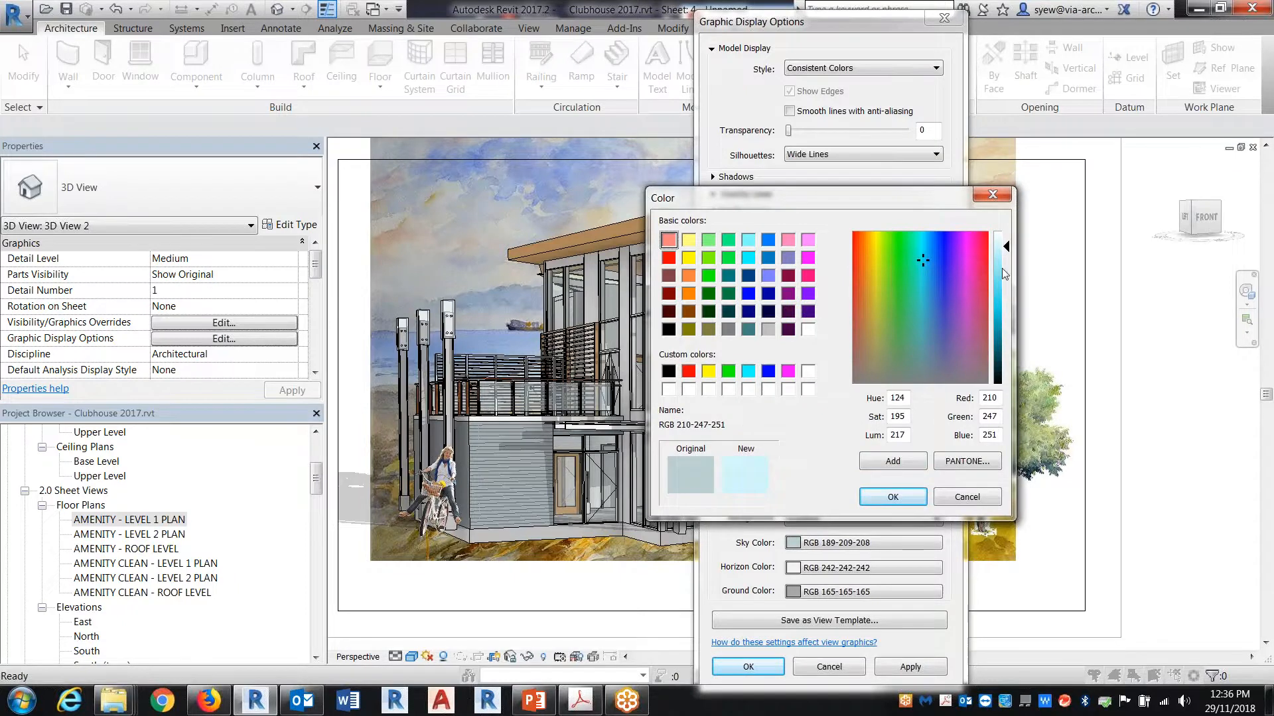
{"action": "left_click", "coordinate": [893, 498]}
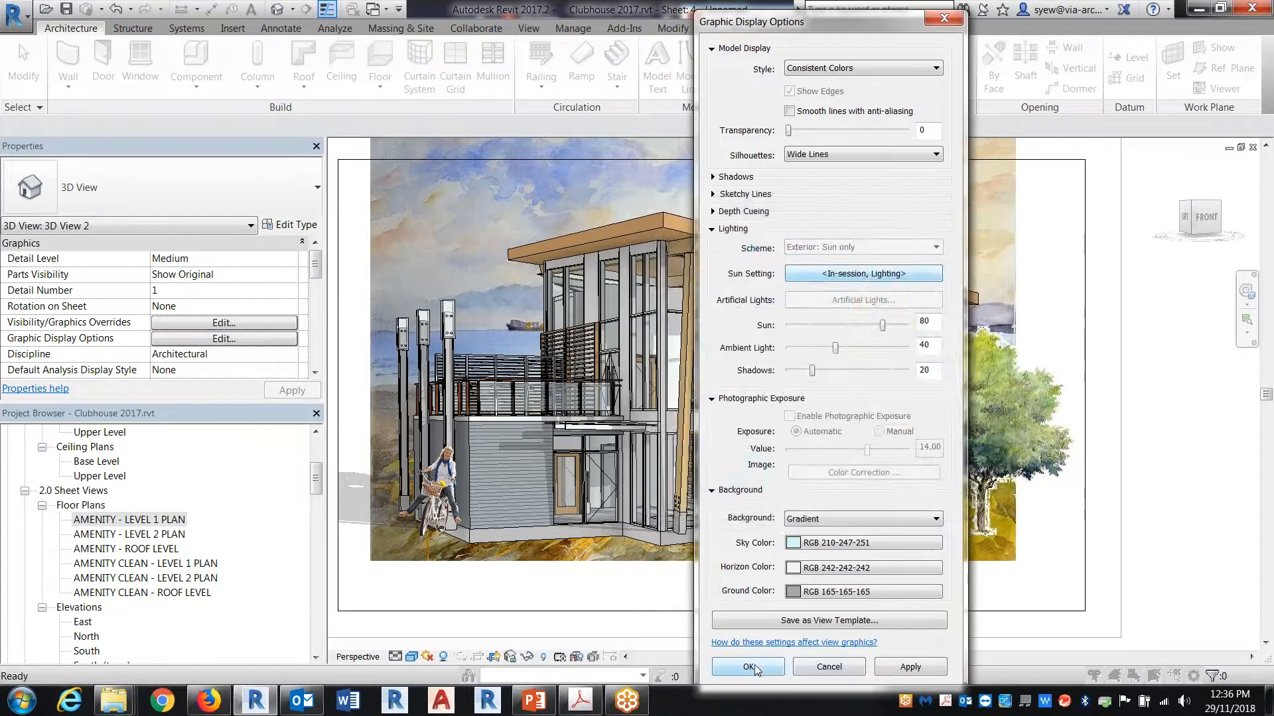
{"action": "left_click", "coordinate": [749, 667]}
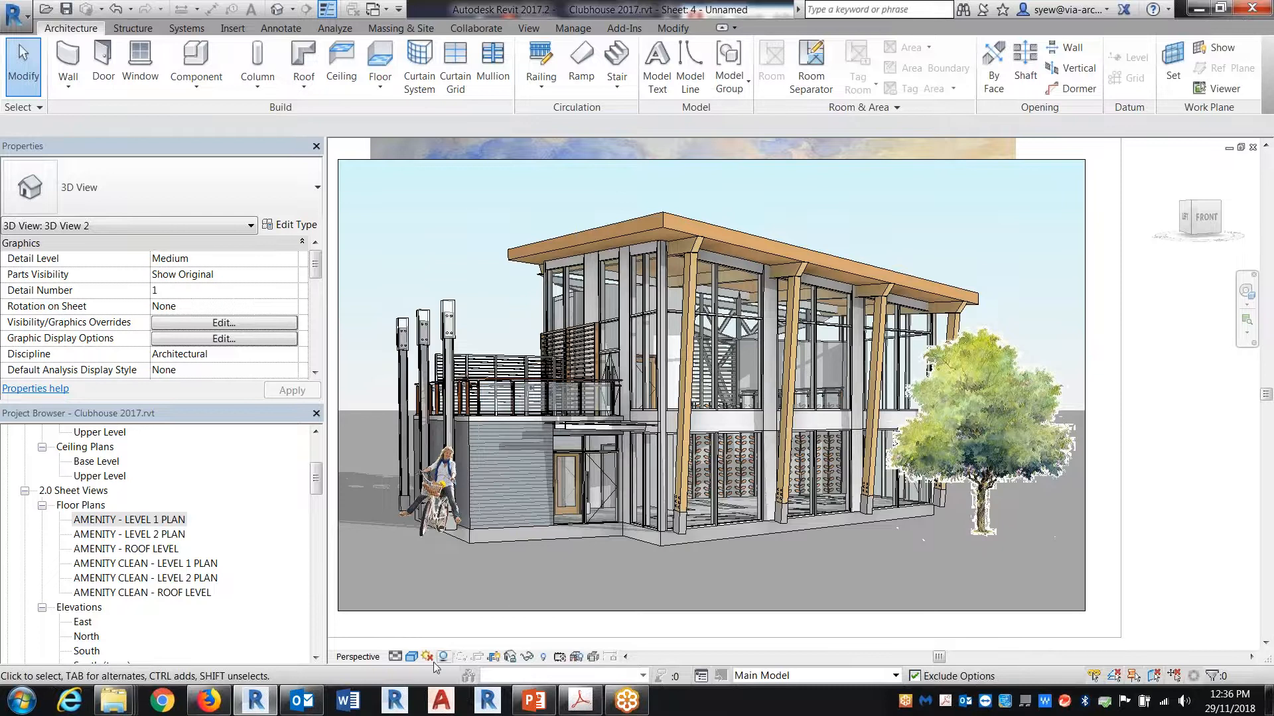
Step: Change the perspective's background type to Image and start choosing an image file for it
{"action": "left_click", "coordinate": [411, 657]}
{"action": "left_click", "coordinate": [464, 533]}
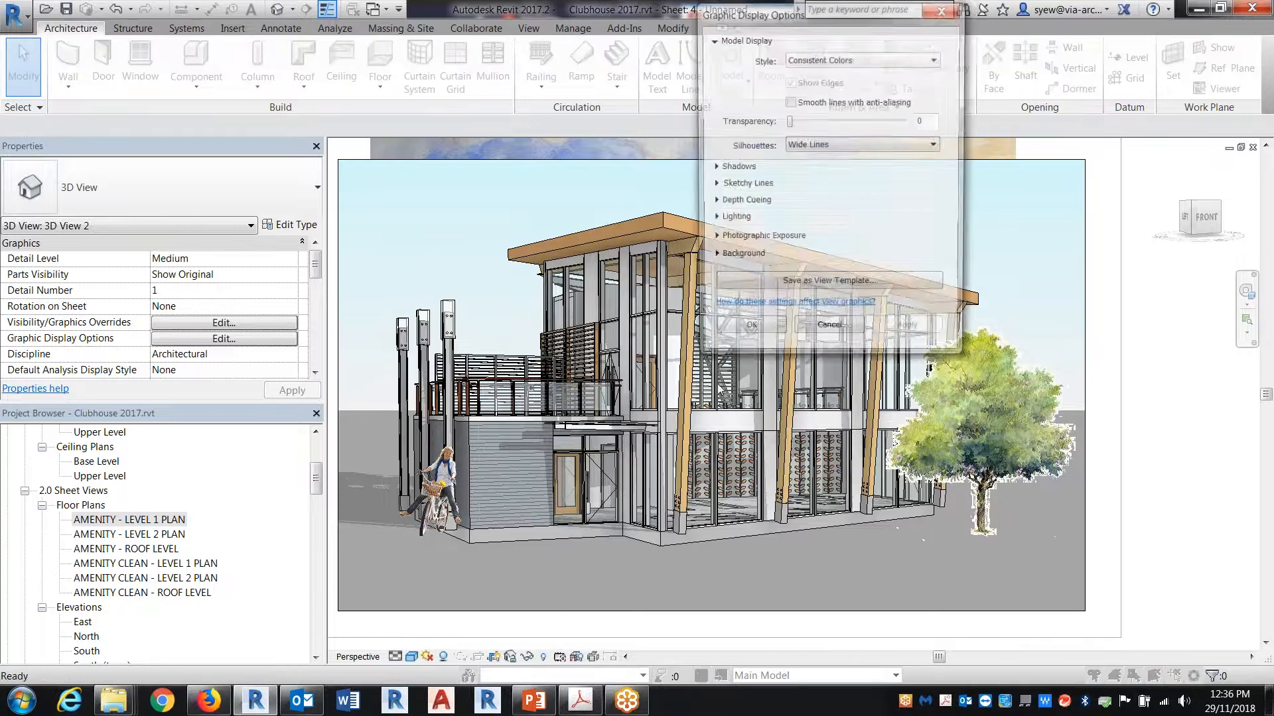
{"action": "left_click", "coordinate": [713, 258]}
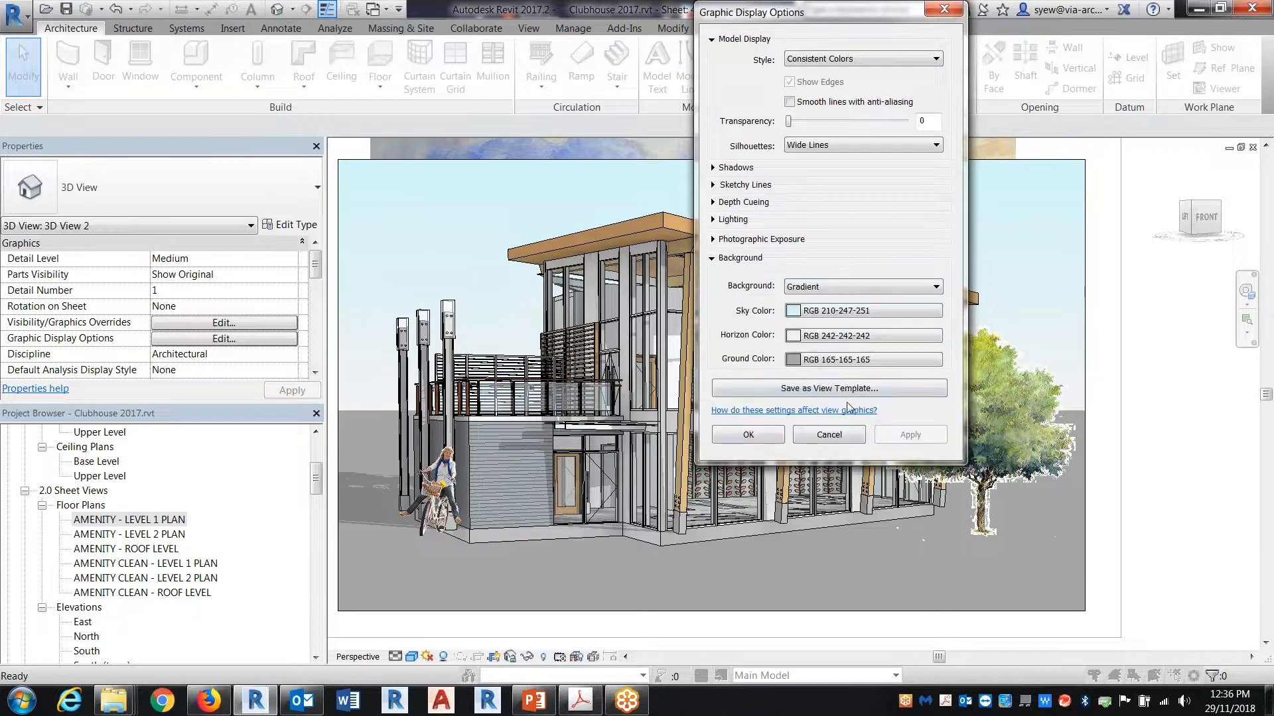
{"action": "left_click", "coordinate": [821, 287]}
{"action": "left_click", "coordinate": [815, 333]}
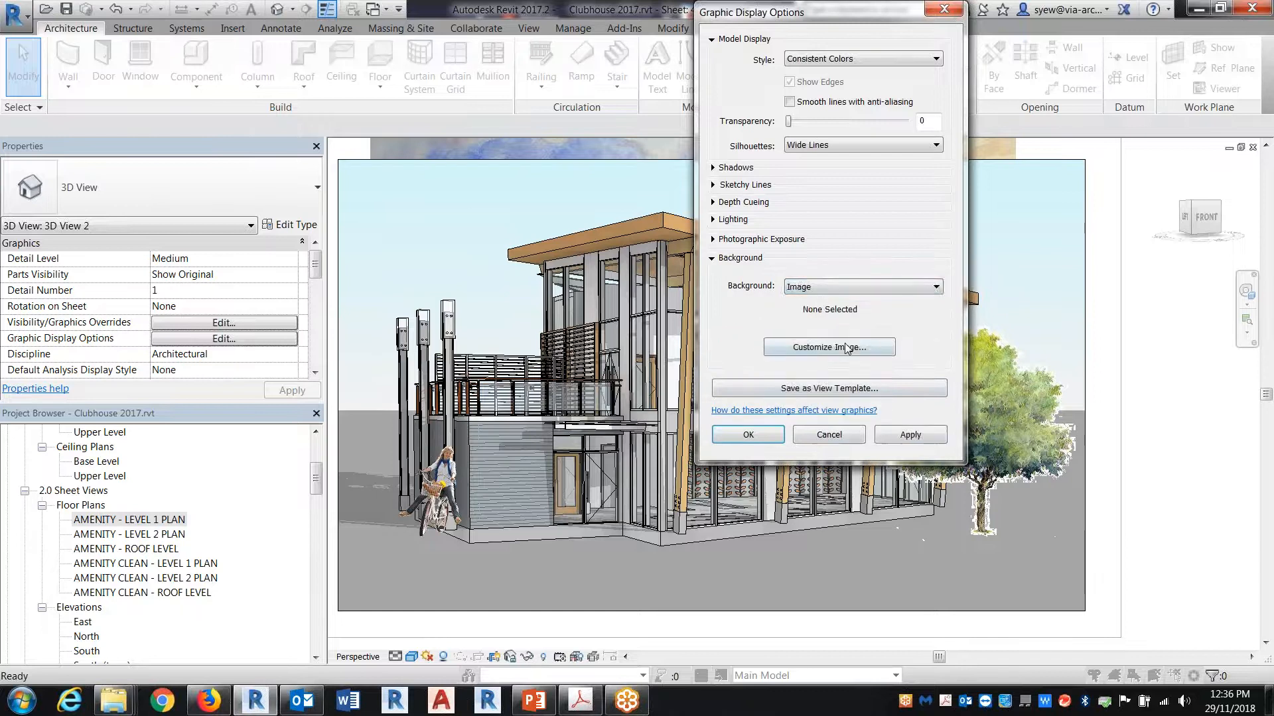
{"action": "left_click", "coordinate": [854, 351]}
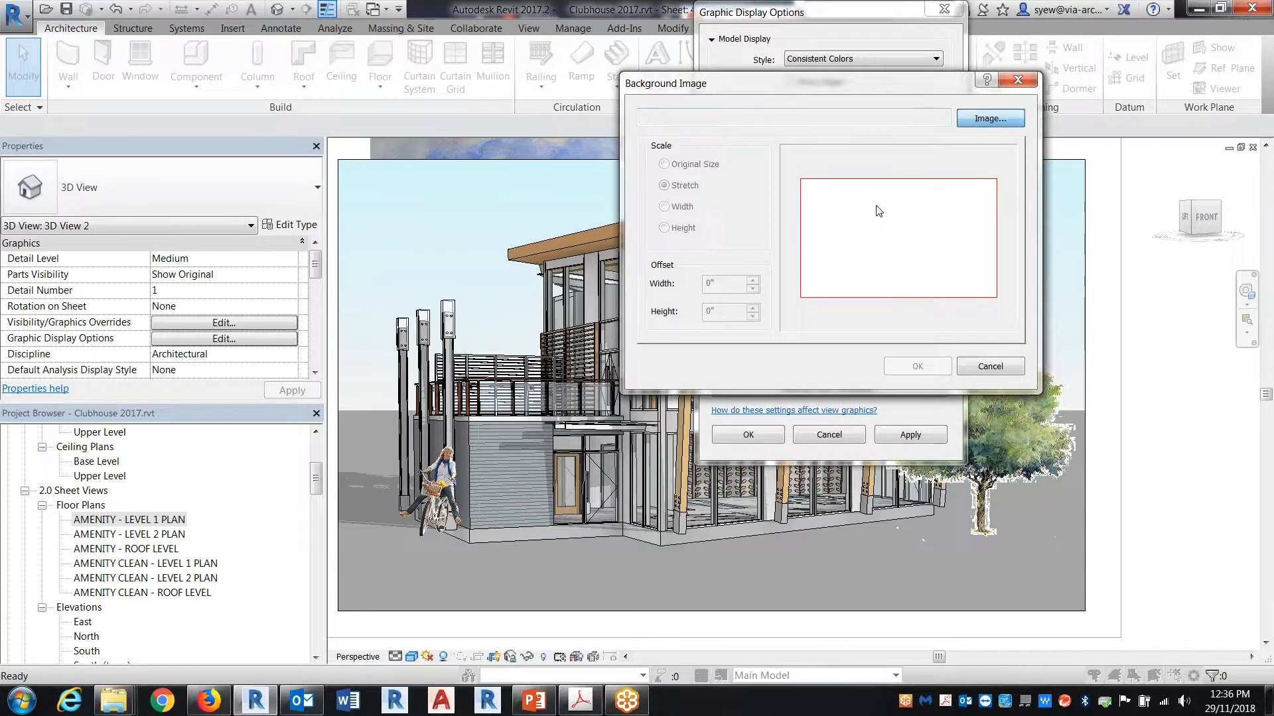
{"action": "key", "text": "Return"}
Step: Browse to the Background folder within Images for Quick Presentation and show its files as thumbnails
{"action": "left_click", "coordinate": [1106, 198]}
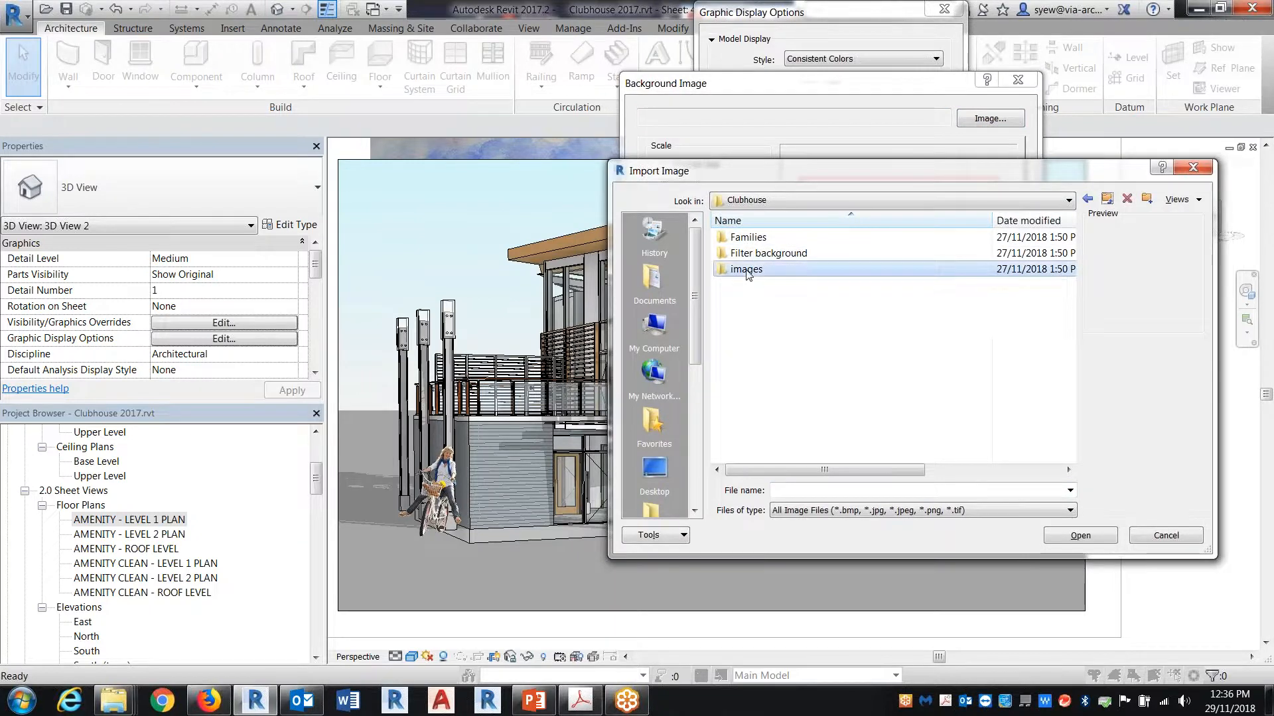
{"action": "double_click", "coordinate": [743, 270]}
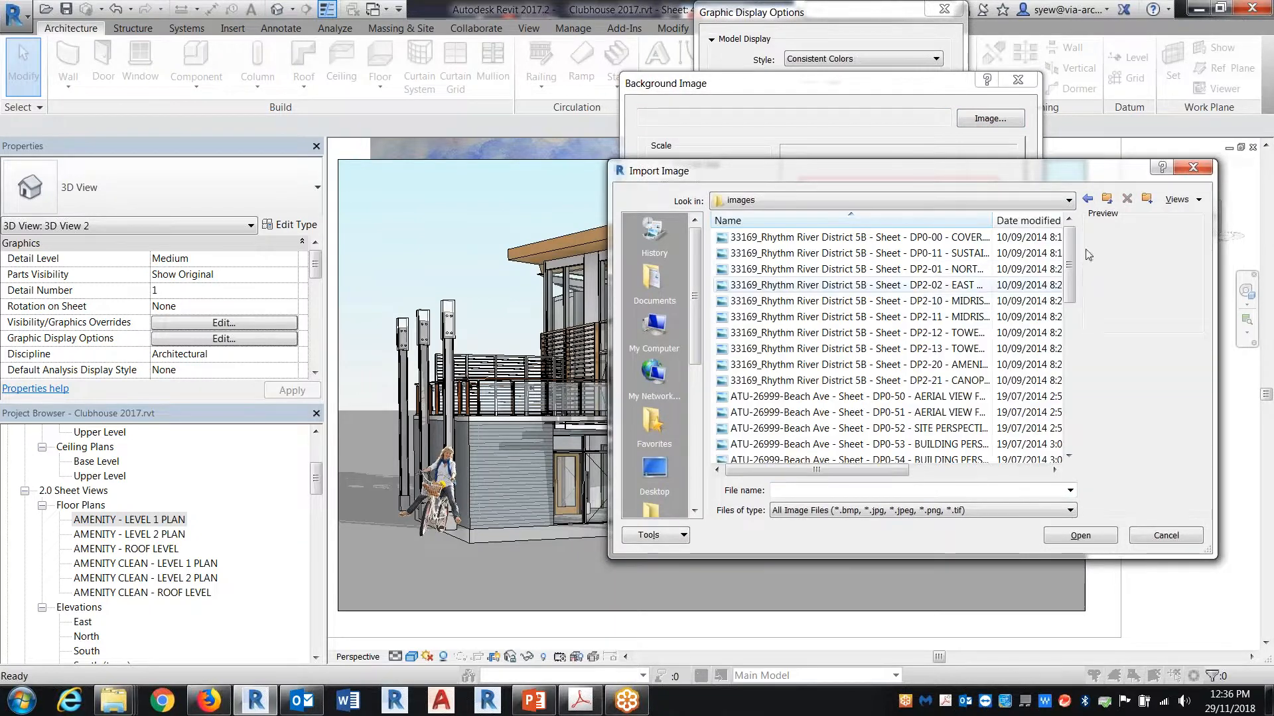
{"action": "left_click", "coordinate": [1085, 198]}
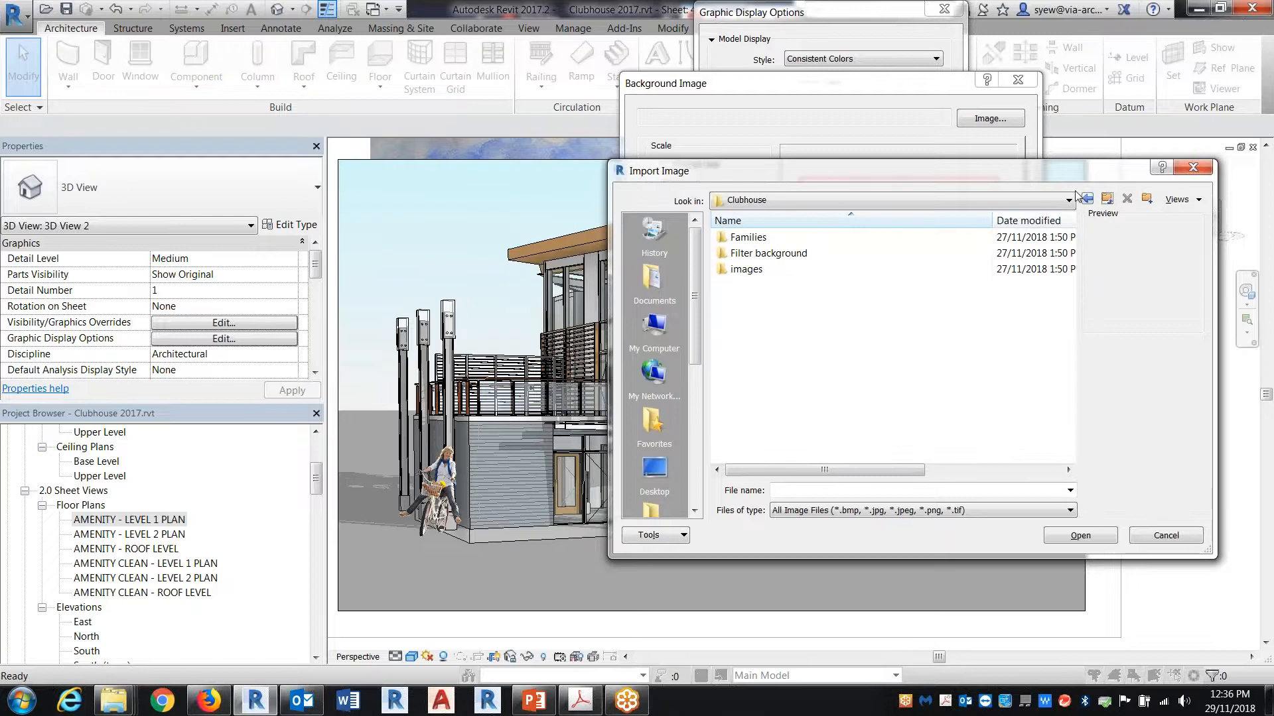
{"action": "left_click", "coordinate": [1106, 198]}
{"action": "double_click", "coordinate": [773, 254]}
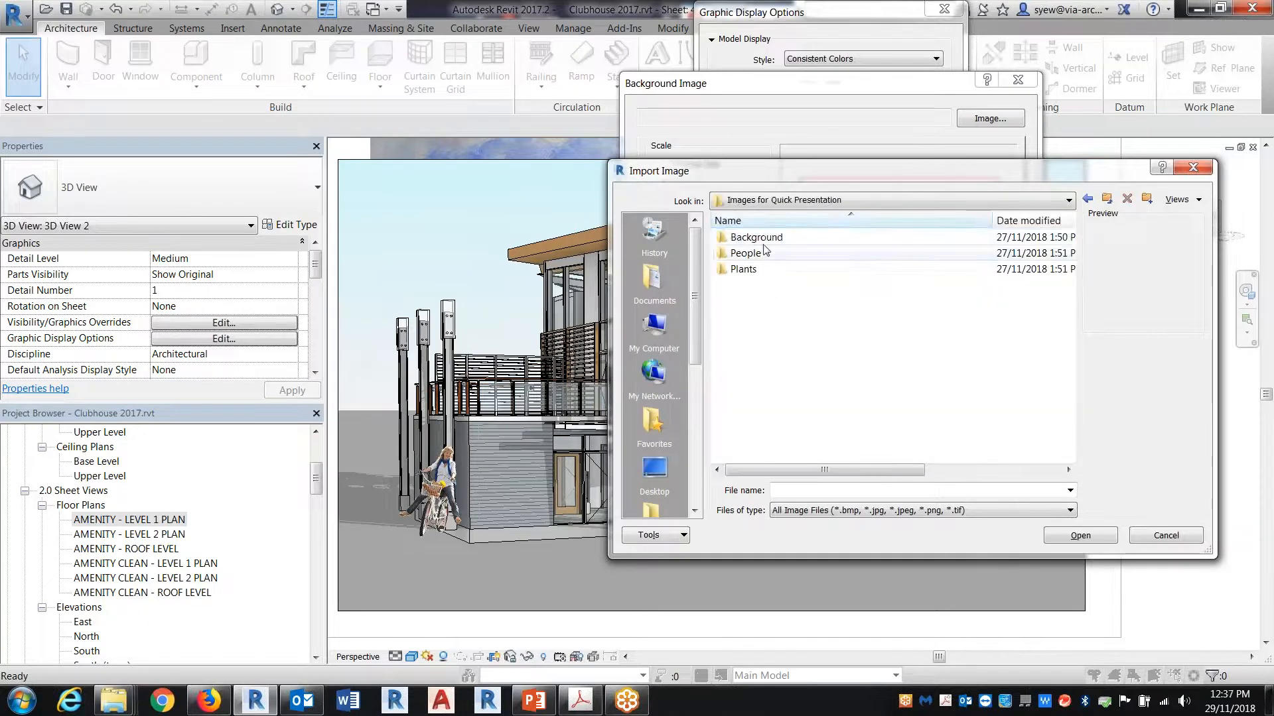
{"action": "double_click", "coordinate": [782, 237]}
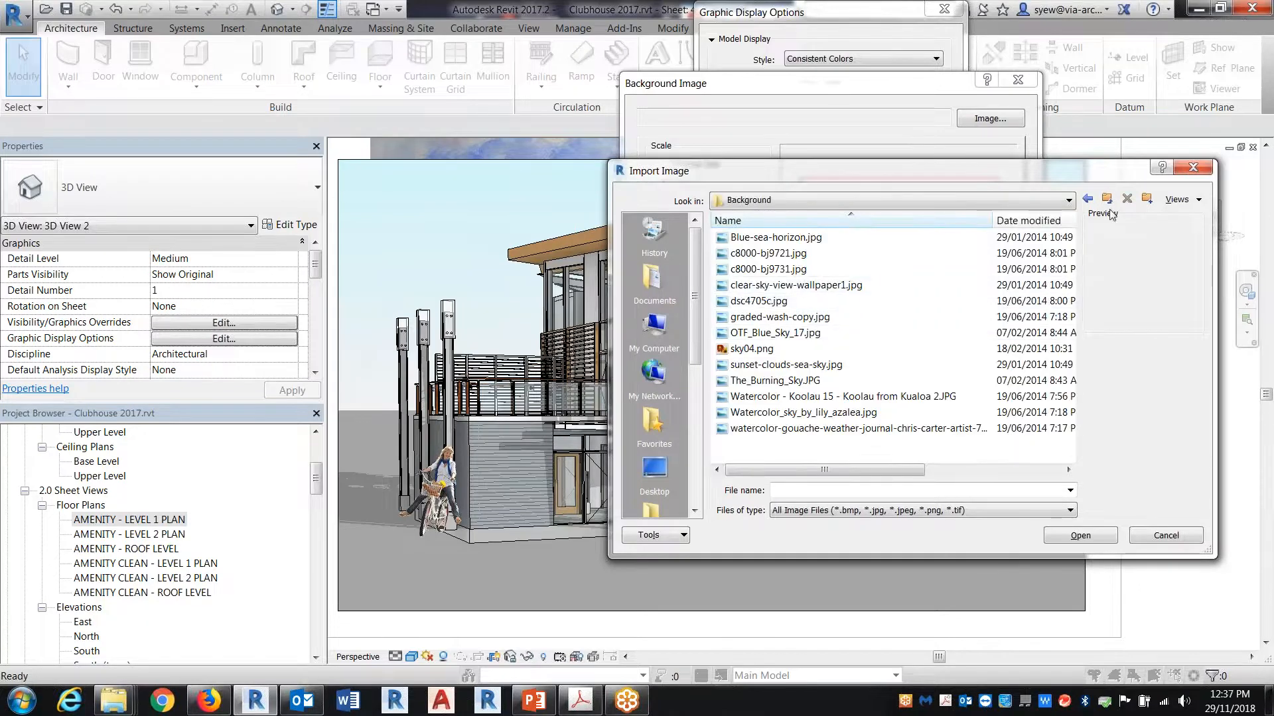
{"action": "left_click", "coordinate": [1180, 199]}
{"action": "left_click", "coordinate": [1205, 251]}
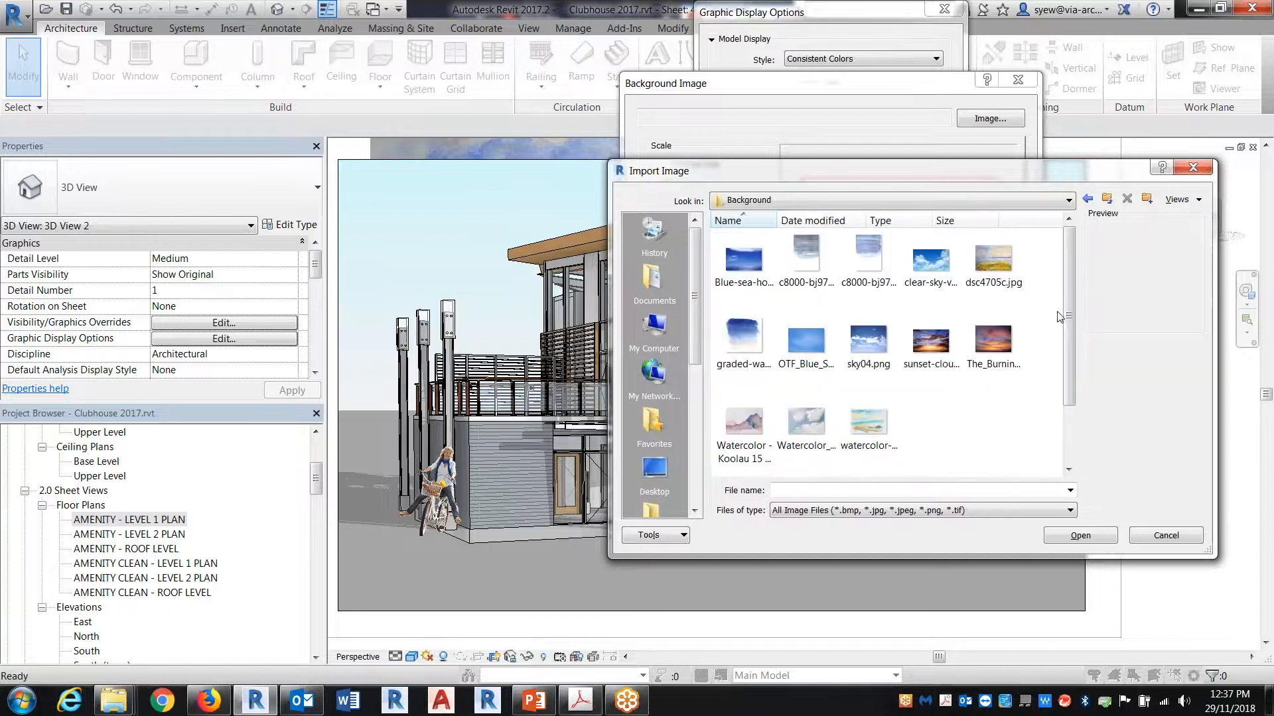
Step: Load sunset-clouds-sea-sky.jpg as the perspective's background image and accept the background and graphic display settings
{"action": "left_click", "coordinate": [932, 342]}
{"action": "left_click", "coordinate": [1081, 537]}
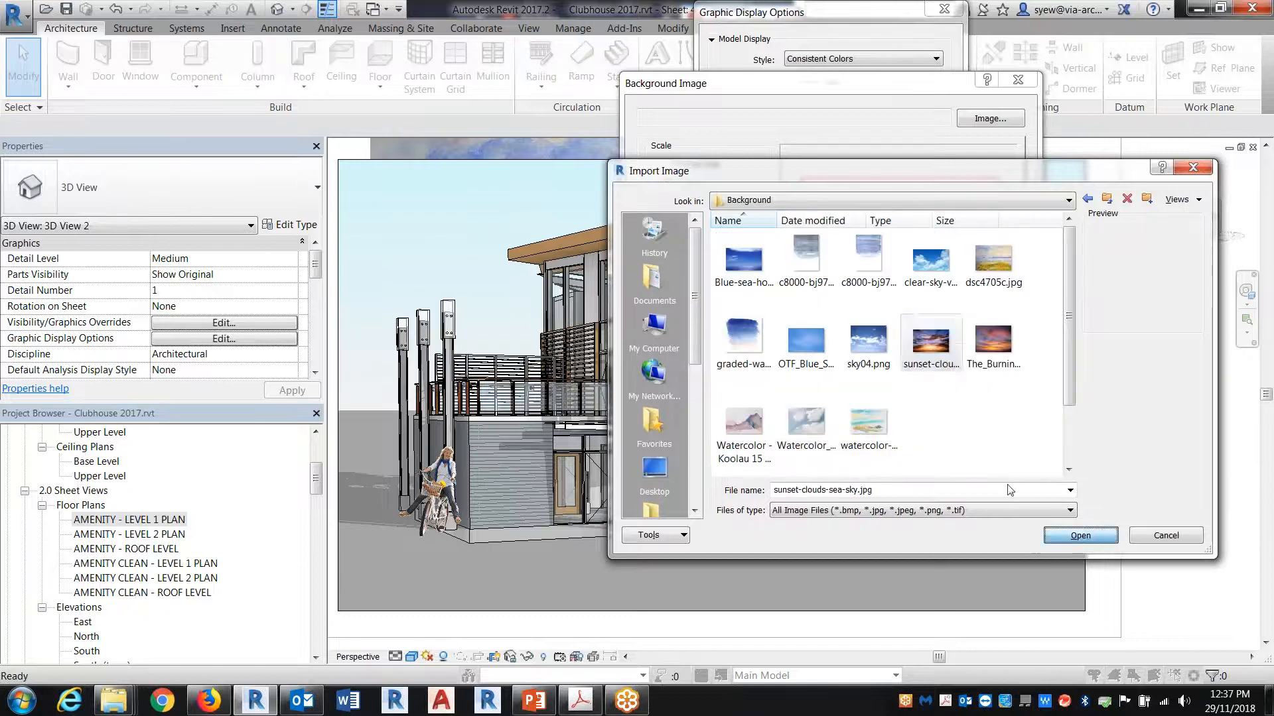
{"action": "left_click", "coordinate": [914, 366]}
{"action": "left_click", "coordinate": [910, 434]}
{"action": "left_click", "coordinate": [779, 440]}
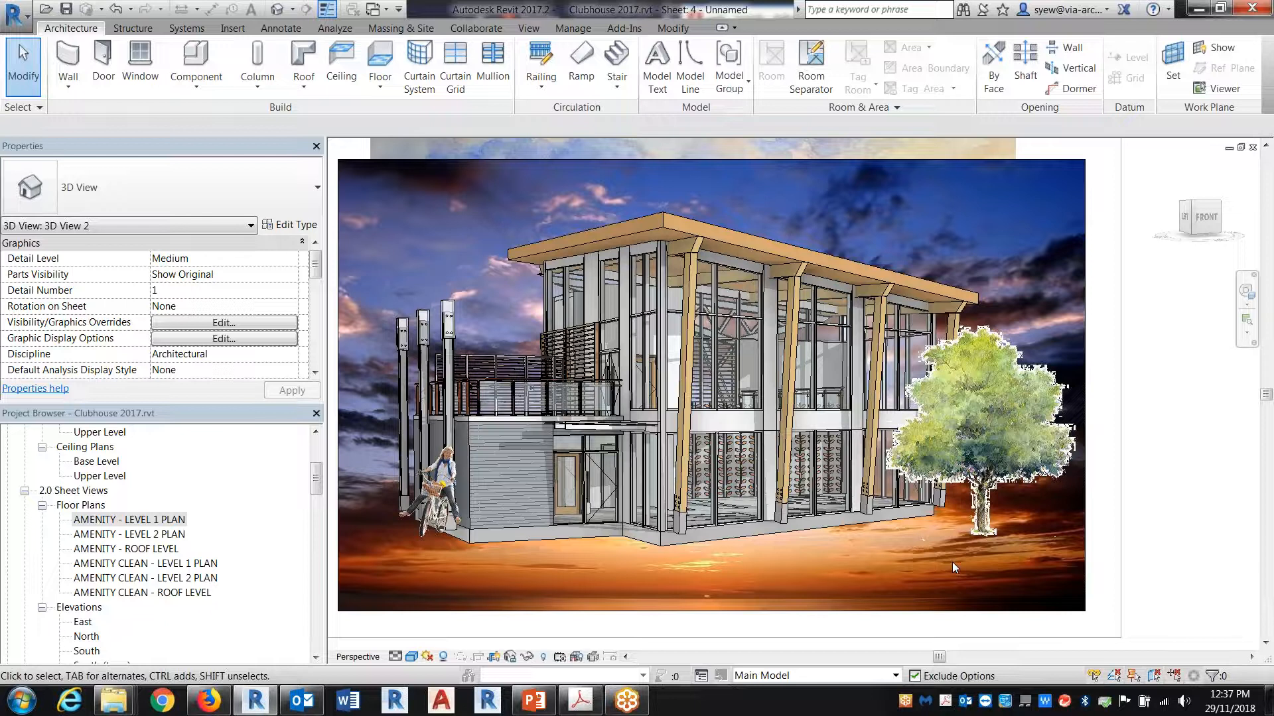
Step: Undo the image and gradient background changes to the perspective
{"action": "key", "text": "ctrl+z"}
{"action": "key", "text": "ctrl+z"}
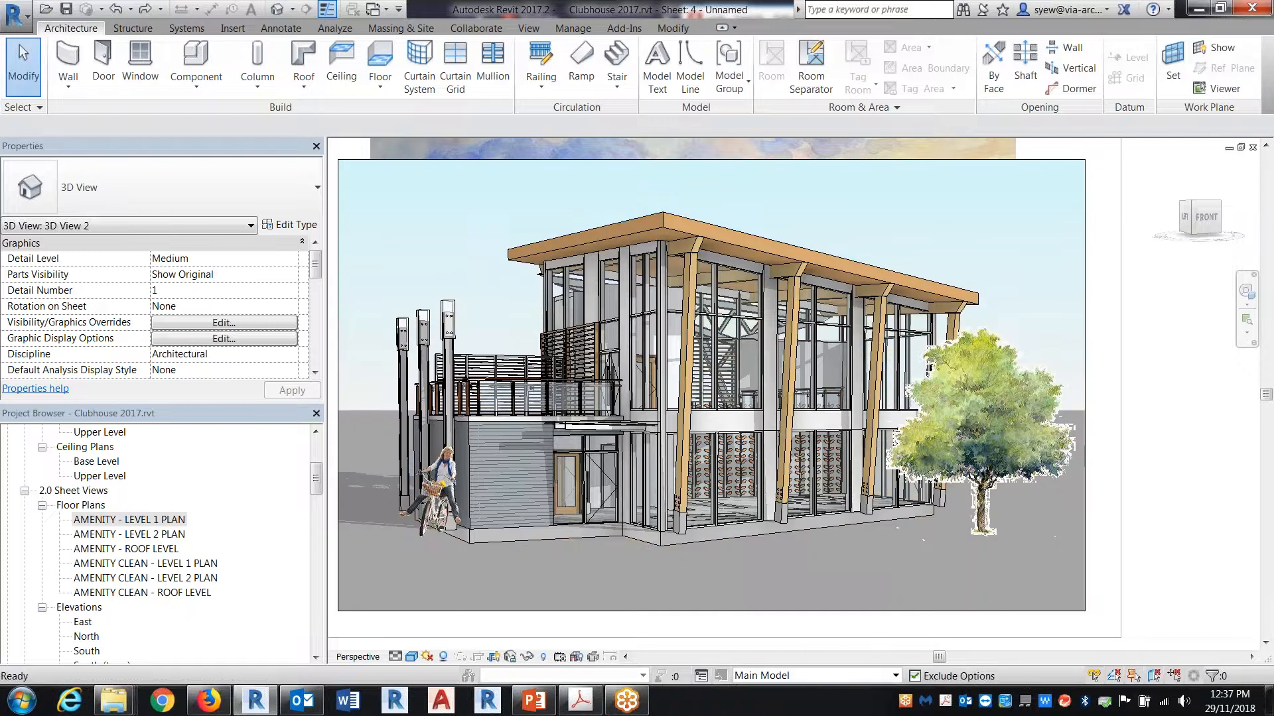
{"action": "middle_click_drag", "start_coordinate": [433, 281], "coordinate": [463, 321]}
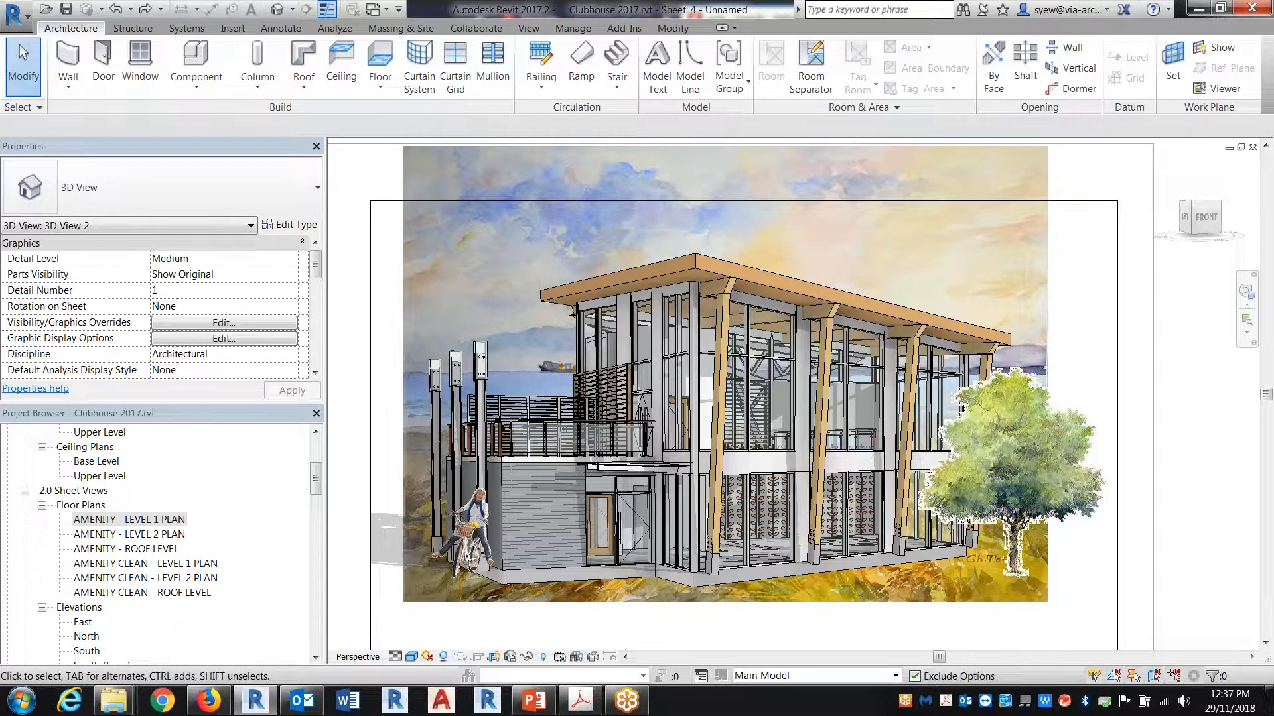
Step: Open the material of the first finish layer in the roof's Wood Rafter Assembly structure
{"action": "right_click", "coordinate": [685, 243]}
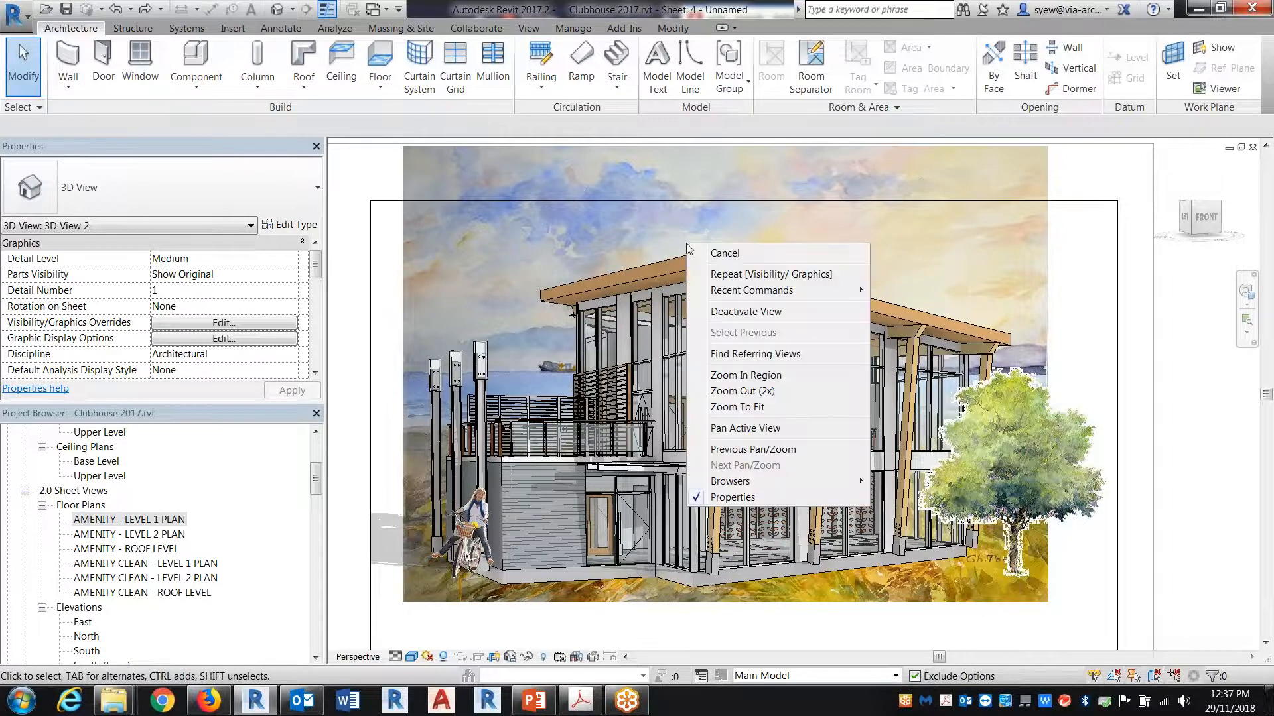
{"action": "left_click", "coordinate": [679, 269]}
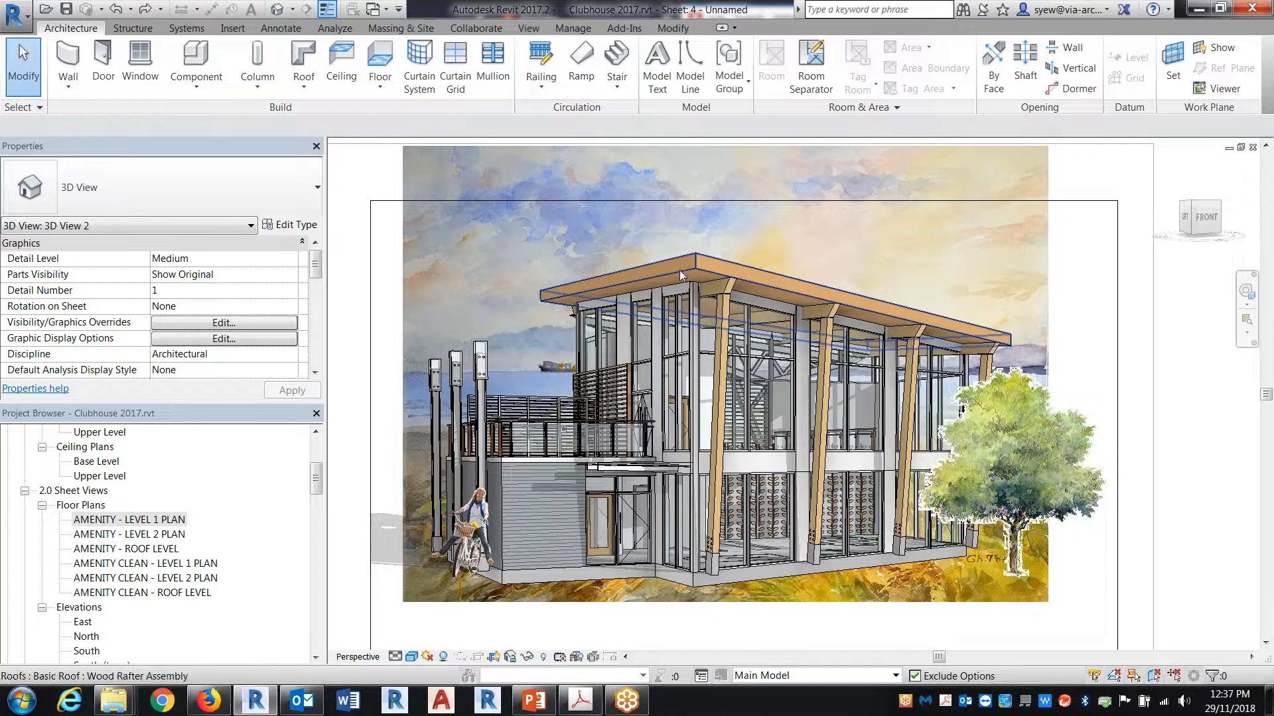
{"action": "left_click", "coordinate": [680, 269]}
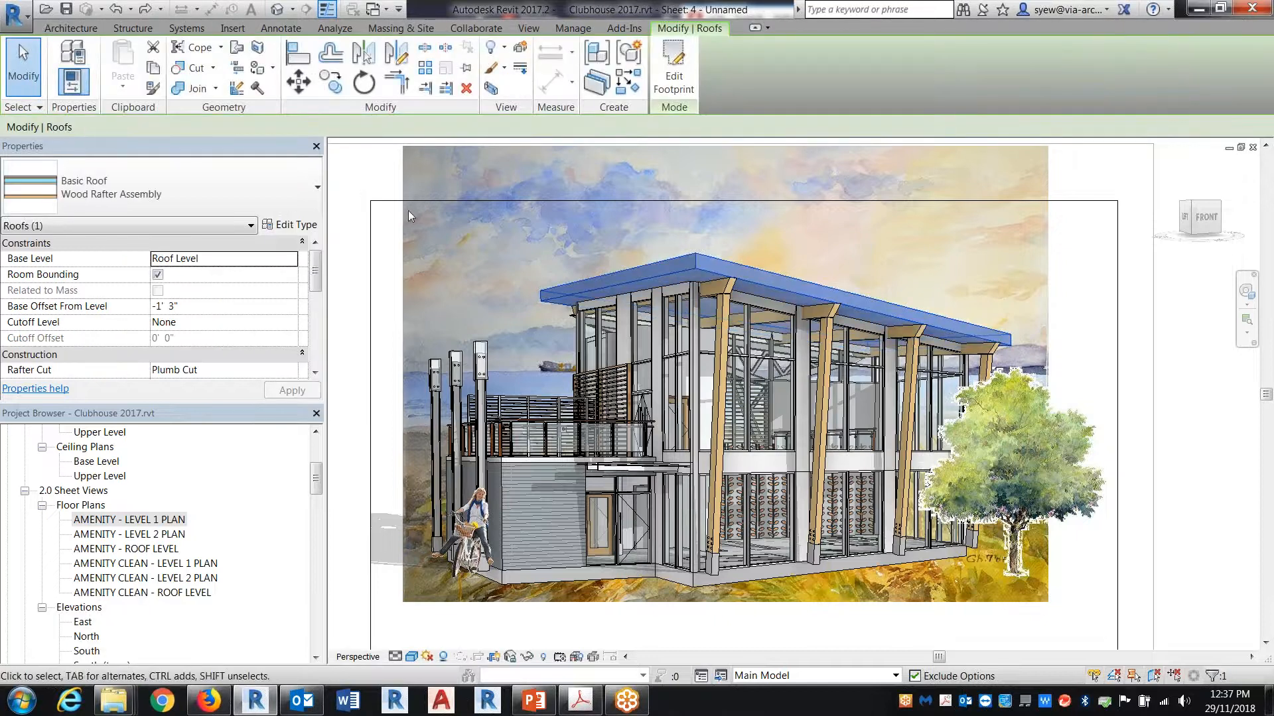
{"action": "left_click", "coordinate": [286, 225]}
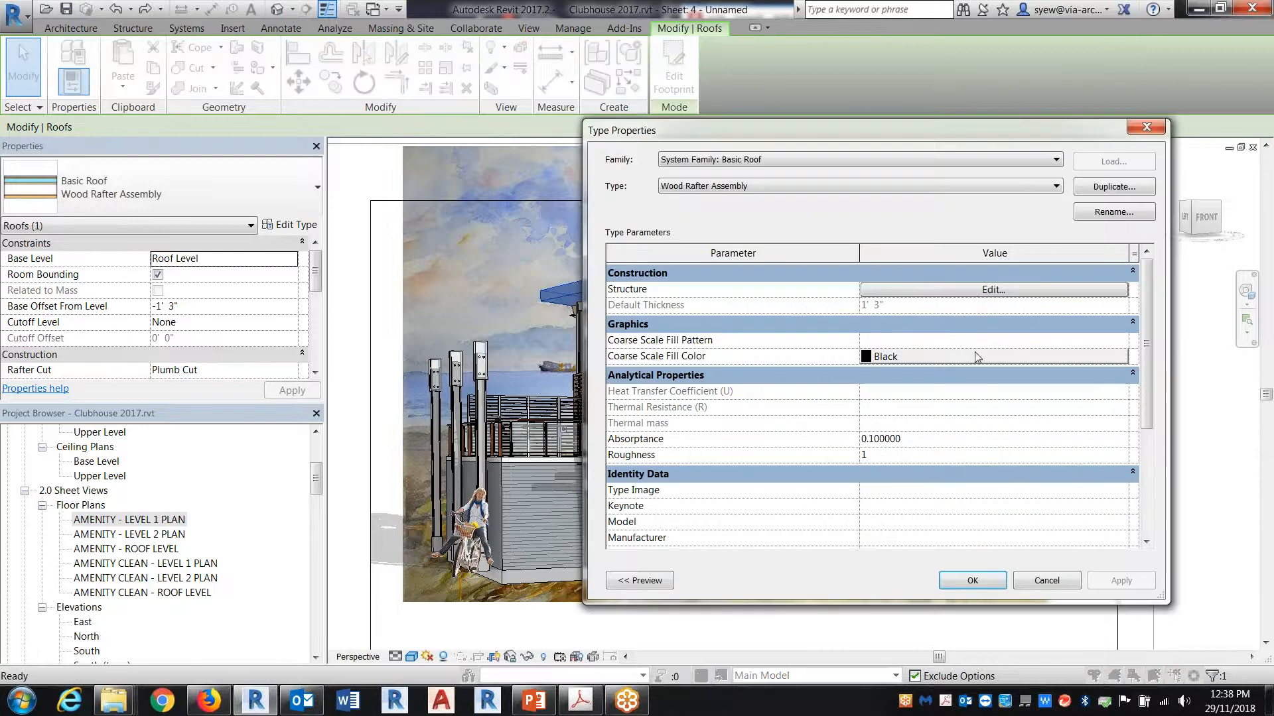
{"action": "left_click", "coordinate": [973, 292]}
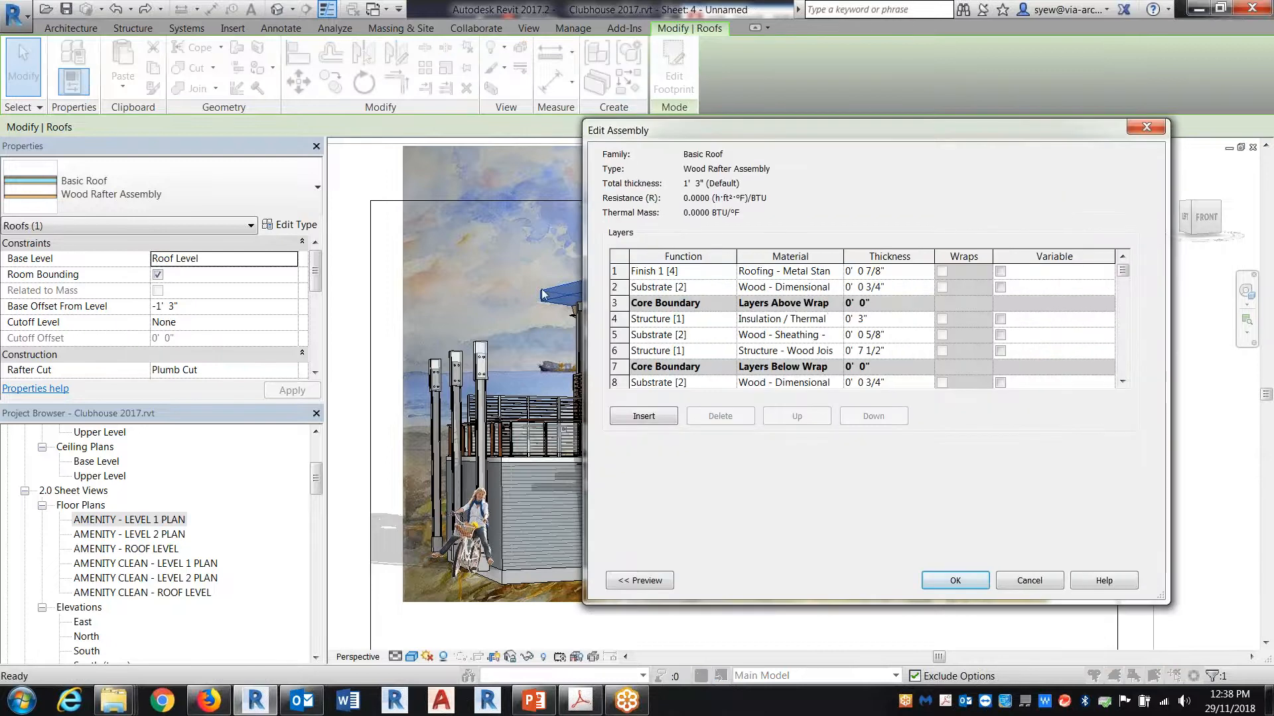
{"action": "left_click", "coordinate": [837, 269]}
{"action": "left_click", "coordinate": [838, 270]}
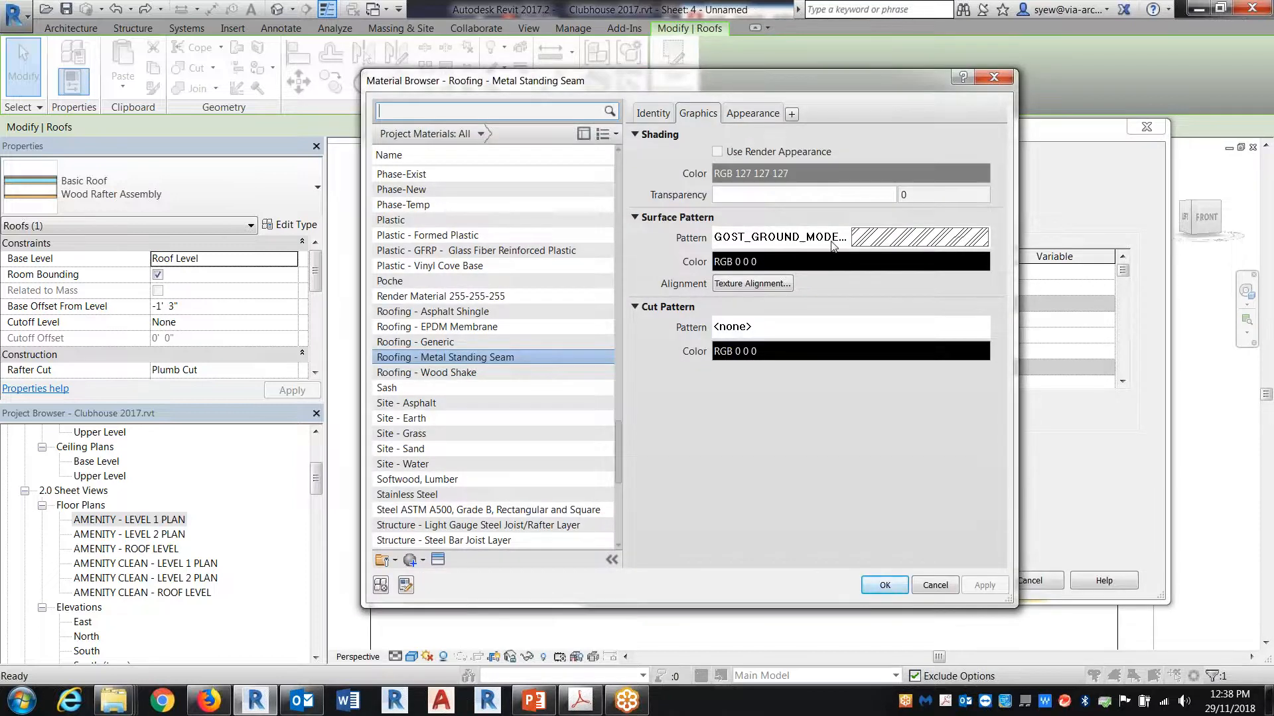
Step: Examine the render appearance of the Roofing - Metal Standing Seam material, then cancel out of the roof type settings
{"action": "left_click", "coordinate": [754, 118]}
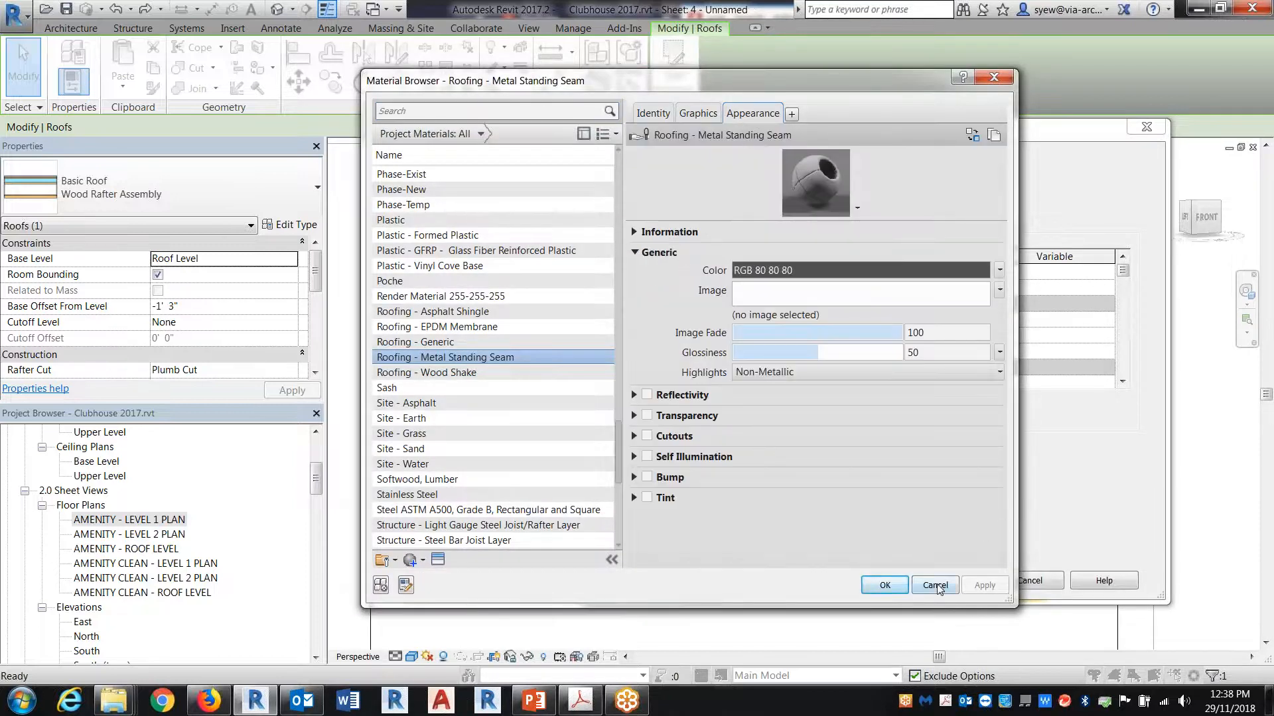
{"action": "left_click", "coordinate": [935, 586]}
{"action": "left_click", "coordinate": [1027, 581]}
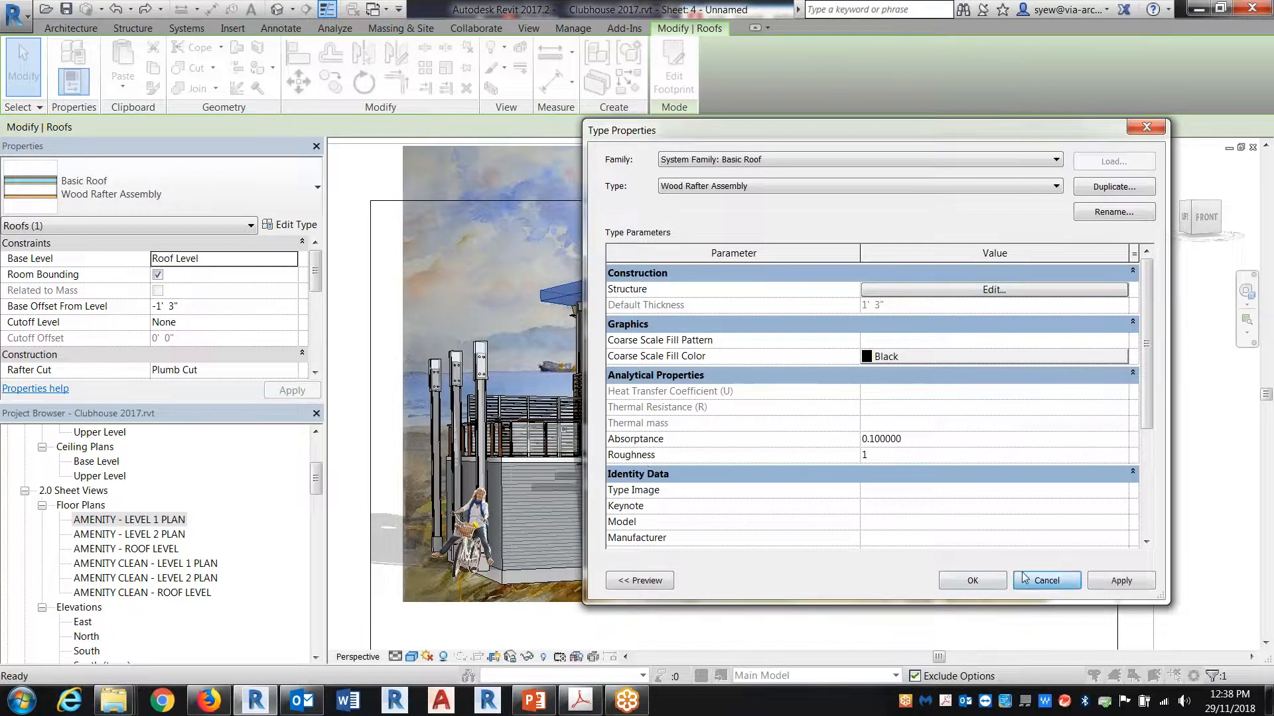
{"action": "left_click", "coordinate": [1025, 579]}
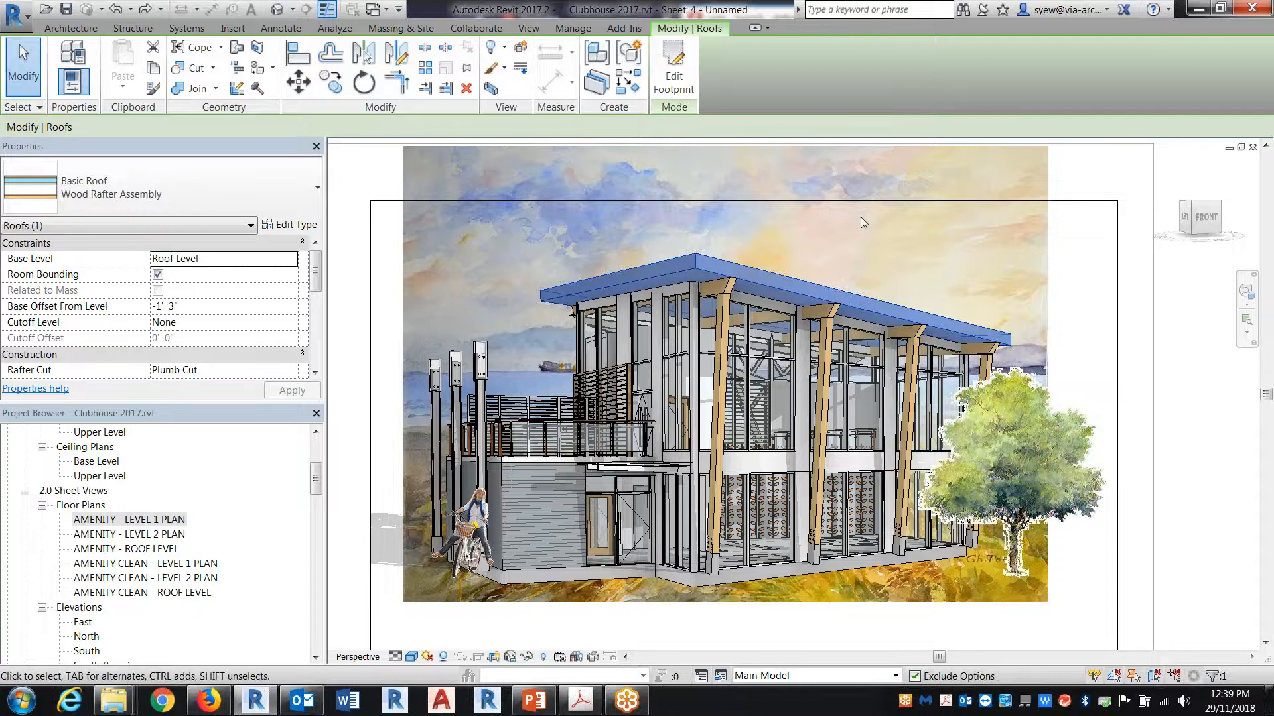
Step: Deactivate the perspective view to return to the sheet
{"action": "scroll", "coordinate": [861, 217], "scroll_direction": "down", "scroll_amount": 1}
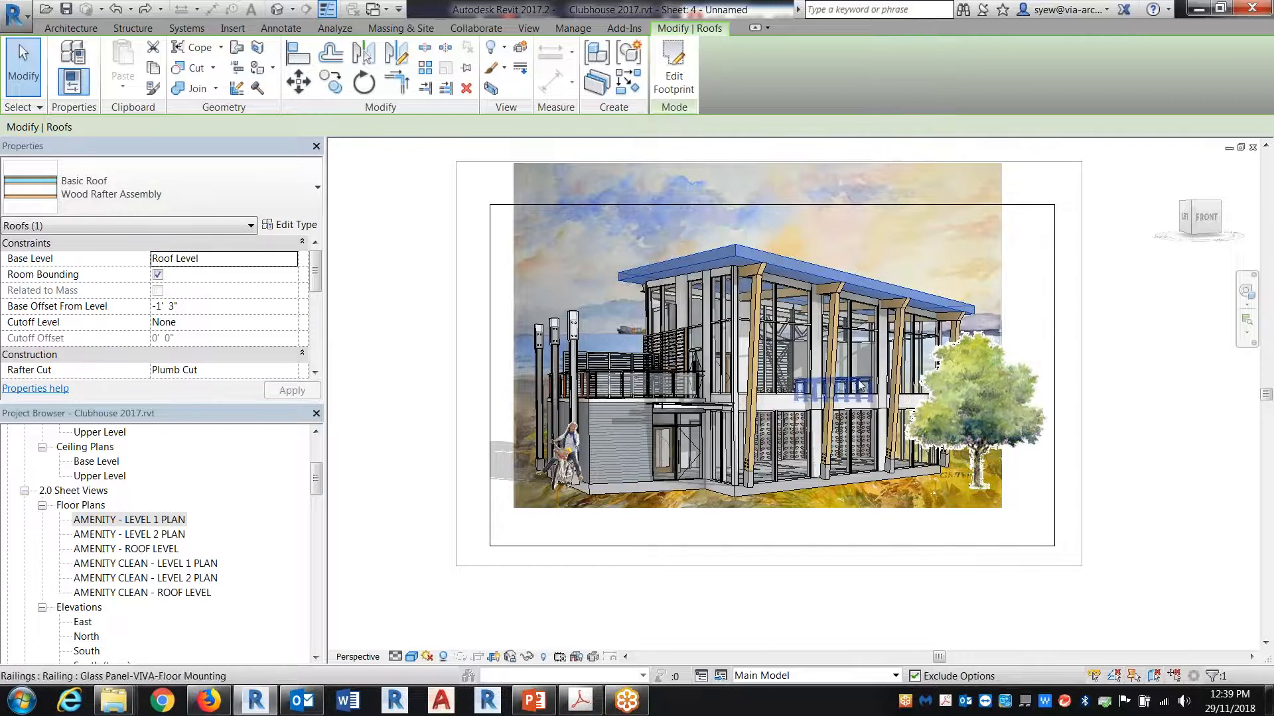
{"action": "right_click", "coordinate": [1090, 300]}
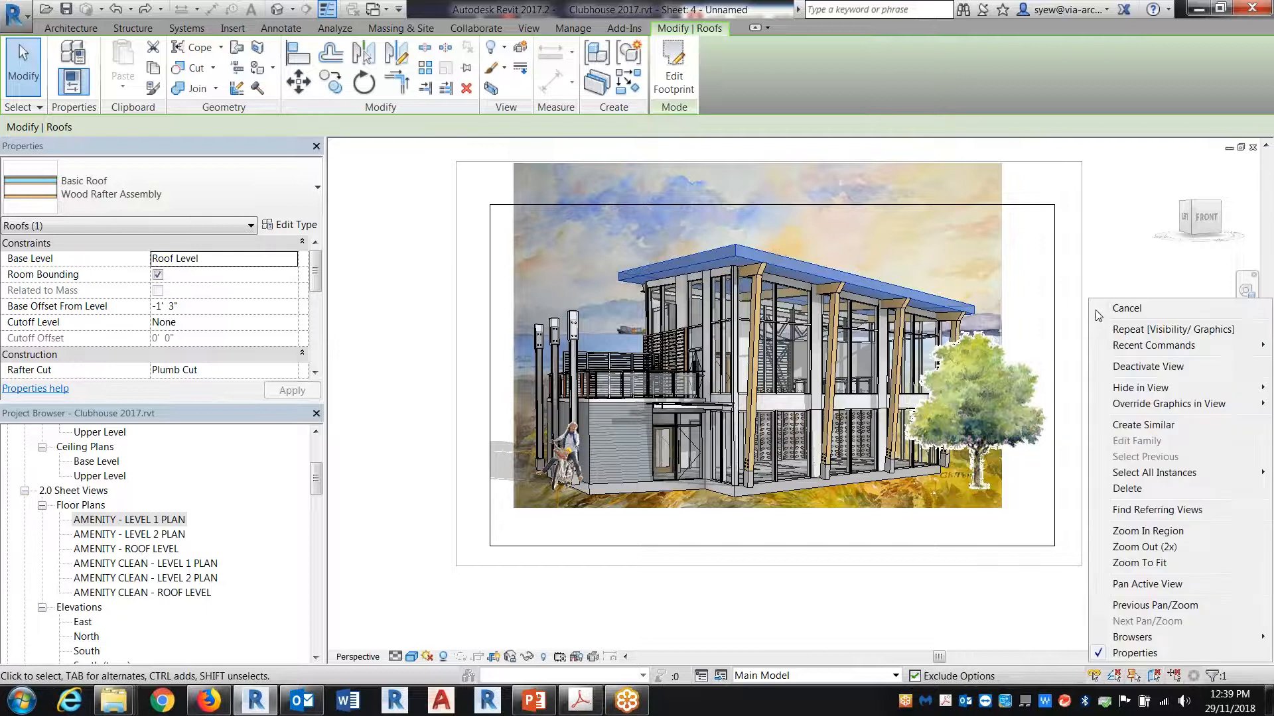
{"action": "left_click", "coordinate": [1148, 371]}
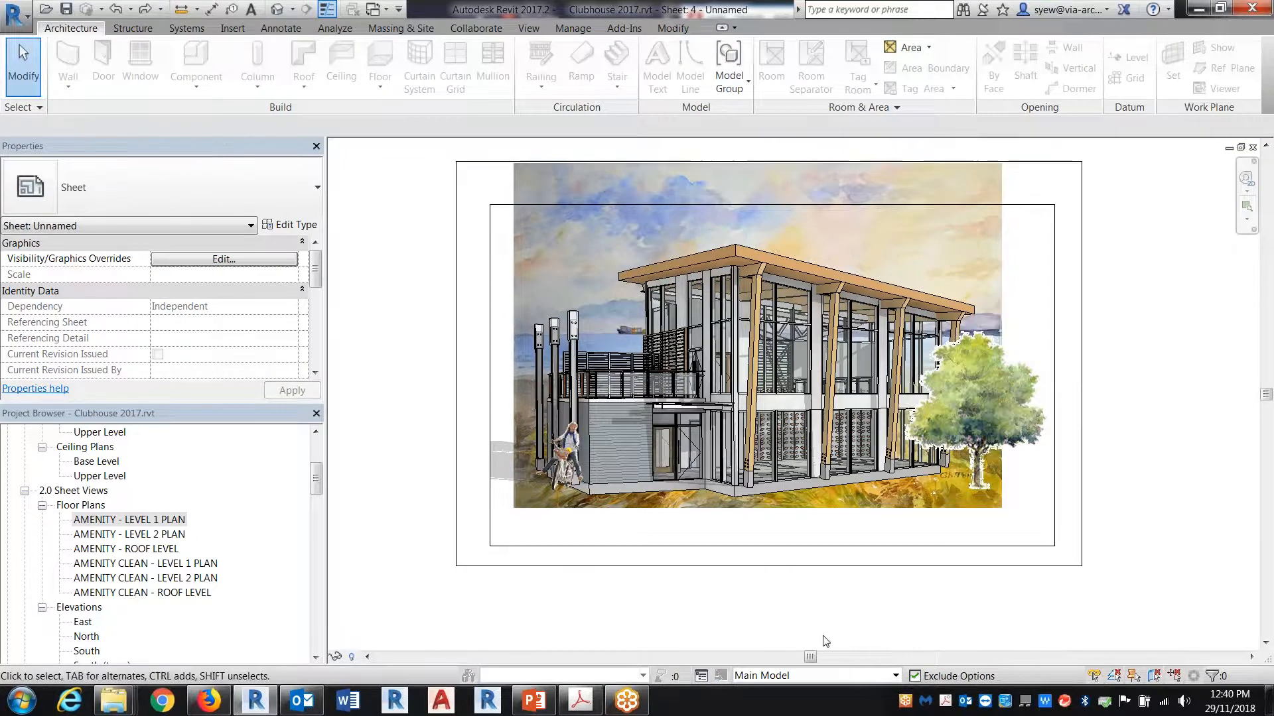
Step: Activate the sheet's perspective view, change its visual style to Hidden Line and deactivate it again
{"action": "right_click", "coordinate": [744, 381]}
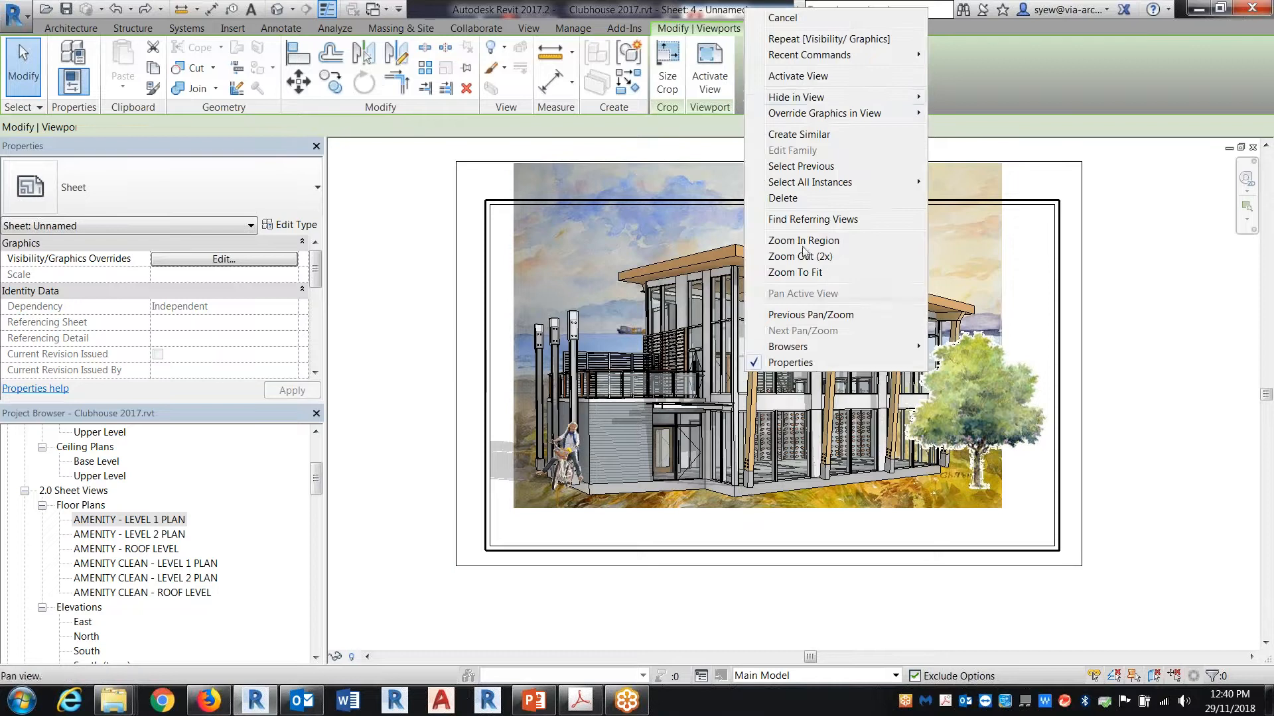
{"action": "left_click", "coordinate": [803, 83]}
{"action": "left_click", "coordinate": [412, 656]}
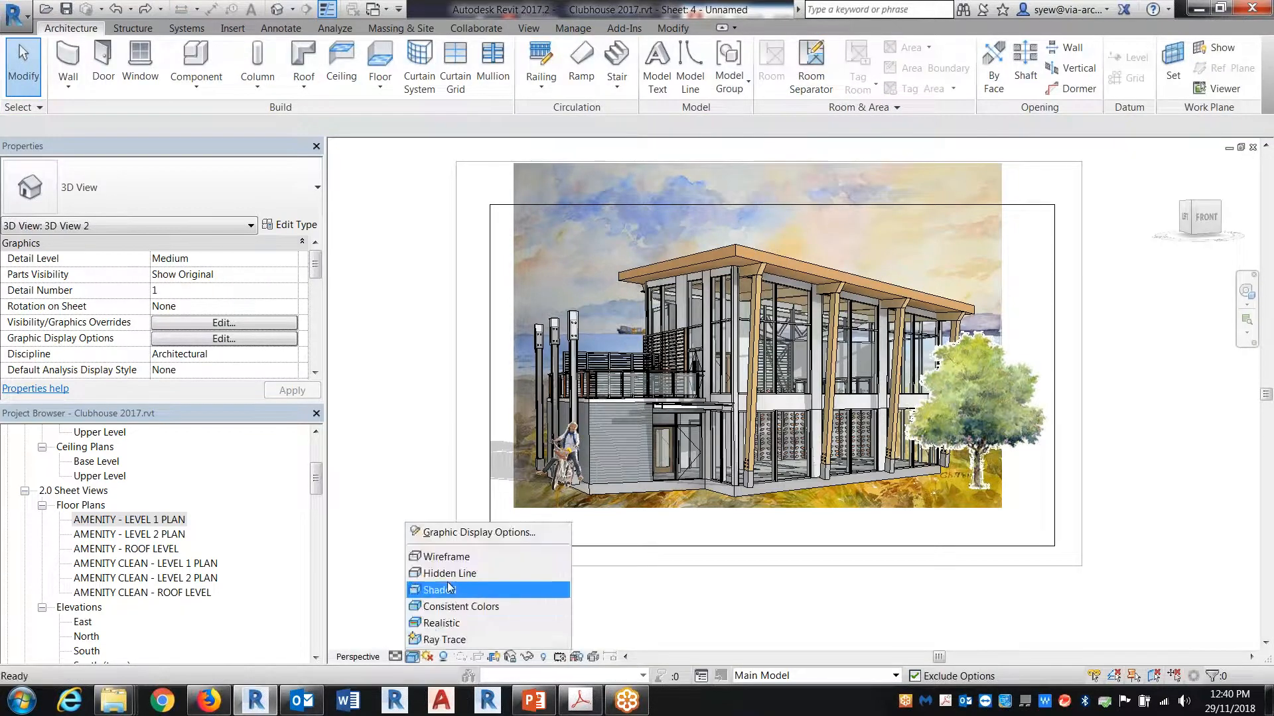
{"action": "left_click", "coordinate": [446, 574]}
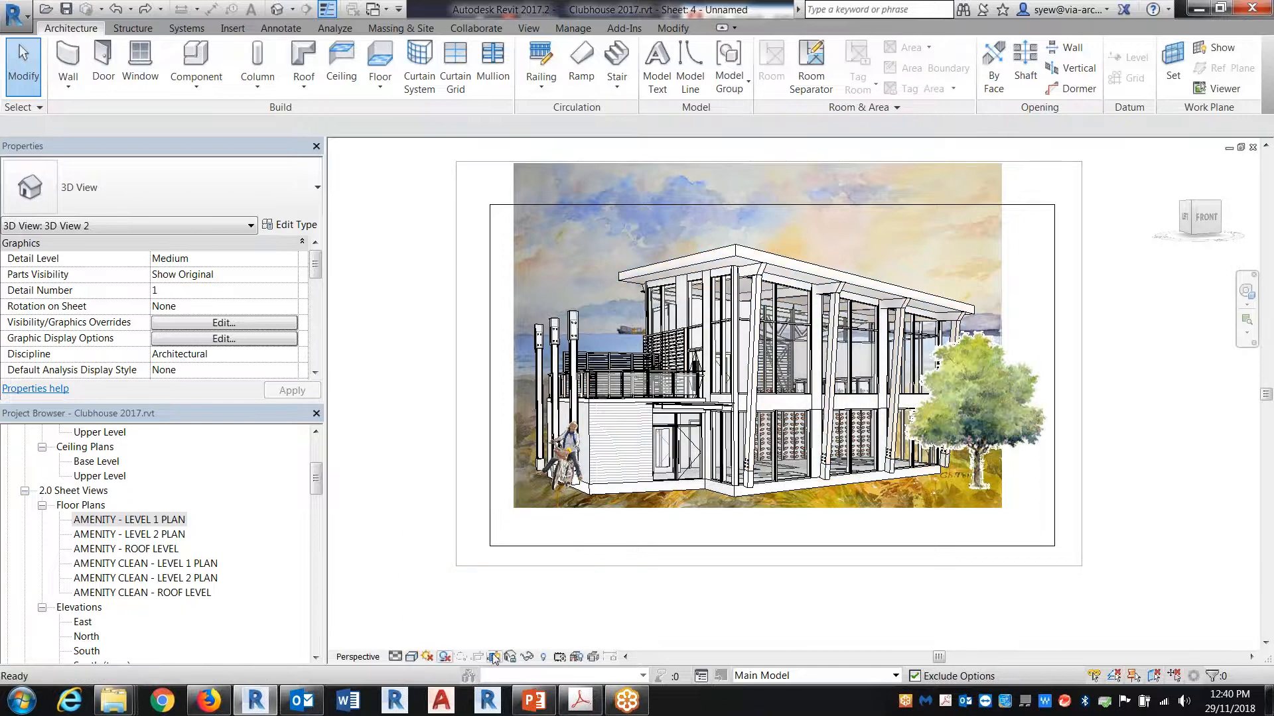
{"action": "right_click", "coordinate": [576, 594]}
{"action": "left_click", "coordinate": [642, 394]}
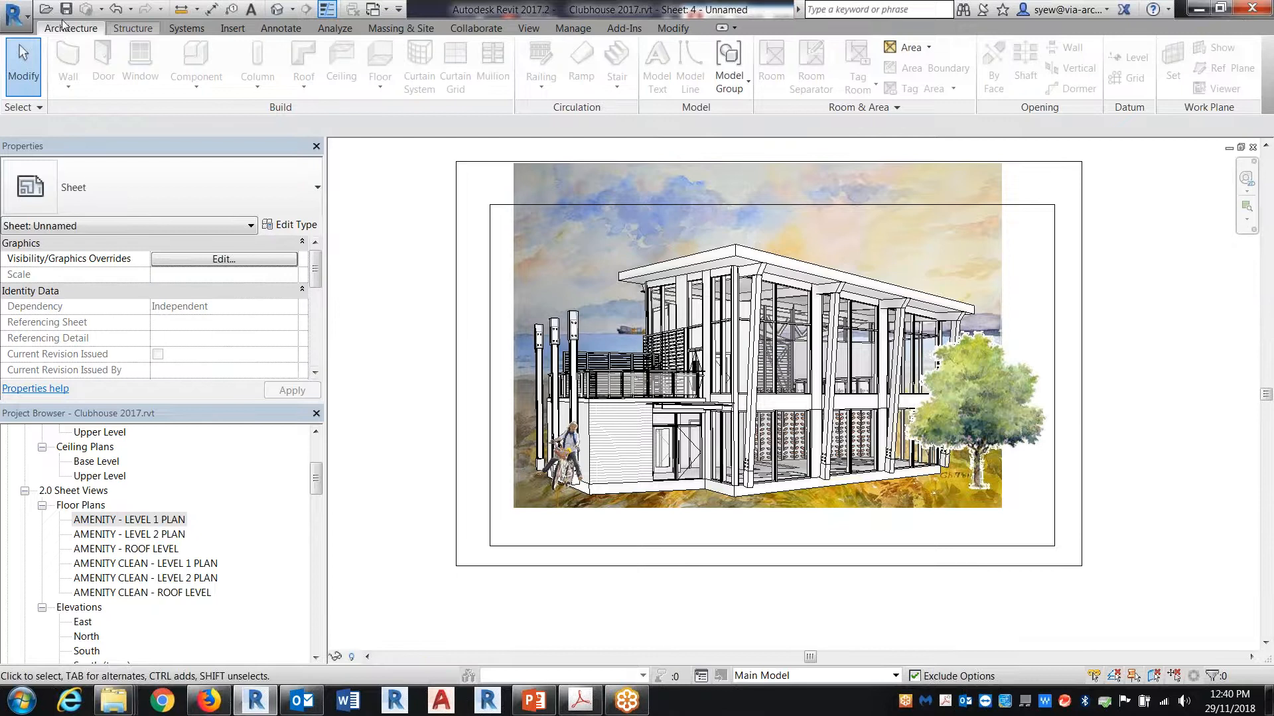
Step: Export the current sheet as an AutoCAD 2013 DWG to the Background folder, without exporting views and links as external references
{"action": "left_click", "coordinate": [13, 13]}
{"action": "mouse_move", "coordinate": [85, 217]}
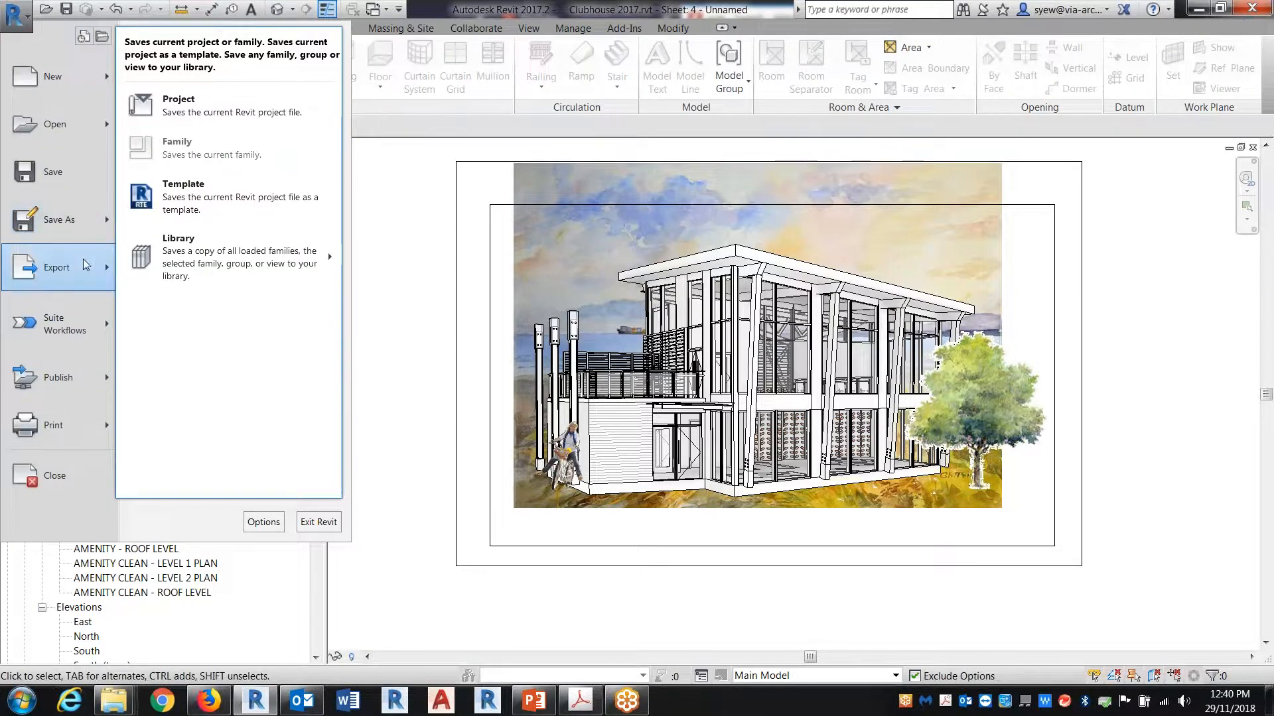
{"action": "mouse_move", "coordinate": [85, 265]}
{"action": "mouse_move", "coordinate": [214, 82]}
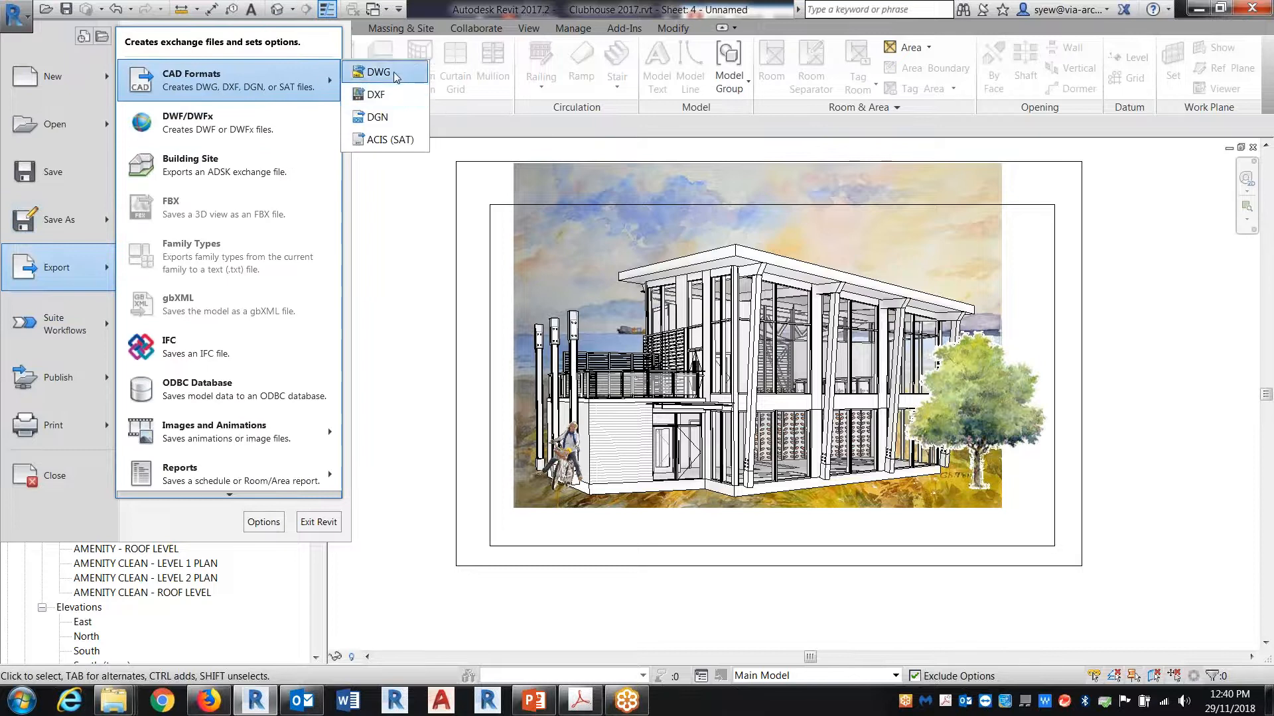
{"action": "left_click", "coordinate": [395, 74]}
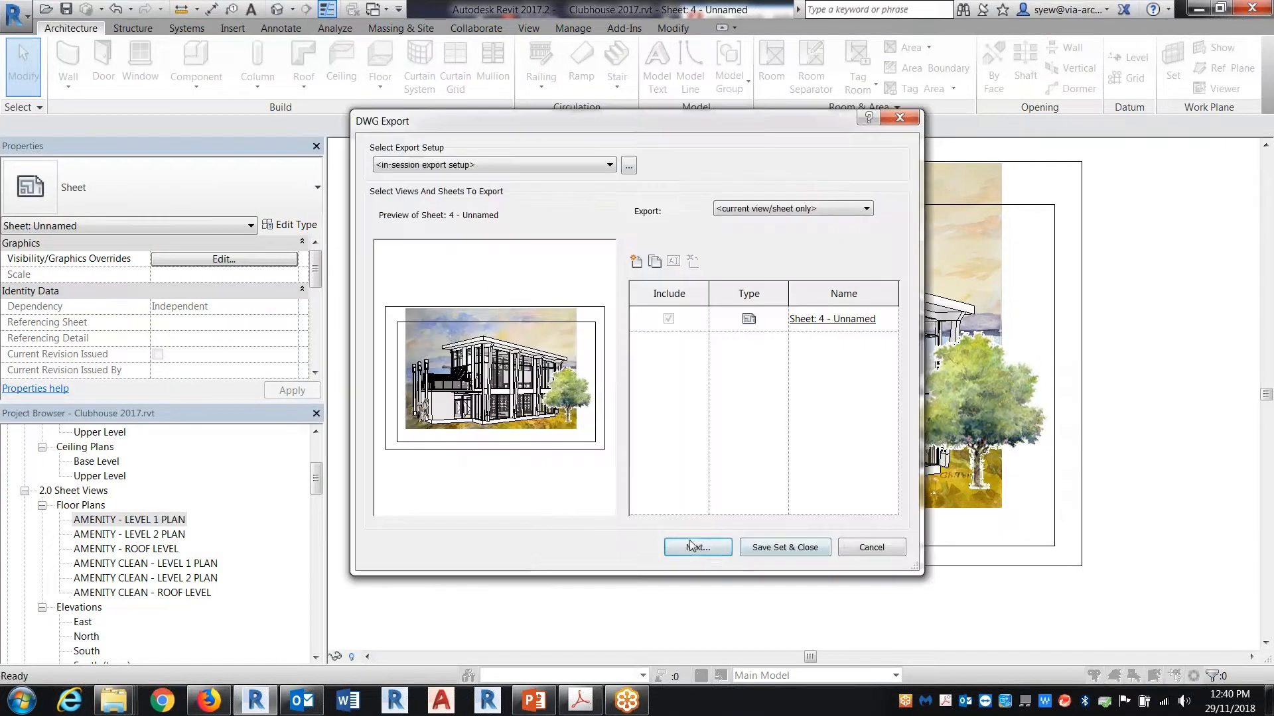
{"action": "left_click", "coordinate": [690, 545]}
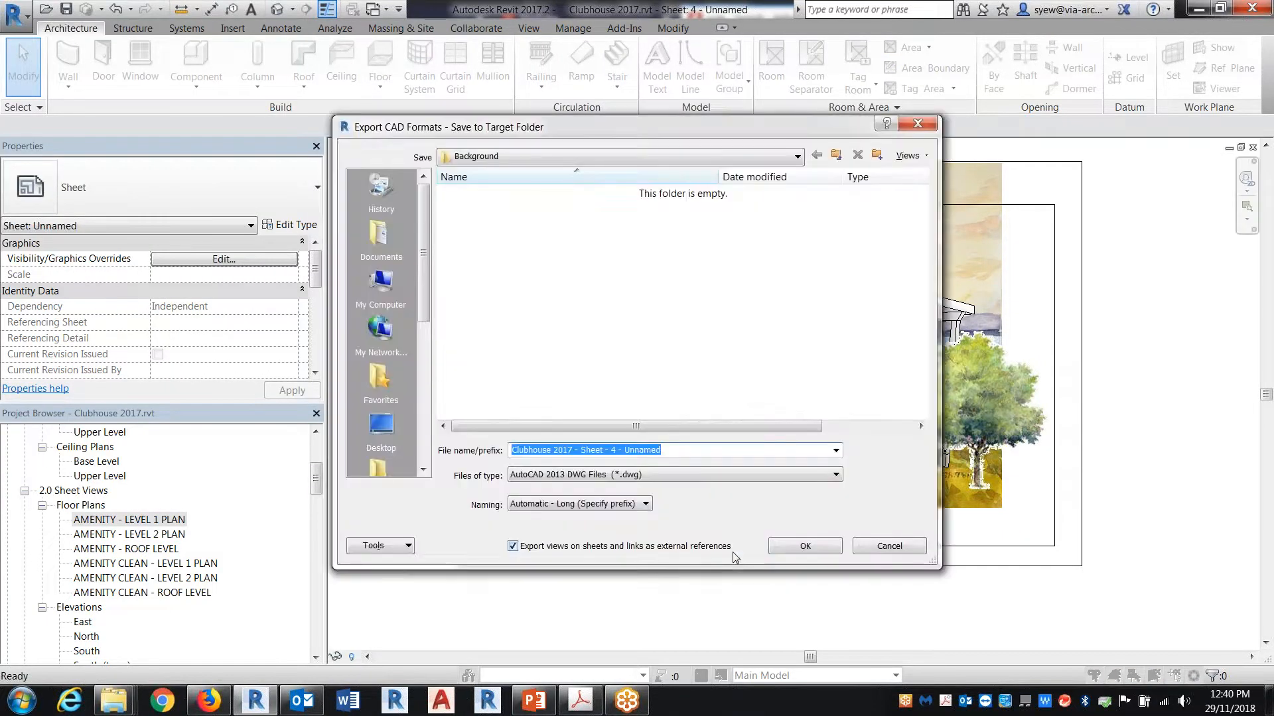
{"action": "left_click", "coordinate": [513, 546]}
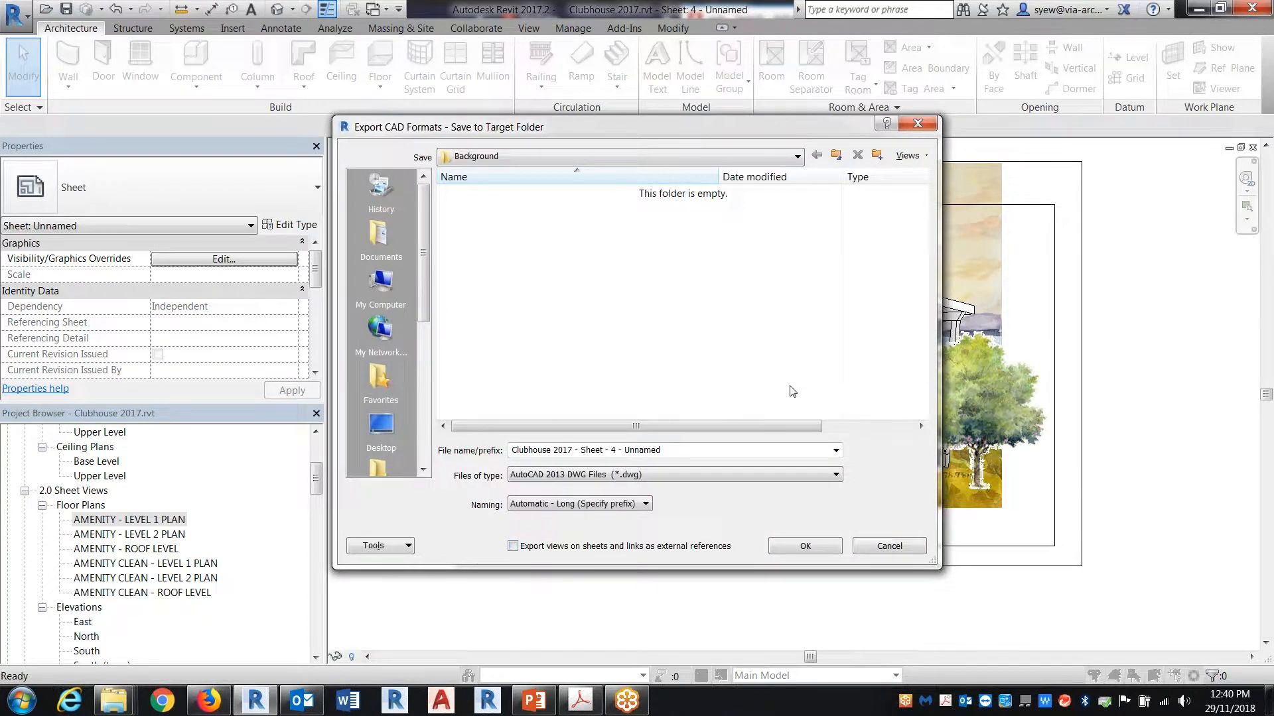
{"action": "left_click", "coordinate": [805, 546]}
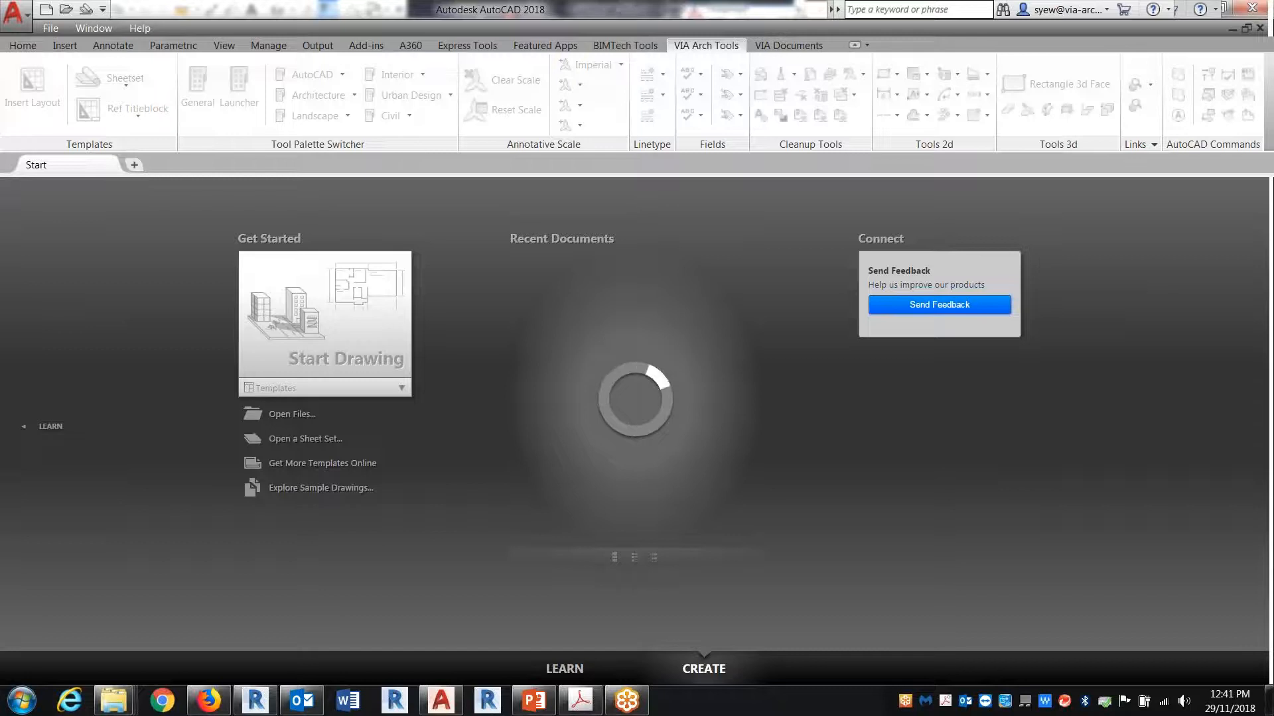
Step: Switch back to Revit and create a new family from the Metric Furniture.rft template
{"action": "left_click", "coordinate": [255, 700]}
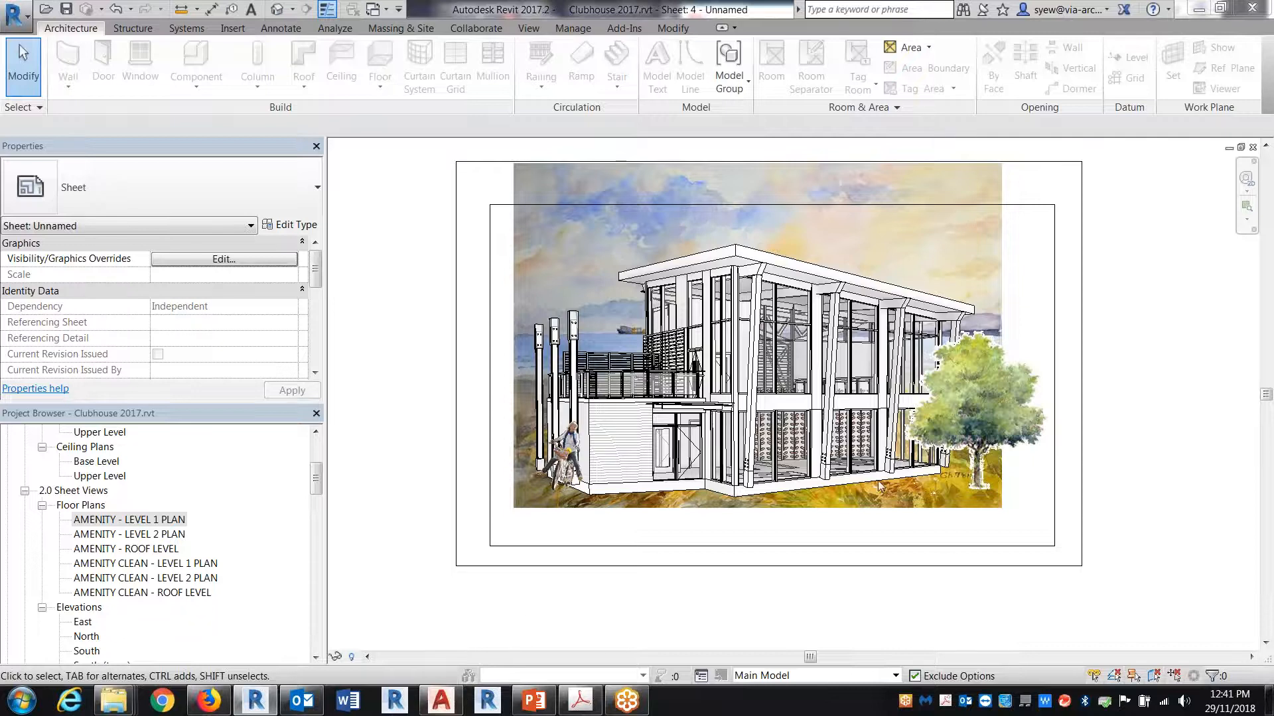
{"action": "left_click", "coordinate": [13, 19]}
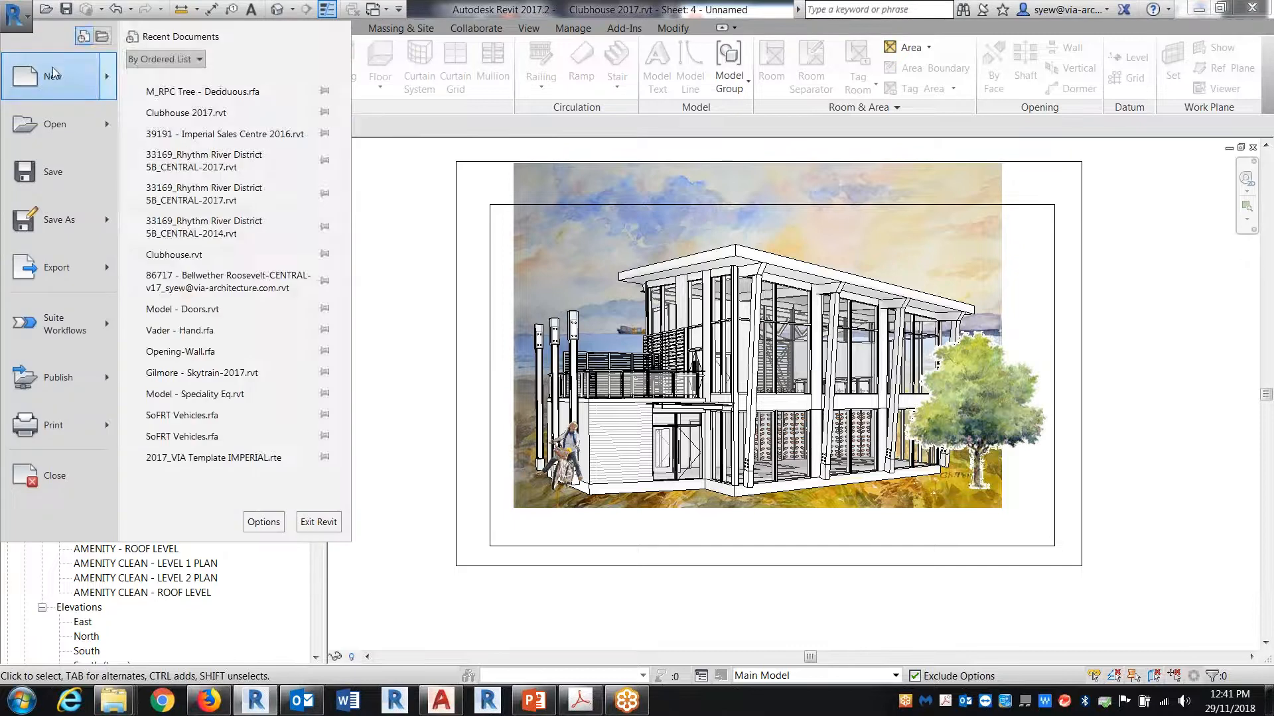
{"action": "mouse_move", "coordinate": [53, 66]}
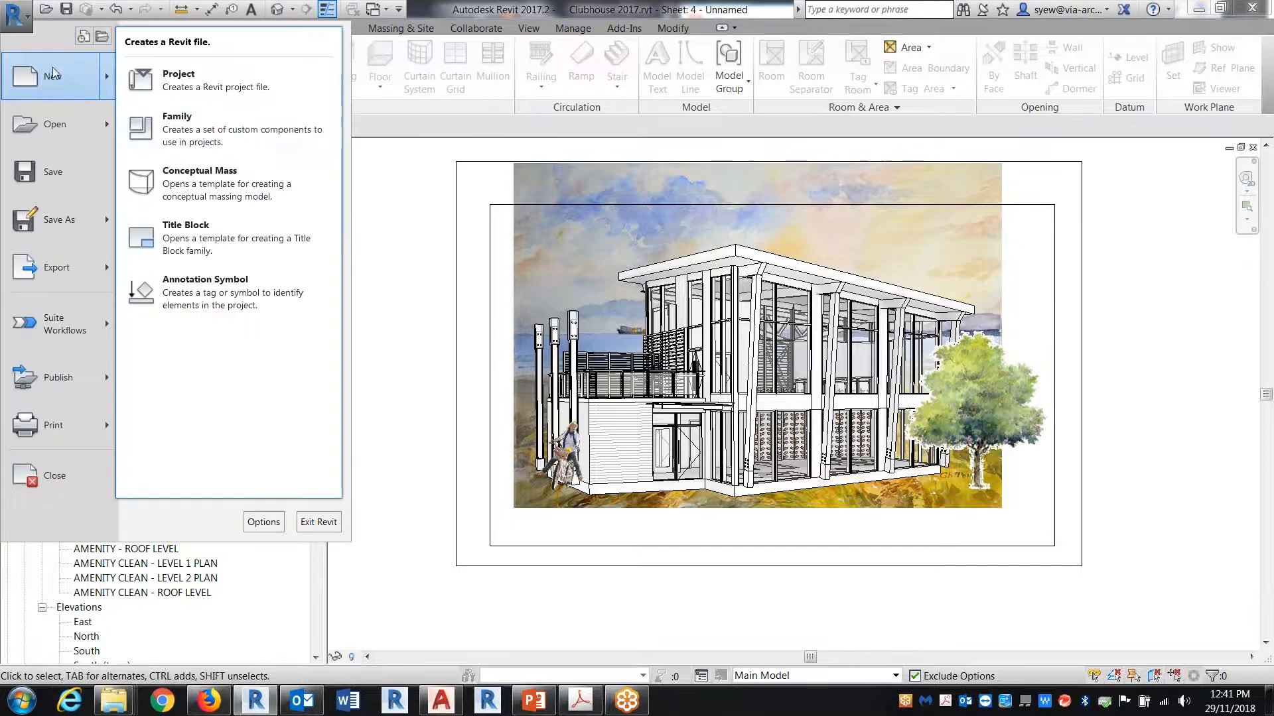
{"action": "left_click", "coordinate": [190, 131]}
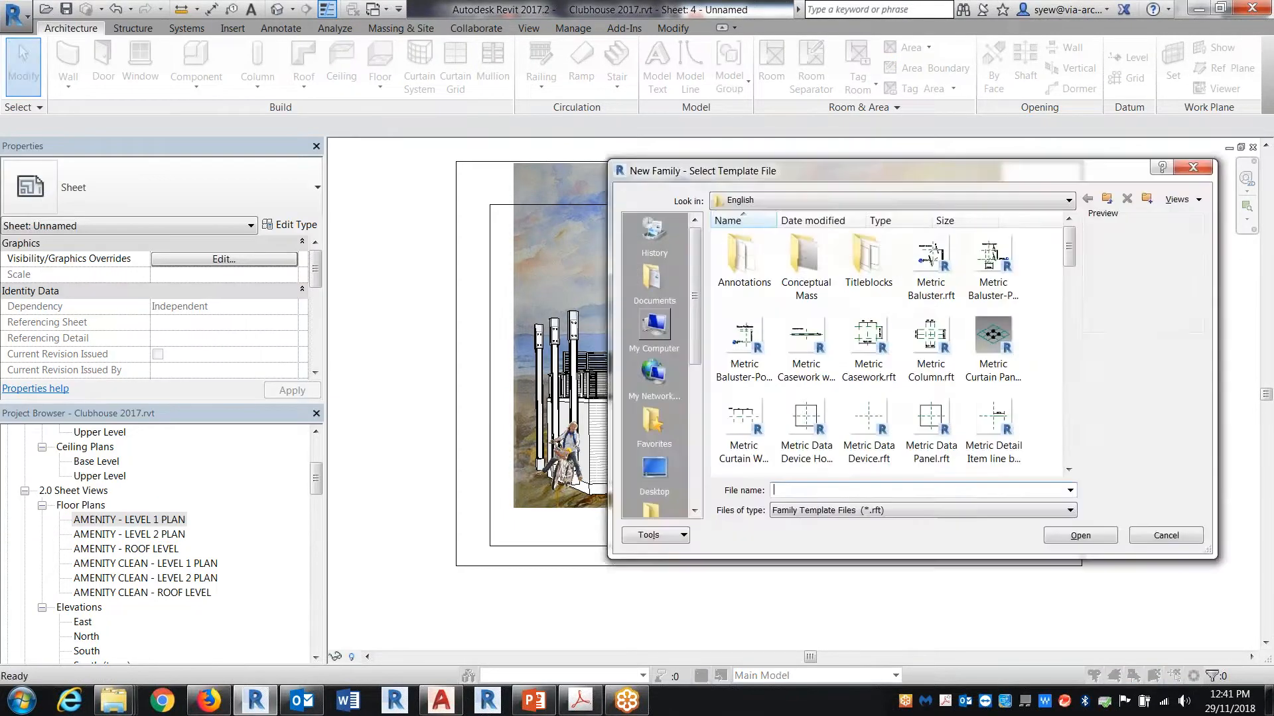
{"action": "scroll", "coordinate": [972, 356], "scroll_direction": "down", "scroll_amount": 6}
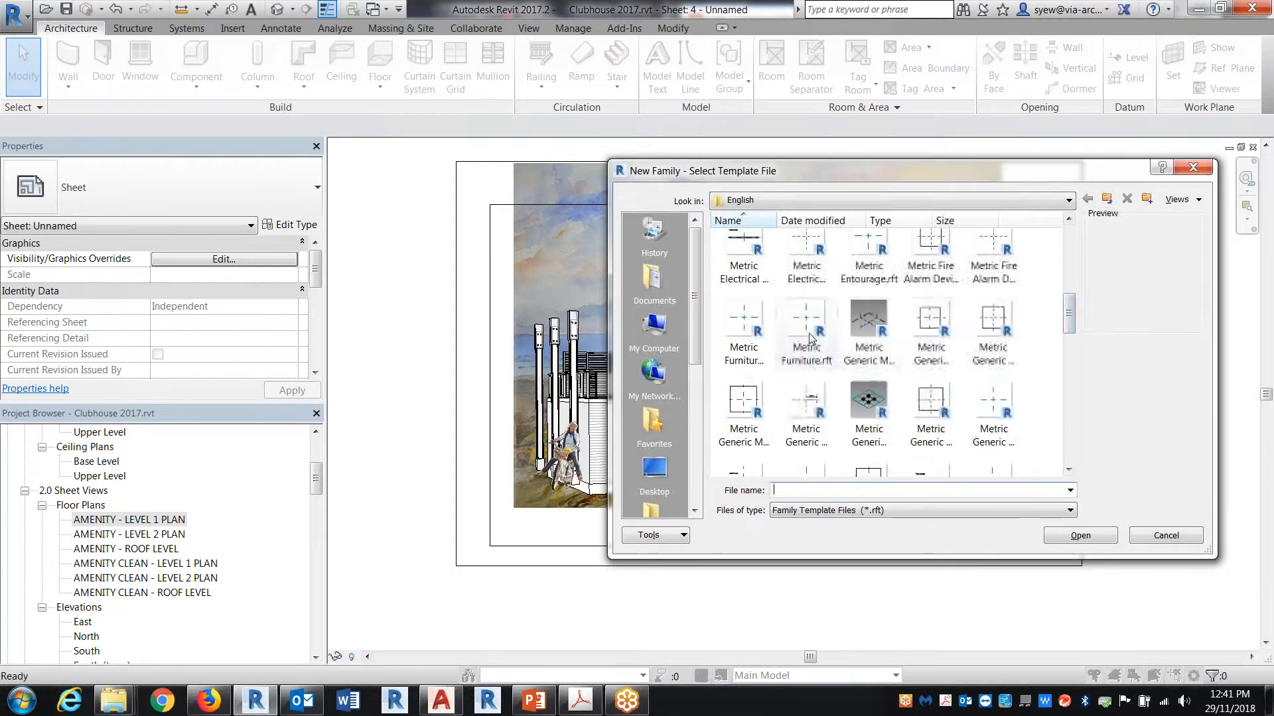
{"action": "left_click", "coordinate": [746, 323]}
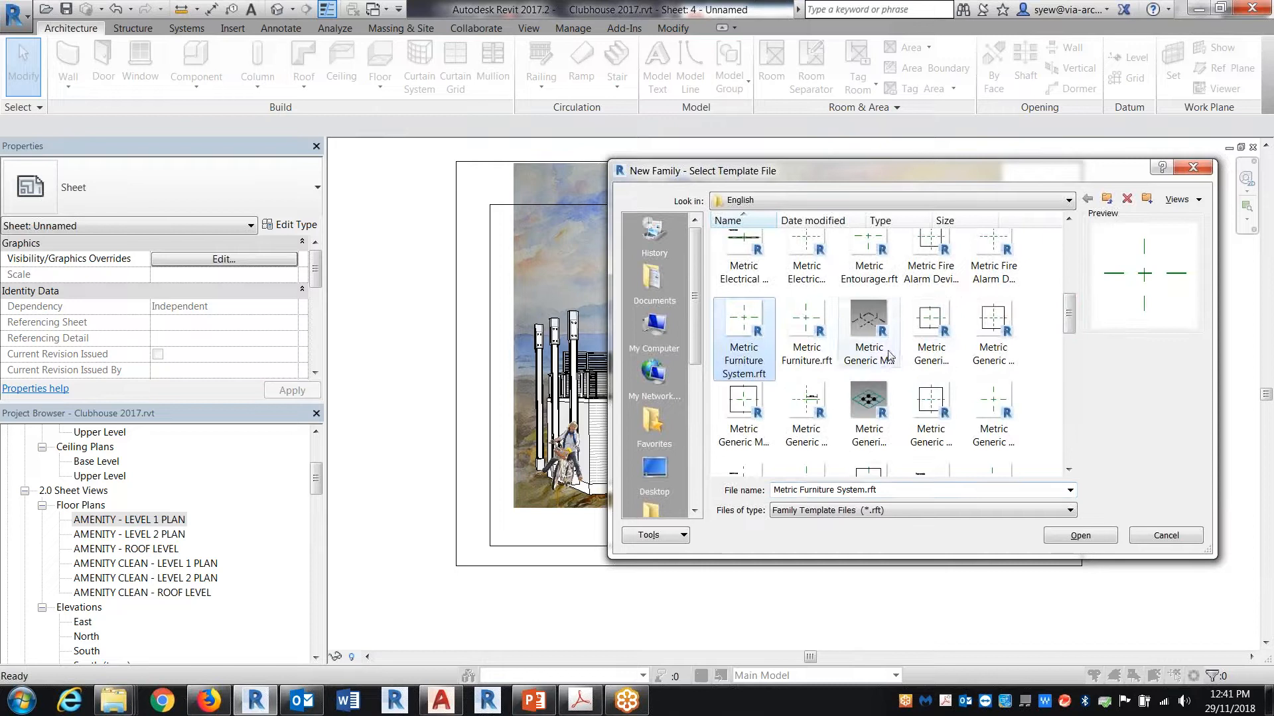
{"action": "left_click", "coordinate": [795, 326]}
{"action": "left_click", "coordinate": [1097, 537]}
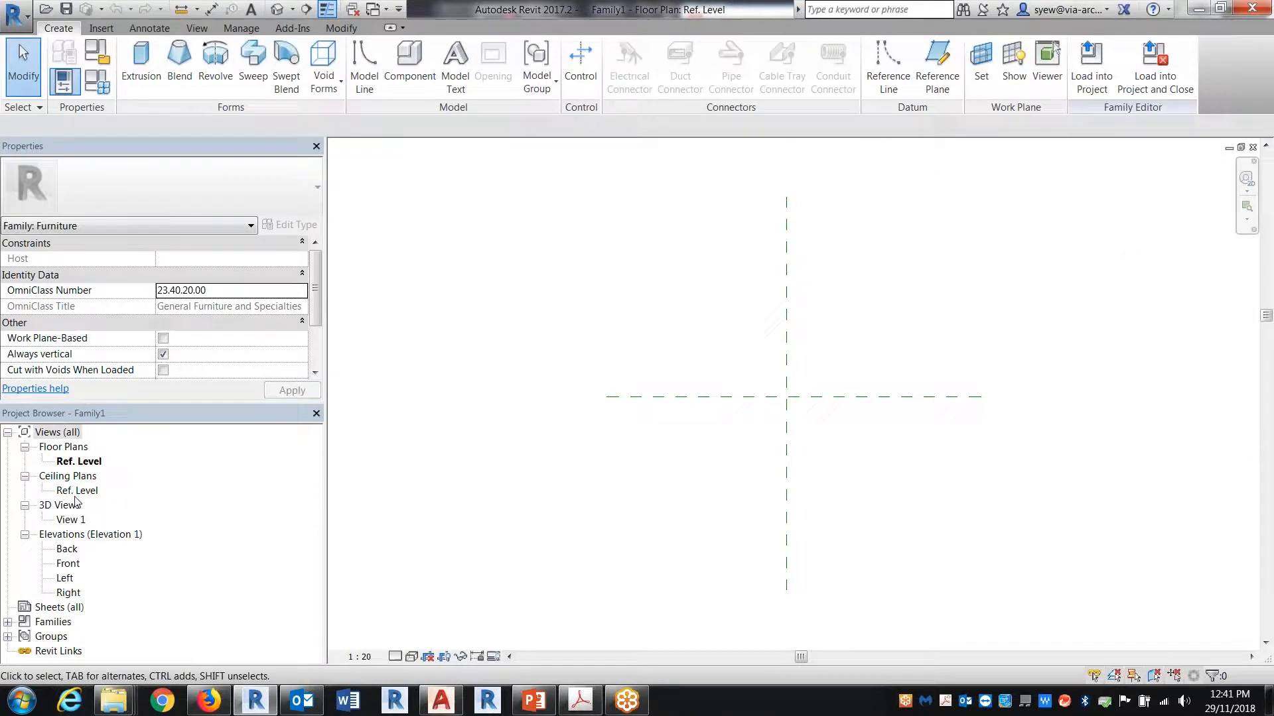
Step: On the Front elevation, create a rectangular extrusion standing on the Ref. Level with an extrusion end of 250
{"action": "double_click", "coordinate": [70, 565]}
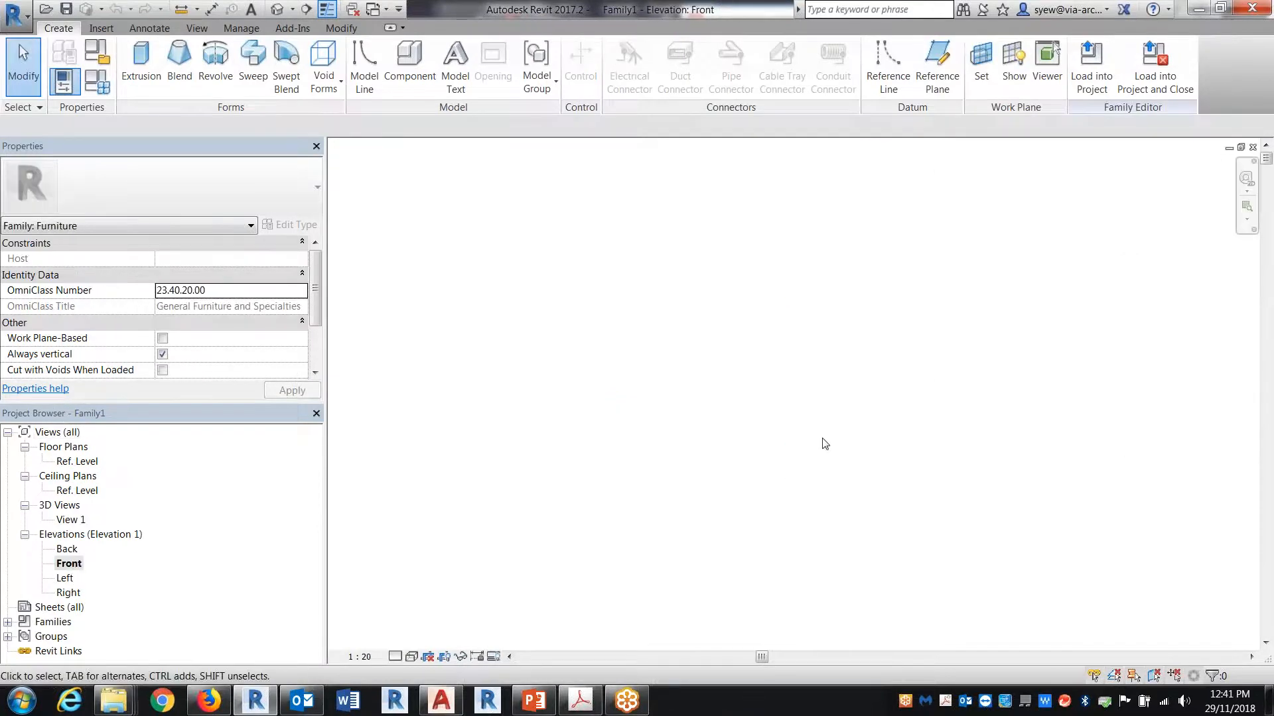
{"action": "left_click", "coordinate": [140, 67]}
{"action": "left_click", "coordinate": [621, 50]}
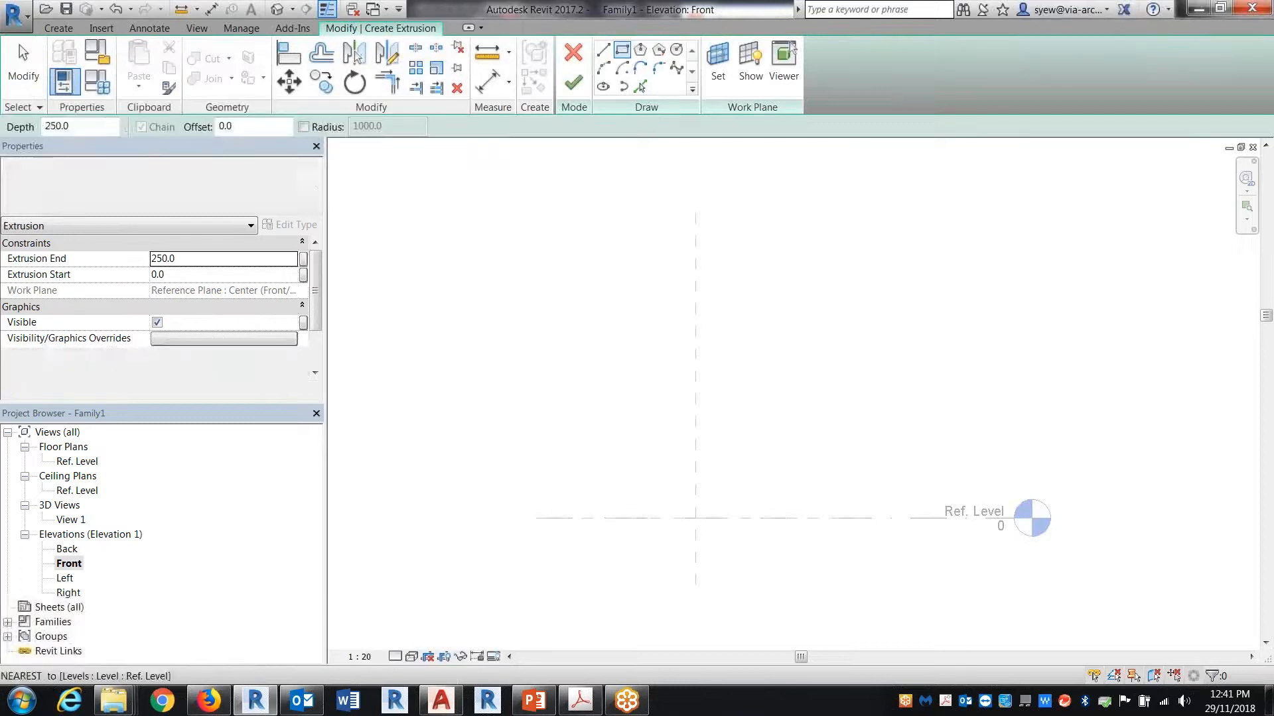
{"action": "left_click", "coordinate": [662, 517]}
{"action": "left_click", "coordinate": [743, 463]}
{"action": "key", "text": "Escape"}
{"action": "key", "text": "Escape"}
{"action": "scroll", "coordinate": [710, 518], "scroll_direction": "up", "scroll_amount": 3}
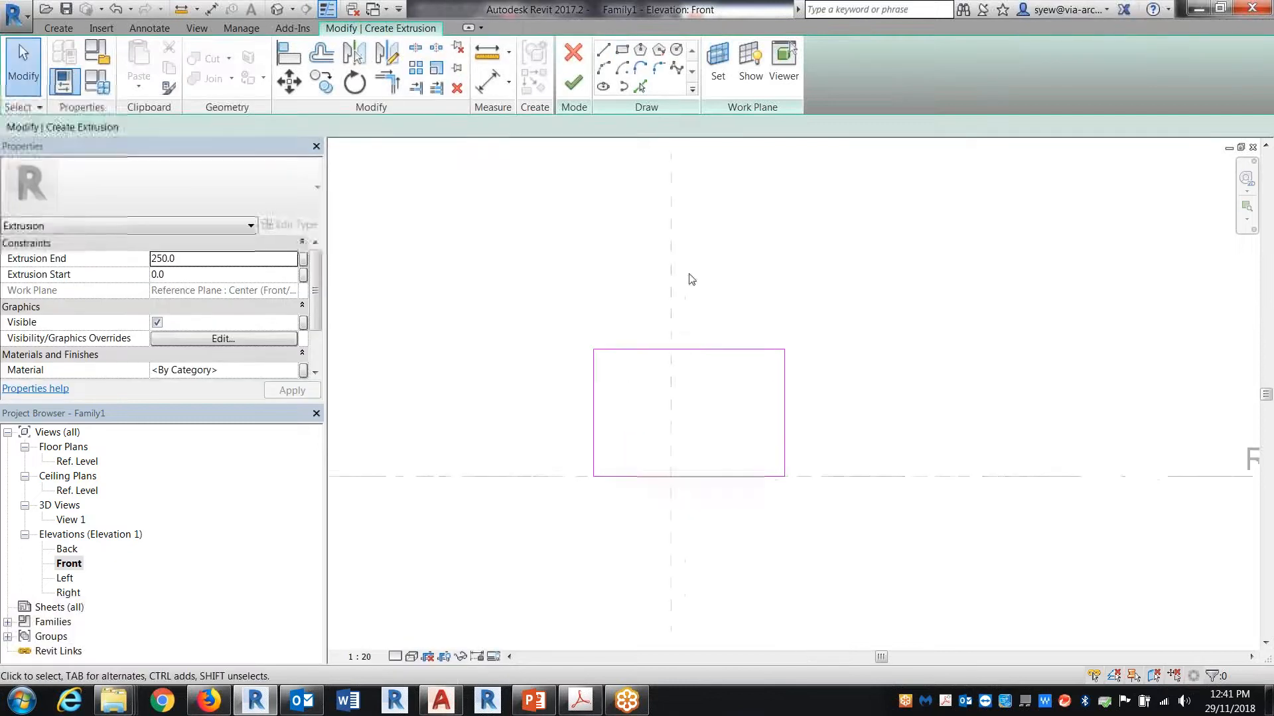
{"action": "left_click", "coordinate": [573, 82]}
{"action": "left_click", "coordinate": [847, 532]}
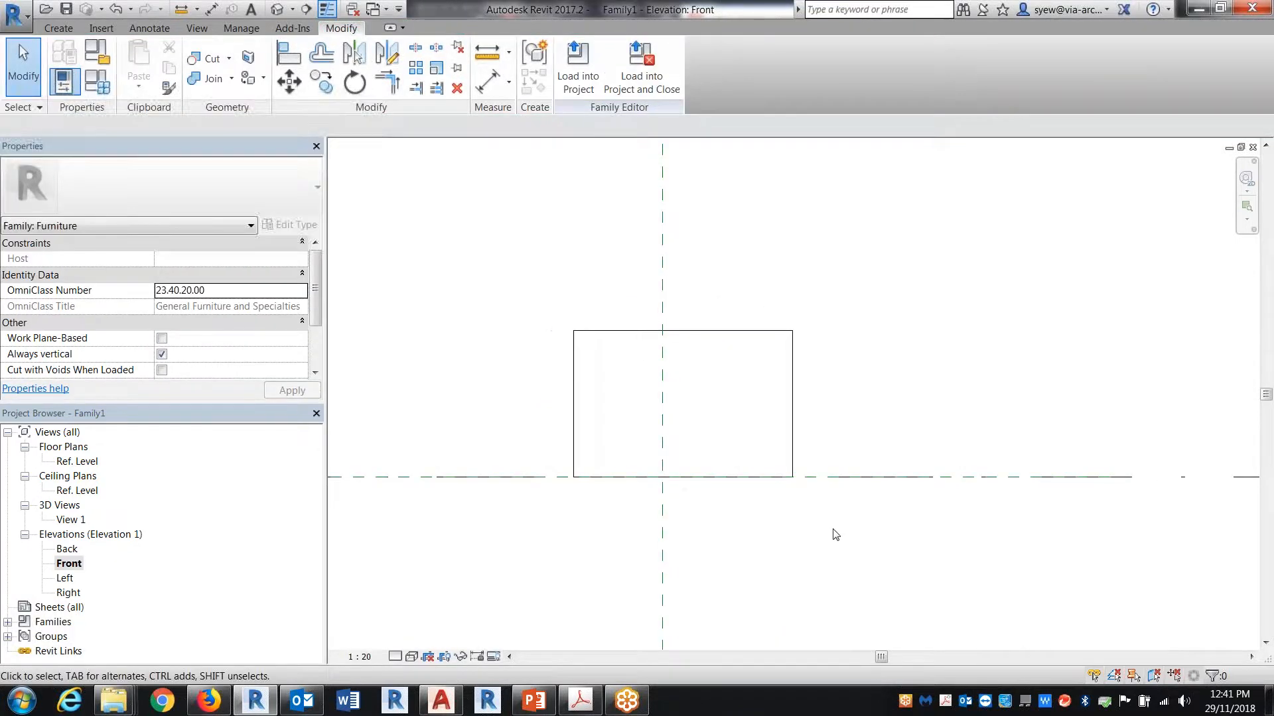
Step: Import Clubhouse 2017 - Sheet - 4 - Unnamed.dwg into the family, positioned Auto - Origin to Origin at the Ref. Level
{"action": "left_click", "coordinate": [103, 28]}
{"action": "left_click", "coordinate": [280, 67]}
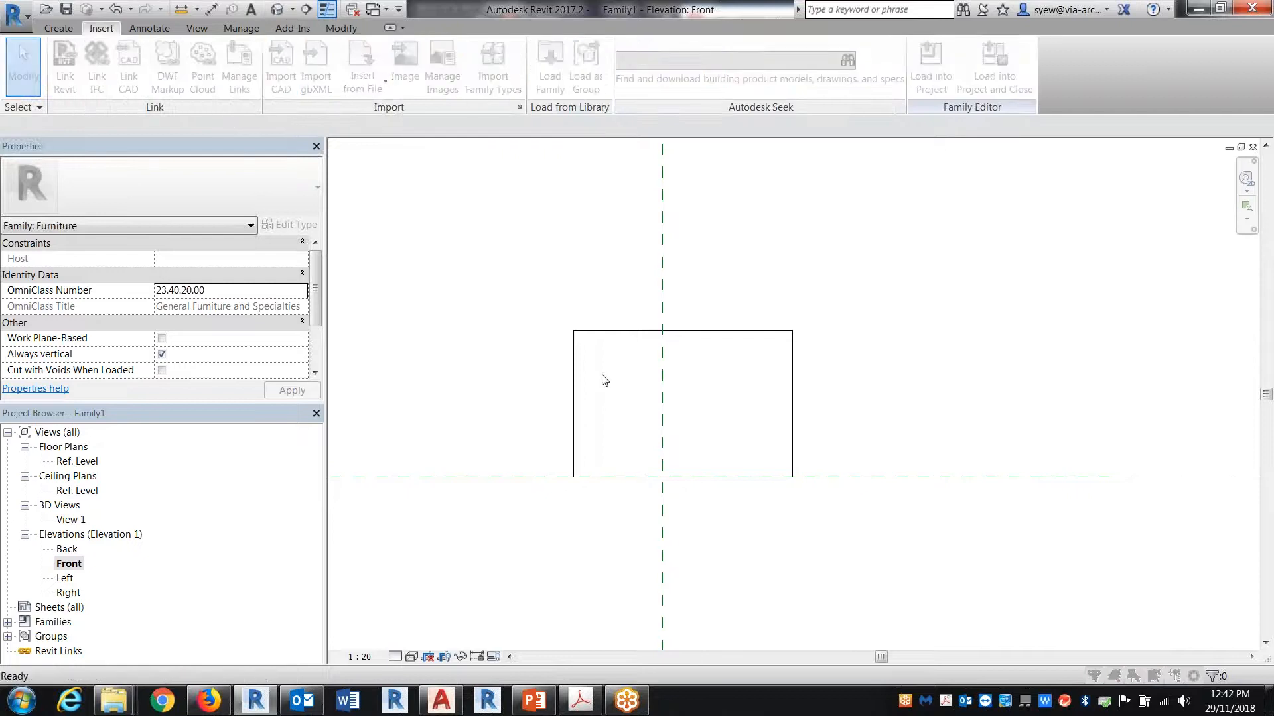
{"action": "left_click", "coordinate": [499, 184]}
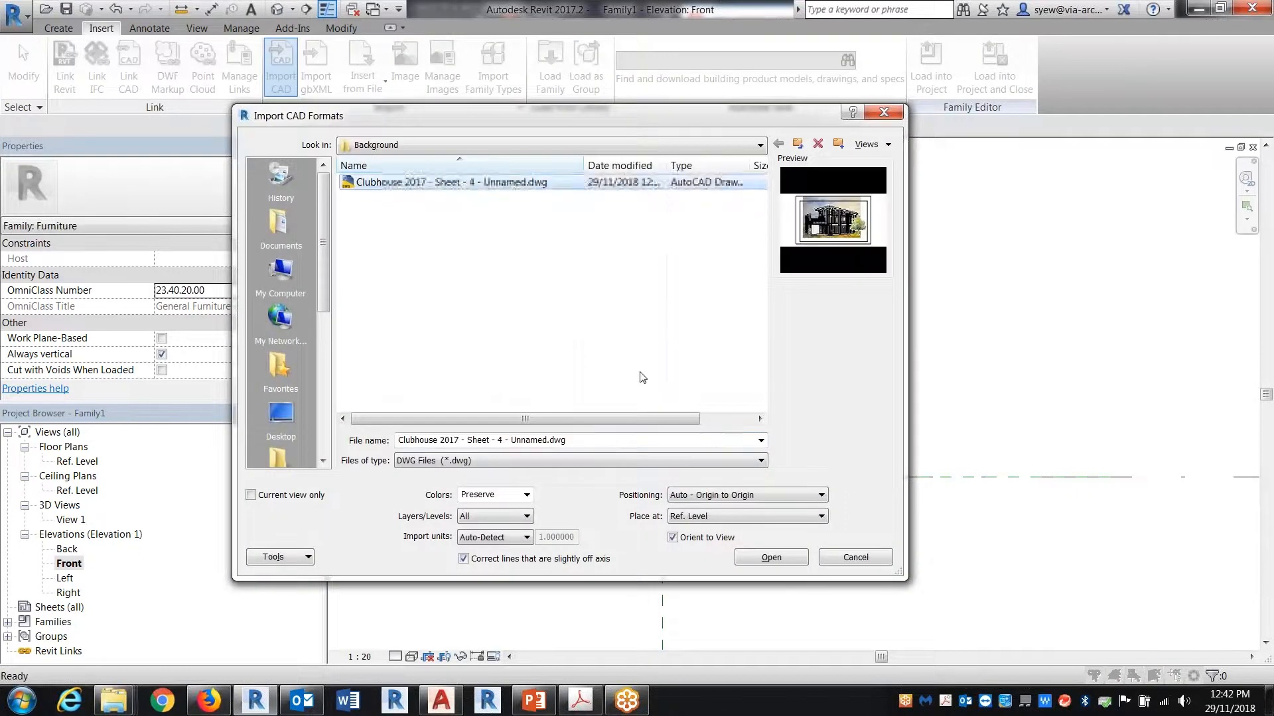
{"action": "left_click", "coordinate": [771, 557]}
{"action": "scroll", "coordinate": [745, 381], "scroll_direction": "down", "scroll_amount": 5}
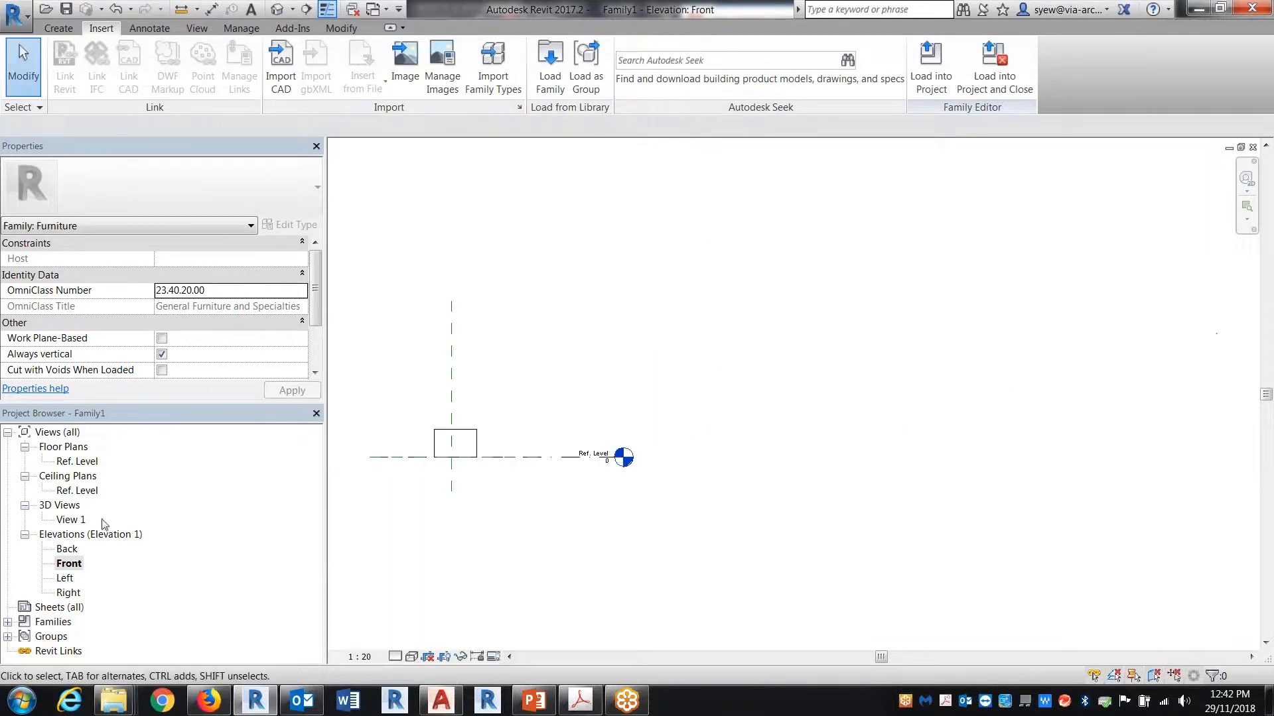
Step: Check the Ref. Level floor plan, open the default 3D view and set its visual style to Wireframe
{"action": "double_click", "coordinate": [80, 462]}
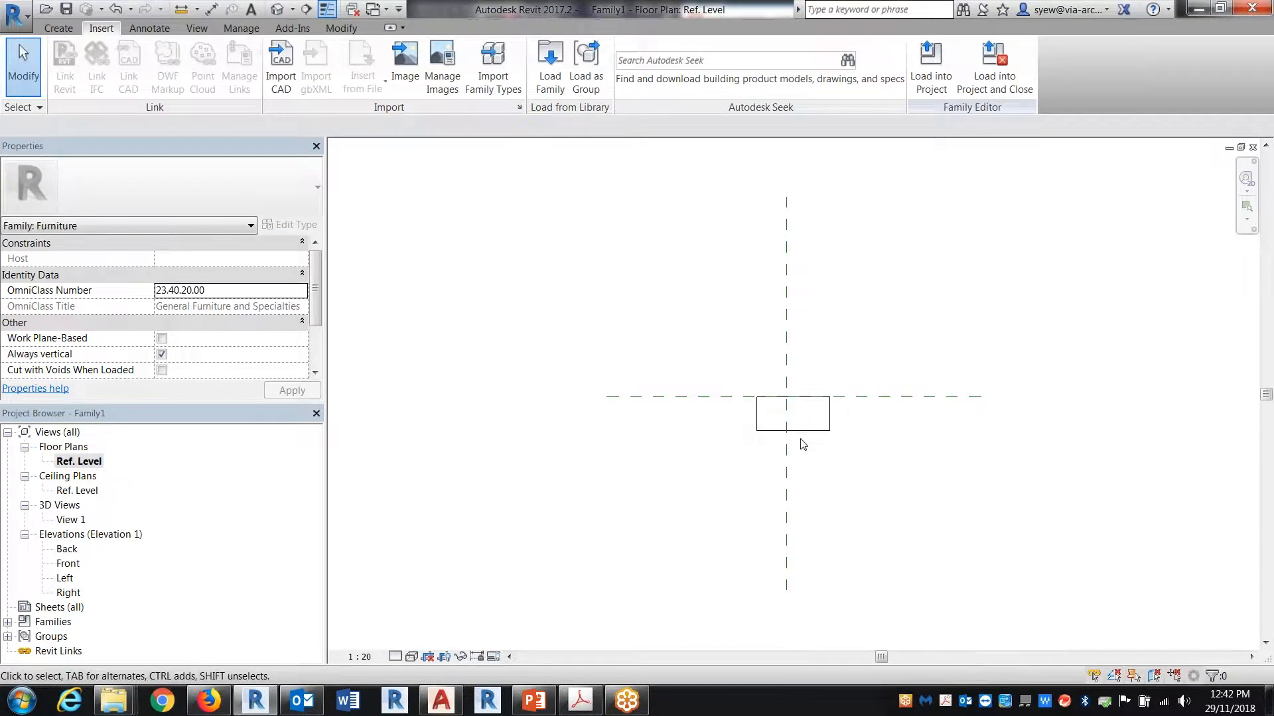
{"action": "scroll", "coordinate": [750, 442], "scroll_direction": "down", "scroll_amount": 3}
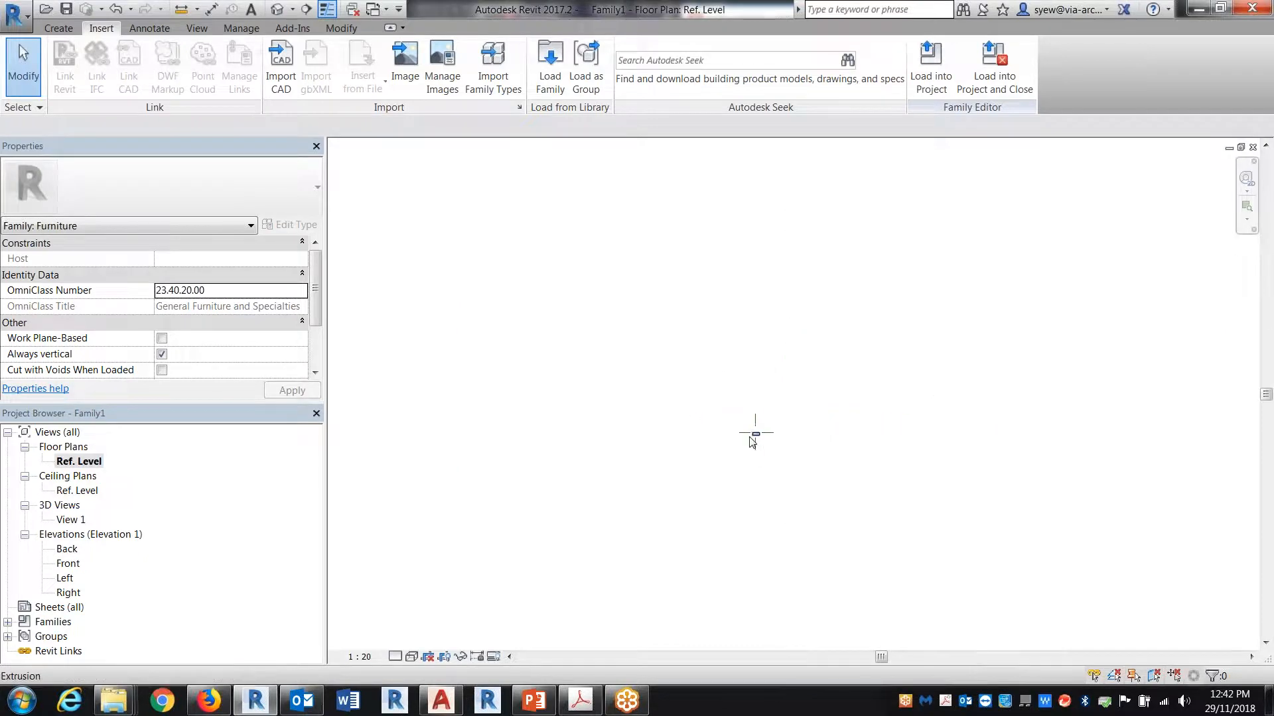
{"action": "left_click", "coordinate": [280, 9]}
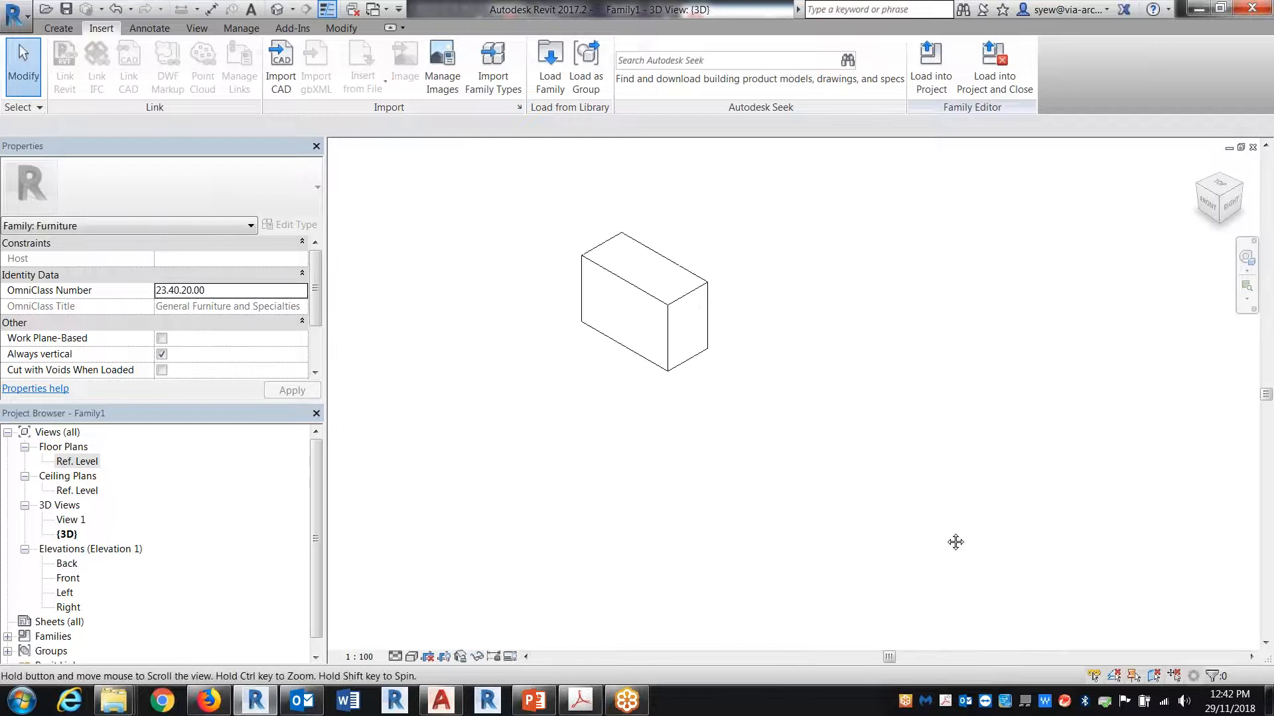
{"action": "scroll", "coordinate": [650, 287], "scroll_direction": "up", "scroll_amount": 2}
{"action": "left_click", "coordinate": [411, 657]}
{"action": "left_click", "coordinate": [438, 555]}
{"action": "middle_click_drag", "start_coordinate": [723, 309], "coordinate": [721, 449]}
{"action": "middle_click", "coordinate": [722, 449]}
{"action": "middle_click", "coordinate": [722, 449]}
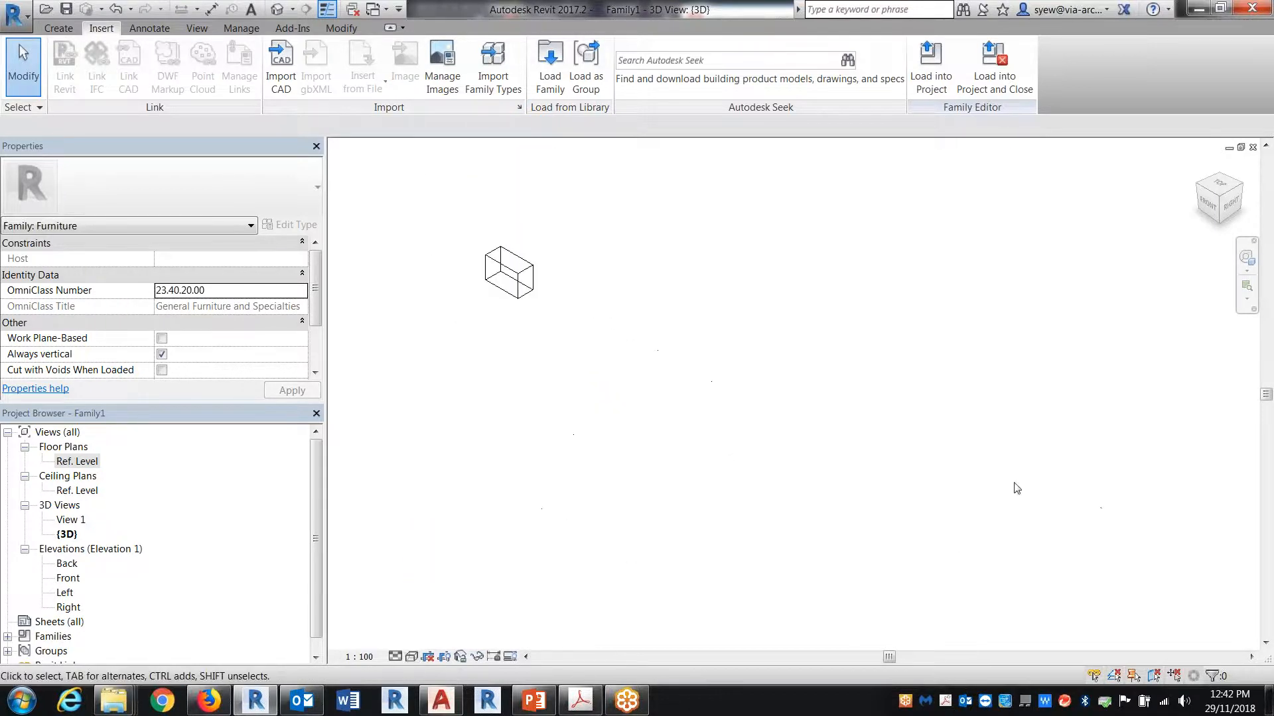
Step: Locate the imported clubhouse drawing in the 3D view and select it to compare its position and size with the extrusion
{"action": "scroll", "coordinate": [653, 339], "scroll_direction": "down", "scroll_amount": 5}
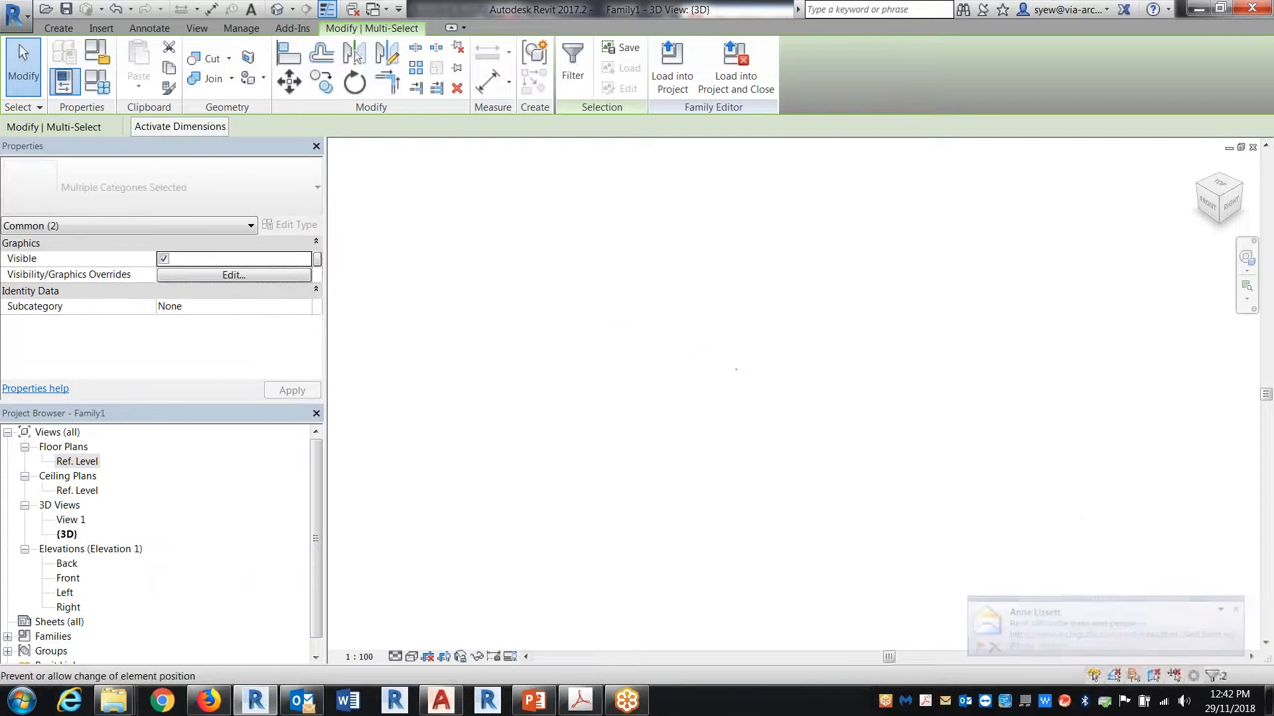
{"action": "scroll", "coordinate": [730, 345], "scroll_direction": "up", "scroll_amount": 6}
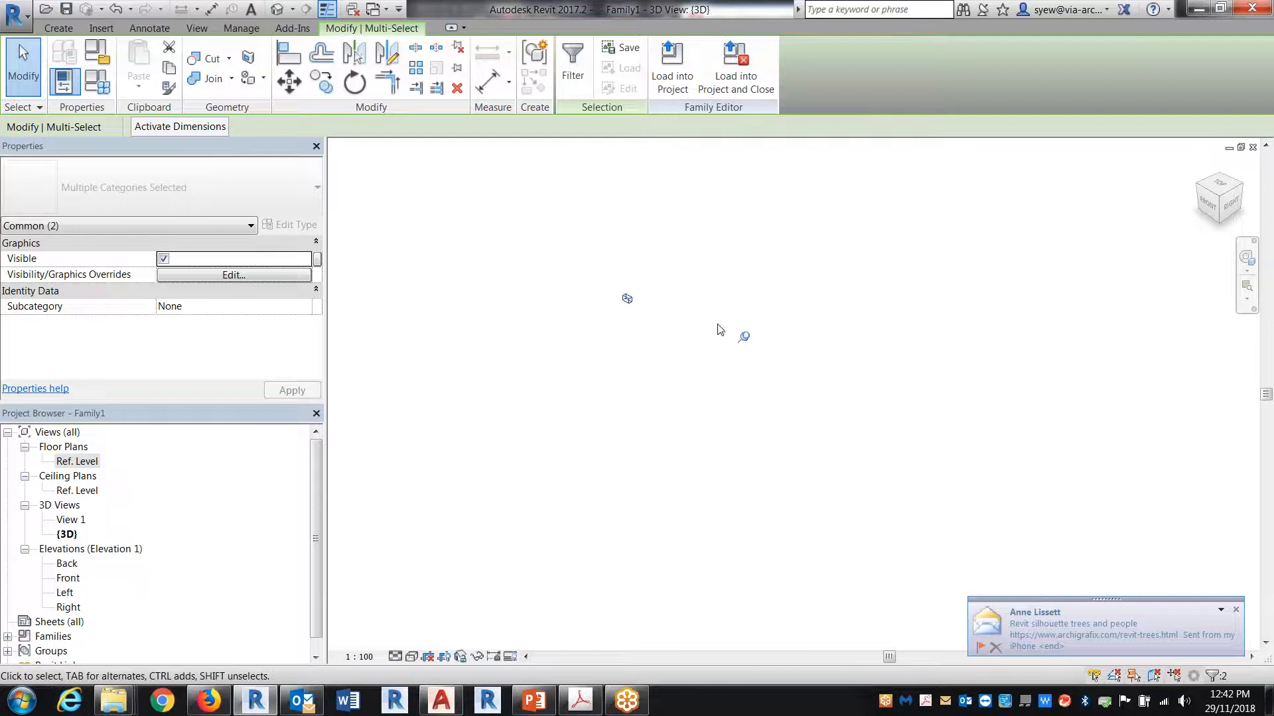
{"action": "scroll", "coordinate": [788, 312], "scroll_direction": "up", "scroll_amount": 2}
{"action": "key", "text": "Escape"}
{"action": "scroll", "coordinate": [786, 317], "scroll_direction": "up", "scroll_amount": 2}
{"action": "scroll", "coordinate": [950, 388], "scroll_direction": "up", "scroll_amount": 1}
{"action": "scroll", "coordinate": [808, 325], "scroll_direction": "up", "scroll_amount": 2}
{"action": "scroll", "coordinate": [796, 318], "scroll_direction": "up", "scroll_amount": 2}
{"action": "scroll", "coordinate": [736, 281], "scroll_direction": "up", "scroll_amount": 3}
{"action": "scroll", "coordinate": [928, 371], "scroll_direction": "down", "scroll_amount": 4}
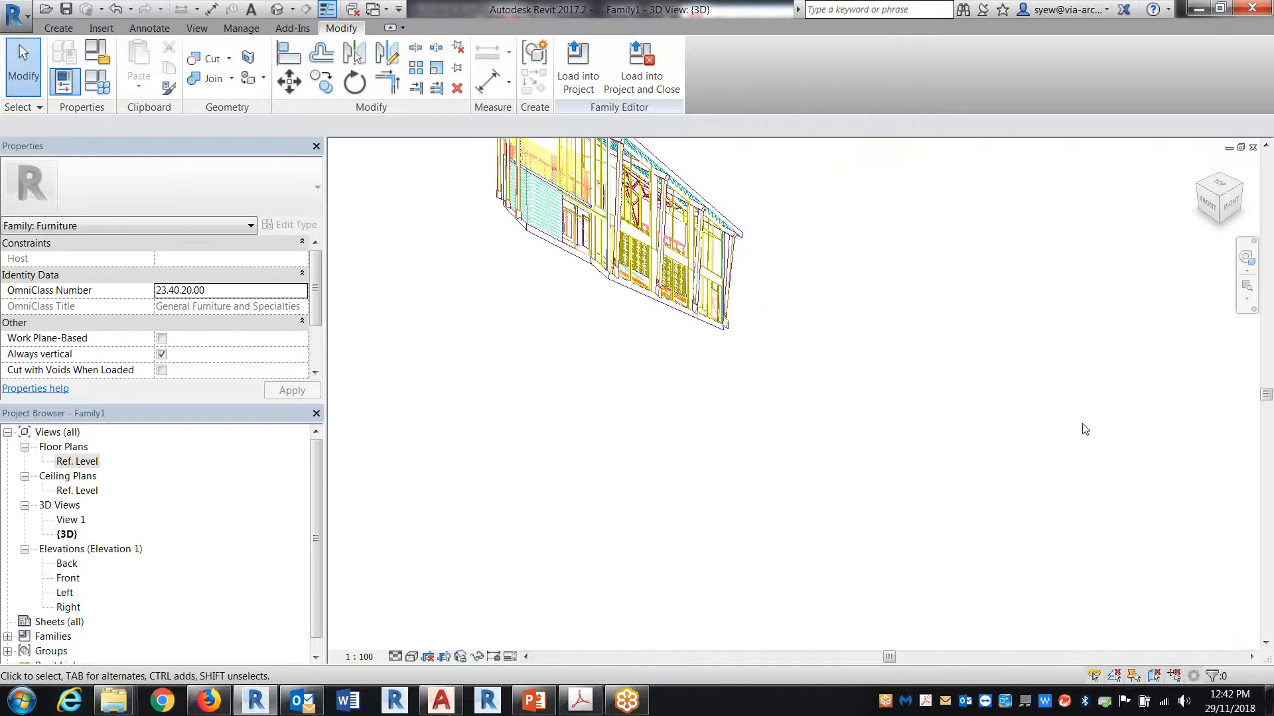
{"action": "scroll", "coordinate": [608, 492], "scroll_direction": "up", "scroll_amount": 3}
{"action": "left_click", "coordinate": [628, 429]}
{"action": "scroll", "coordinate": [628, 429], "scroll_direction": "down", "scroll_amount": 4}
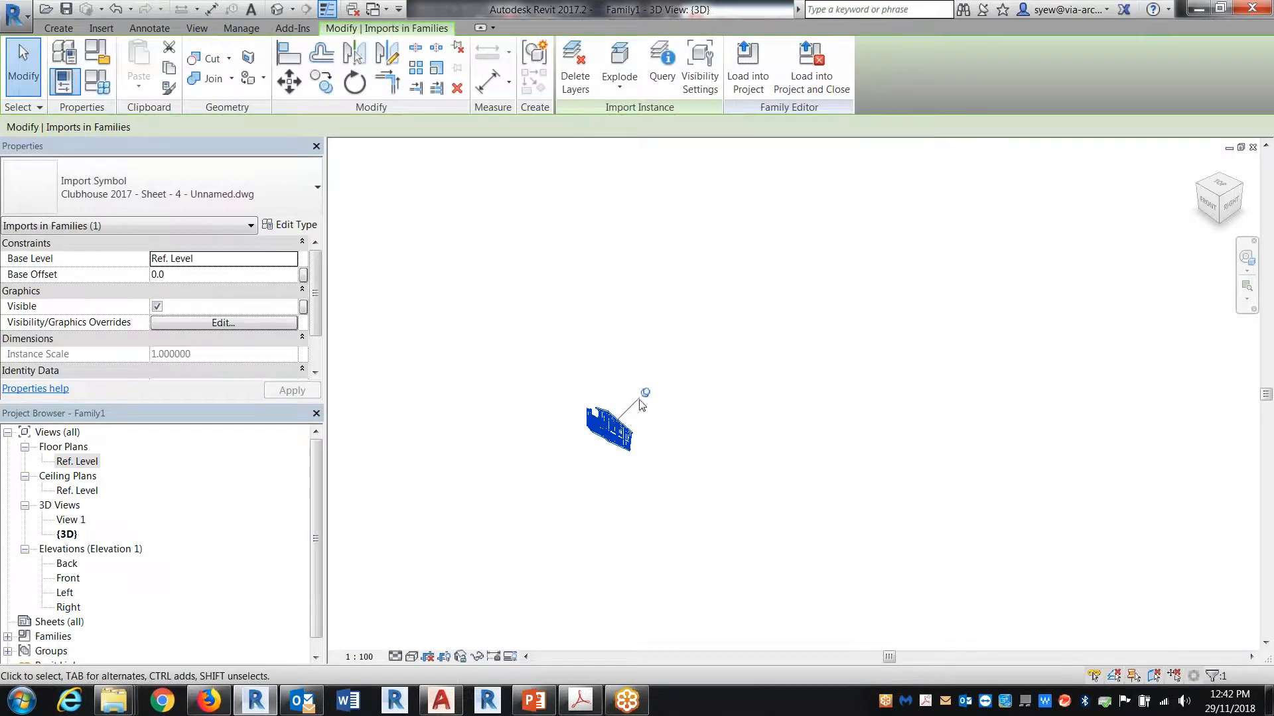
Step: On the Front elevation, move the imported clubhouse drawing from its distant location over to the rectangular extrusion
{"action": "double_click", "coordinate": [66, 578]}
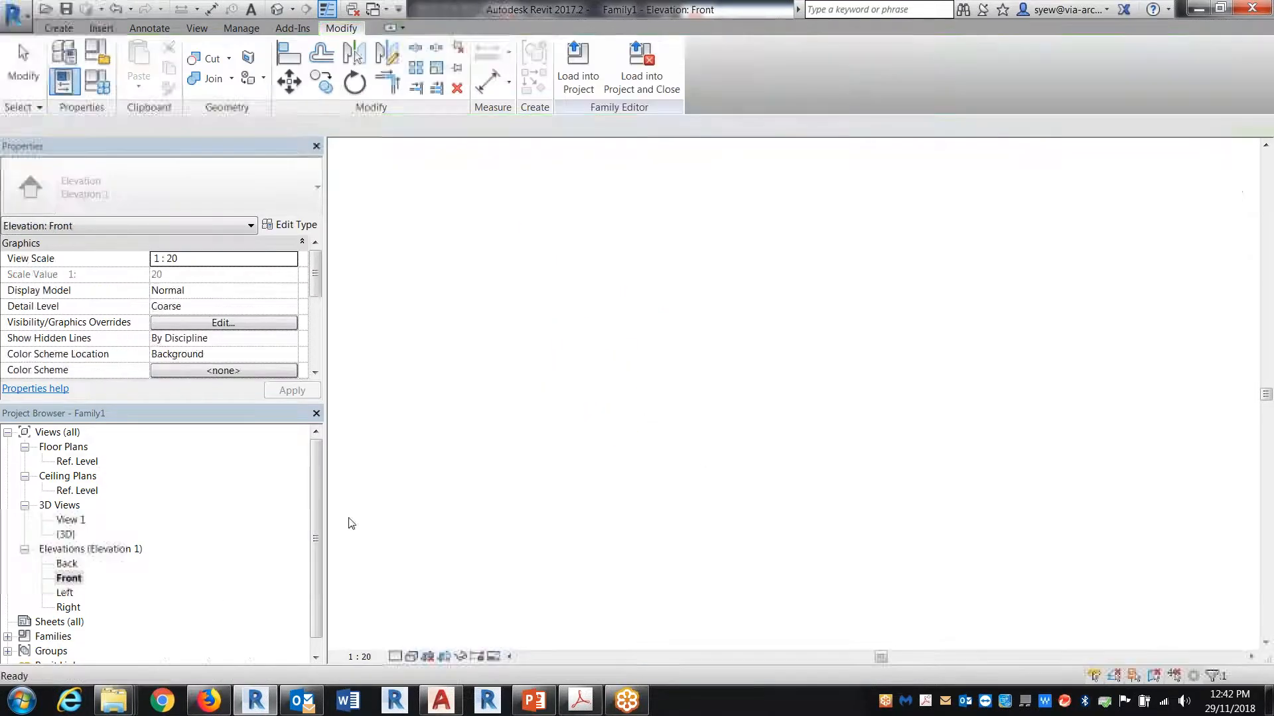
{"action": "left_click_drag", "start_coordinate": [1214, 339], "coordinate": [456, 480]}
{"action": "scroll", "coordinate": [457, 480], "scroll_direction": "up", "scroll_amount": 10}
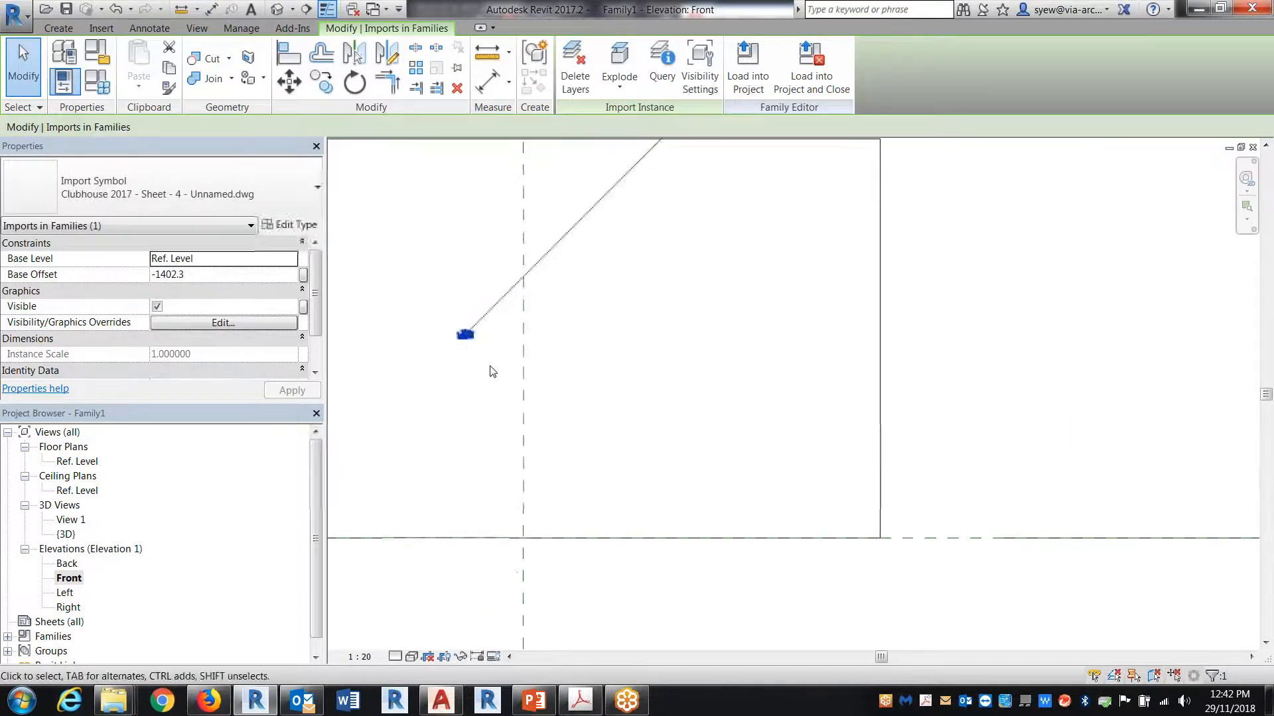
{"action": "left_click_drag", "start_coordinate": [612, 386], "coordinate": [586, 479]}
{"action": "scroll", "coordinate": [595, 520], "scroll_direction": "up", "scroll_amount": 4}
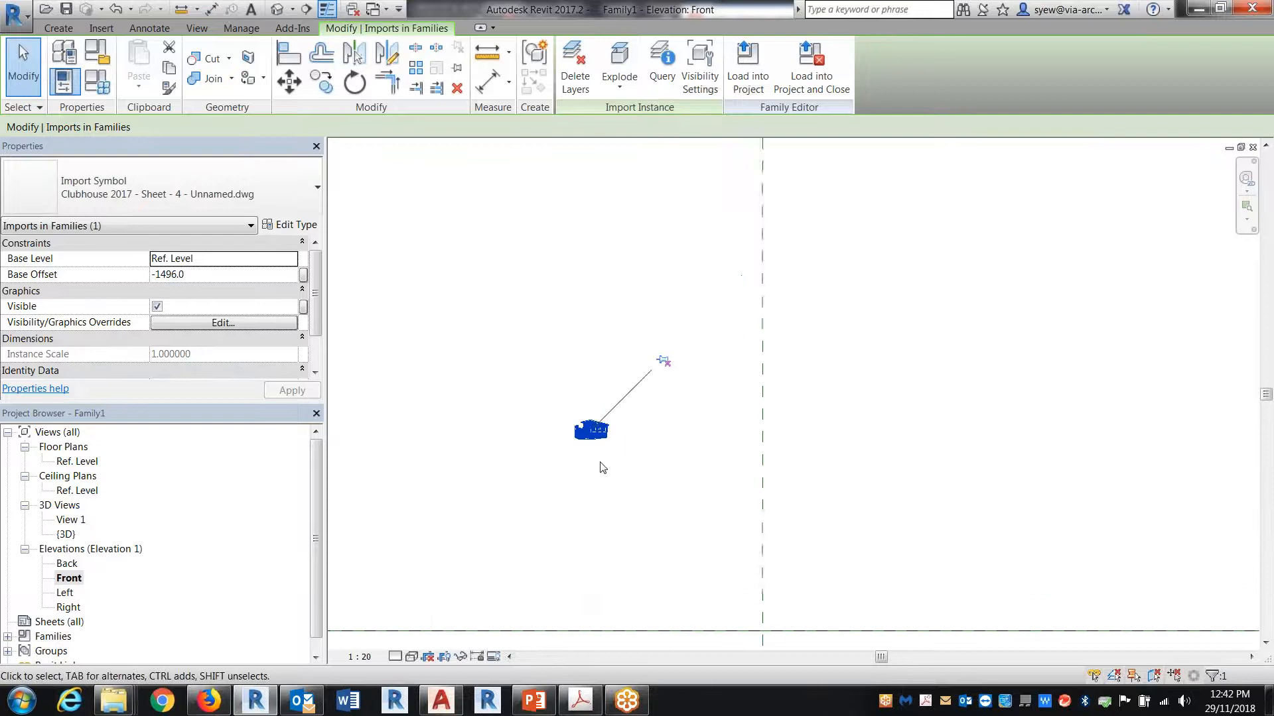
{"action": "middle_click_drag", "start_coordinate": [600, 464], "coordinate": [658, 415]}
Step: Set the imported drawing's type scale factor to 2
{"action": "left_click", "coordinate": [289, 226]}
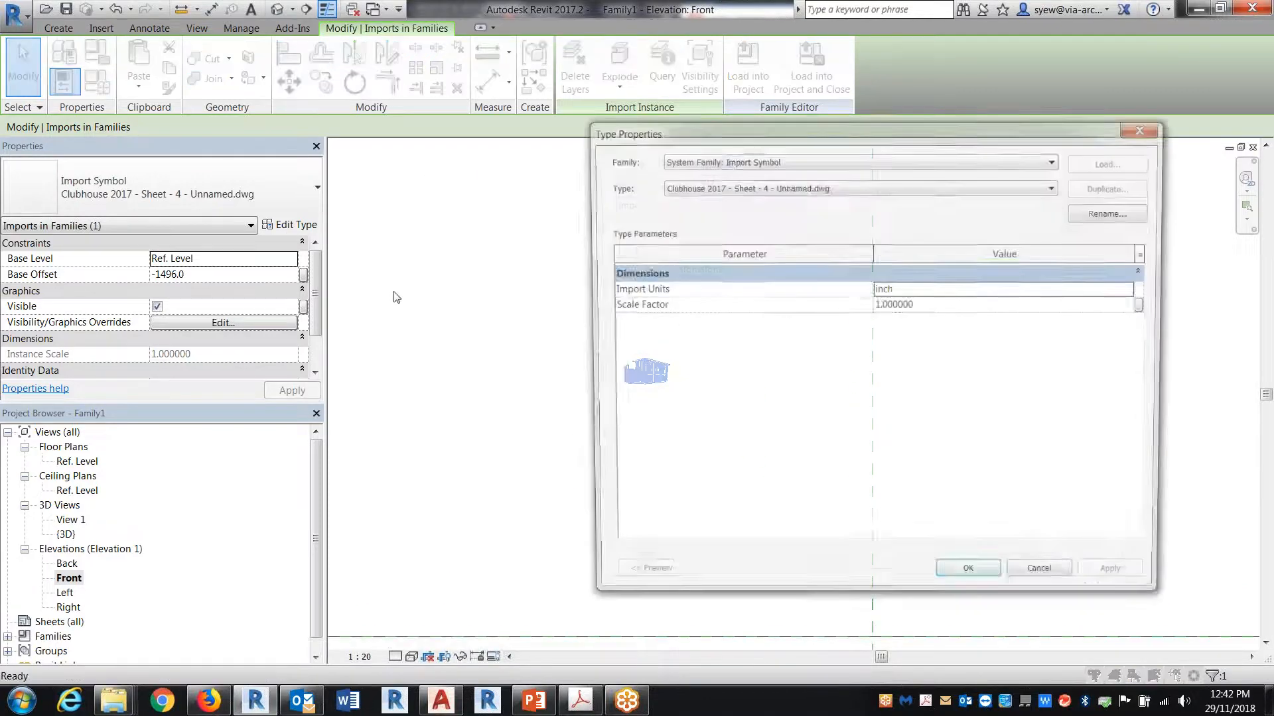
{"action": "left_click", "coordinate": [953, 305]}
{"action": "type", "text": "2"}
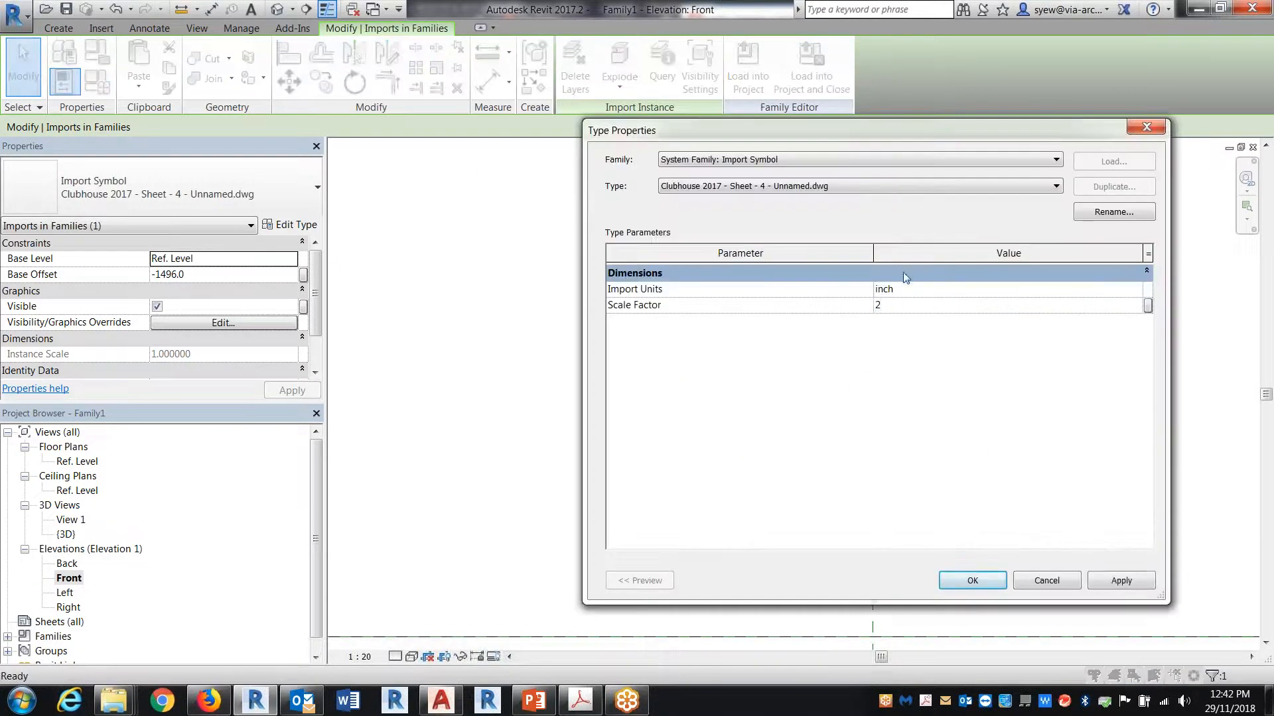
{"action": "left_click", "coordinate": [969, 580]}
Step: Find the scaled clubhouse drawing on the Front elevation and move it back near the vertical reference plane at the extrusion
{"action": "scroll", "coordinate": [753, 520], "scroll_direction": "down", "scroll_amount": 5}
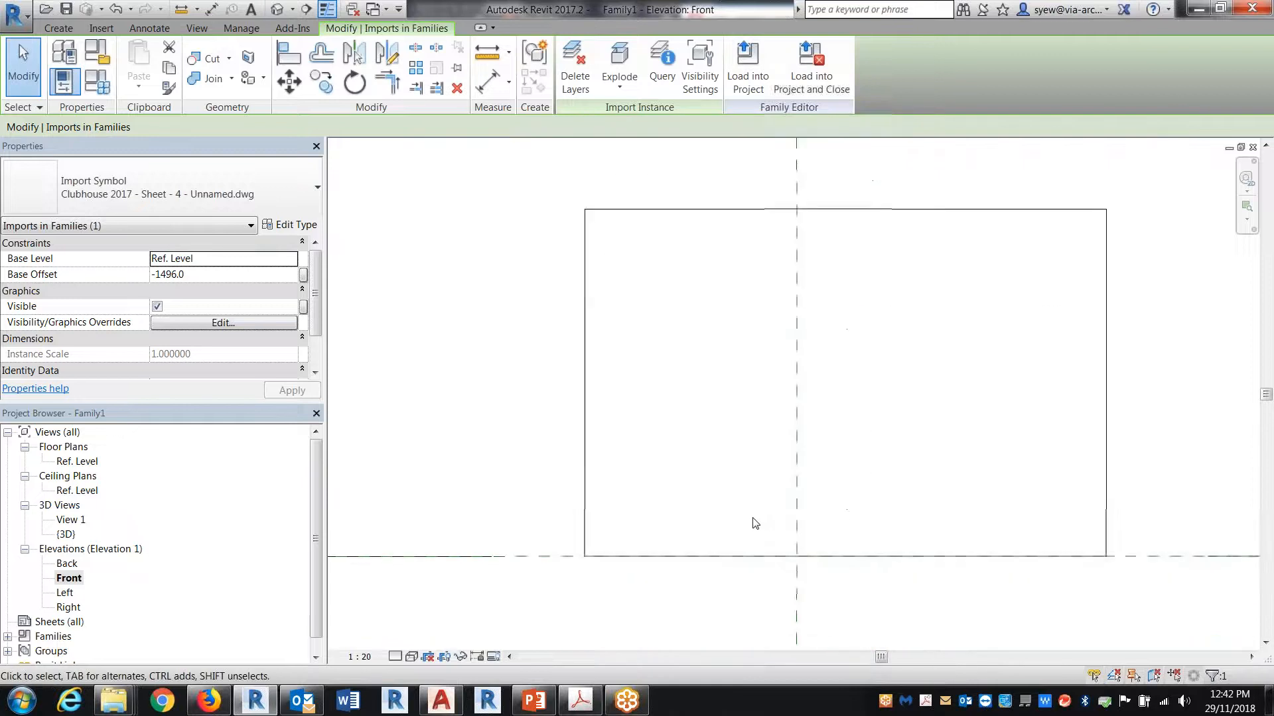
{"action": "scroll", "coordinate": [727, 521], "scroll_direction": "down", "scroll_amount": 7}
{"action": "left_click", "coordinate": [873, 533]}
{"action": "scroll", "coordinate": [873, 533], "scroll_direction": "up", "scroll_amount": 4}
{"action": "scroll", "coordinate": [841, 391], "scroll_direction": "down", "scroll_amount": 1}
{"action": "scroll", "coordinate": [839, 385], "scroll_direction": "down", "scroll_amount": 1}
{"action": "left_click_drag", "start_coordinate": [1157, 406], "coordinate": [514, 434]}
{"action": "scroll", "coordinate": [517, 434], "scroll_direction": "up", "scroll_amount": 5}
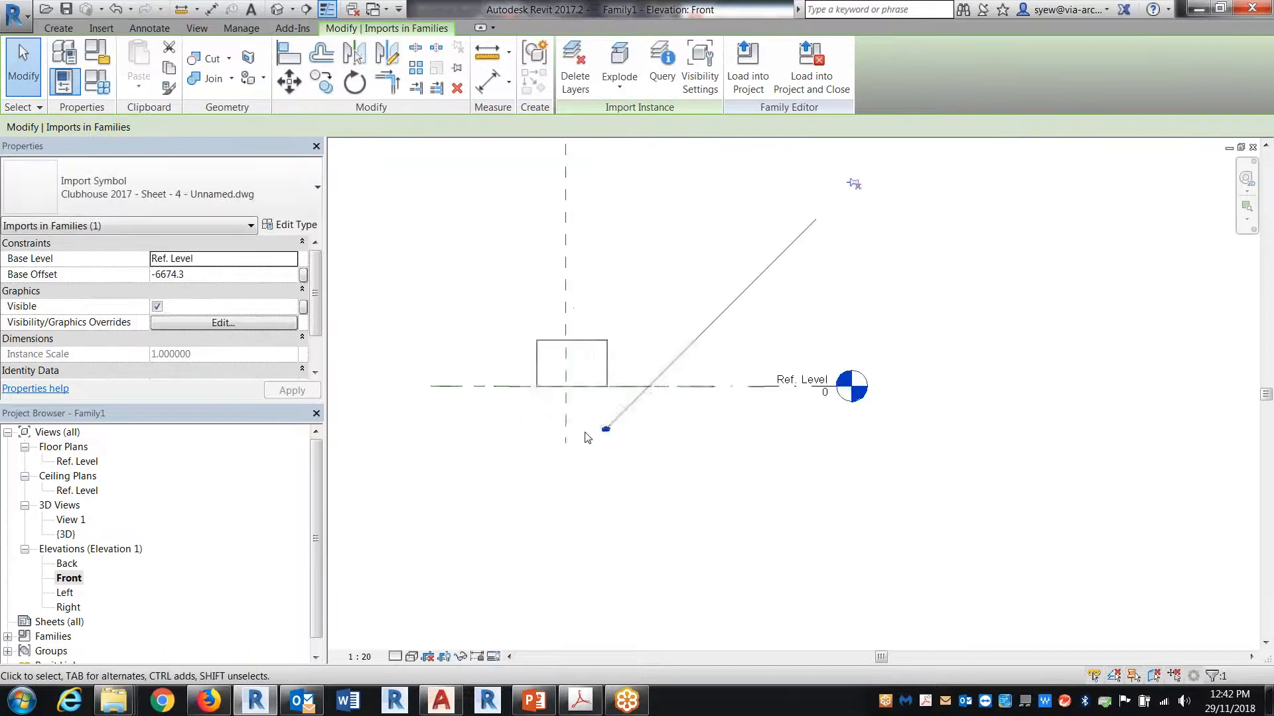
{"action": "left_click_drag", "start_coordinate": [444, 329], "coordinate": [476, 273]}
{"action": "scroll", "coordinate": [467, 275], "scroll_direction": "up", "scroll_amount": 5}
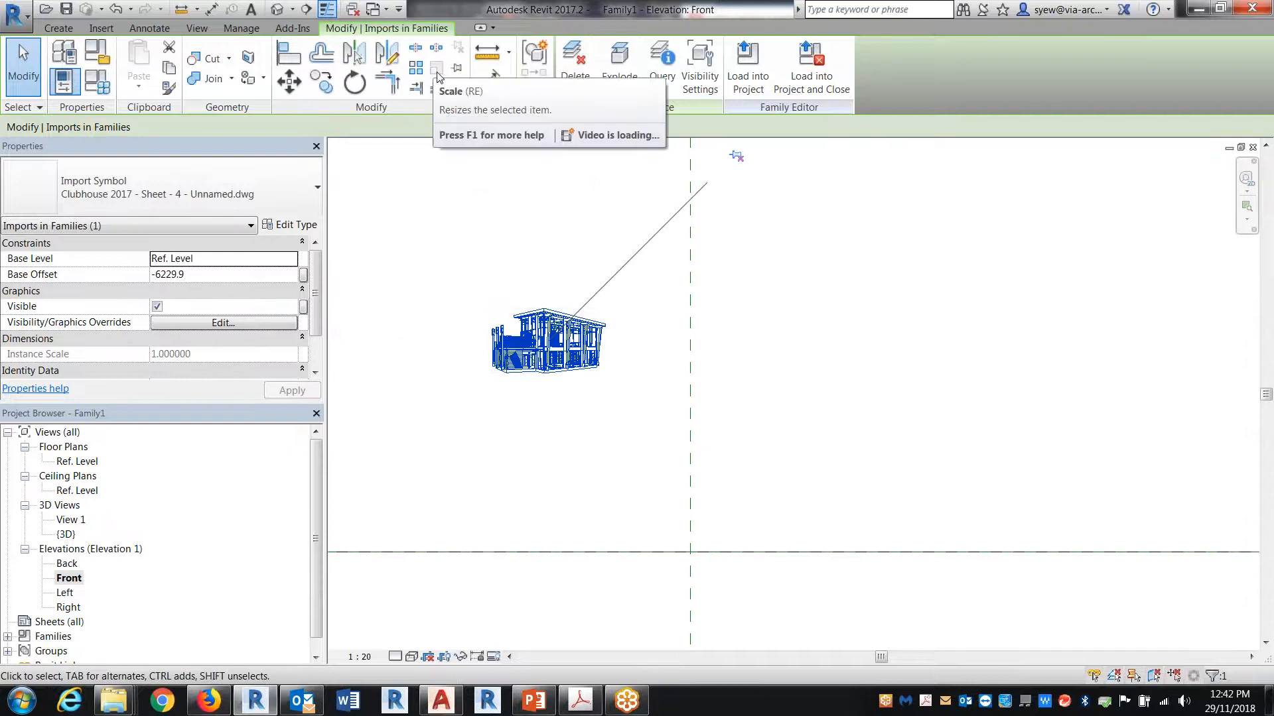
Step: Set the imported drawing's type scale factor to 12
{"action": "left_click", "coordinate": [289, 225]}
{"action": "left_click", "coordinate": [932, 307]}
{"action": "type", "text": "12"}
{"action": "left_click", "coordinate": [972, 581]}
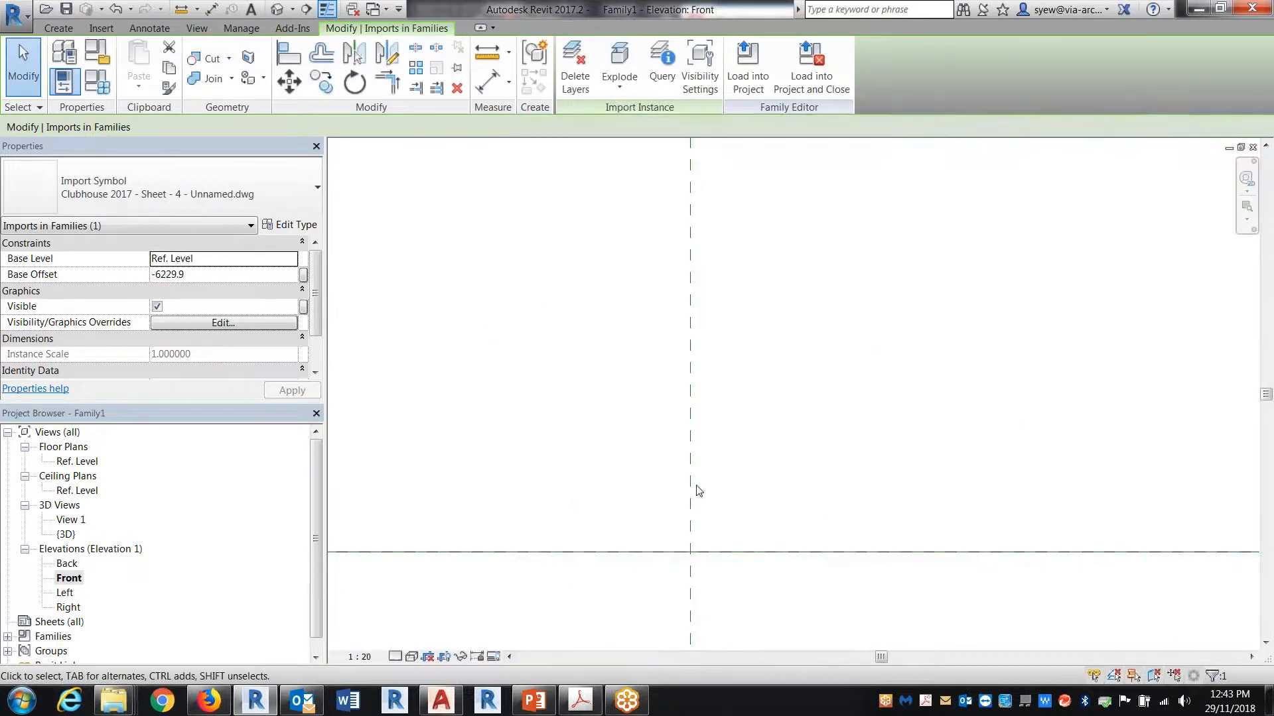
Step: Zoom out to find the enlarged clubhouse drawing and move it inside the rectangular extrusion, above the Ref. Level
{"action": "left_click", "coordinate": [696, 486]}
{"action": "scroll", "coordinate": [696, 486], "scroll_direction": "down", "scroll_amount": 3}
{"action": "key", "text": "z"}
{"action": "key", "text": "a"}
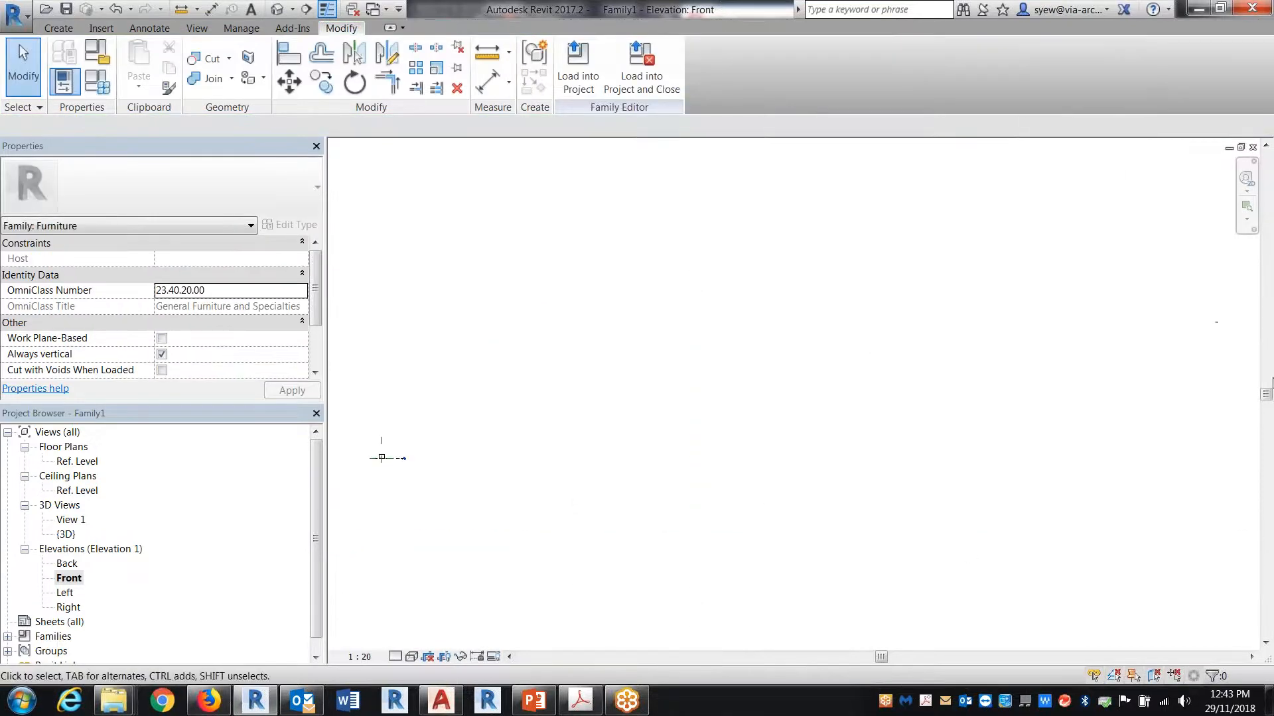
{"action": "left_click", "coordinate": [1221, 319]}
{"action": "left_click_drag", "start_coordinate": [1217, 322], "coordinate": [385, 463]}
{"action": "scroll", "coordinate": [424, 431], "scroll_direction": "up", "scroll_amount": 5}
{"action": "left_click_drag", "start_coordinate": [562, 424], "coordinate": [457, 394]}
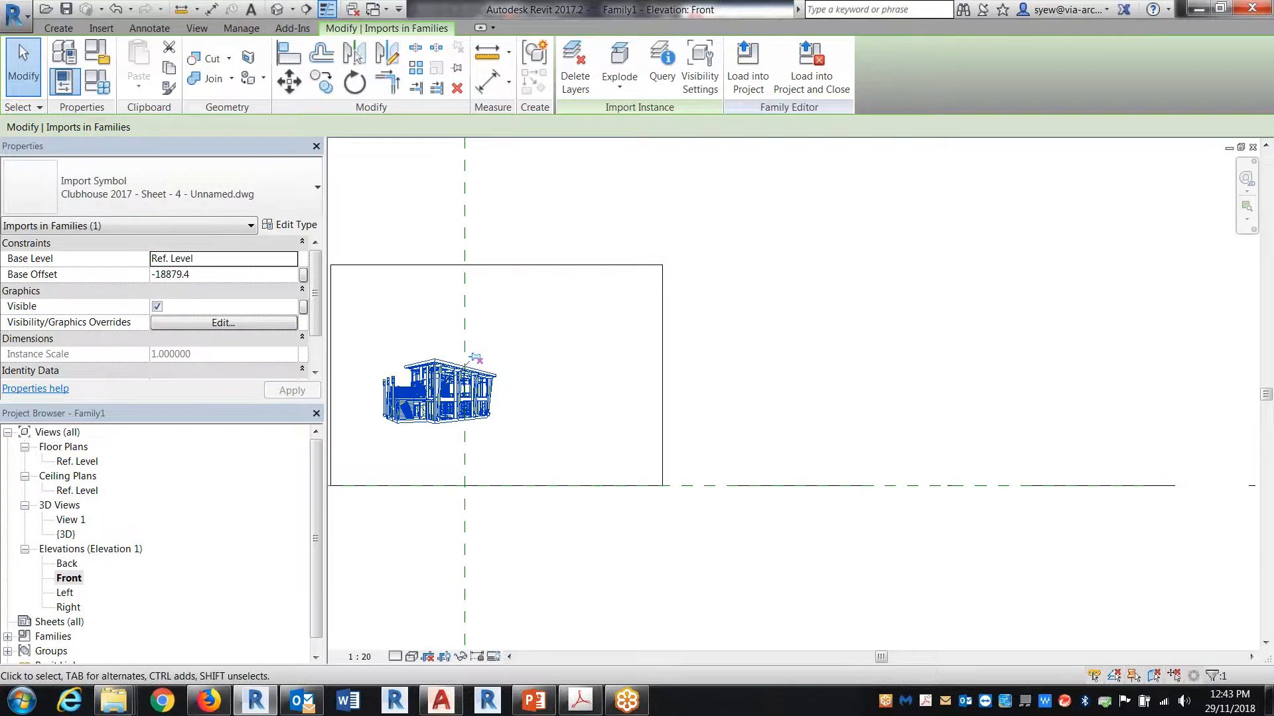
Step: Switch to Firefox, search dafont.com for "art" and browse the first page of font results
{"action": "left_click", "coordinate": [208, 701]}
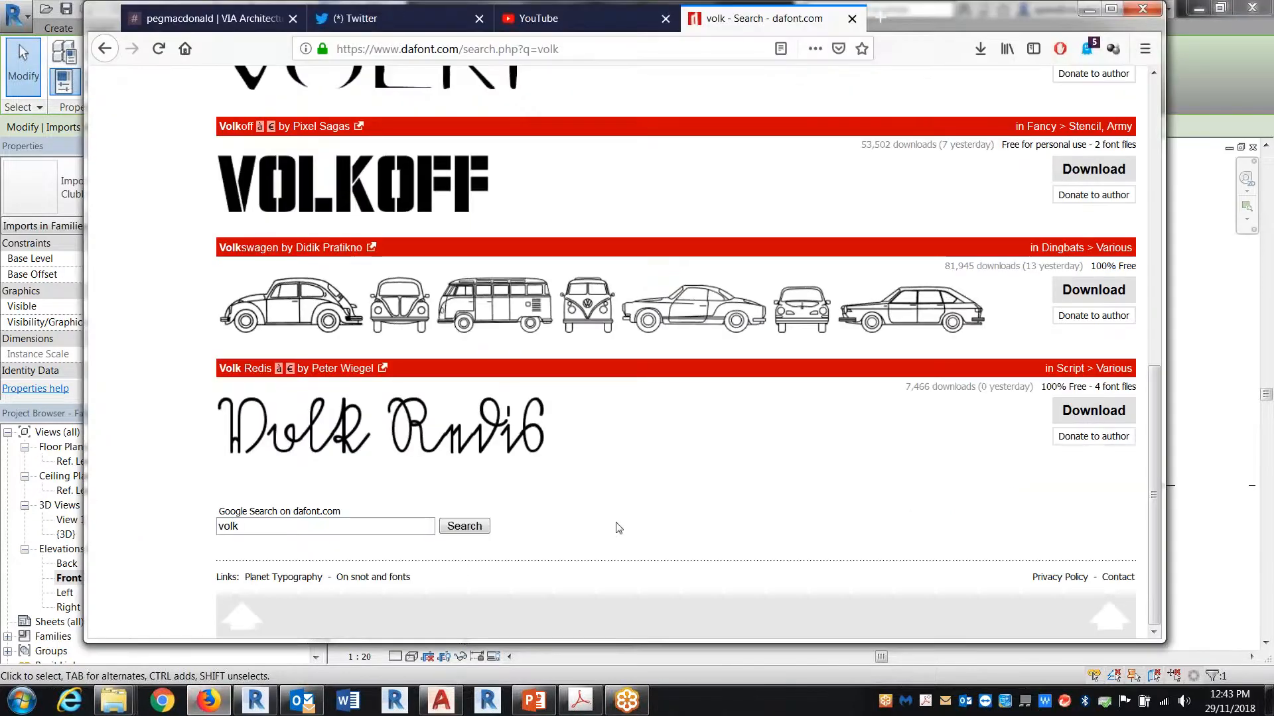
{"action": "scroll", "coordinate": [617, 526], "scroll_direction": "up", "scroll_amount": 10}
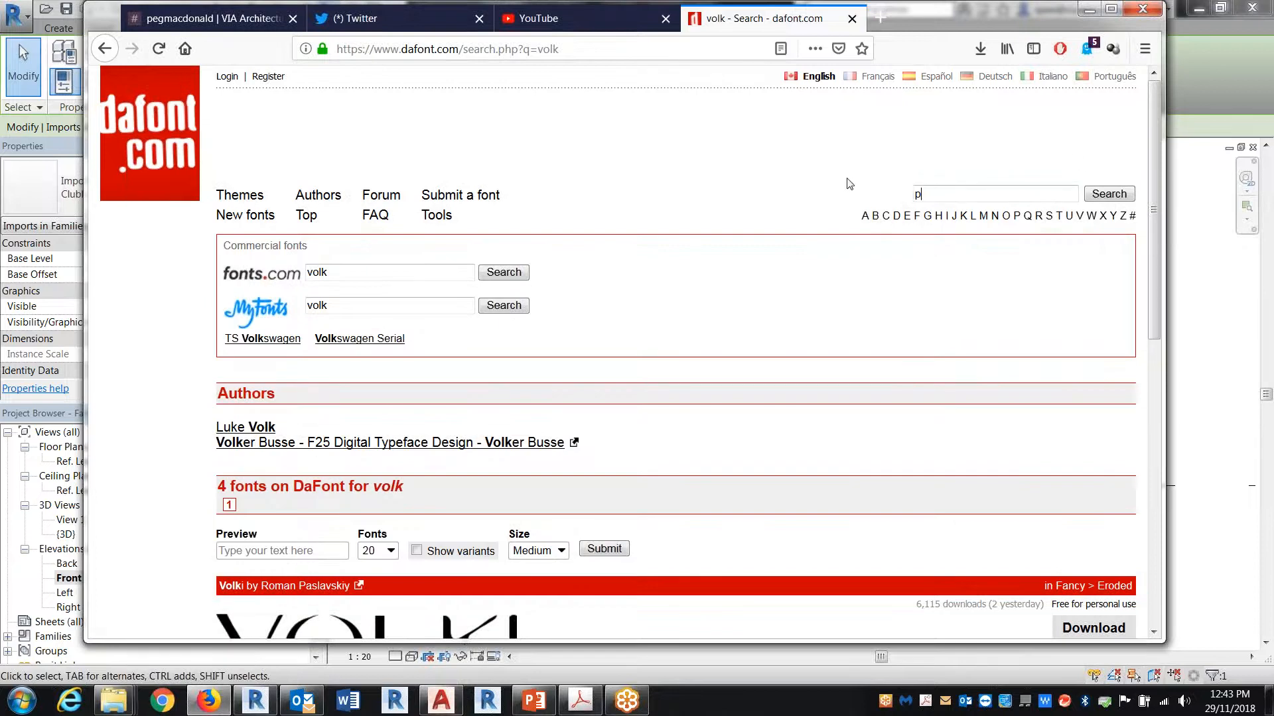
{"action": "type", "text": "art"}
{"action": "key", "text": "Return"}
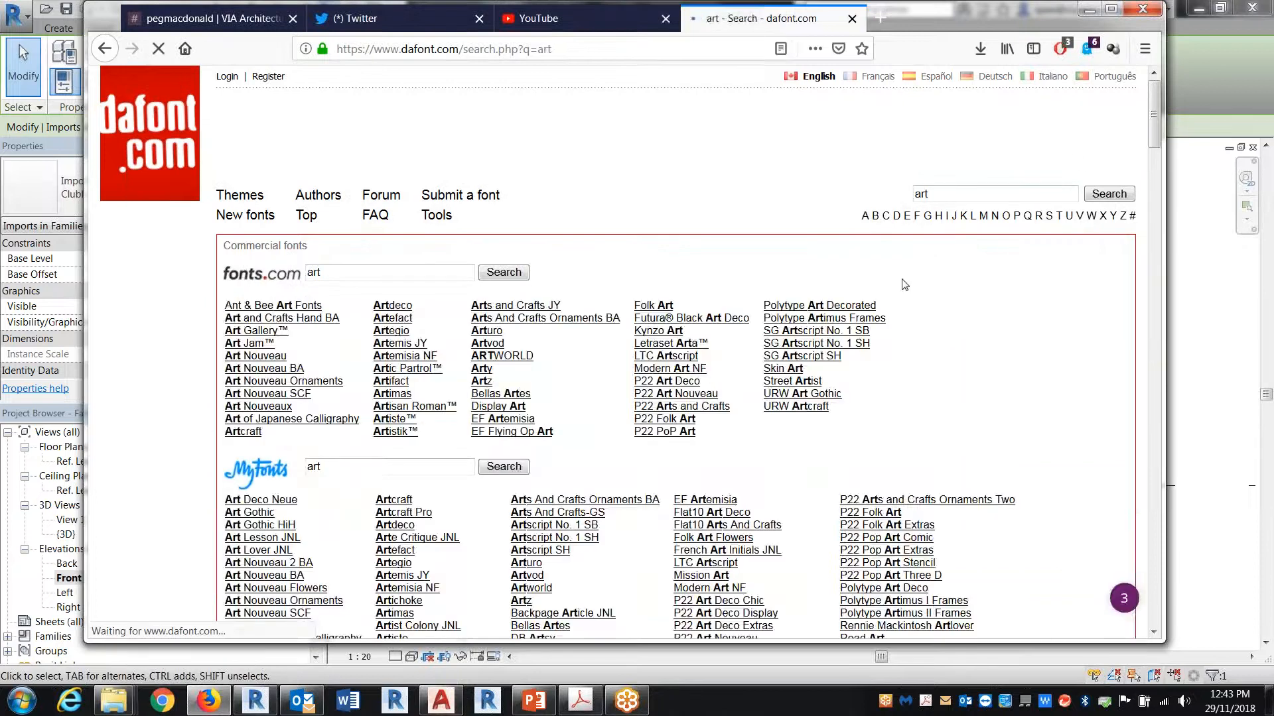
{"action": "scroll", "coordinate": [910, 332], "scroll_direction": "down", "scroll_amount": 4}
{"action": "scroll", "coordinate": [912, 364], "scroll_direction": "down", "scroll_amount": 20}
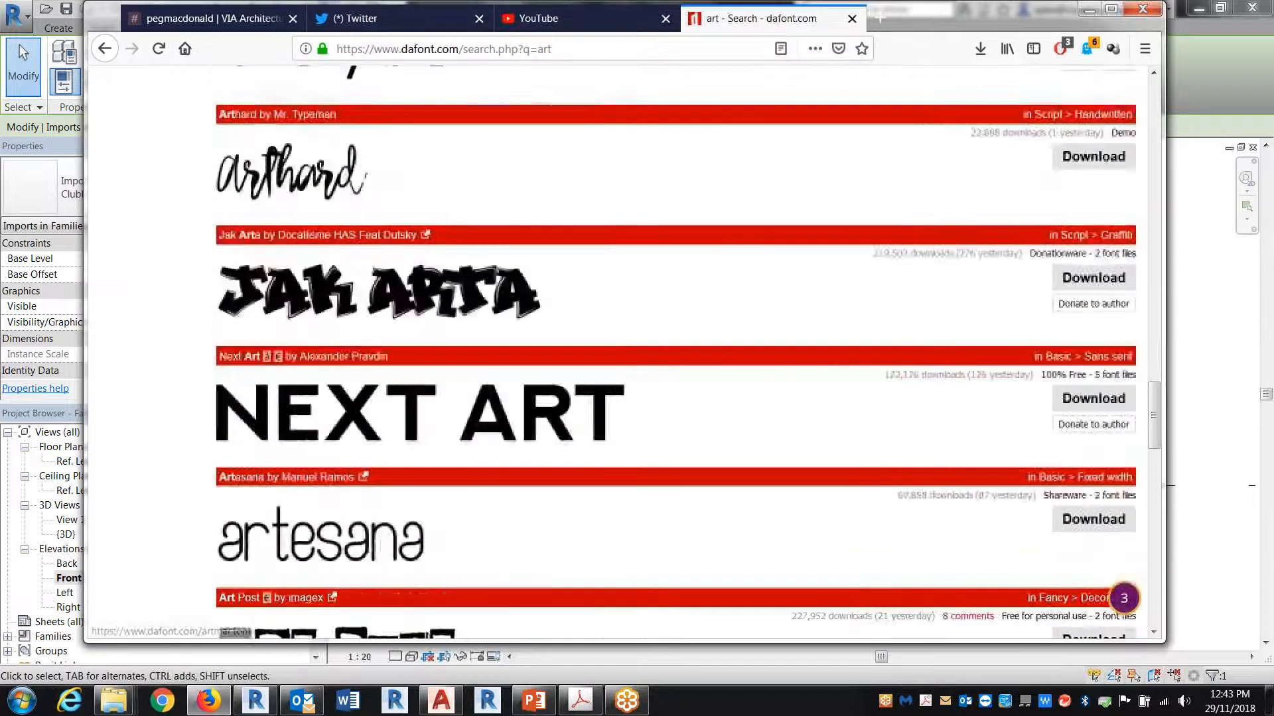
{"action": "scroll", "coordinate": [893, 367], "scroll_direction": "down", "scroll_amount": 6}
{"action": "scroll", "coordinate": [722, 292], "scroll_direction": "up", "scroll_amount": 3}
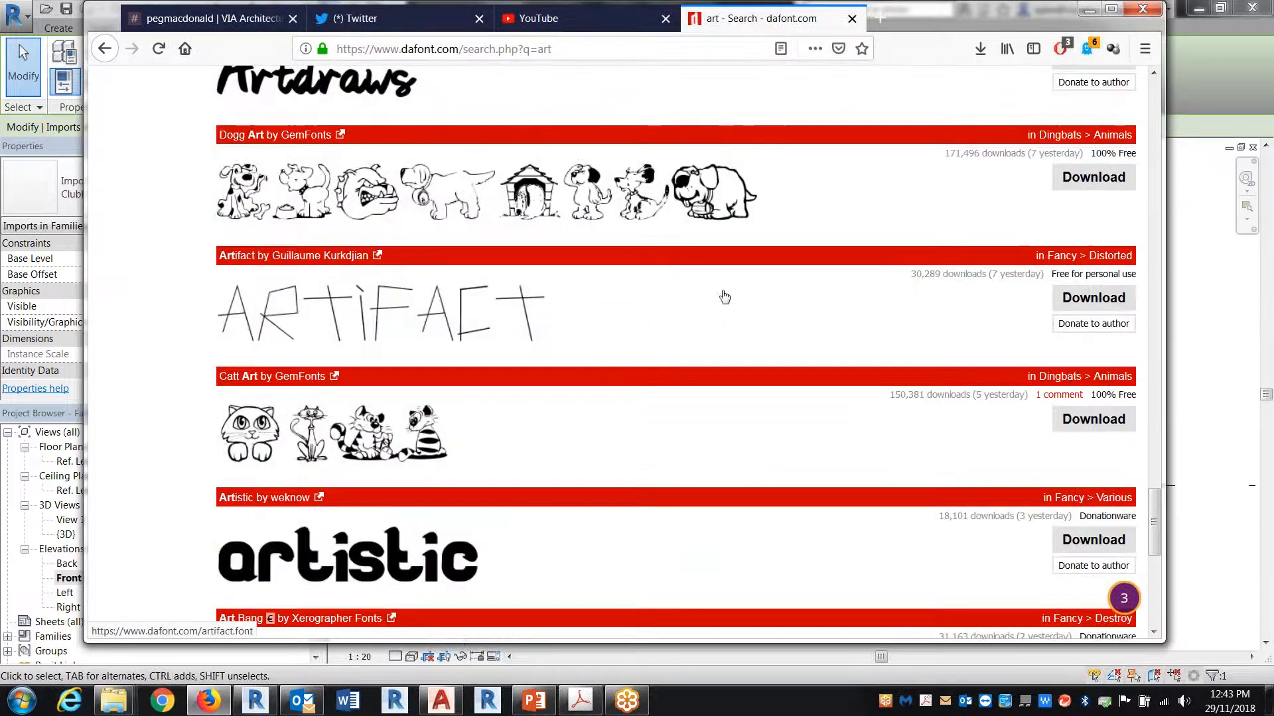
{"action": "scroll", "coordinate": [655, 287], "scroll_direction": "down", "scroll_amount": 6}
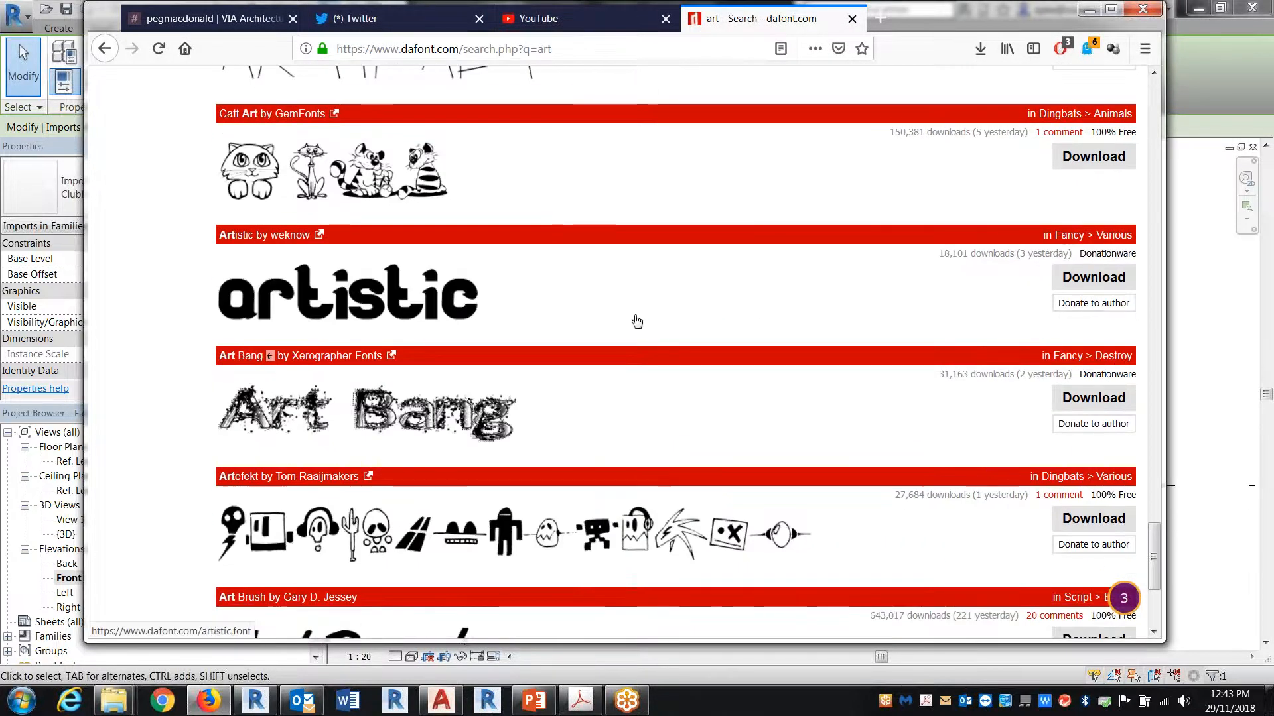
{"action": "scroll", "coordinate": [209, 349], "scroll_direction": "down", "scroll_amount": 1}
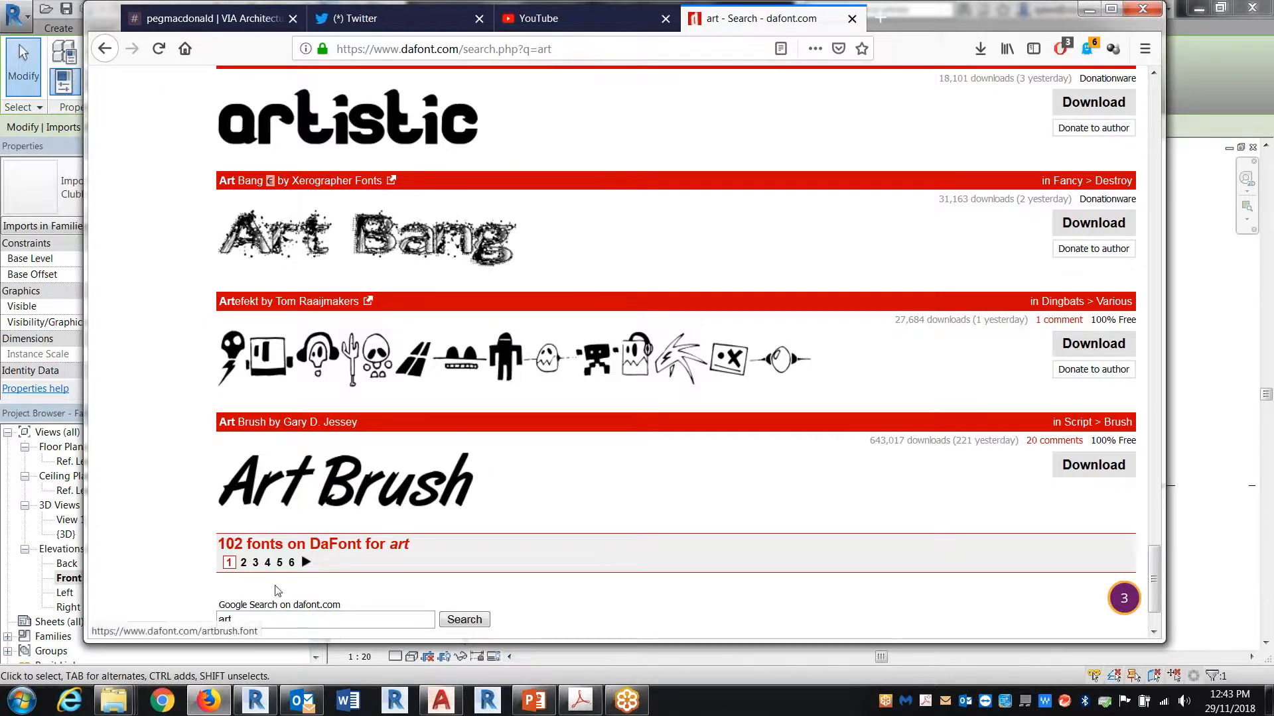
Step: Go to page 6 of the font results and view the Kaku Dingbats One Piece Art One Piece Area character map
{"action": "left_click", "coordinate": [291, 563]}
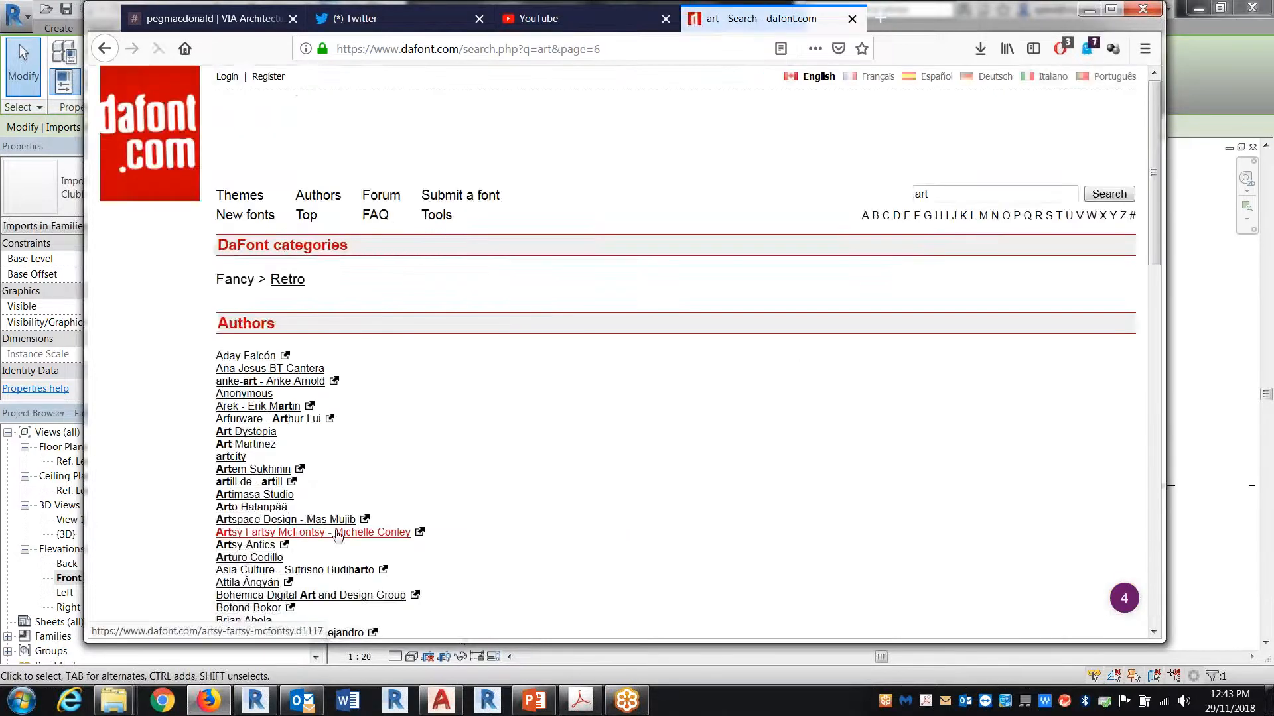
{"action": "scroll", "coordinate": [620, 424], "scroll_direction": "down", "scroll_amount": 15}
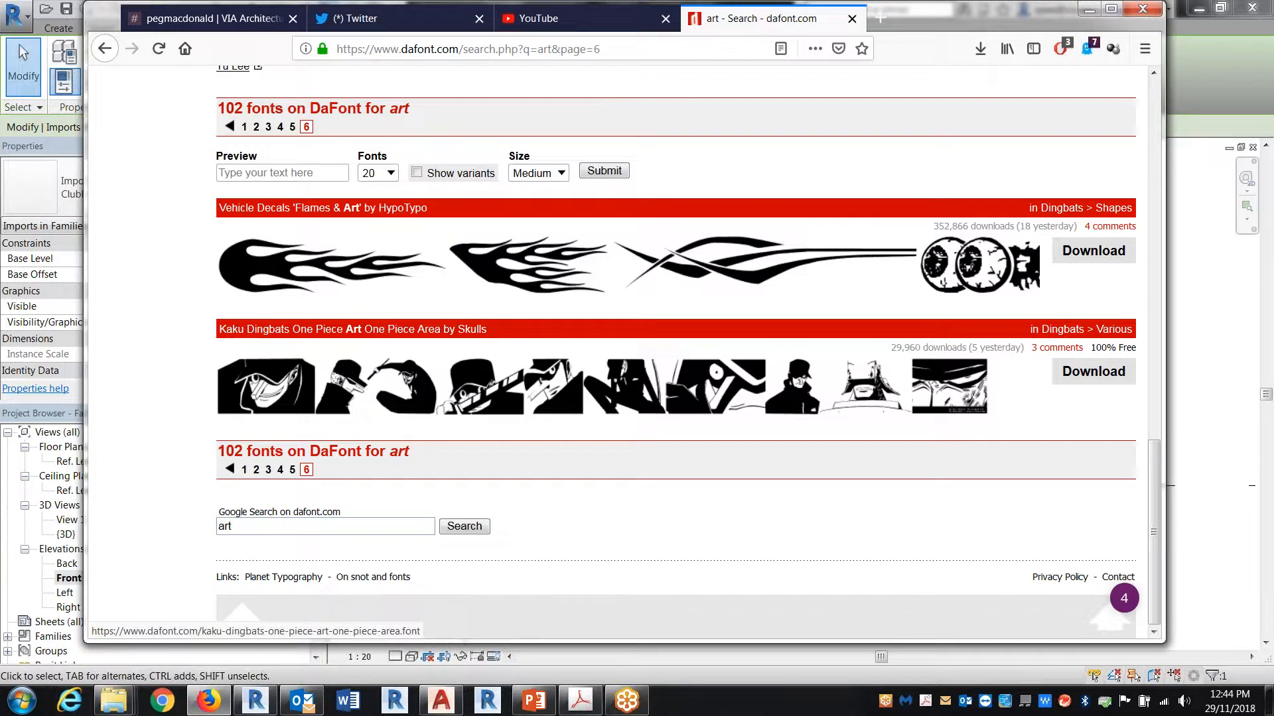
{"action": "left_click", "coordinate": [371, 388]}
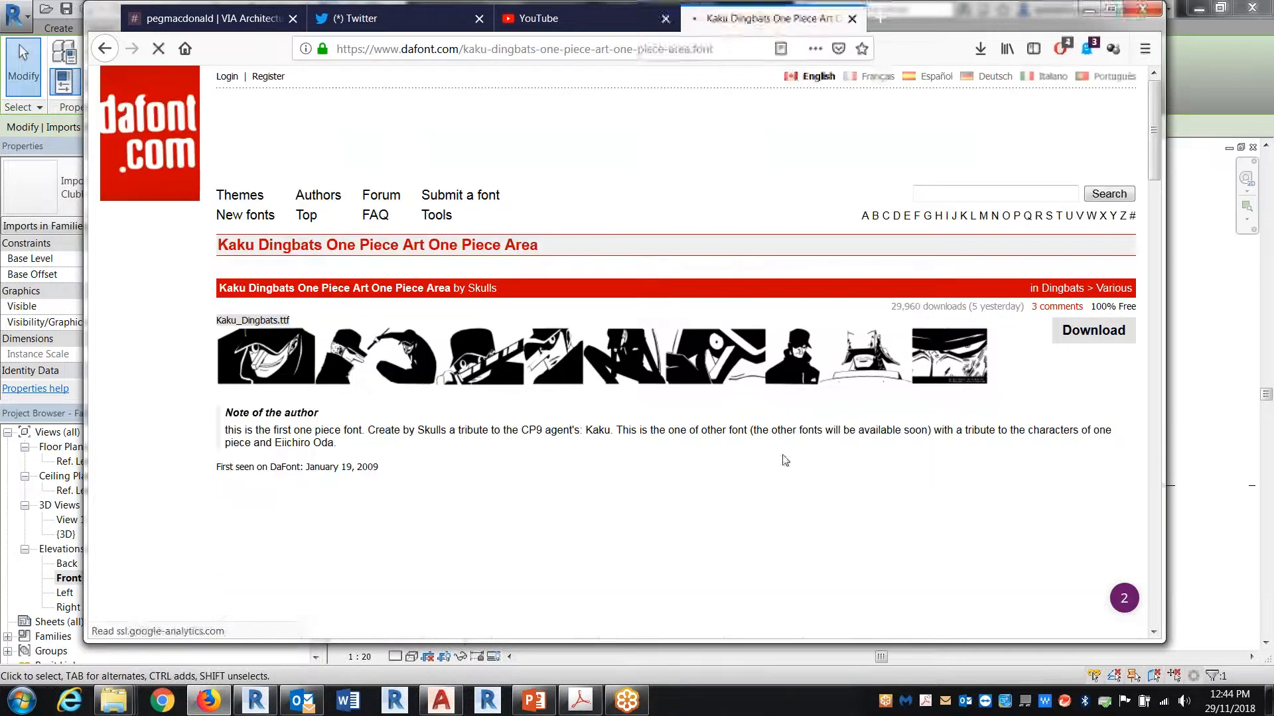
{"action": "scroll", "coordinate": [663, 478], "scroll_direction": "down", "scroll_amount": 5}
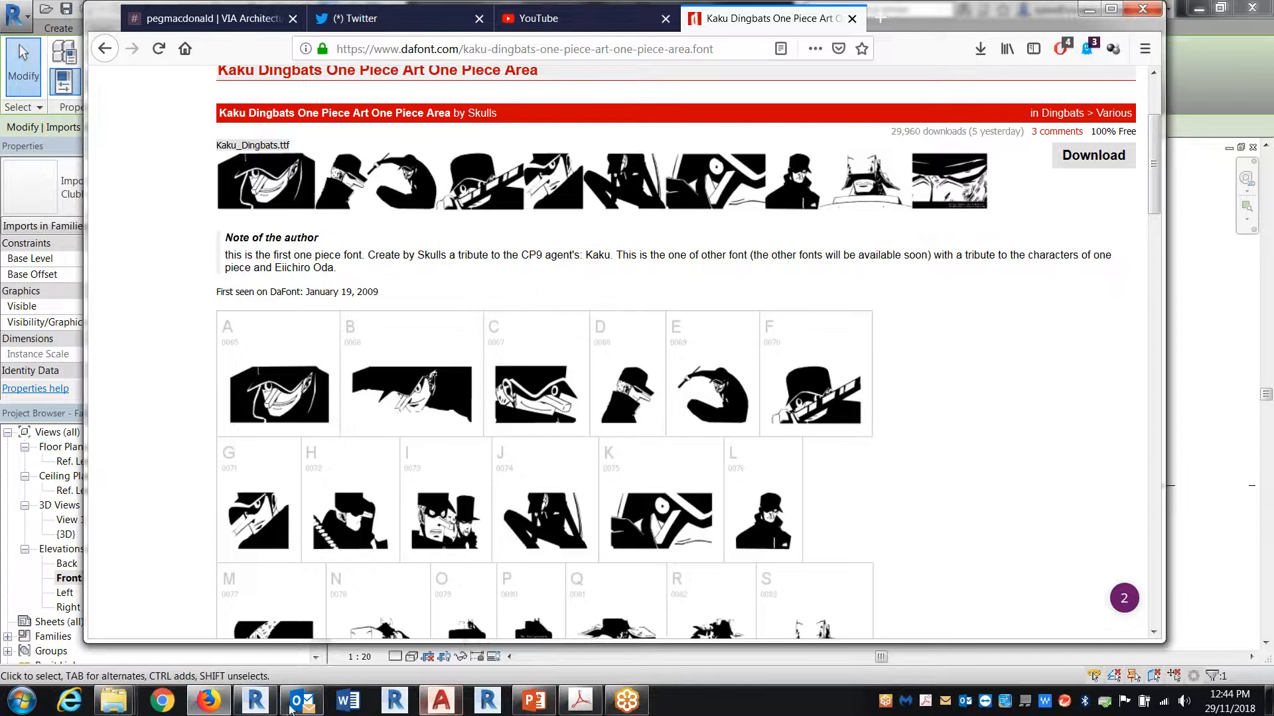
Step: Return to Revit, switch to sheet 4 of the Clubhouse 2017 project and select the AMENITY CLEAN - LEVEL 1 PLAN view
{"action": "left_click", "coordinate": [255, 701]}
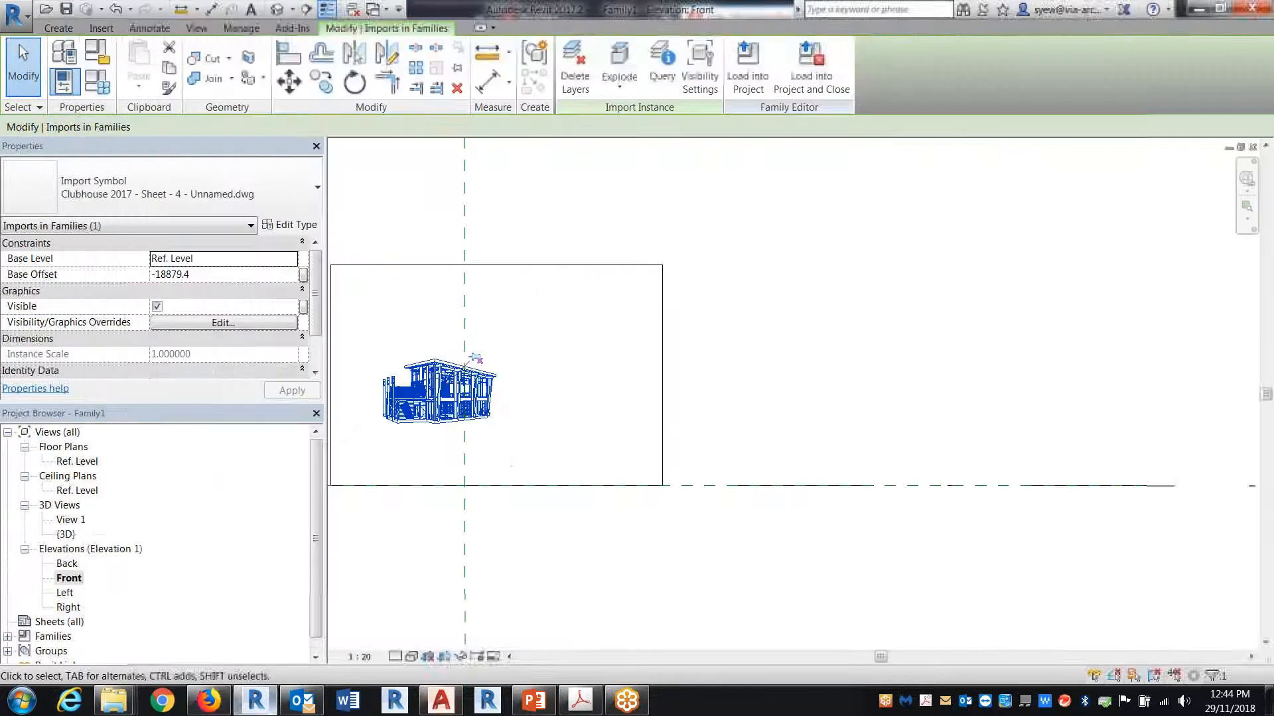
{"action": "left_click", "coordinate": [371, 10]}
{"action": "left_click", "coordinate": [455, 91]}
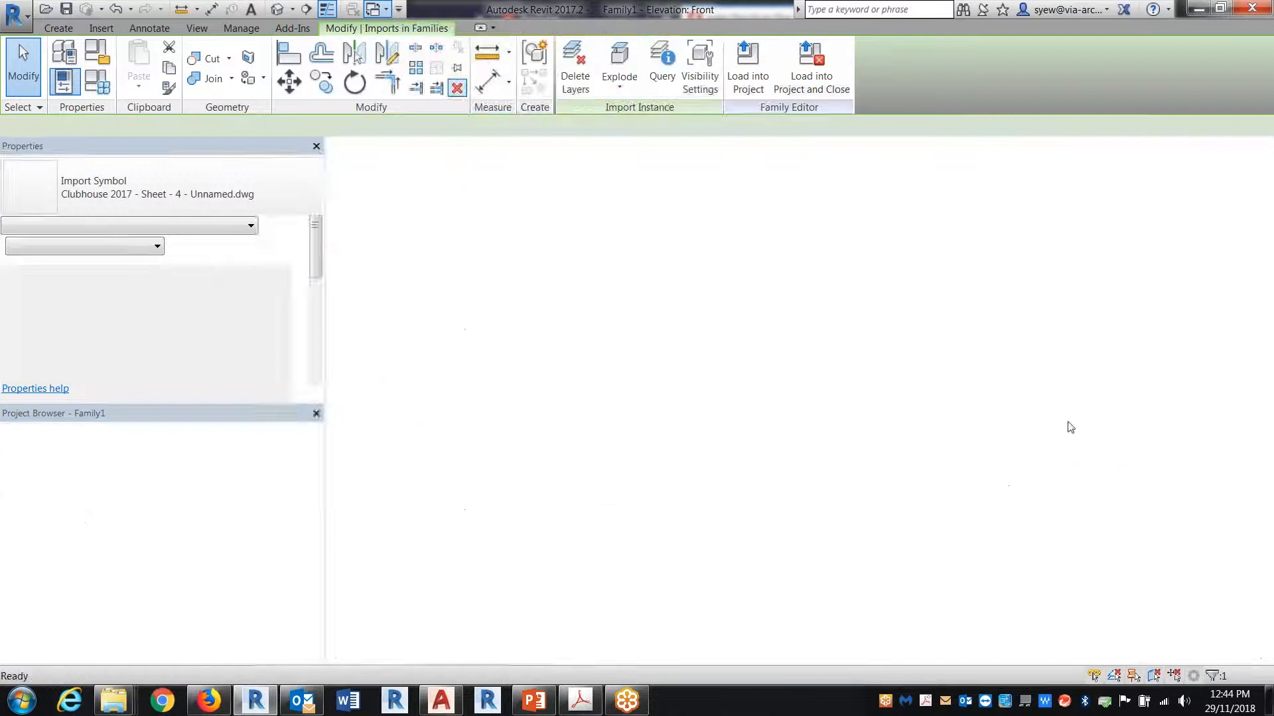
{"action": "left_click", "coordinate": [146, 582]}
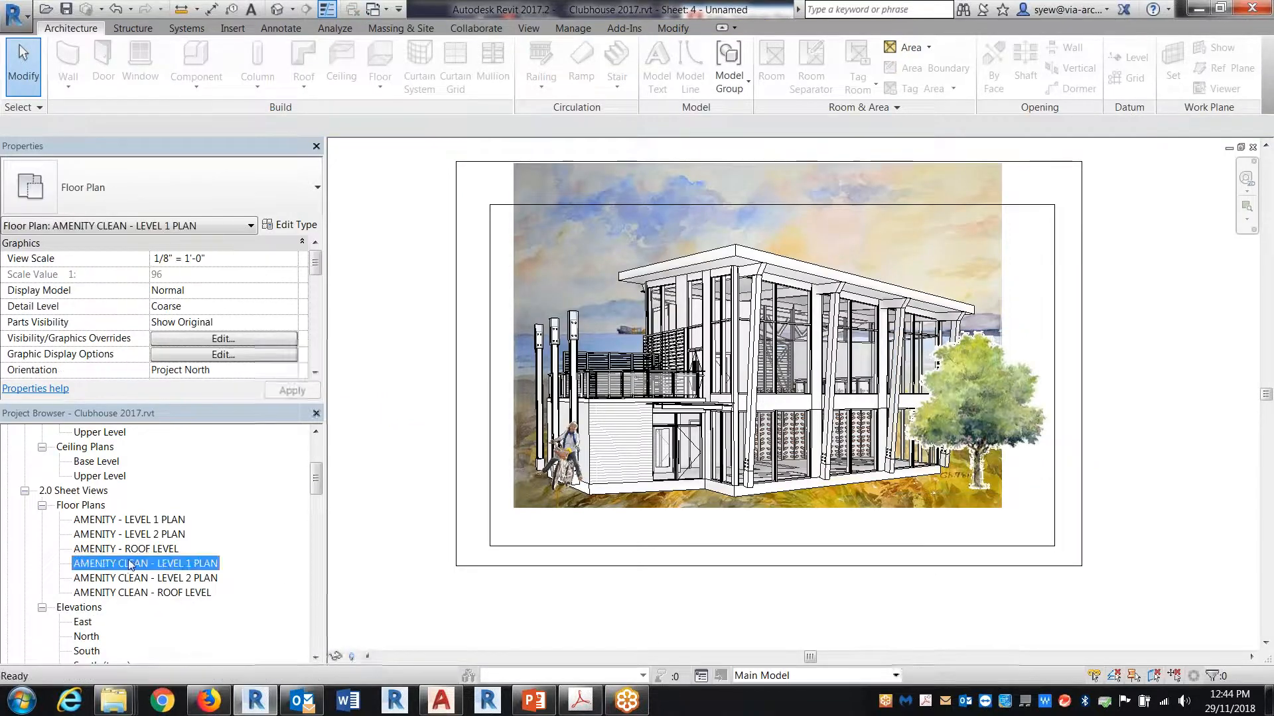
Step: Find the uncategorized 3D views in the project and open 3D View 1 to show the leaf-patterned curtain wall
{"action": "scroll", "coordinate": [202, 576], "scroll_direction": "down", "scroll_amount": 2}
{"action": "scroll", "coordinate": [202, 575], "scroll_direction": "down", "scroll_amount": 2}
{"action": "scroll", "coordinate": [202, 574], "scroll_direction": "up", "scroll_amount": 6}
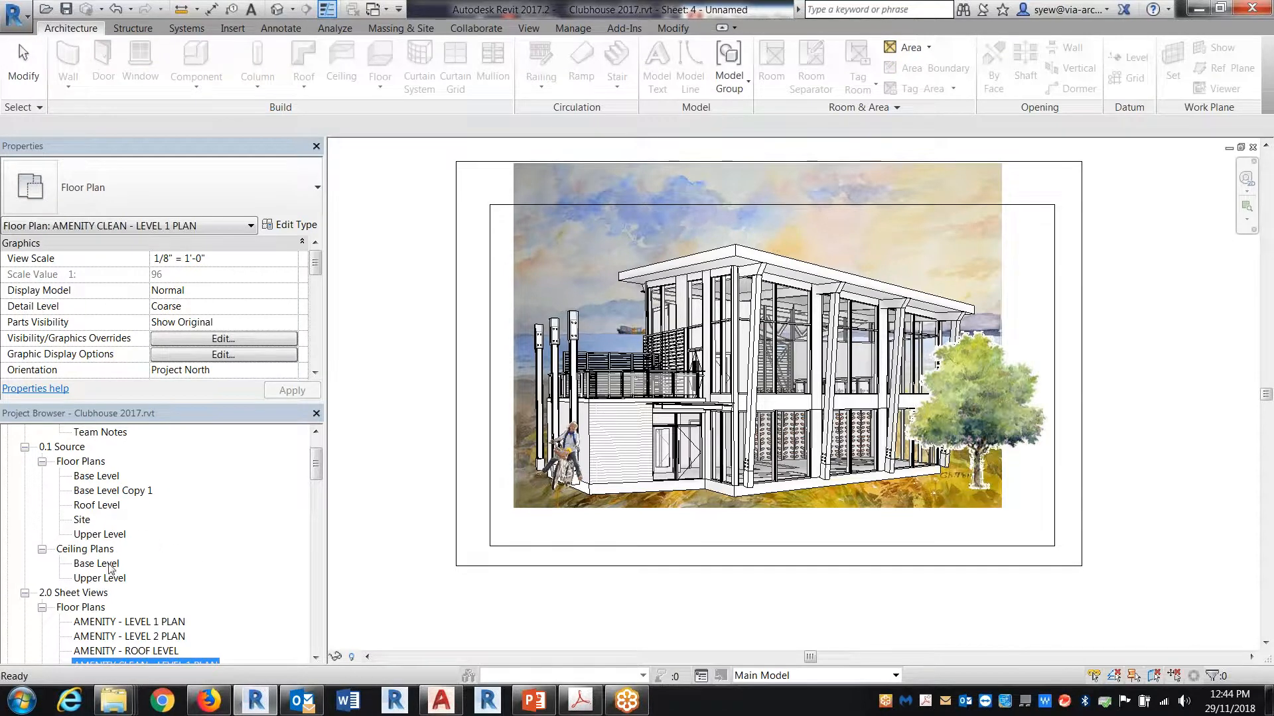
{"action": "scroll", "coordinate": [109, 568], "scroll_direction": "down", "scroll_amount": 8}
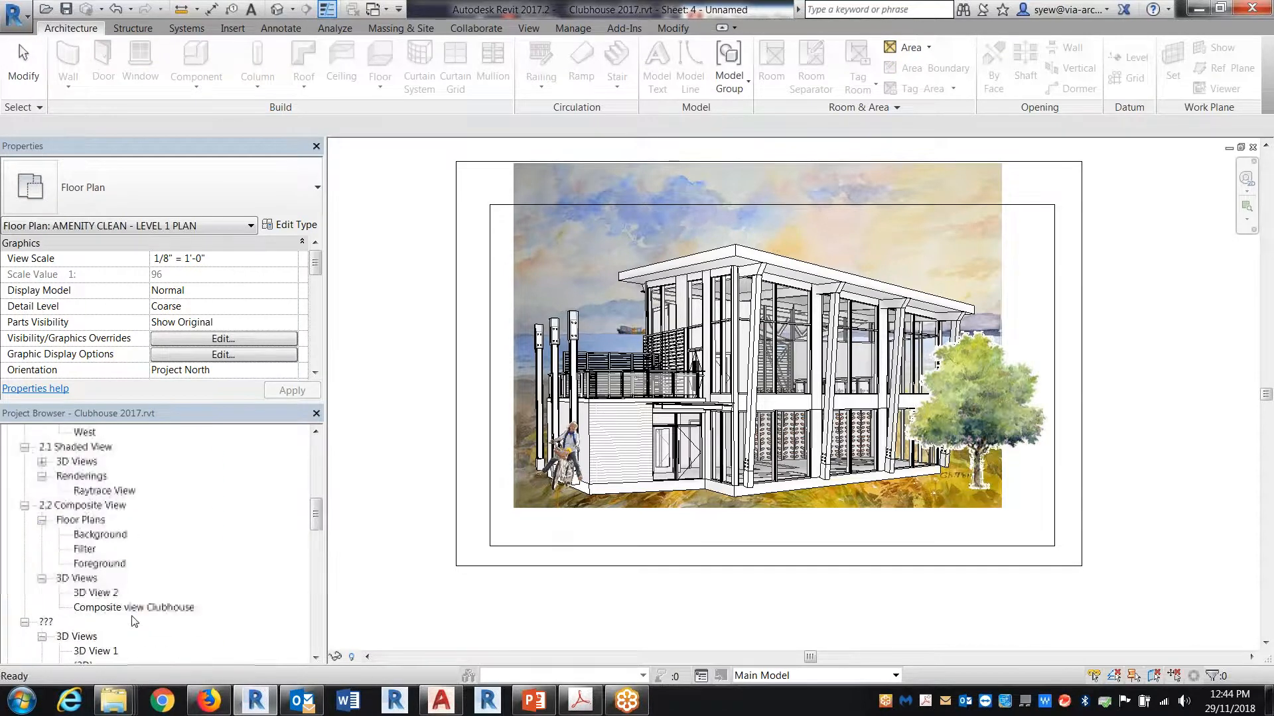
{"action": "double_click", "coordinate": [101, 653]}
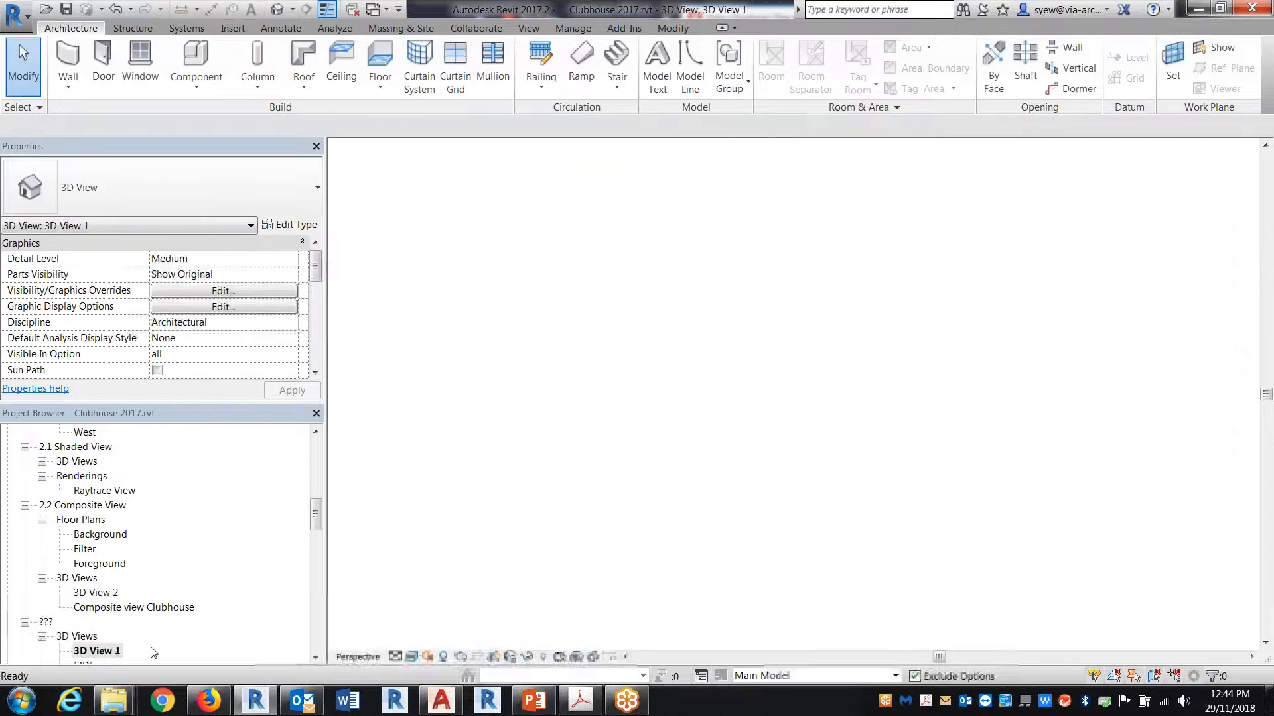
{"action": "scroll", "coordinate": [833, 378], "scroll_direction": "up", "scroll_amount": 4}
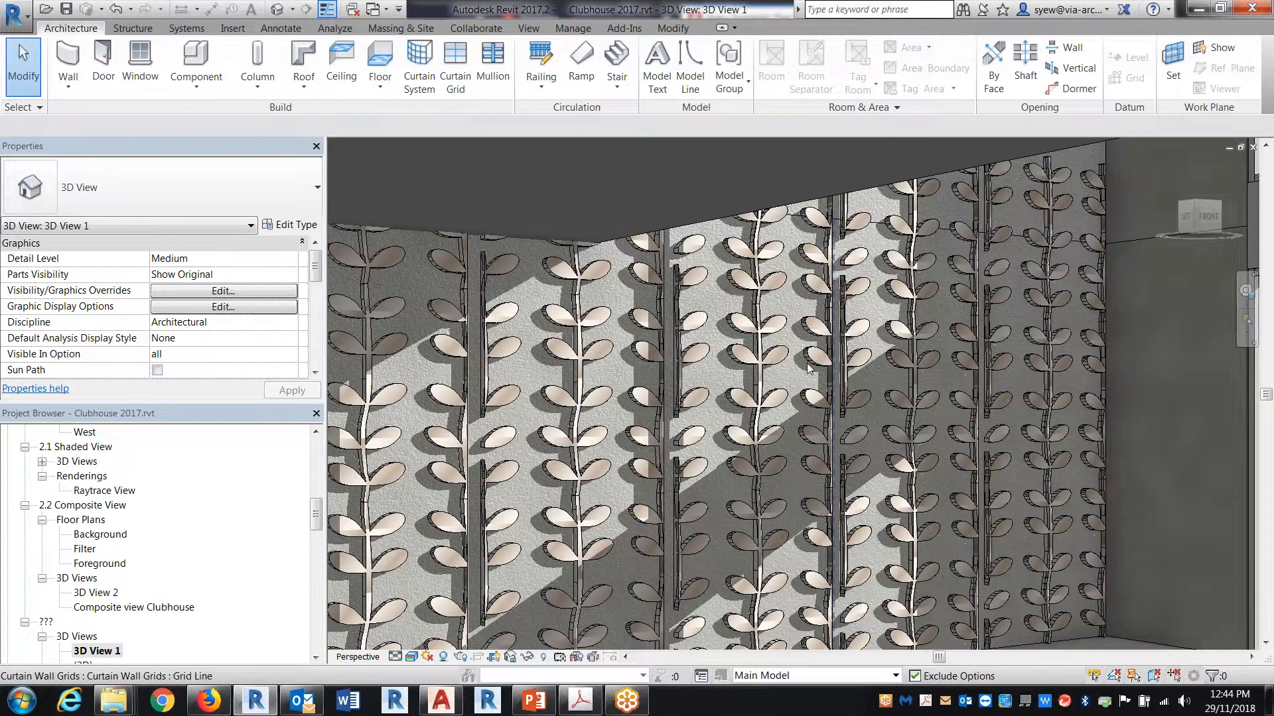
Step: Examine the type properties of one leaf-patterned curtain panel, check the Kaku Dingbats character map in Firefox, and return to Revit
{"action": "key", "text": "Tab"}
{"action": "key", "text": "Tab"}
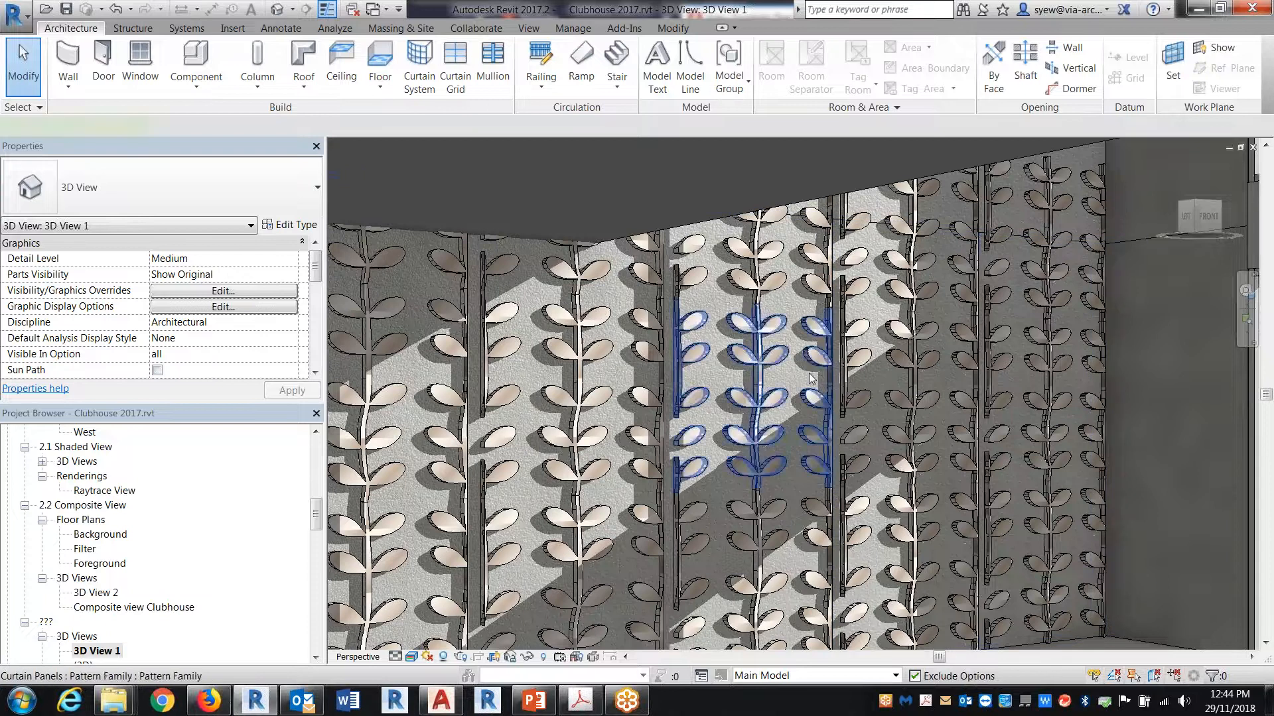
{"action": "left_click", "coordinate": [809, 369]}
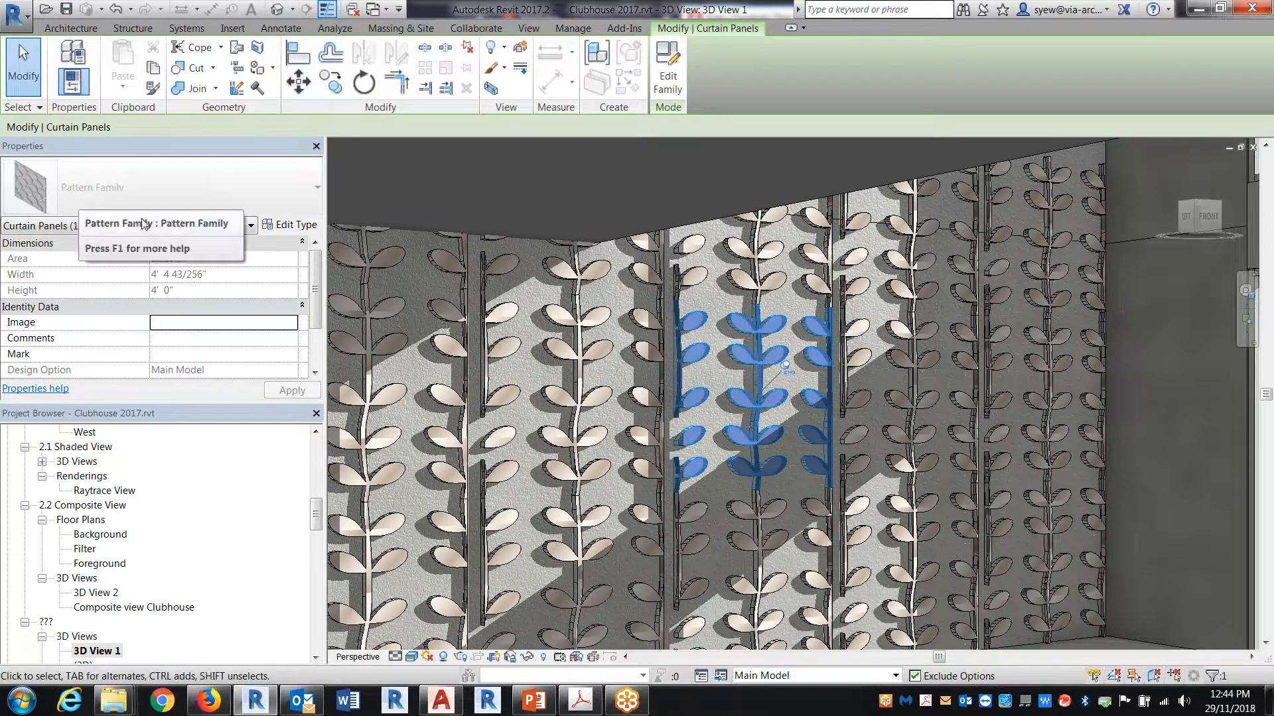
{"action": "left_click", "coordinate": [288, 226]}
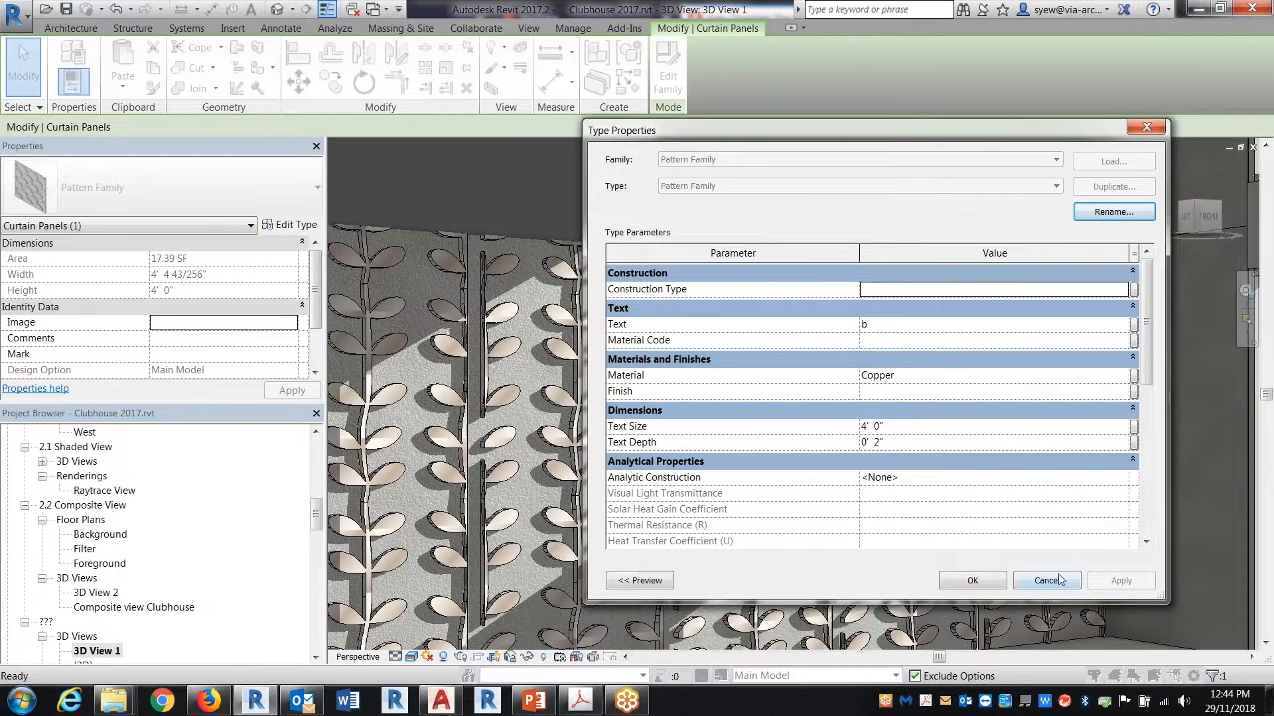
{"action": "key", "text": "Return"}
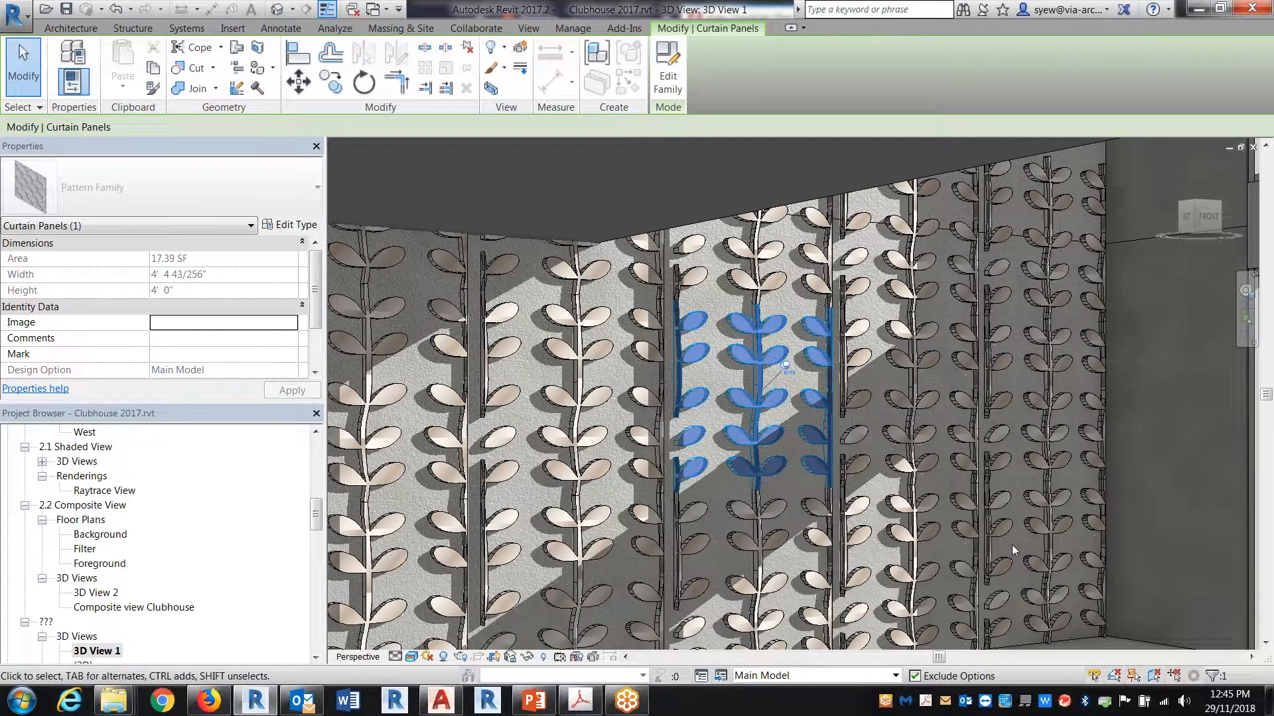
{"action": "left_click", "coordinate": [219, 712]}
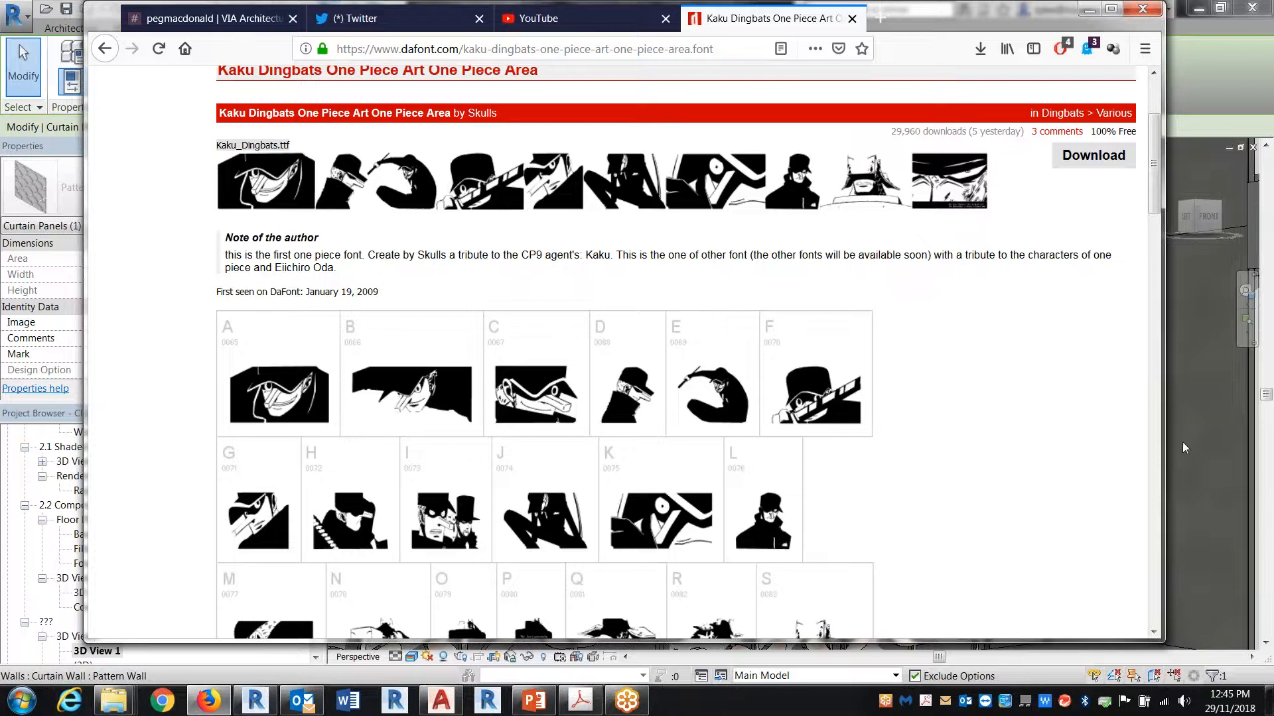
{"action": "left_click", "coordinate": [1244, 474]}
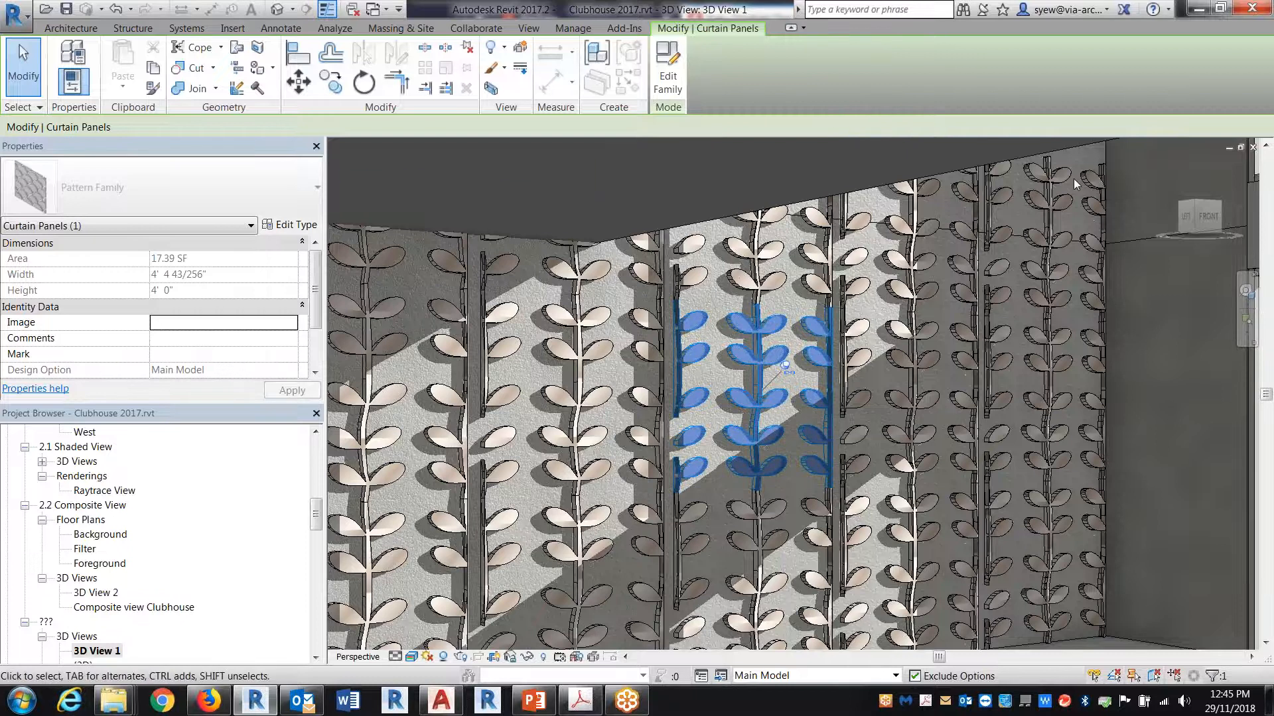
Step: Select the Pattern Wall curtain wall and set its vertical grid number to 12
{"action": "left_click", "coordinate": [1080, 291]}
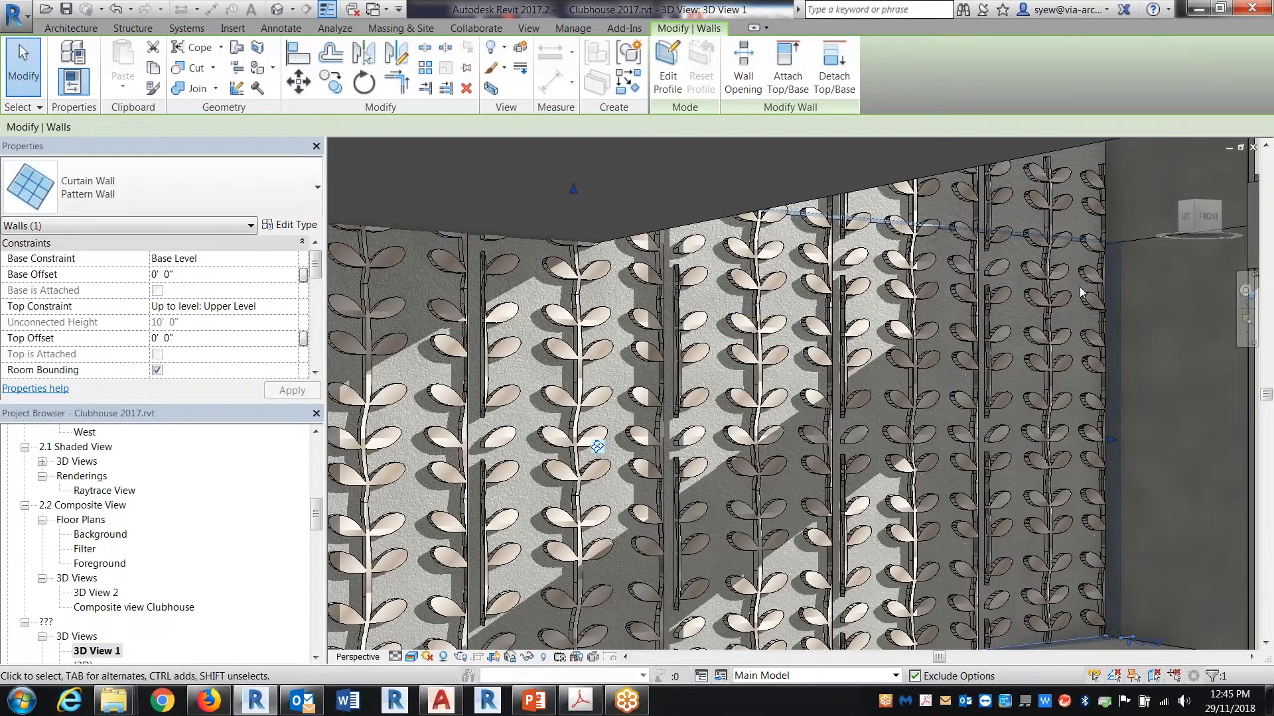
{"action": "left_click_drag", "start_coordinate": [316, 266], "coordinate": [318, 290]}
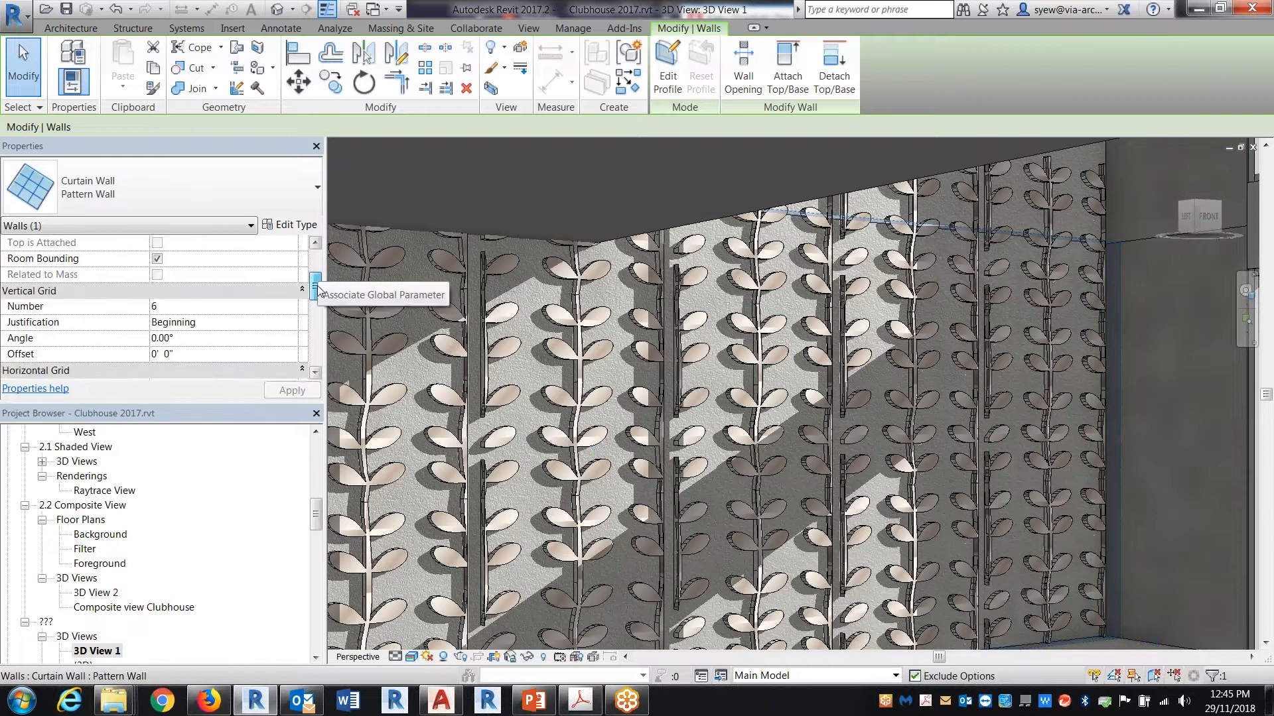
{"action": "left_click", "coordinate": [173, 307]}
{"action": "type", "text": "12"}
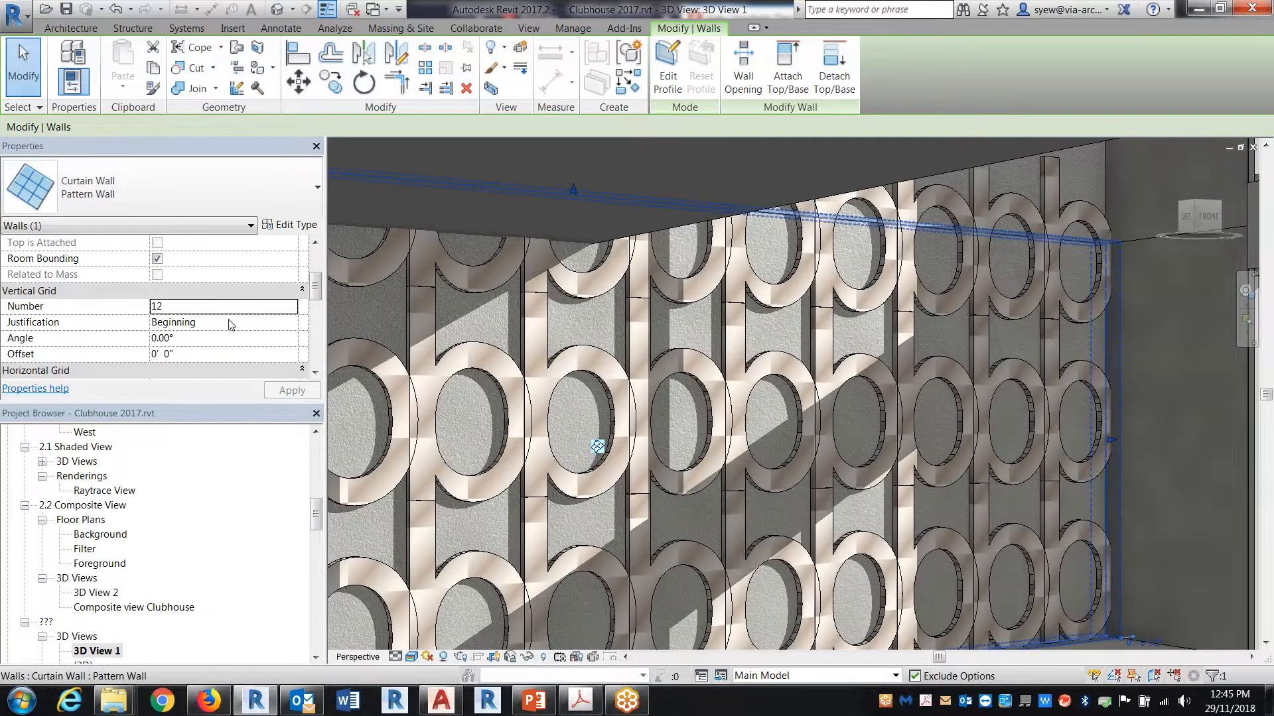
Step: Try vertical grid numbers of 15, 18 and finally 20 on the same curtain wall
{"action": "scroll", "coordinate": [323, 286], "scroll_direction": "down", "scroll_amount": 2}
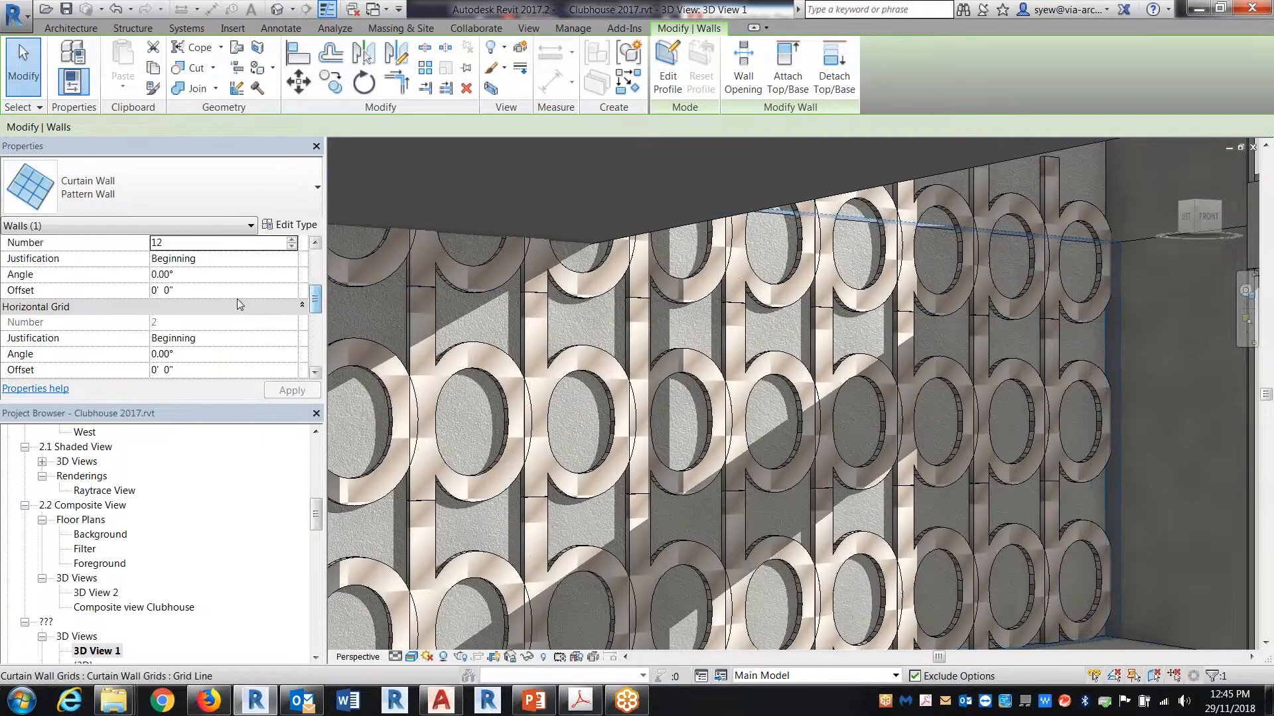
{"action": "left_click", "coordinate": [187, 240]}
{"action": "type", "text": "15"}
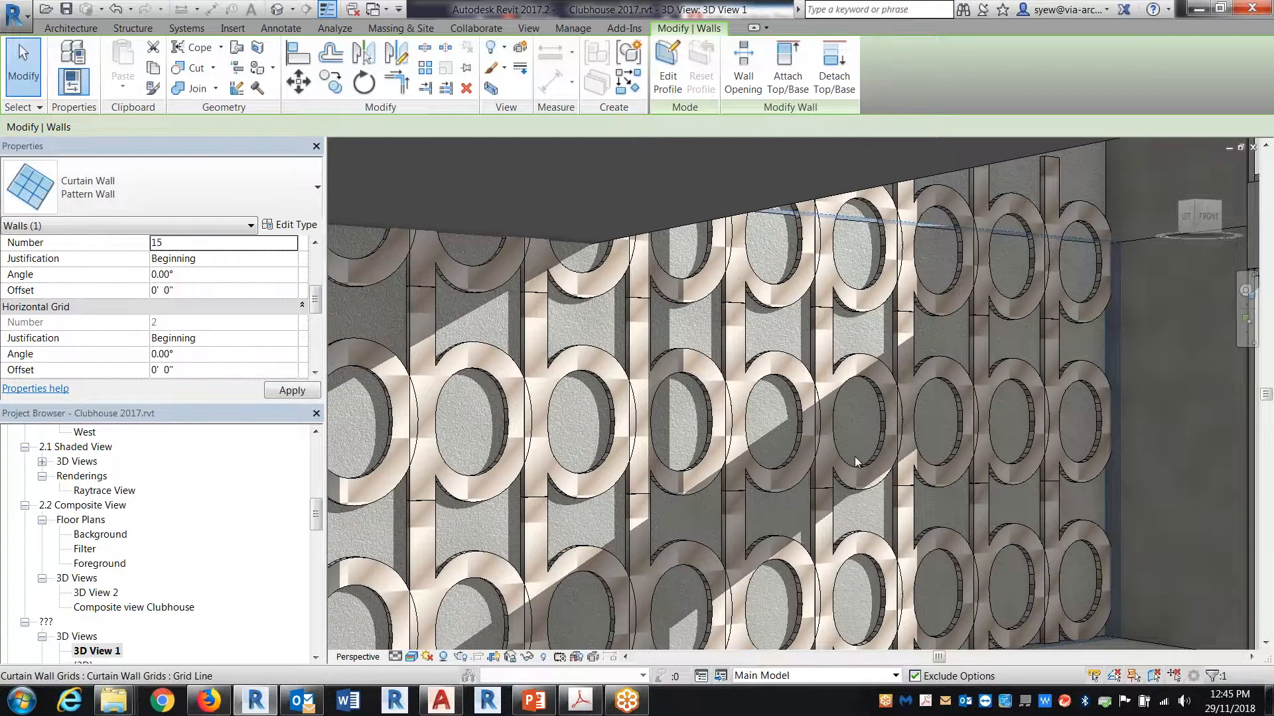
{"action": "left_click", "coordinate": [183, 238]}
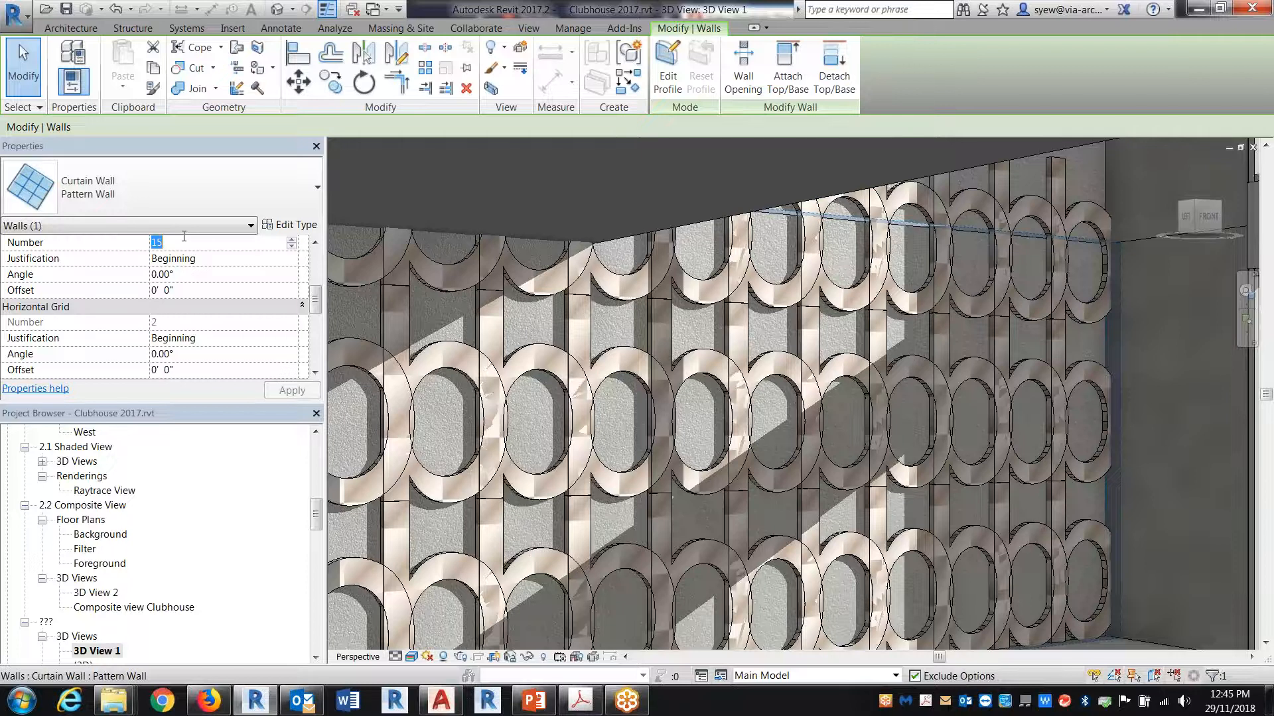
{"action": "type", "text": "18"}
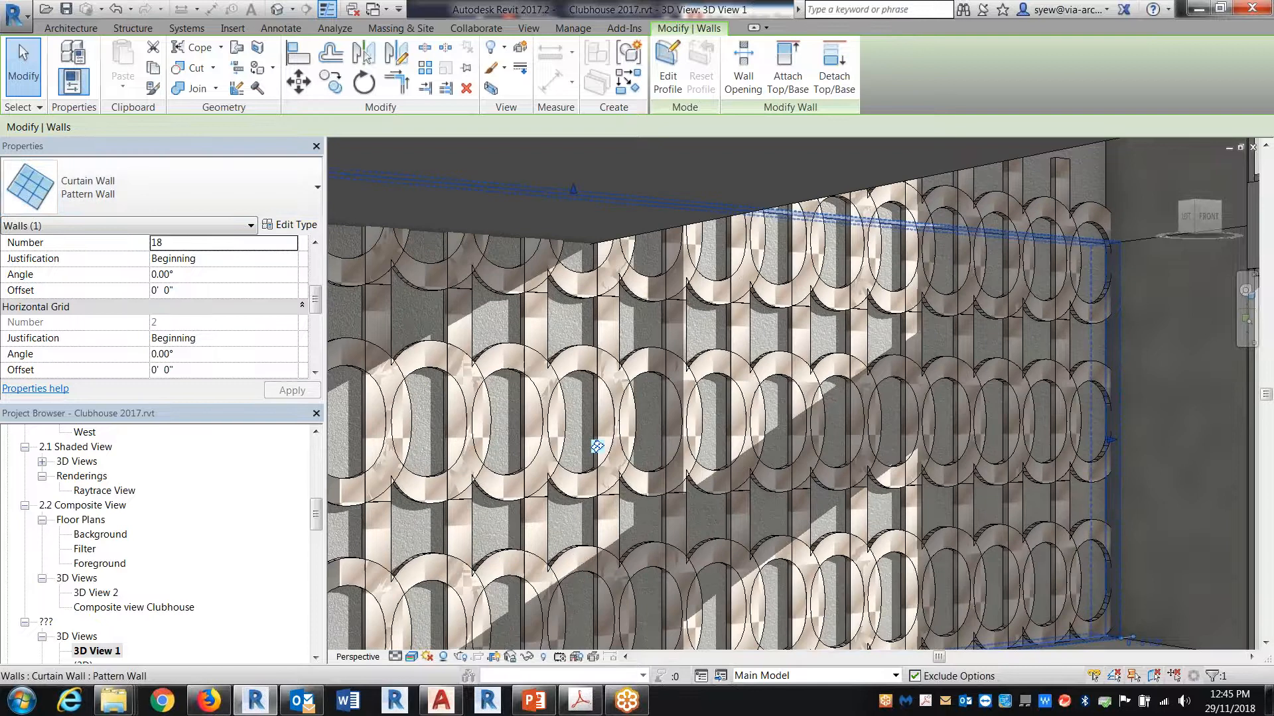
{"action": "left_click", "coordinate": [192, 244]}
{"action": "type", "text": "20"}
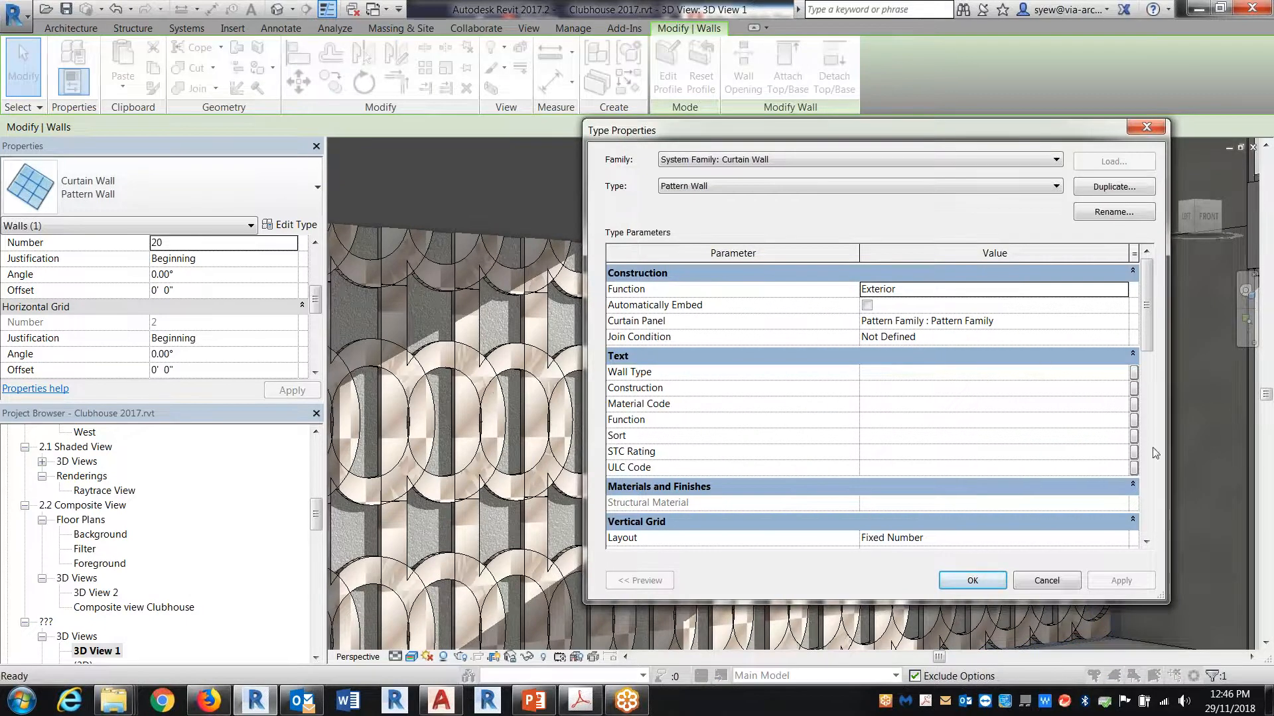
Step: Review the Pattern Wall type's grid layout settings, deselect the wall and undo the vertical grid number changes
{"action": "left_click_drag", "start_coordinate": [1149, 277], "coordinate": [1147, 329]}
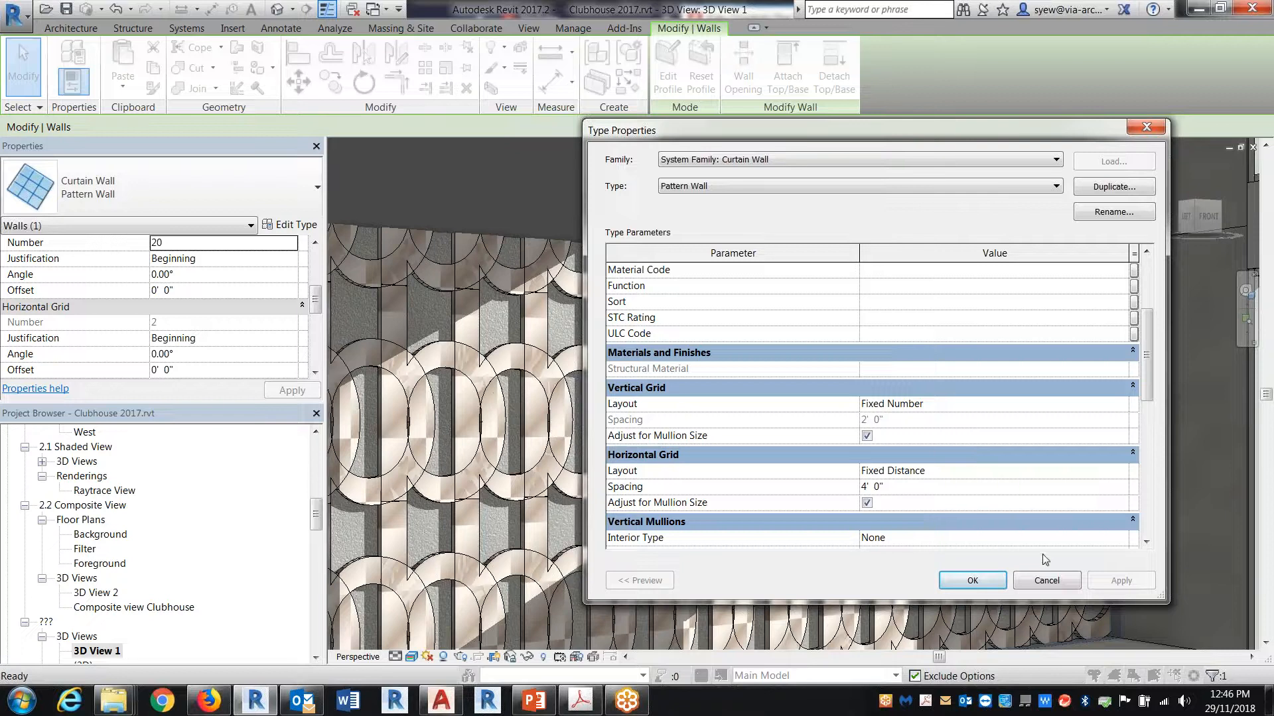
{"action": "left_click", "coordinate": [1046, 581]}
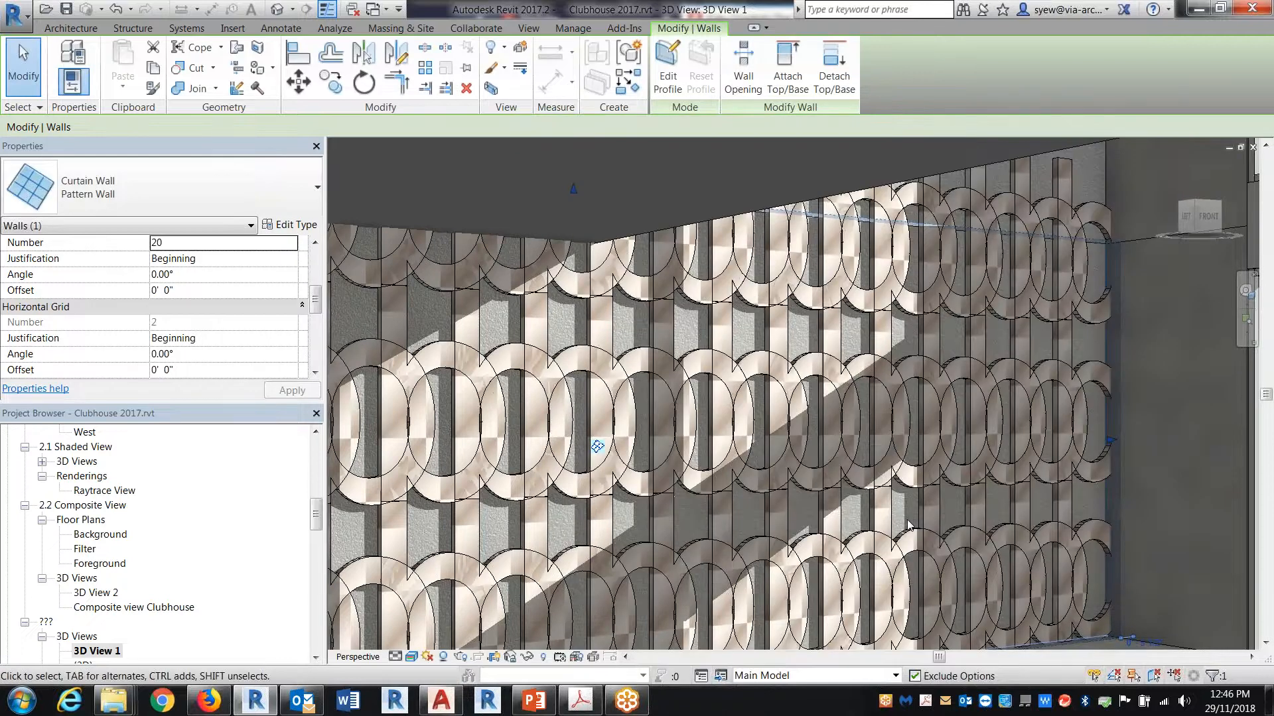
{"action": "key", "text": "Escape"}
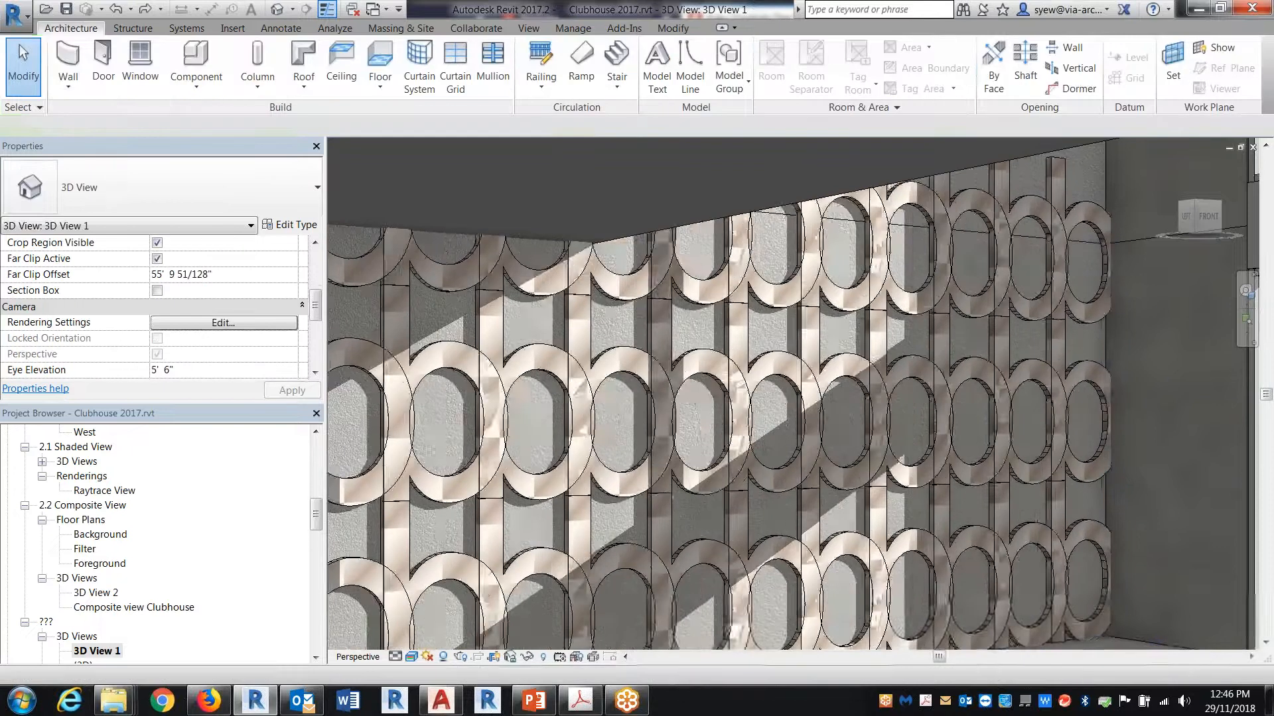
{"action": "key", "text": "ctrl+z"}
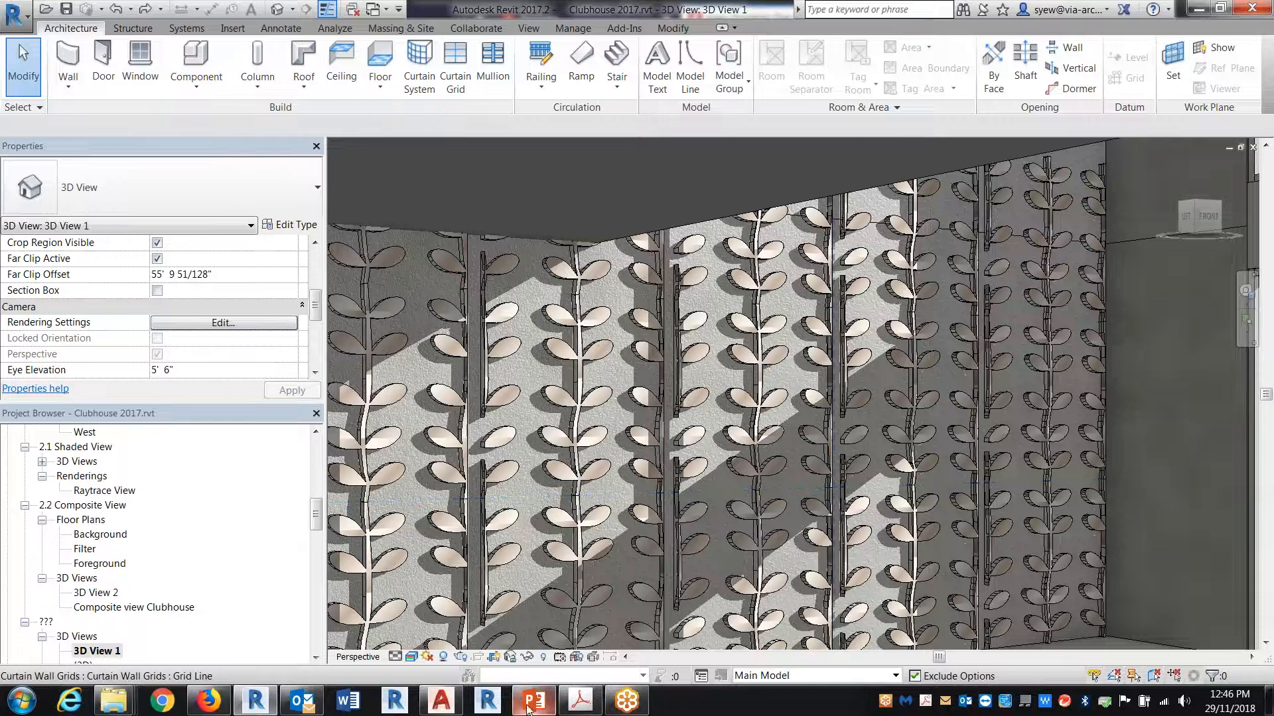
Step: Switch to the PowerPoint presentation and show slide 2, the money shot, followed by slide 3, the Revit shaded view
{"action": "key", "text": "alt+Tab"}
{"action": "scroll", "coordinate": [84, 271], "scroll_direction": "up", "scroll_amount": 3}
{"action": "left_click", "coordinate": [114, 272]}
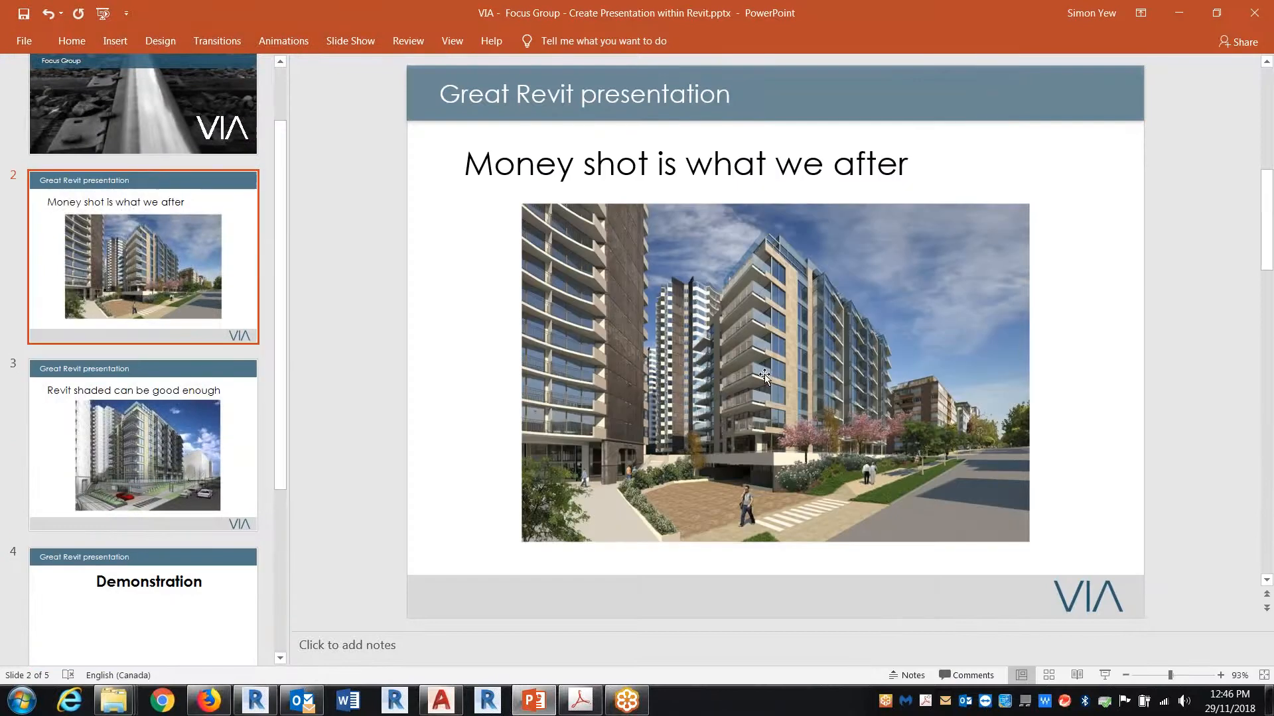
{"action": "left_click", "coordinate": [117, 452]}
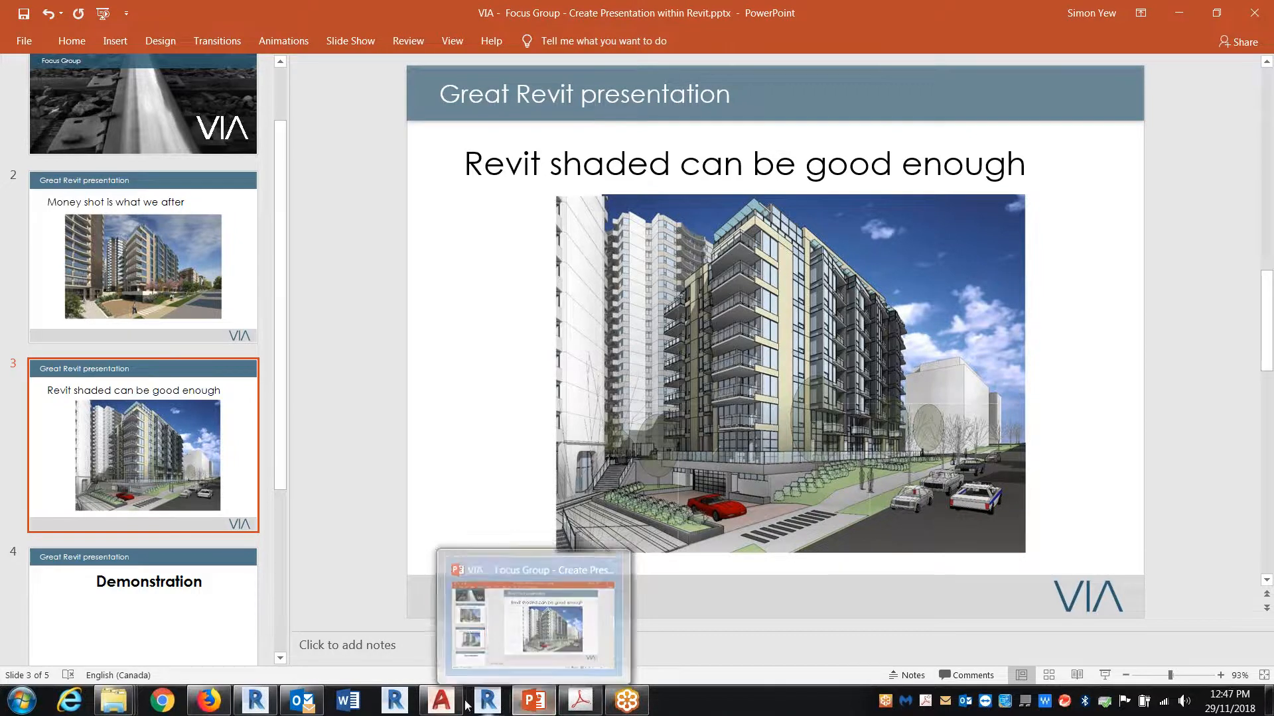
Step: Switch to Firefox, go back to the font search results and search dafont.com for "mosiac"
{"action": "left_click", "coordinate": [208, 701]}
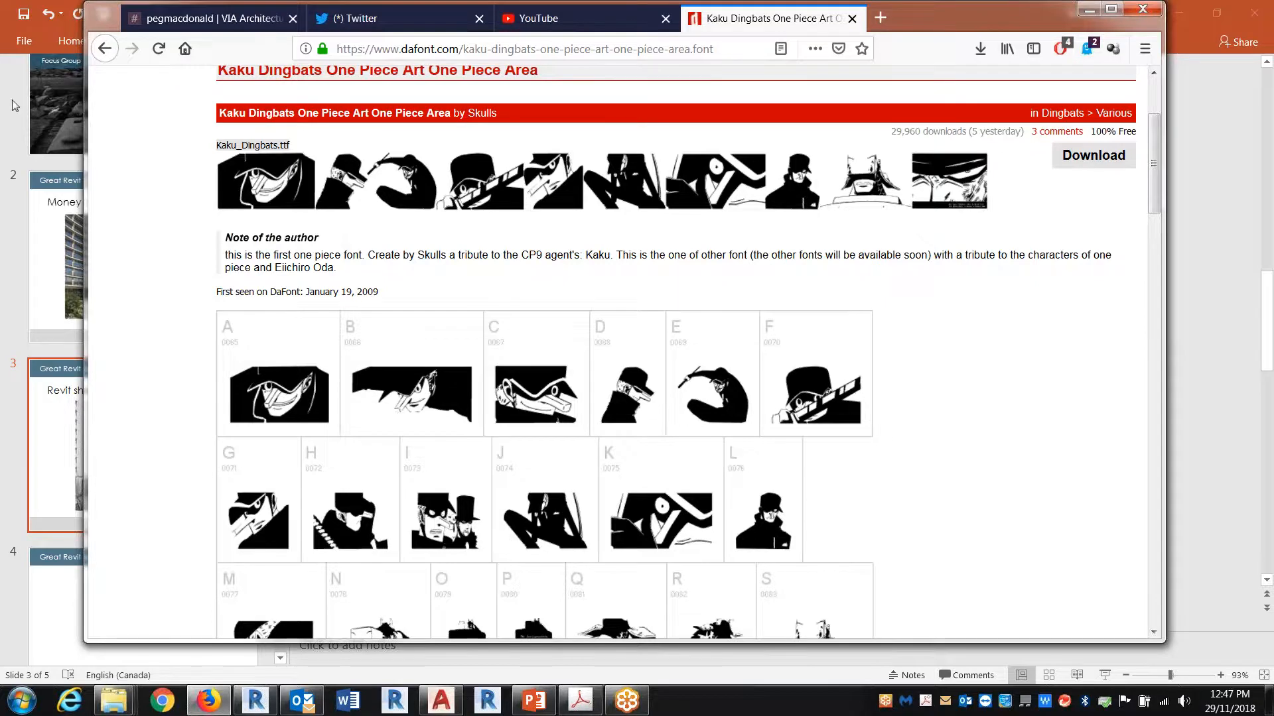
{"action": "left_click", "coordinate": [104, 50]}
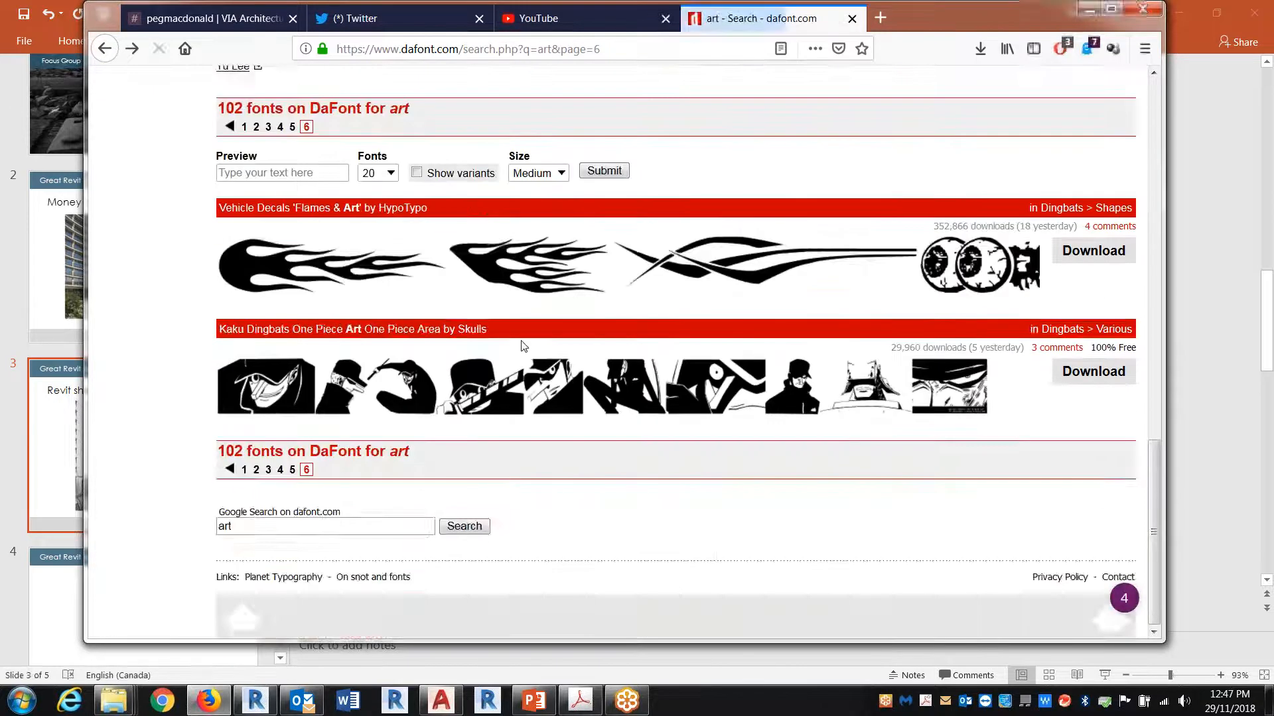
{"action": "scroll", "coordinate": [670, 444], "scroll_direction": "up", "scroll_amount": 5}
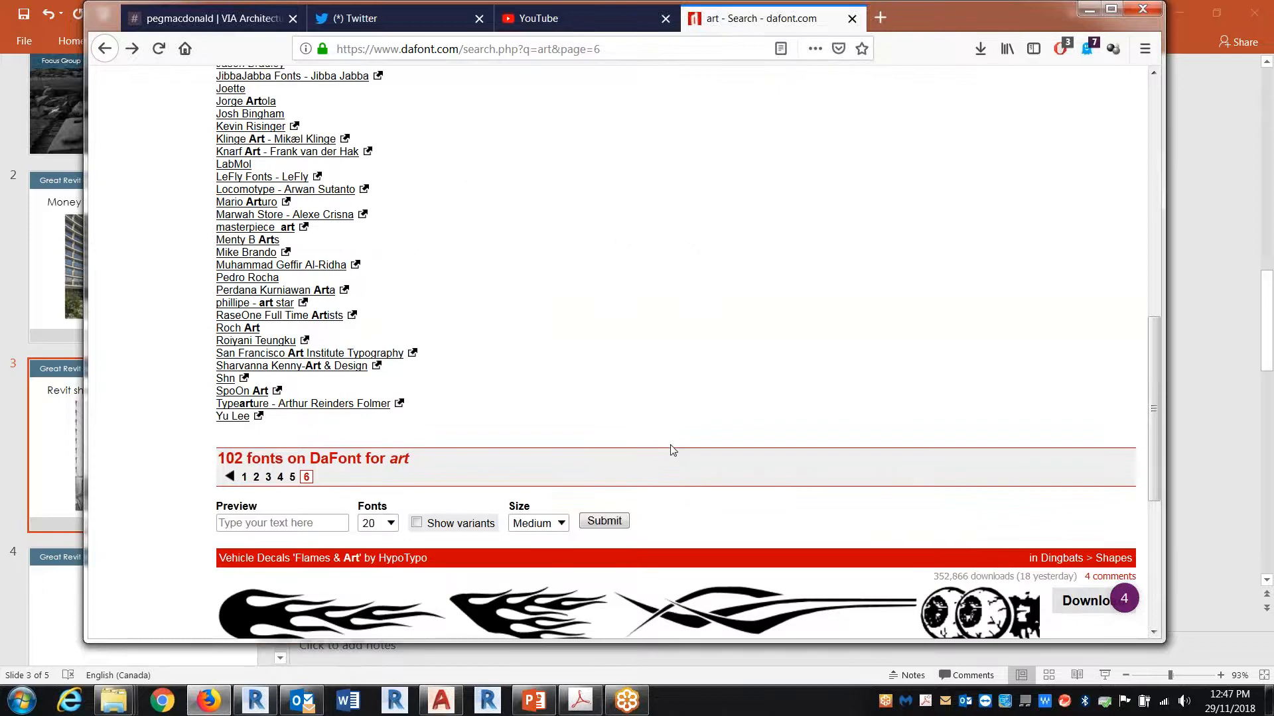
{"action": "scroll", "coordinate": [674, 293], "scroll_direction": "up", "scroll_amount": 15}
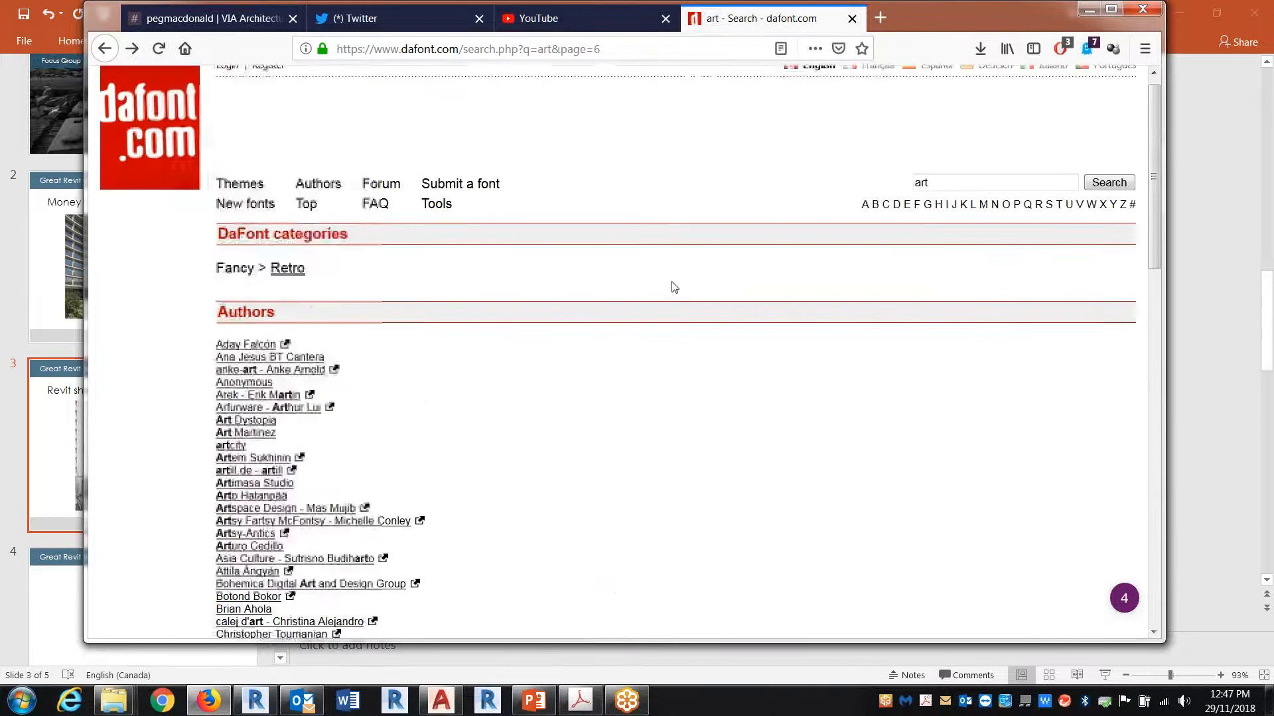
{"action": "double_click", "coordinate": [935, 193]}
{"action": "type", "text": "mod"}
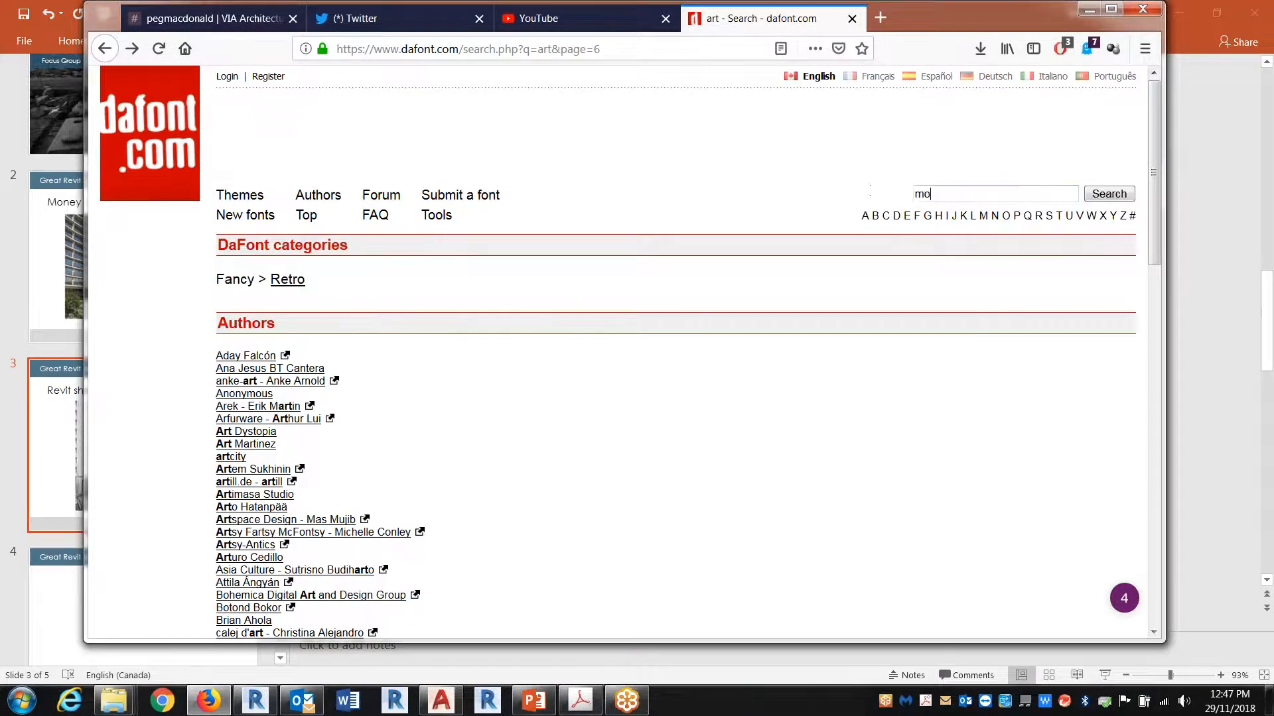
{"action": "key", "text": "BackSpace"}
{"action": "type", "text": "siac"}
{"action": "key", "text": "Return"}
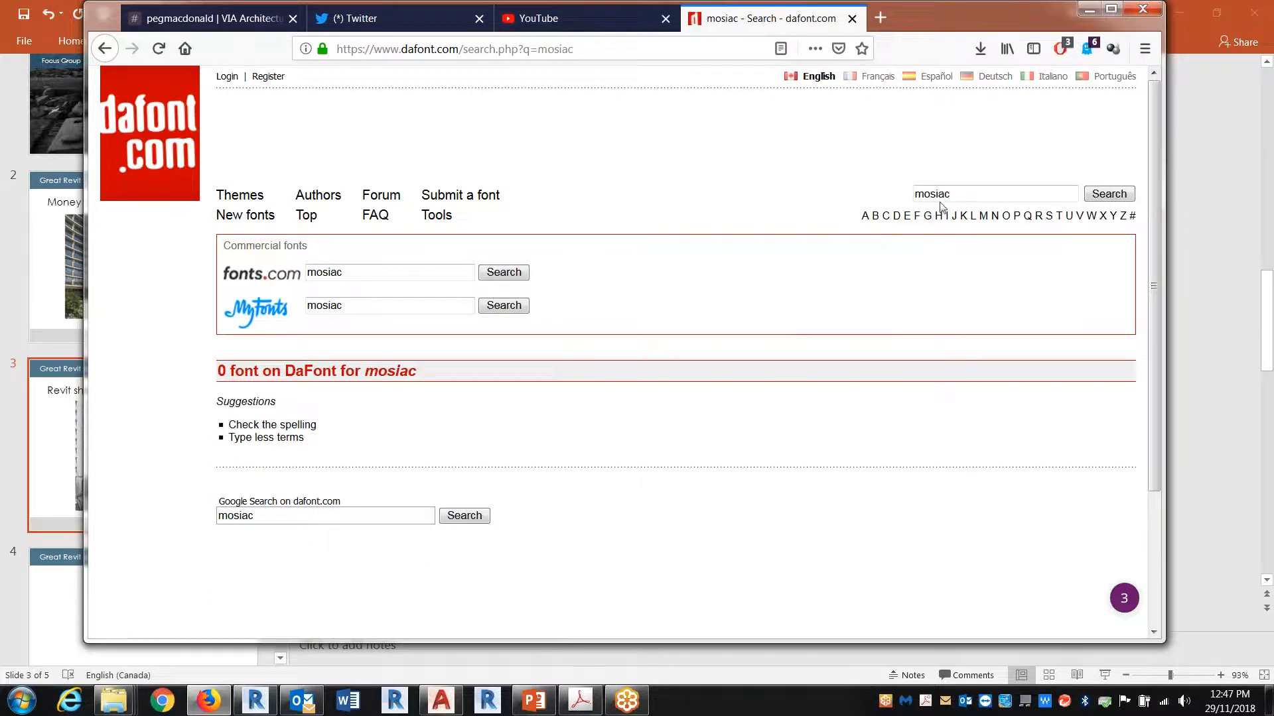
Step: Correct the font search term to "mosaic" and browse the matching fonts
{"action": "left_click_drag", "start_coordinate": [954, 194], "coordinate": [934, 194]}
{"action": "type", "text": "aic"}
{"action": "key", "text": "Return"}
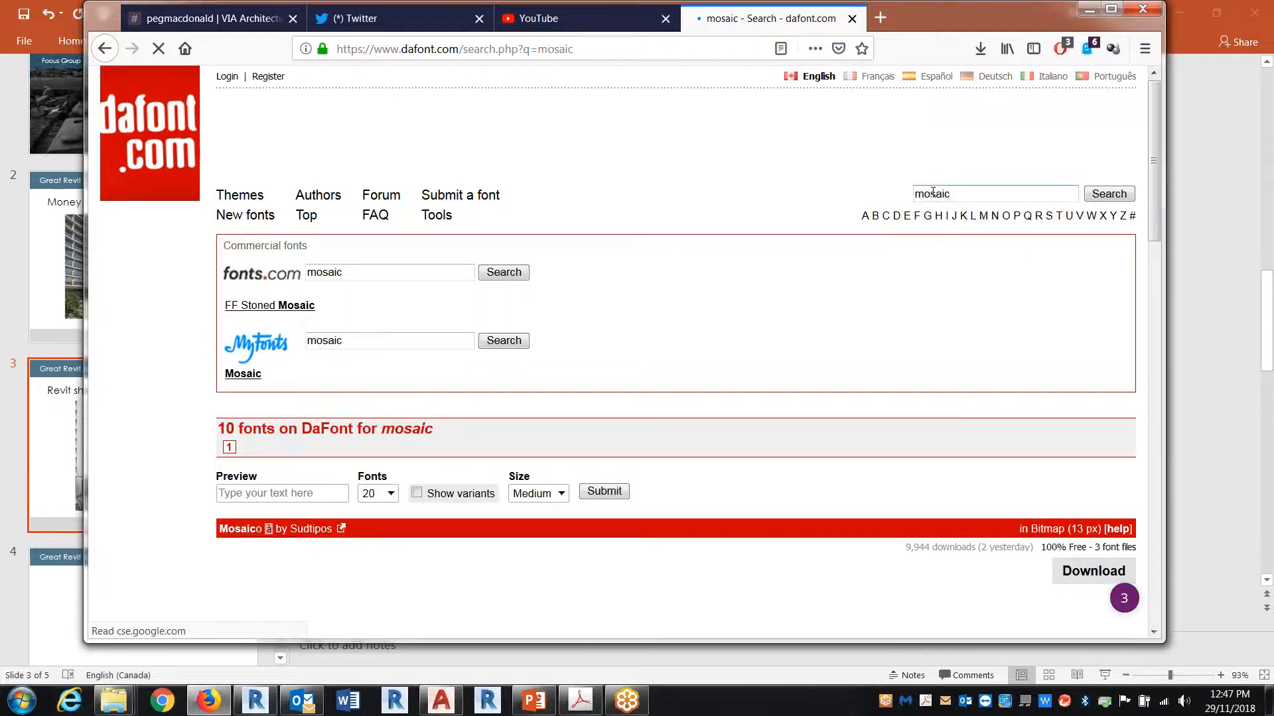
{"action": "scroll", "coordinate": [850, 342], "scroll_direction": "down", "scroll_amount": 3}
{"action": "scroll", "coordinate": [851, 348], "scroll_direction": "down", "scroll_amount": 10}
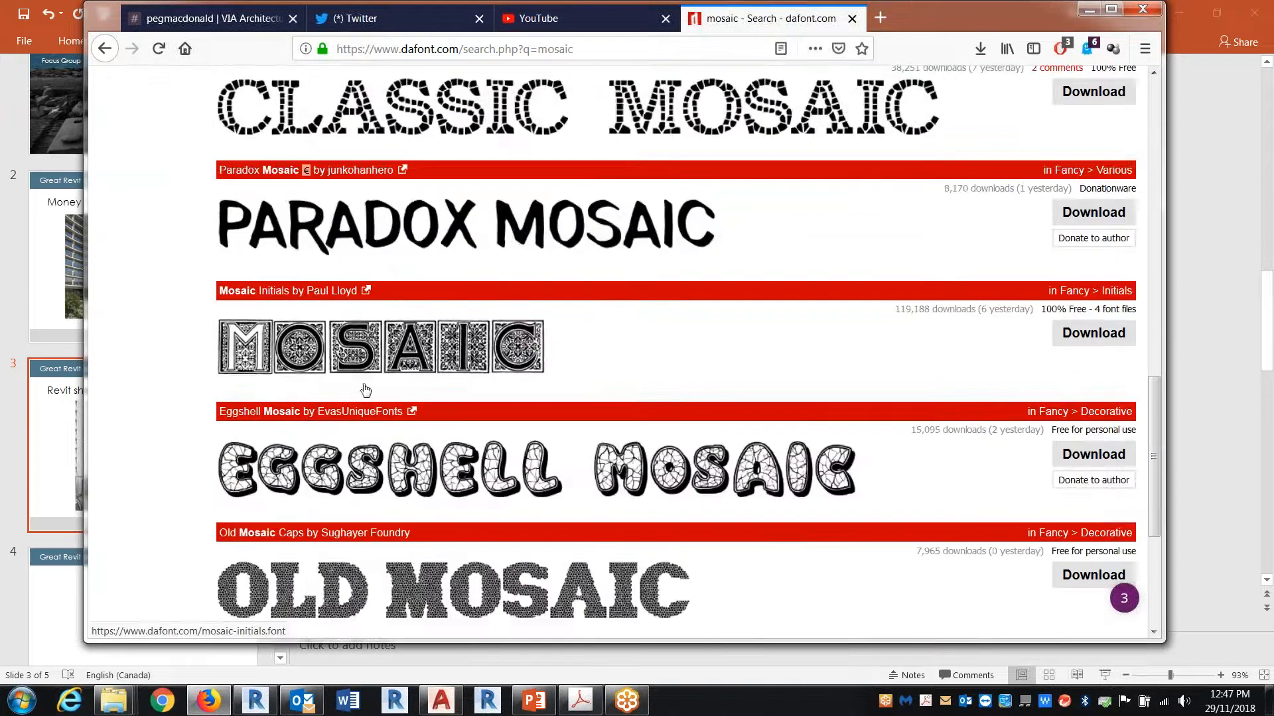
Step: Open the Mosaic Initials font page and view its uppercase, lowercase and numeral character maps
{"action": "left_click", "coordinate": [264, 364]}
{"action": "scroll", "coordinate": [540, 471], "scroll_direction": "down", "scroll_amount": 3}
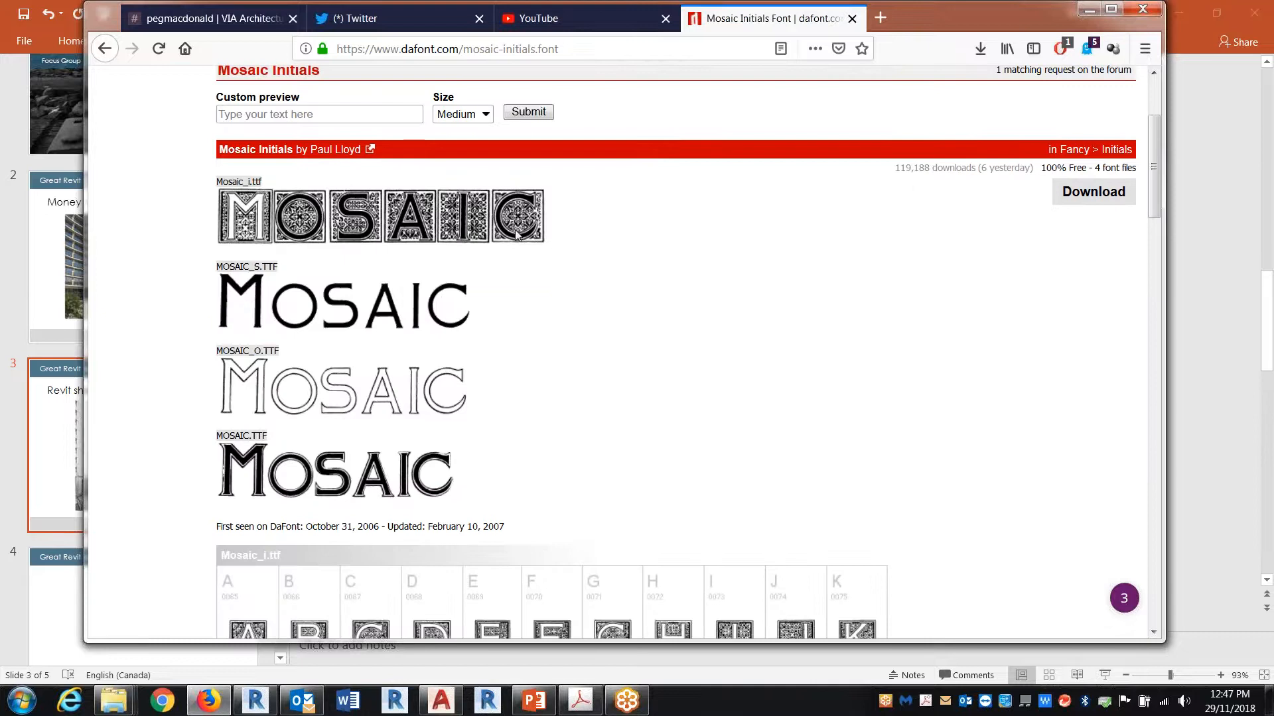
{"action": "scroll", "coordinate": [648, 407], "scroll_direction": "down", "scroll_amount": 5}
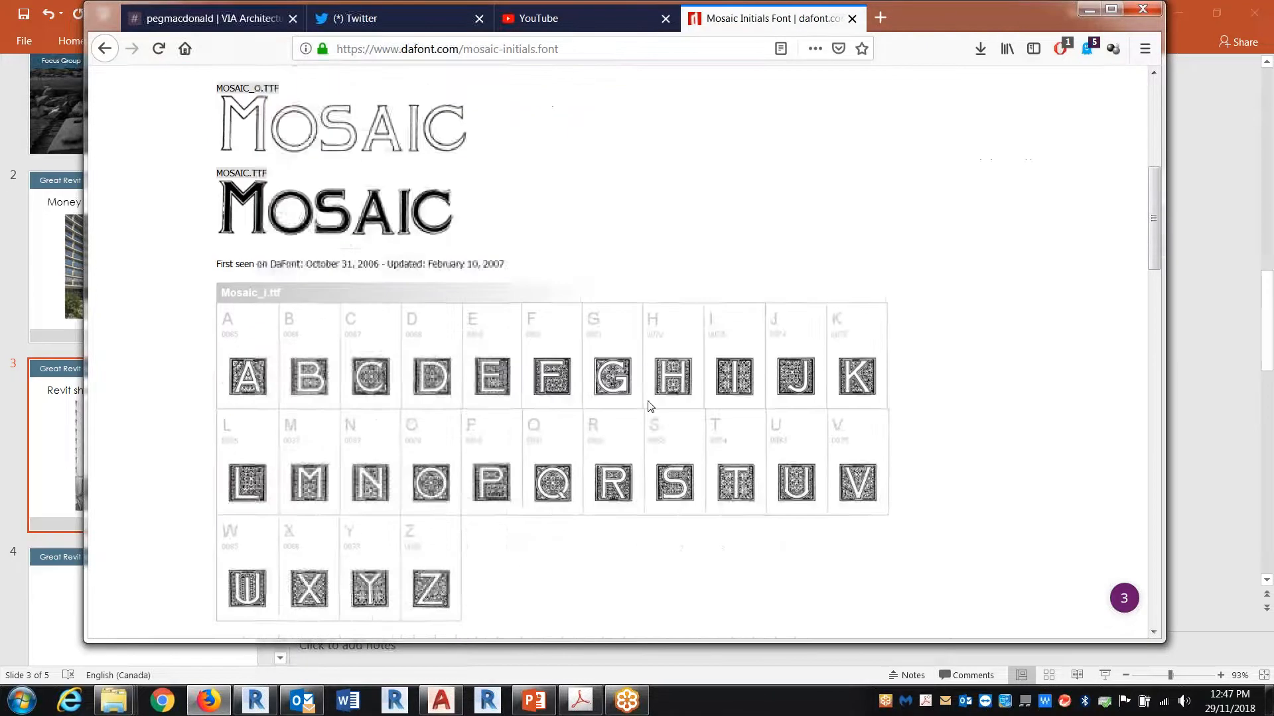
{"action": "scroll", "coordinate": [650, 407], "scroll_direction": "down", "scroll_amount": 7}
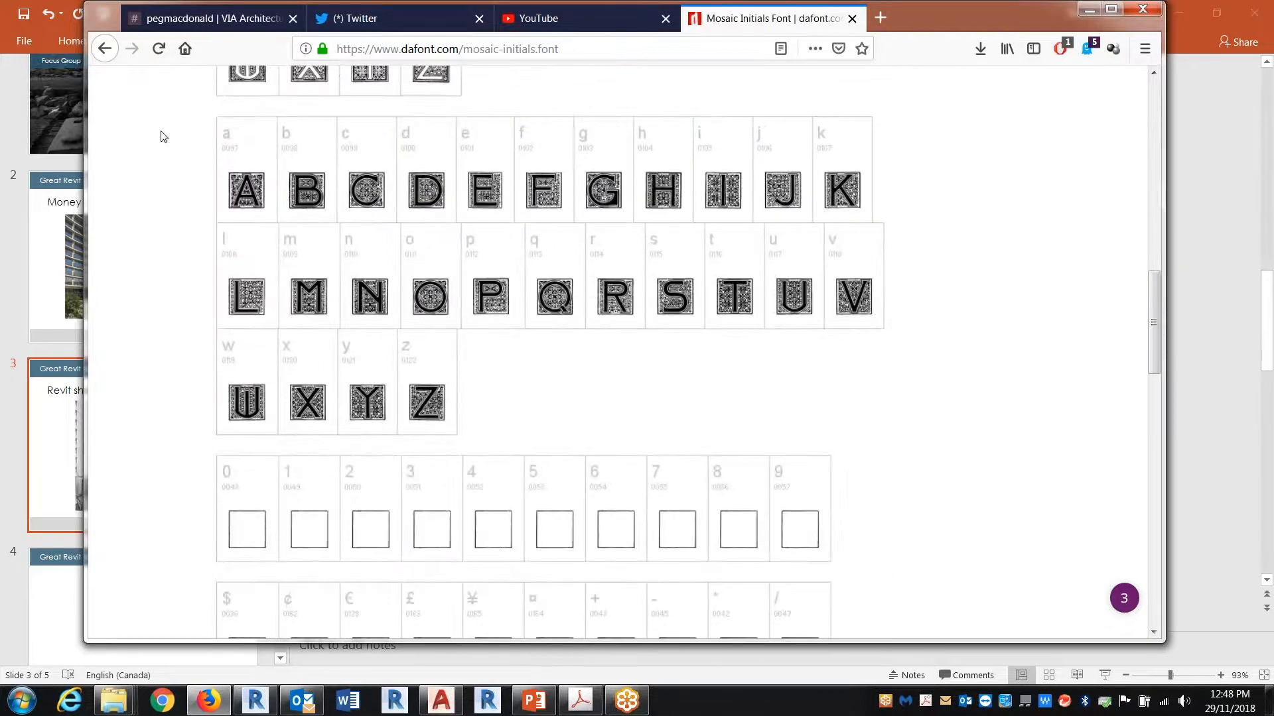
Step: Return to the mosaic search results, open the Italian Mosaic Ornaments font page and view its character map
{"action": "left_click", "coordinate": [104, 49]}
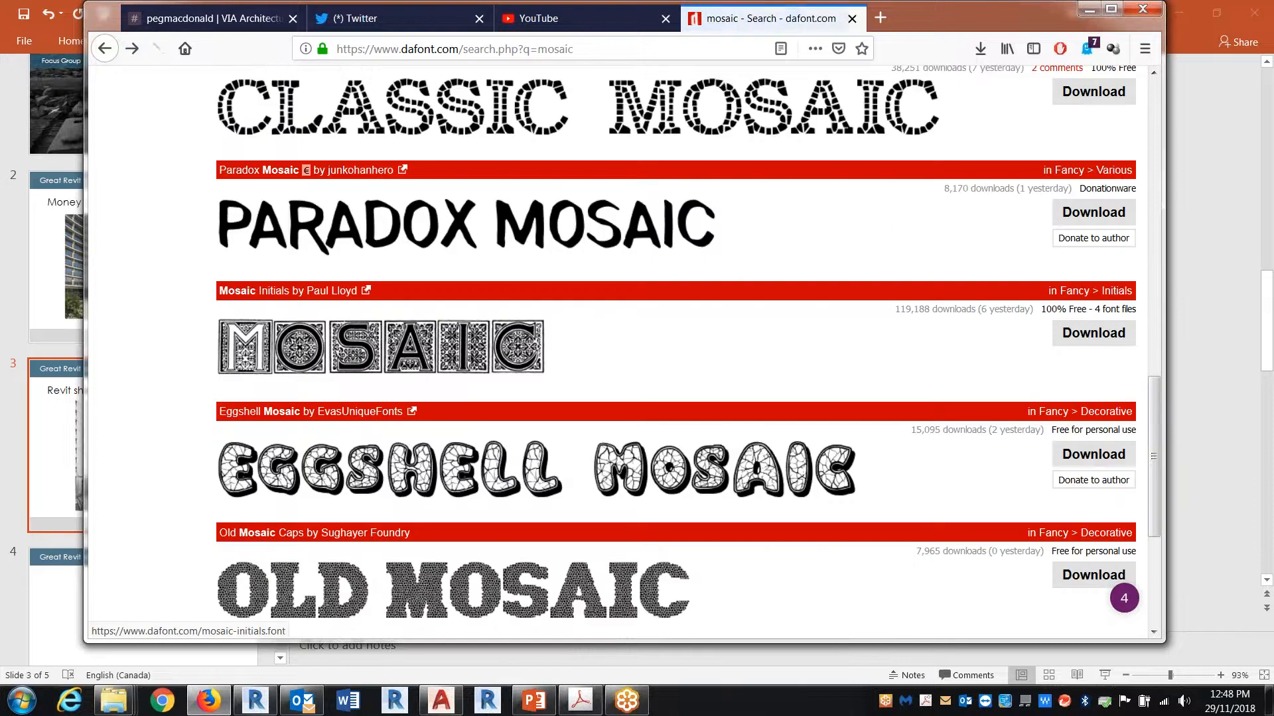
{"action": "scroll", "coordinate": [756, 464], "scroll_direction": "down", "scroll_amount": 4}
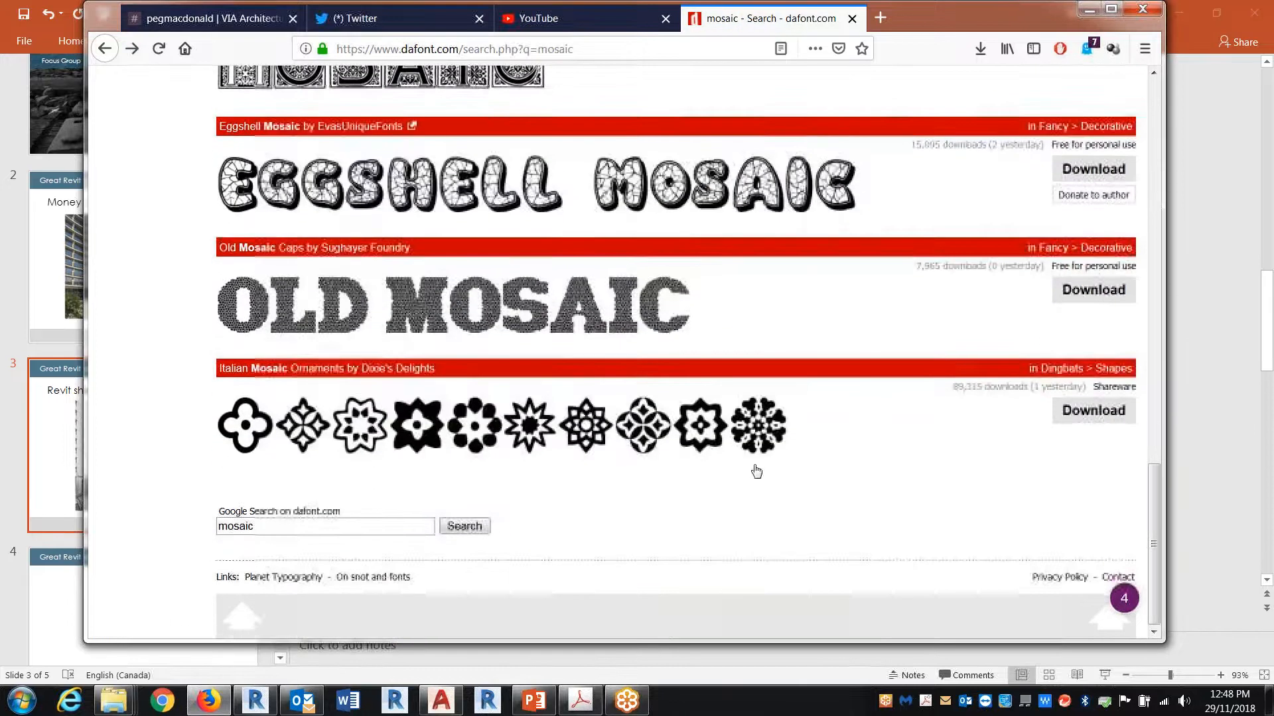
{"action": "left_click", "coordinate": [755, 464]}
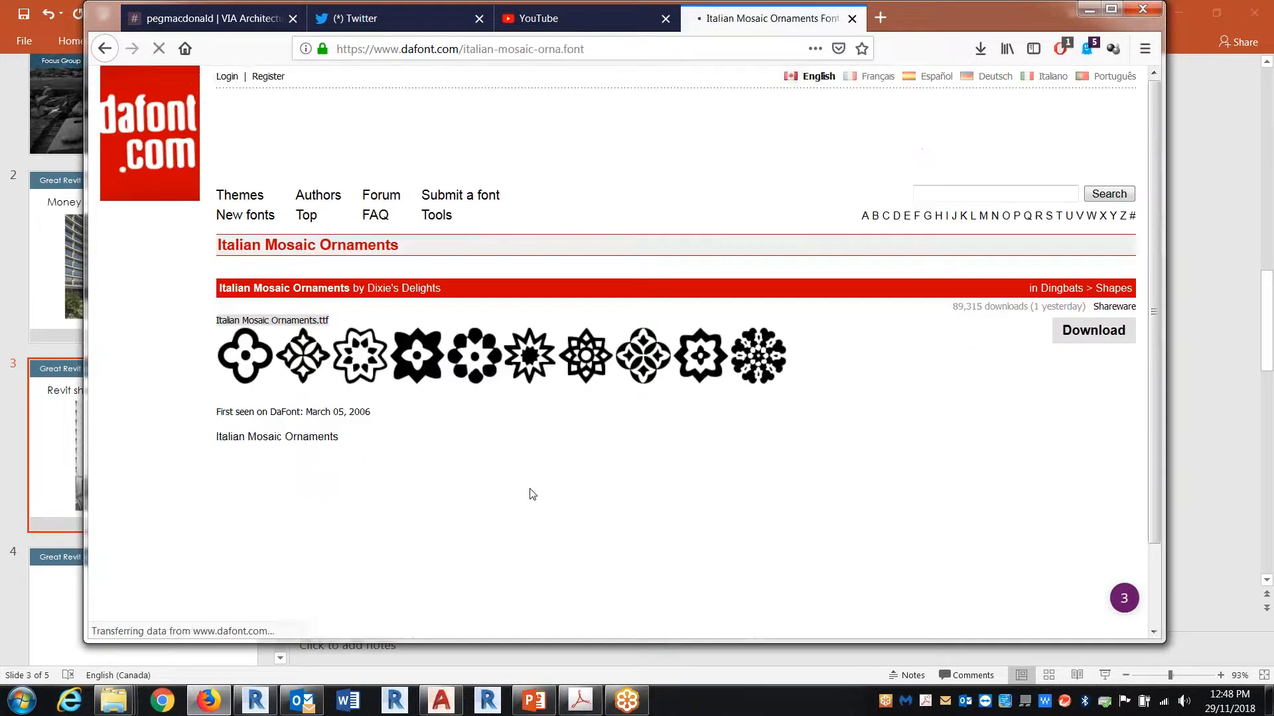
{"action": "scroll", "coordinate": [530, 494], "scroll_direction": "down", "scroll_amount": 5}
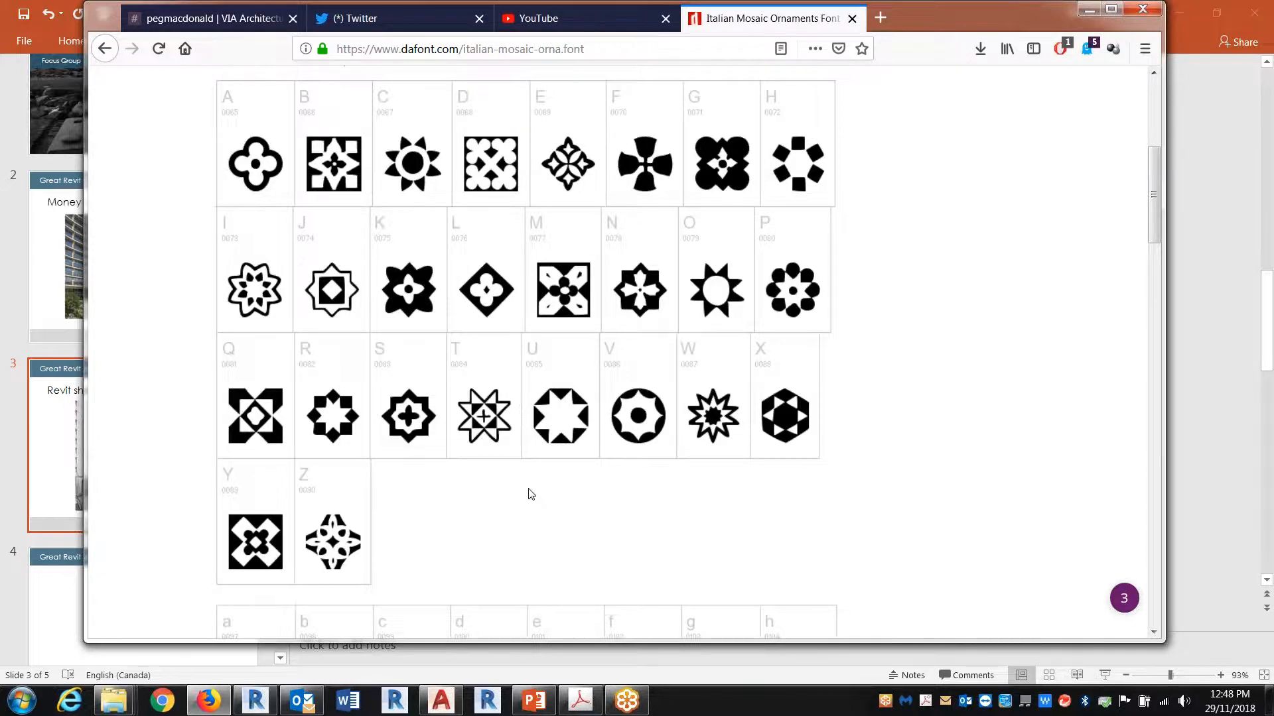
Step: Go back to the mosaic font results and browse up to the Classic Mosaic and Mosaic Stone fonts
{"action": "left_click", "coordinate": [105, 48]}
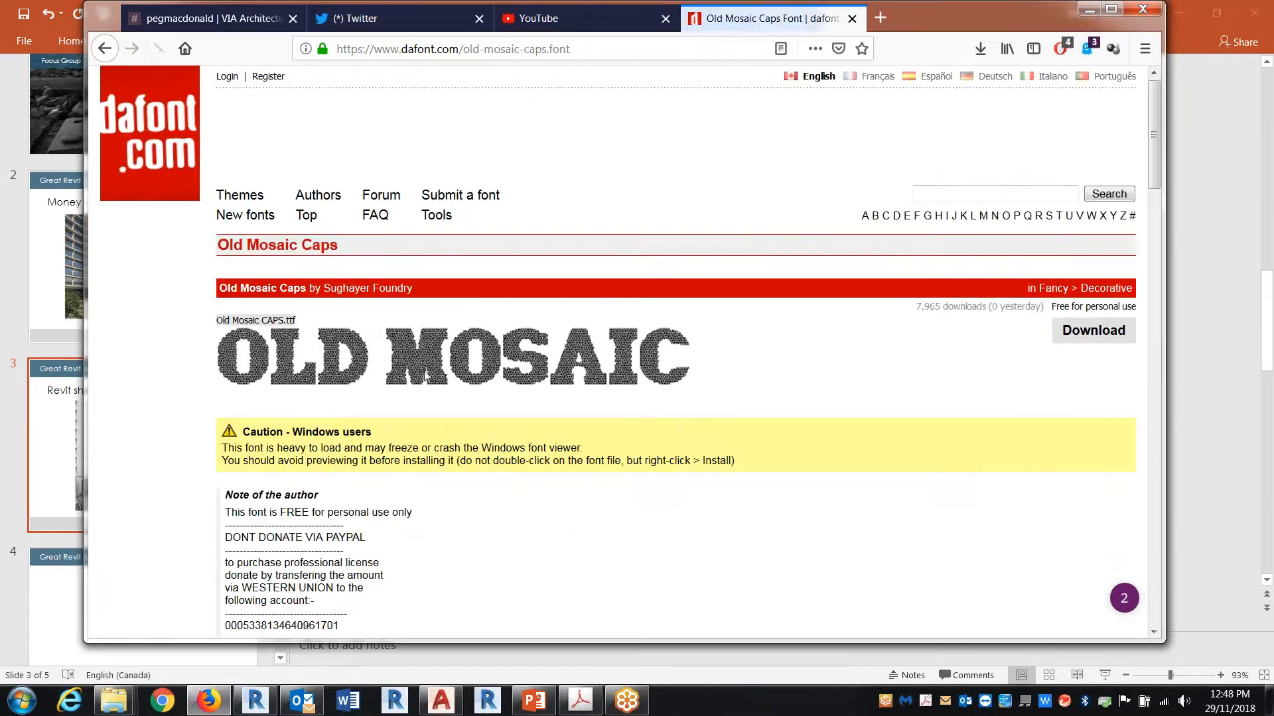
{"action": "left_click", "coordinate": [106, 50]}
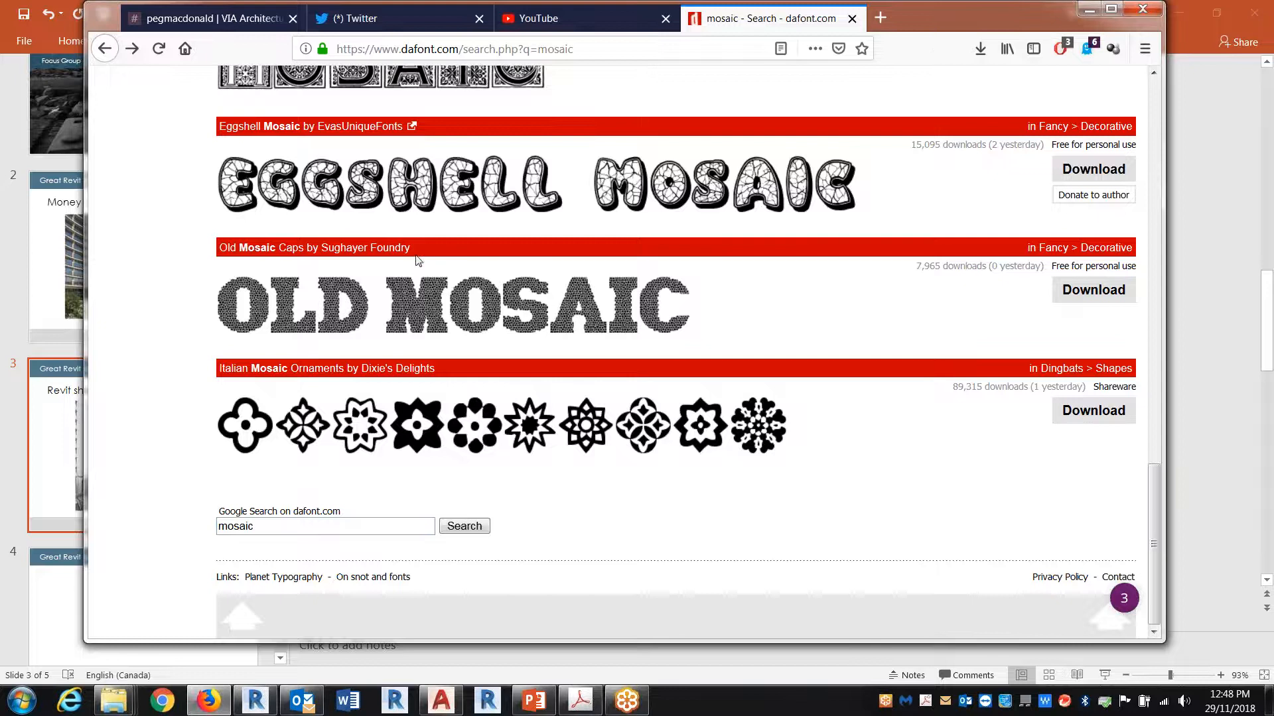
{"action": "scroll", "coordinate": [538, 383], "scroll_direction": "up", "scroll_amount": 1}
{"action": "scroll", "coordinate": [538, 385], "scroll_direction": "up", "scroll_amount": 5}
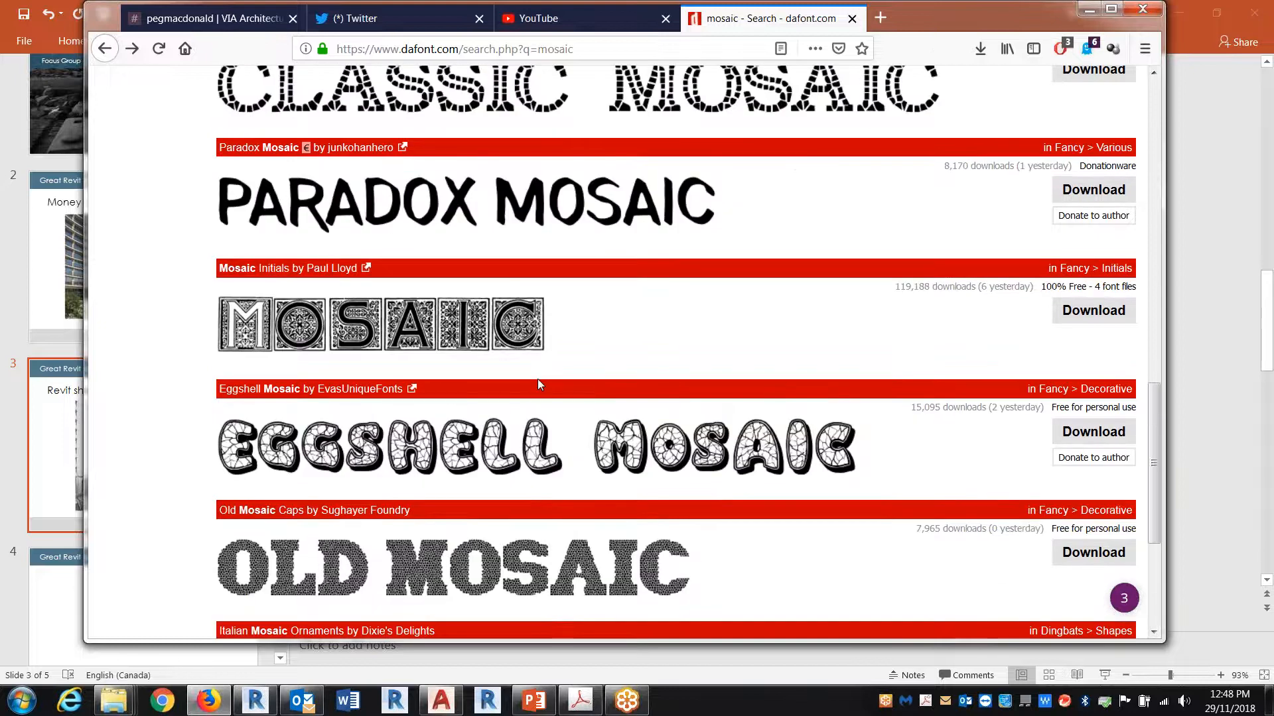
{"action": "scroll", "coordinate": [537, 383], "scroll_direction": "up", "scroll_amount": 5}
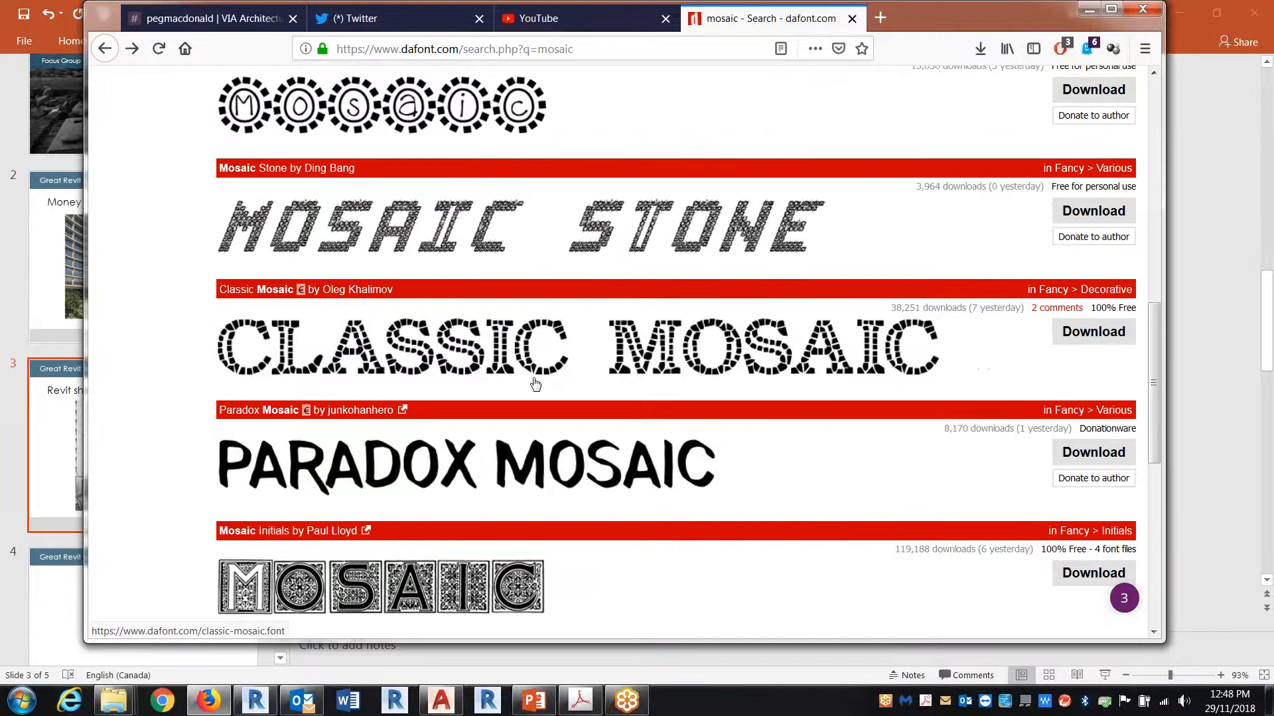
Step: Search dafont.com for "arrow" and browse the matching arrow fonts
{"action": "left_click", "coordinate": [106, 49]}
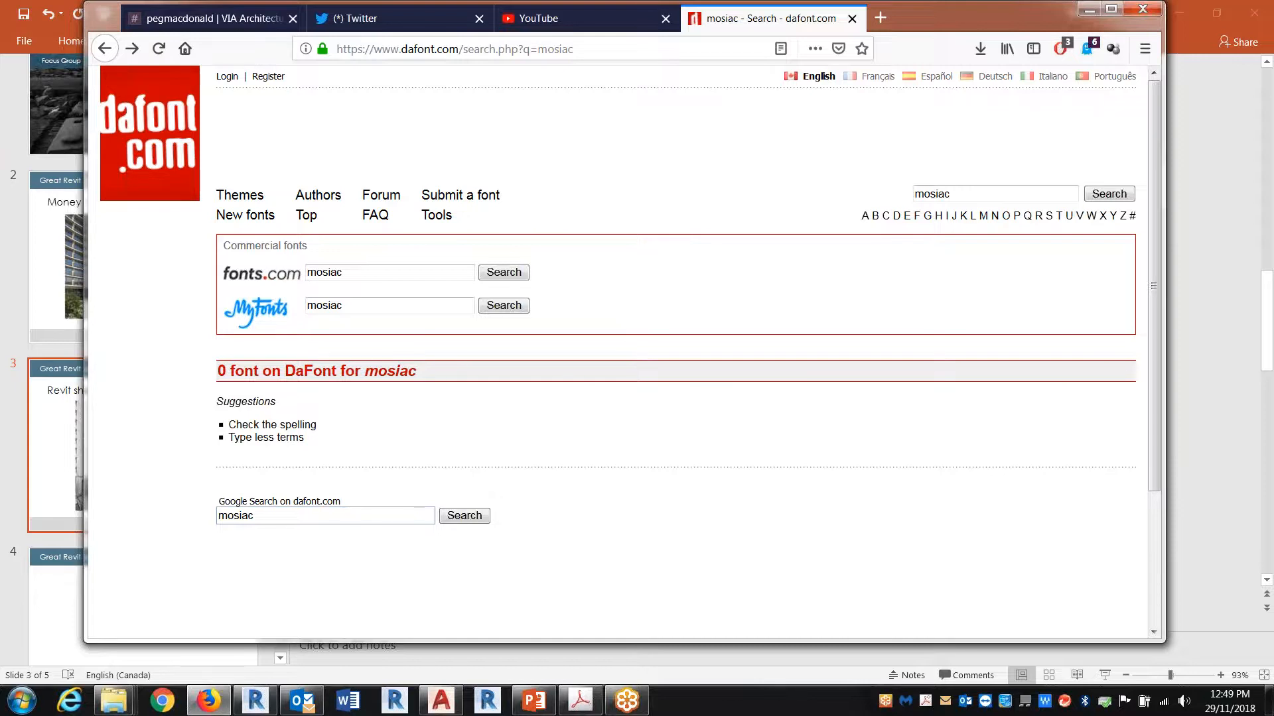
{"action": "left_click_drag", "start_coordinate": [954, 194], "coordinate": [887, 195]}
{"action": "type", "text": "arrow"}
{"action": "key", "text": "Return"}
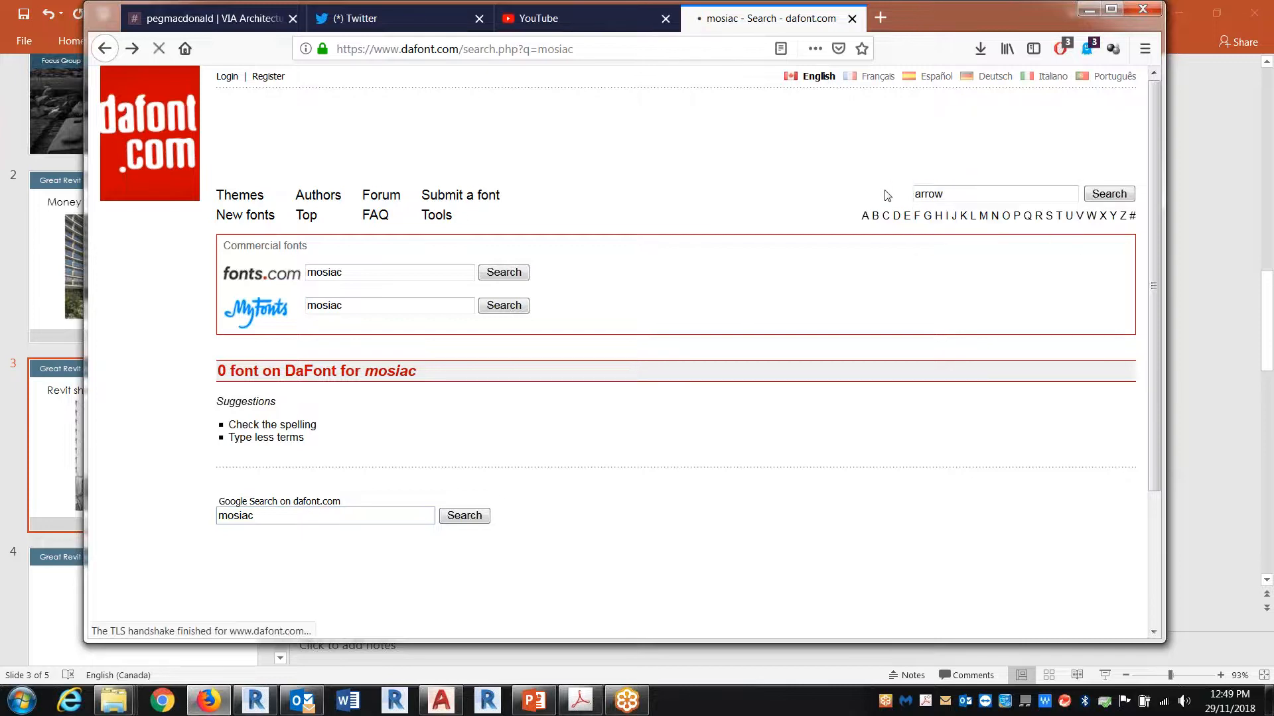
{"action": "scroll", "coordinate": [976, 438], "scroll_direction": "down", "scroll_amount": 6}
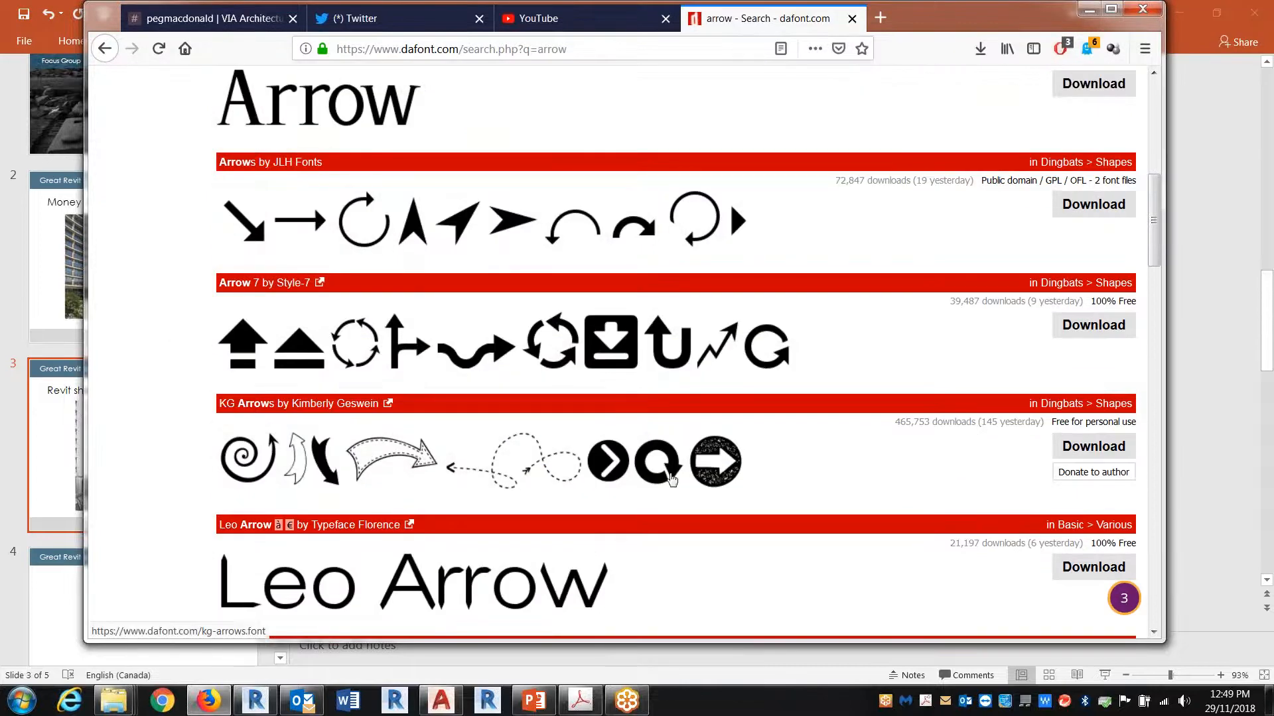
{"action": "scroll", "coordinate": [672, 476], "scroll_direction": "down", "scroll_amount": 3}
{"action": "scroll", "coordinate": [561, 573], "scroll_direction": "down", "scroll_amount": 1}
{"action": "scroll", "coordinate": [561, 573], "scroll_direction": "down", "scroll_amount": 2}
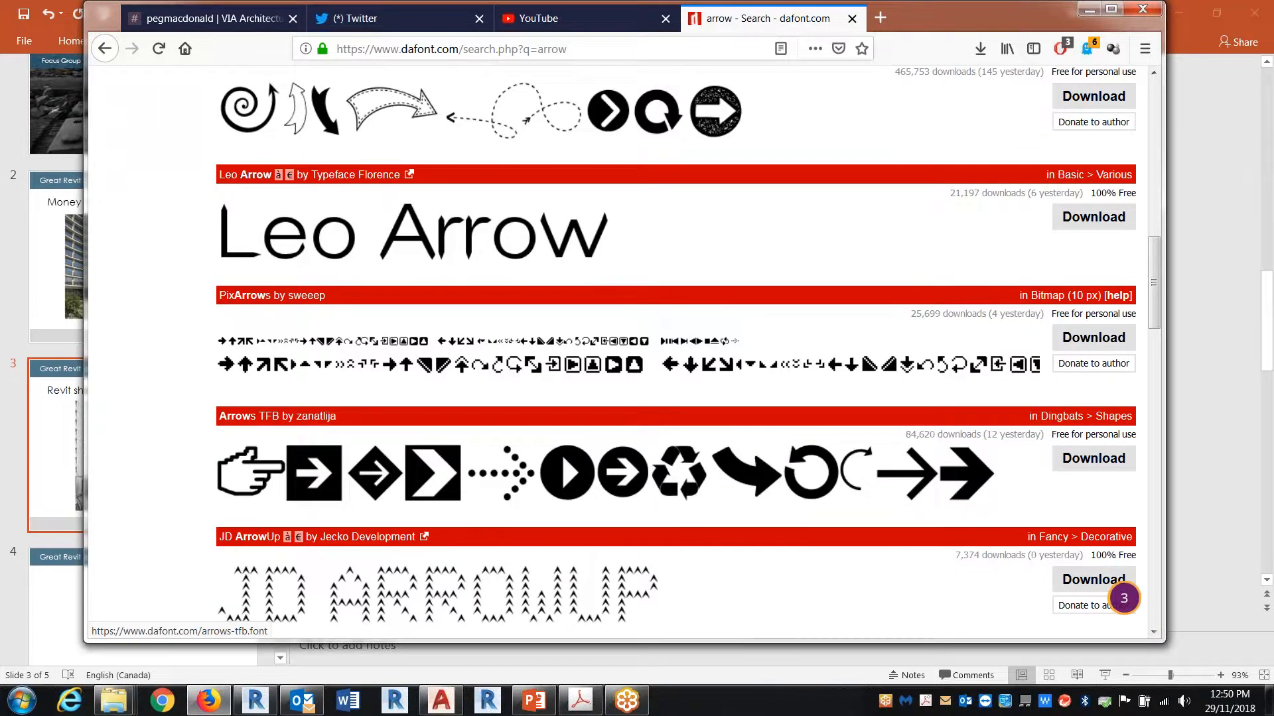
{"action": "scroll", "coordinate": [799, 510], "scroll_direction": "down", "scroll_amount": 3}
{"action": "scroll", "coordinate": [867, 431], "scroll_direction": "up", "scroll_amount": 15}
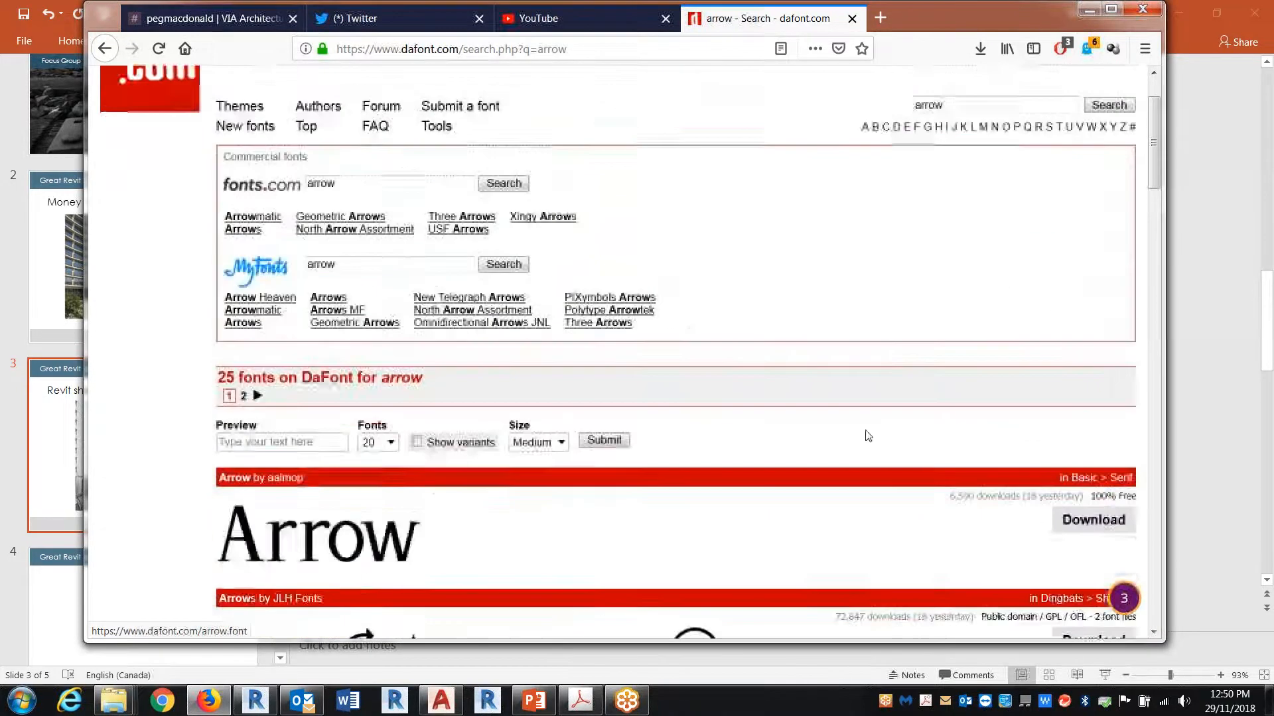
Step: Search dafont.com for "traffic" and browse the results to the Traffic Signs TFB font
{"action": "key", "text": "ctrl+a"}
{"action": "type", "text": "traffic"}
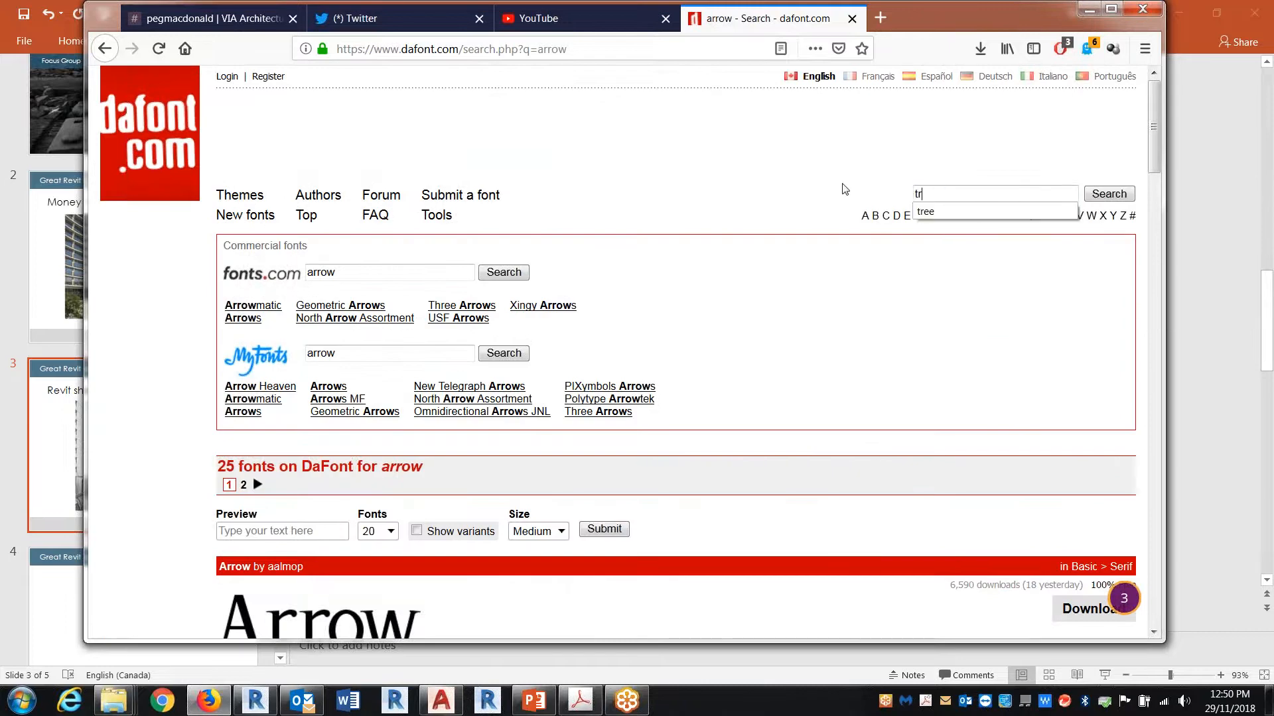
{"action": "key", "text": "Return"}
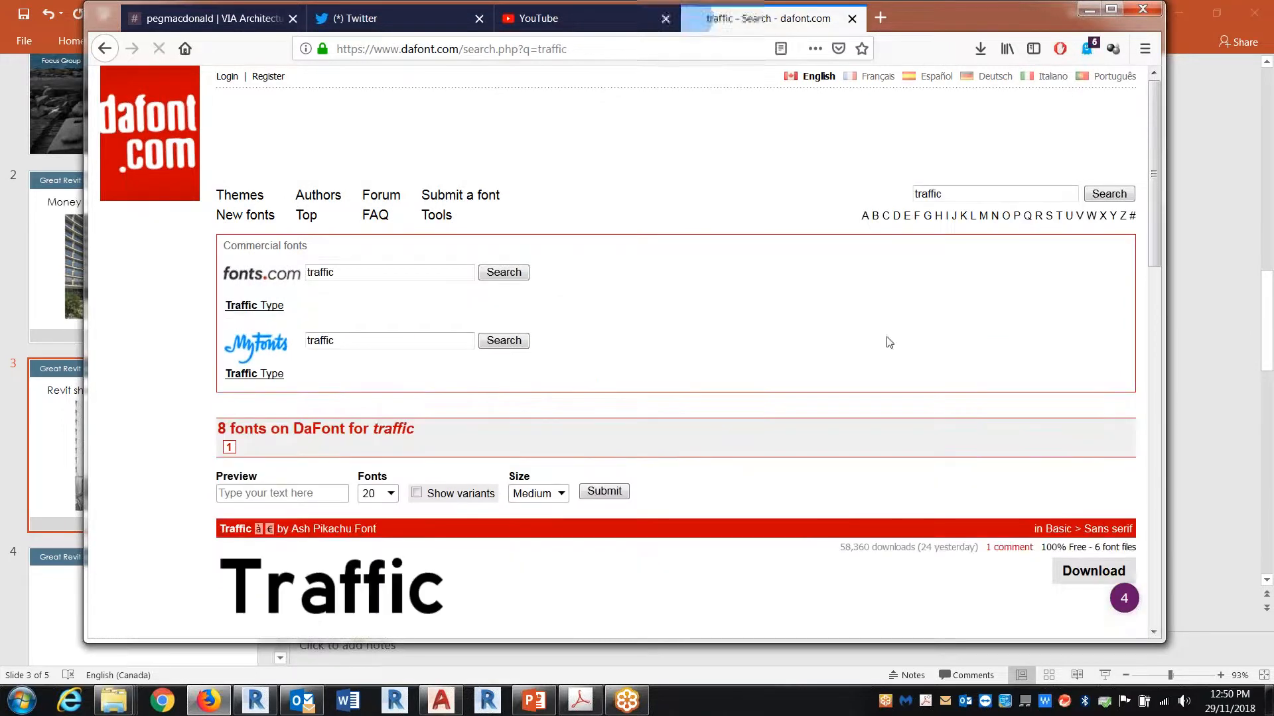
{"action": "scroll", "coordinate": [885, 341], "scroll_direction": "down", "scroll_amount": 6}
{"action": "scroll", "coordinate": [881, 348], "scroll_direction": "down", "scroll_amount": 10}
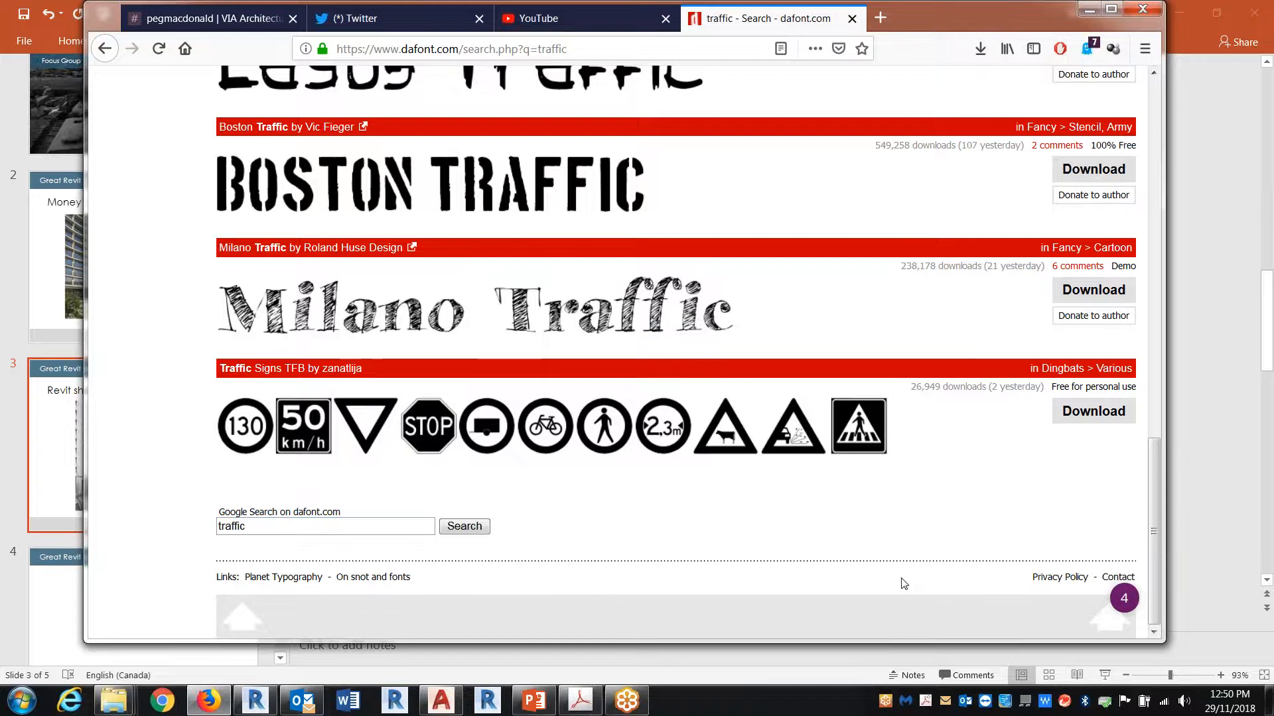
Step: Open the Traffic Signs TFB font page, examine its uppercase and lowercase sign characters, and return to the traffic results
{"action": "left_click", "coordinate": [519, 435]}
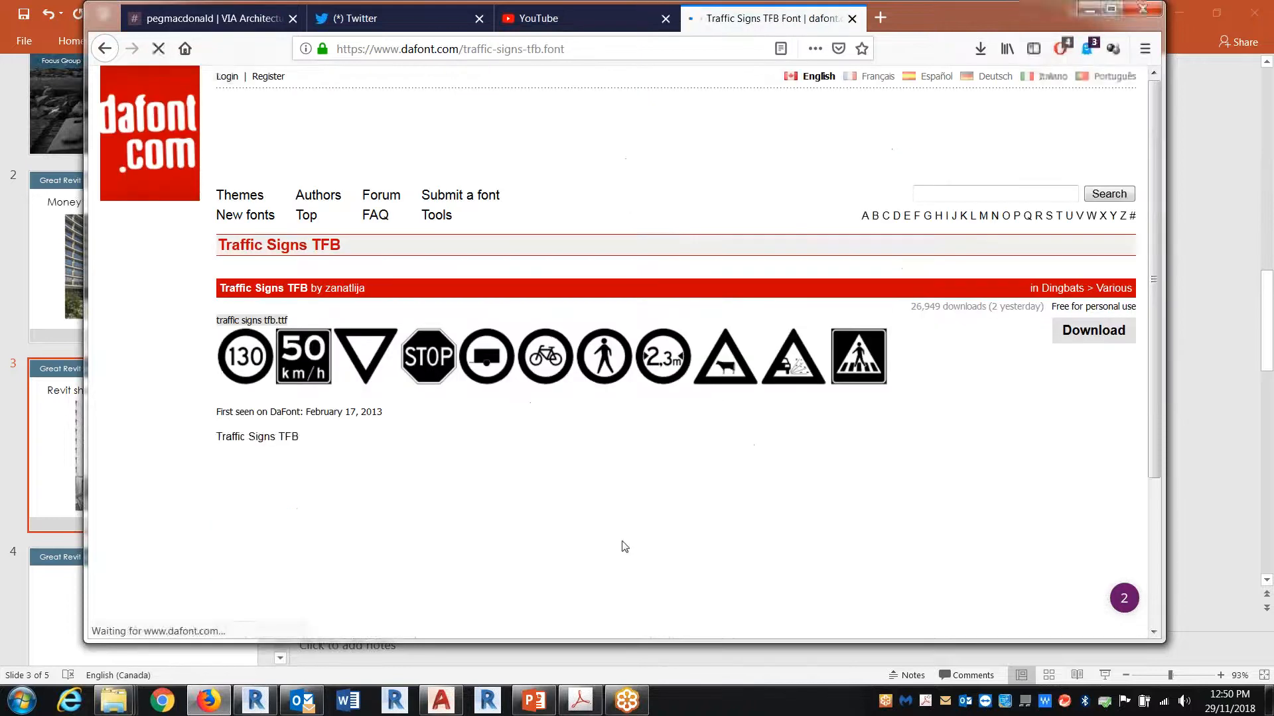
{"action": "scroll", "coordinate": [623, 545], "scroll_direction": "down", "scroll_amount": 1}
{"action": "scroll", "coordinate": [637, 540], "scroll_direction": "down", "scroll_amount": 3}
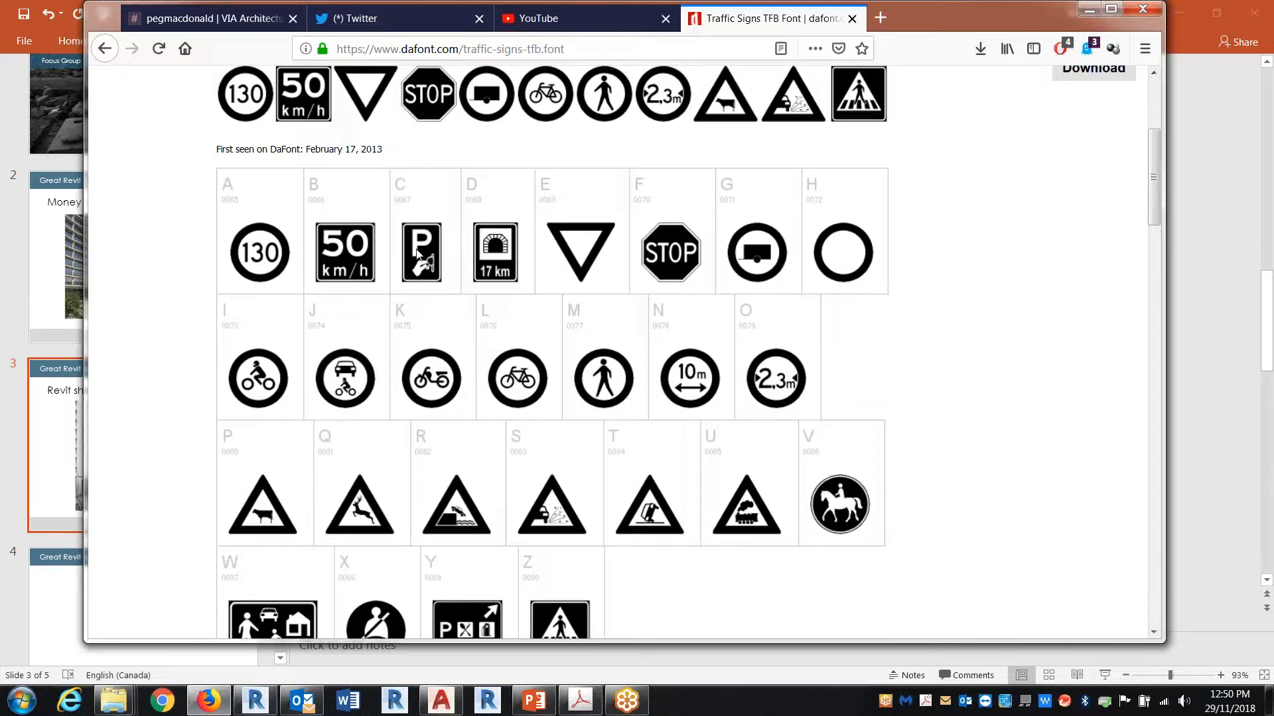
{"action": "scroll", "coordinate": [419, 256], "scroll_direction": "up", "scroll_amount": 2}
{"action": "scroll", "coordinate": [423, 257], "scroll_direction": "down", "scroll_amount": 4}
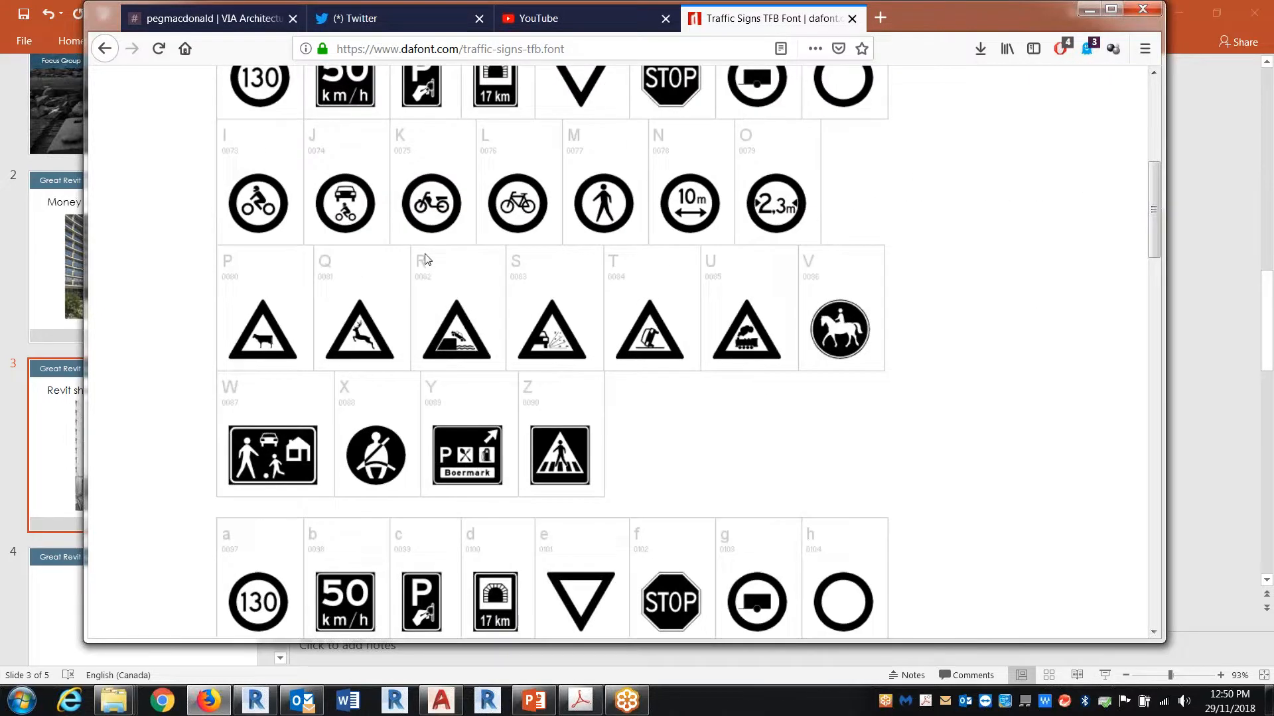
{"action": "scroll", "coordinate": [425, 258], "scroll_direction": "down", "scroll_amount": 6}
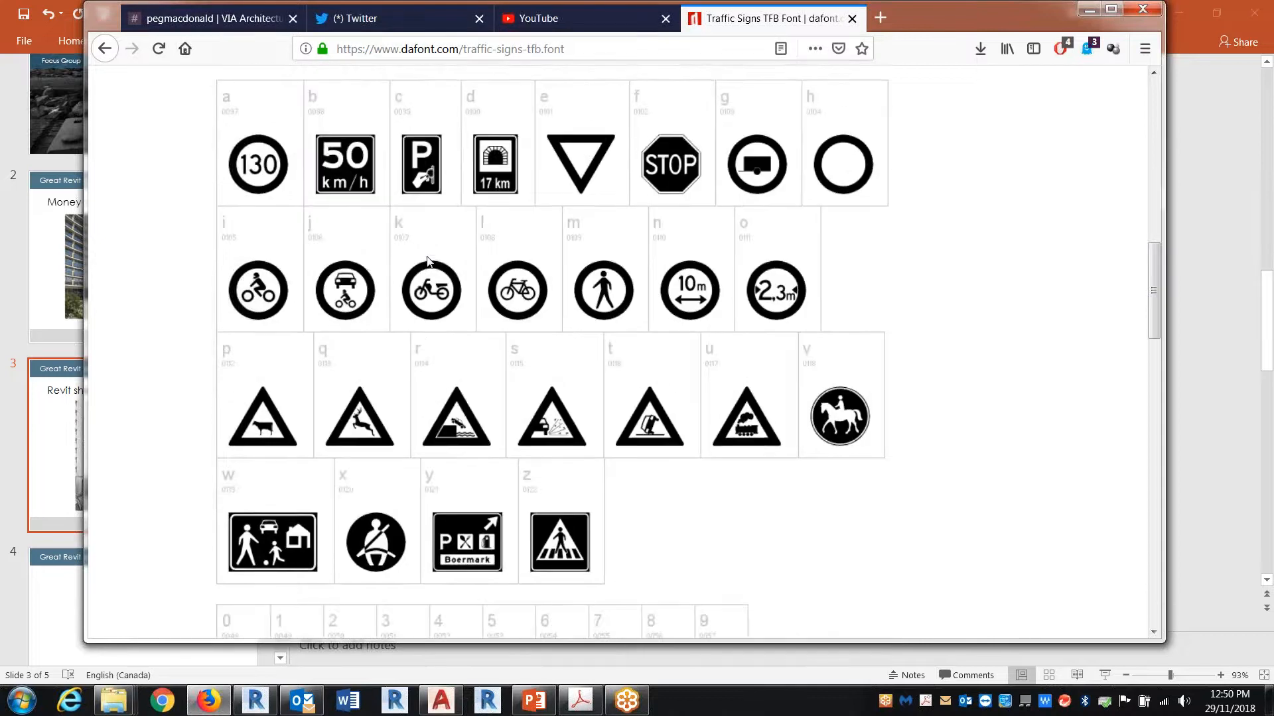
{"action": "scroll", "coordinate": [426, 260], "scroll_direction": "down", "scroll_amount": 3}
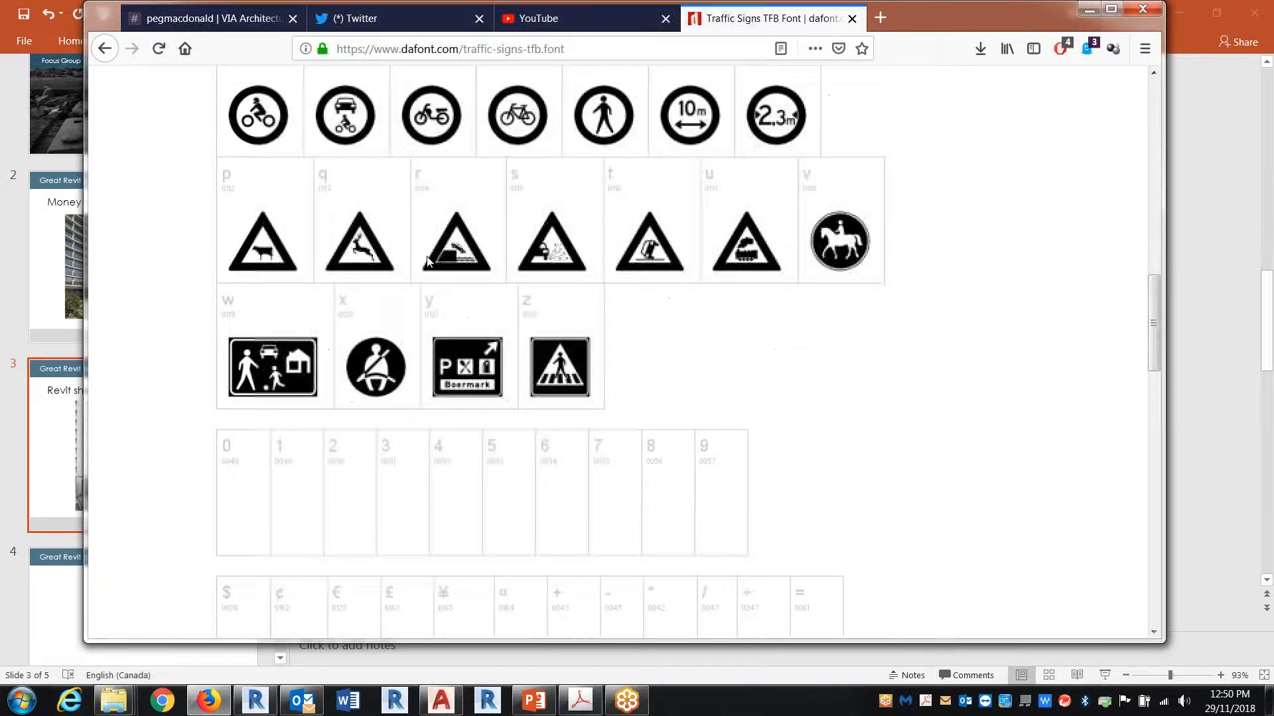
{"action": "scroll", "coordinate": [426, 260], "scroll_direction": "up", "scroll_amount": 6}
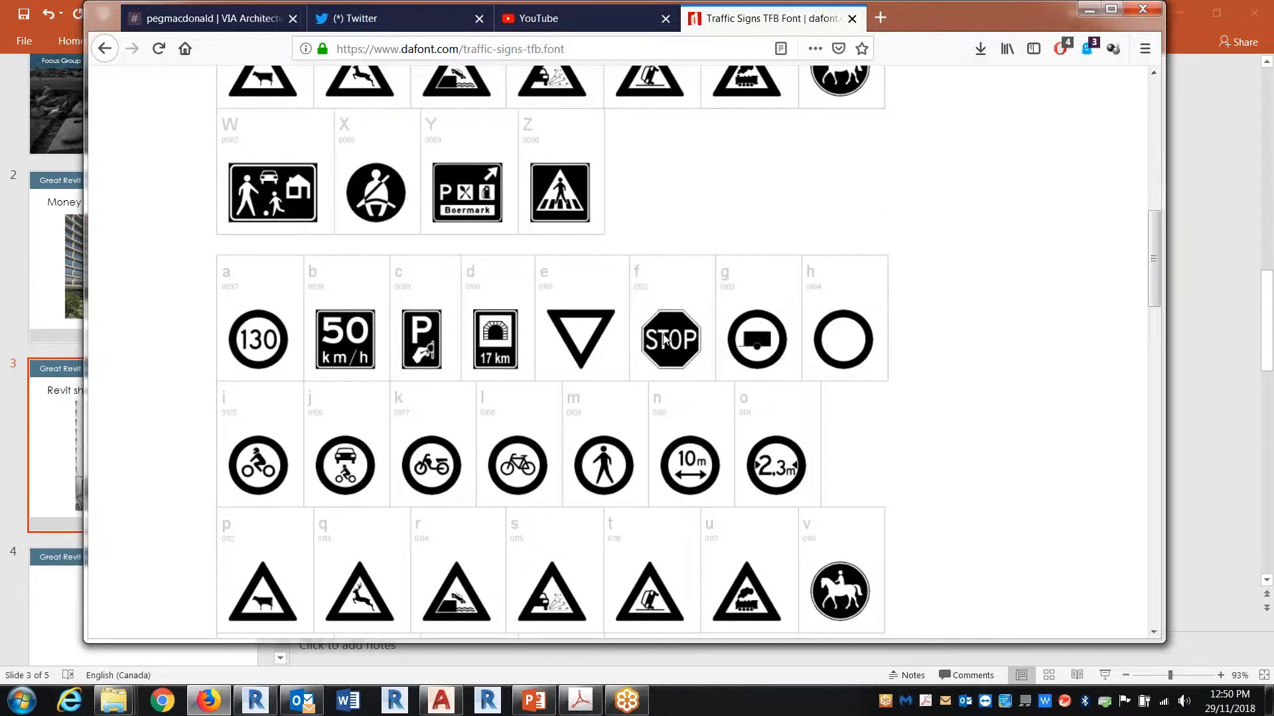
{"action": "left_click", "coordinate": [106, 49]}
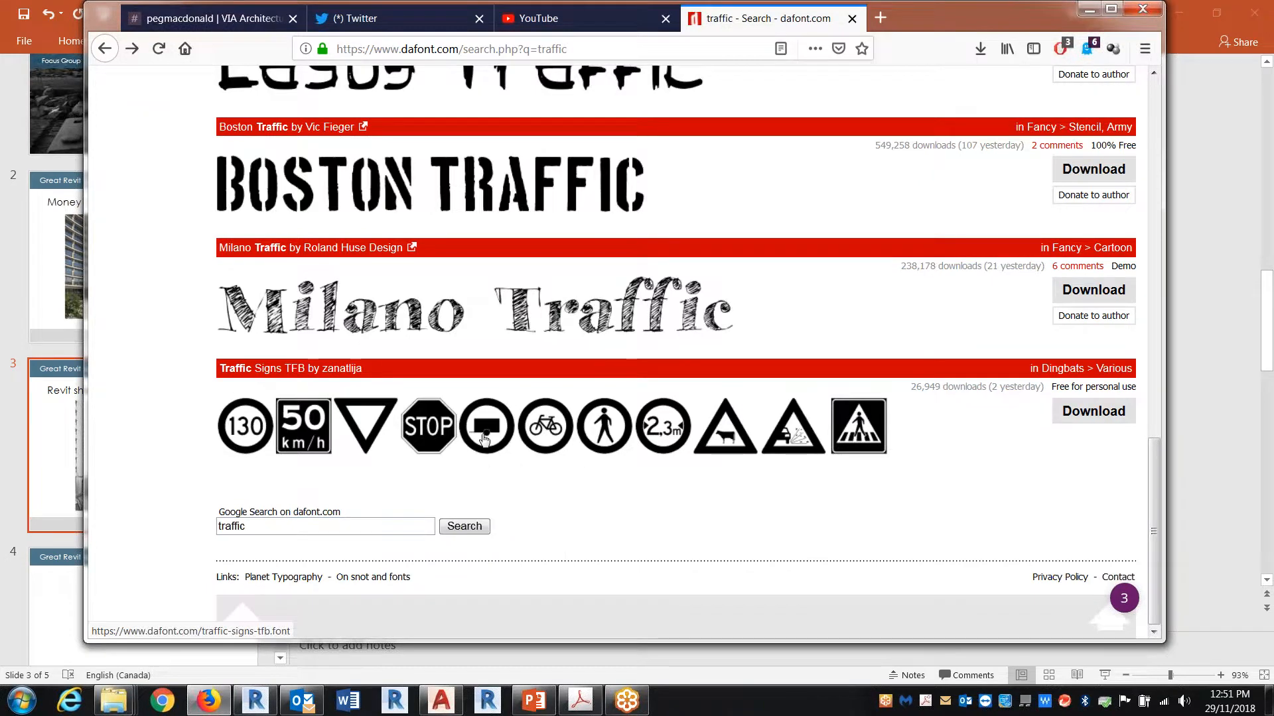
{"action": "double_click", "coordinate": [232, 527]}
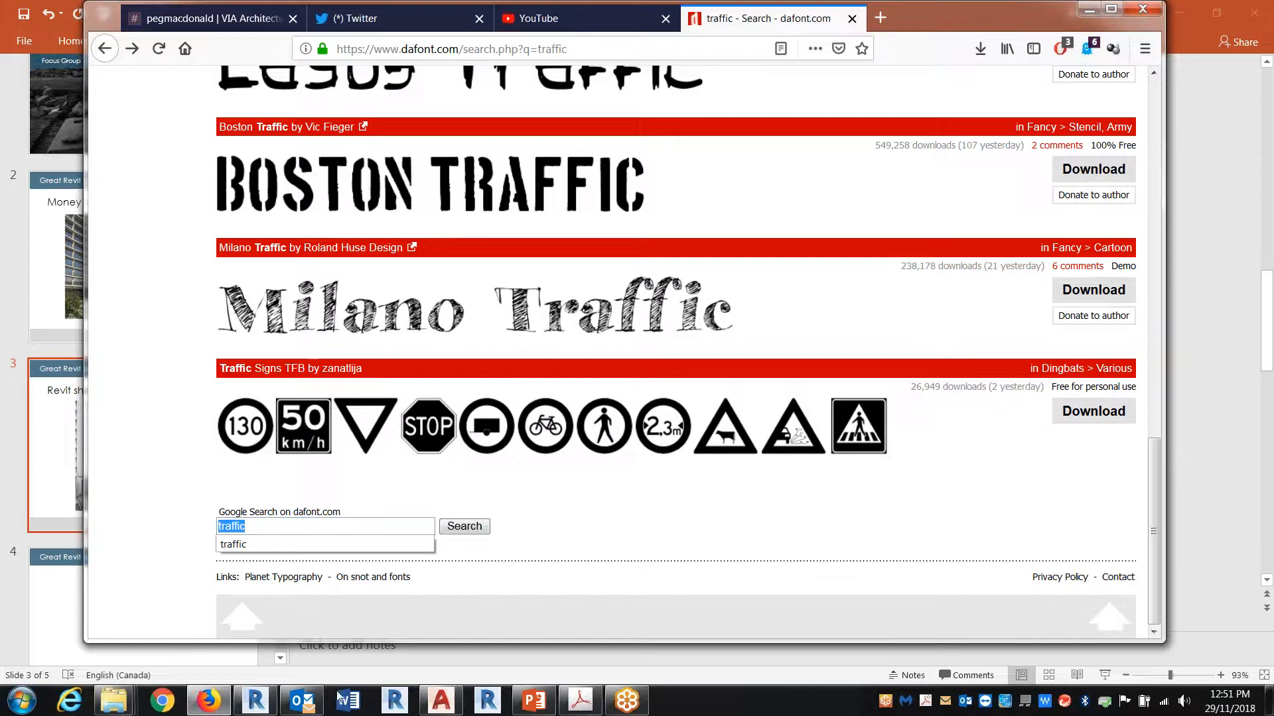
{"action": "left_click", "coordinate": [257, 704]}
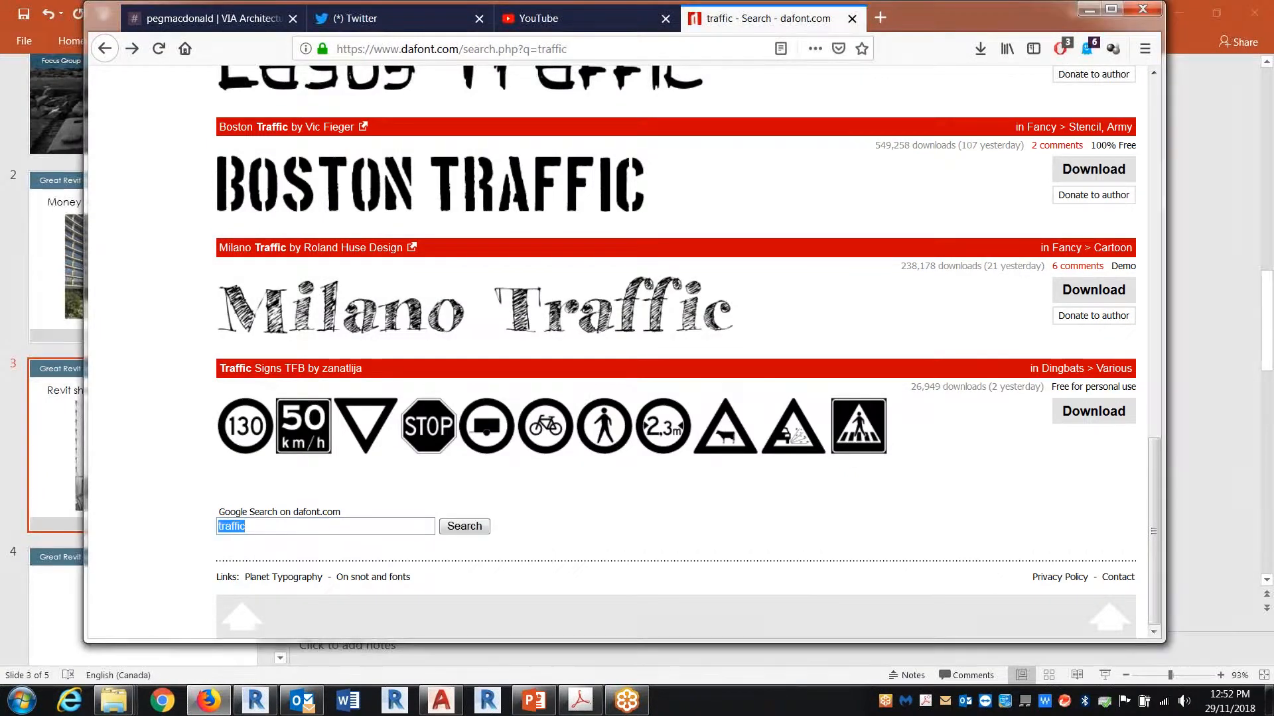
Step: Switch to a new File Explorer window and open Templates and Resources > BIM_Standards > 0. Framework on the G: drive
{"action": "key", "text": "super+e"}
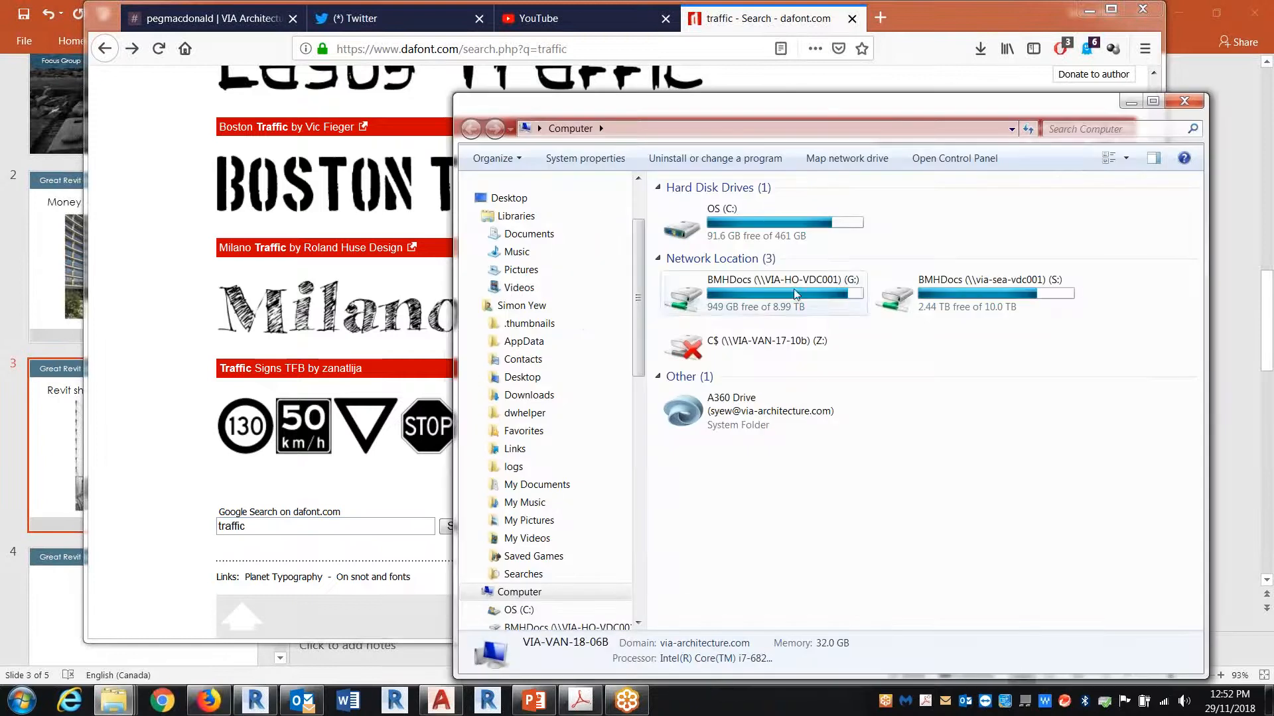
{"action": "double_click", "coordinate": [796, 294]}
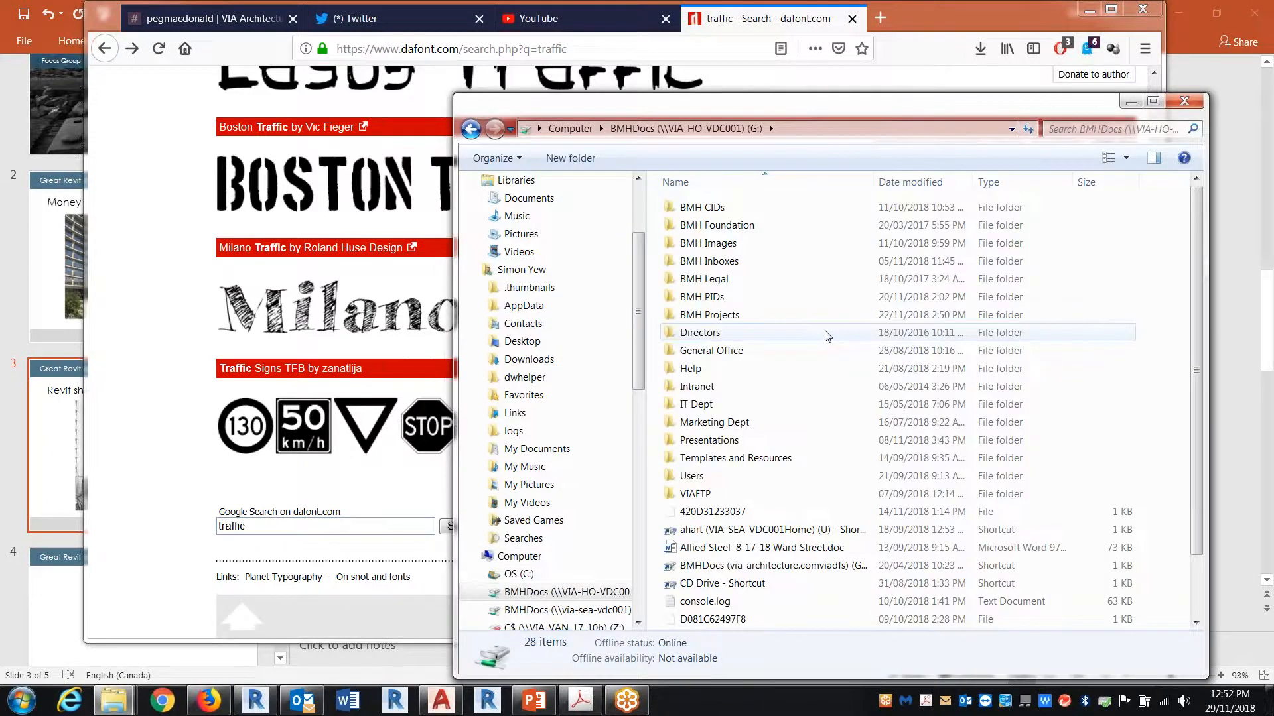
{"action": "double_click", "coordinate": [738, 459]}
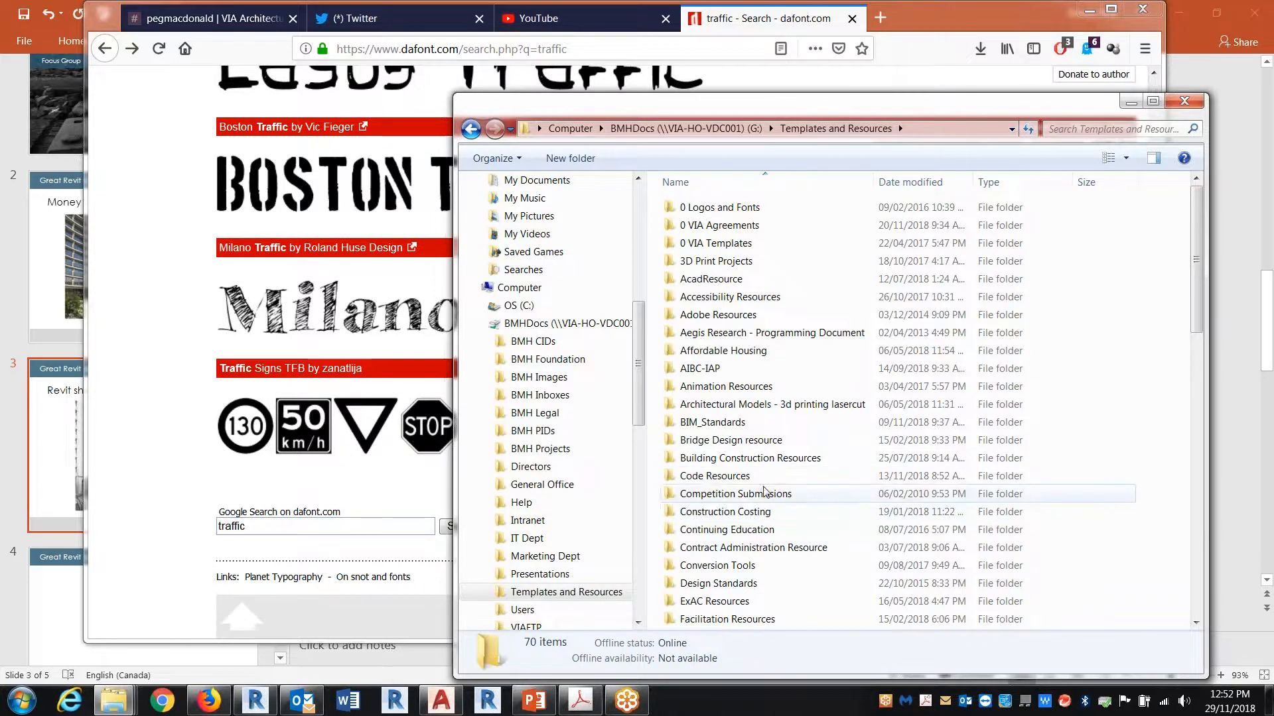
{"action": "double_click", "coordinate": [709, 422]}
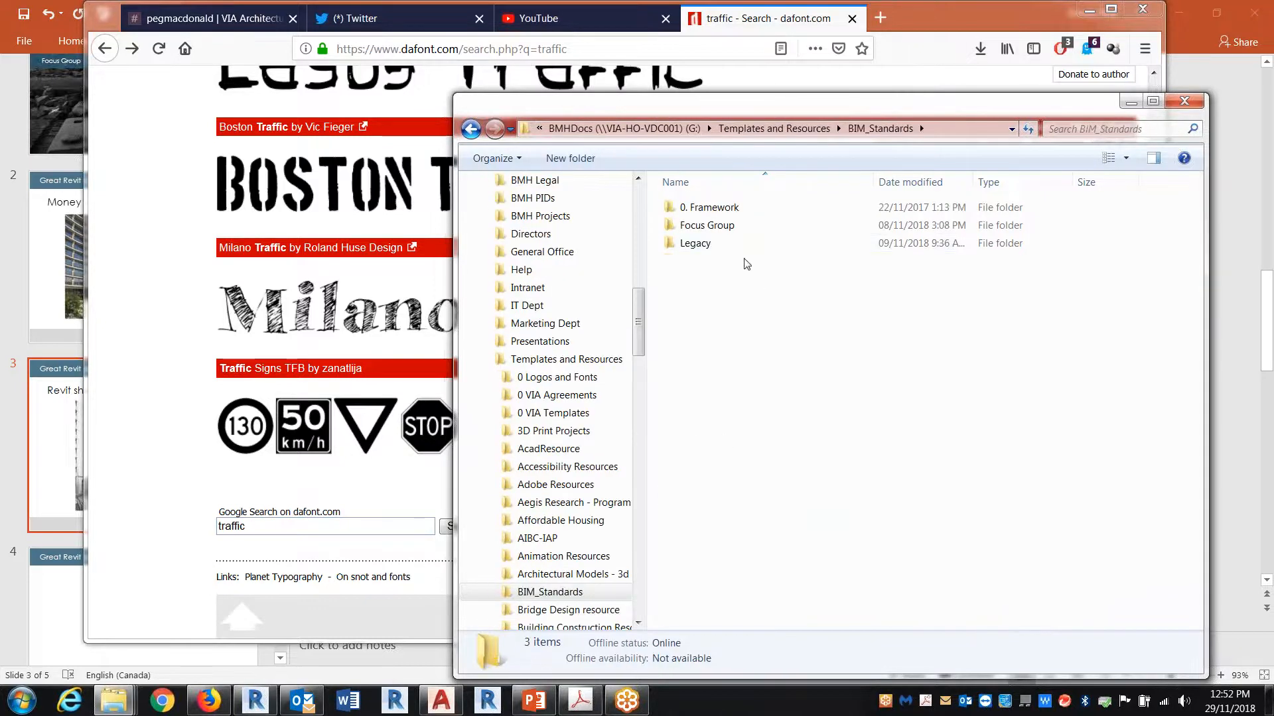
{"action": "left_click", "coordinate": [713, 212]}
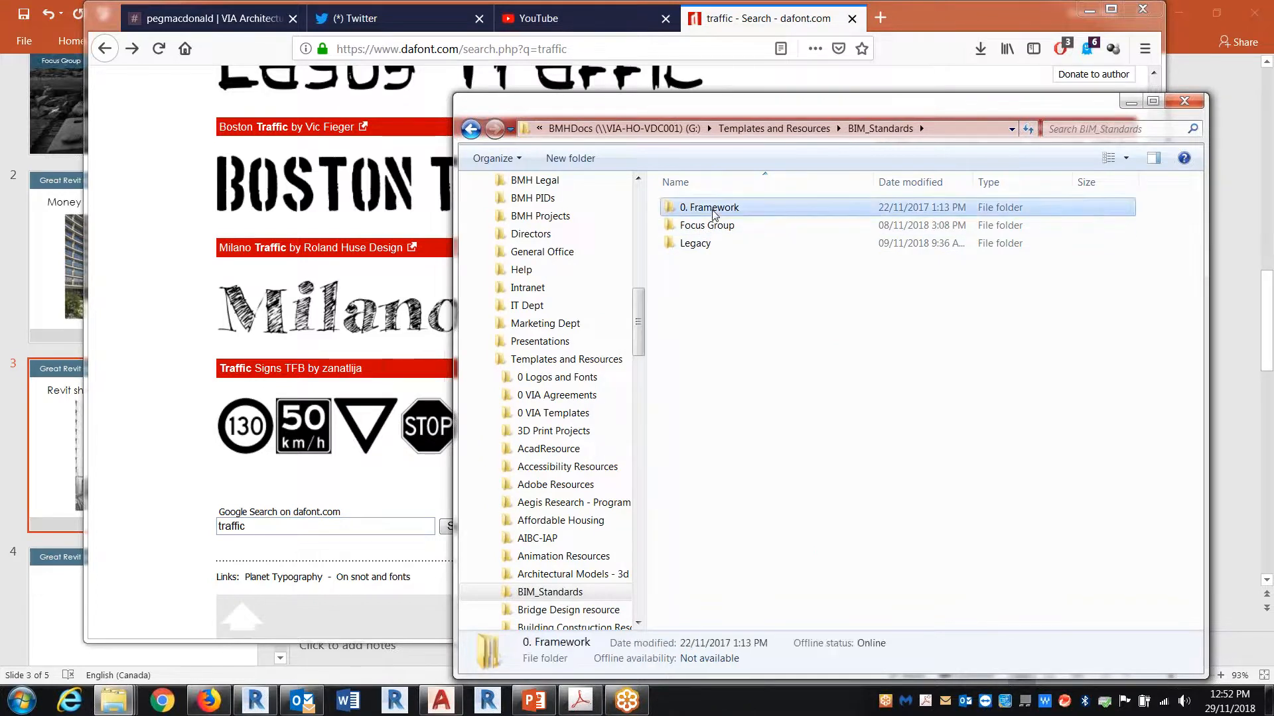
{"action": "double_click", "coordinate": [714, 213]}
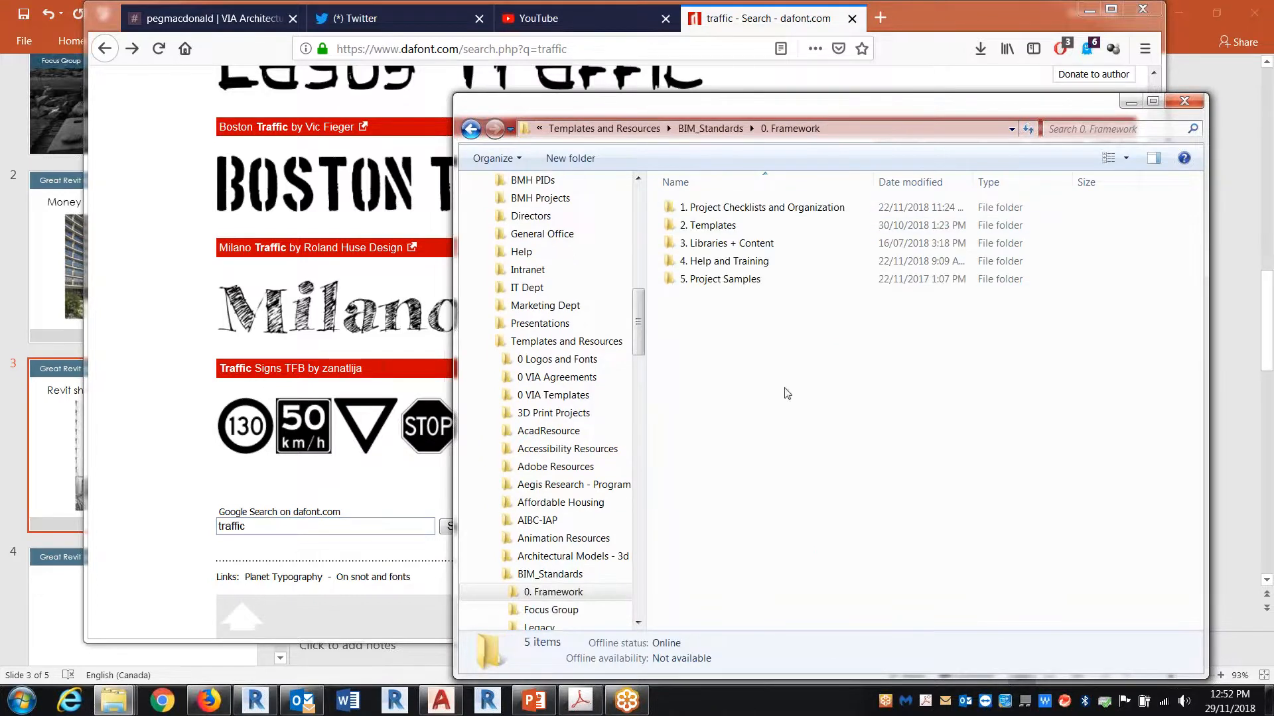
Step: Open Lesson Plan.docx from the 4. Help and Training > Autodesk > Beginner folder
{"action": "left_click", "coordinate": [710, 262]}
{"action": "double_click", "coordinate": [709, 263]}
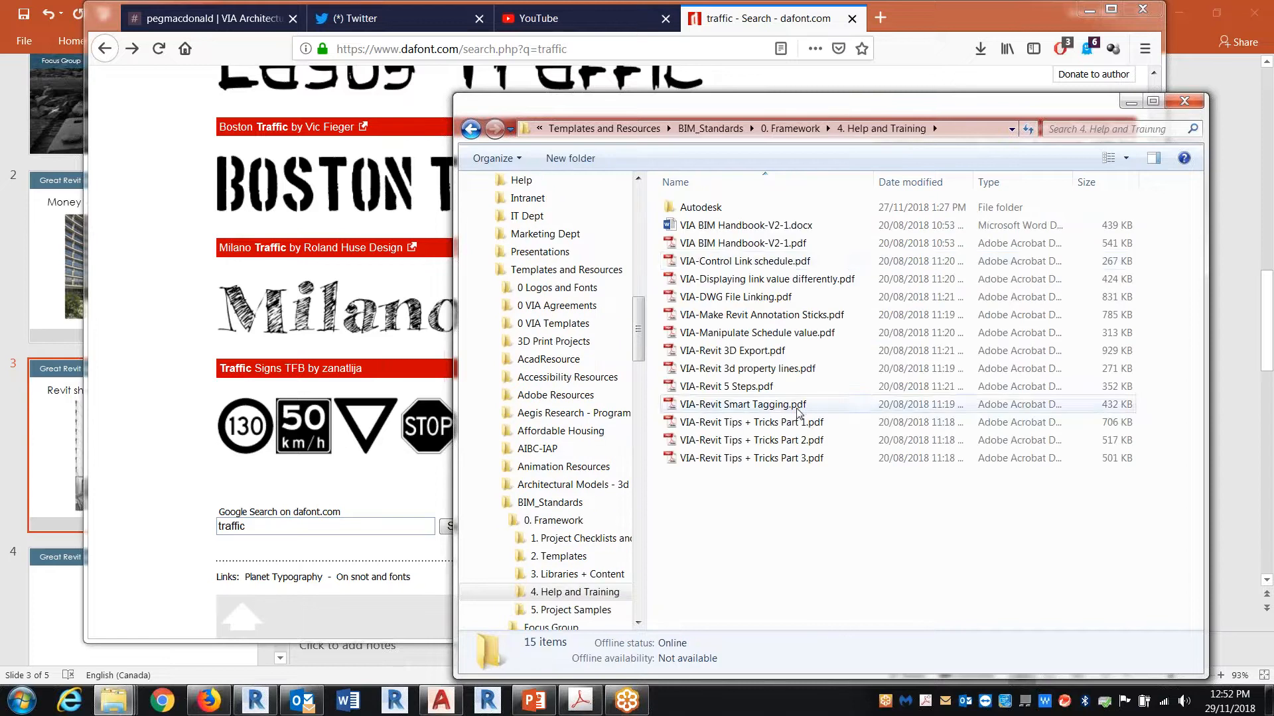
{"action": "double_click", "coordinate": [701, 208]}
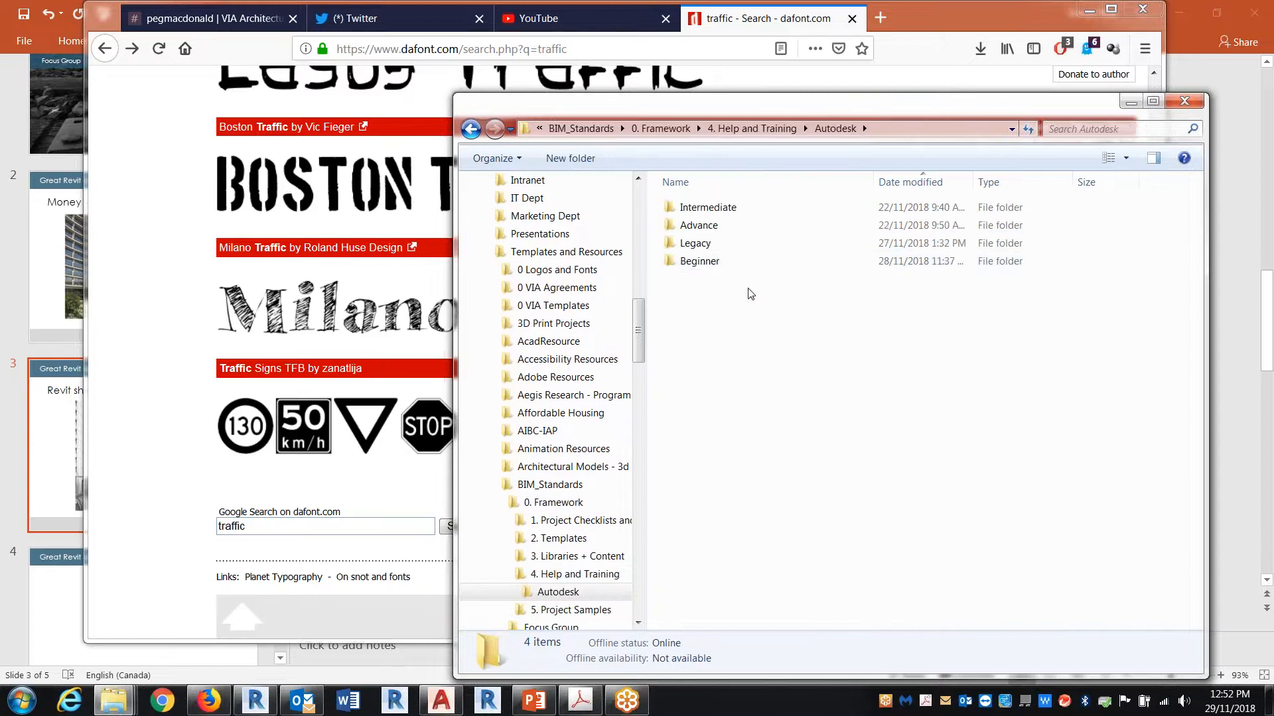
{"action": "double_click", "coordinate": [702, 261]}
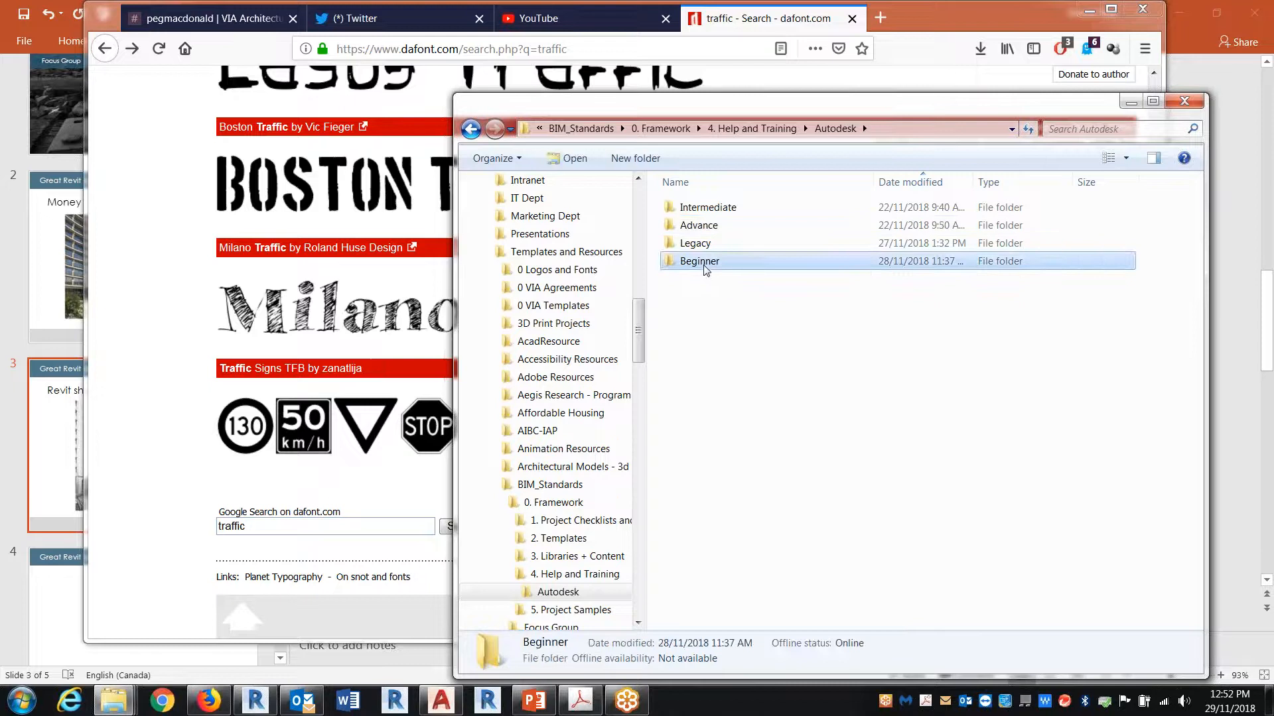
{"action": "double_click", "coordinate": [719, 424]}
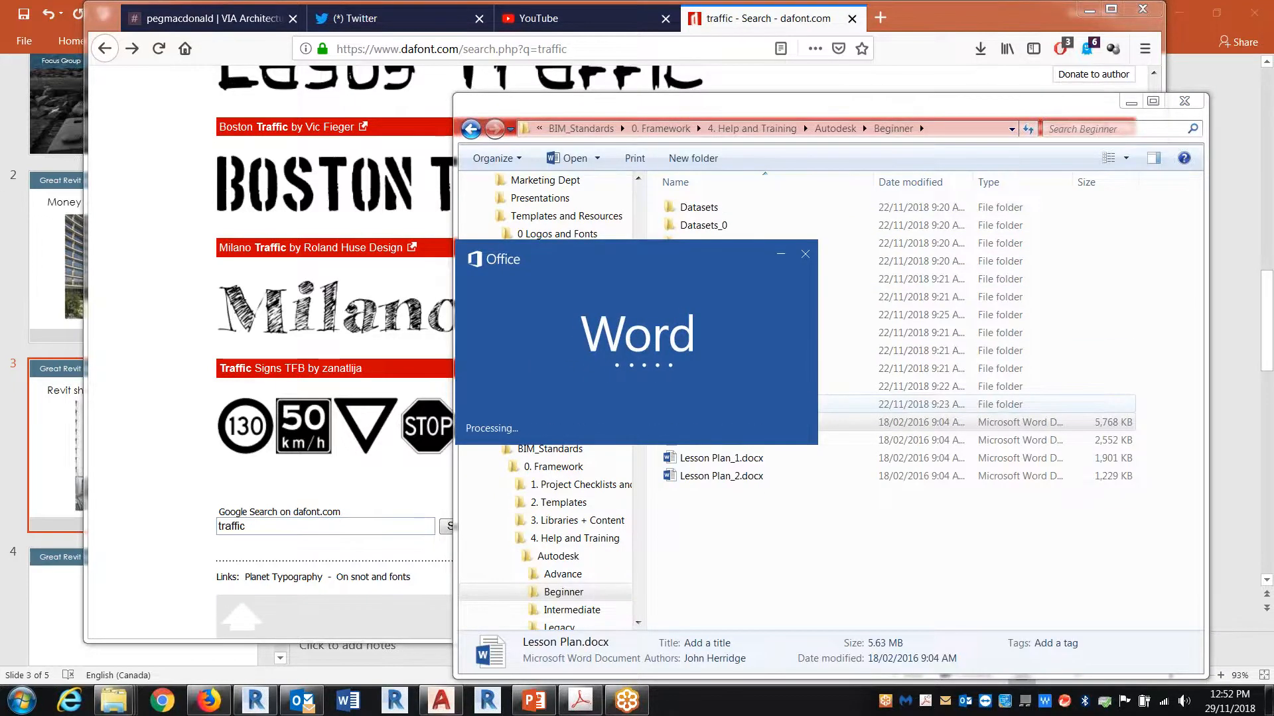
Step: Skim the exercise index and lessons in Lesson Plan.docx, close the document, and go back up to the Autodesk training folder
{"action": "scroll", "coordinate": [842, 392], "scroll_direction": "down", "scroll_amount": 10}
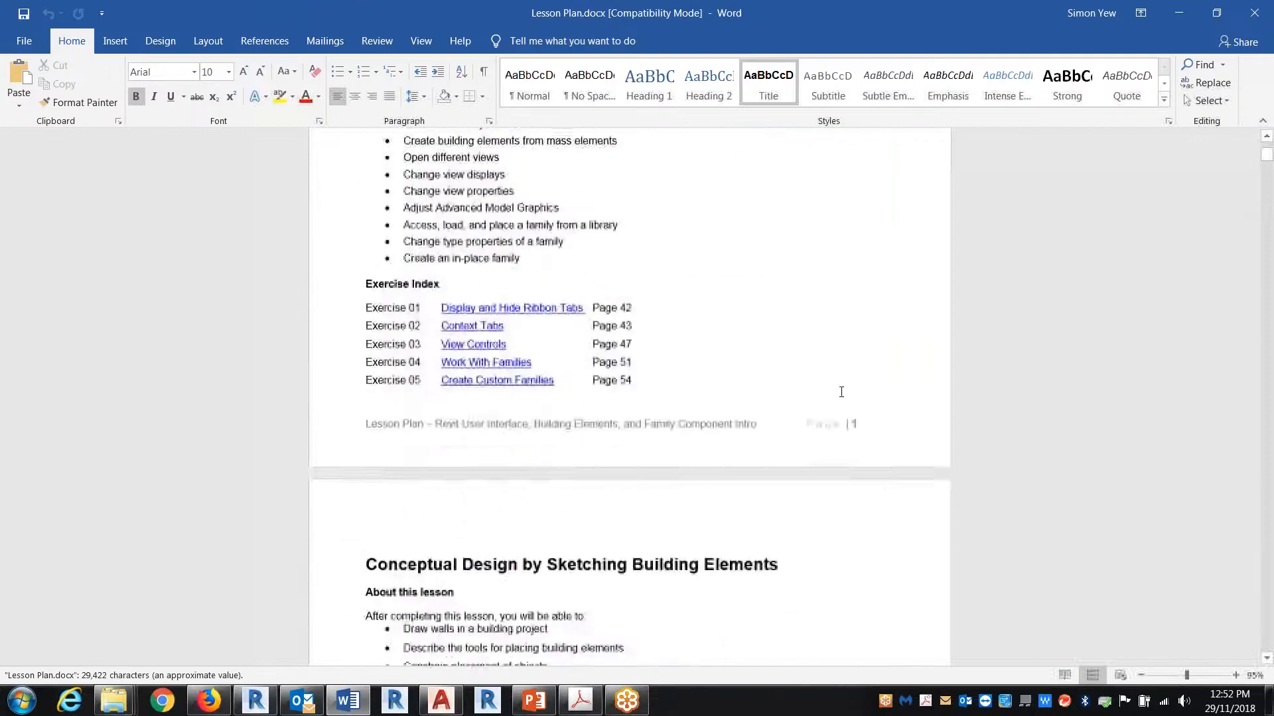
{"action": "scroll", "coordinate": [841, 392], "scroll_direction": "down", "scroll_amount": 8}
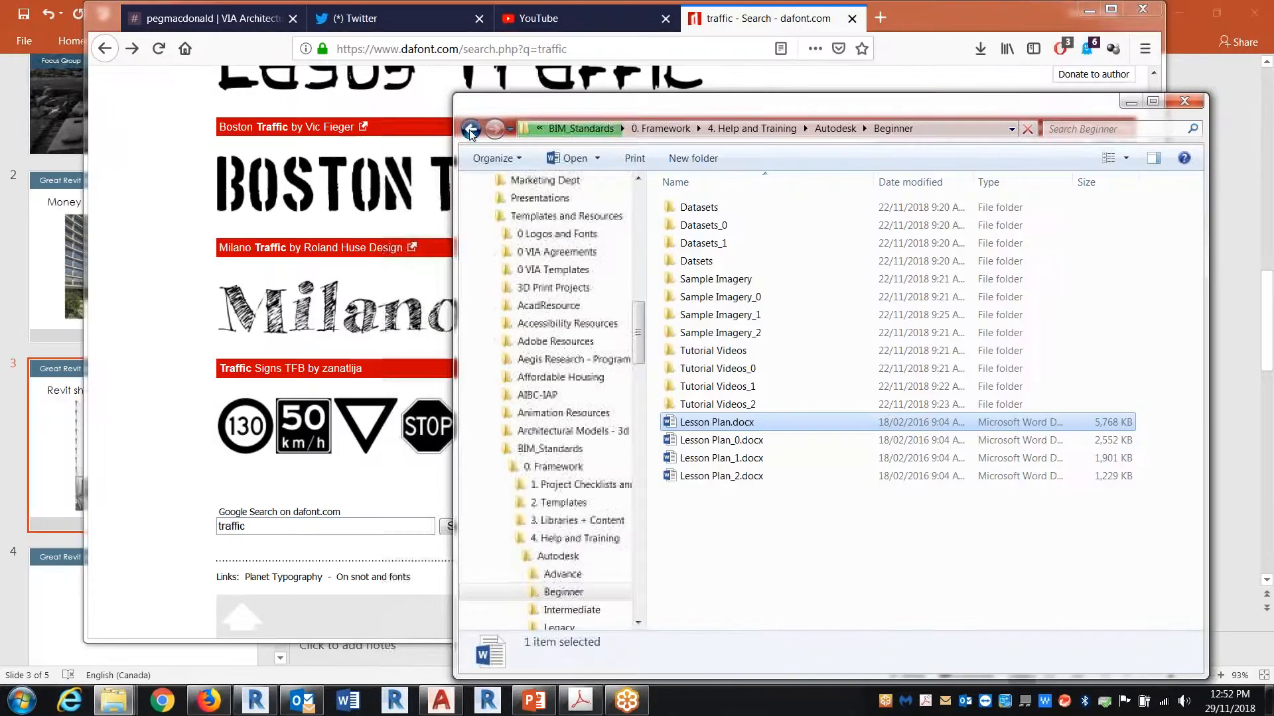
{"action": "key", "text": "BackSpace"}
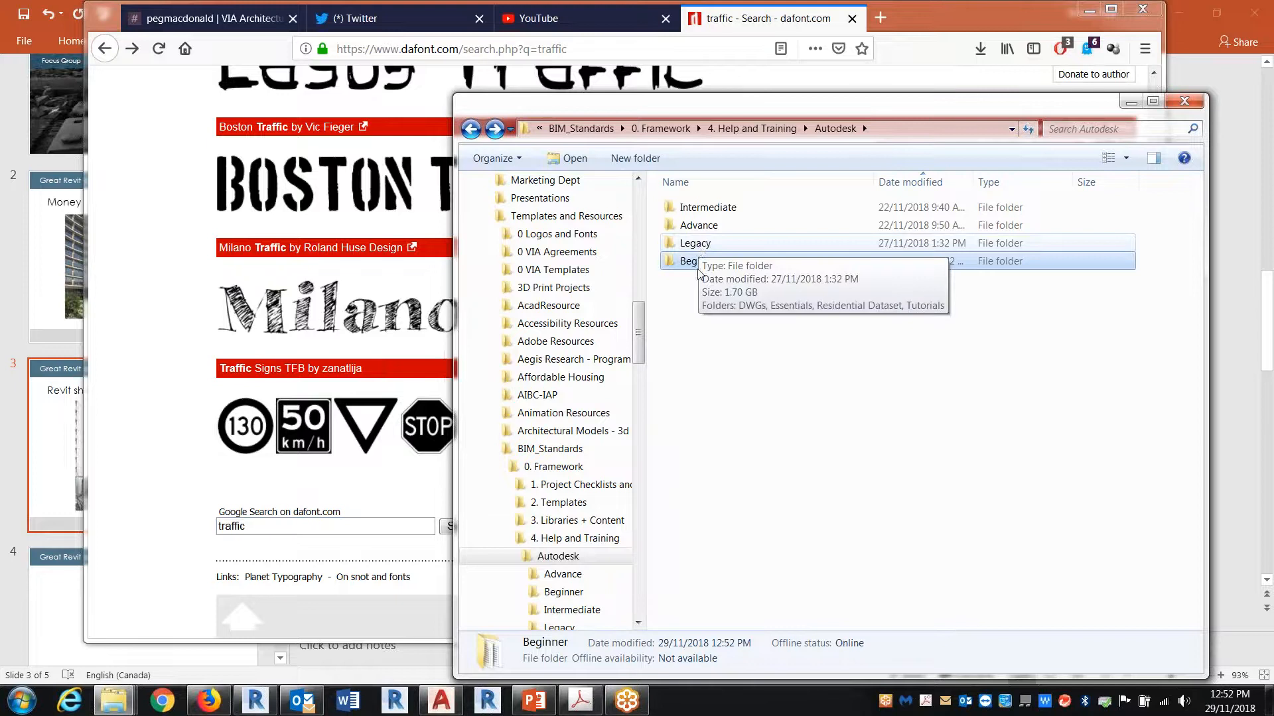
Step: Open revit_architecture_2009_residential_workshop_guide.pdf from Legacy > Residential Dataset > Datasets and browse its opening pages, including the Introduction
{"action": "double_click", "coordinate": [697, 244]}
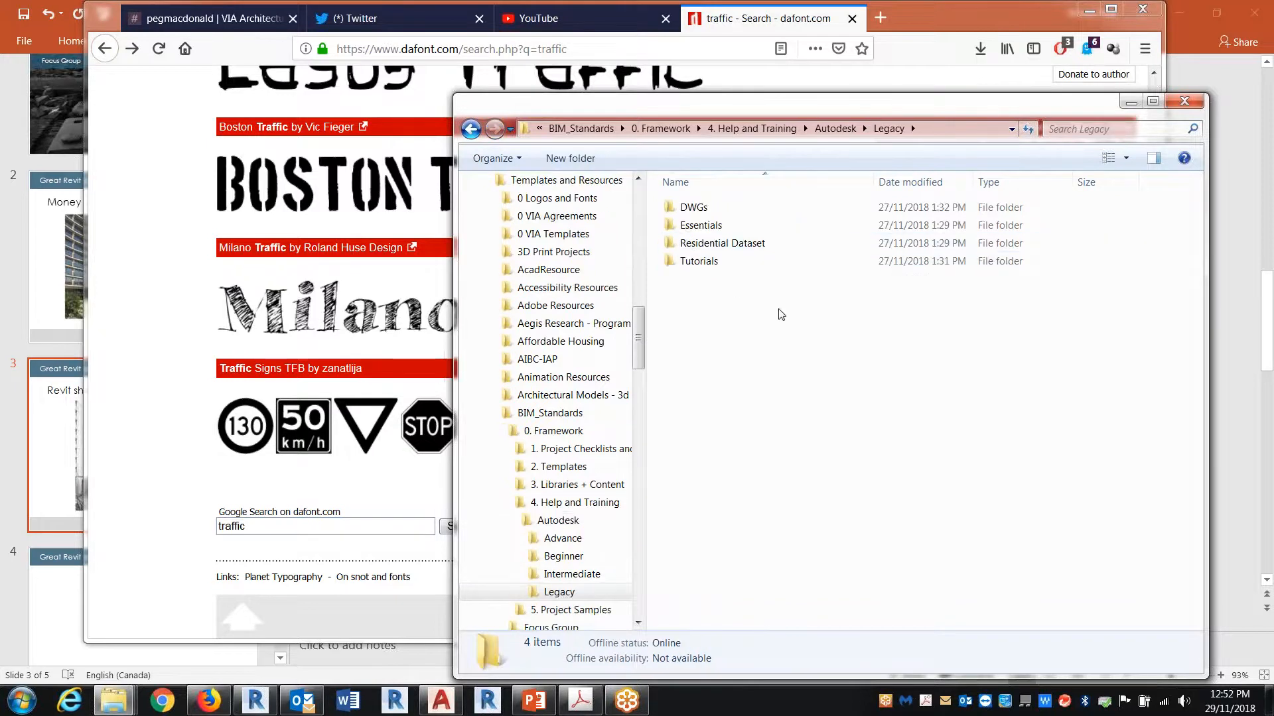
{"action": "double_click", "coordinate": [713, 243]}
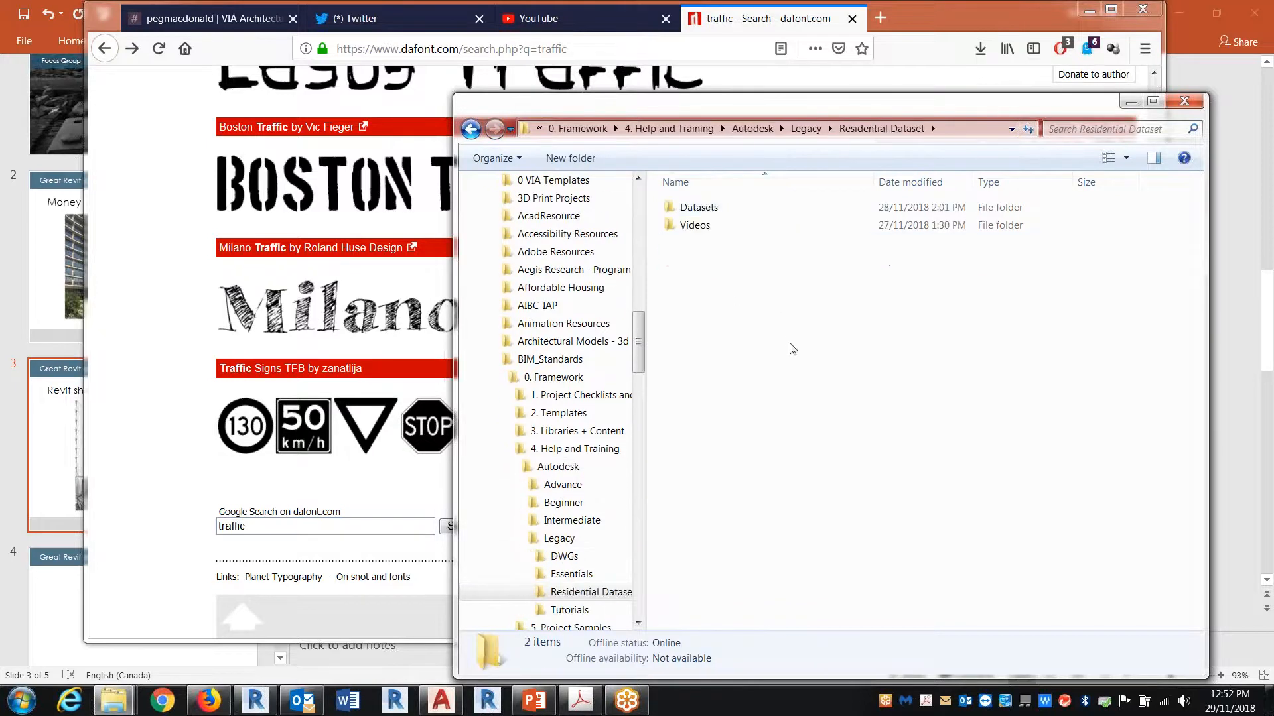
{"action": "double_click", "coordinate": [700, 207]}
{"action": "left_click", "coordinate": [755, 317]}
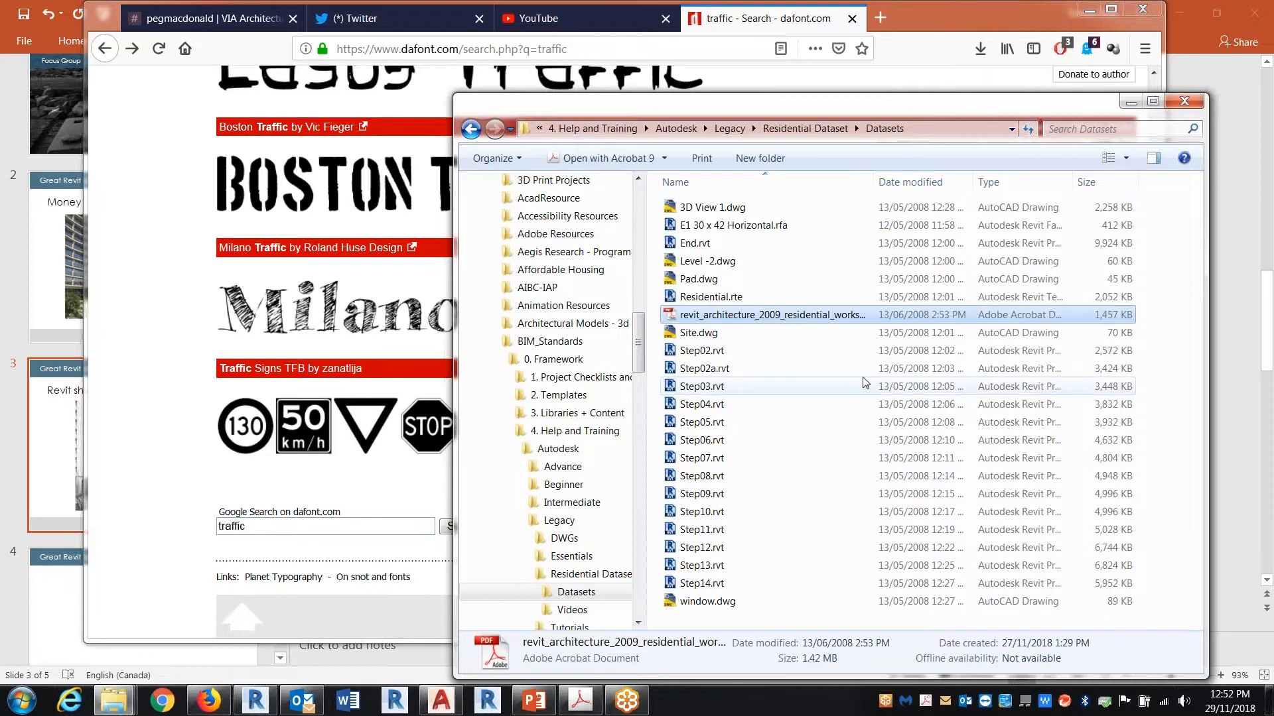
{"action": "key", "text": "Return"}
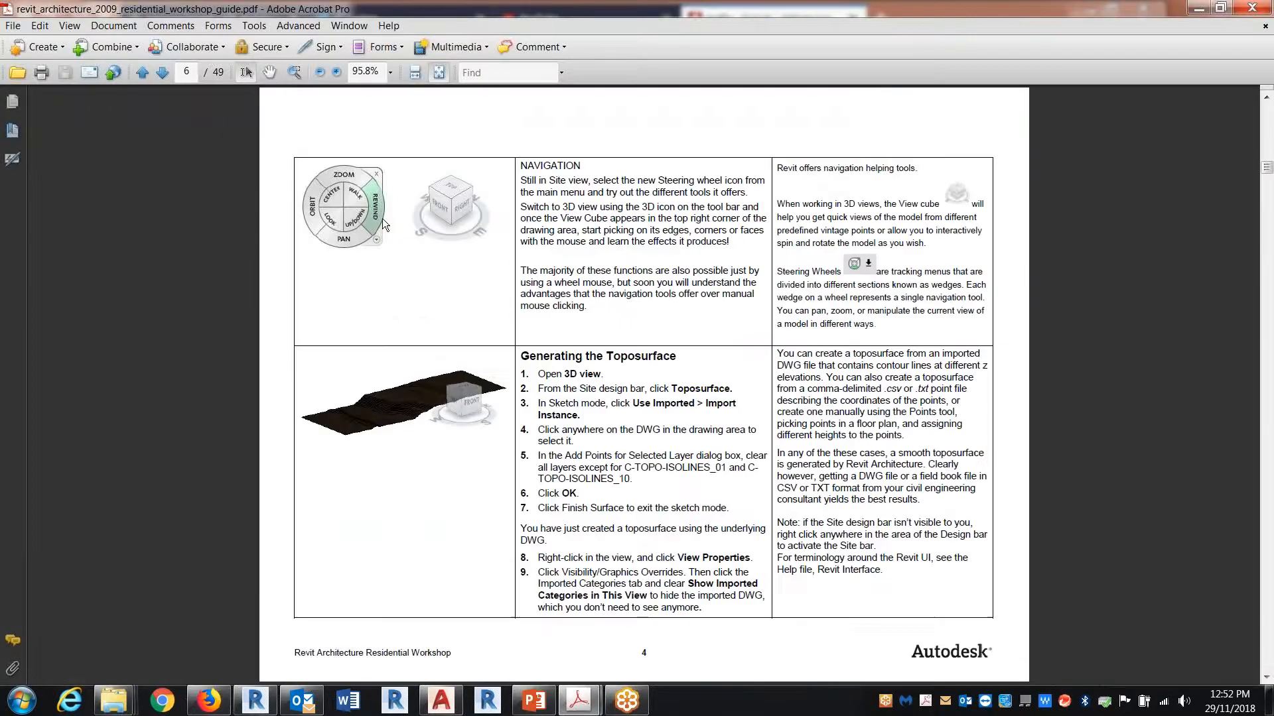
{"action": "scroll", "coordinate": [643, 384], "scroll_direction": "up", "scroll_amount": 1}
{"action": "scroll", "coordinate": [643, 384], "scroll_direction": "down", "scroll_amount": 3}
{"action": "scroll", "coordinate": [643, 384], "scroll_direction": "up", "scroll_amount": 1}
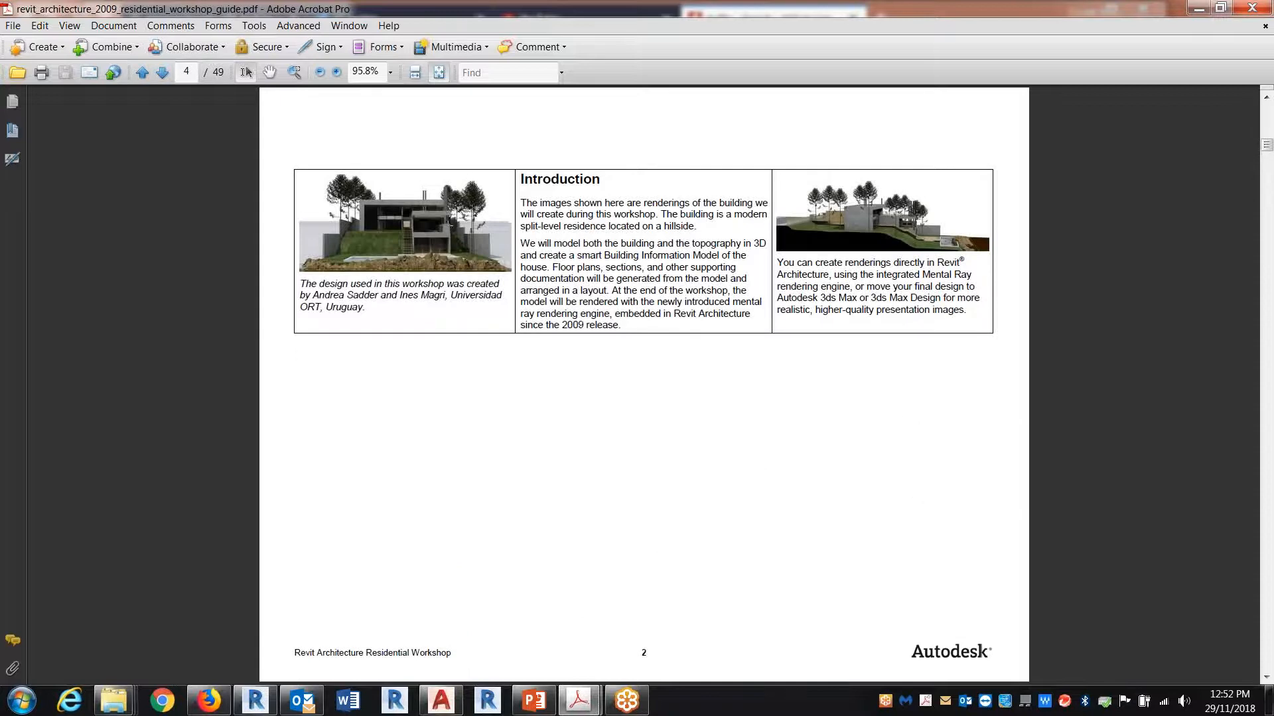